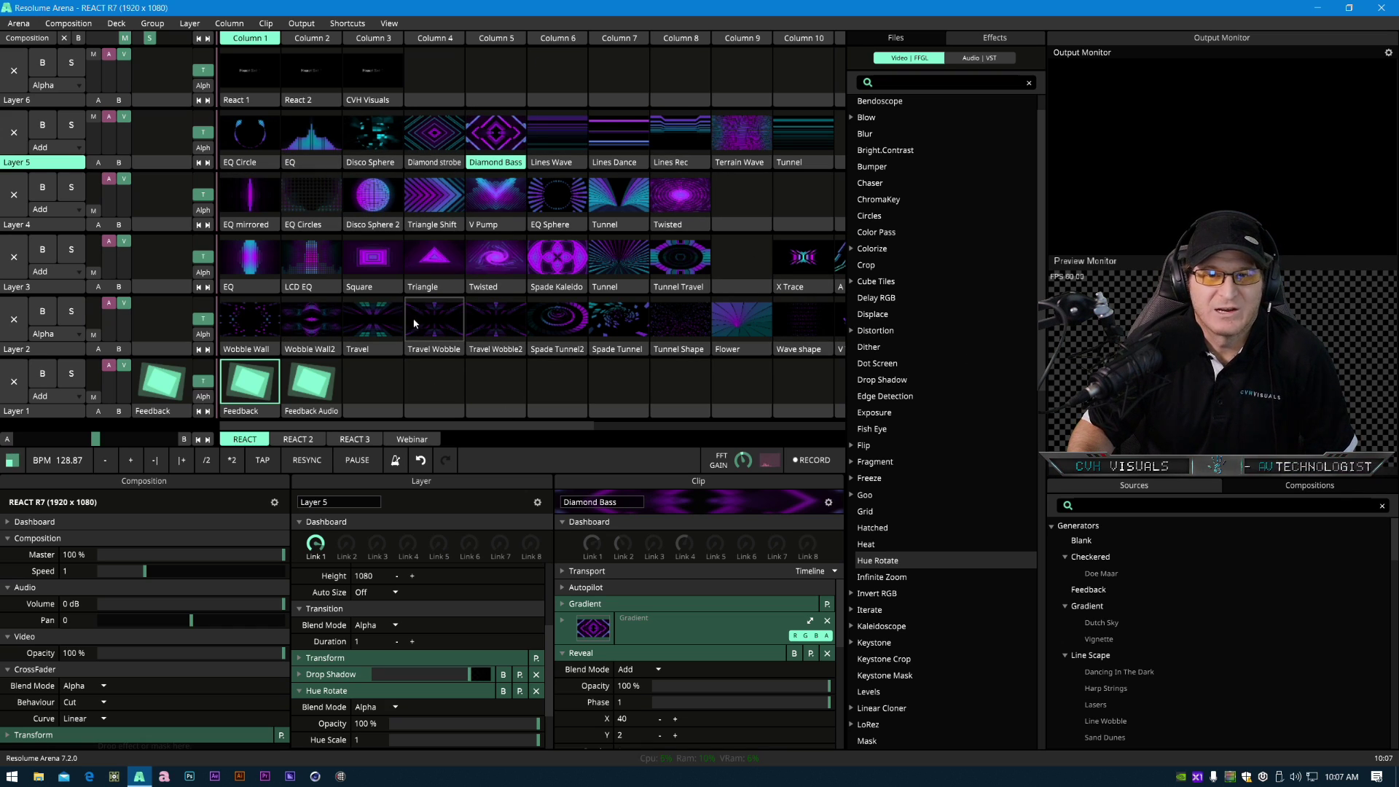
- Switch to the web browser, open the CVH Visuals Footage/Shop page and browse the REACT set listings
click(90, 777)
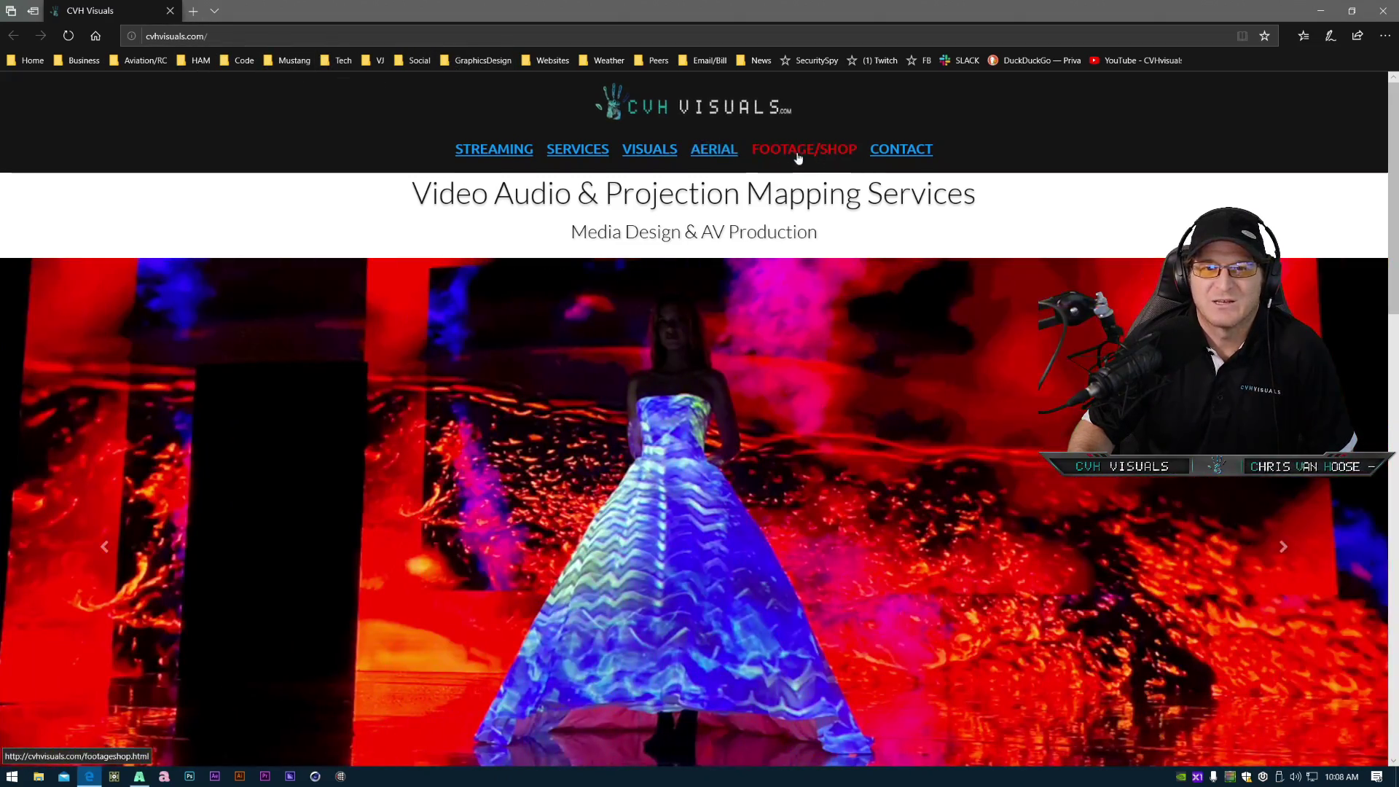
click(800, 148)
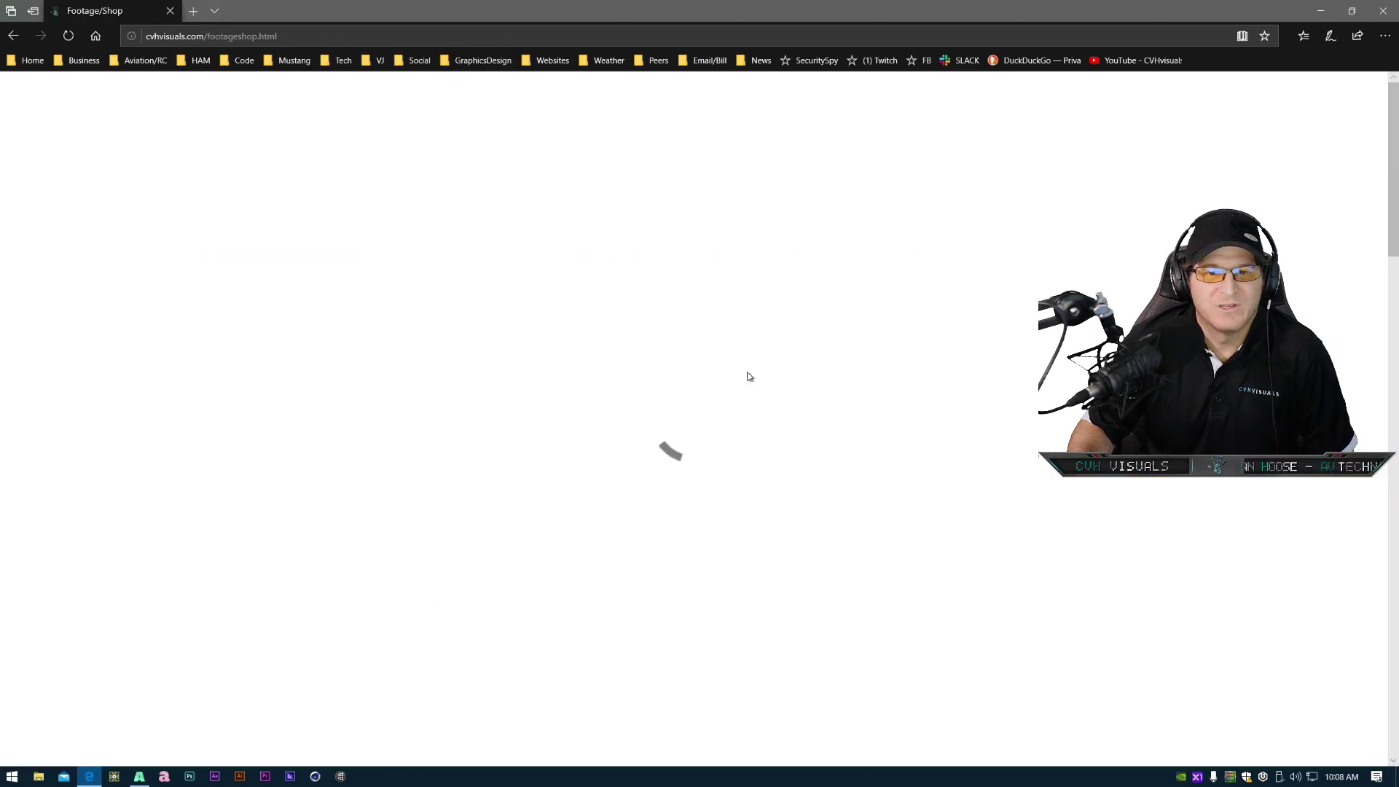
scroll(583, 524, down, 6)
scroll(437, 575, up, 3)
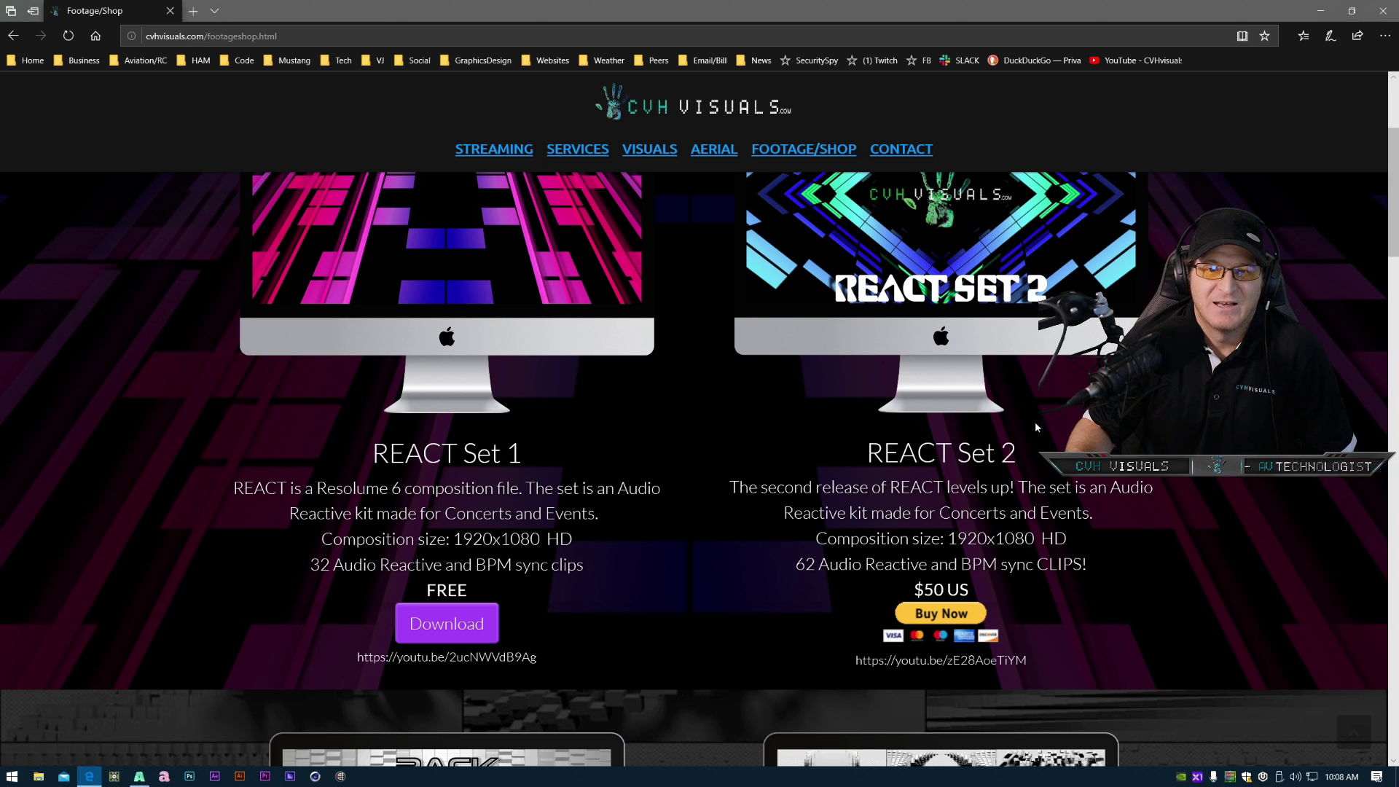
scroll(1037, 421, up, 3)
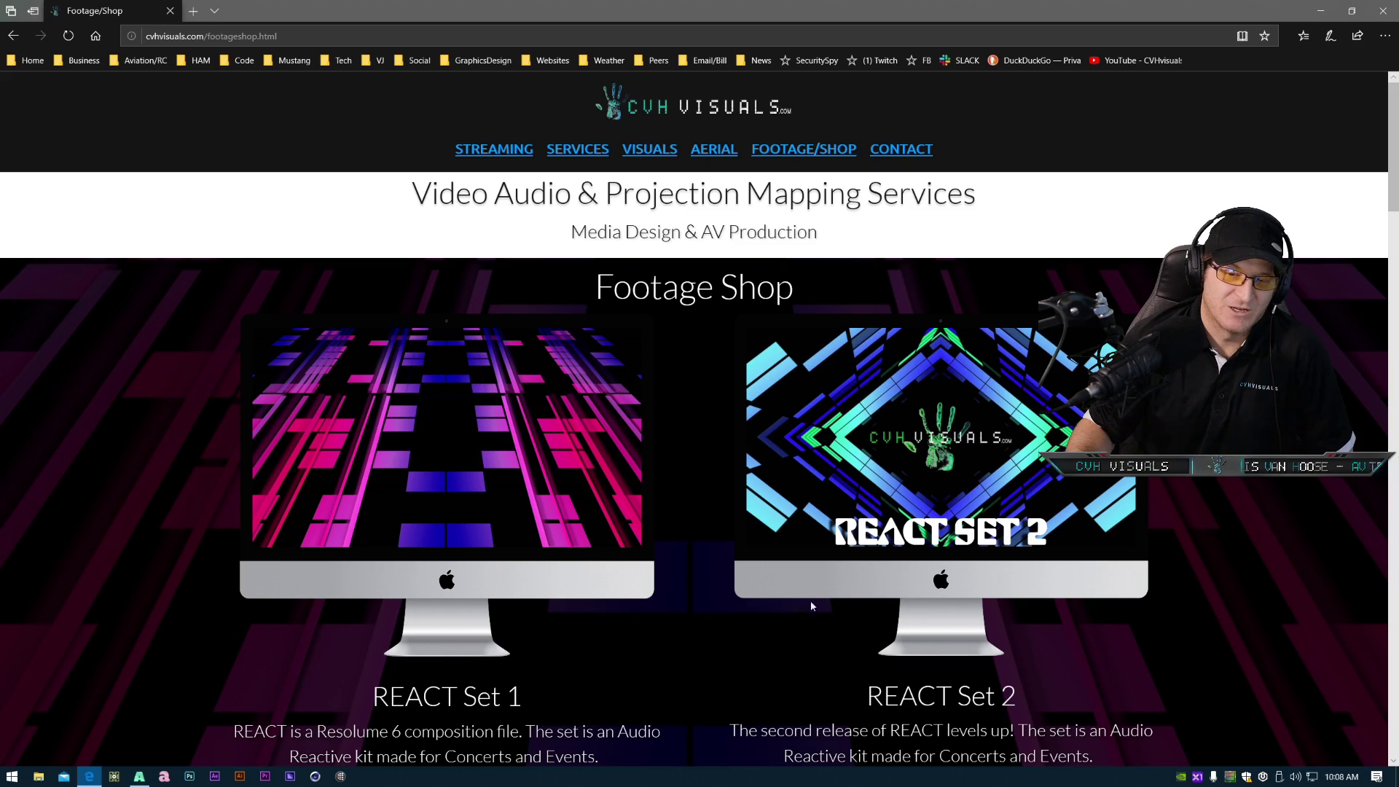
scroll(654, 596, down, 9)
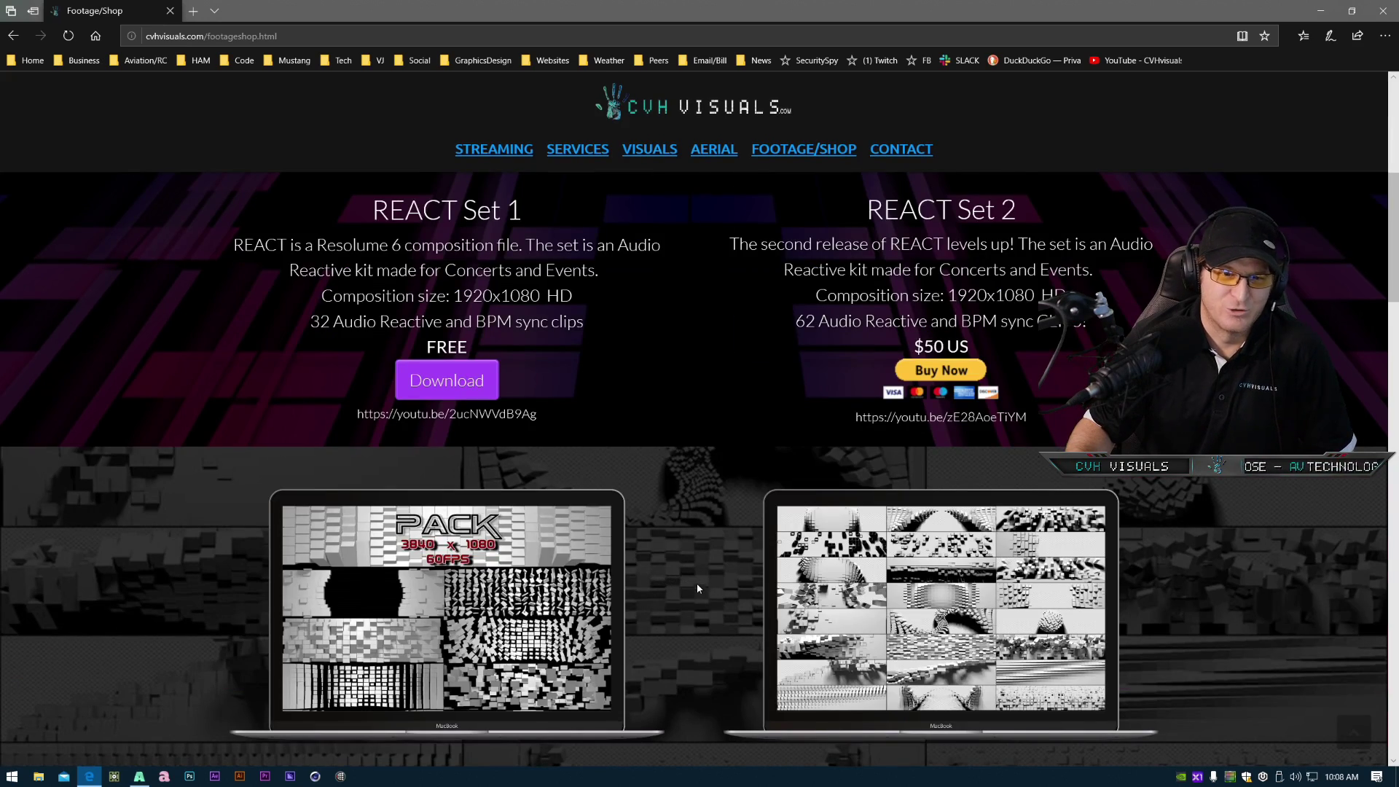
scroll(696, 602, down, 6)
scroll(690, 601, up, 15)
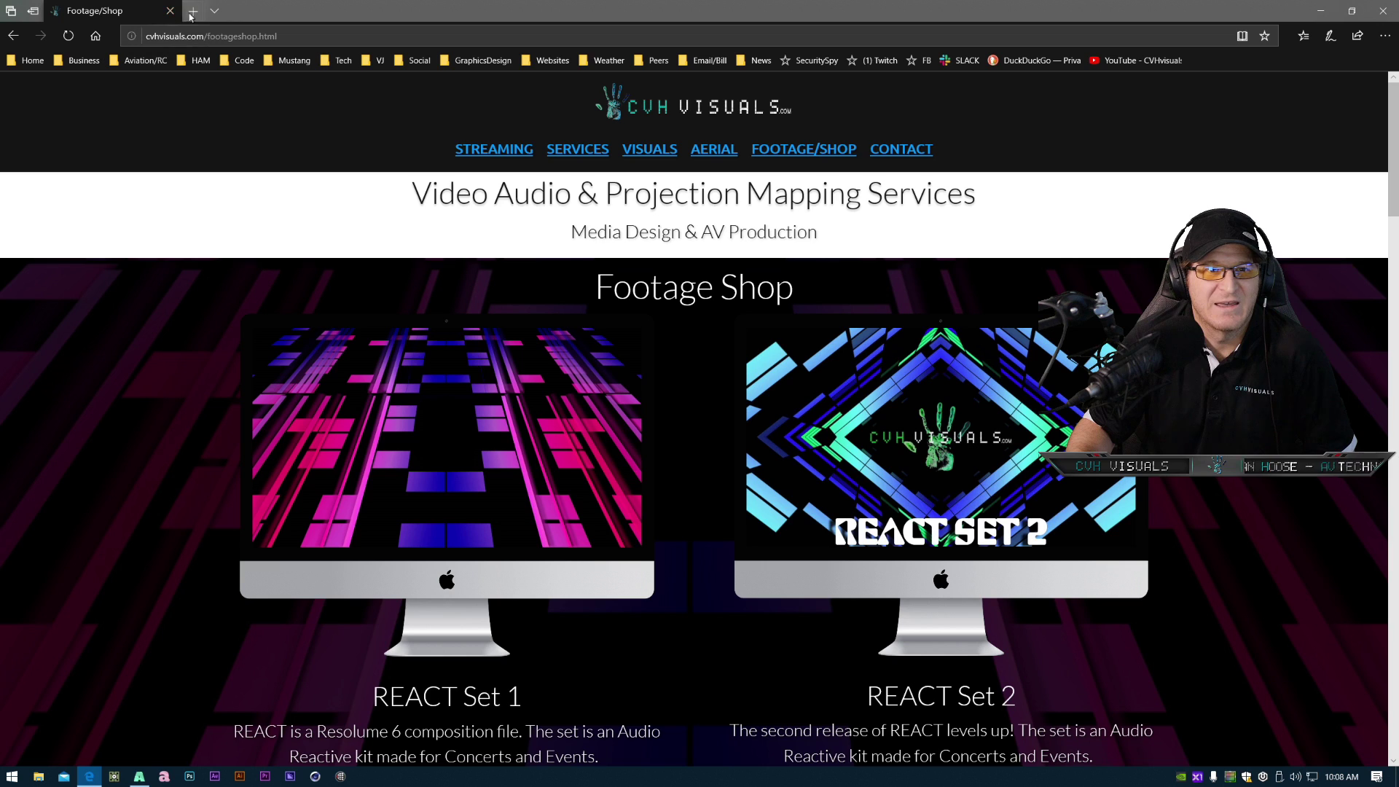
- Close the browser, return to the composition and add a new empty deck after the Webinar deck
click(1380, 11)
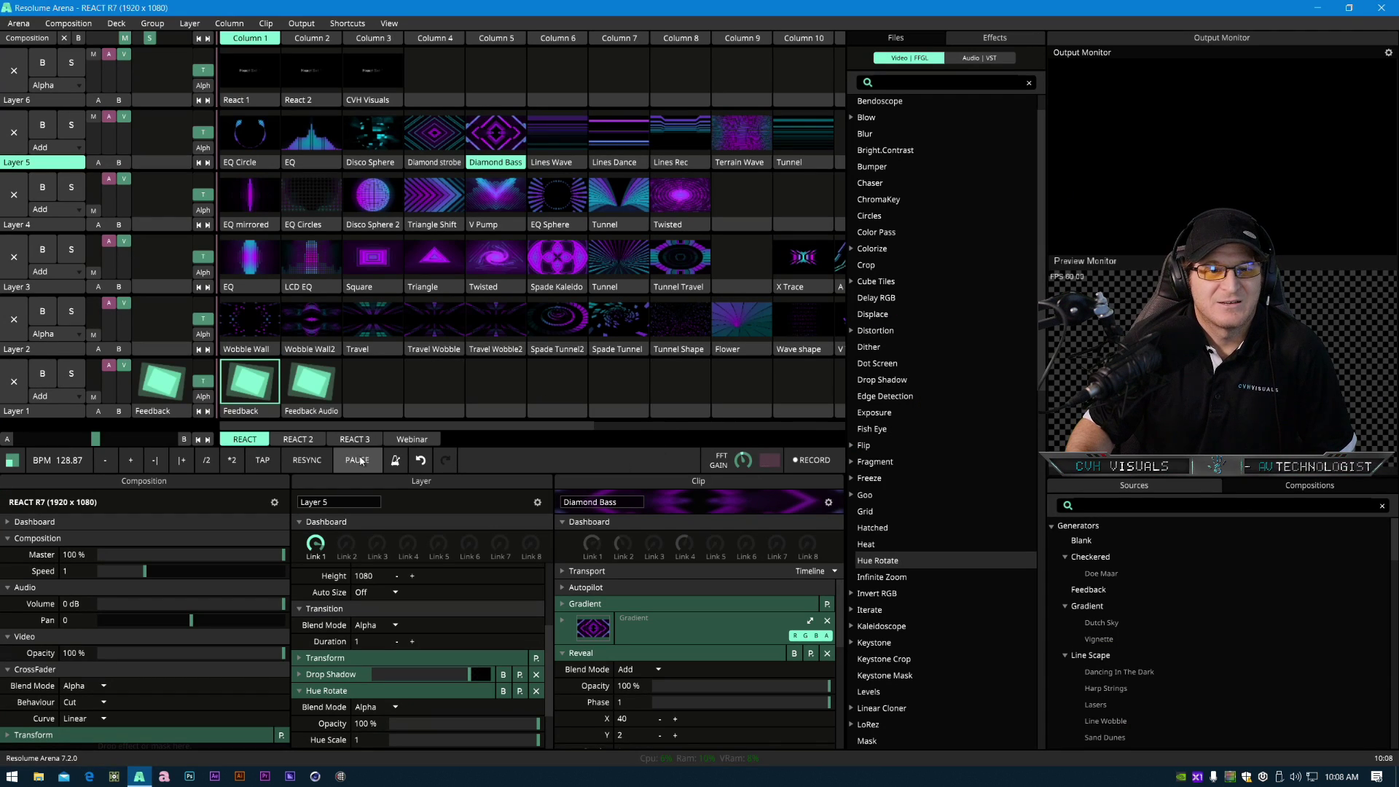
click(422, 441)
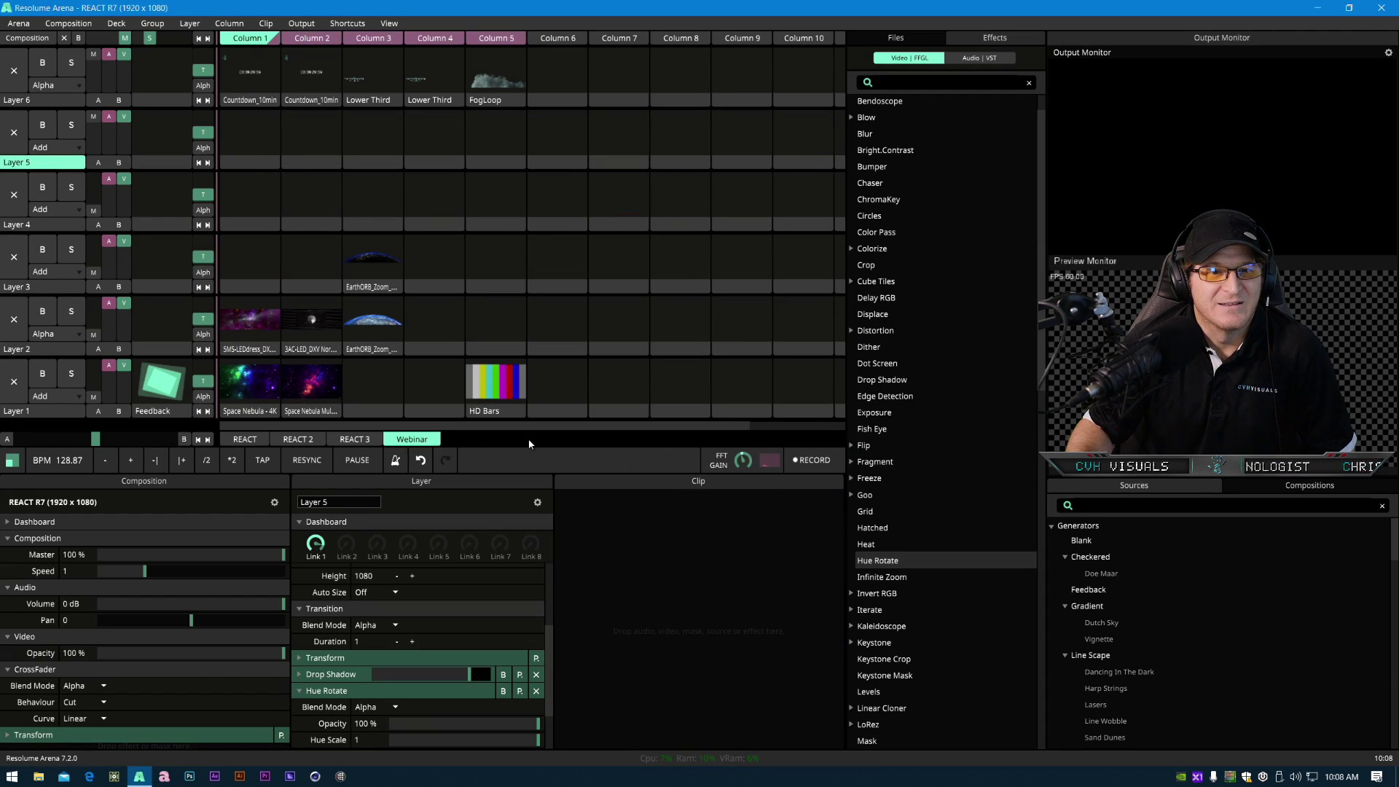
click(116, 23)
click(126, 54)
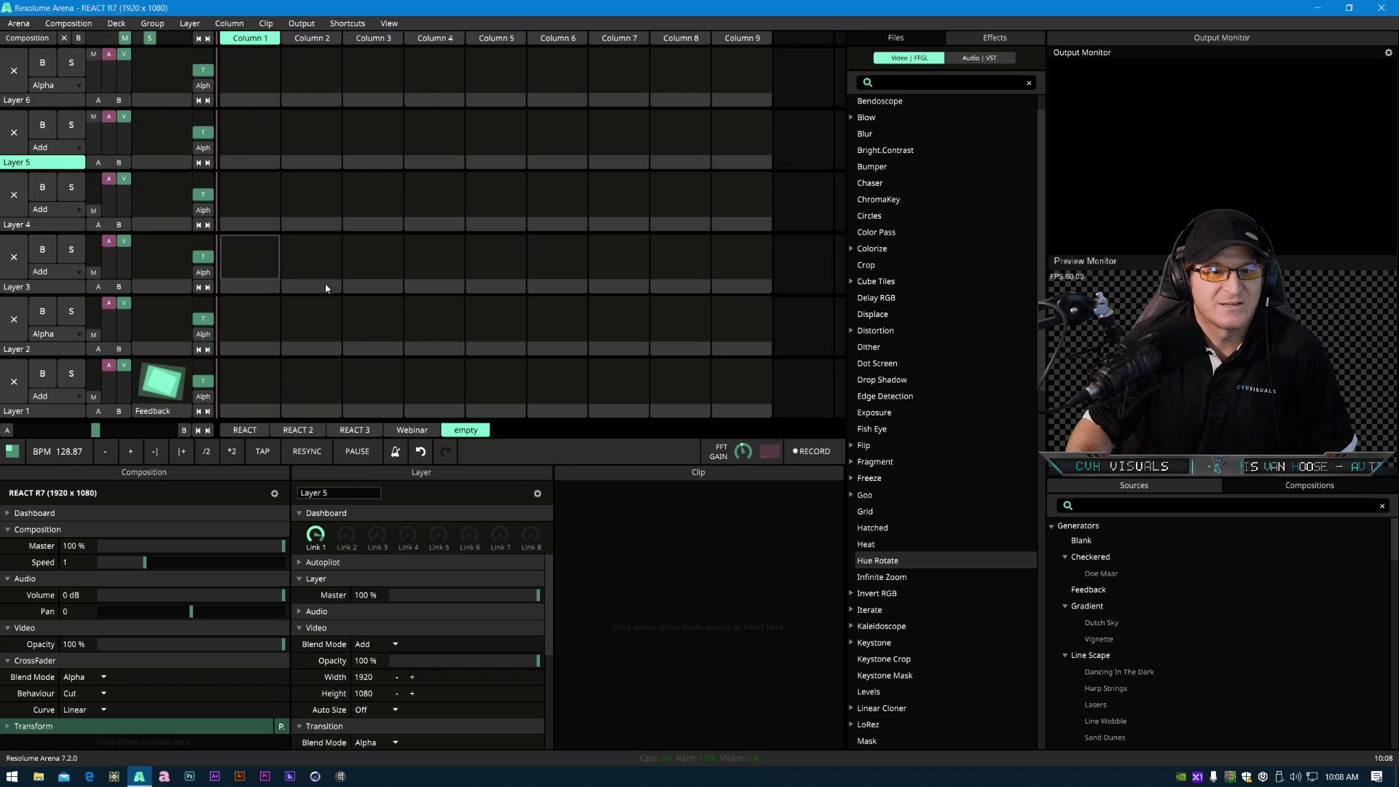
- Rename the new deck to Generative Content
right_click(469, 431)
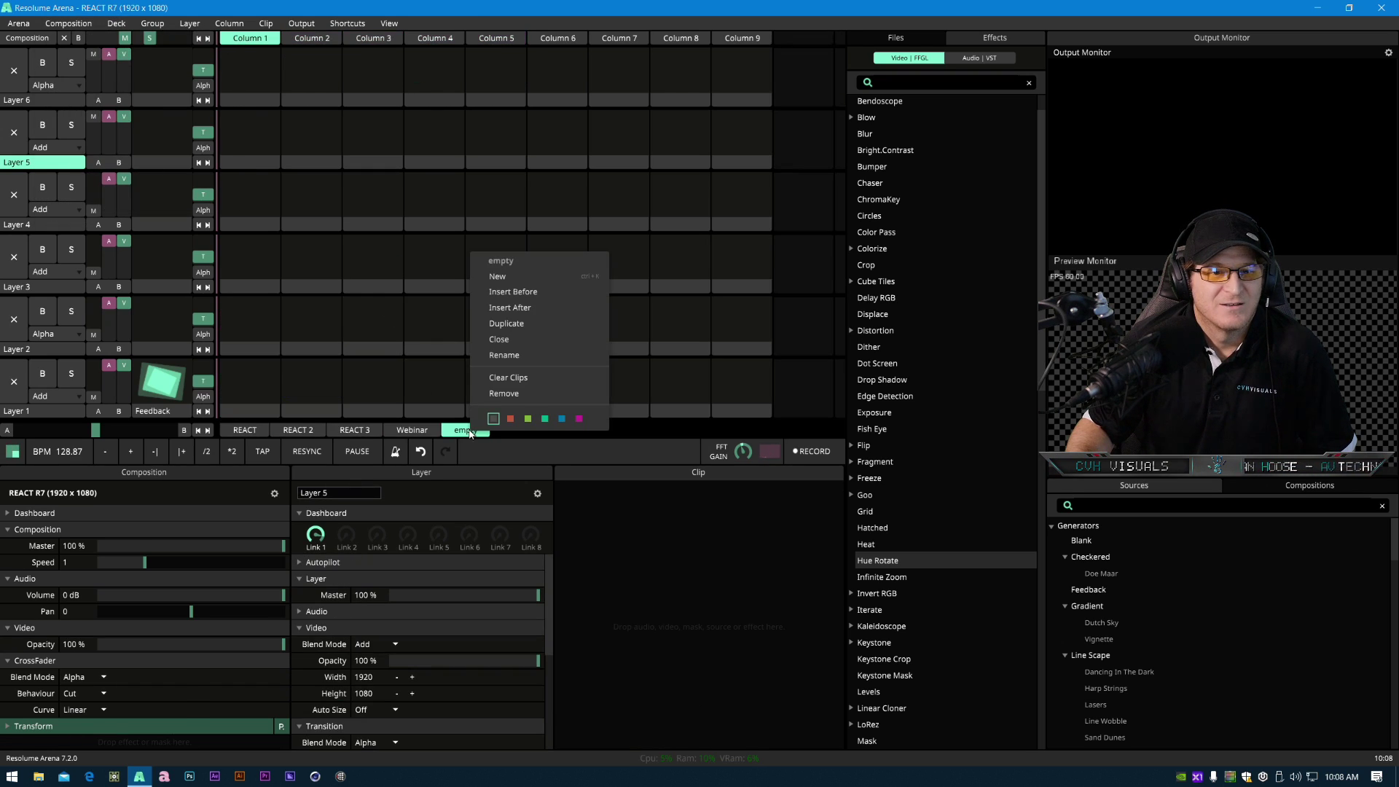
click(541, 355)
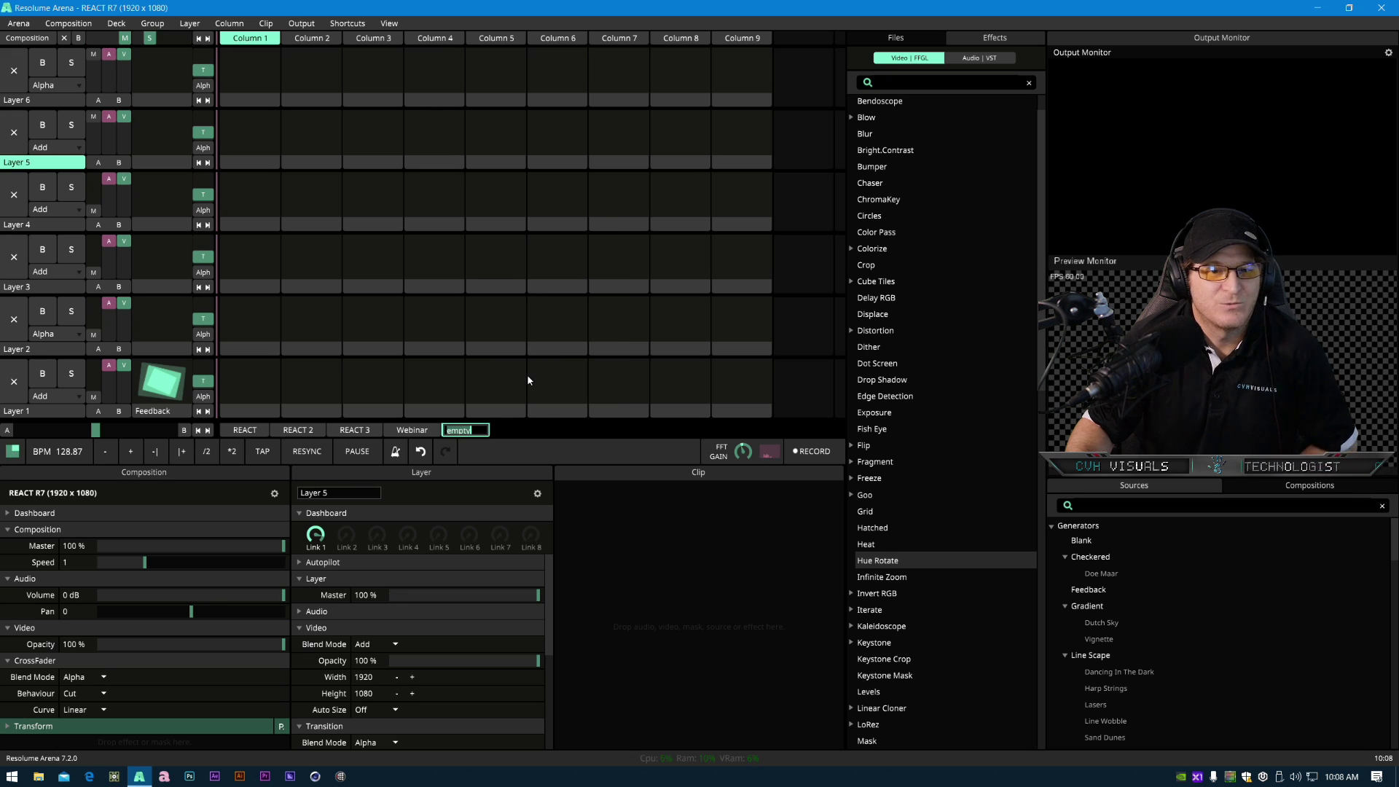
key(BackSpace)
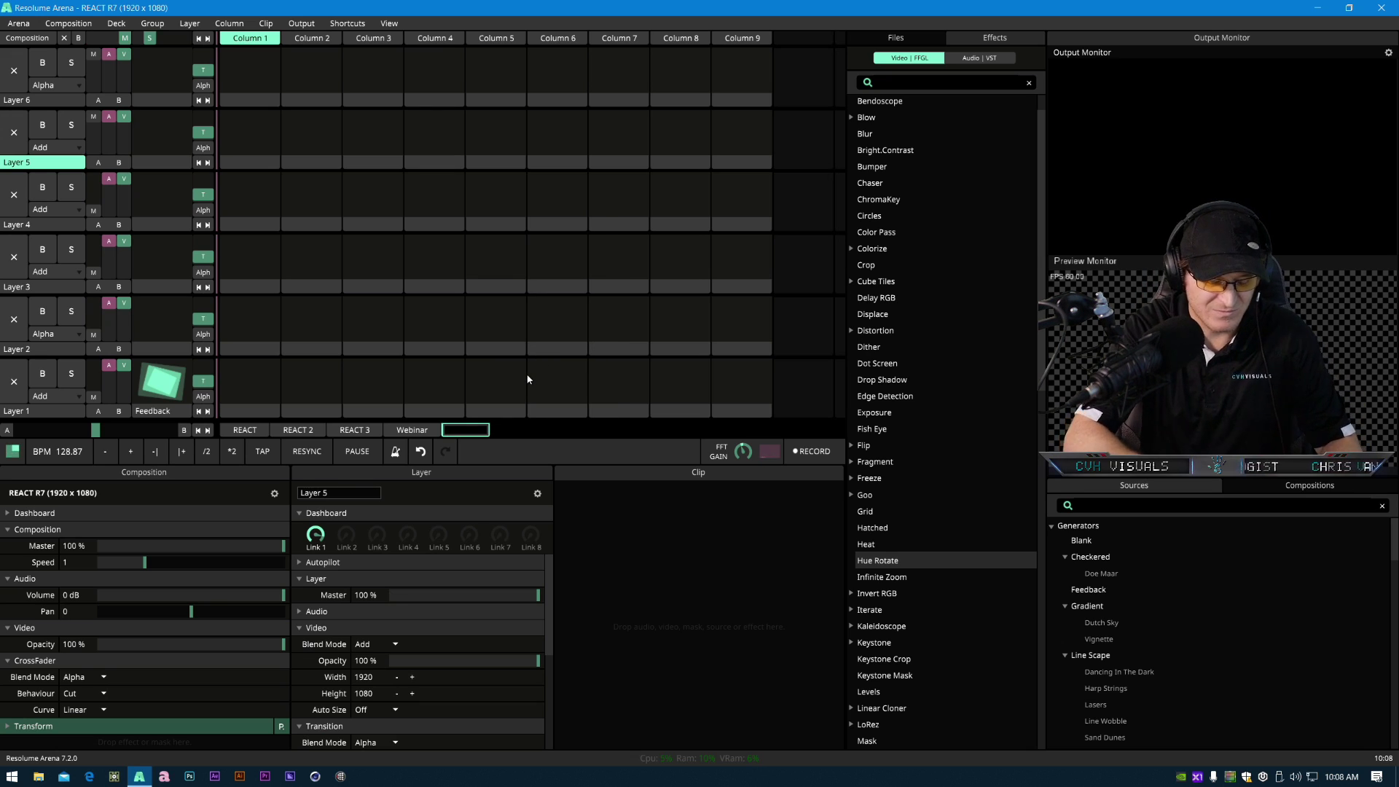
text(Generative)
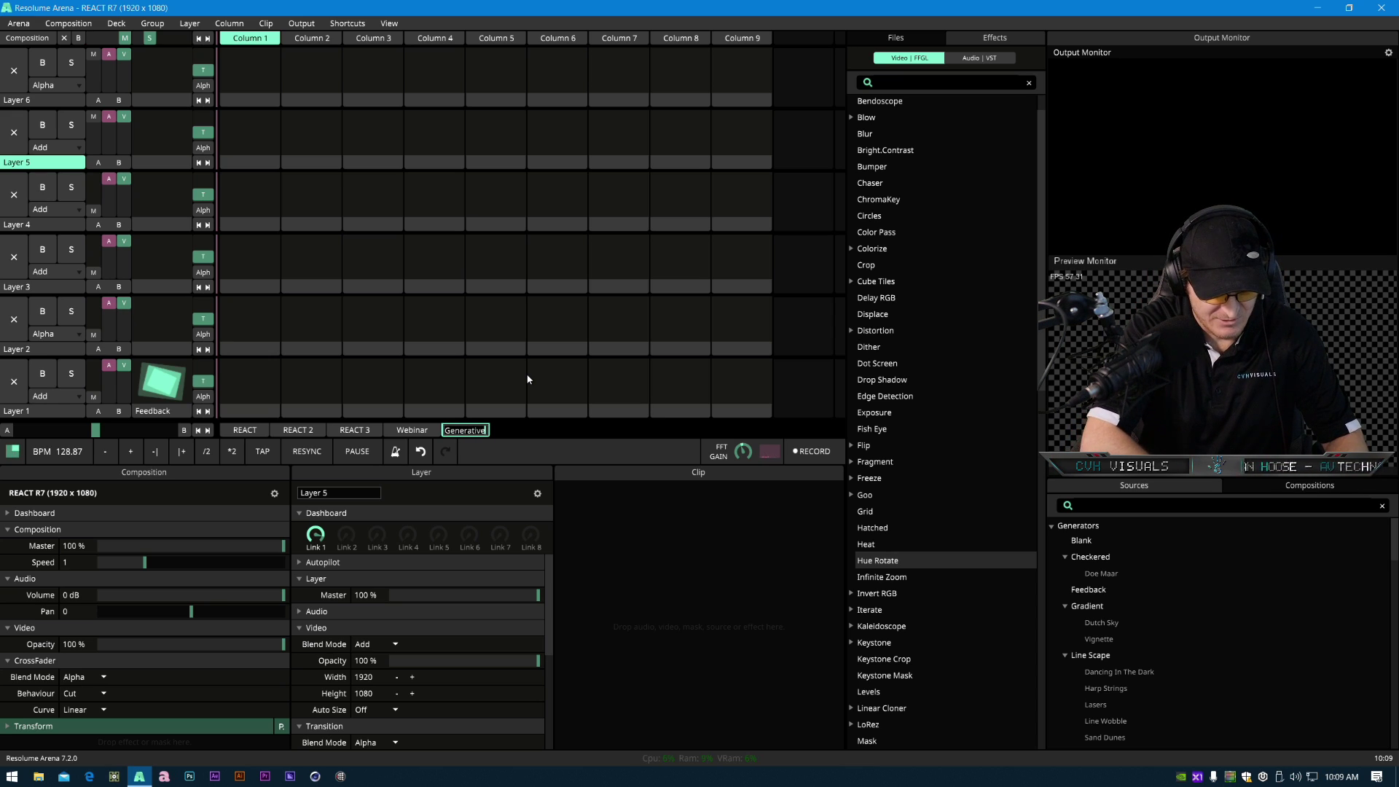
text(ontentt)
key(Return)
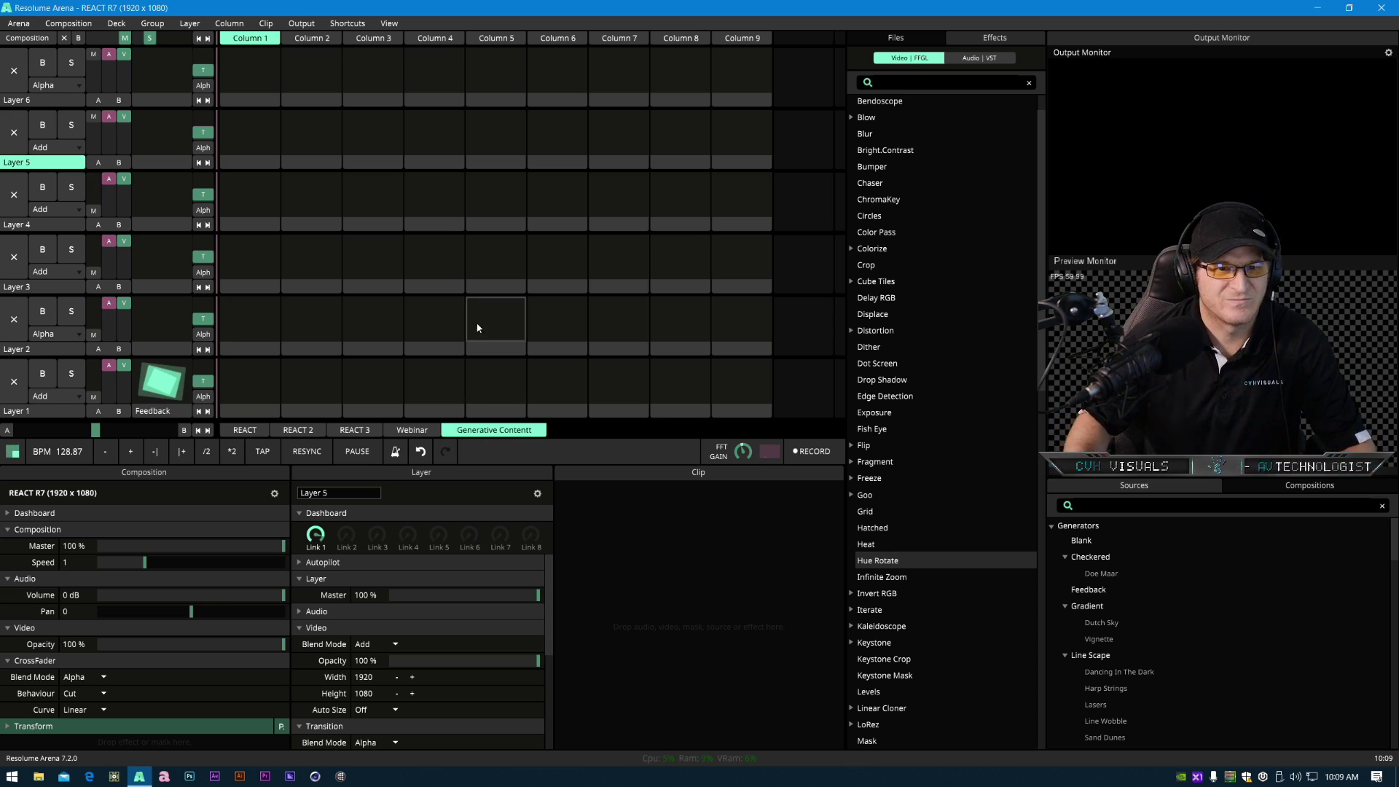
right_click(522, 433)
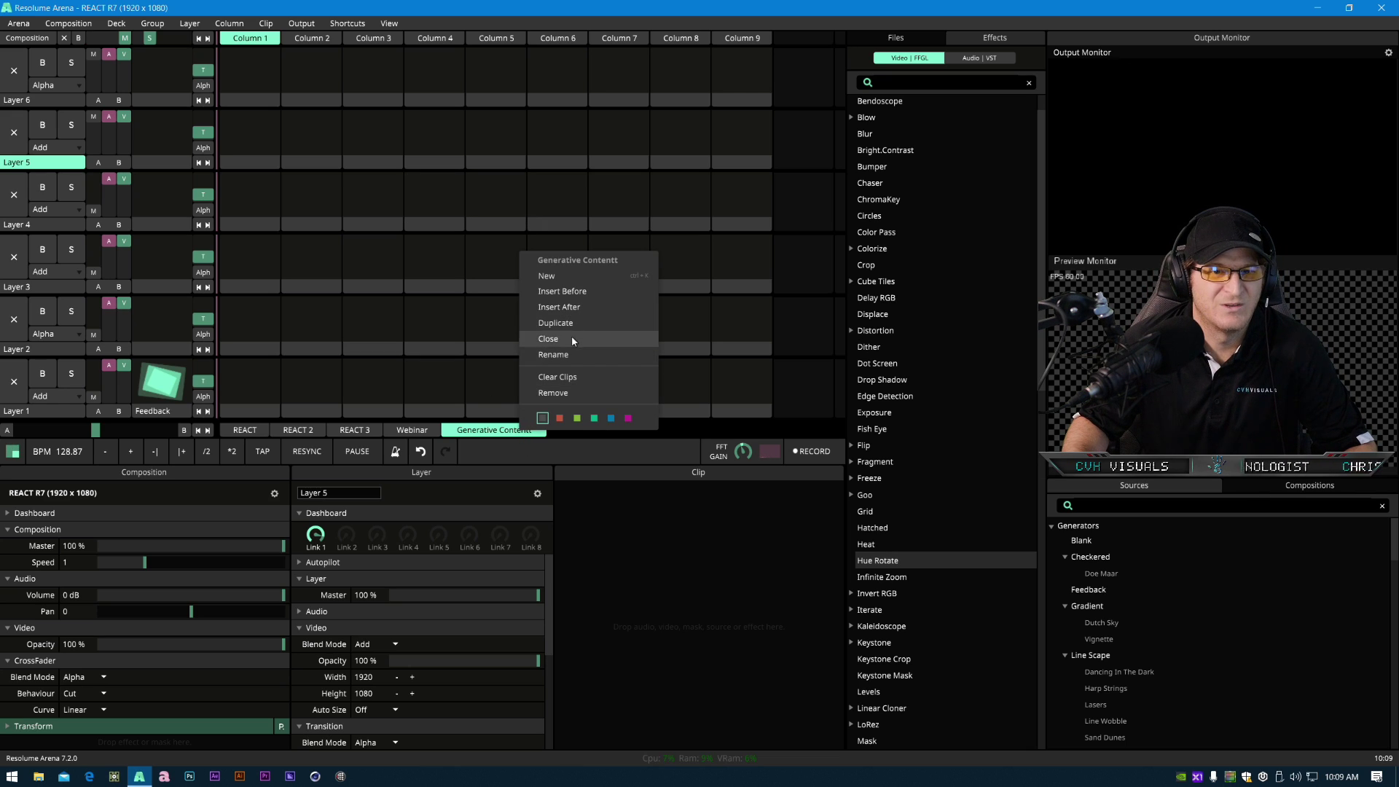
click(579, 353)
click(531, 430)
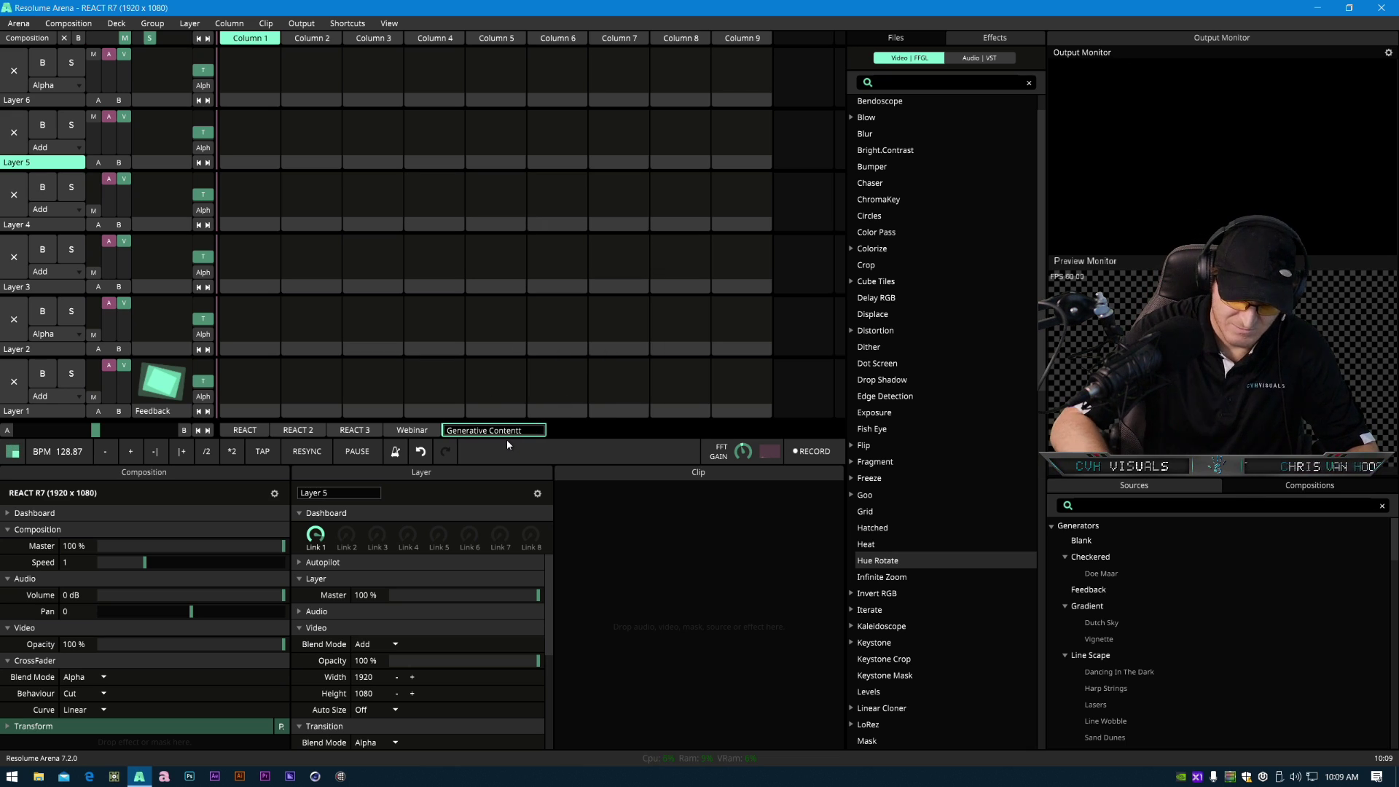
key(Return)
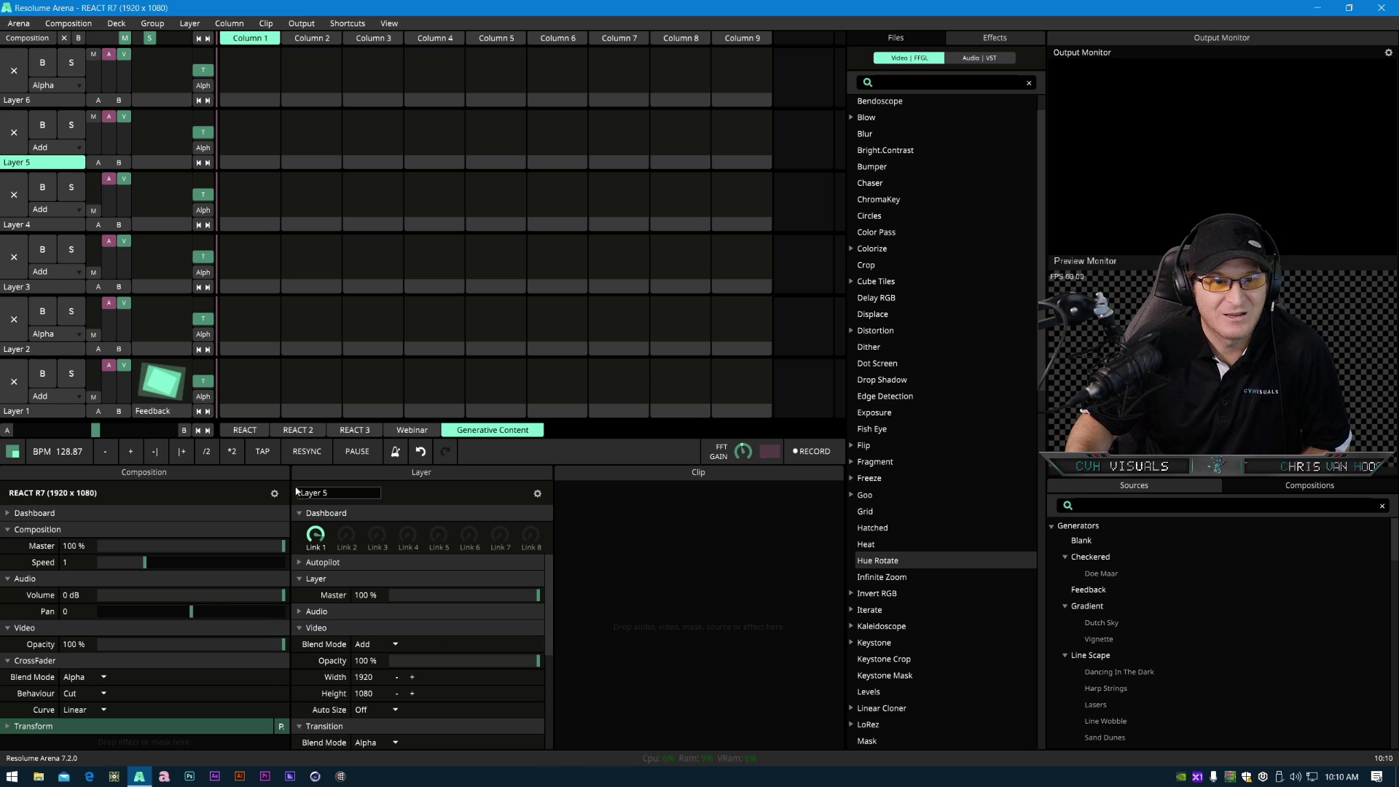
- Browse the REACT and REACT 2 decks and inspect the Floor clip's gradient settings
click(244, 429)
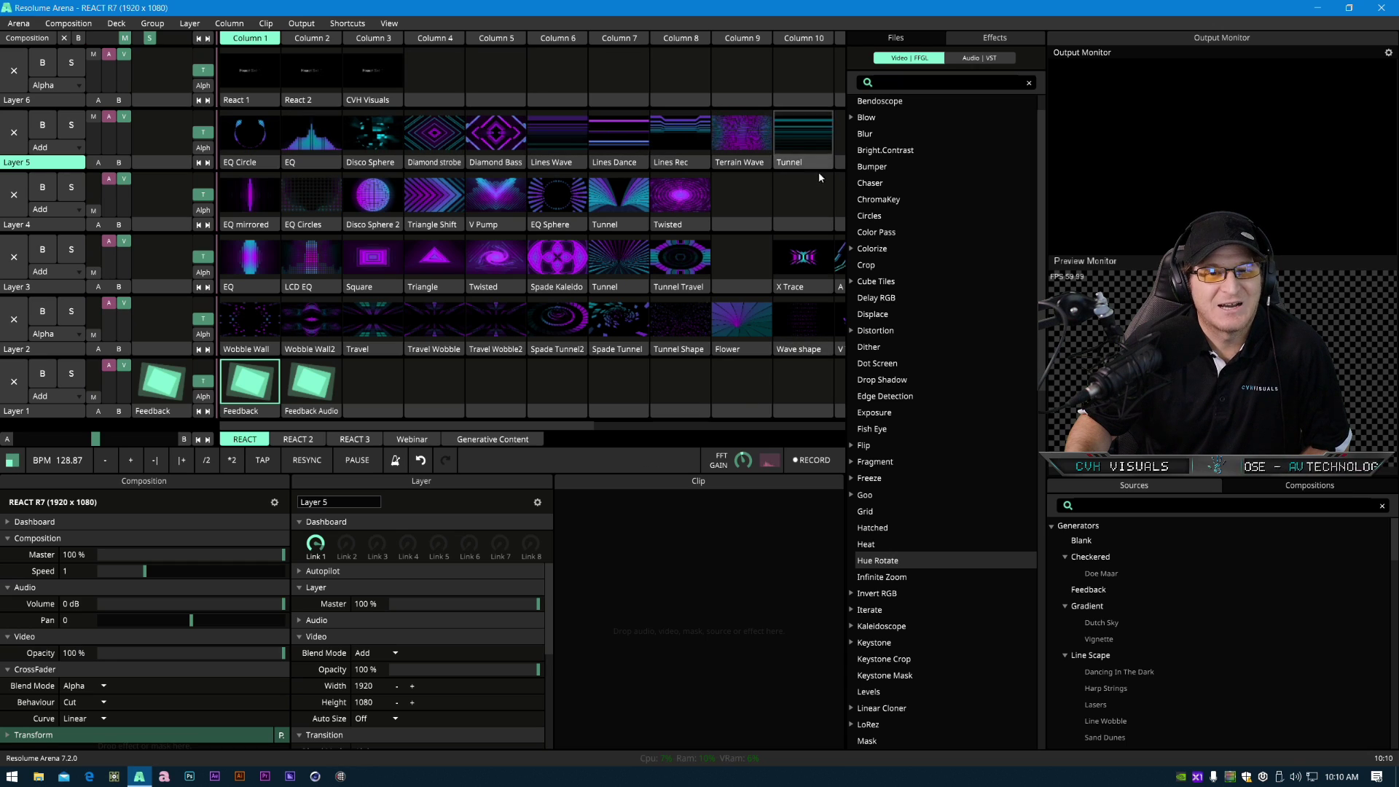
click(304, 441)
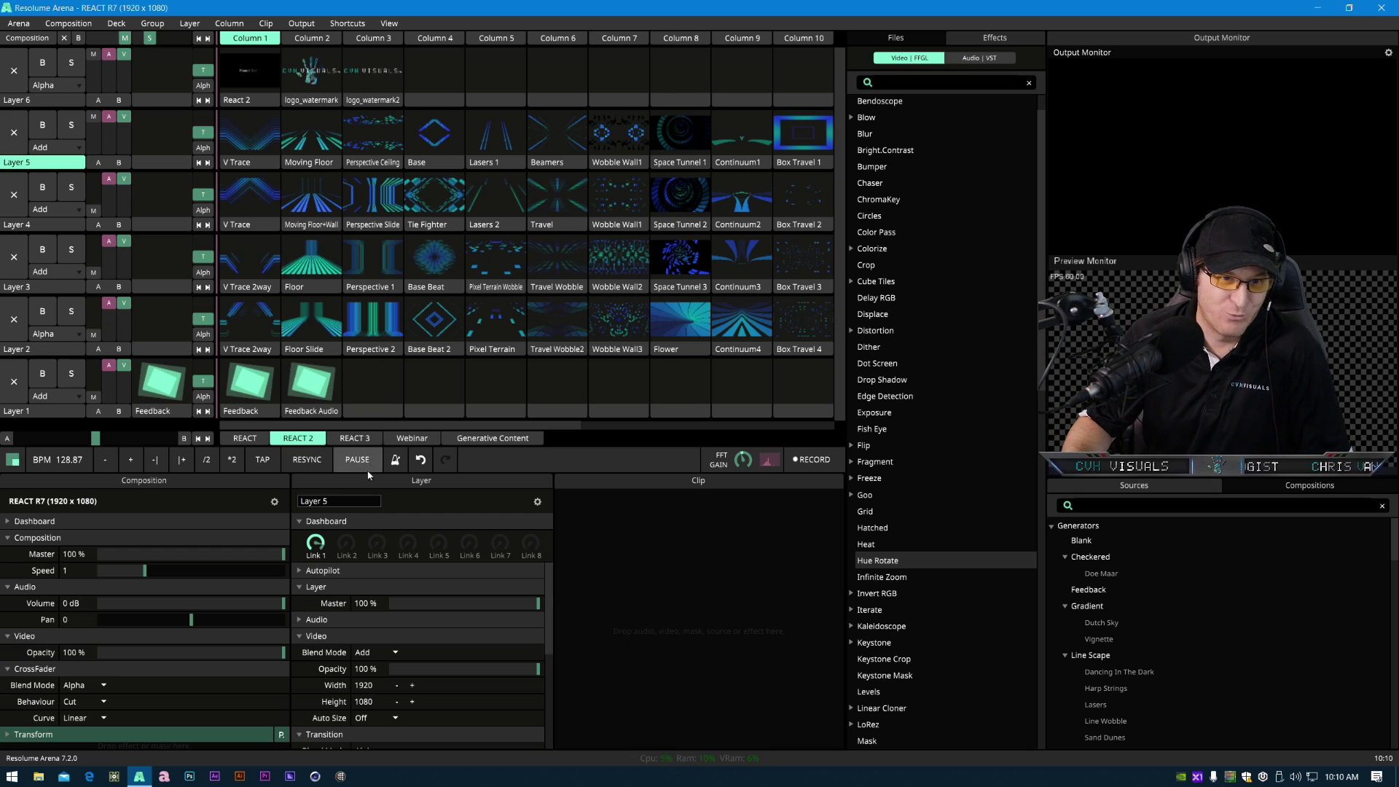
click(311, 273)
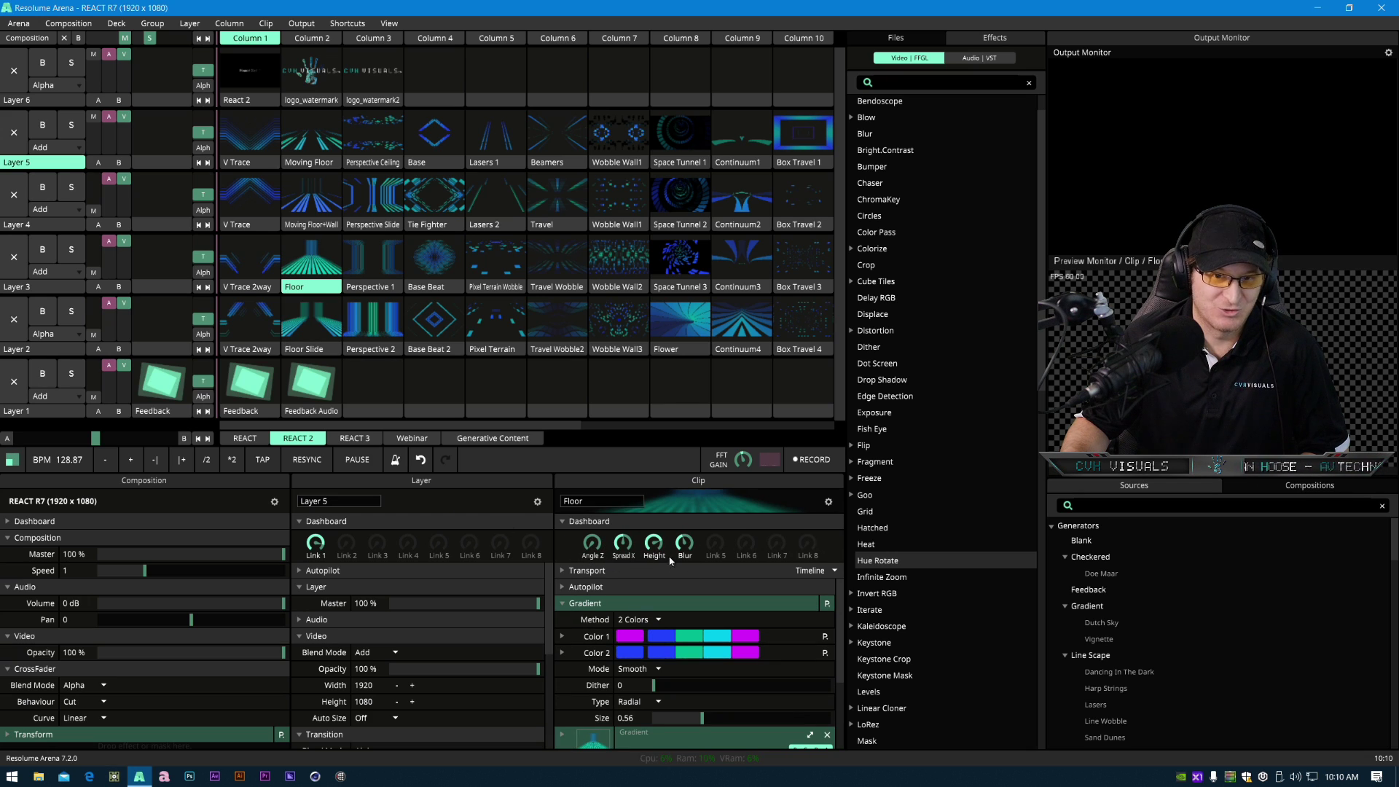
scroll(587, 689, down, 3)
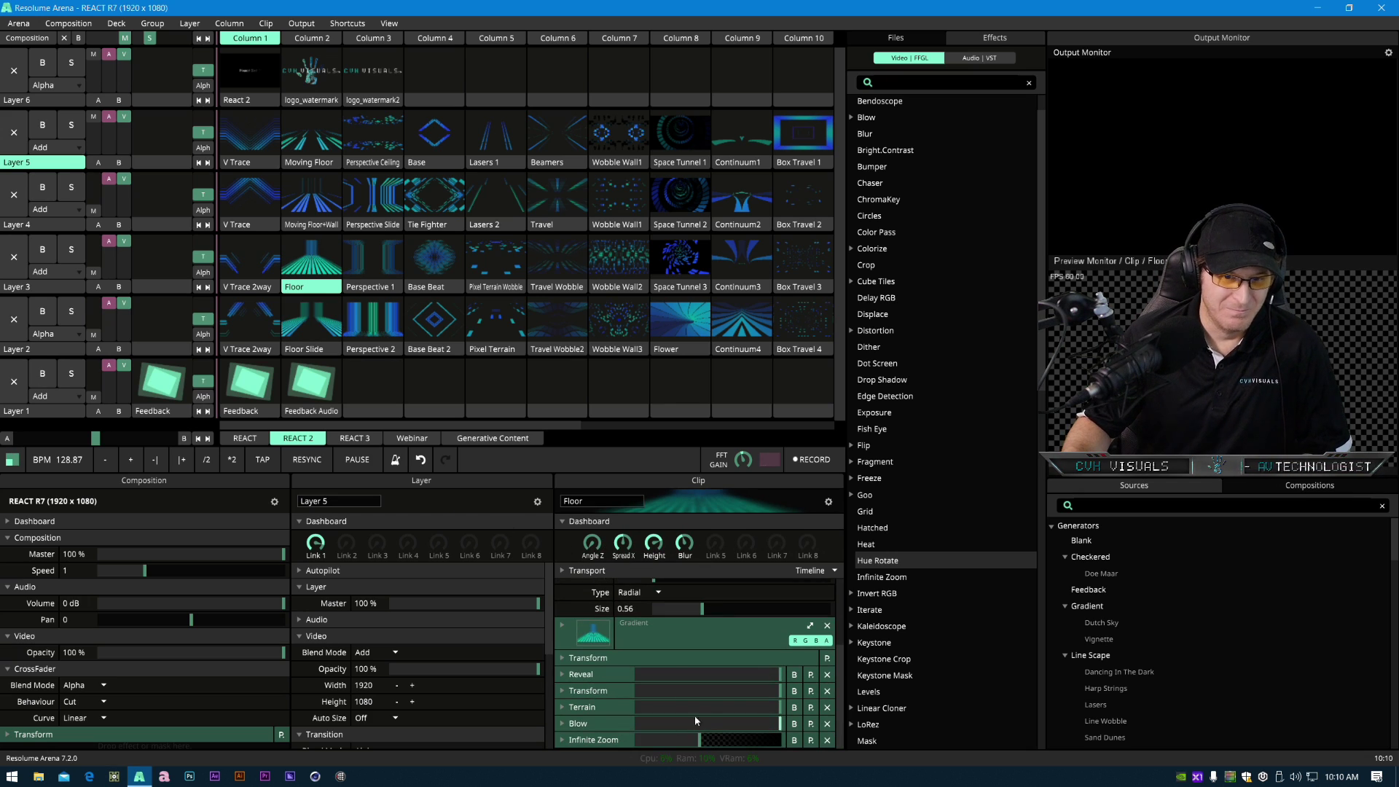
scroll(618, 719, up, 3)
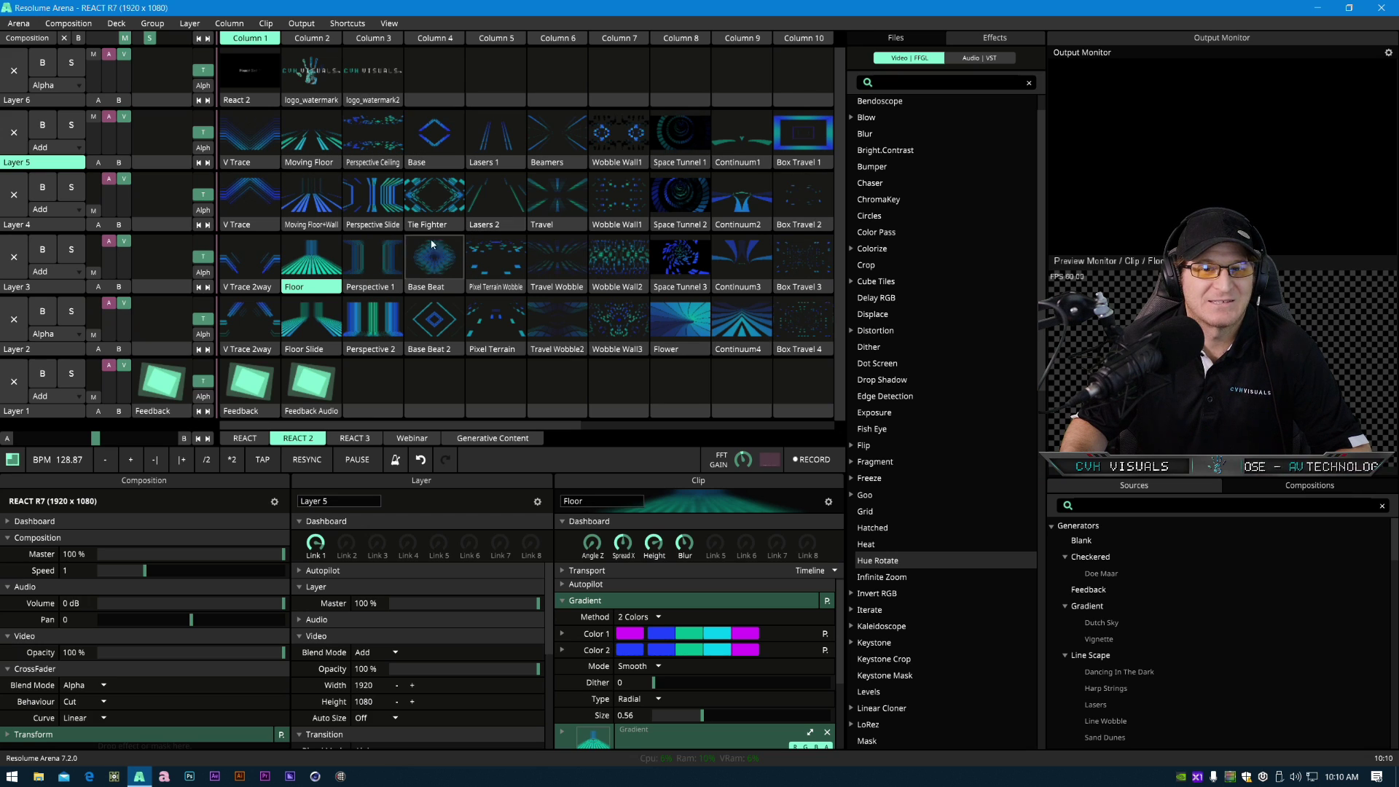
click(250, 438)
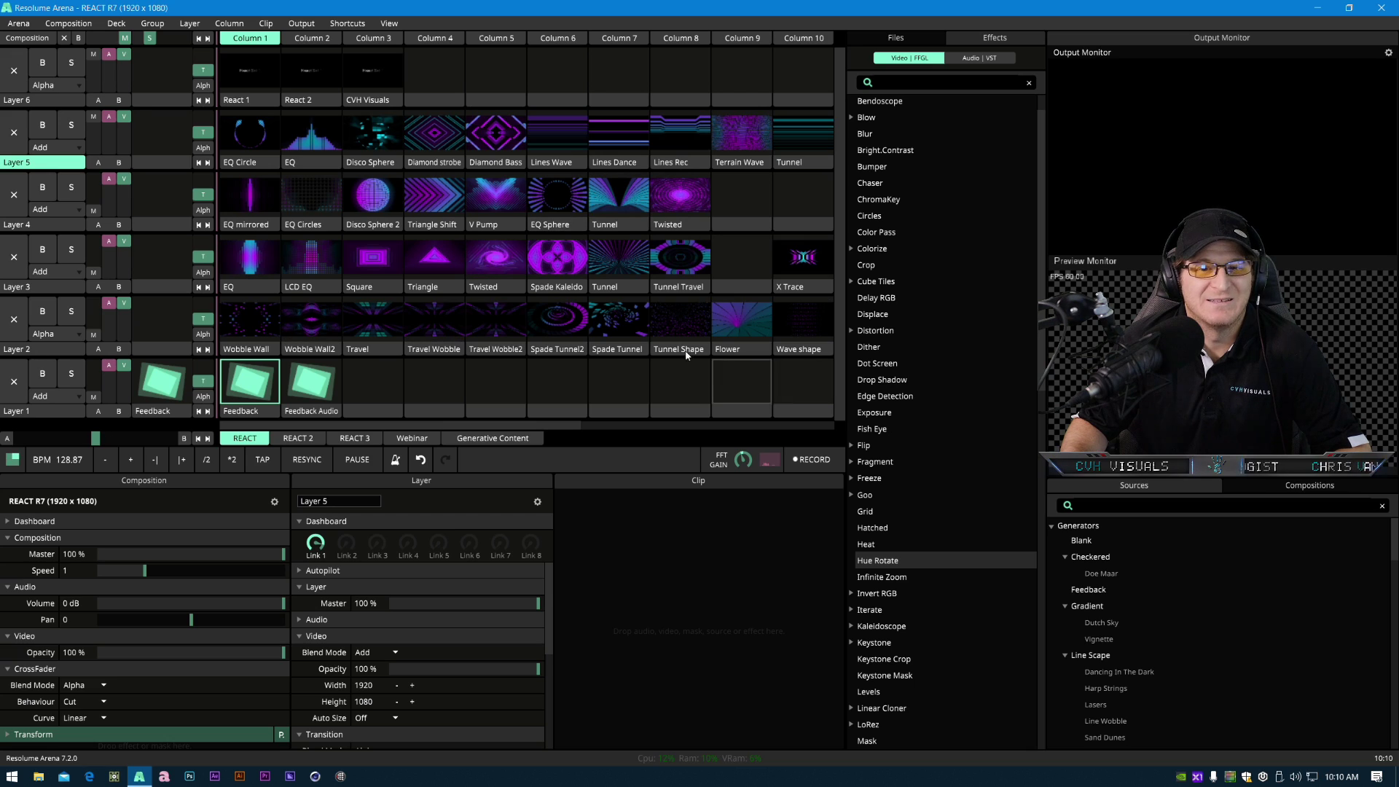
- In the Generative Content deck, add a Gradient generator to the first clip slot of Layer 5
click(484, 439)
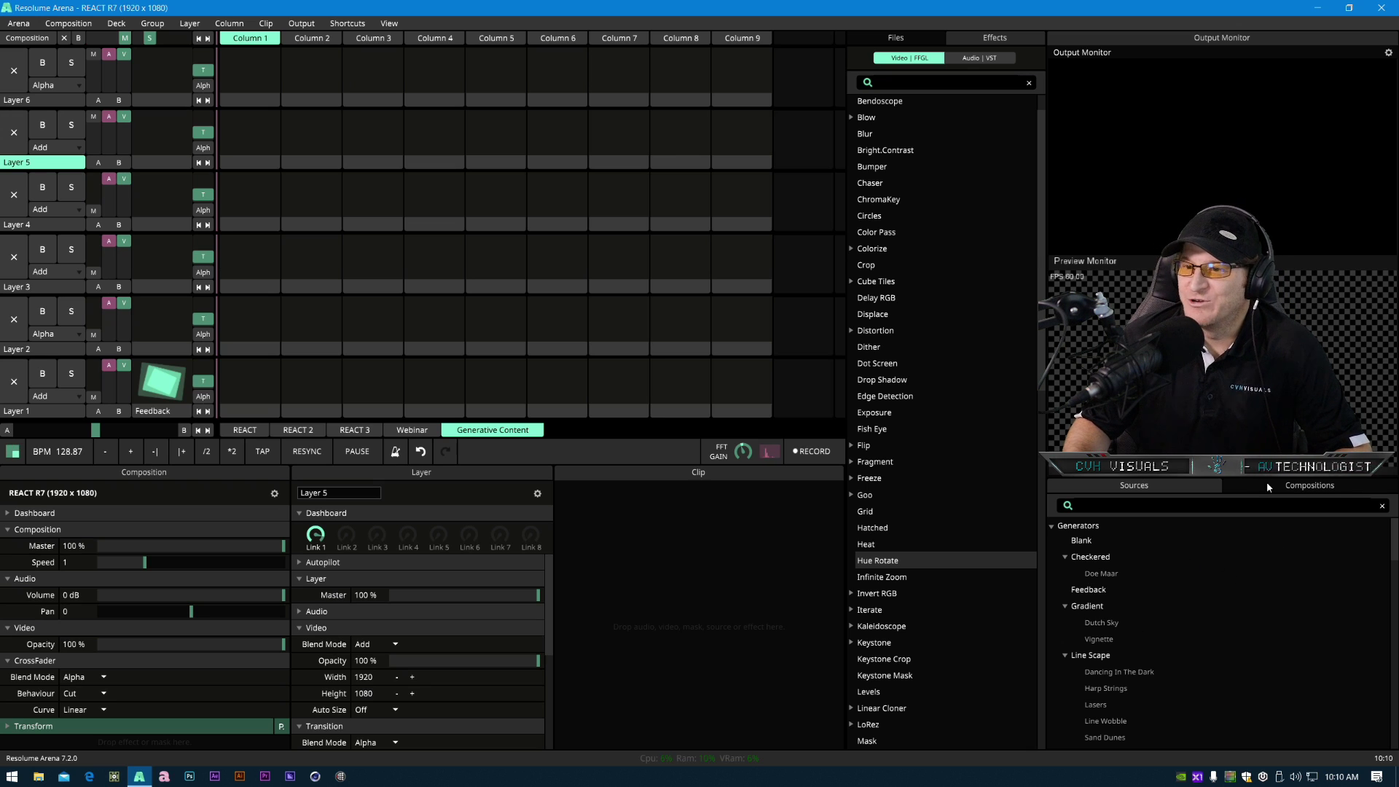
scroll(1191, 632, down, 4)
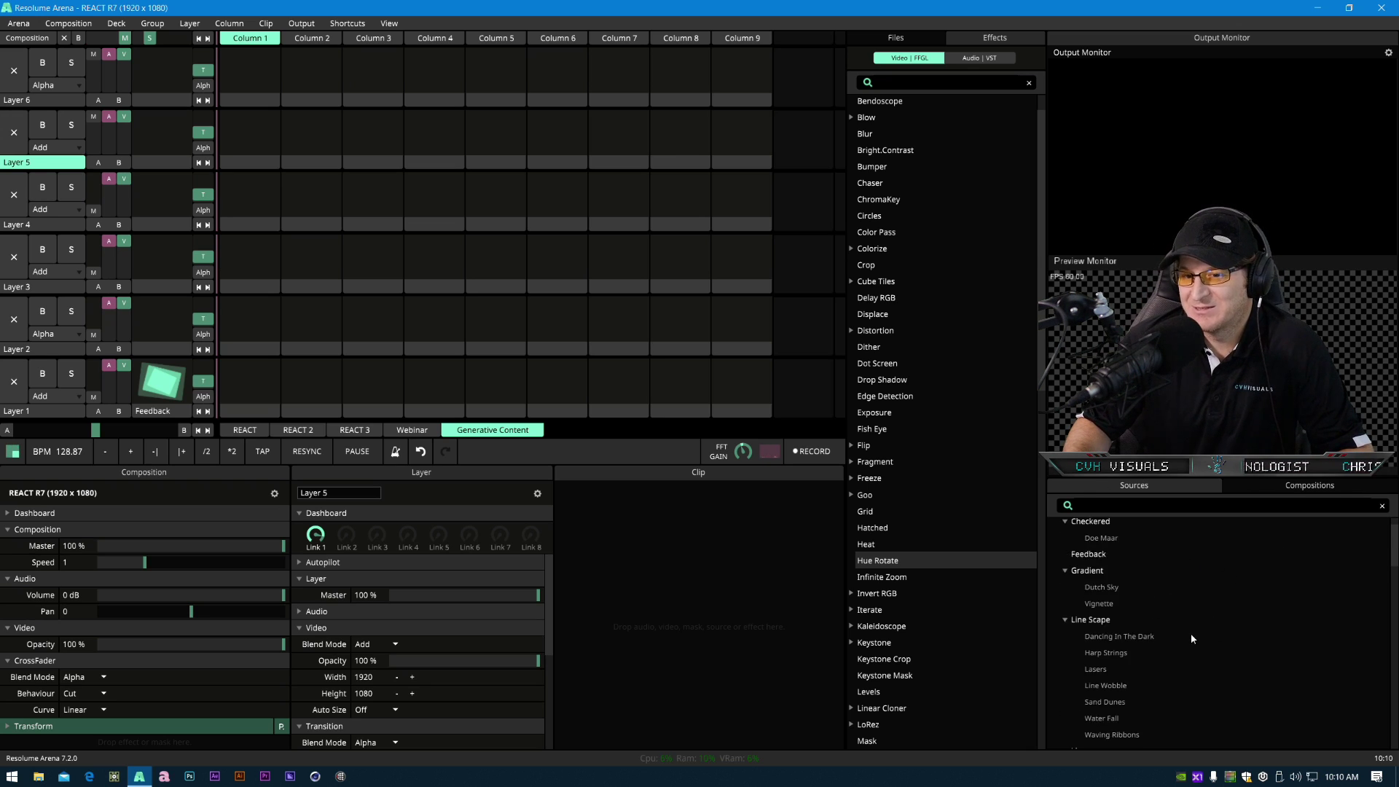
scroll(1192, 636, up, 4)
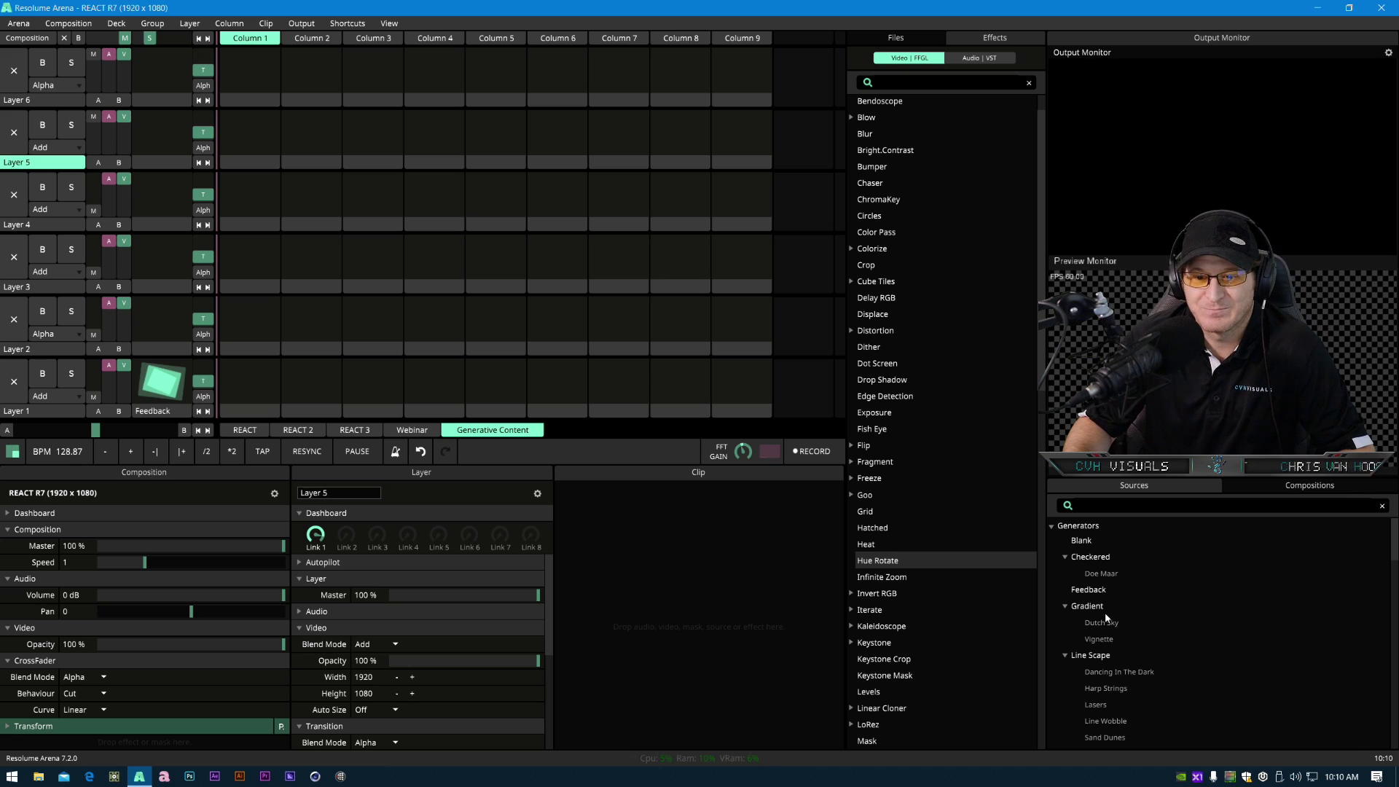
drag(1092, 613, 248, 124)
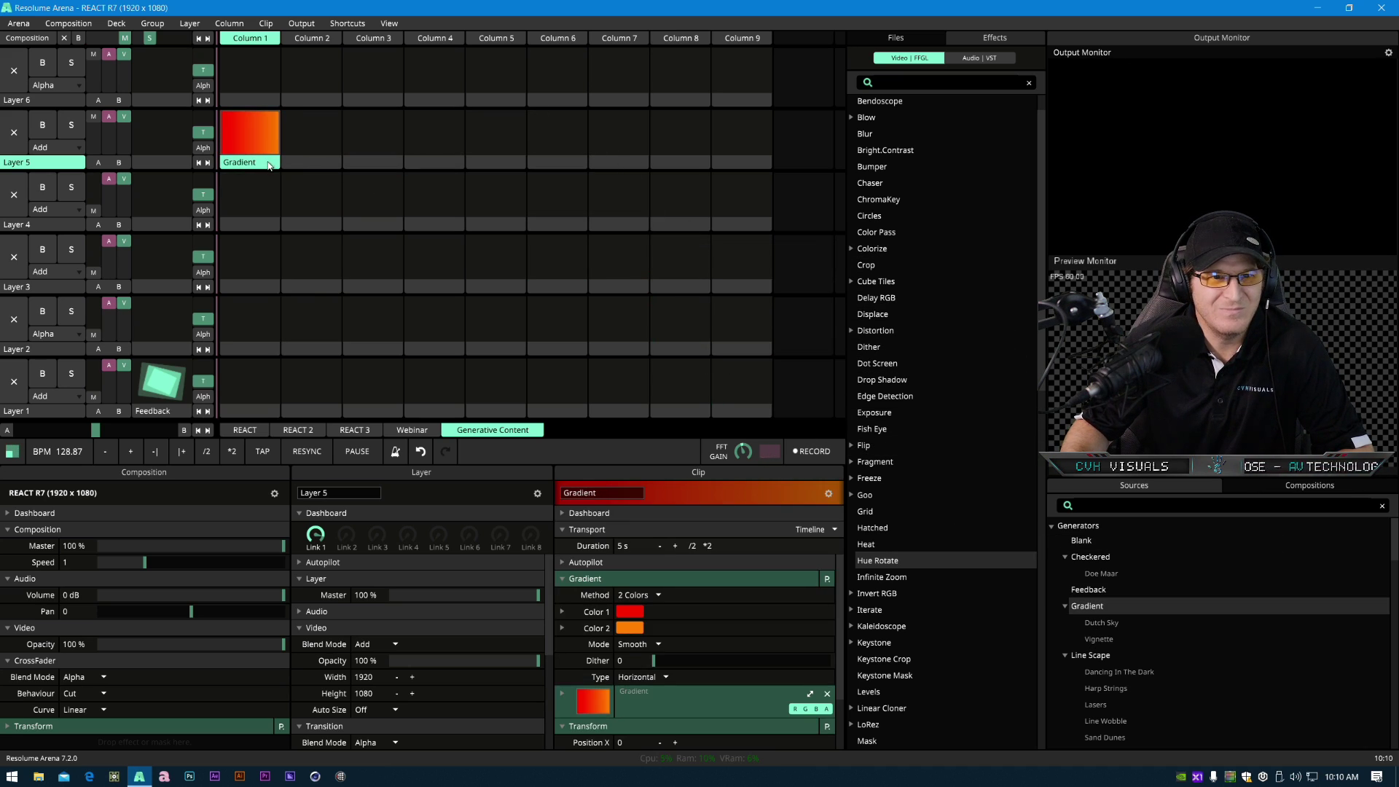
- Set the gradient's Color 1 to purple and Color 2 to blue using the color pickers
click(639, 611)
click(779, 640)
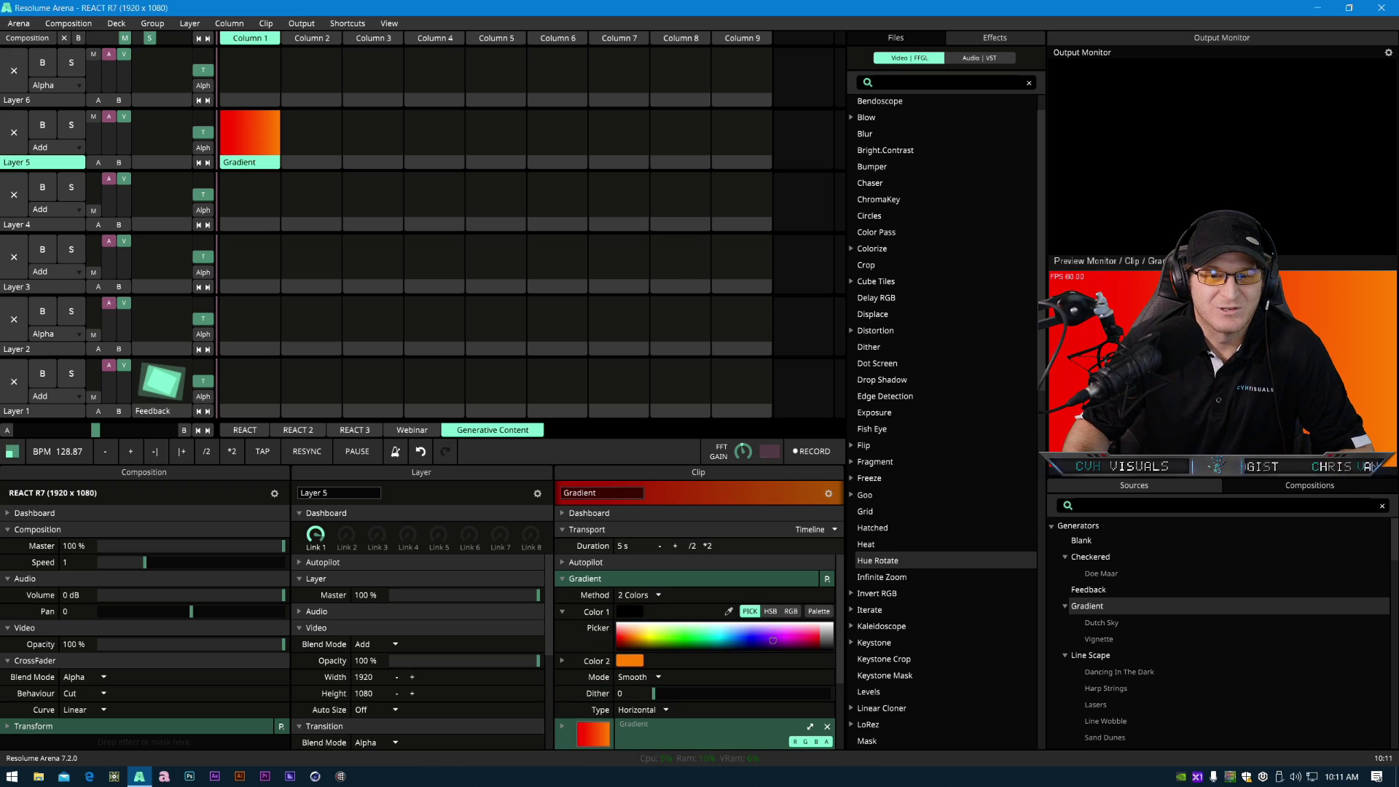
click(630, 660)
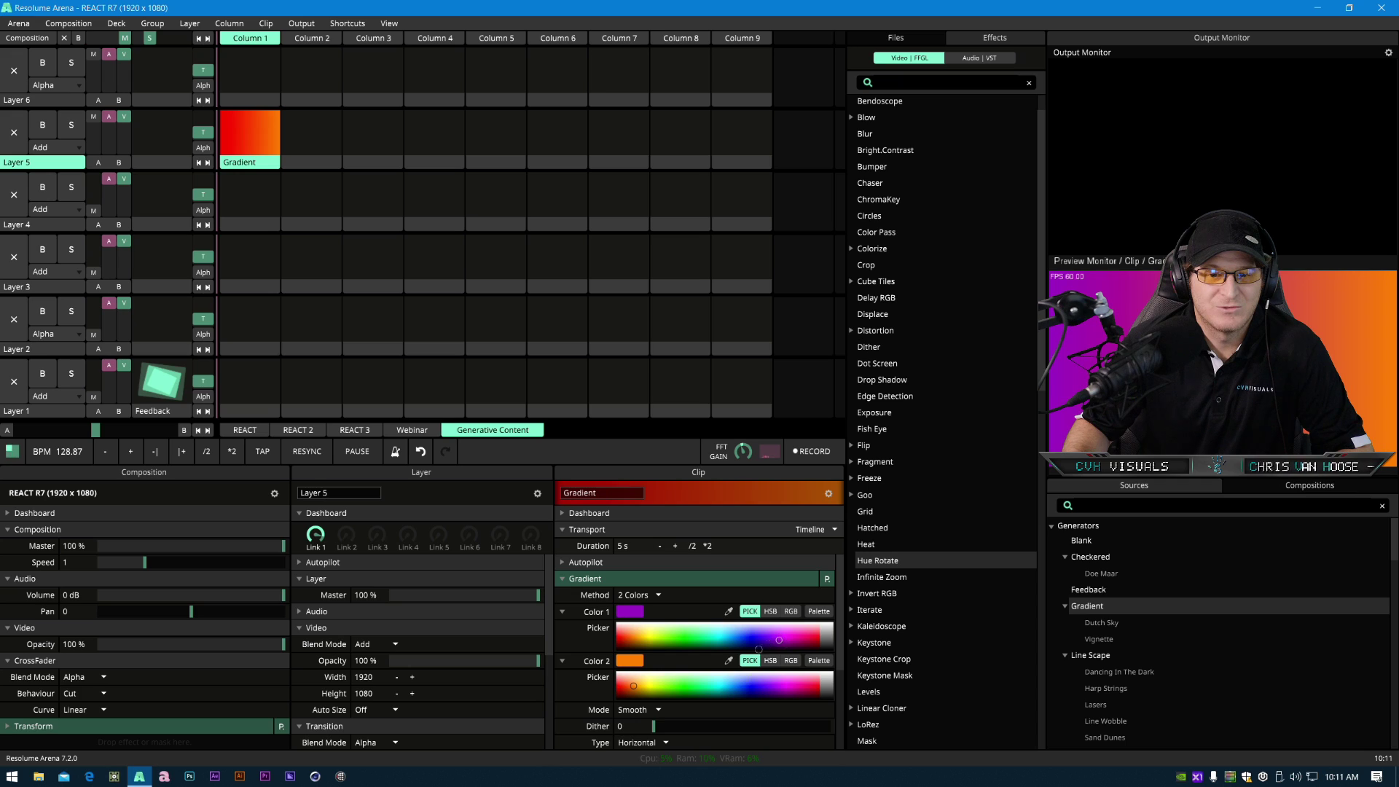
click(739, 688)
drag(739, 688, 742, 690)
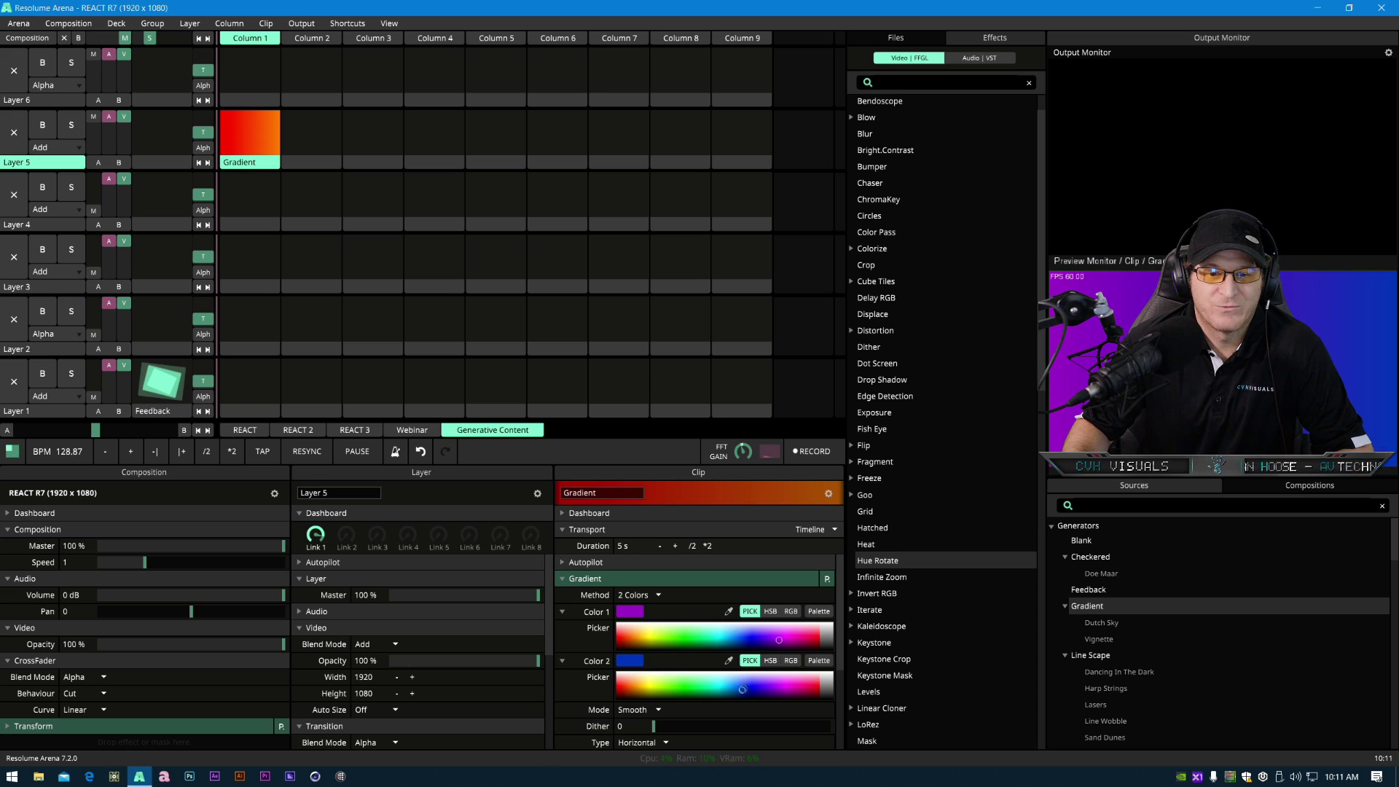
mouse_move(769, 638)
mouse_down()
mouse_move(782, 646)
mouse_move(772, 638)
mouse_up()
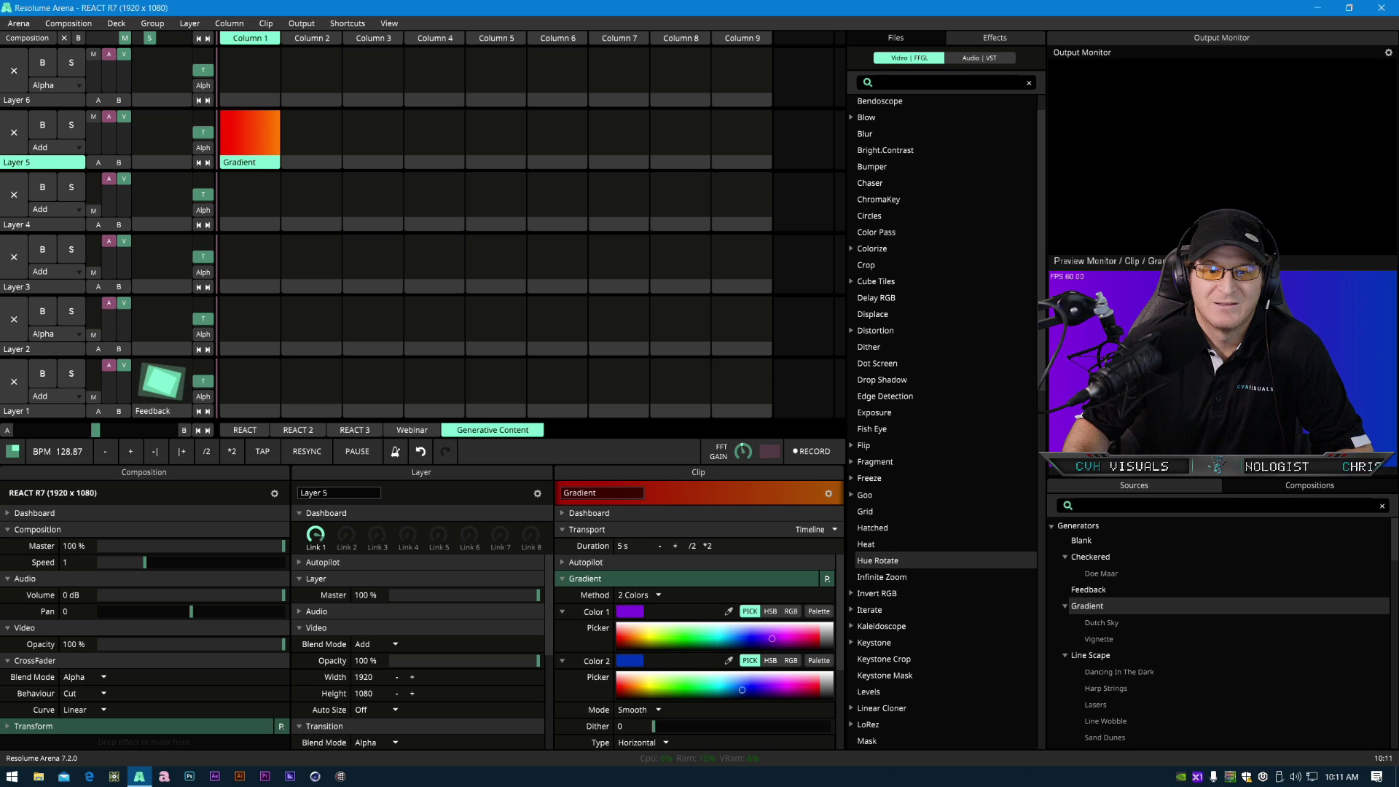
click(562, 612)
click(561, 629)
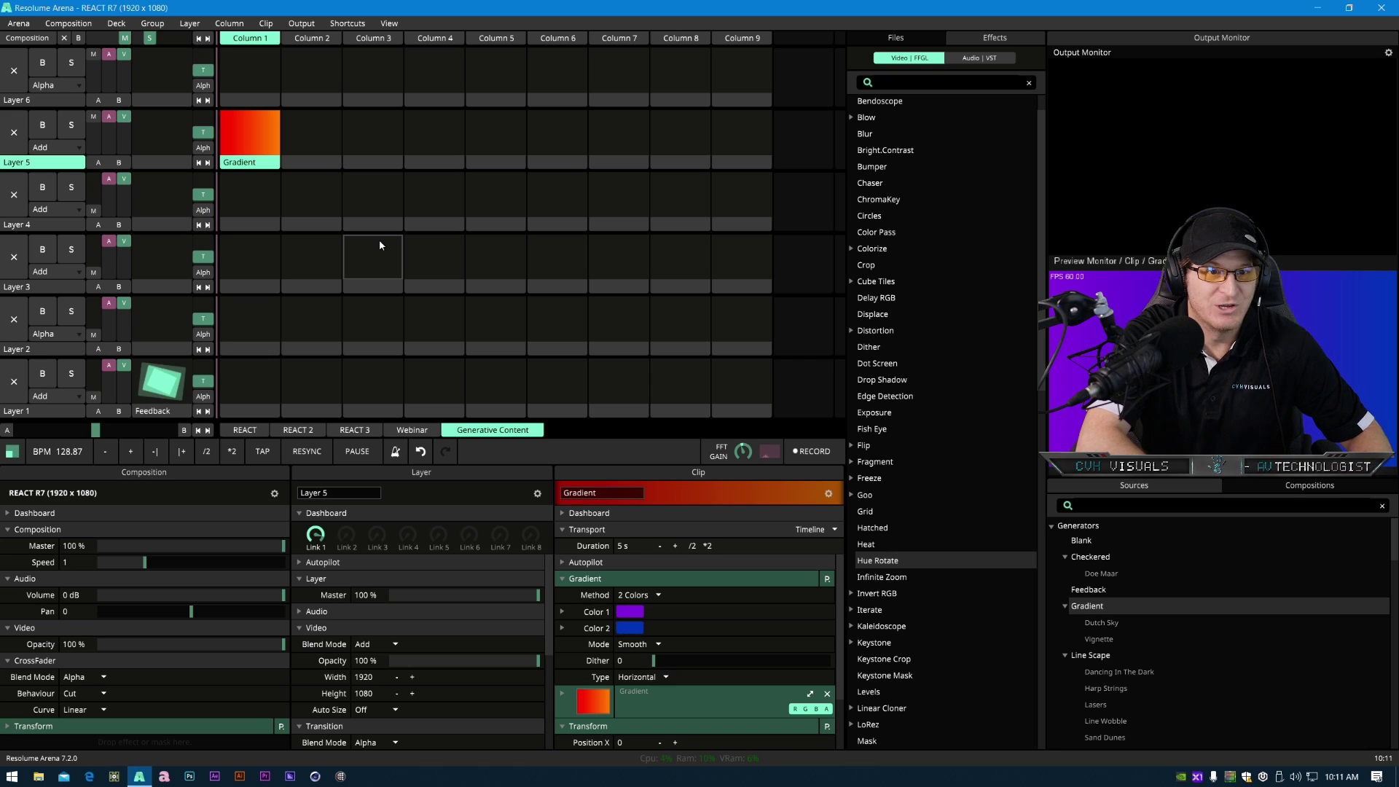
- Update the Gradient clip's thumbnail to reflect the new colors
right_click(252, 162)
mouse_move(312, 297)
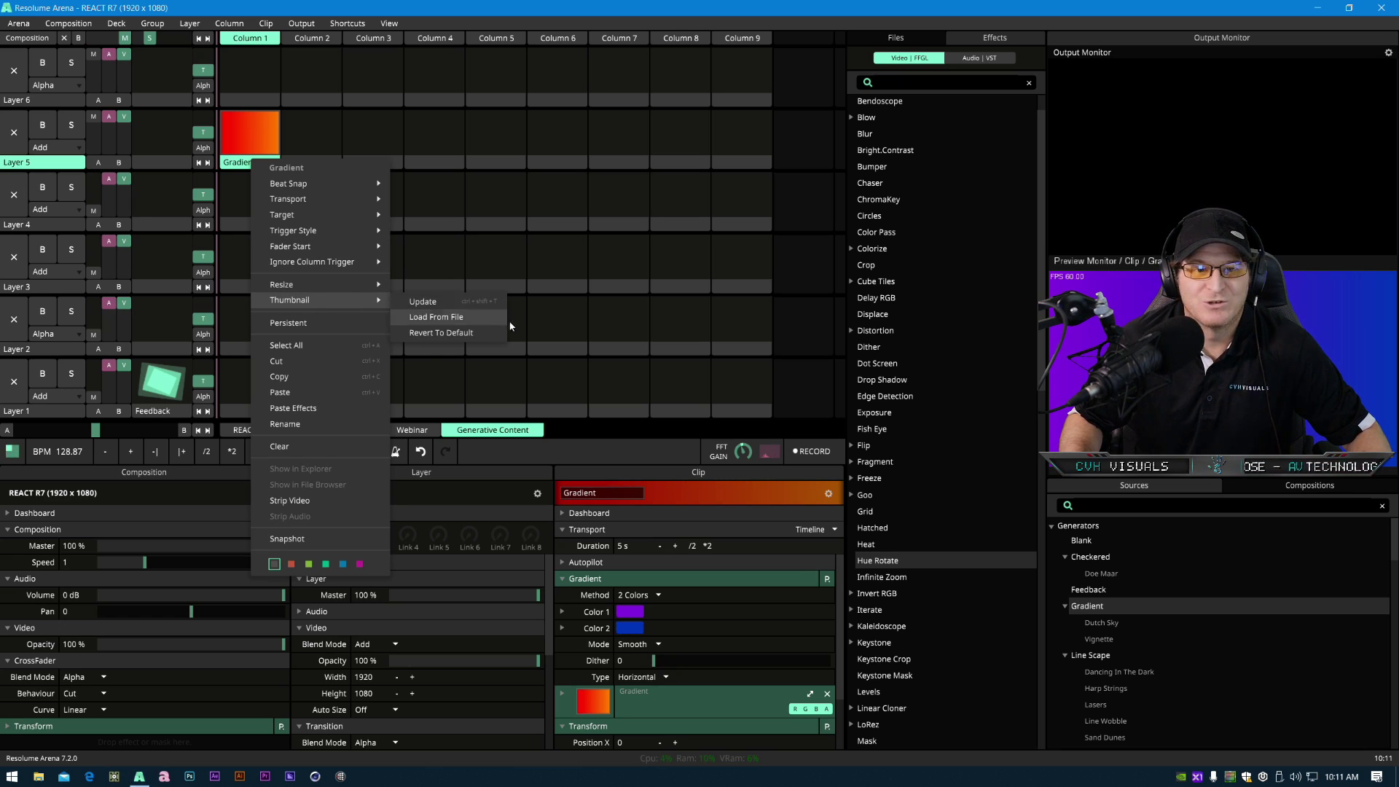
click(289, 148)
click(255, 154)
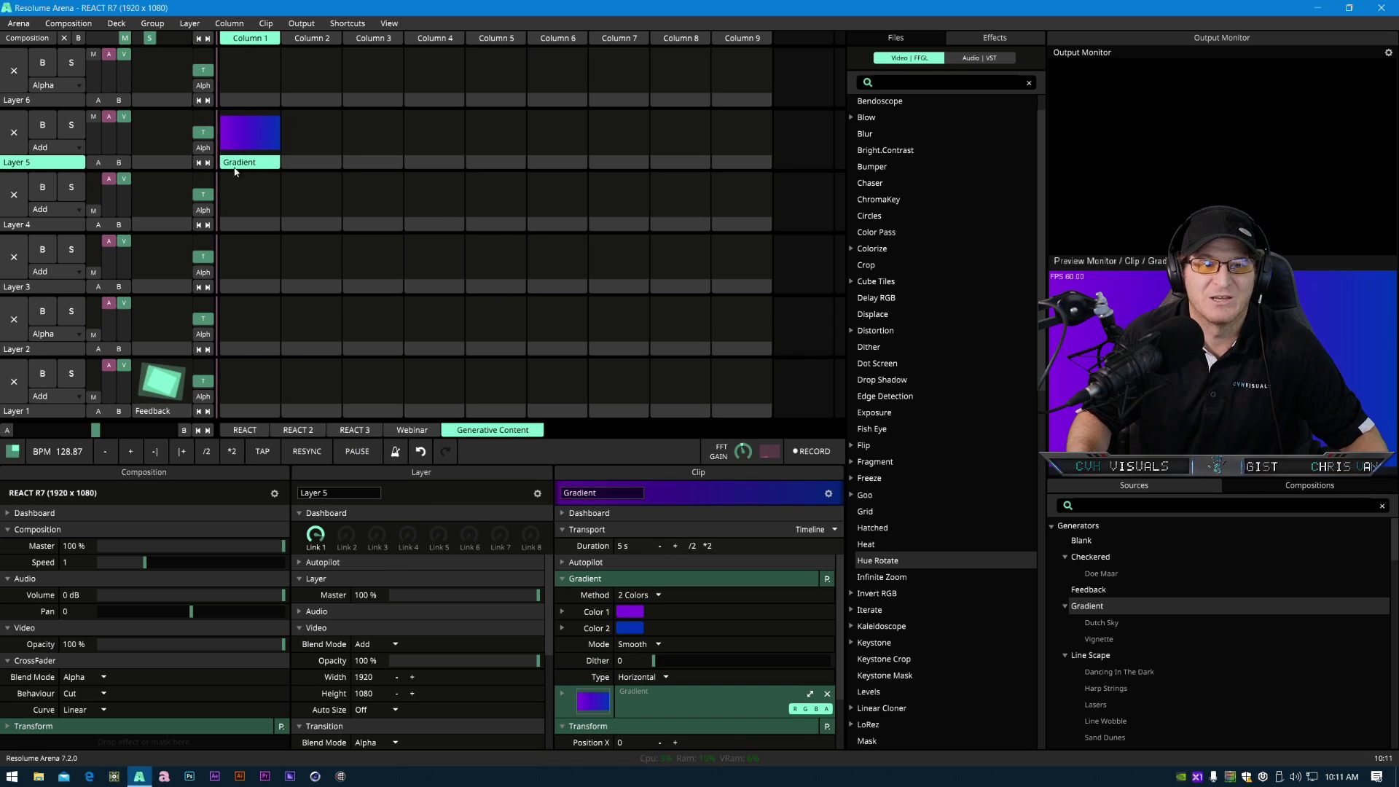
scroll(581, 672, down, 2)
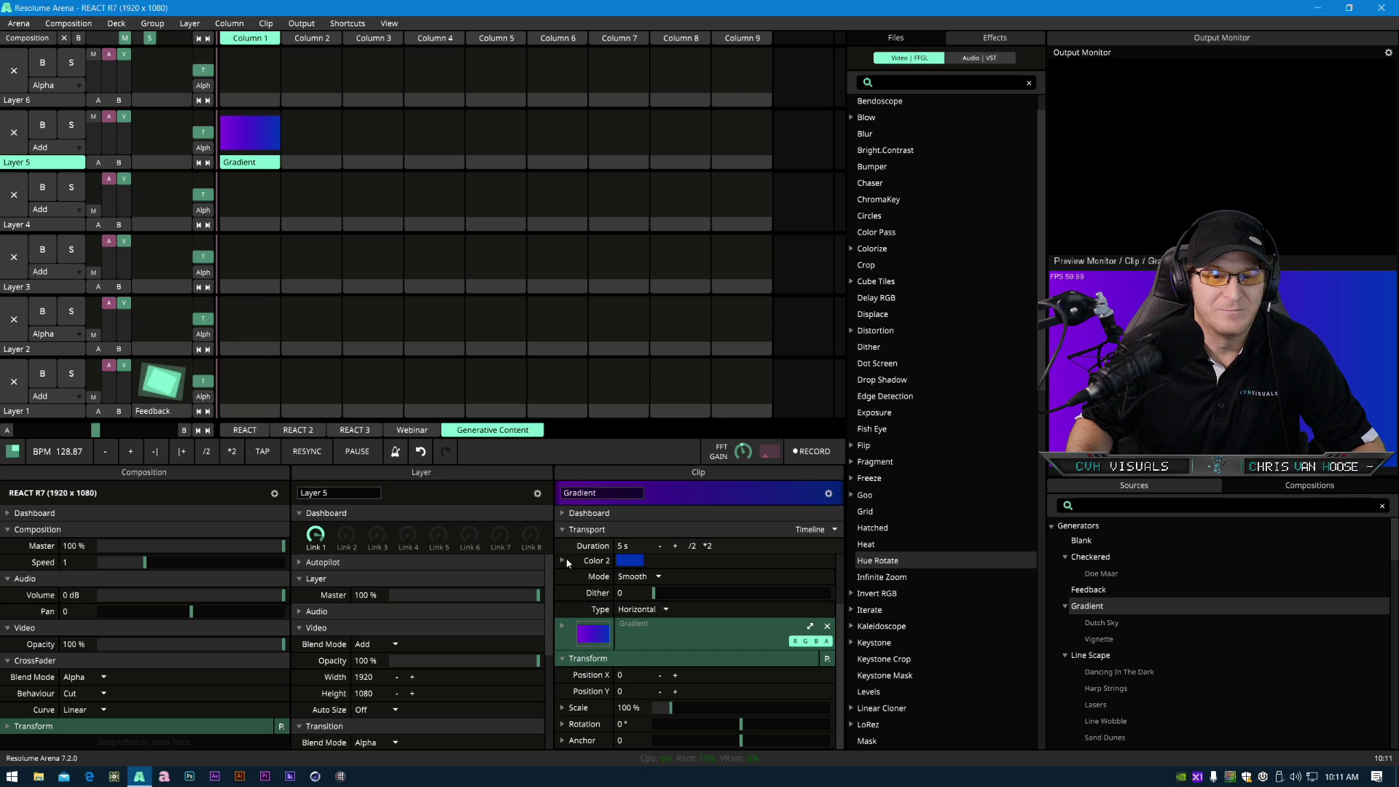
- Rename the Gradient clip to EQ
scroll(561, 553, up, 2)
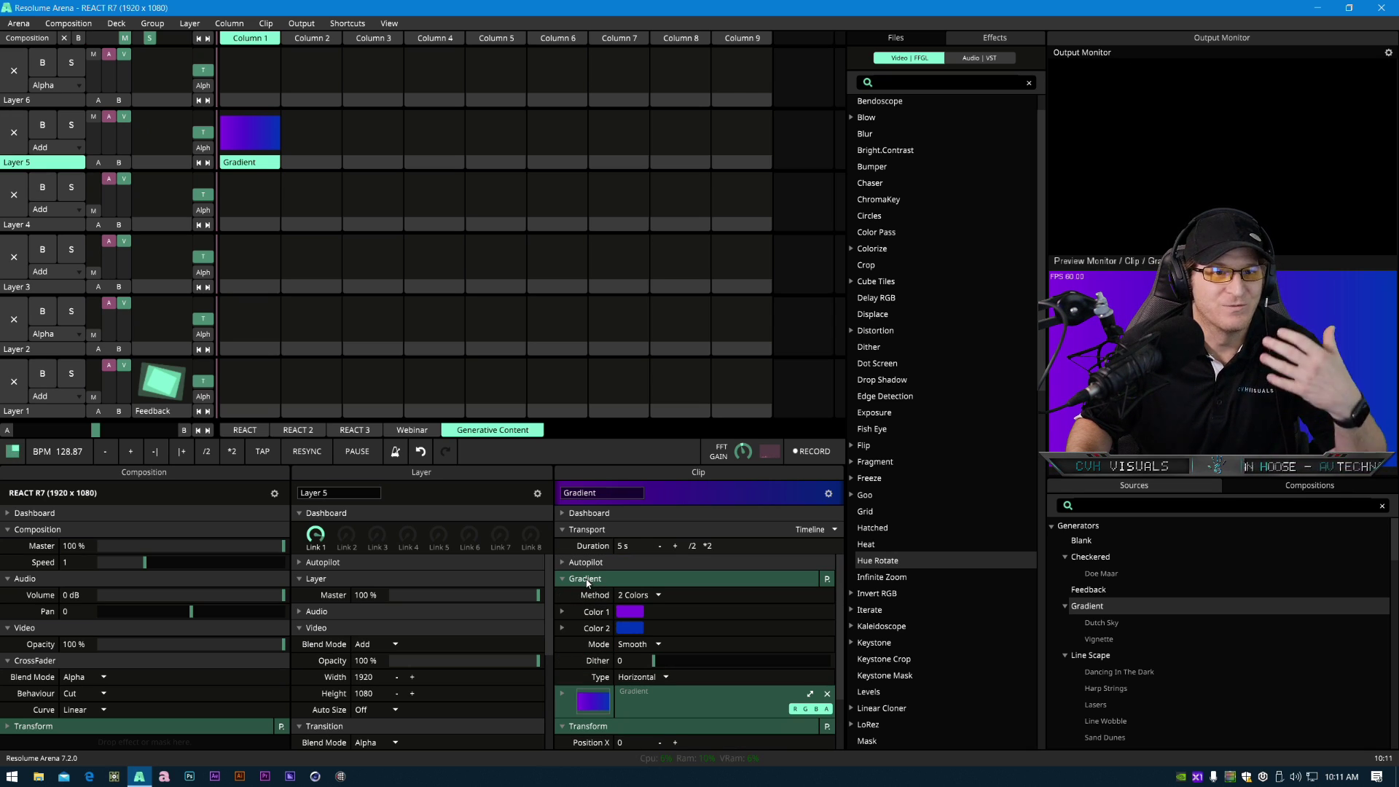
double_click(603, 491)
text(EQ)
key(Return)
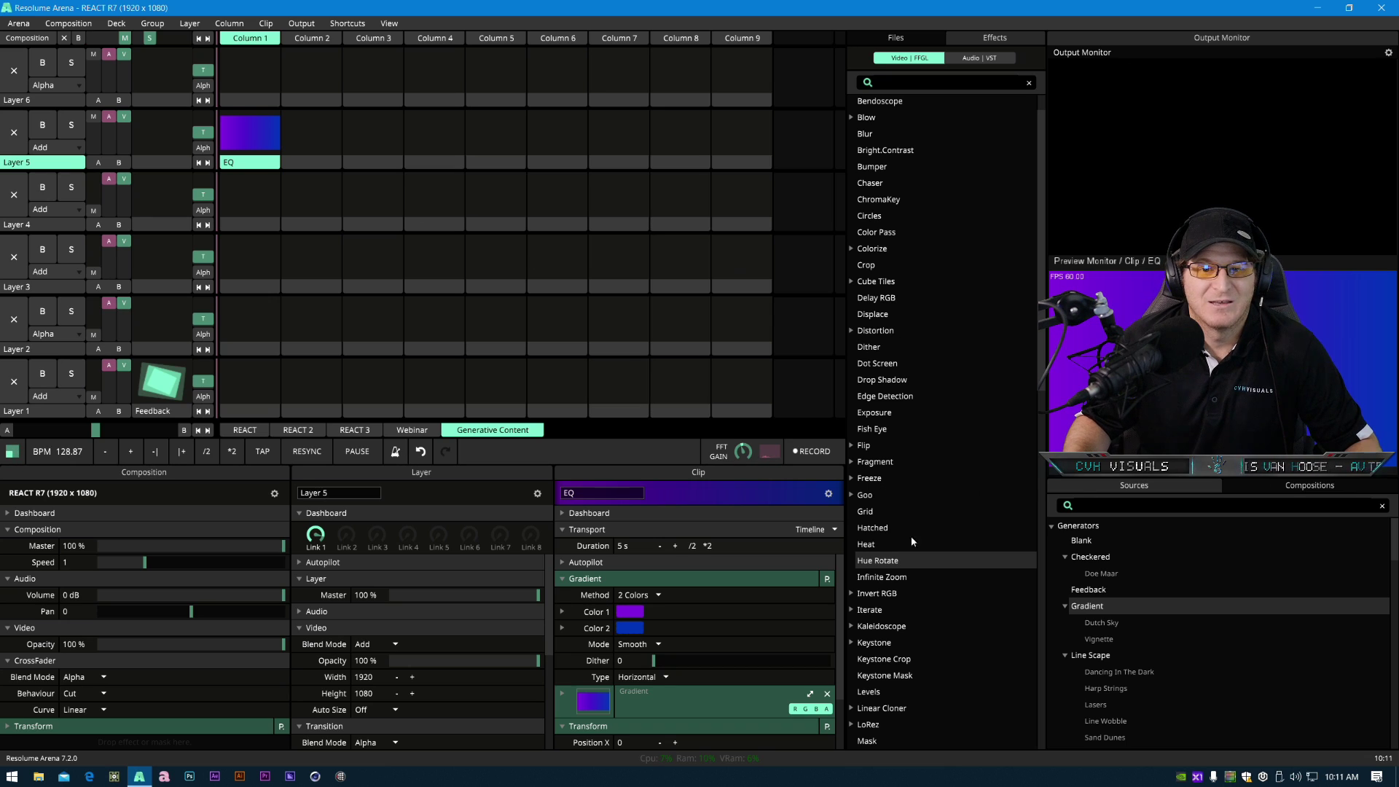
- Add the Reveal effect to the EQ clip and trigger the clip
scroll(910, 561, up, 1)
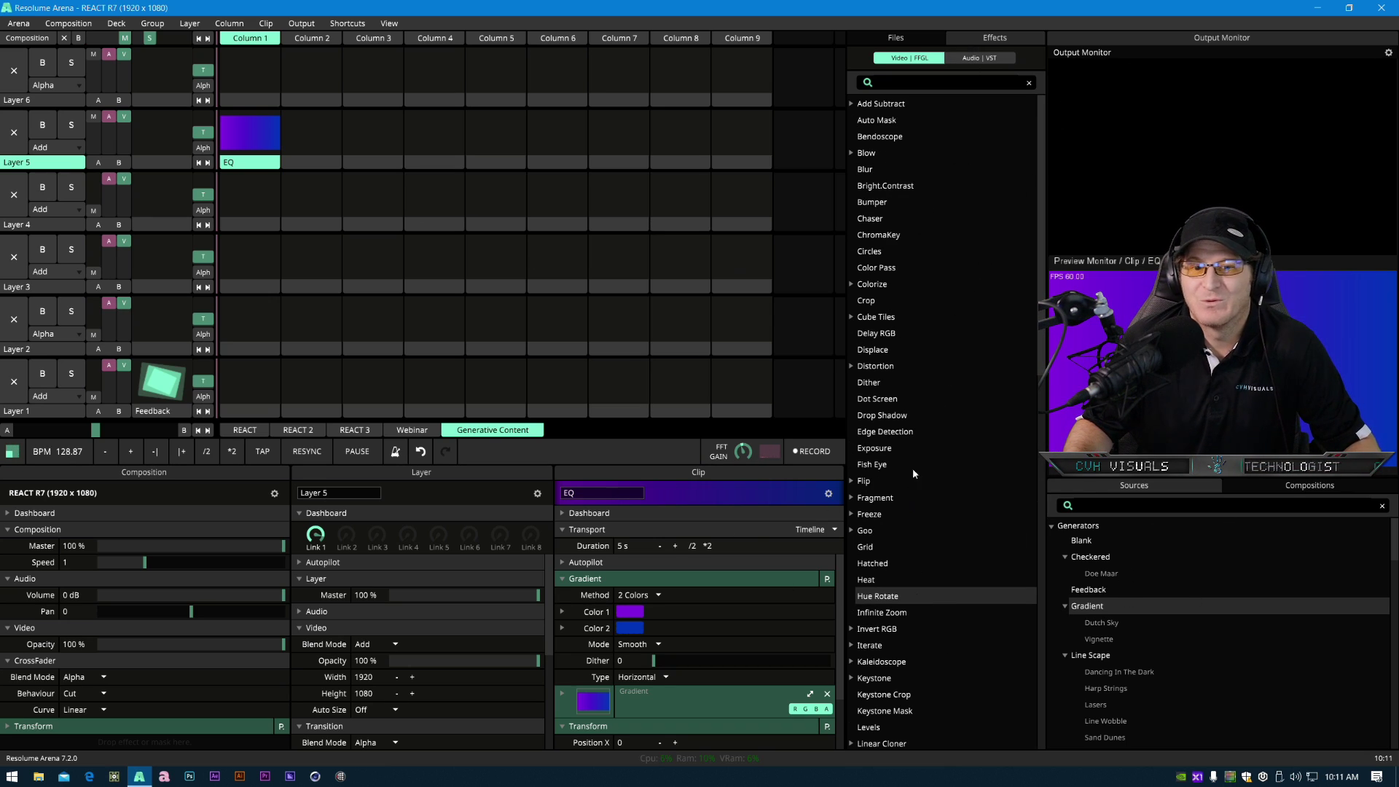
scroll(897, 618, down, 8)
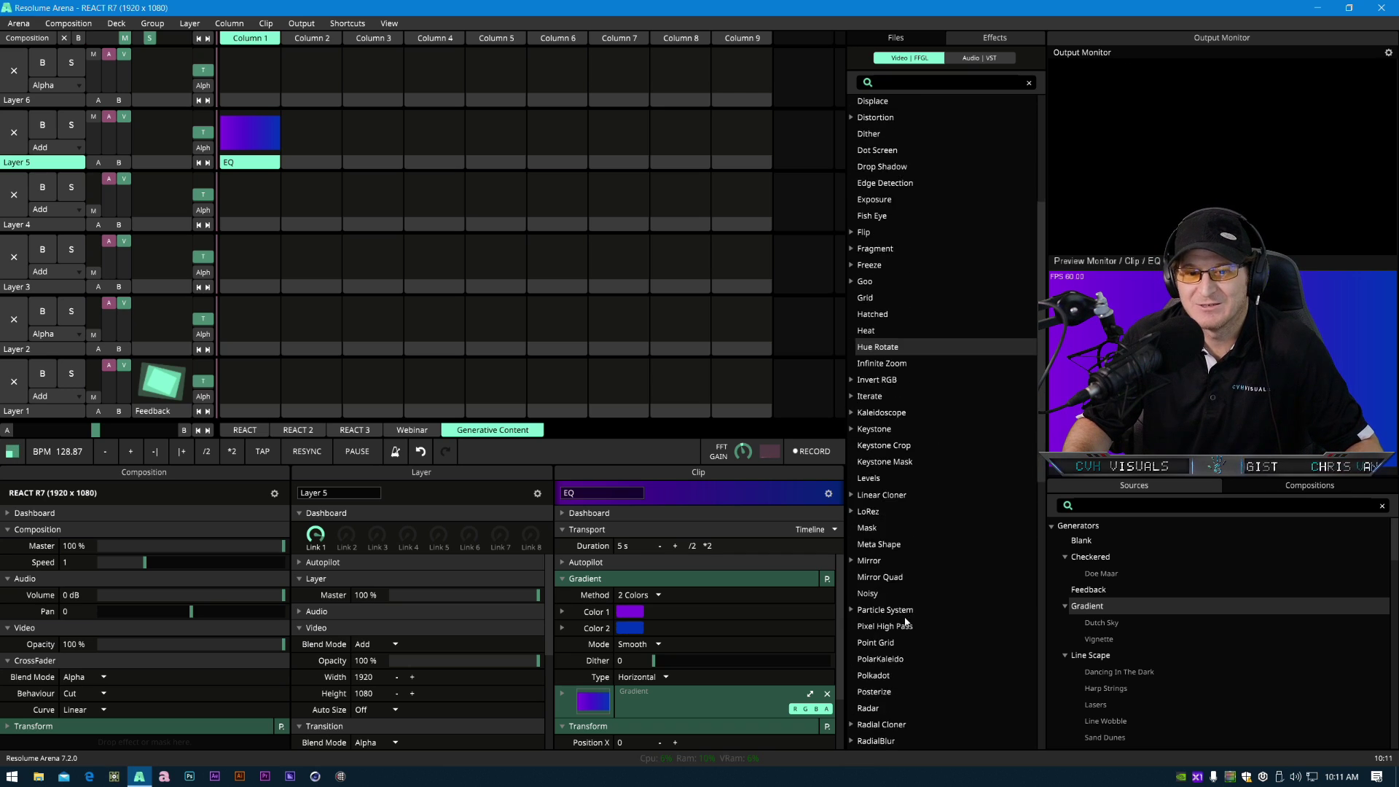
scroll(894, 618, down, 2)
scroll(885, 510, down, 1)
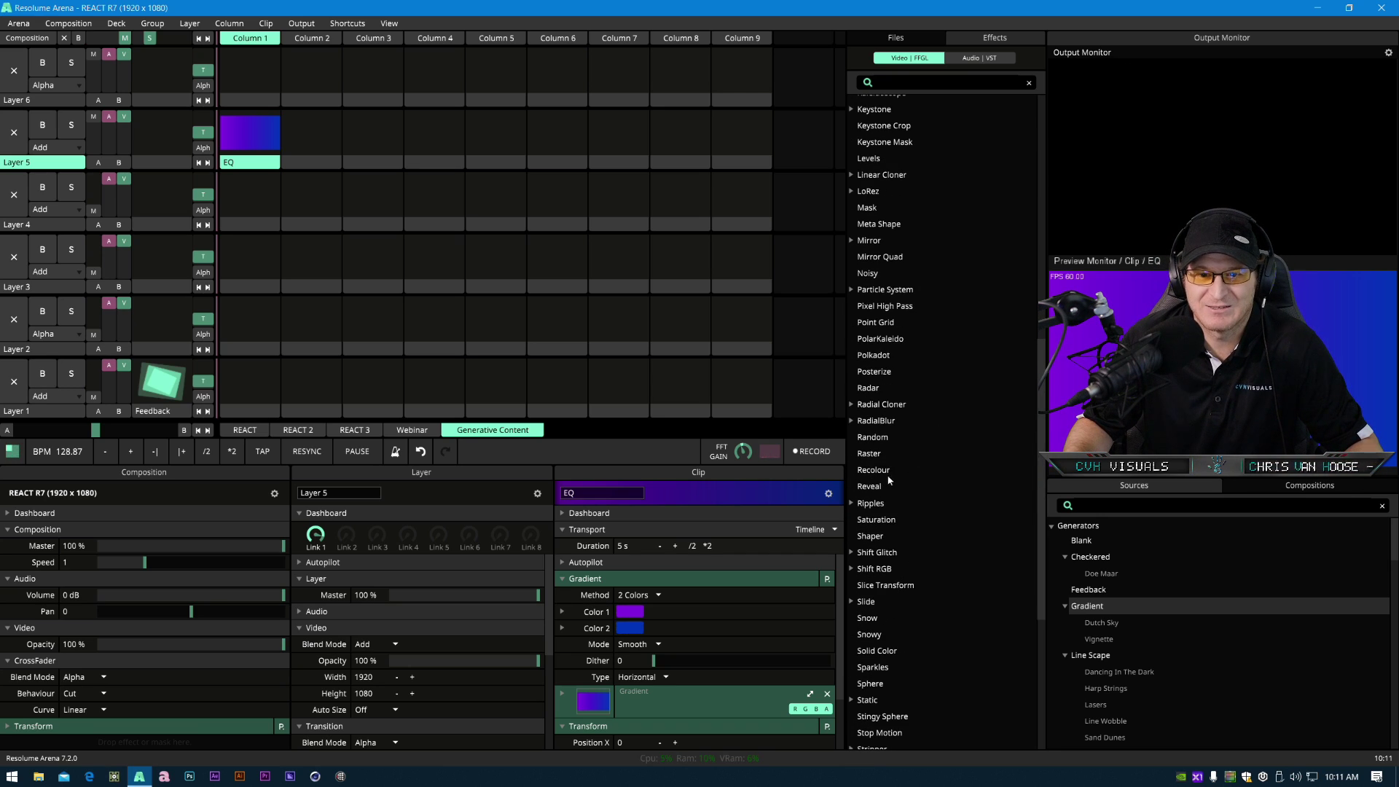
click(876, 488)
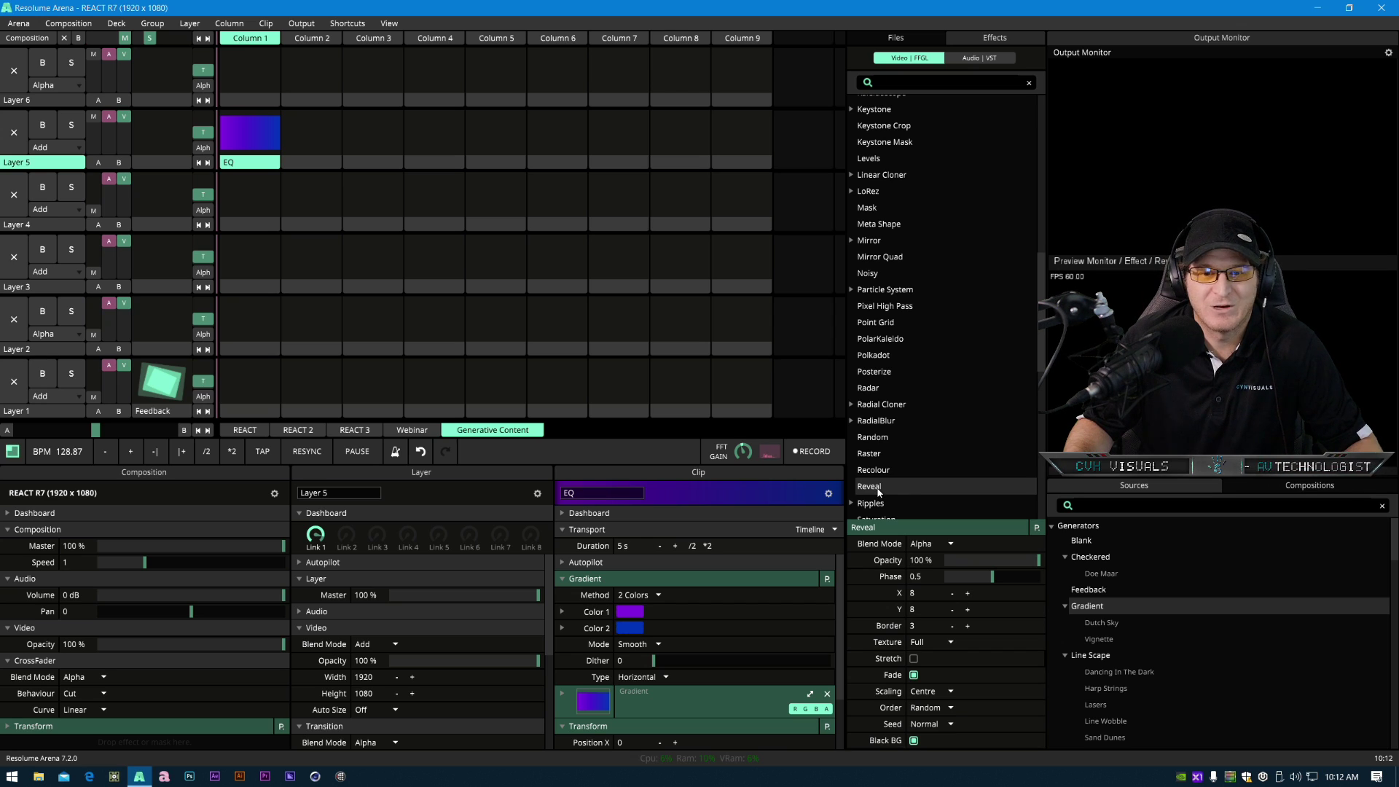
drag(879, 488, 248, 137)
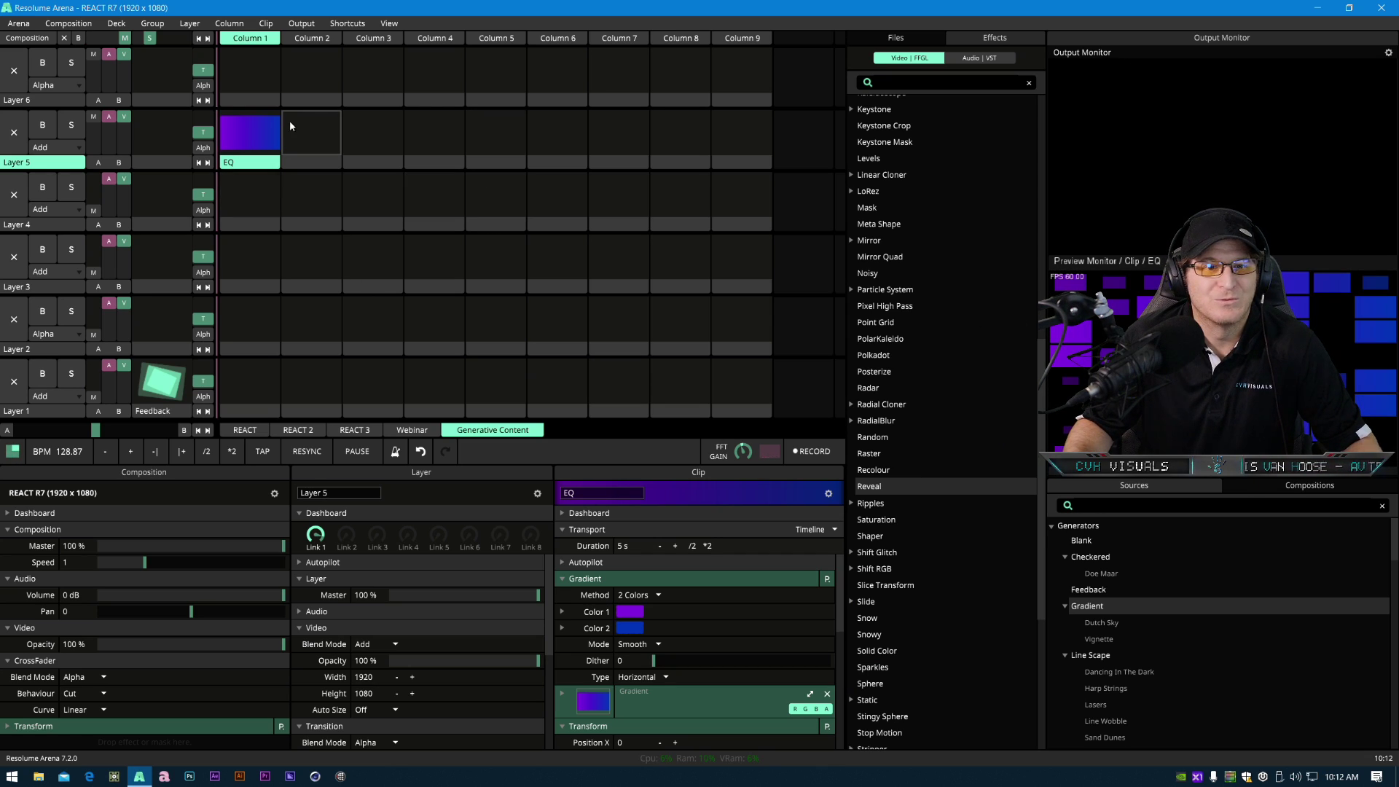
click(233, 140)
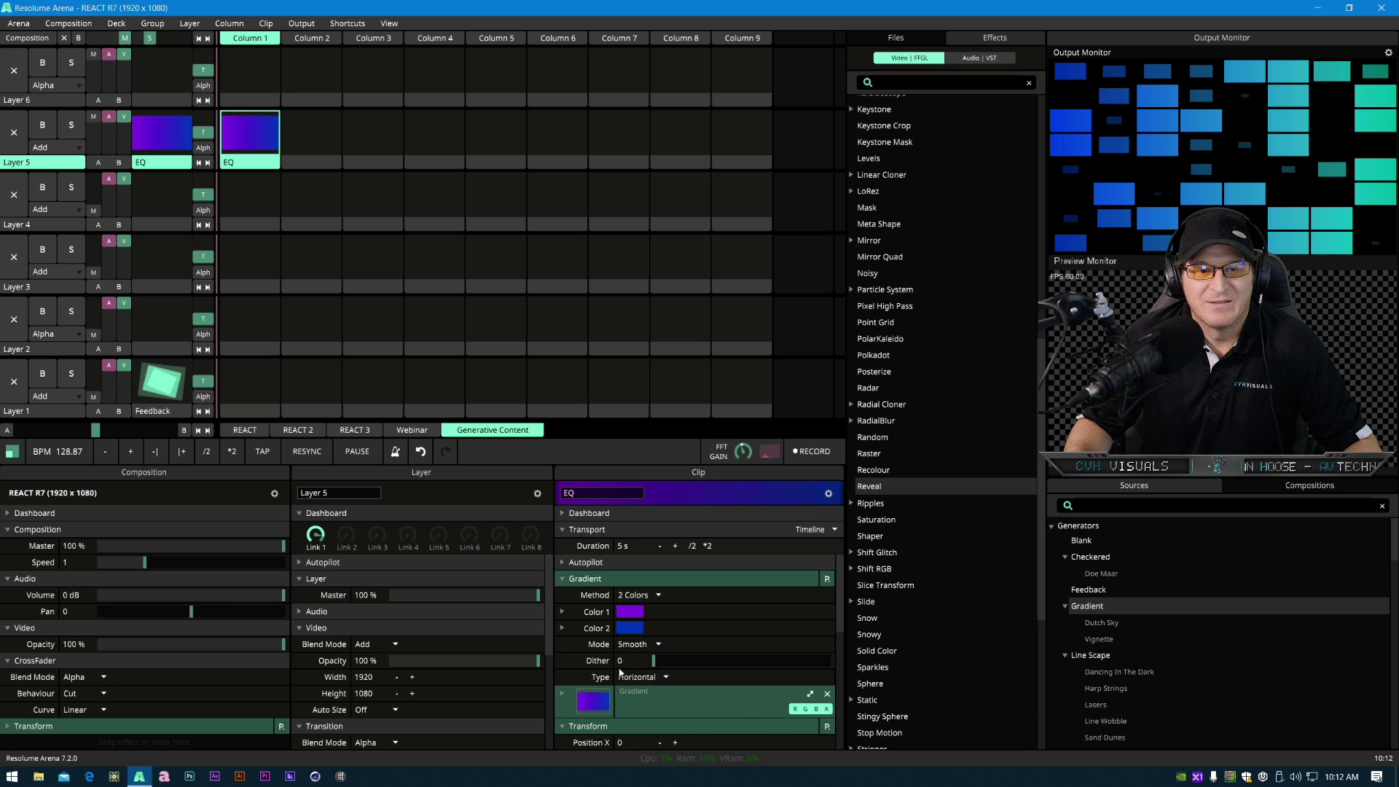
- Resize the interface panels so the Clip panel is larger and shows the Gradient and Reveal settings
scroll(644, 676, down, 5)
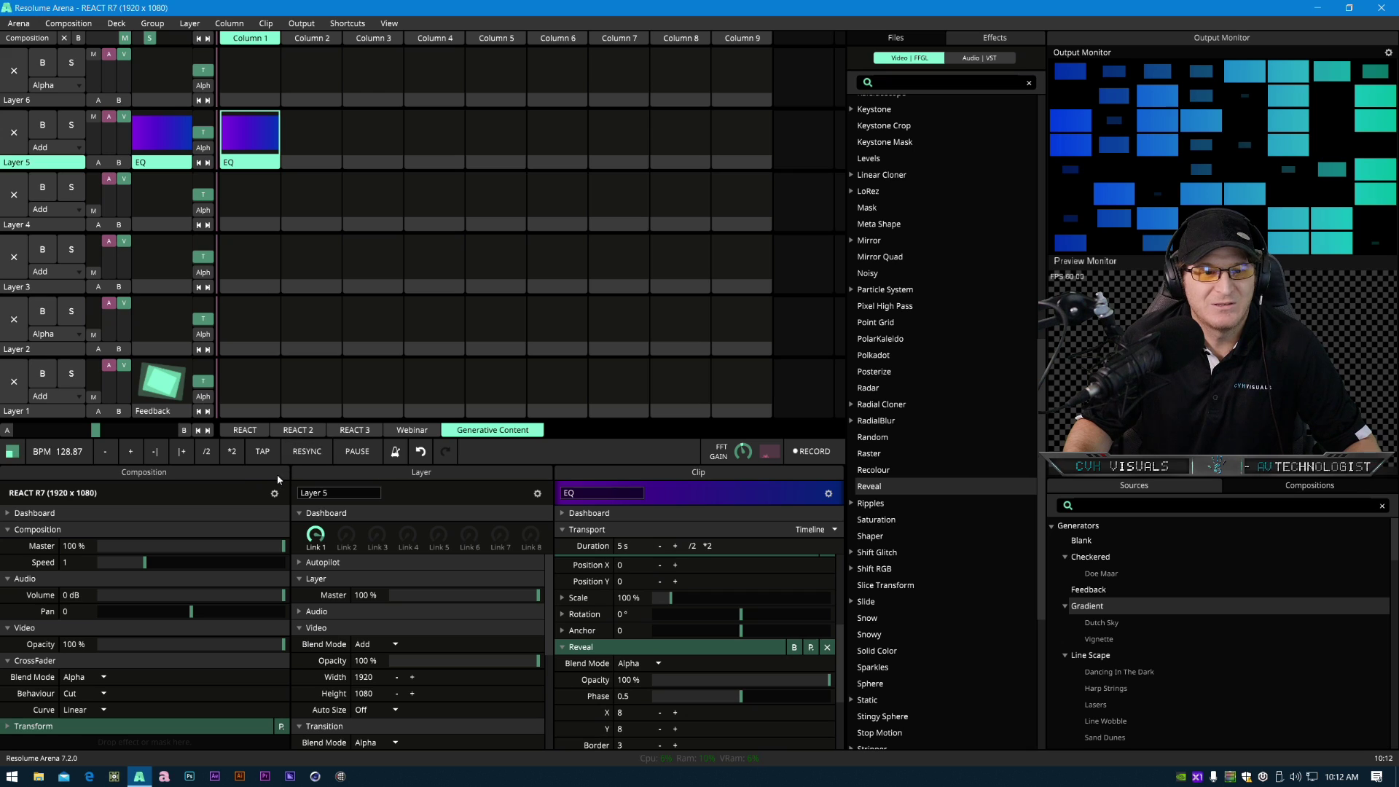
drag(194, 470, 526, 472)
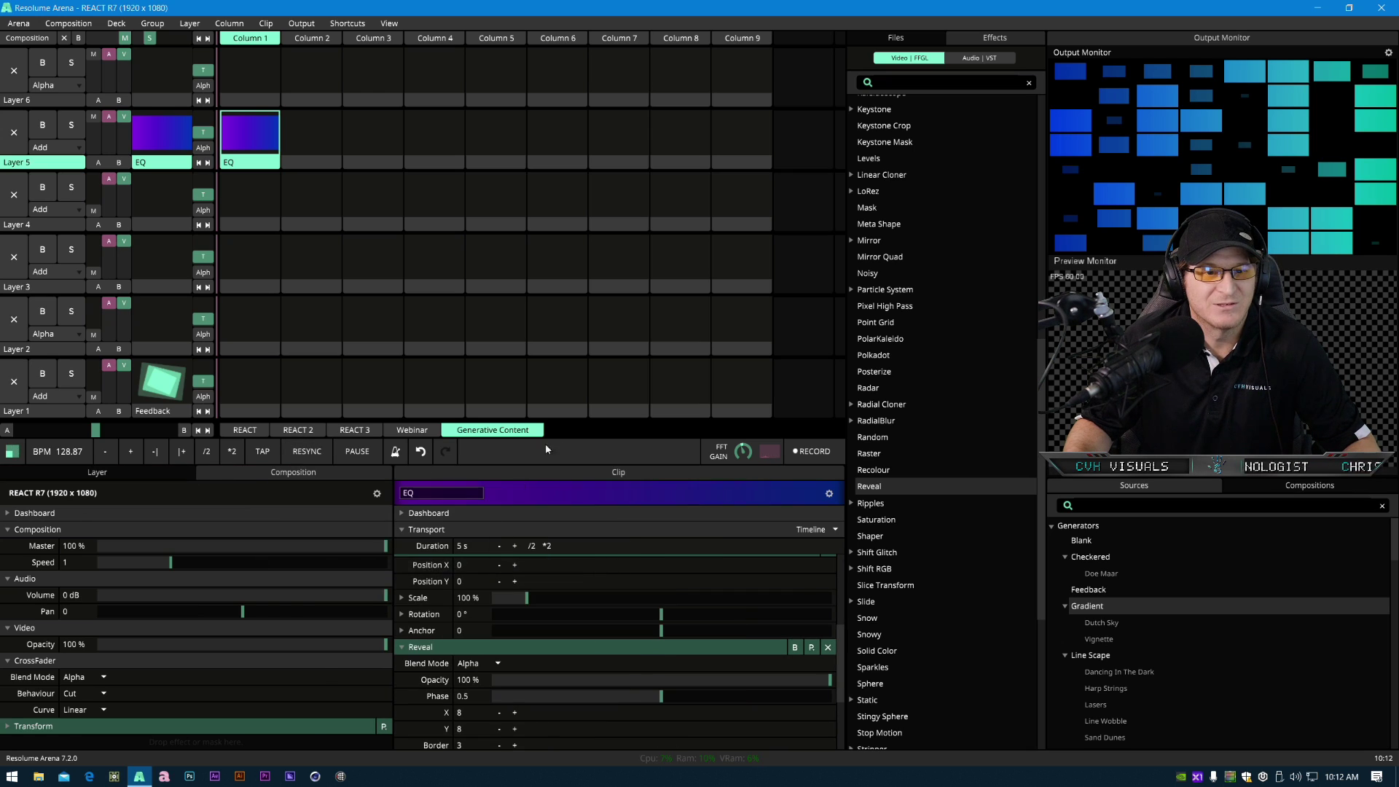
drag(324, 478, 393, 596)
drag(194, 476, 427, 617)
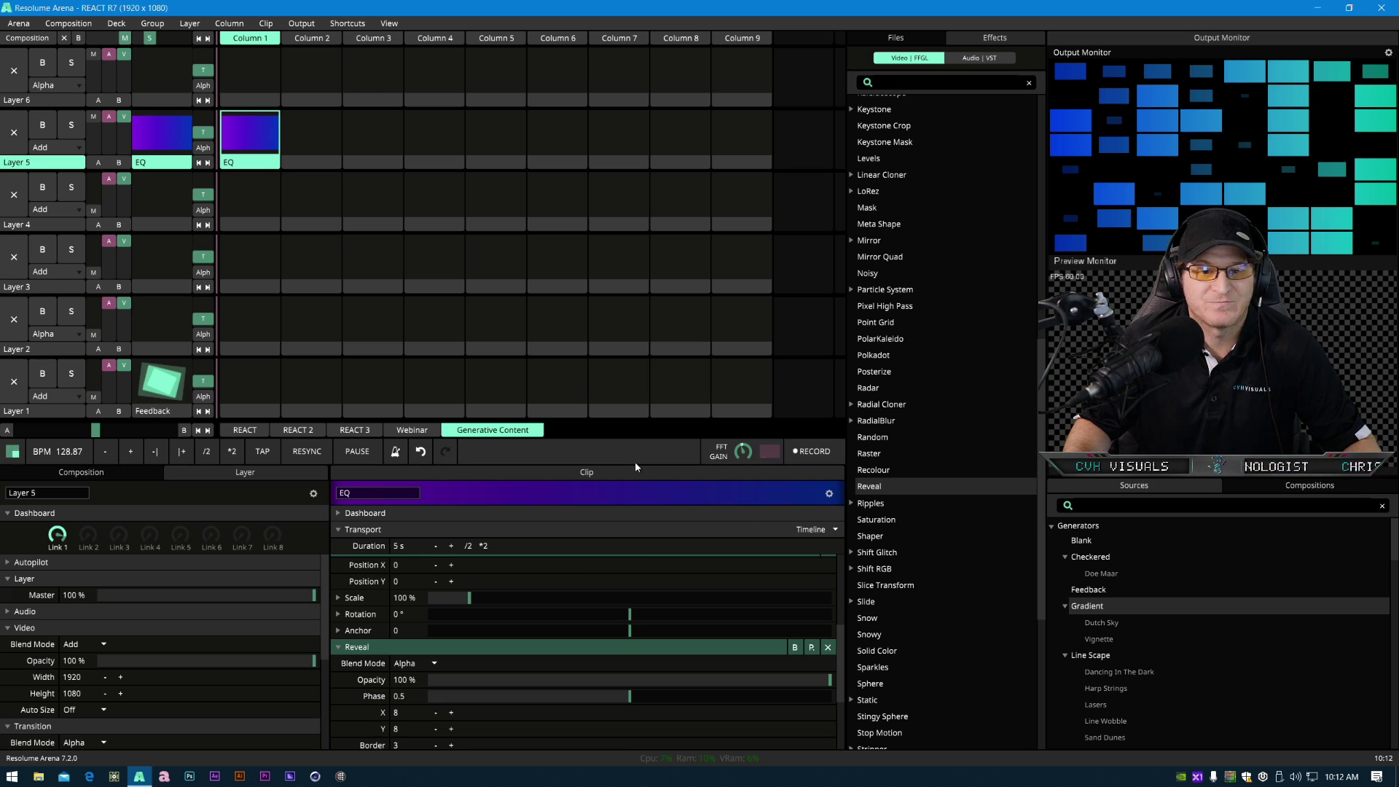
drag(639, 464, 592, 220)
scroll(559, 466, up, 3)
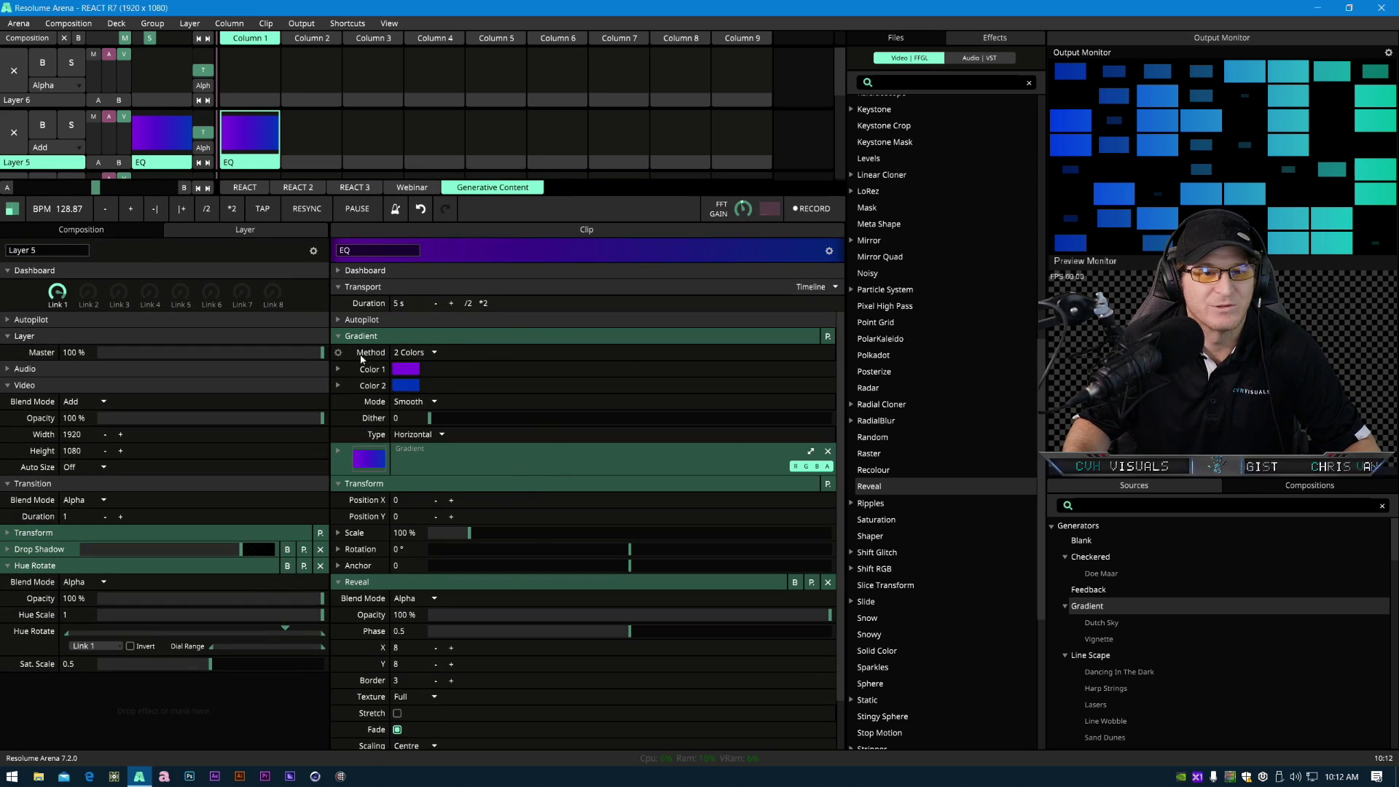
- Collapse the clip sections and reorder them so Reveal sits above Transform
click(368, 337)
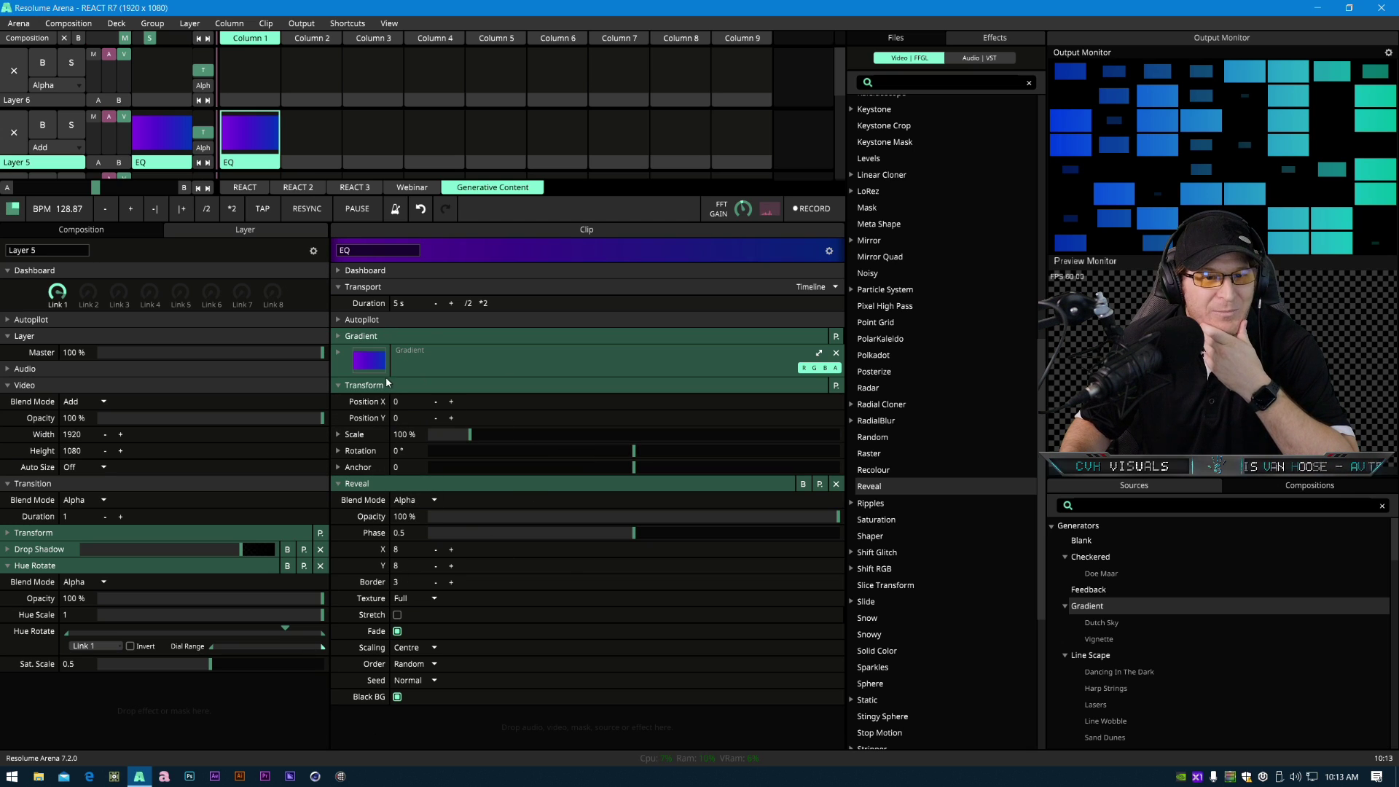
drag(365, 385, 387, 707)
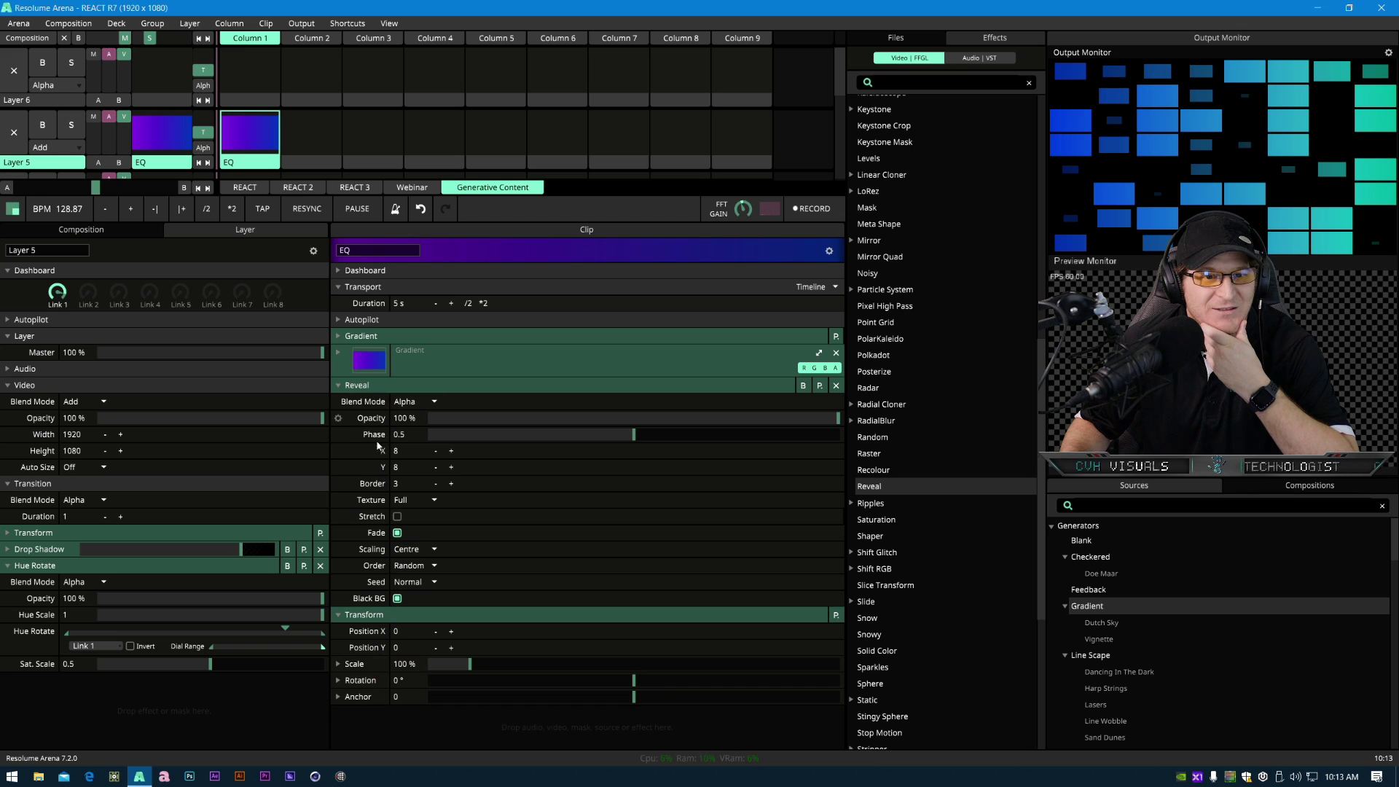
drag(393, 621, 388, 387)
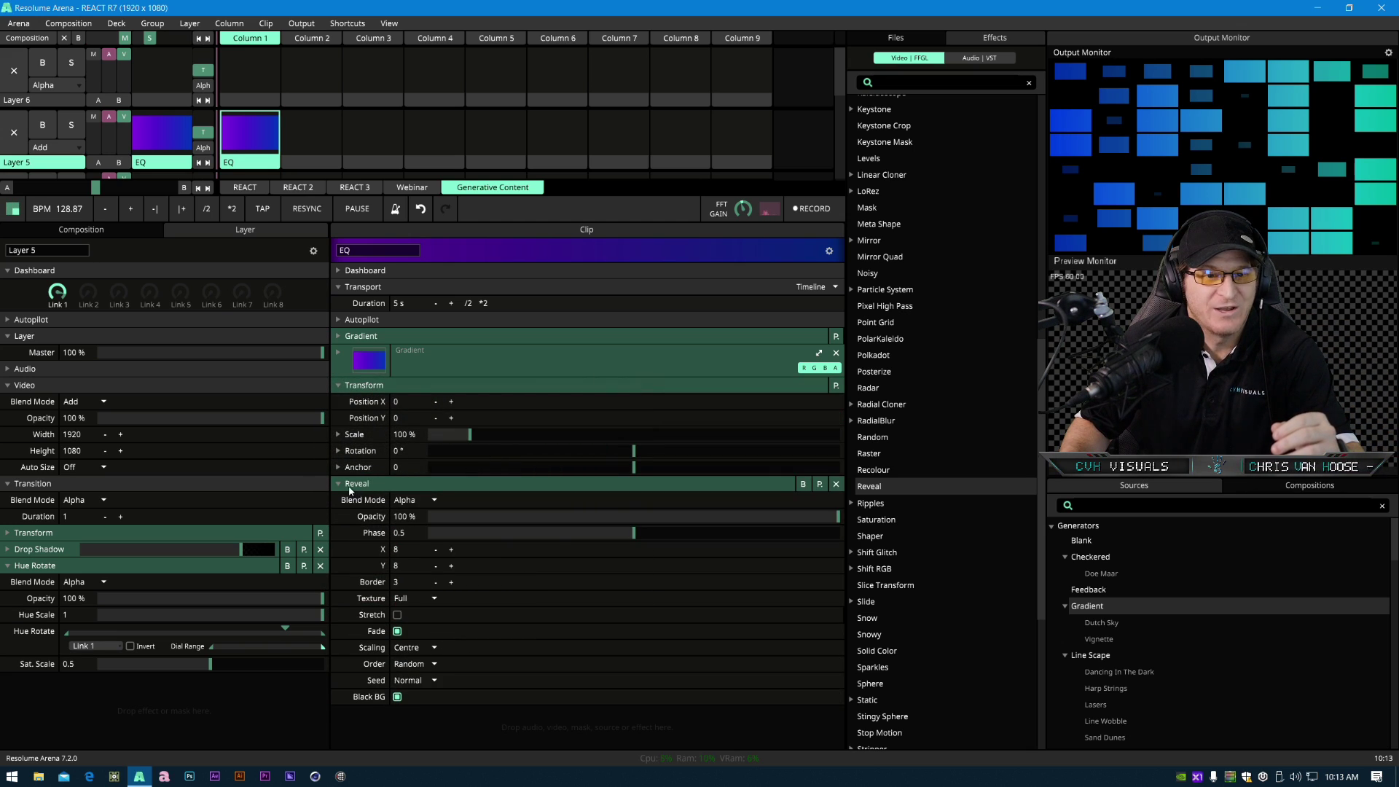
click(349, 486)
click(357, 384)
mouse_move(369, 390)
mouse_down()
mouse_move(375, 413)
mouse_move(371, 400)
mouse_up()
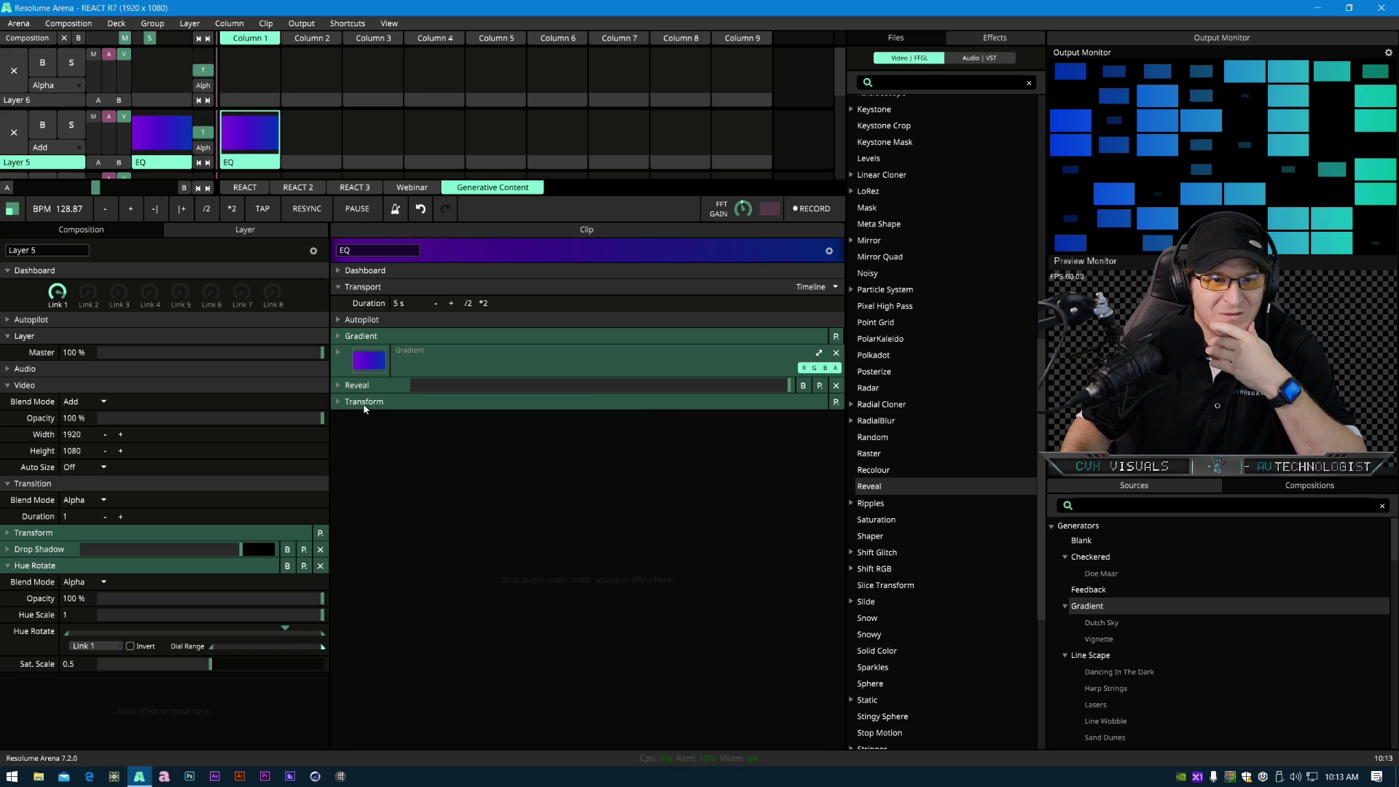
click(362, 403)
click(361, 402)
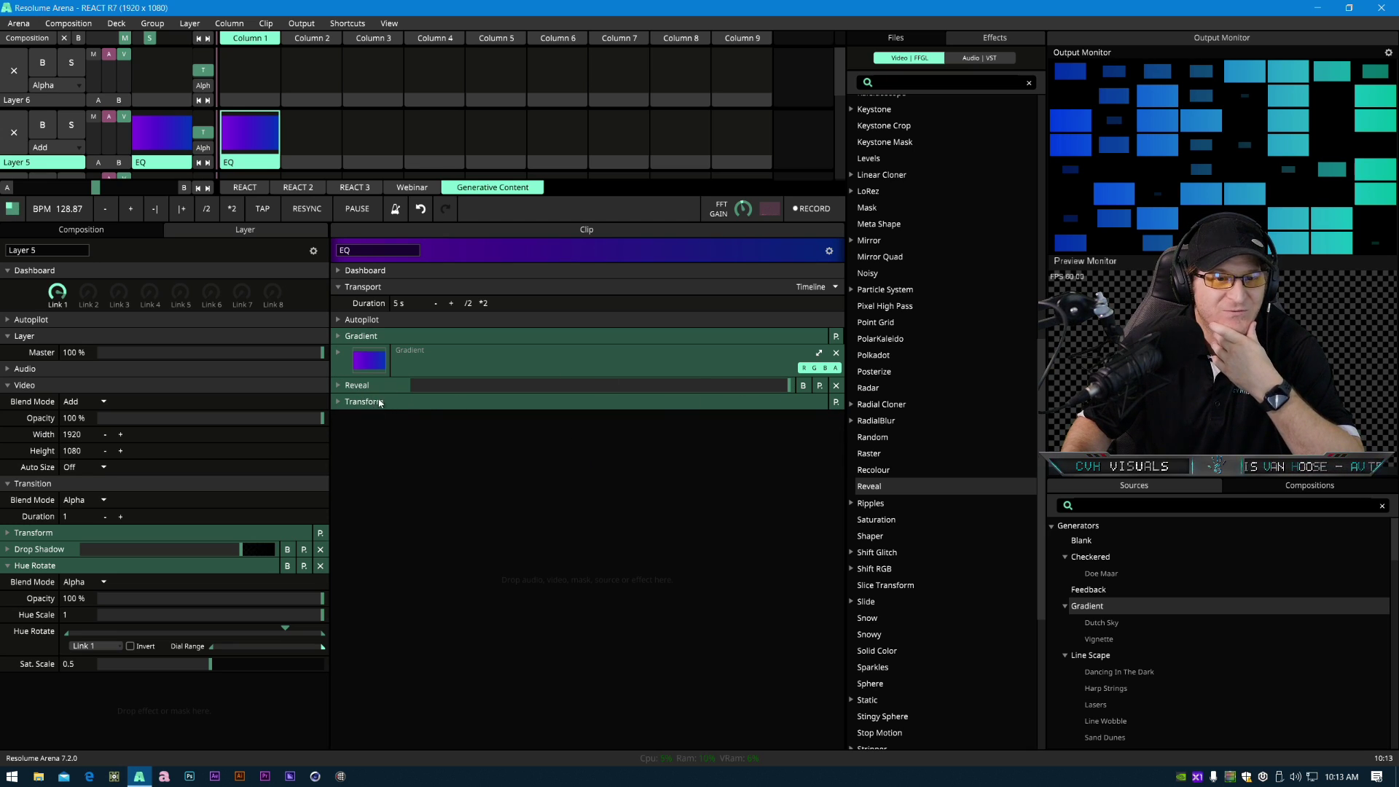
- Try scaling the clip's Transform down, then reset its Scale to 100%
scroll(897, 583, down, 3)
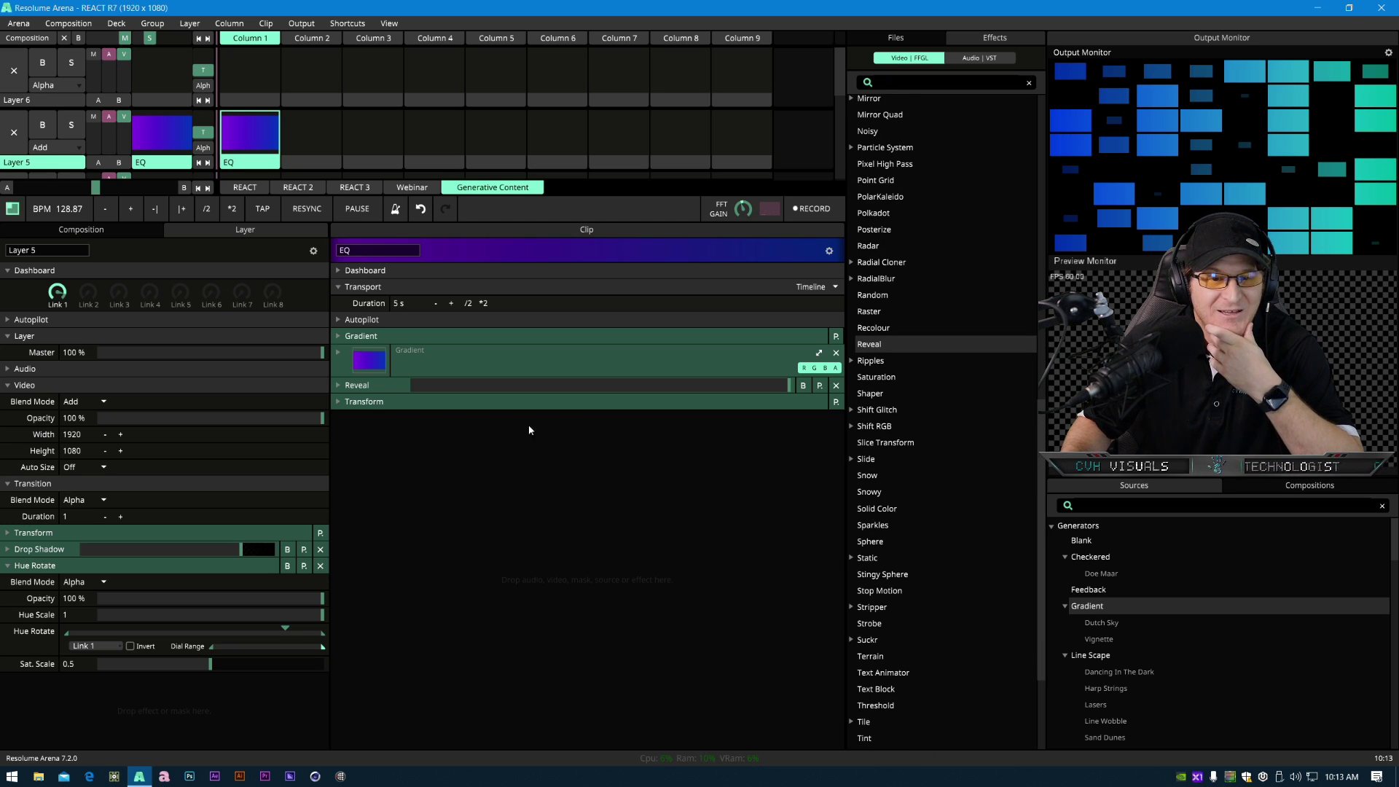
click(387, 405)
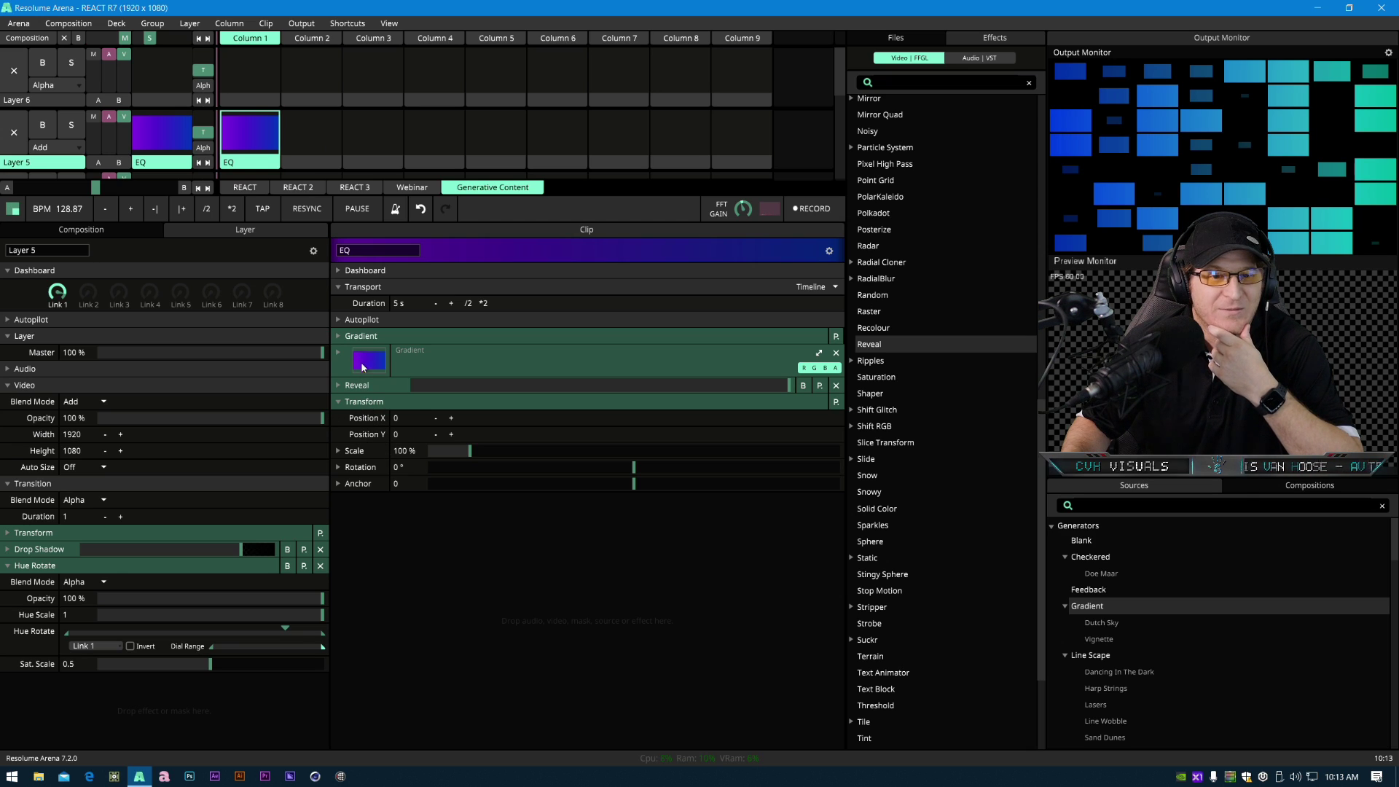
drag(469, 453, 437, 455)
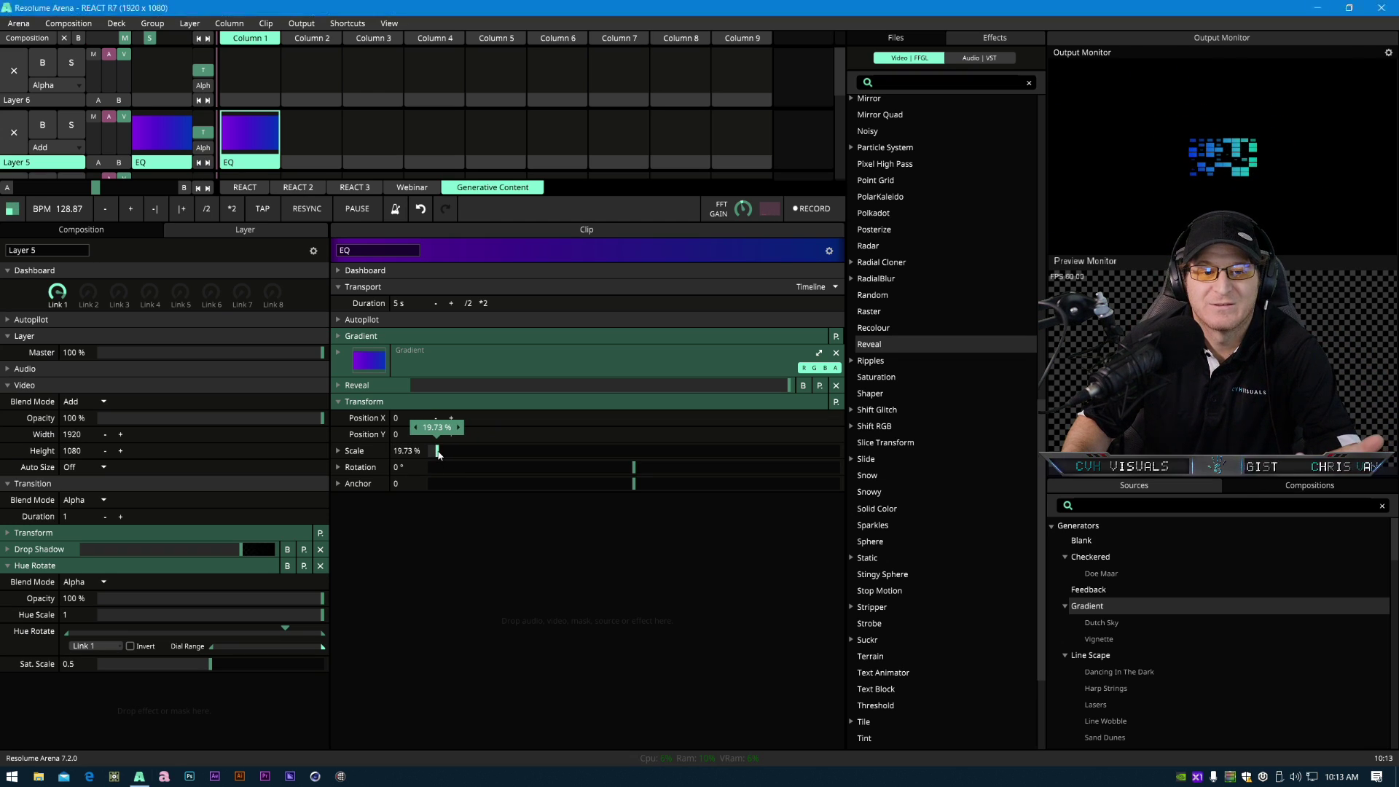
right_click(436, 452)
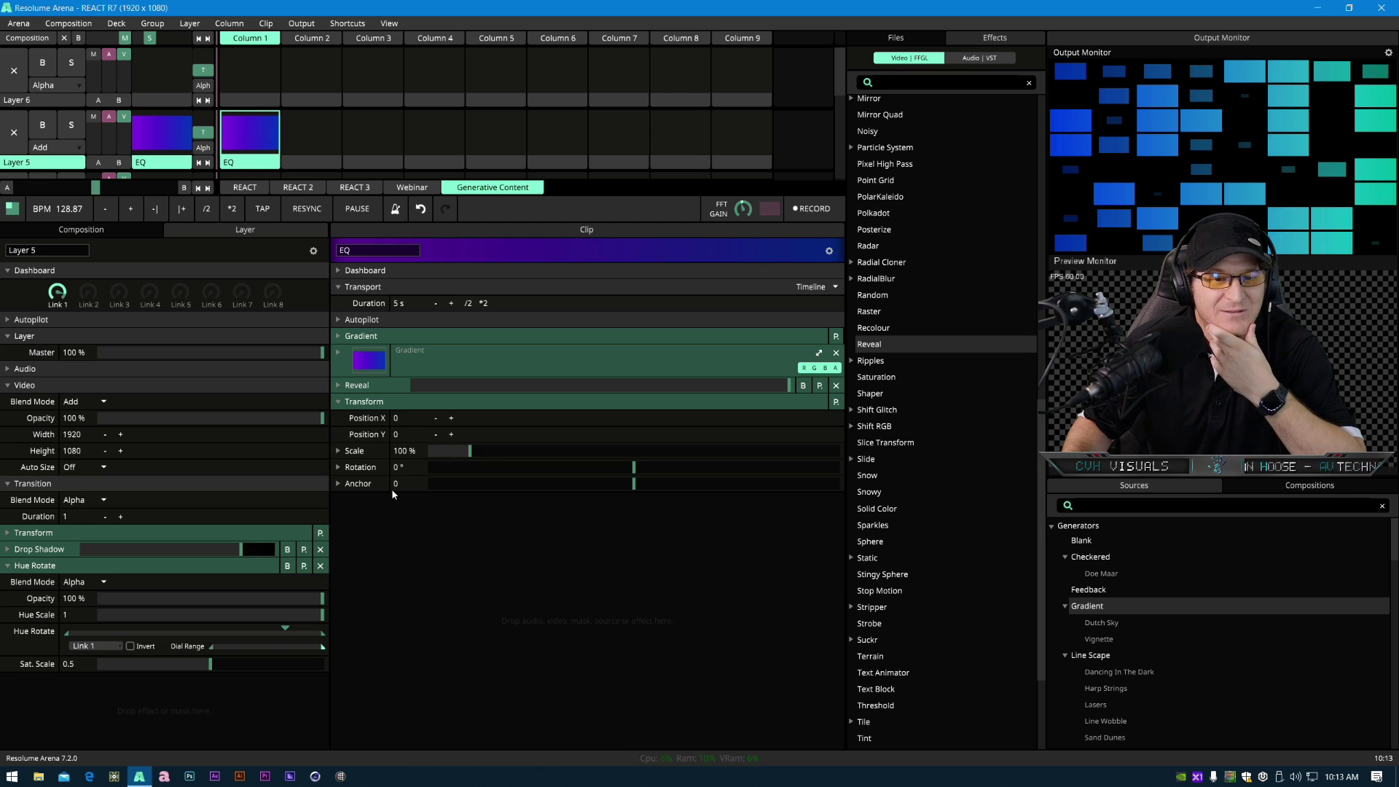
- Set the Reveal effect's Phase to 0.91 and its Y count to 1
click(370, 385)
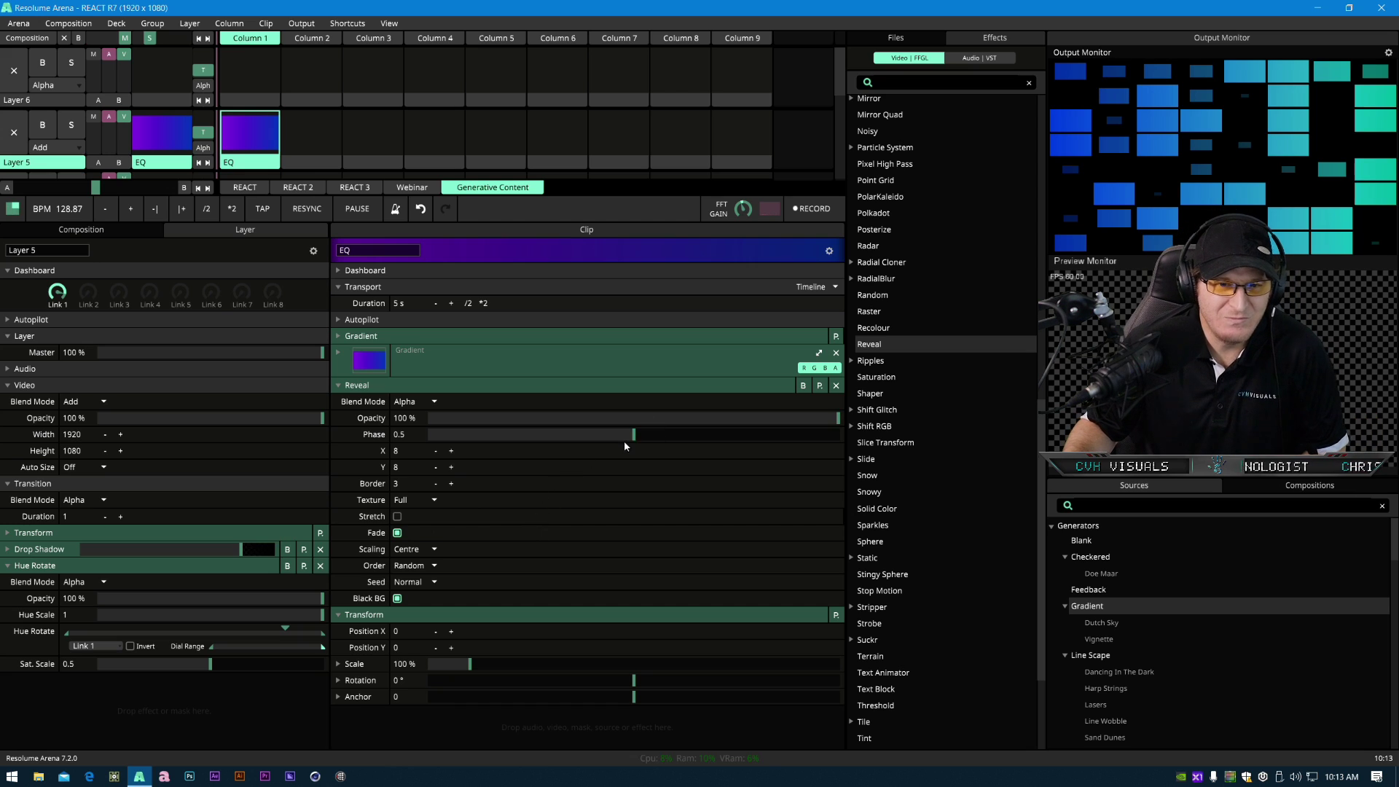
drag(638, 435, 794, 446)
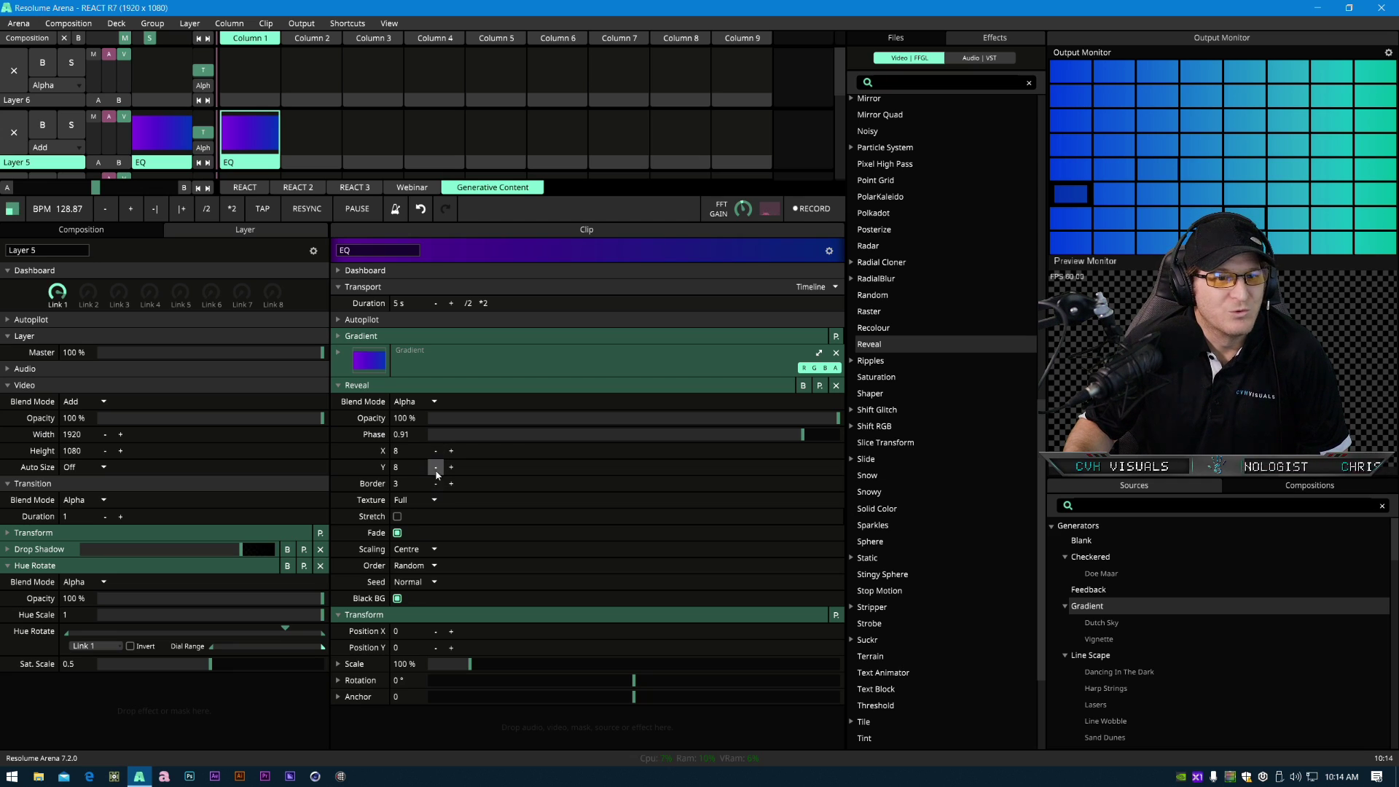
drag(435, 469, 341, 472)
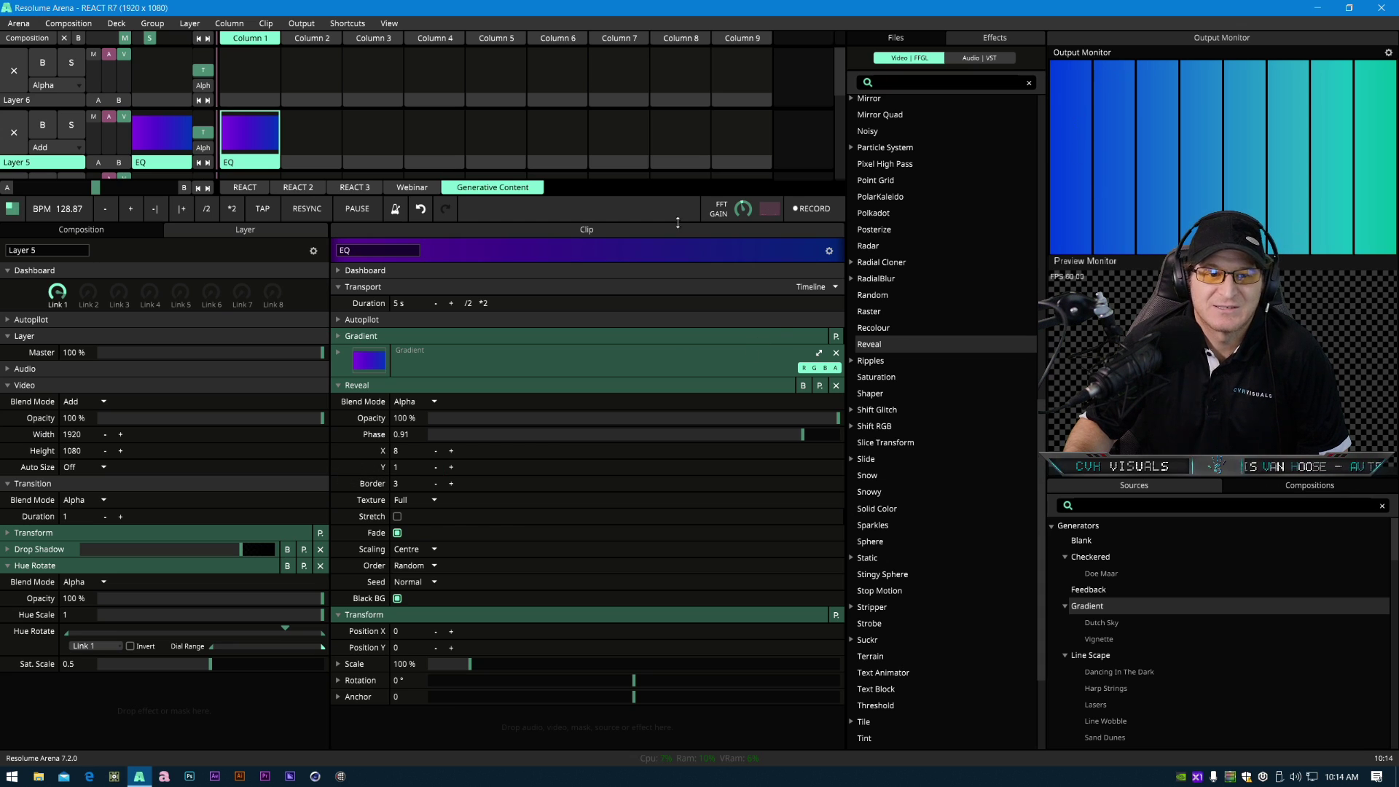
- Set the Reveal effect's X count to 31
drag(436, 451, 490, 458)
click(451, 454)
click(432, 454)
click(432, 453)
click(431, 454)
click(431, 453)
click(431, 453)
click(431, 454)
click(432, 453)
click(431, 453)
click(431, 453)
click(431, 453)
click(432, 453)
click(431, 454)
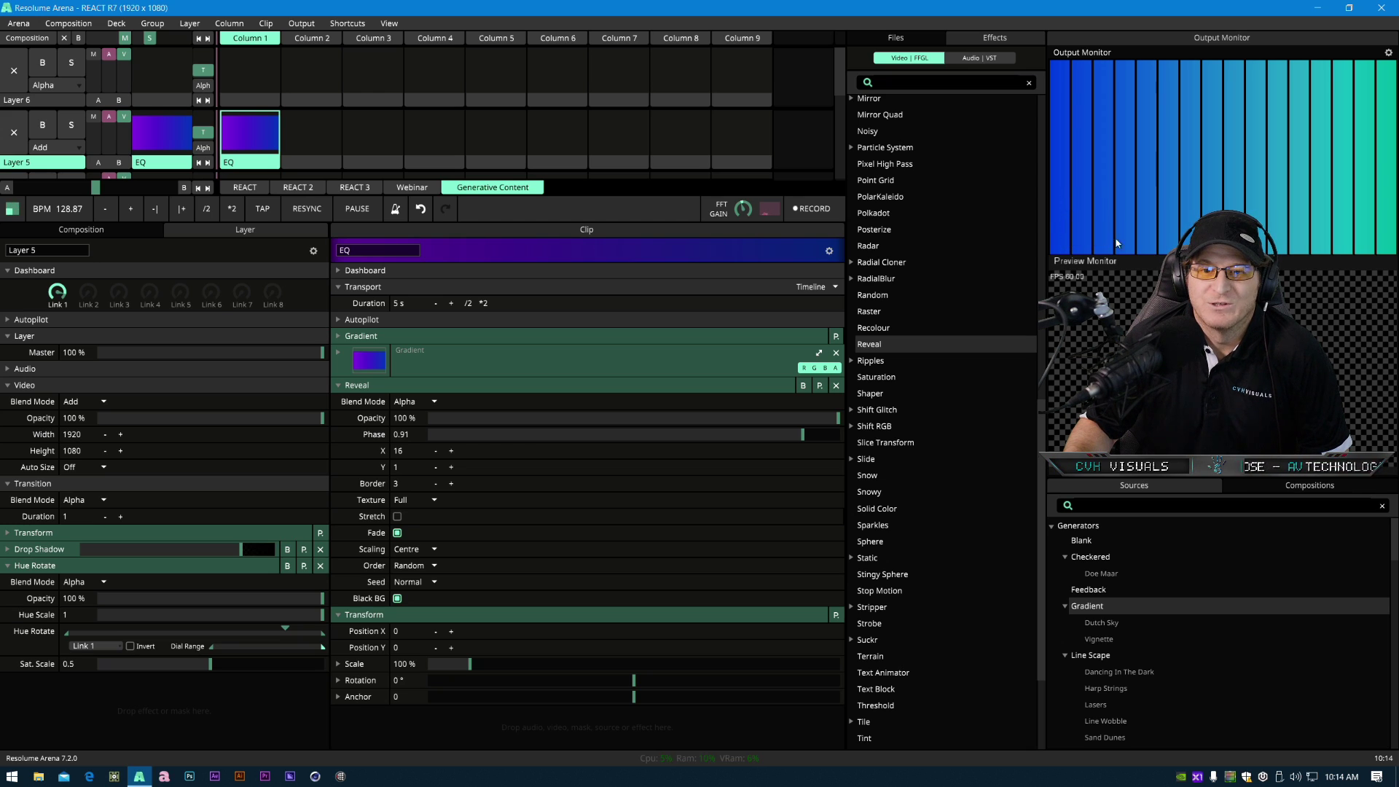
double_click(405, 451)
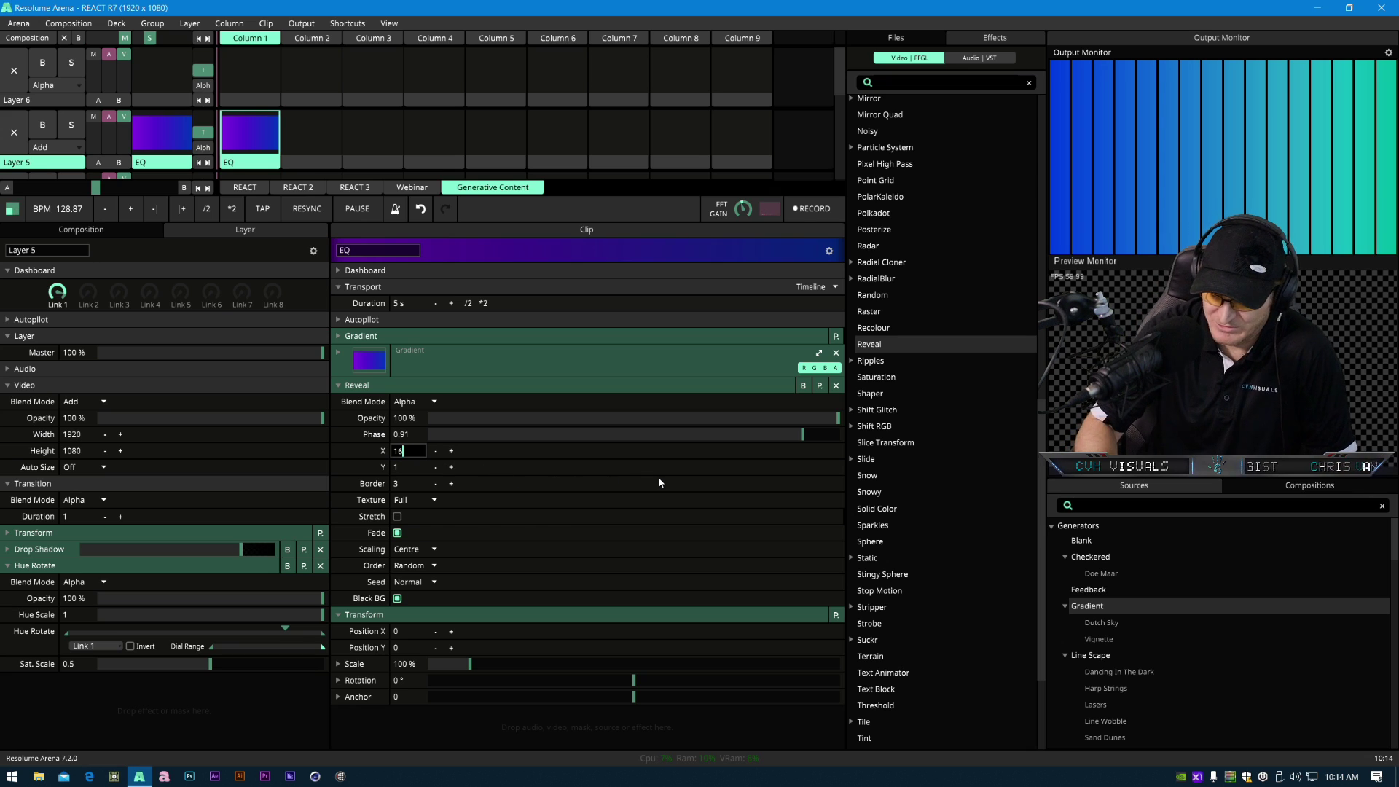
key(BackSpace)
key(BackSpace)
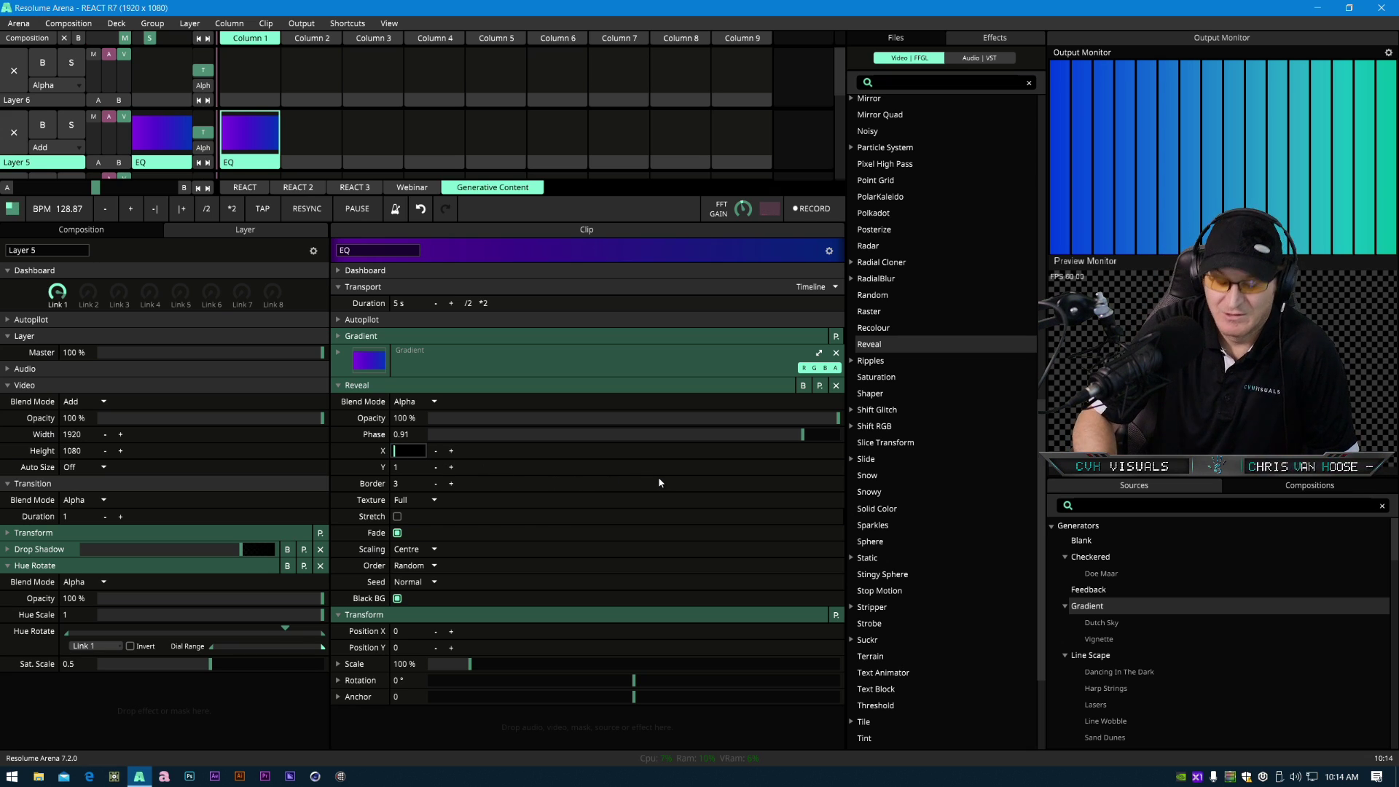
text(31)
key(Return)
mouse_move(798, 430)
mouse_down()
mouse_move(501, 476)
mouse_move(749, 502)
mouse_move(539, 516)
mouse_move(751, 531)
mouse_move(672, 445)
mouse_move(804, 456)
mouse_move(791, 465)
mouse_move(825, 453)
mouse_move(503, 446)
mouse_move(799, 448)
mouse_up()
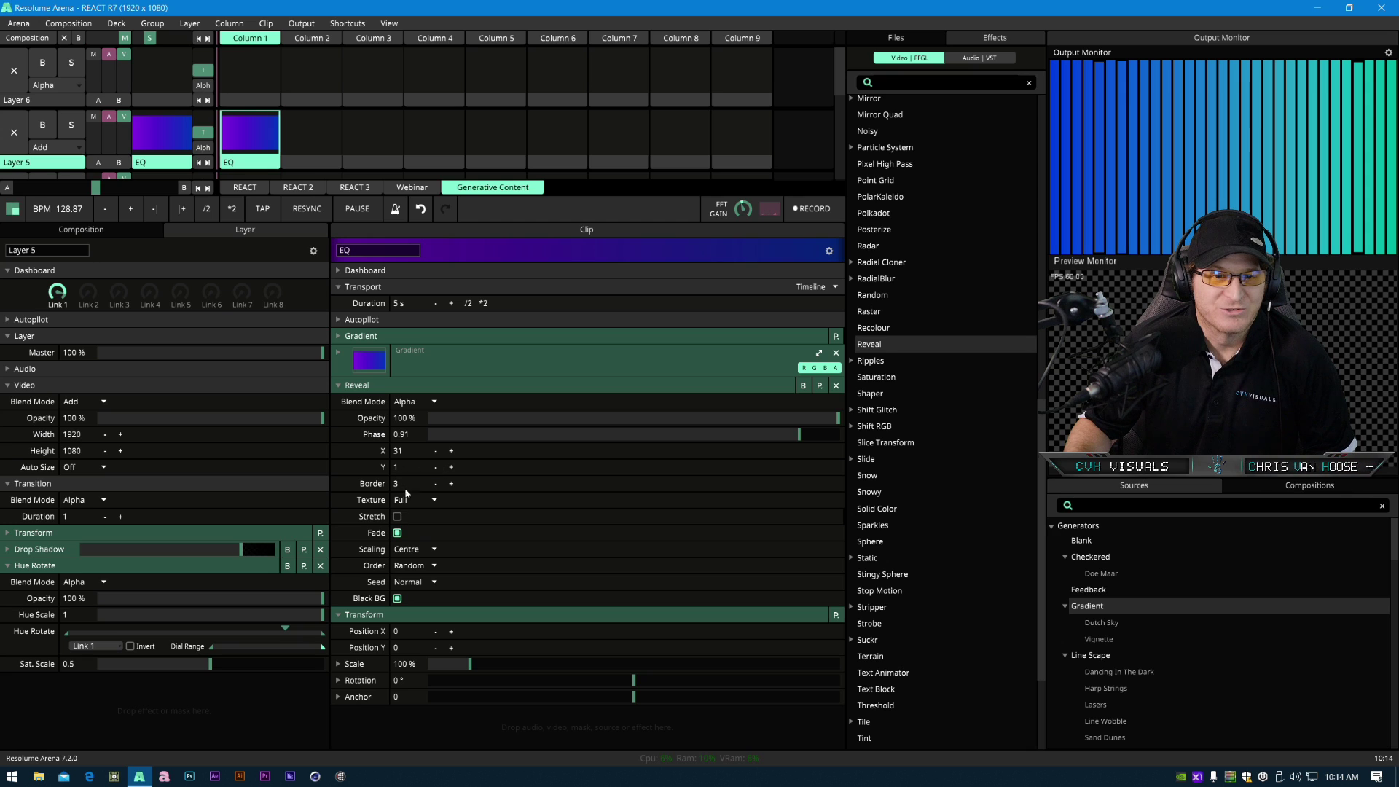
click(451, 483)
click(451, 483)
drag(477, 517, 421, 519)
click(453, 483)
click(452, 483)
click(452, 483)
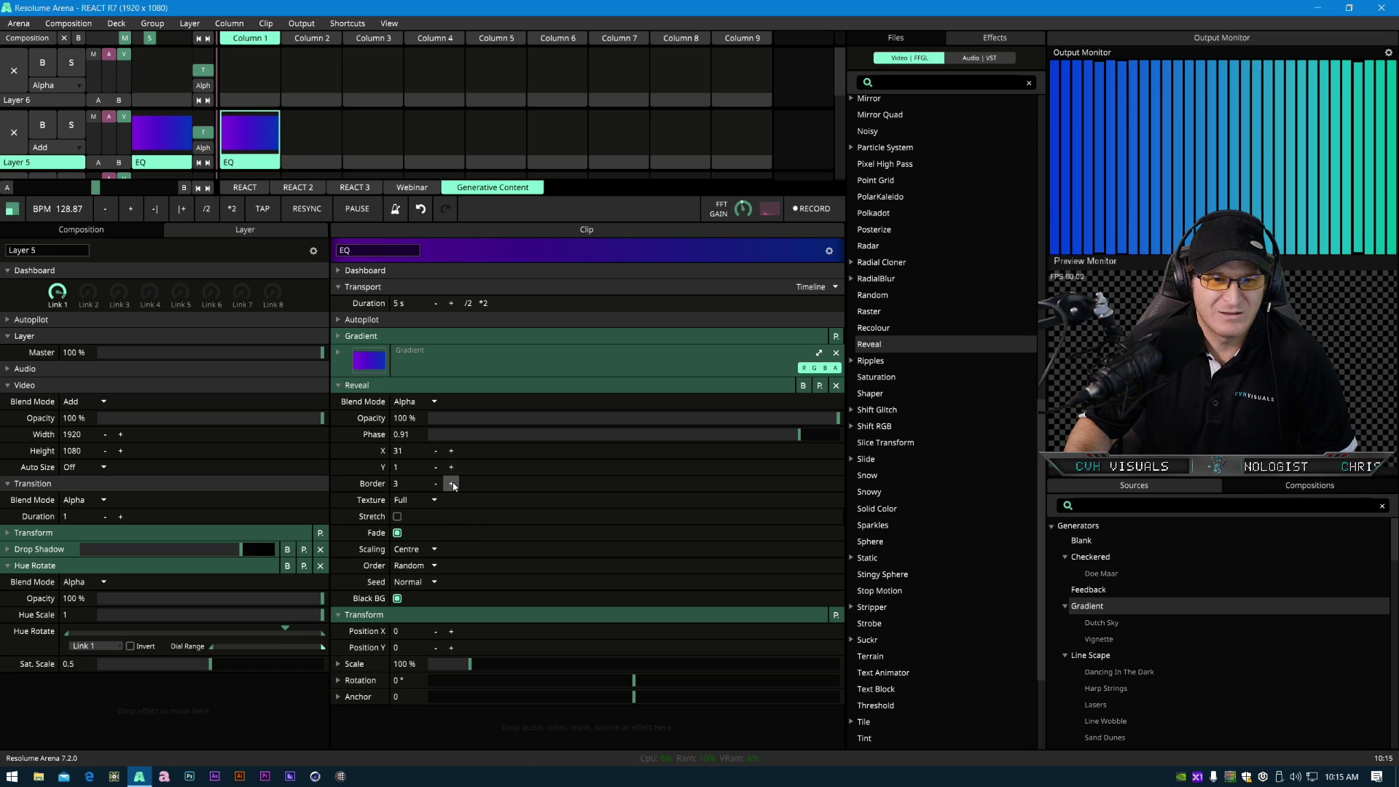
- Try switching the Reveal Texture to Colour, then set it back to Full
click(435, 502)
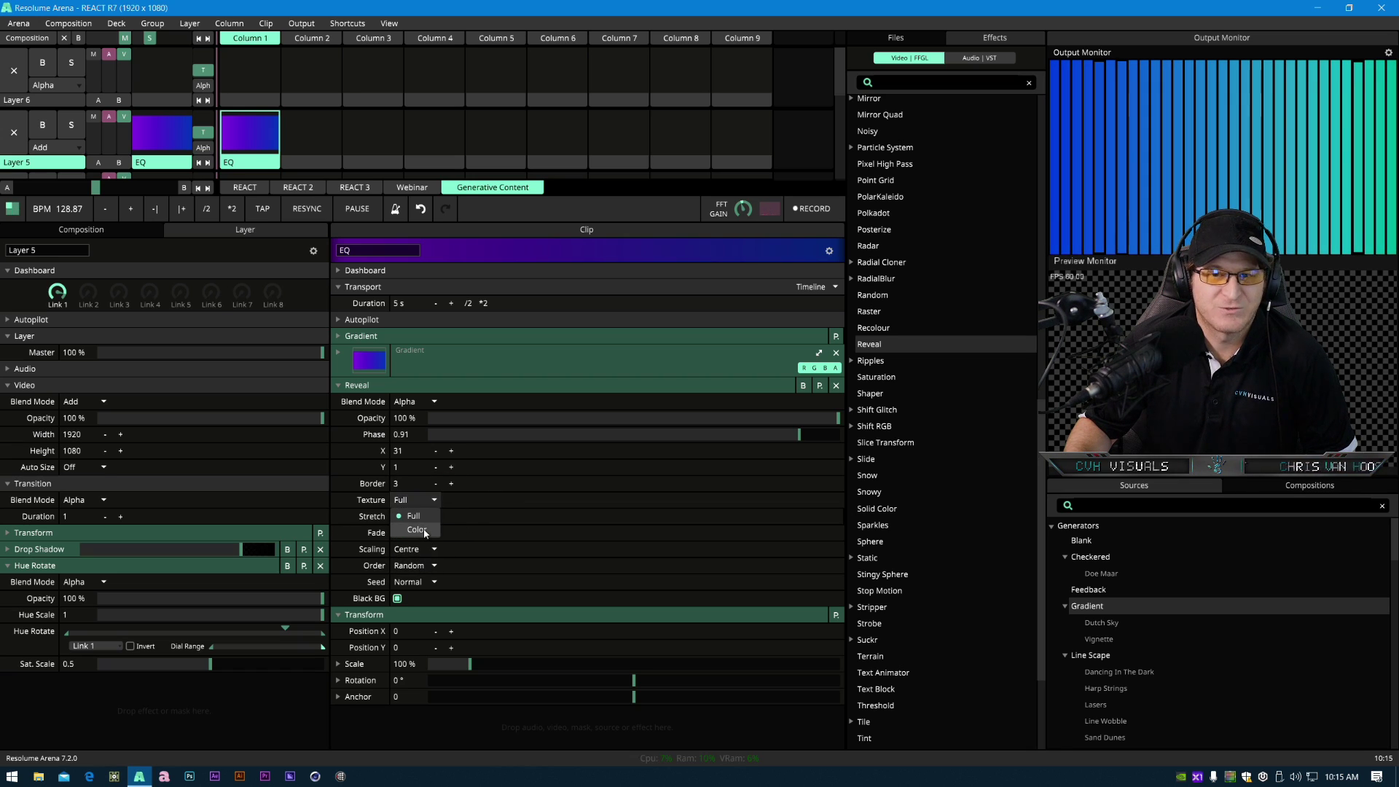
click(426, 532)
click(435, 500)
click(430, 517)
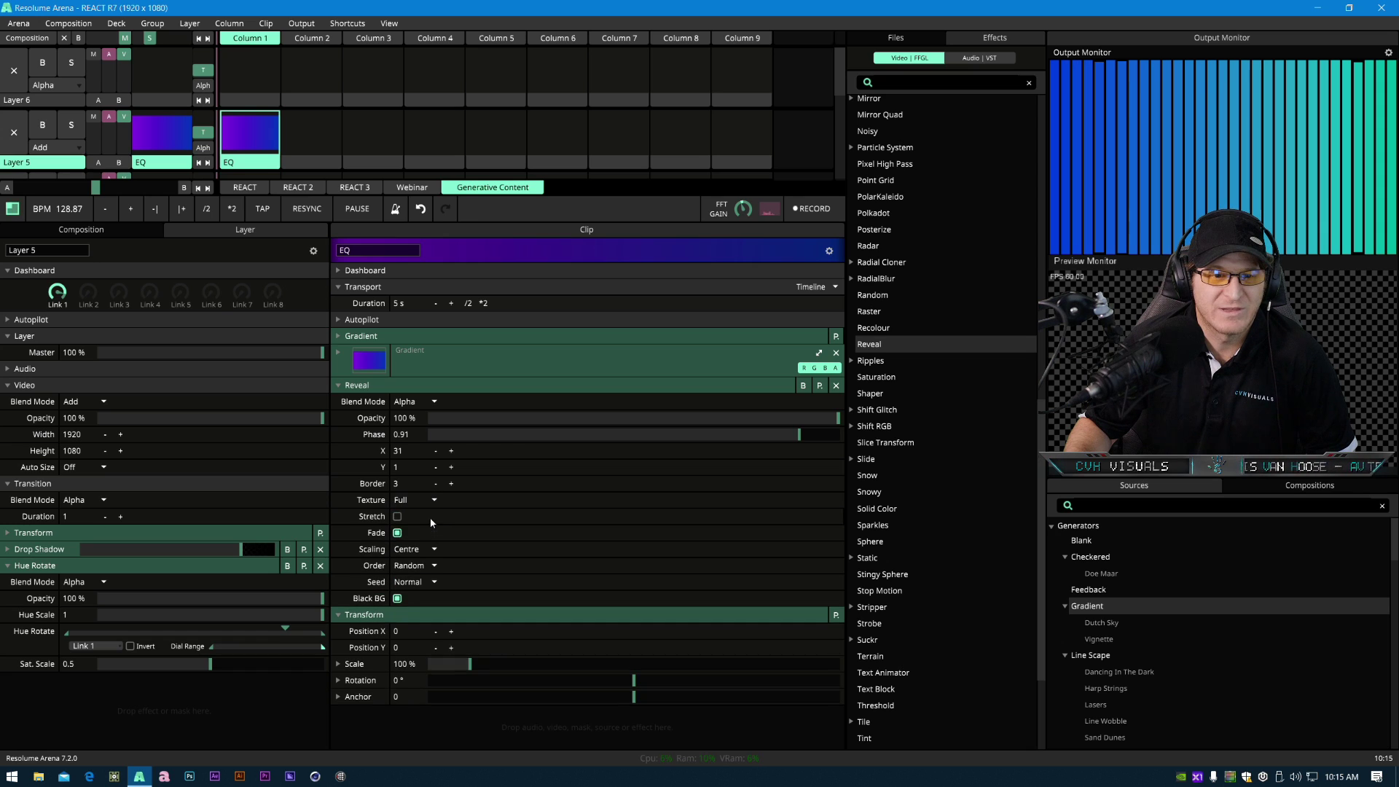
- Set the Reveal Phase to 0.9 and toggle Fade off and back on
click(397, 532)
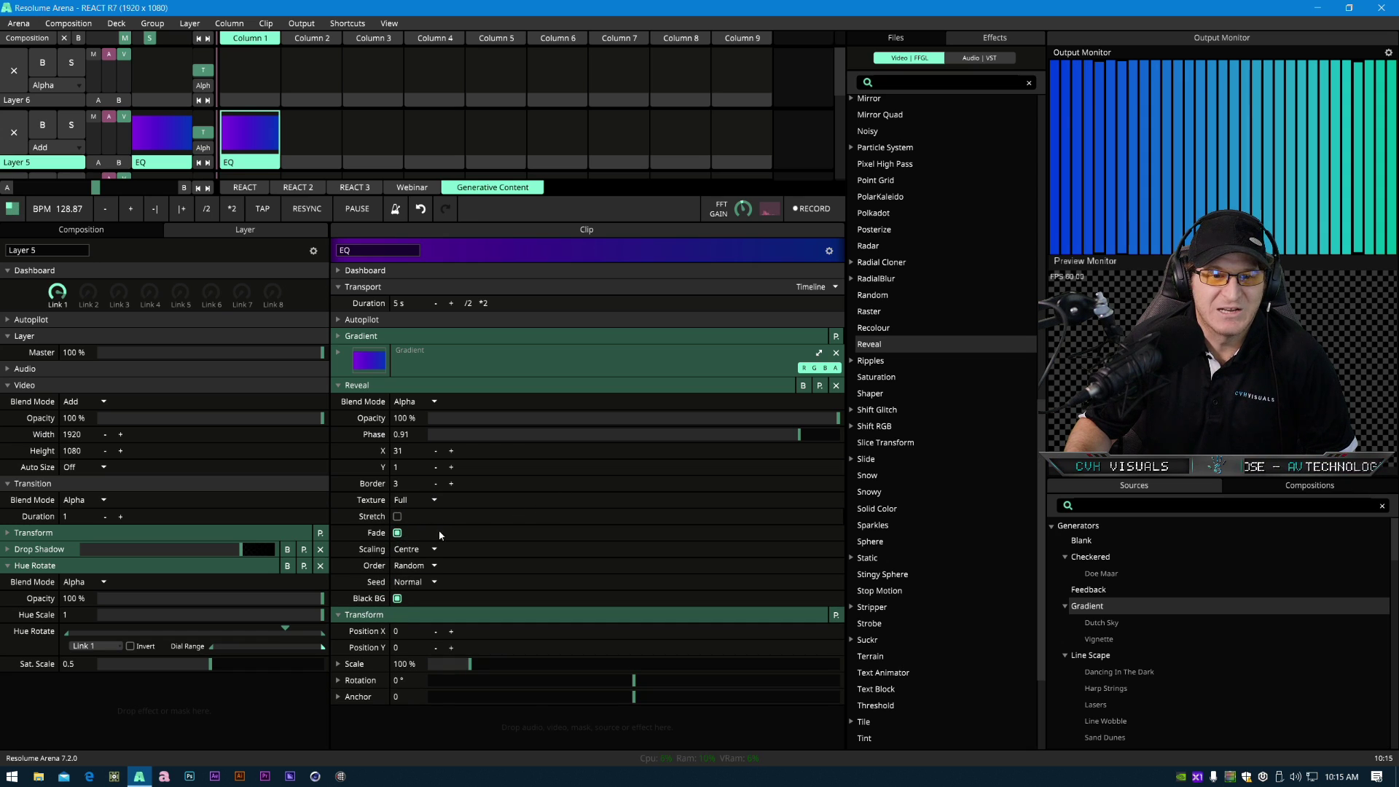
mouse_move(782, 437)
mouse_down()
mouse_move(688, 470)
mouse_move(679, 435)
mouse_move(628, 444)
mouse_move(821, 431)
mouse_move(657, 443)
mouse_move(798, 437)
mouse_up()
click(397, 533)
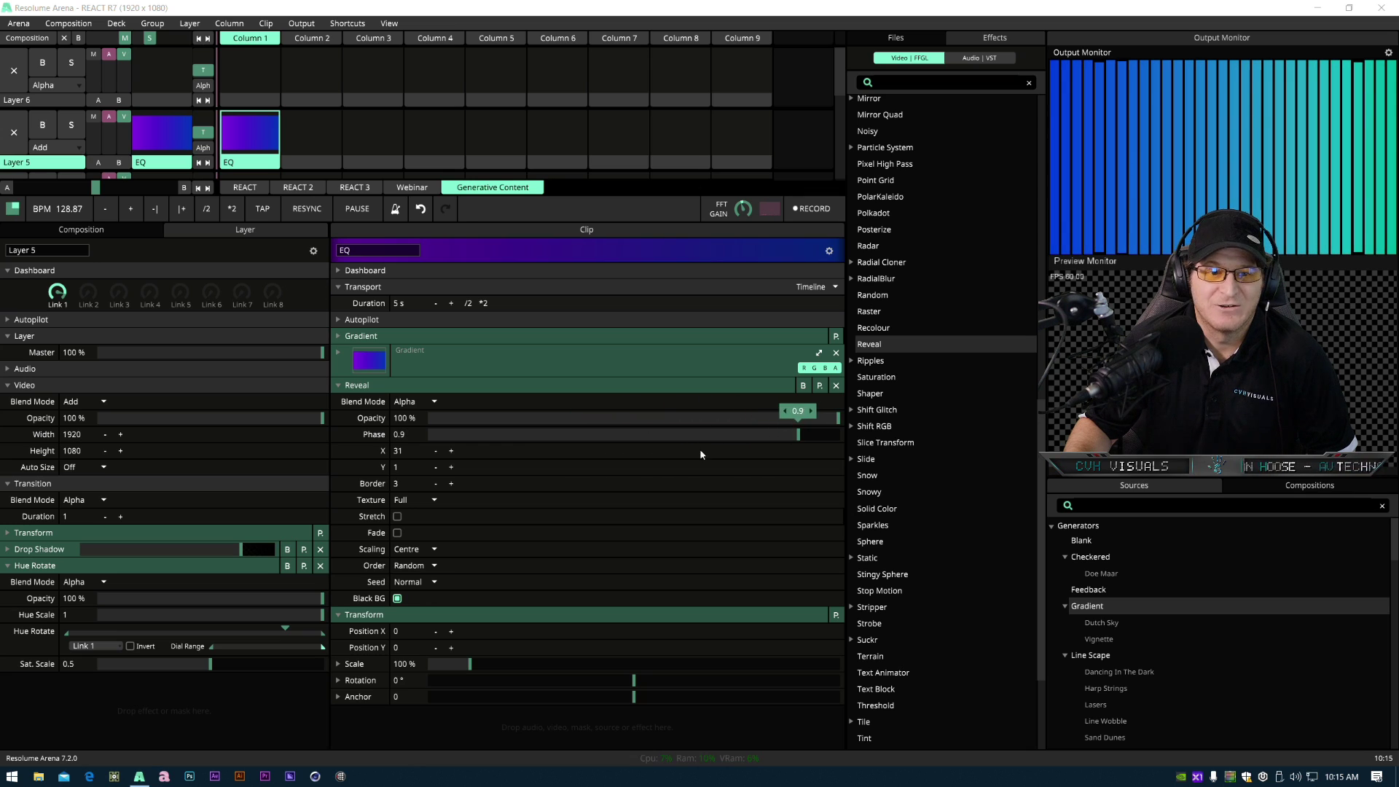
click(397, 532)
- Set the Reveal Scaling to Up and lower the Phase to 0.78
click(406, 550)
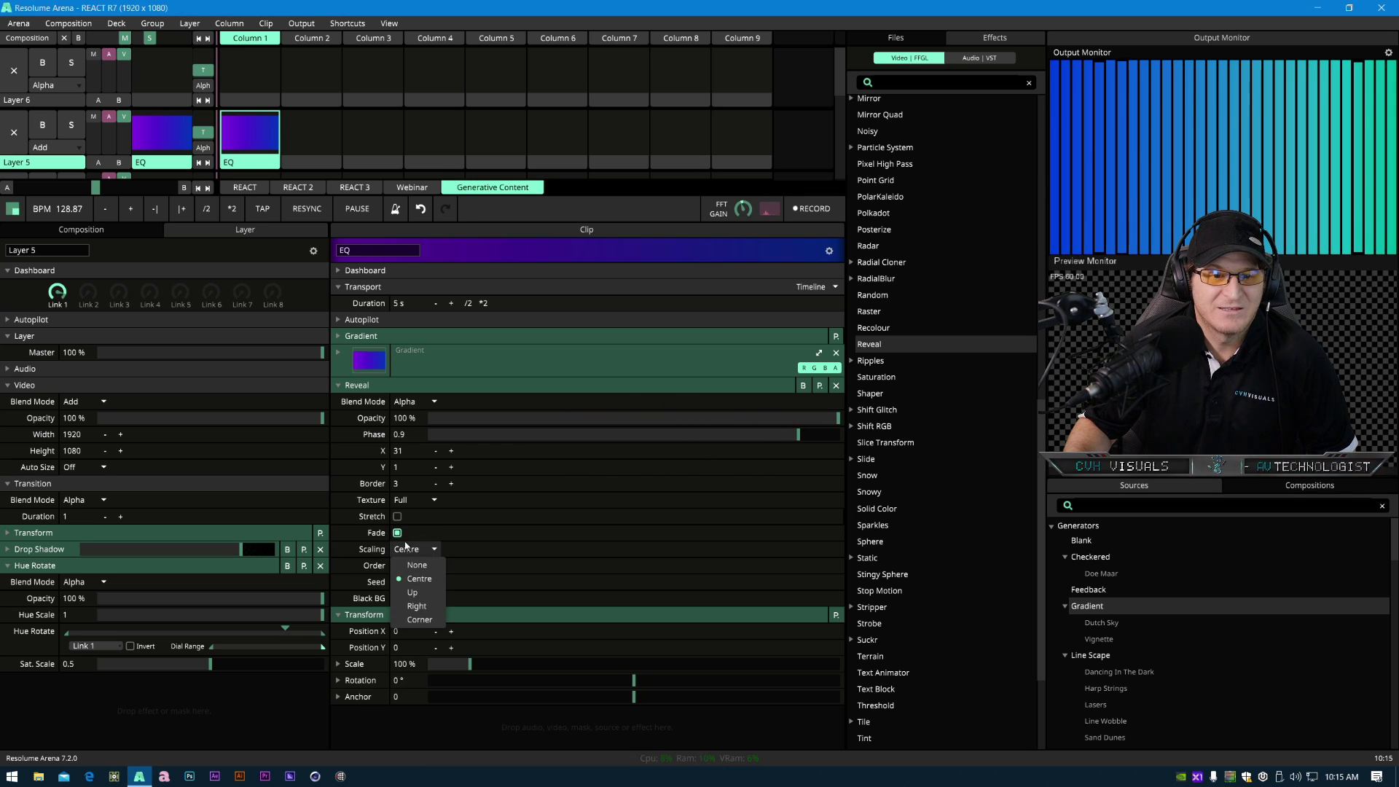
click(413, 592)
drag(789, 435, 748, 451)
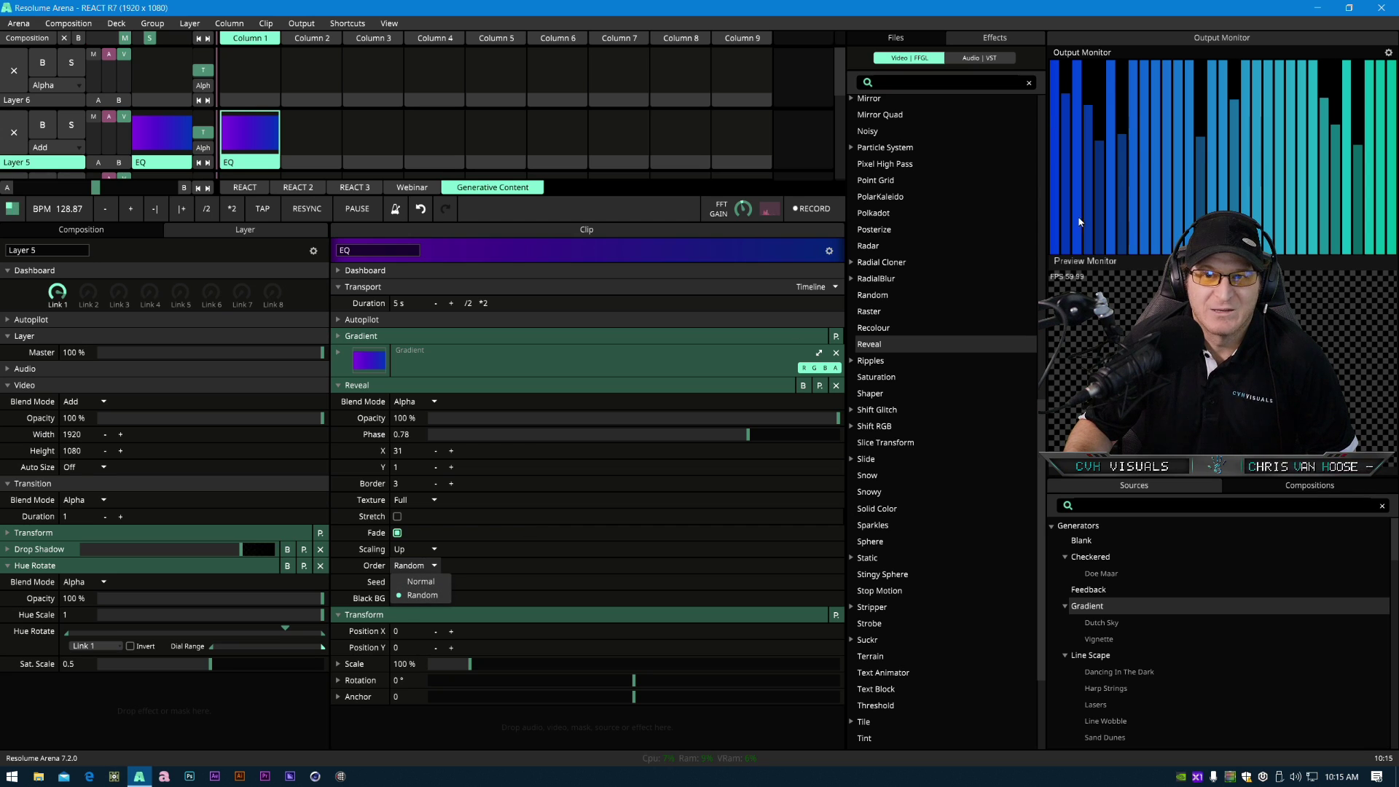
- Set the Reveal Order to Normal and the Phase to 0.81
click(421, 582)
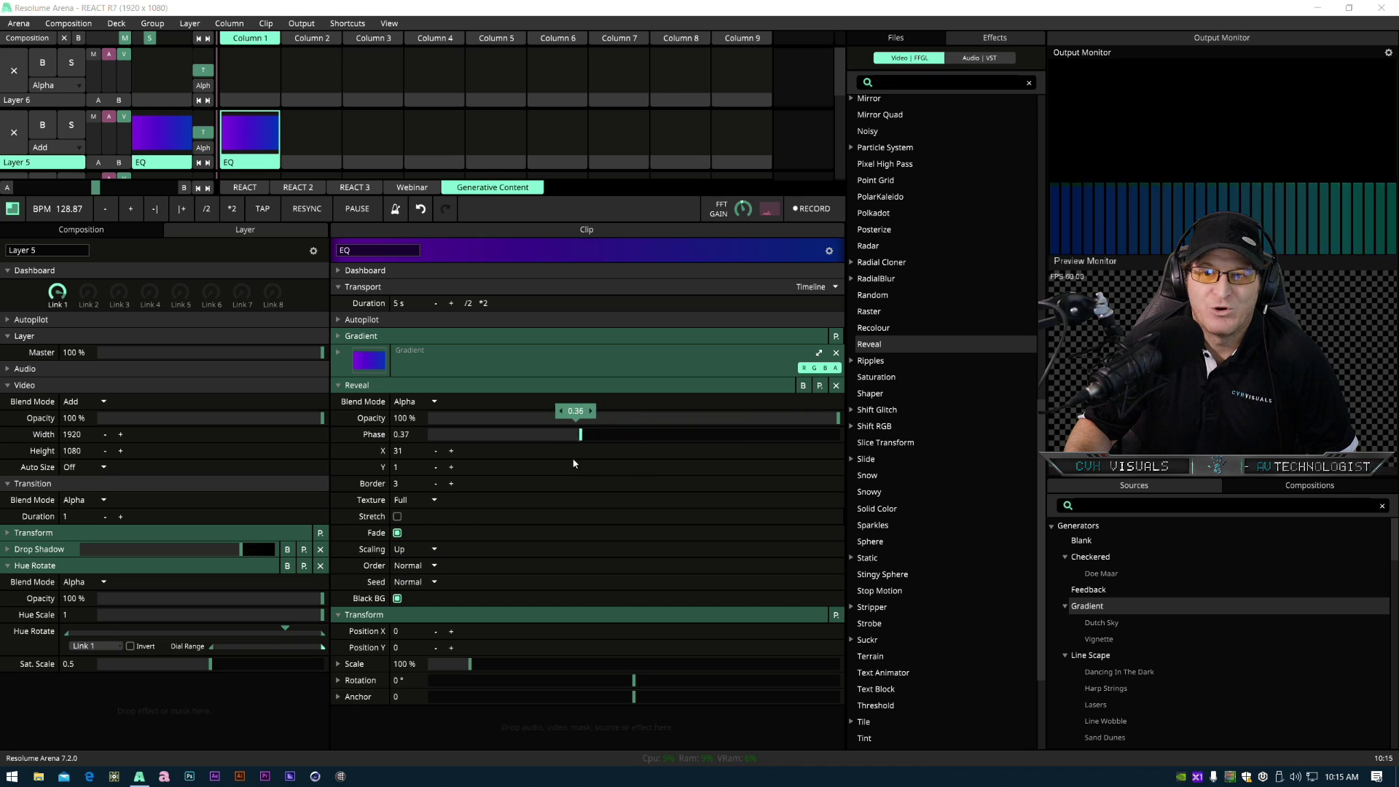
drag(695, 467, 759, 457)
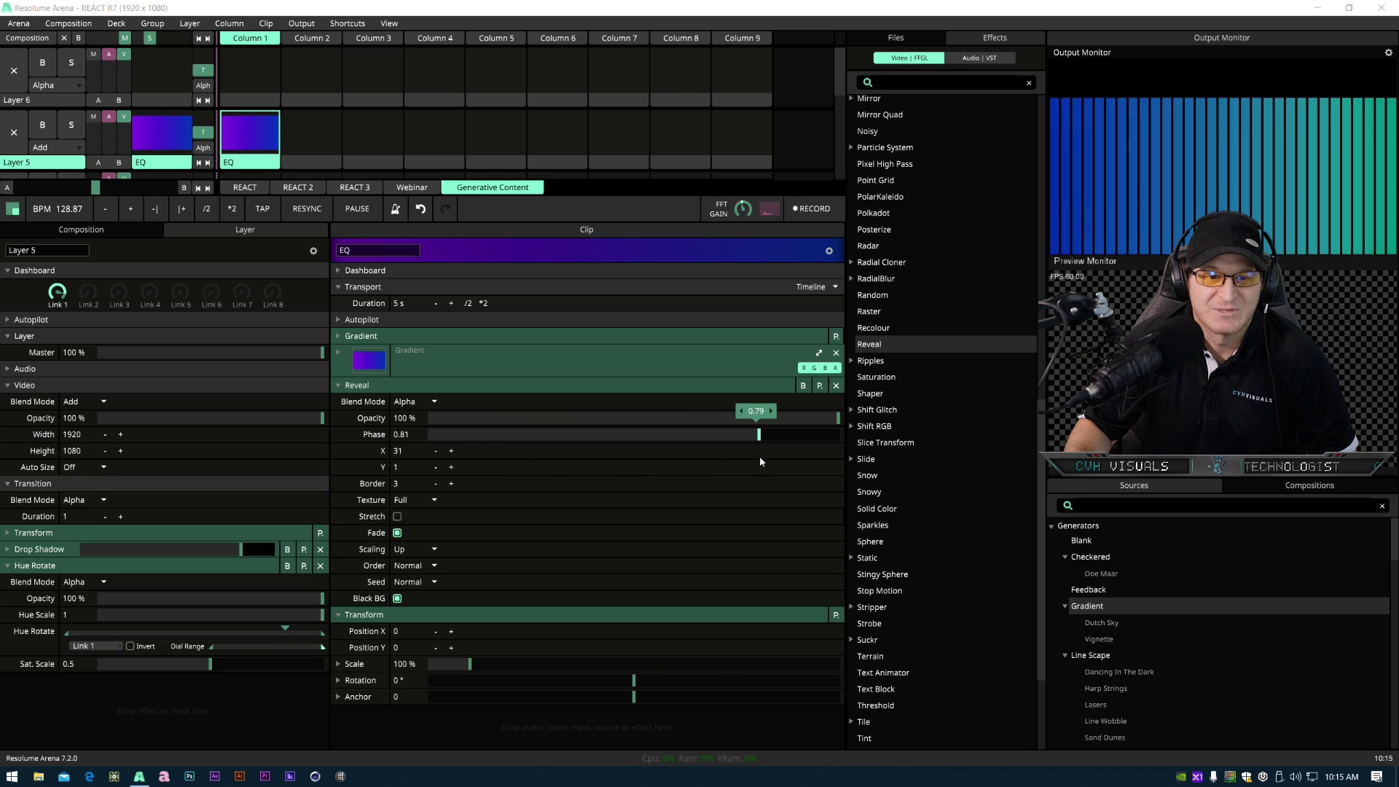
- Set the Reveal Seed to Audio and its audio Input to External
click(412, 582)
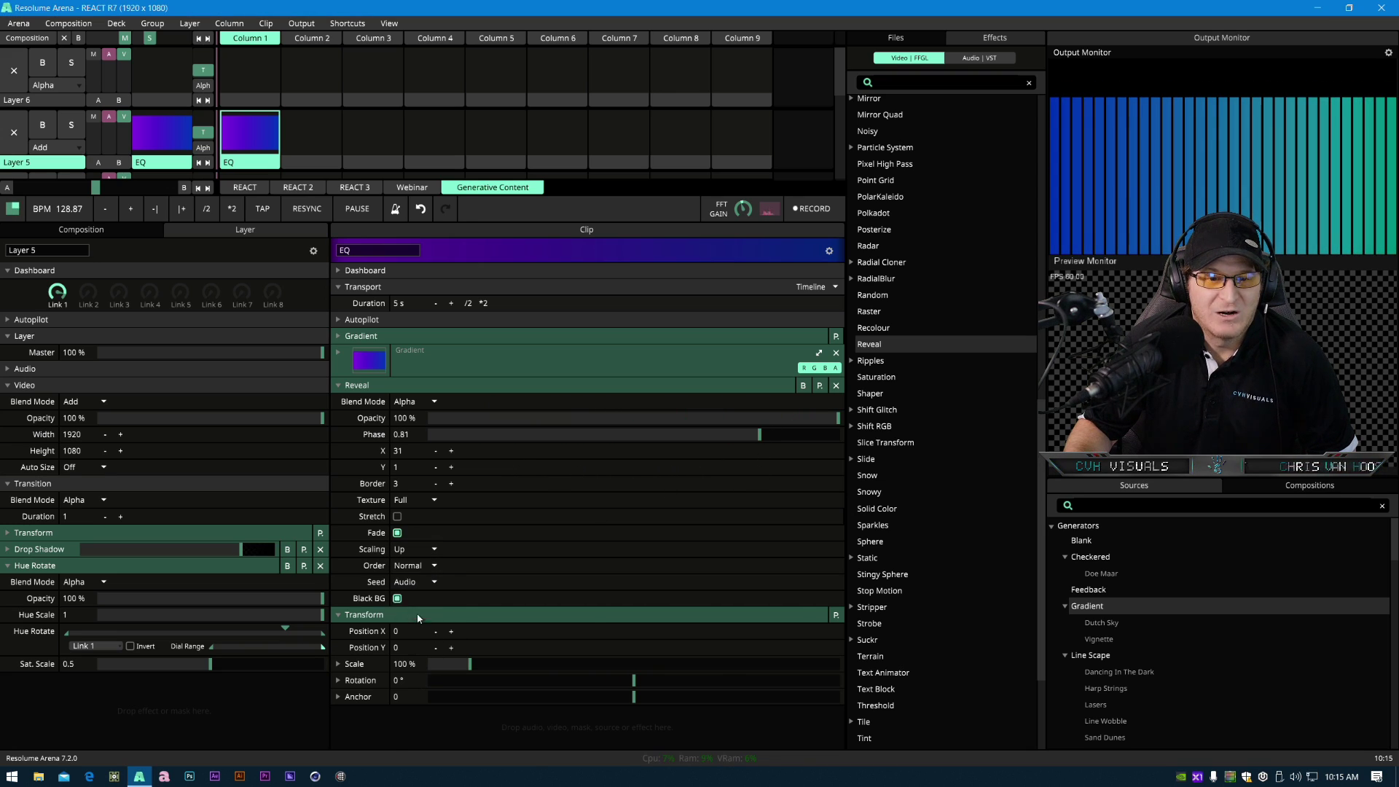
click(418, 612)
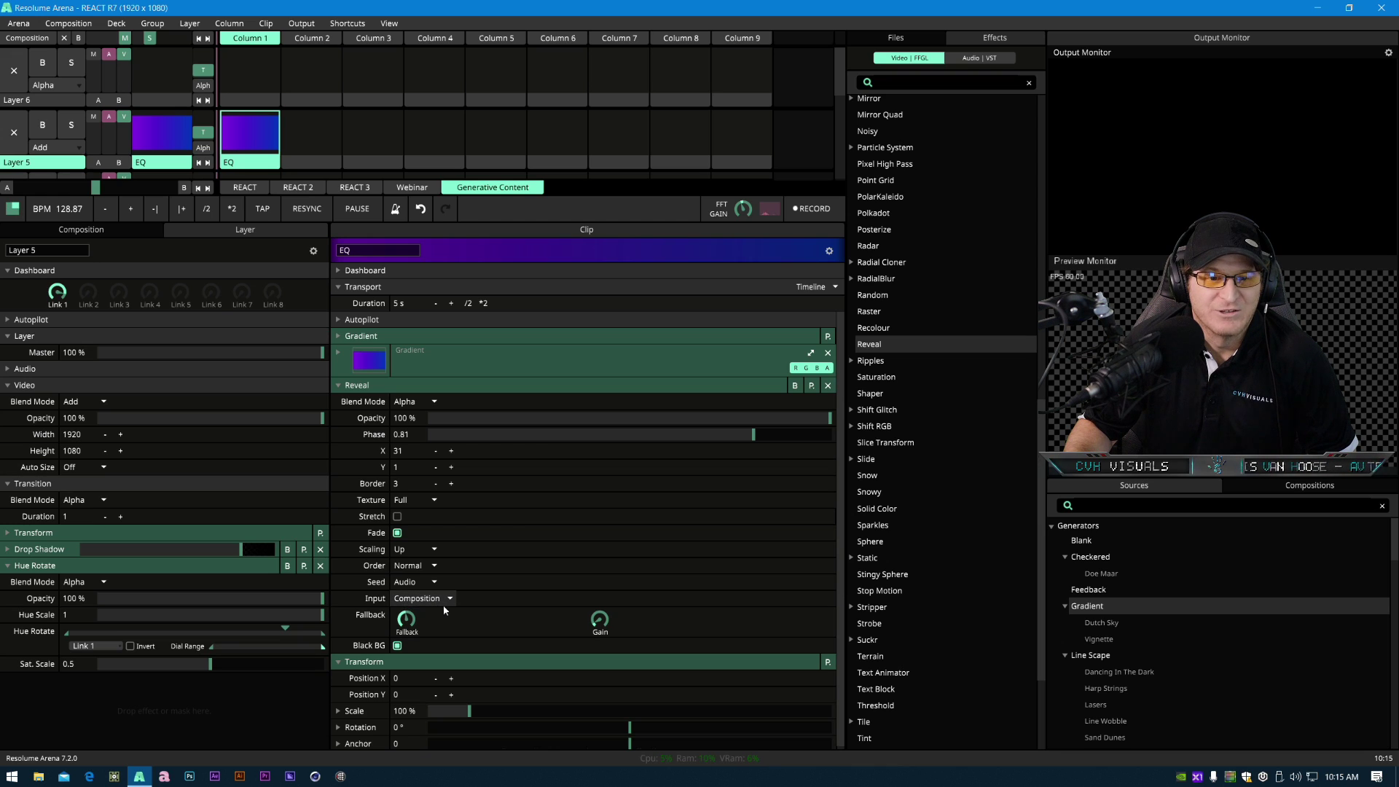
click(437, 600)
click(438, 628)
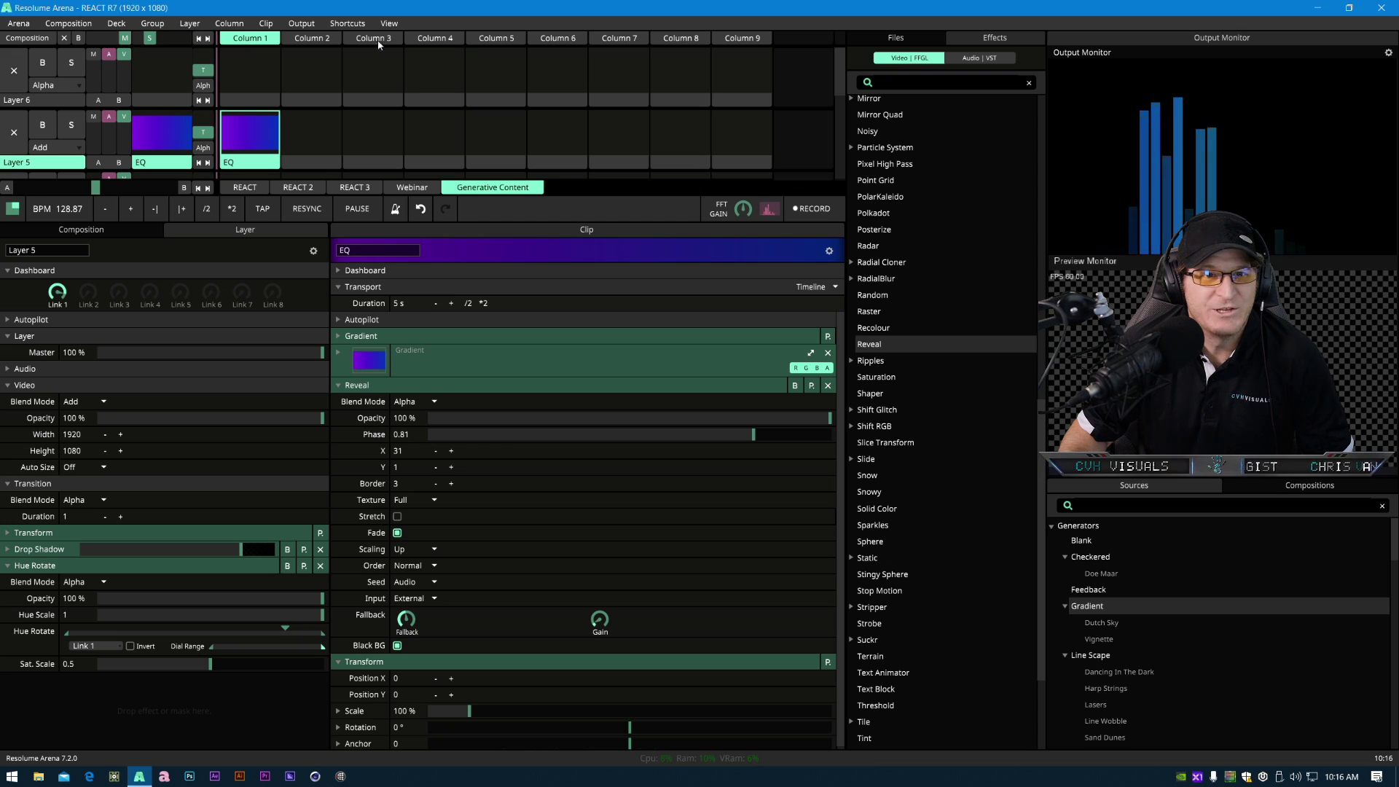
- Hide the FFT Gain control and show it again
click(389, 23)
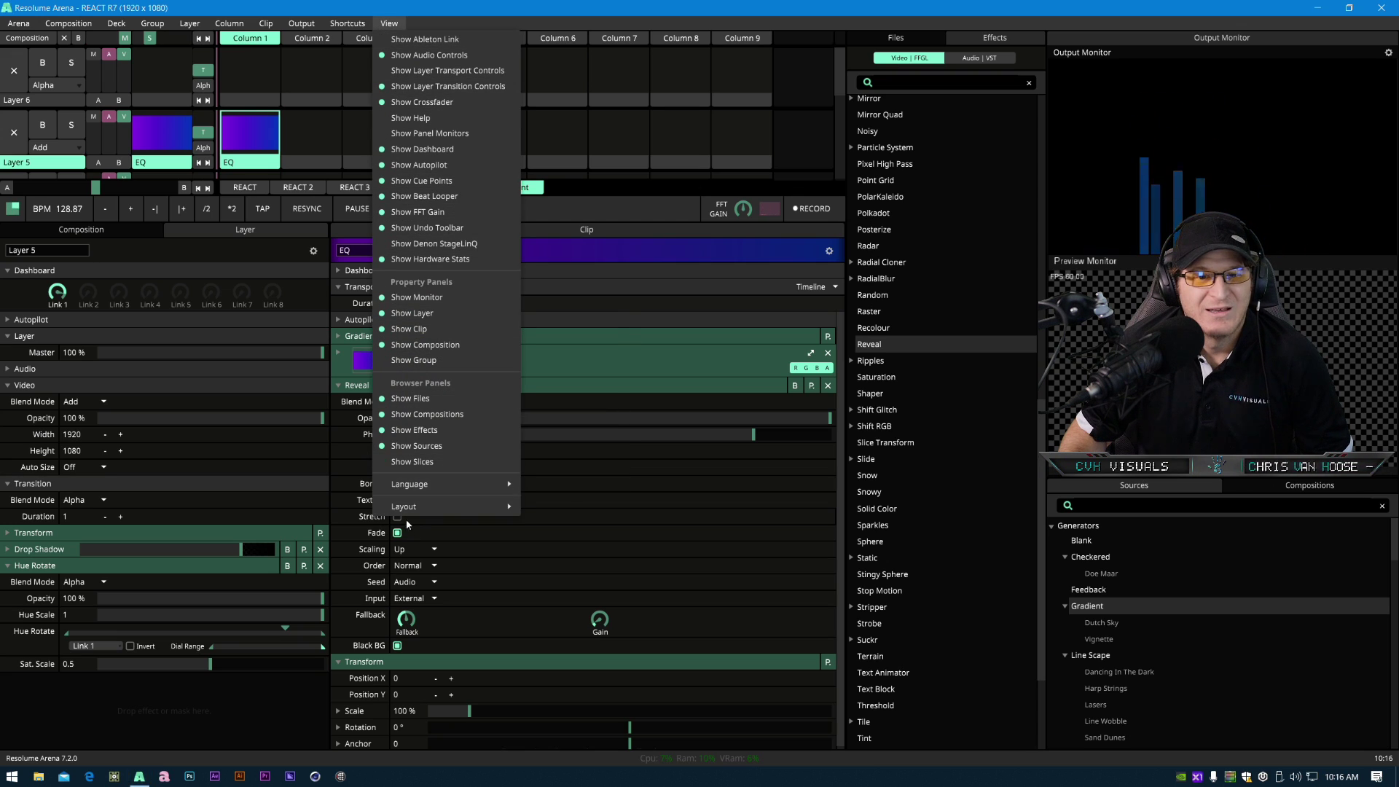
click(419, 212)
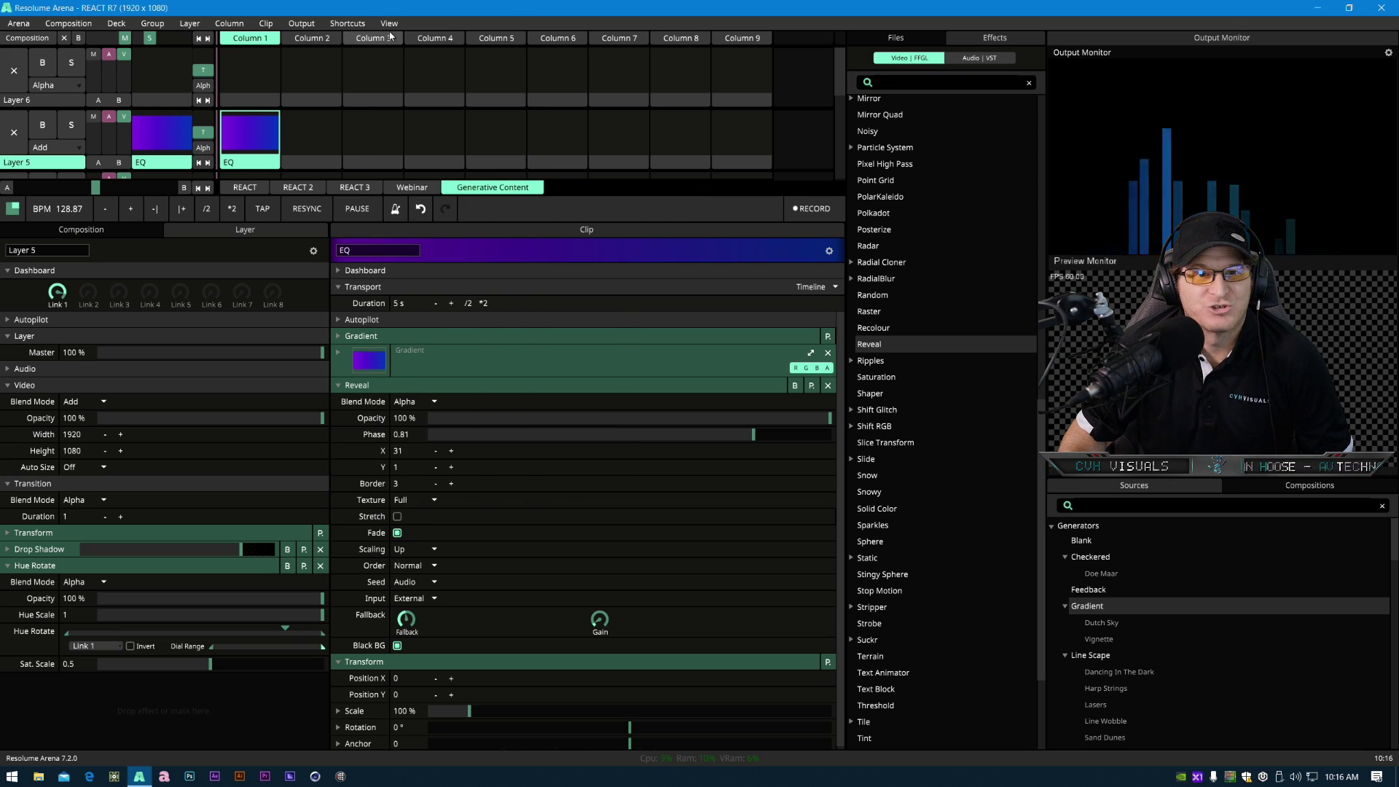
click(389, 24)
click(419, 212)
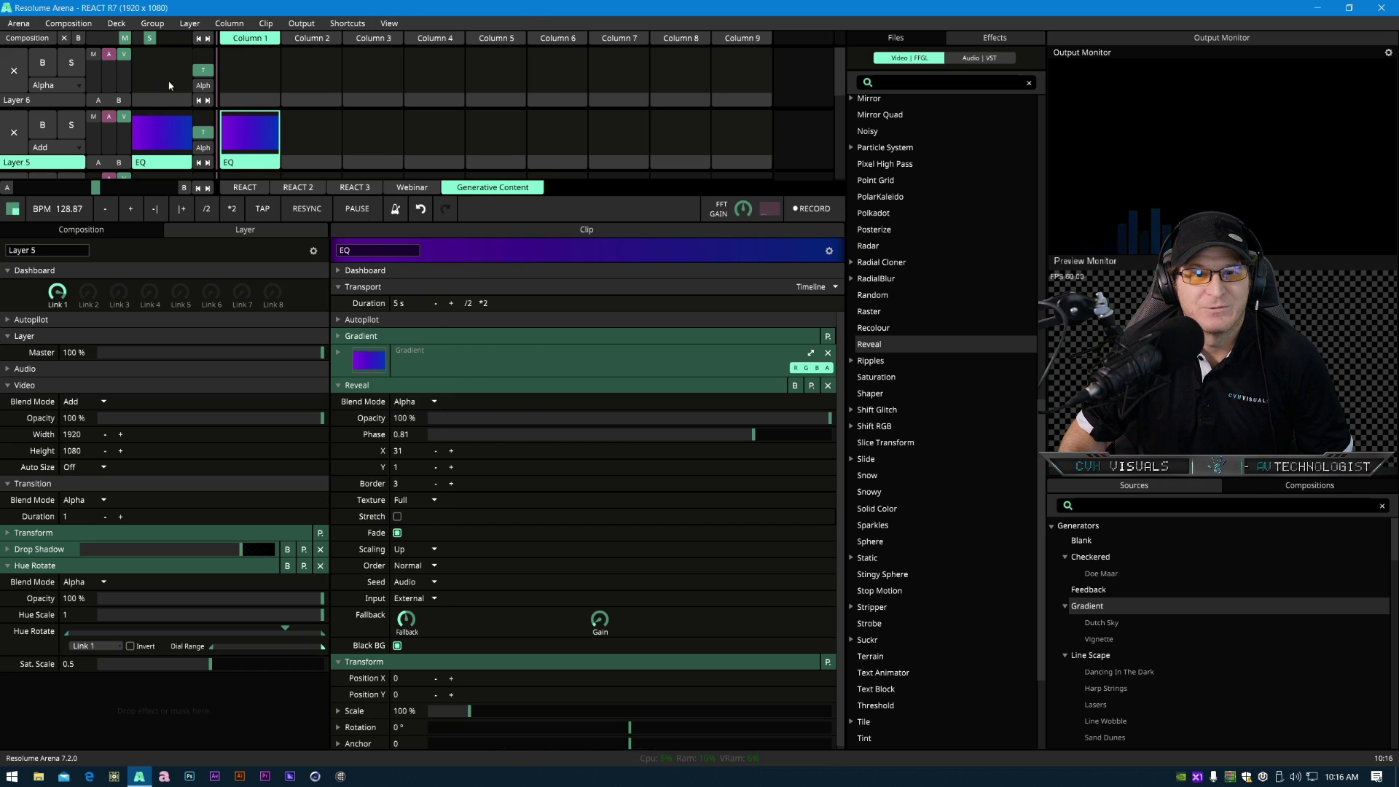
- Open Preferences and review the Audio settings, including the External Audio FFT Input, then close the dialog
click(18, 24)
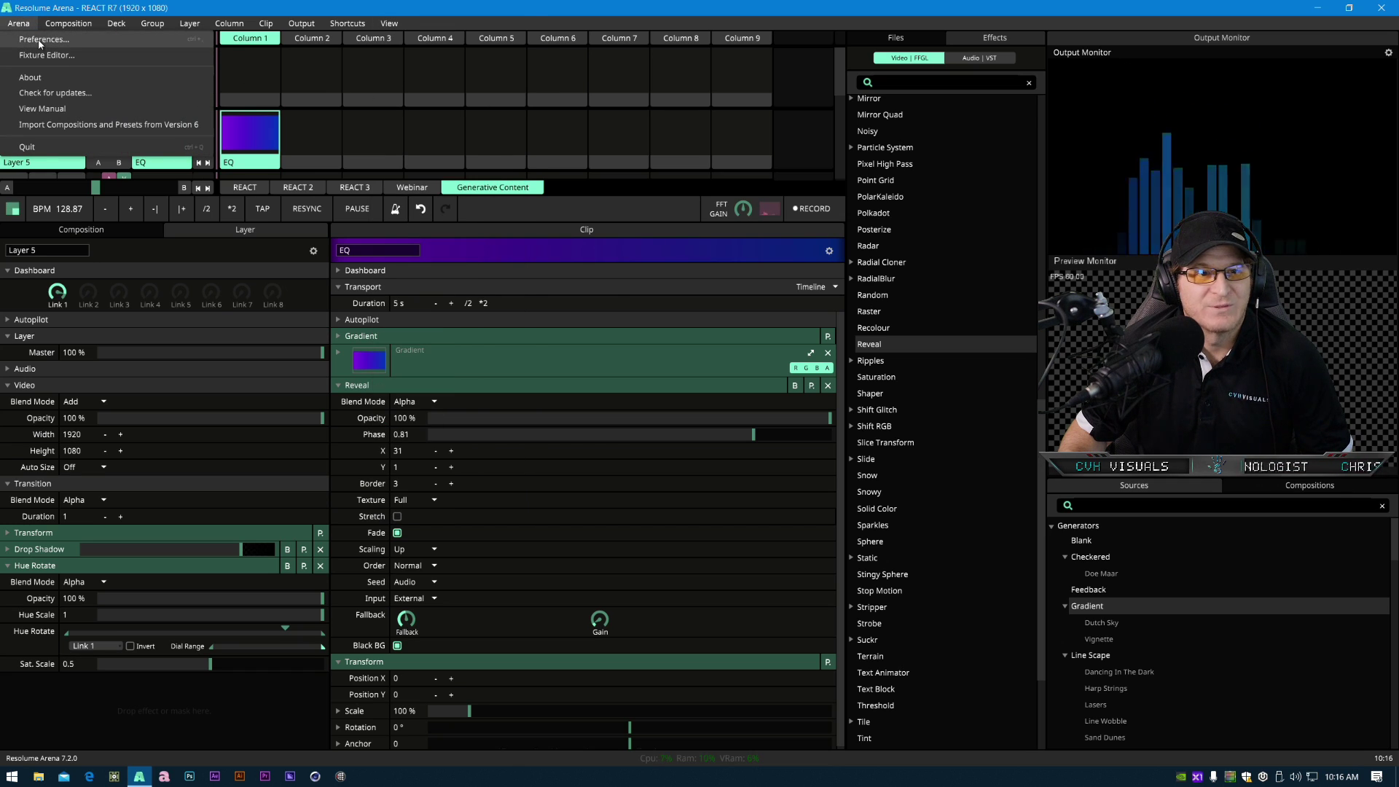
click(40, 40)
drag(576, 139, 712, 160)
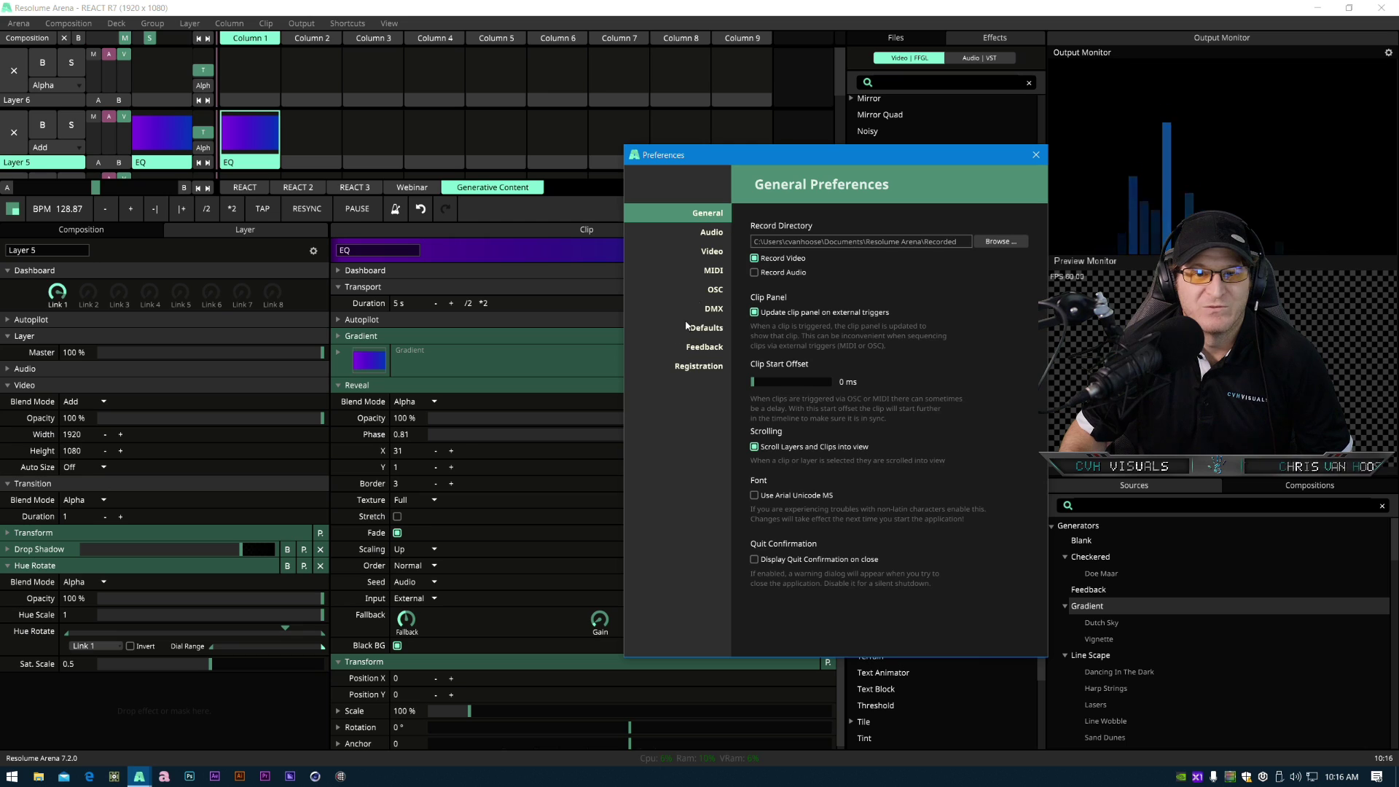
click(711, 232)
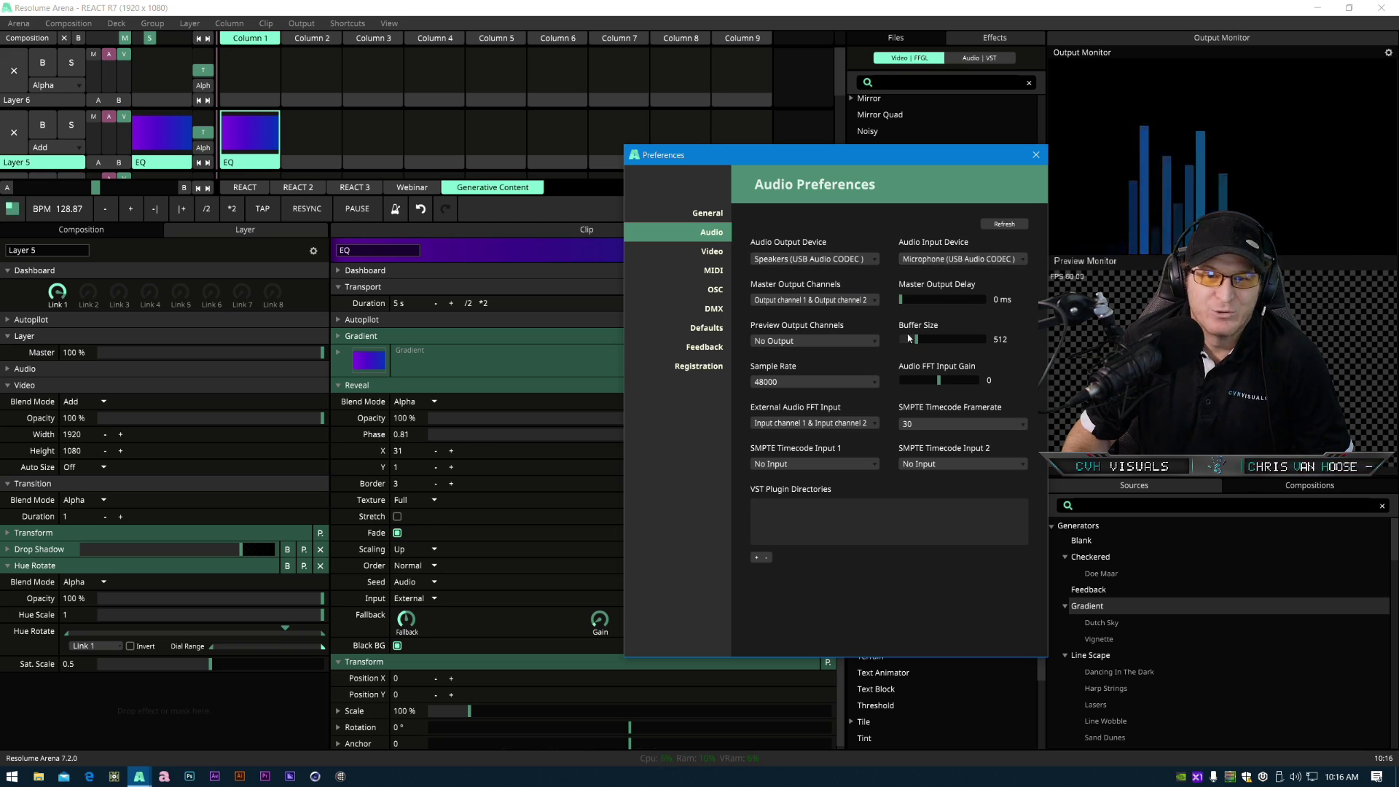
click(860, 421)
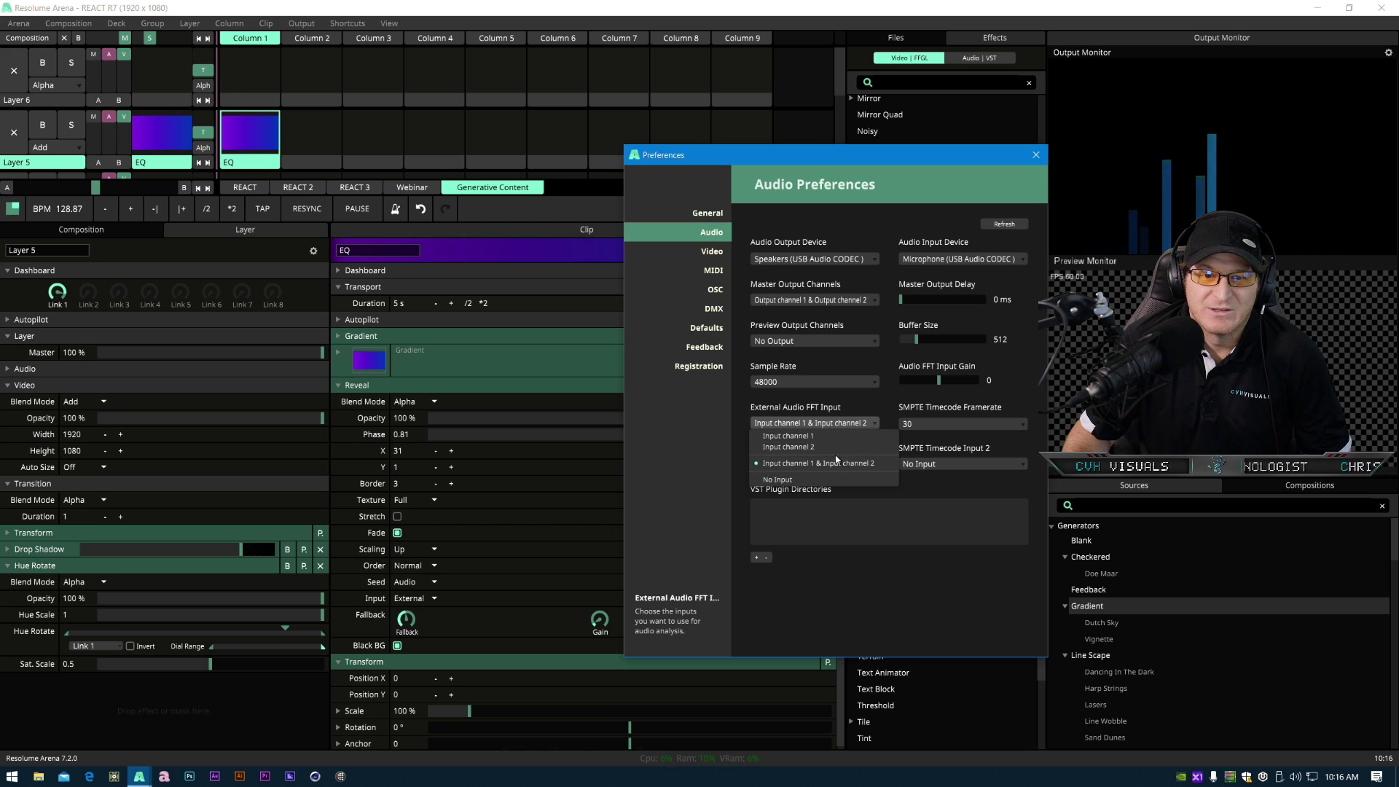
click(959, 489)
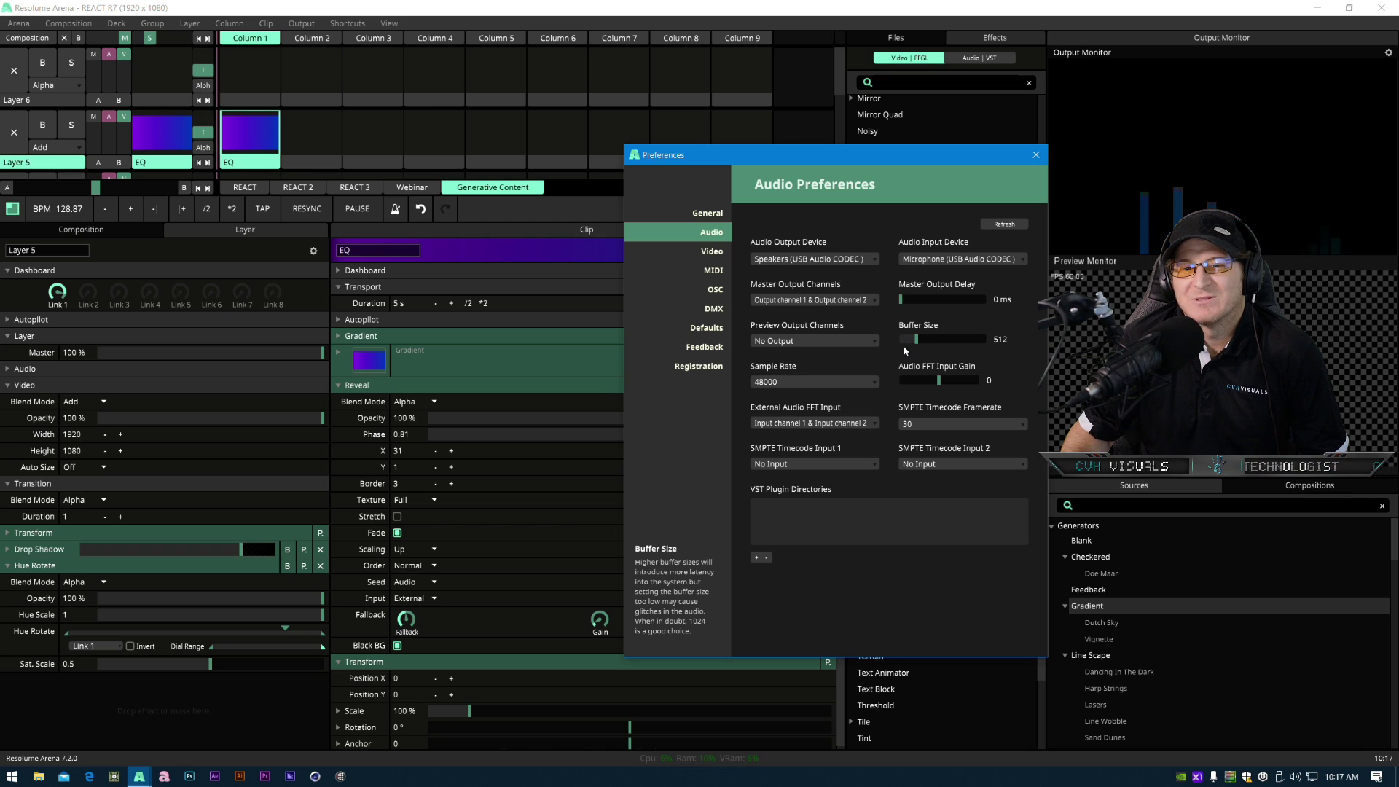
mouse_move(925, 338)
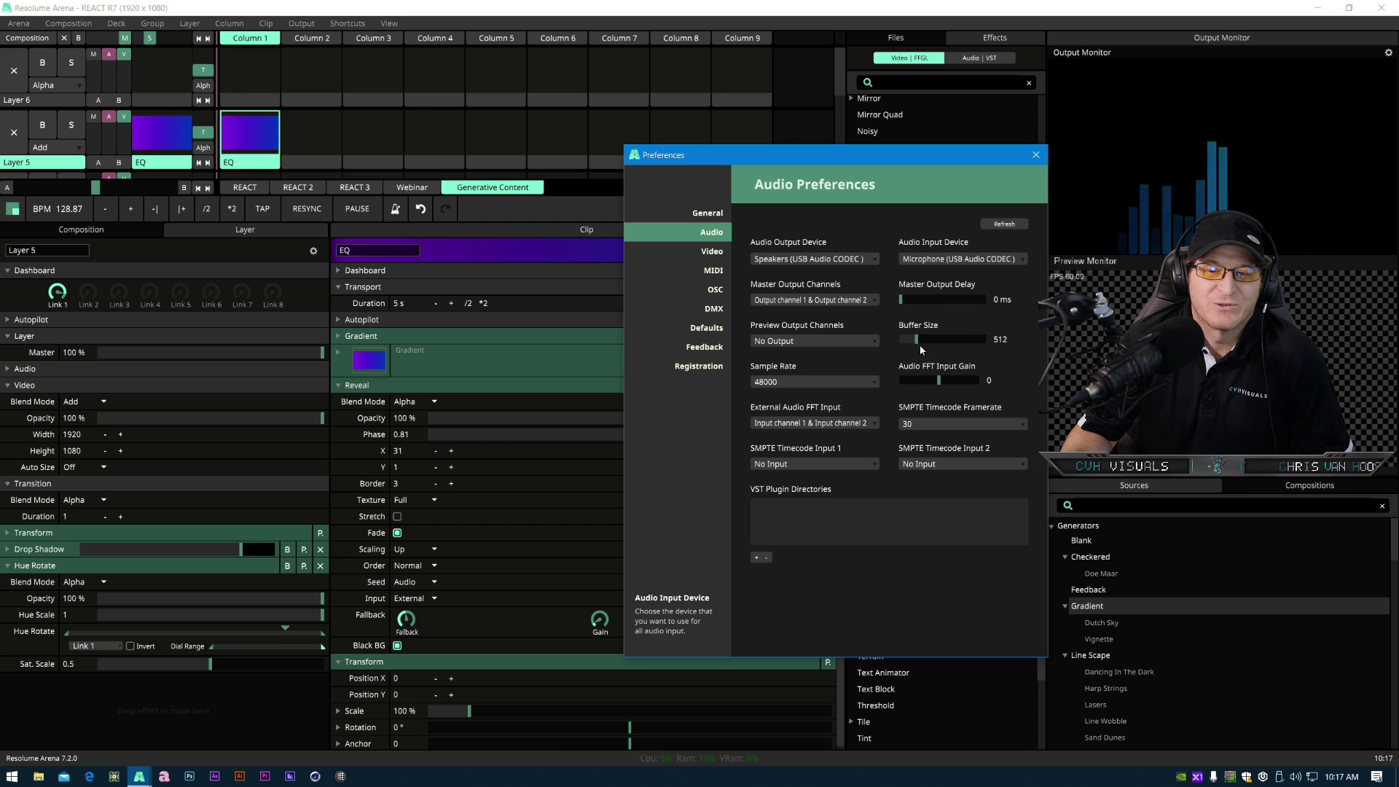
click(1035, 155)
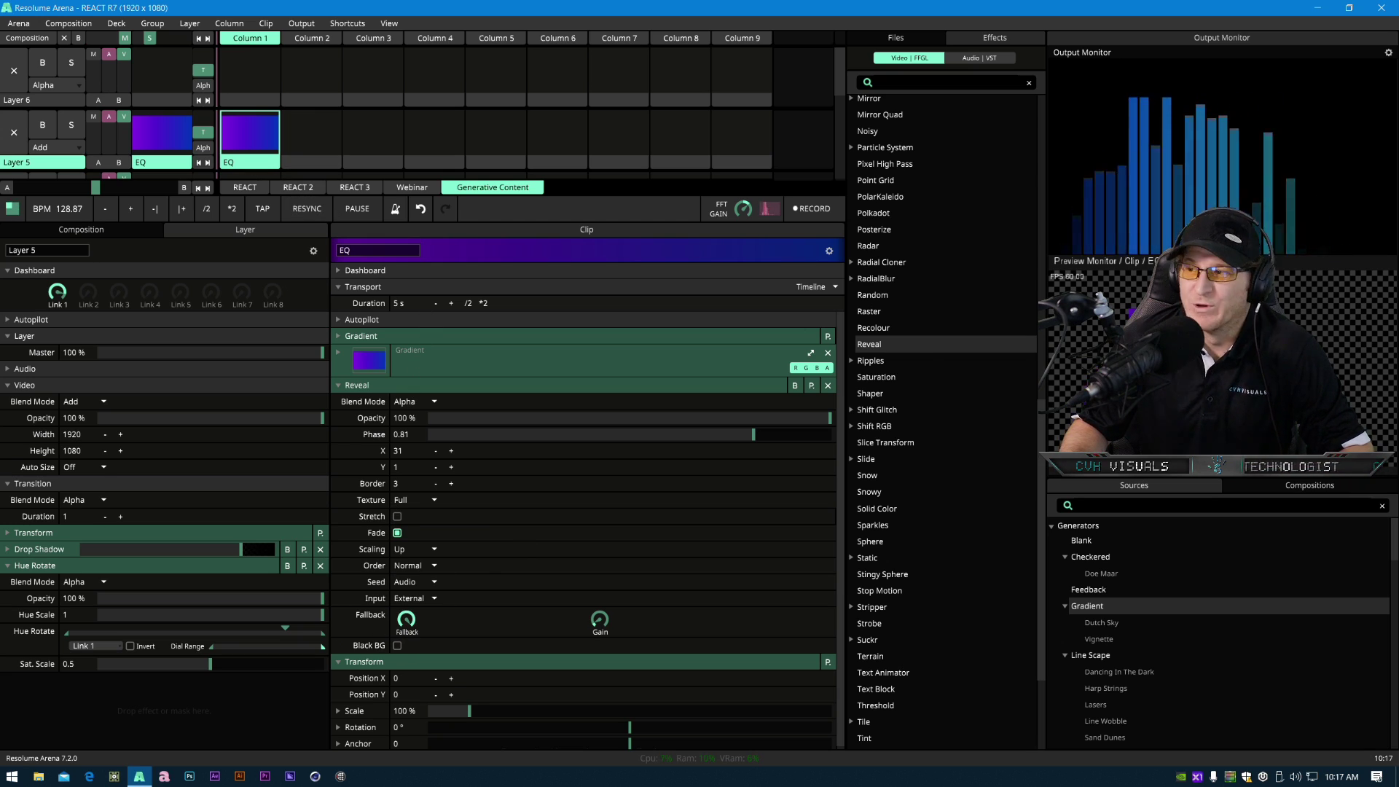
- Turn Black BG back on and raise the Reveal Phase to 0.92
click(397, 646)
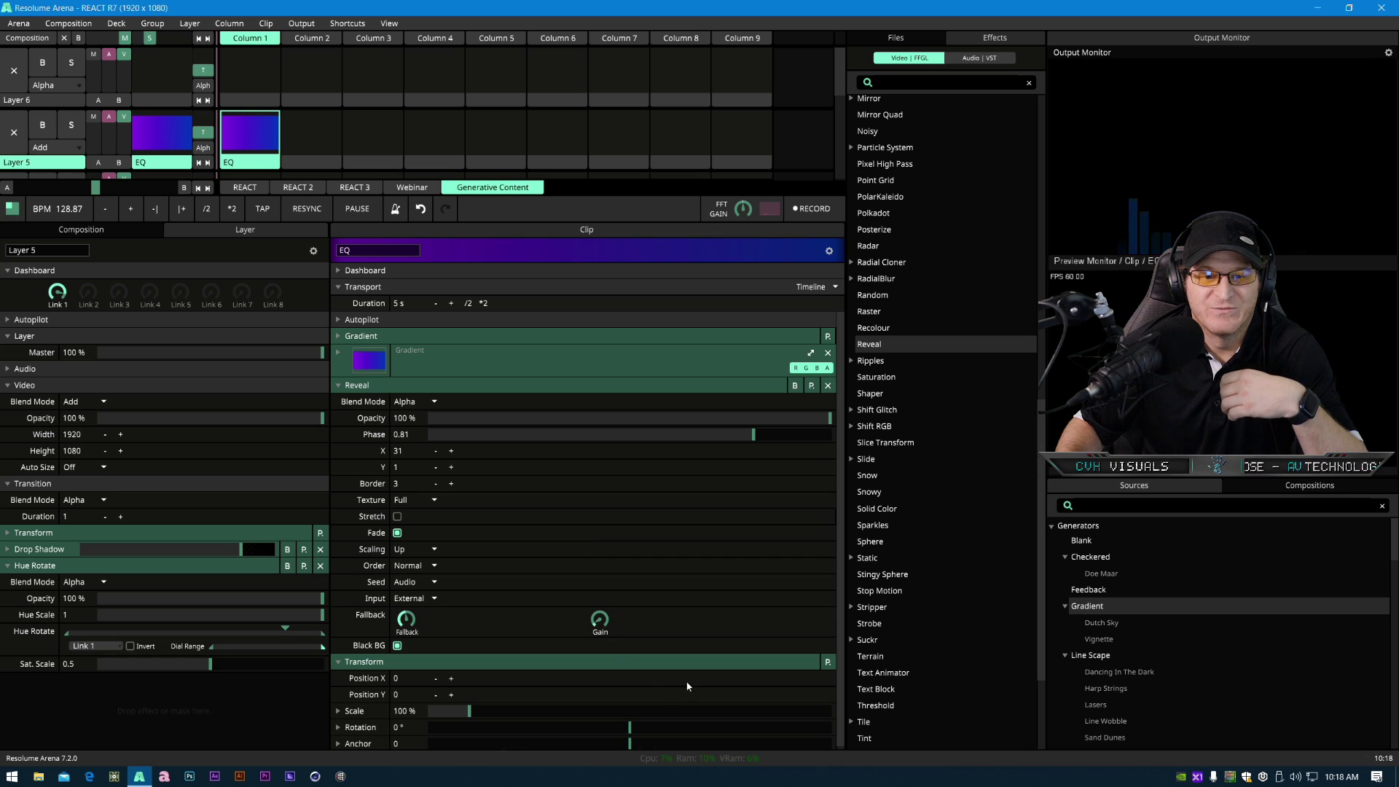
drag(753, 434, 787, 440)
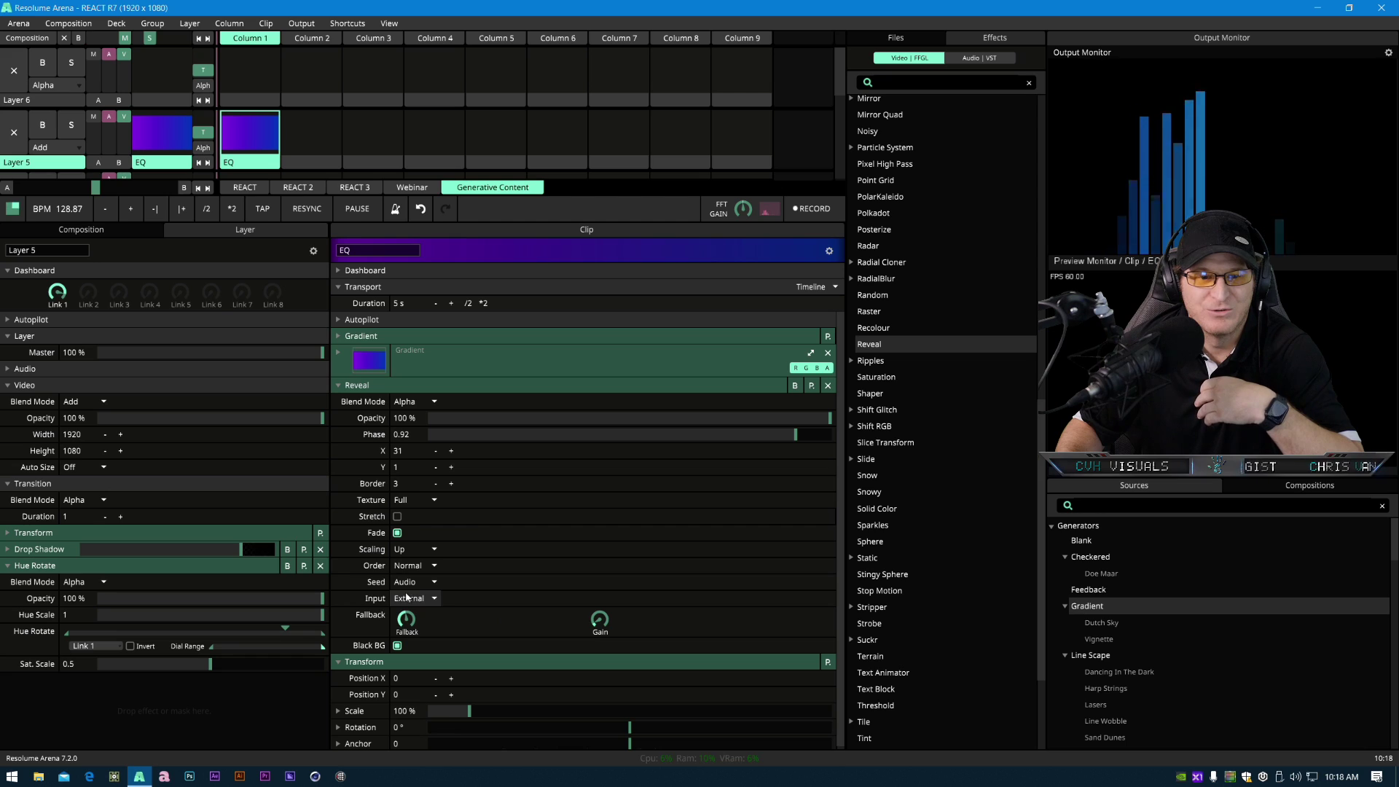
click(434, 565)
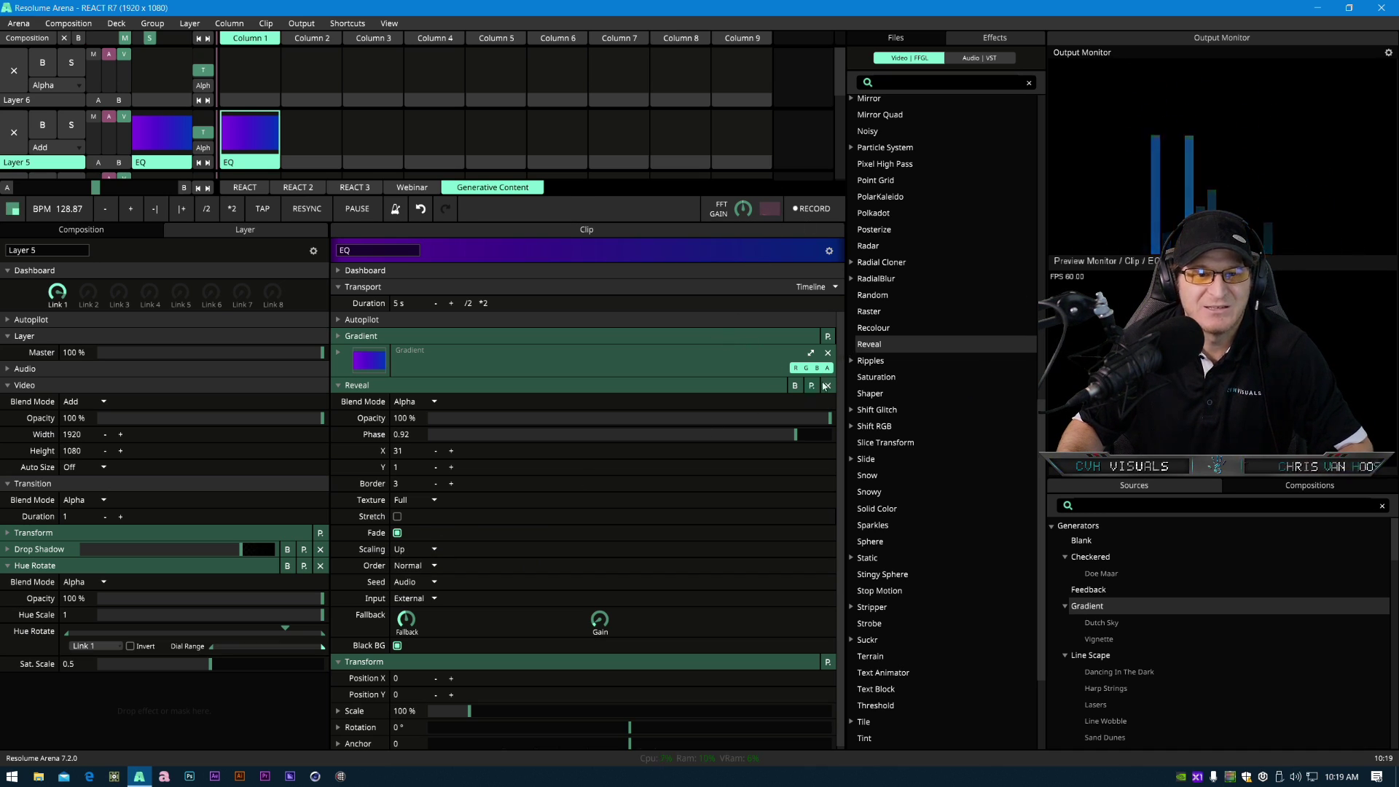
- Turn the Reveal Fade off and set the X count to 68
drag(454, 453, 677, 457)
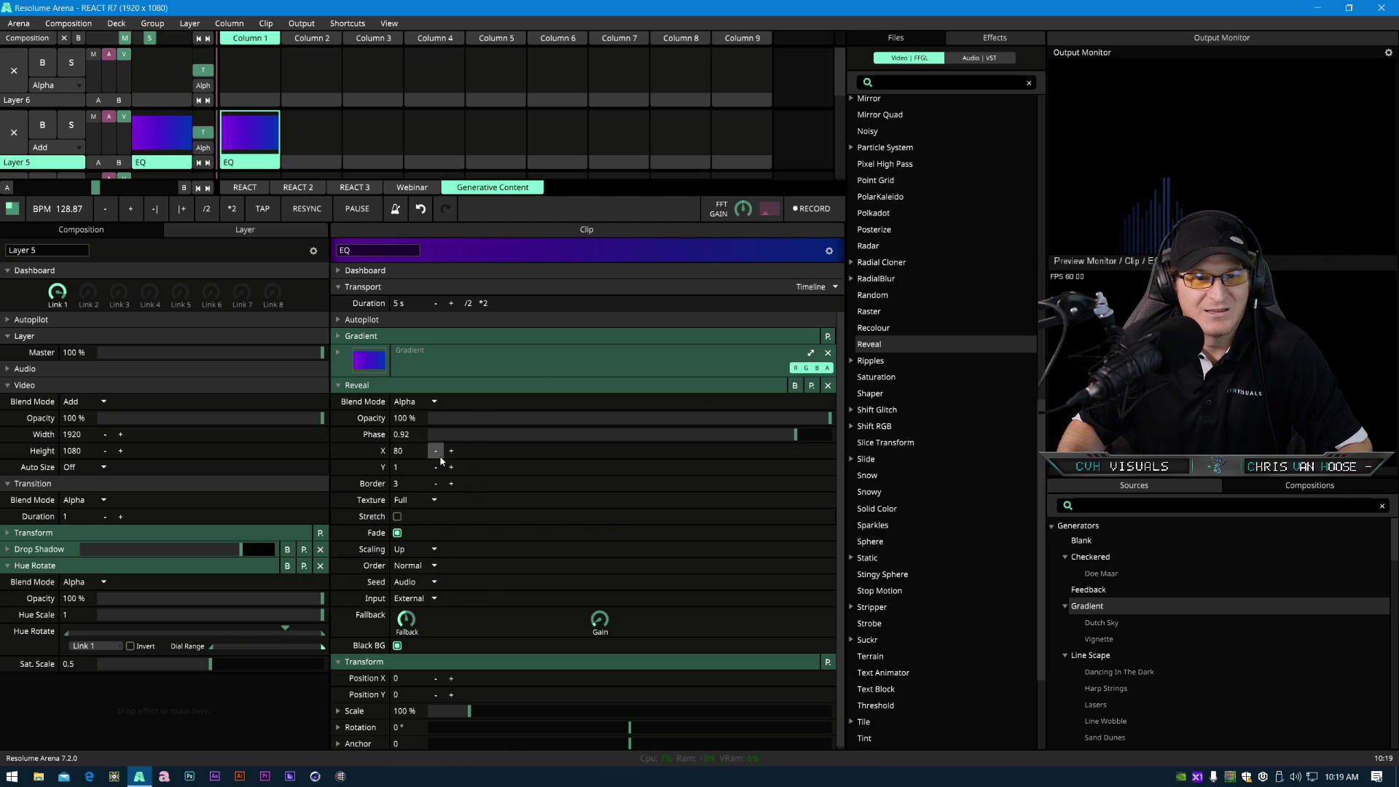
drag(437, 456, 351, 469)
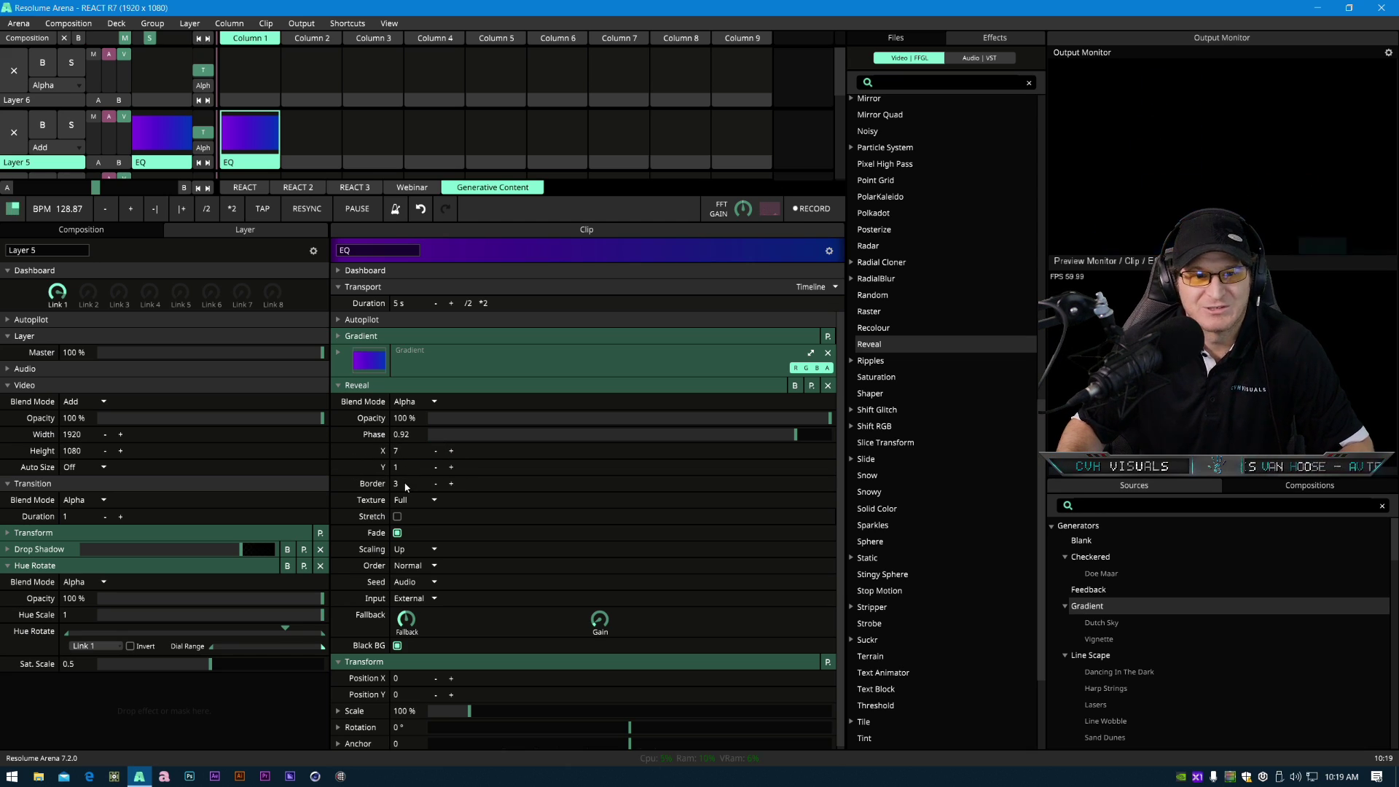
click(397, 532)
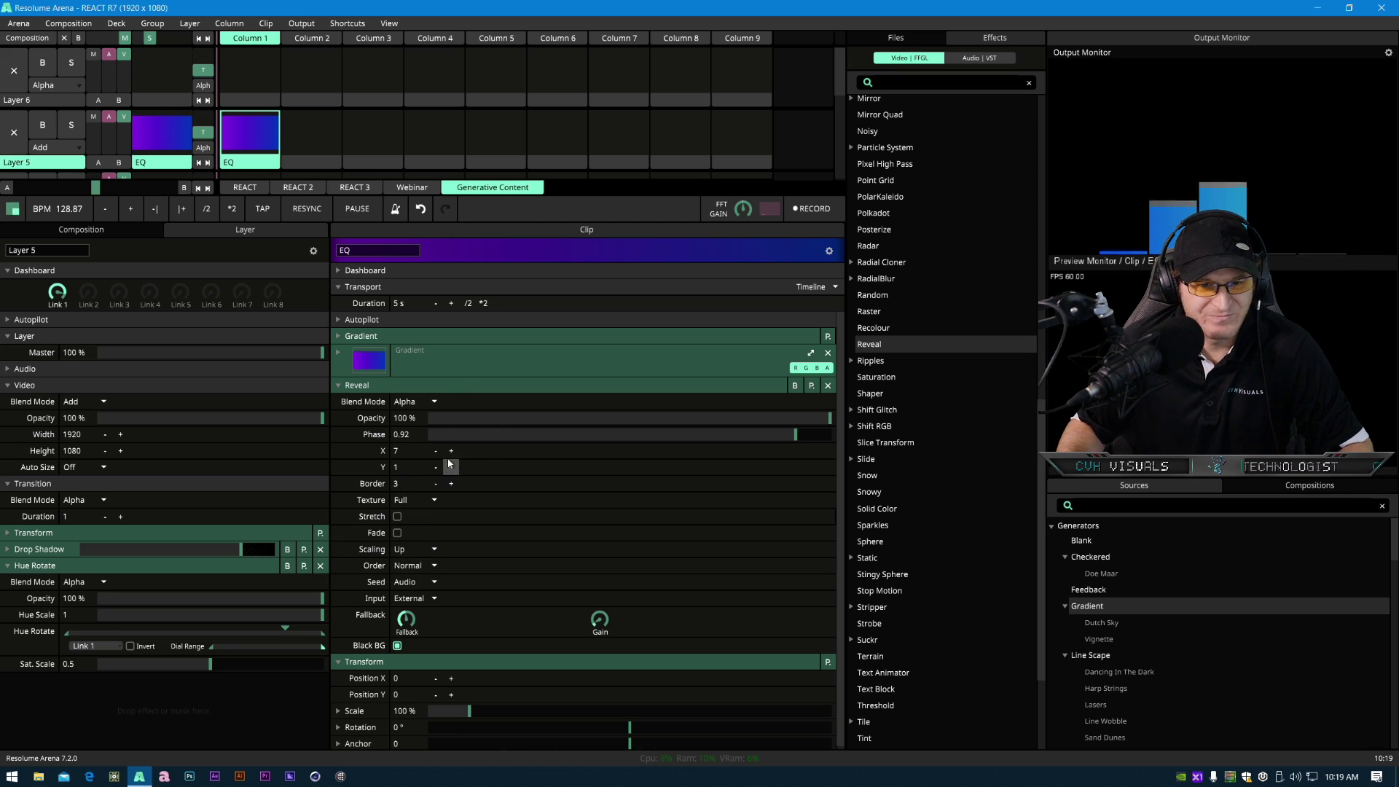
drag(498, 455, 549, 471)
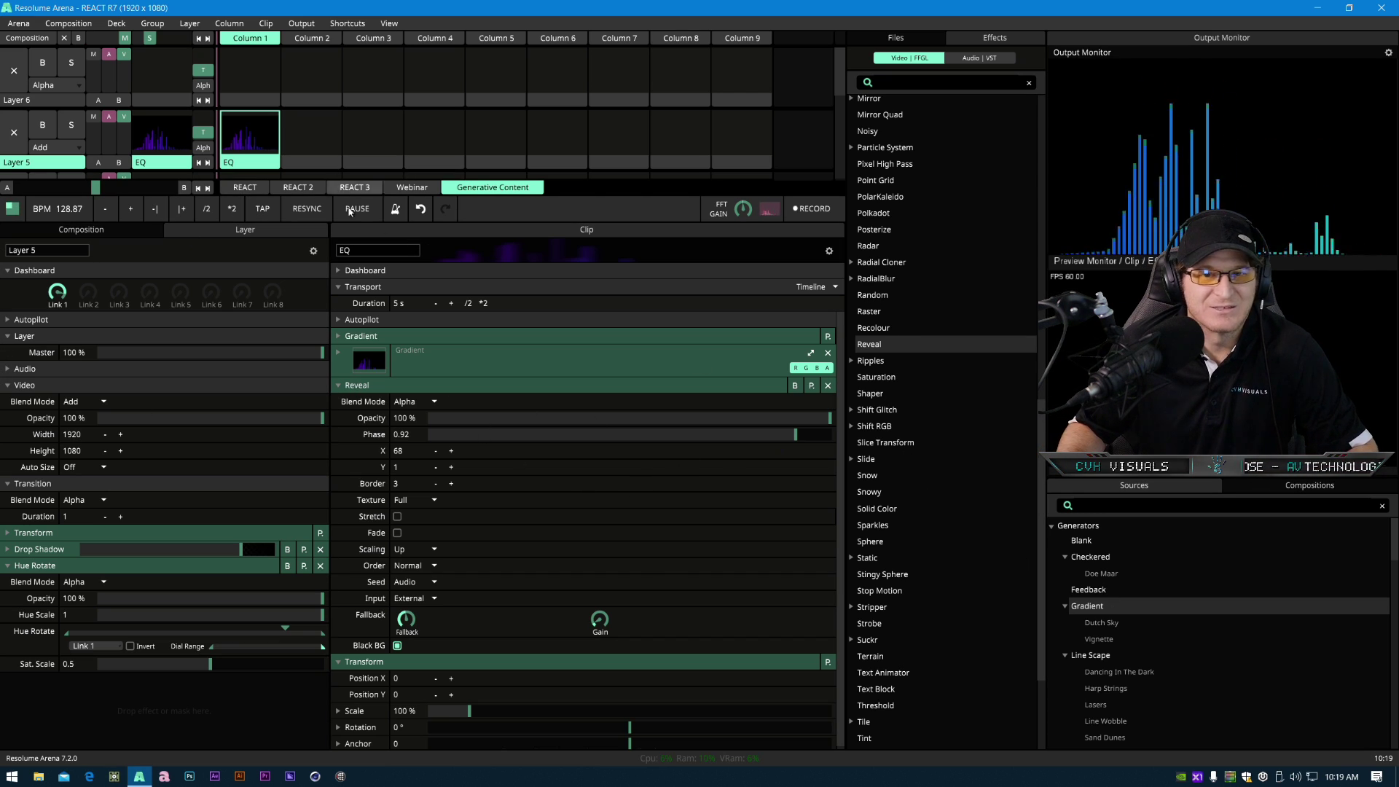
click(397, 516)
- Expand the Gradient settings and try its Type as Radial
click(361, 336)
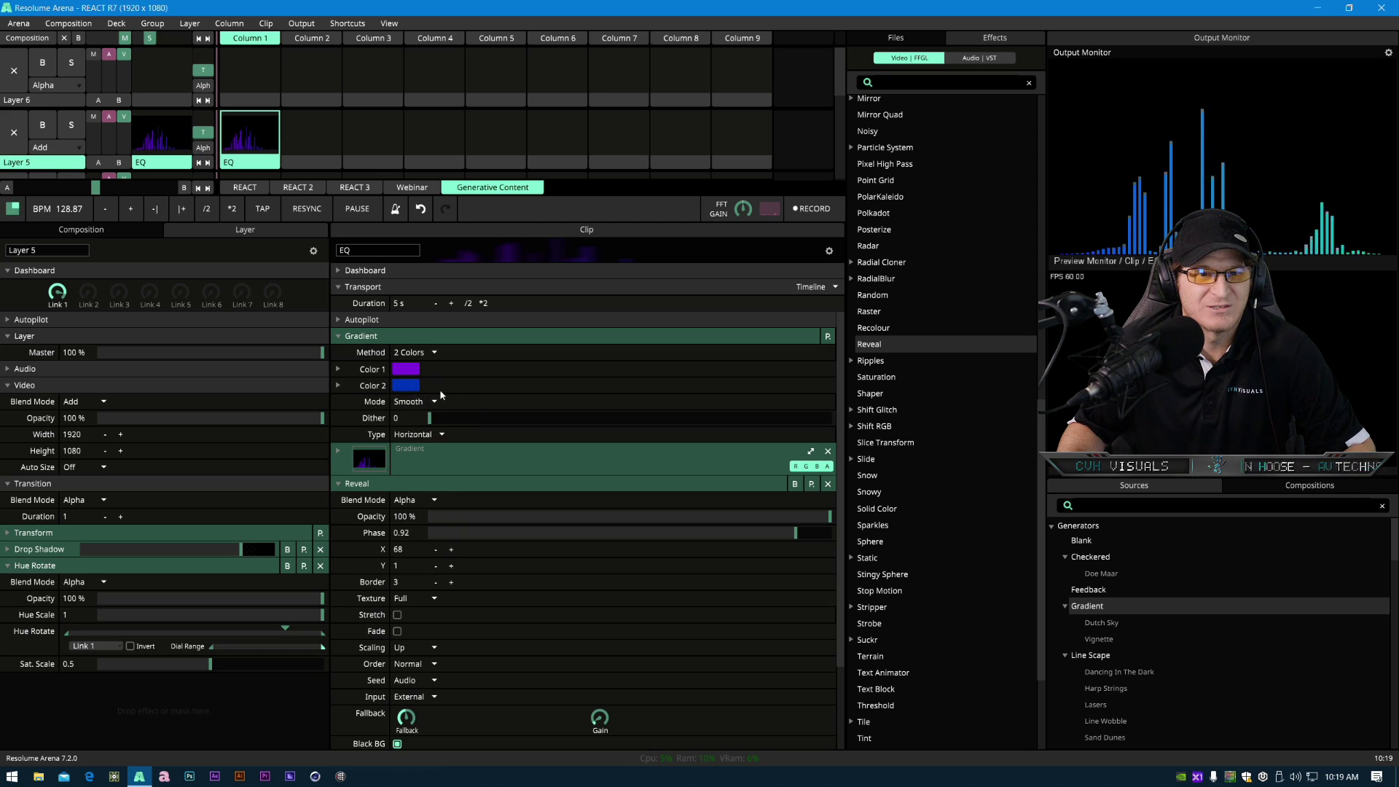
click(442, 435)
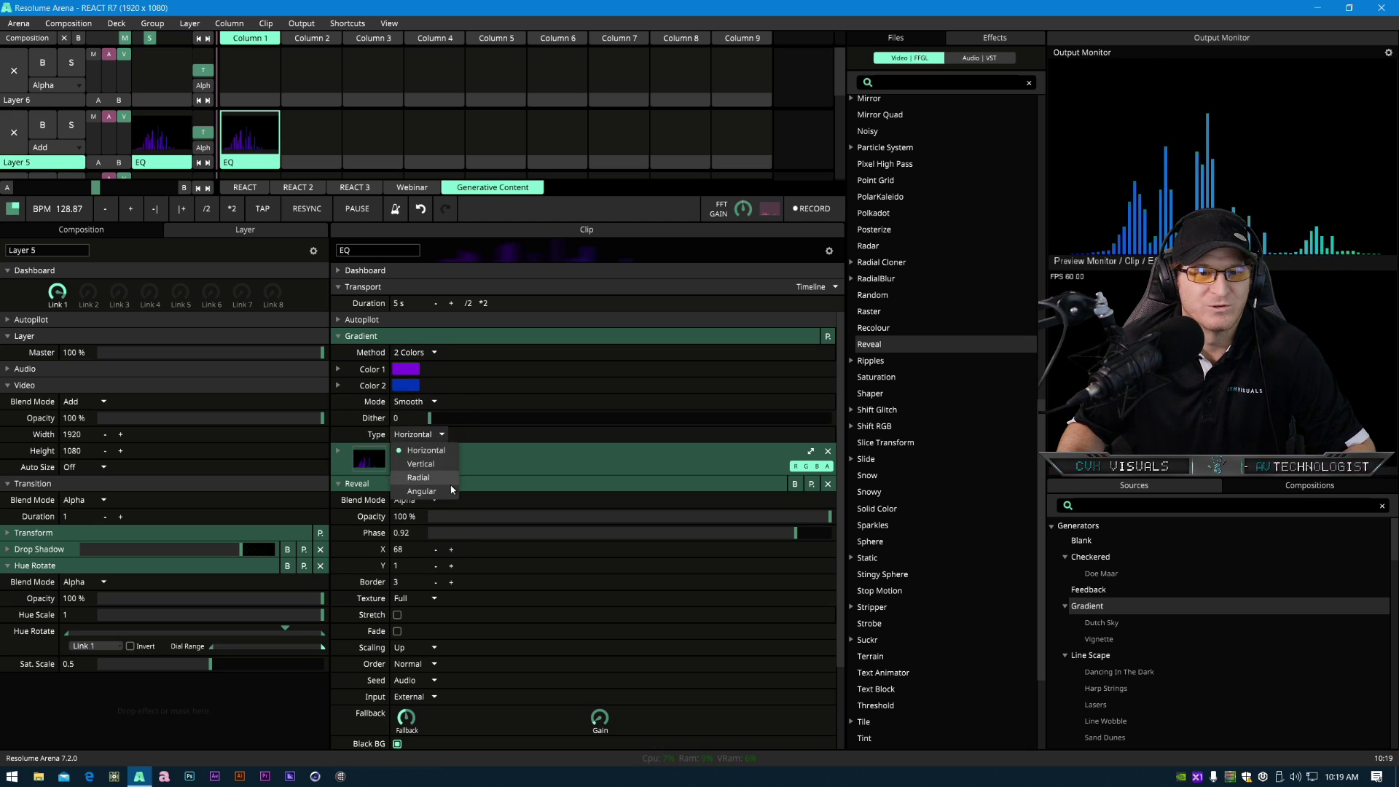
click(438, 480)
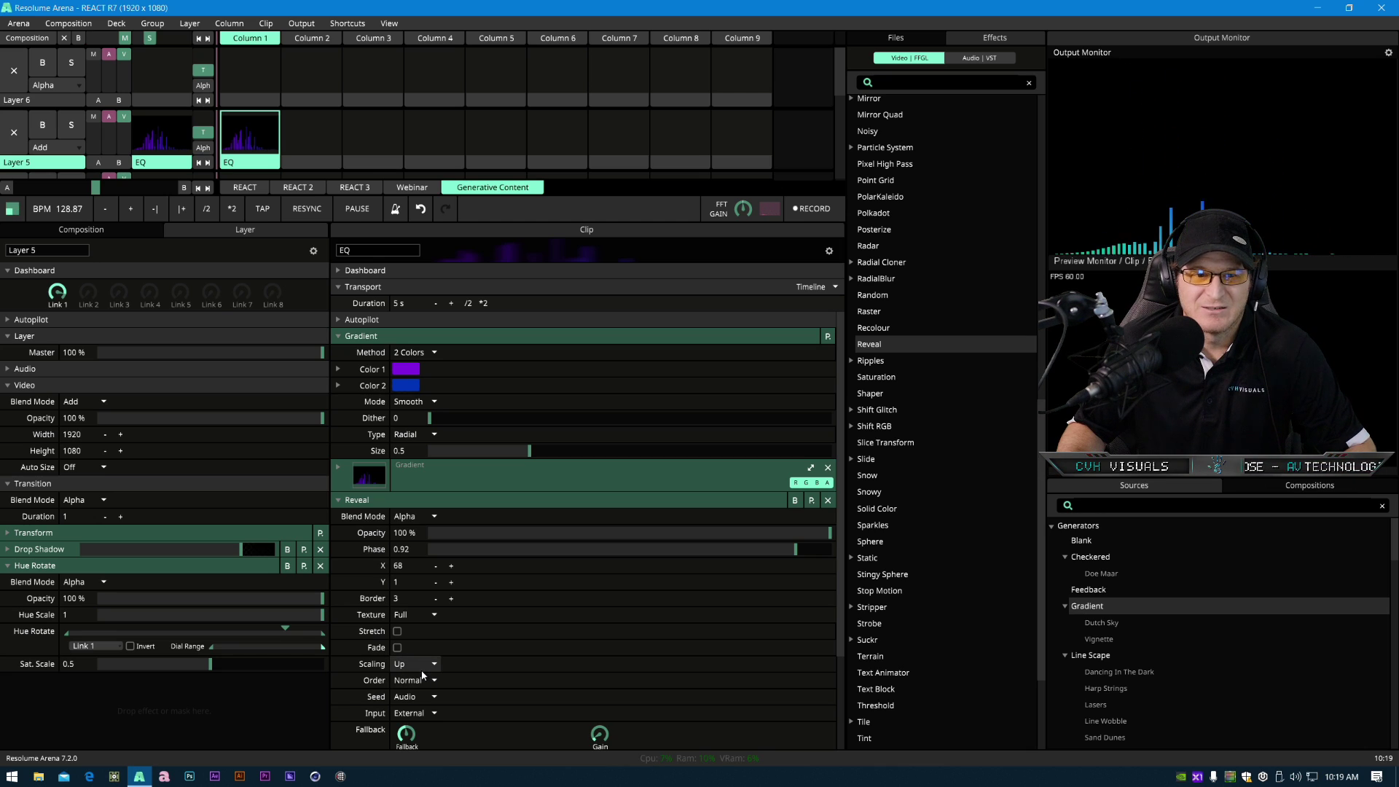
- Switch the Gradient Method to Palette and set its Type to Vertical
click(435, 353)
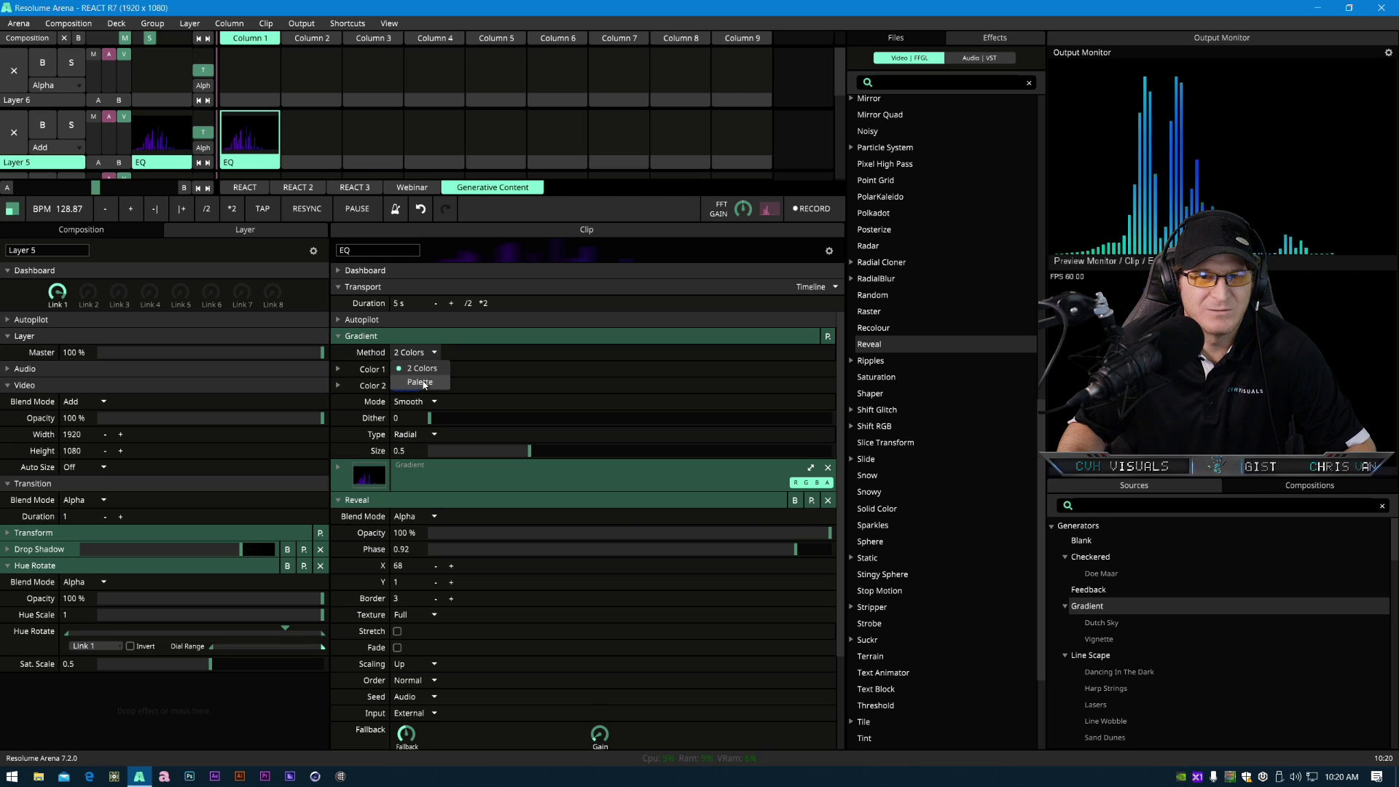
click(421, 382)
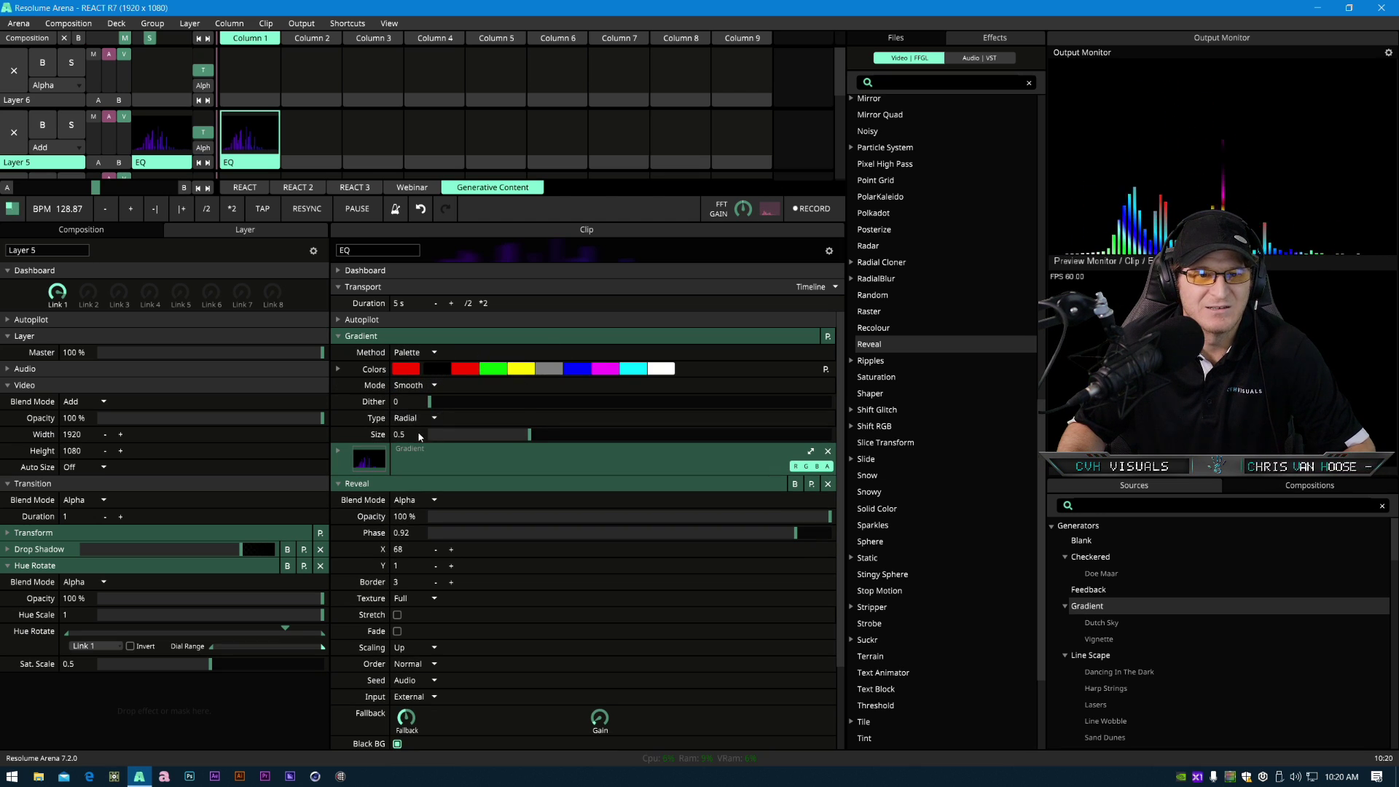
click(435, 417)
click(434, 447)
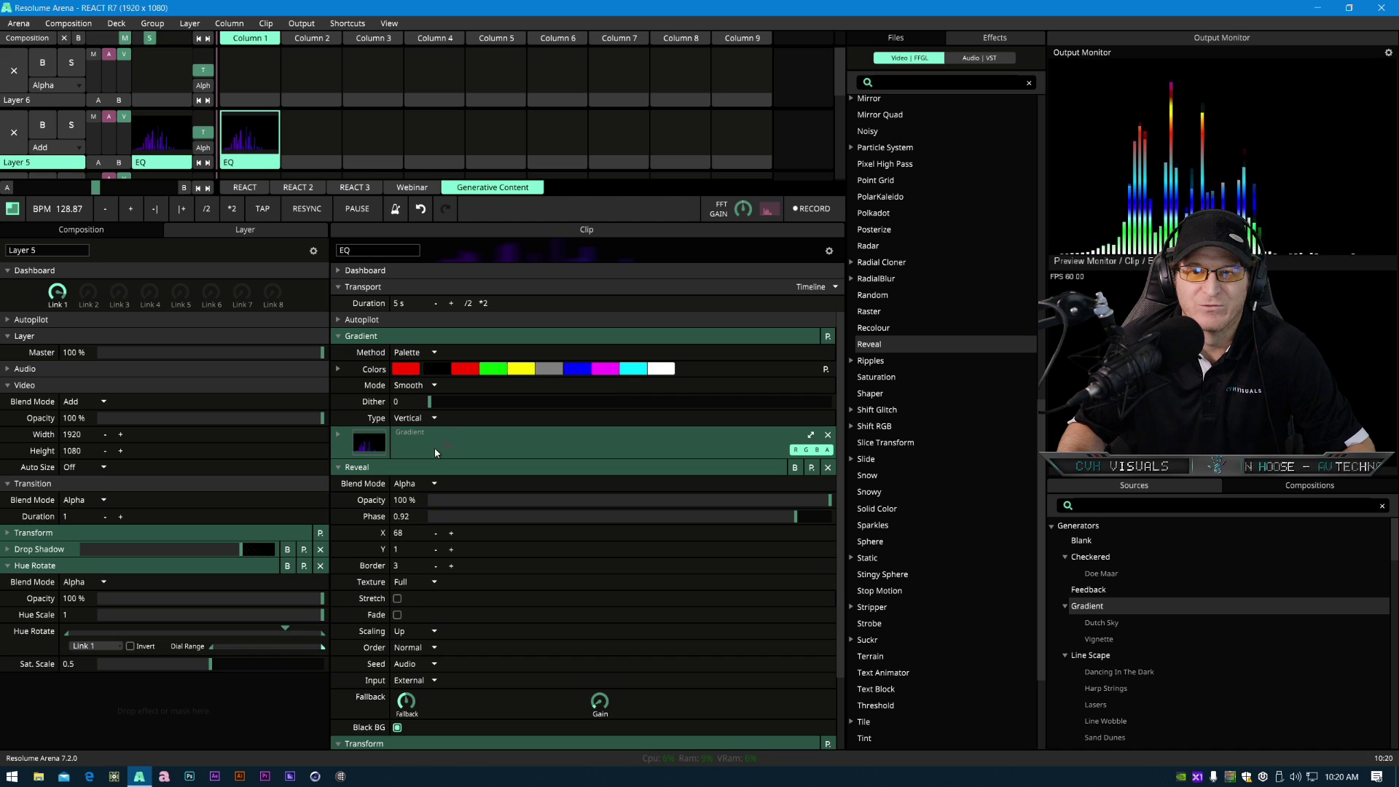
- Apply the HD Bars palette preset to the Gradient and set its Mode to Stepped
click(825, 370)
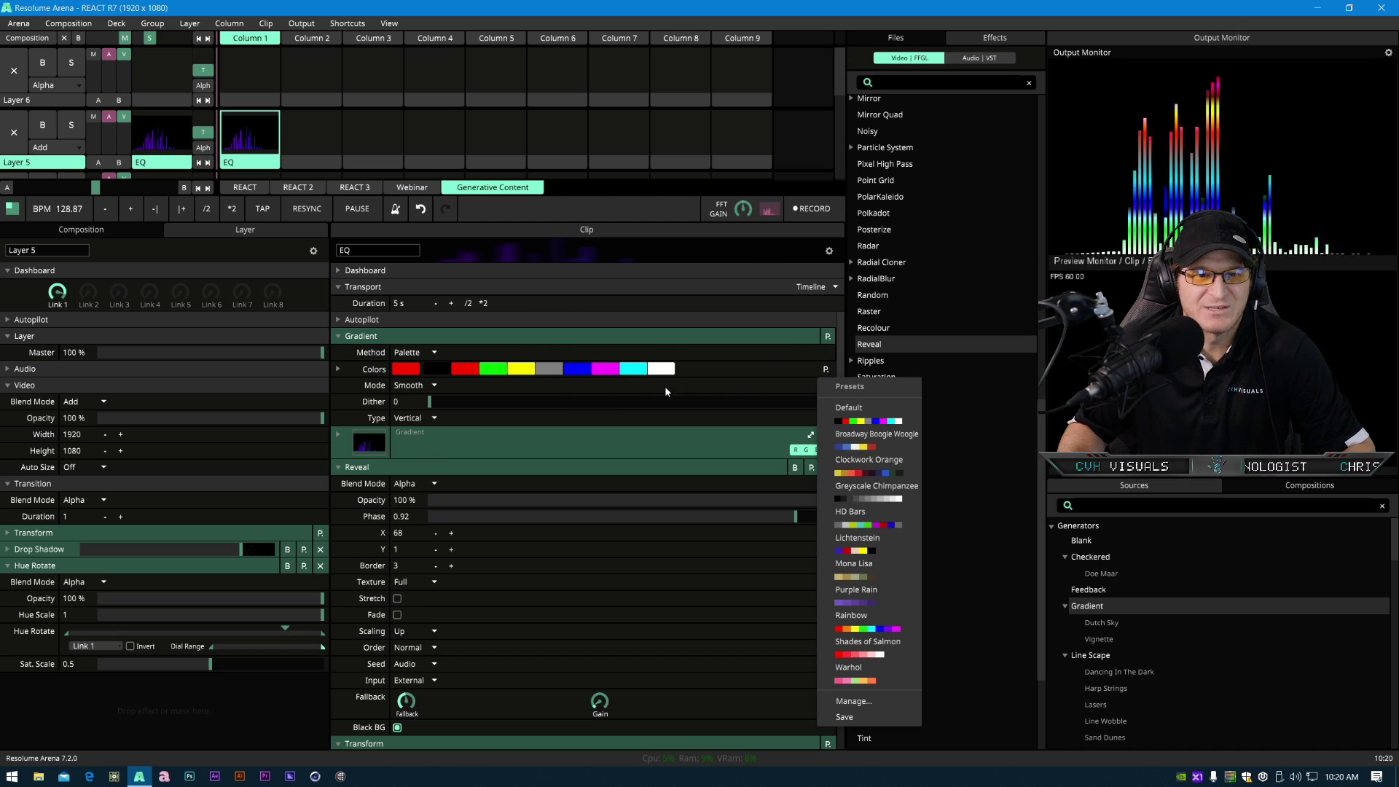
click(749, 376)
click(825, 370)
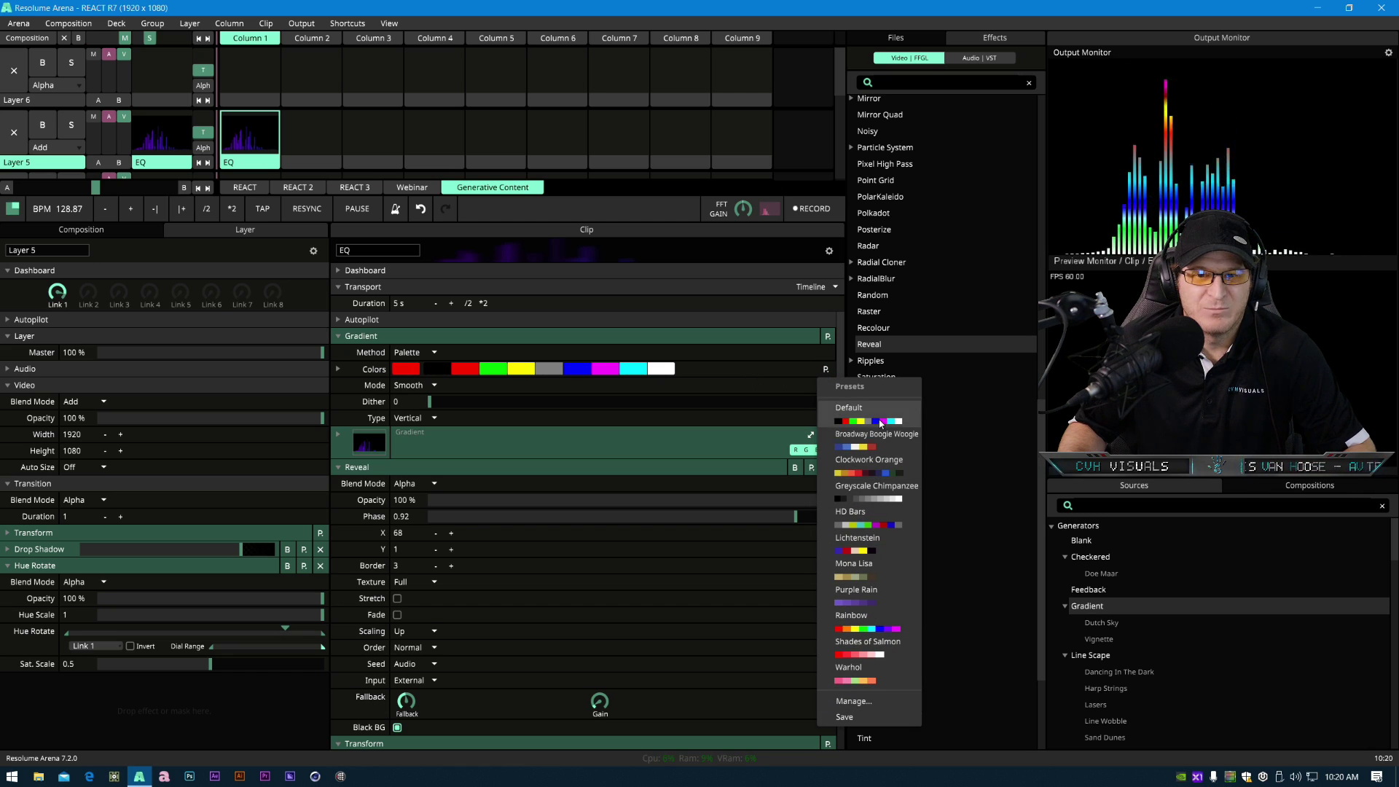
click(869, 514)
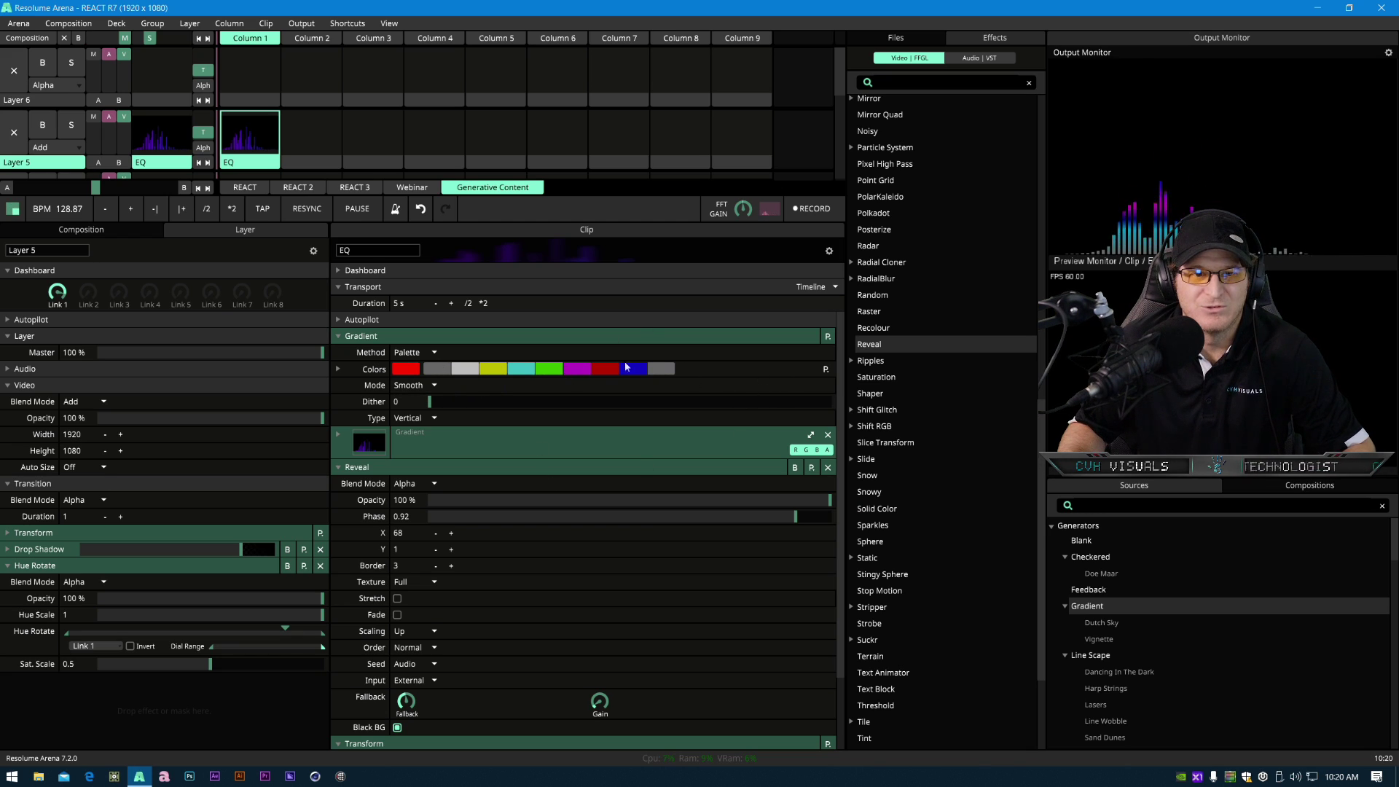
click(432, 386)
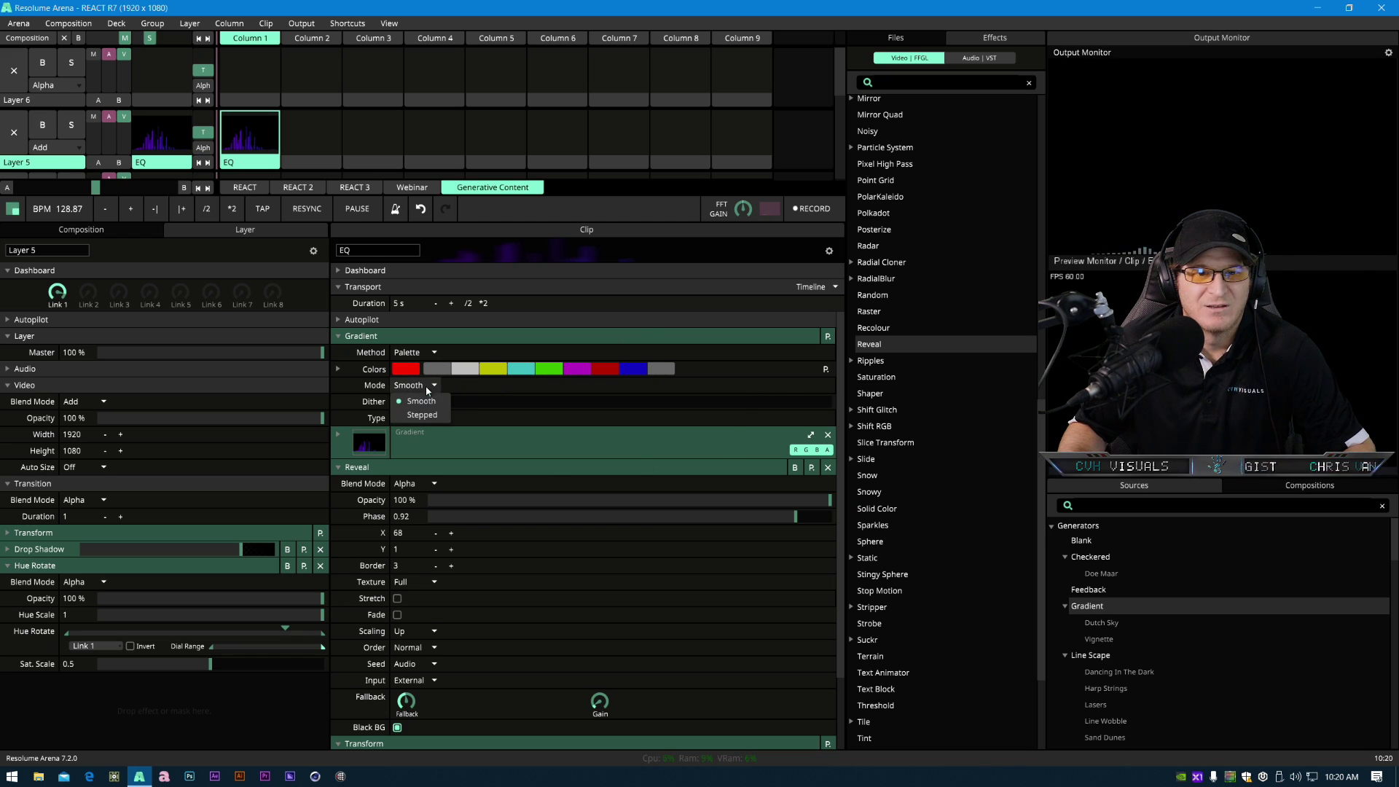
click(429, 415)
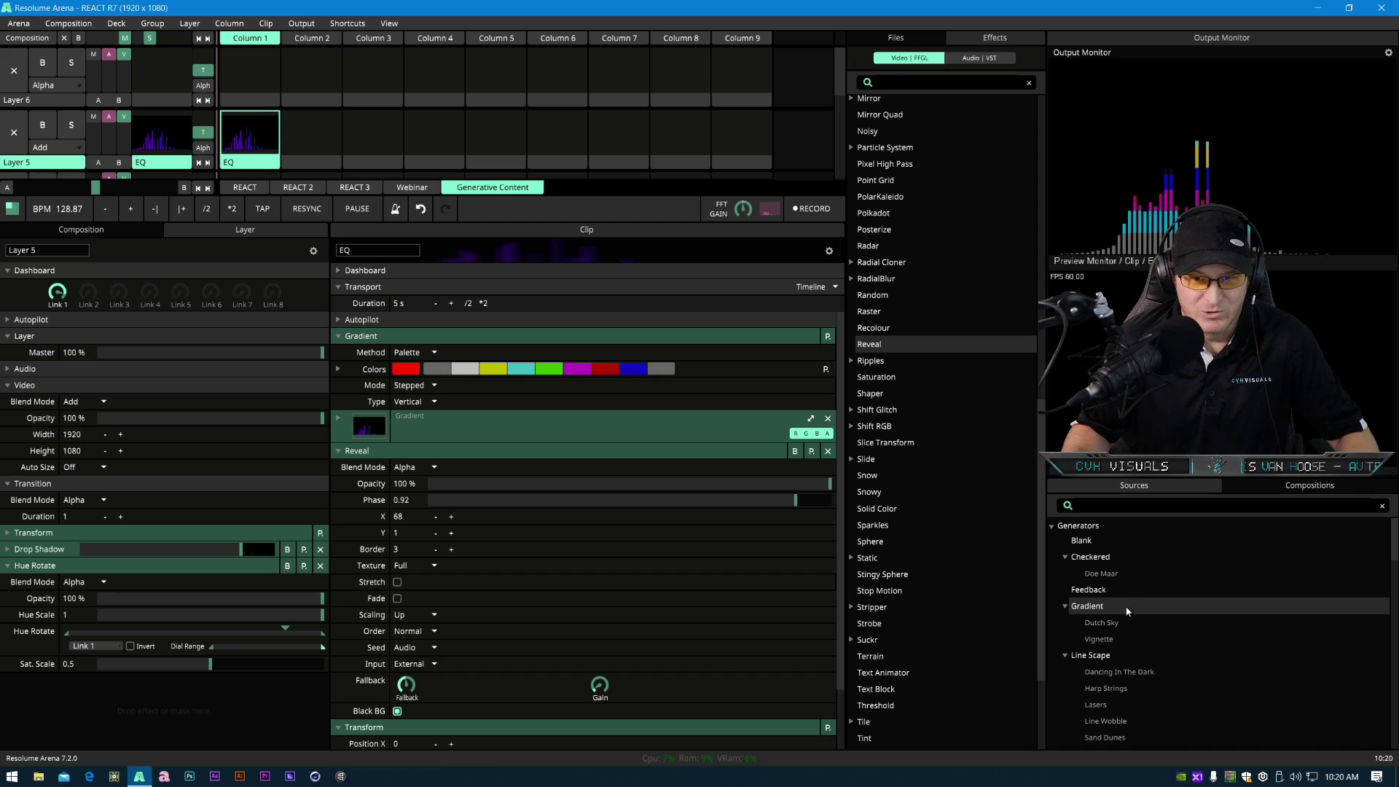
- Add a Gradient generator clip to layer 5 in the slot beside the EQ clip
drag(1133, 614, 316, 131)
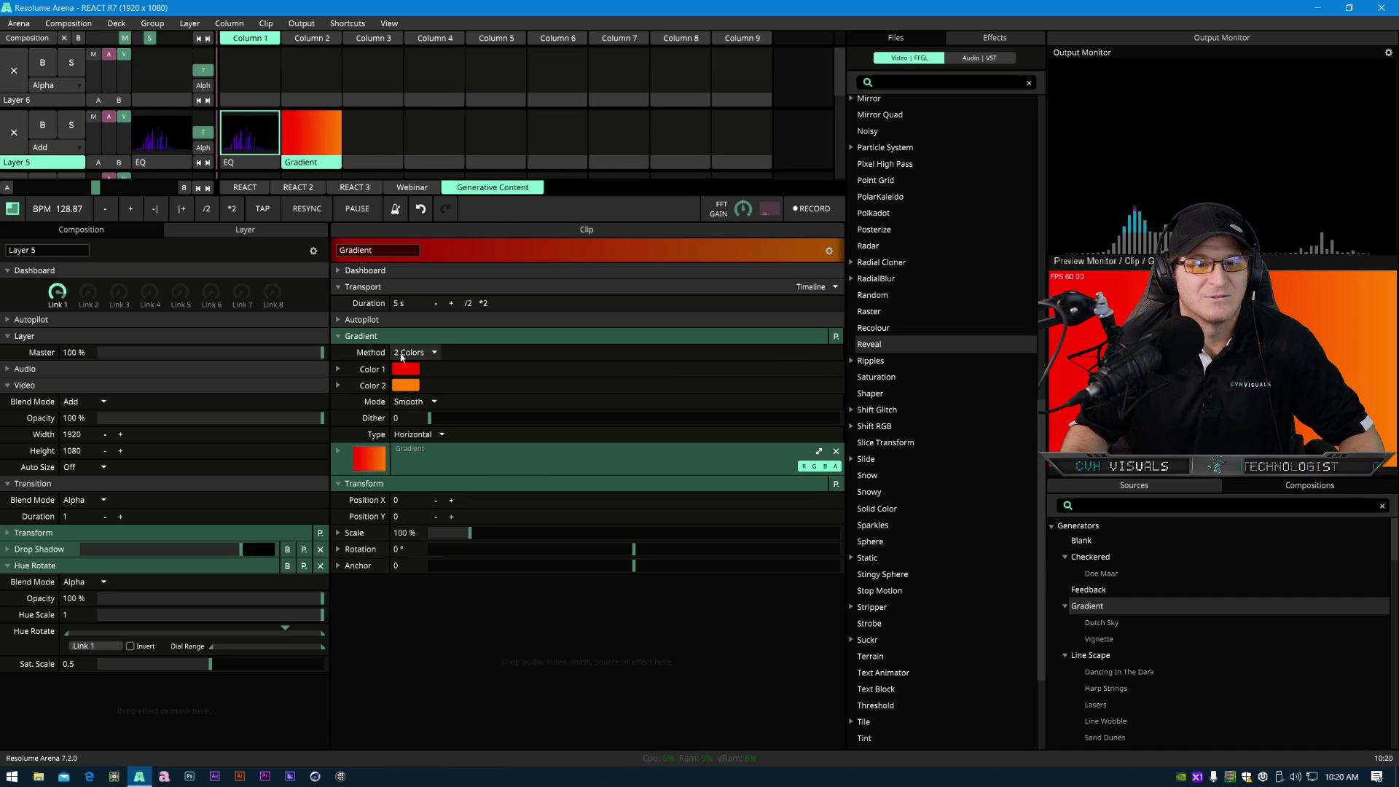
click(836, 336)
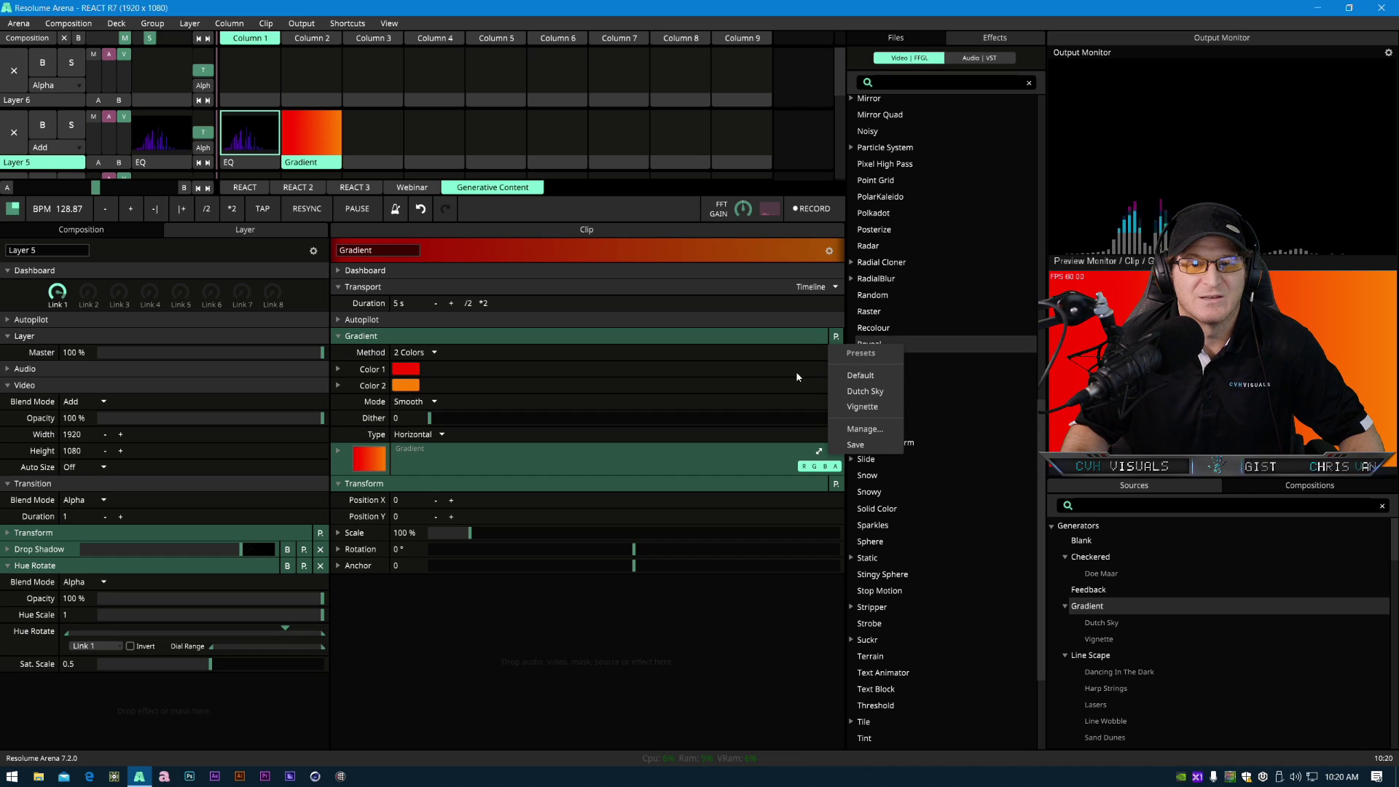
click(729, 403)
click(708, 375)
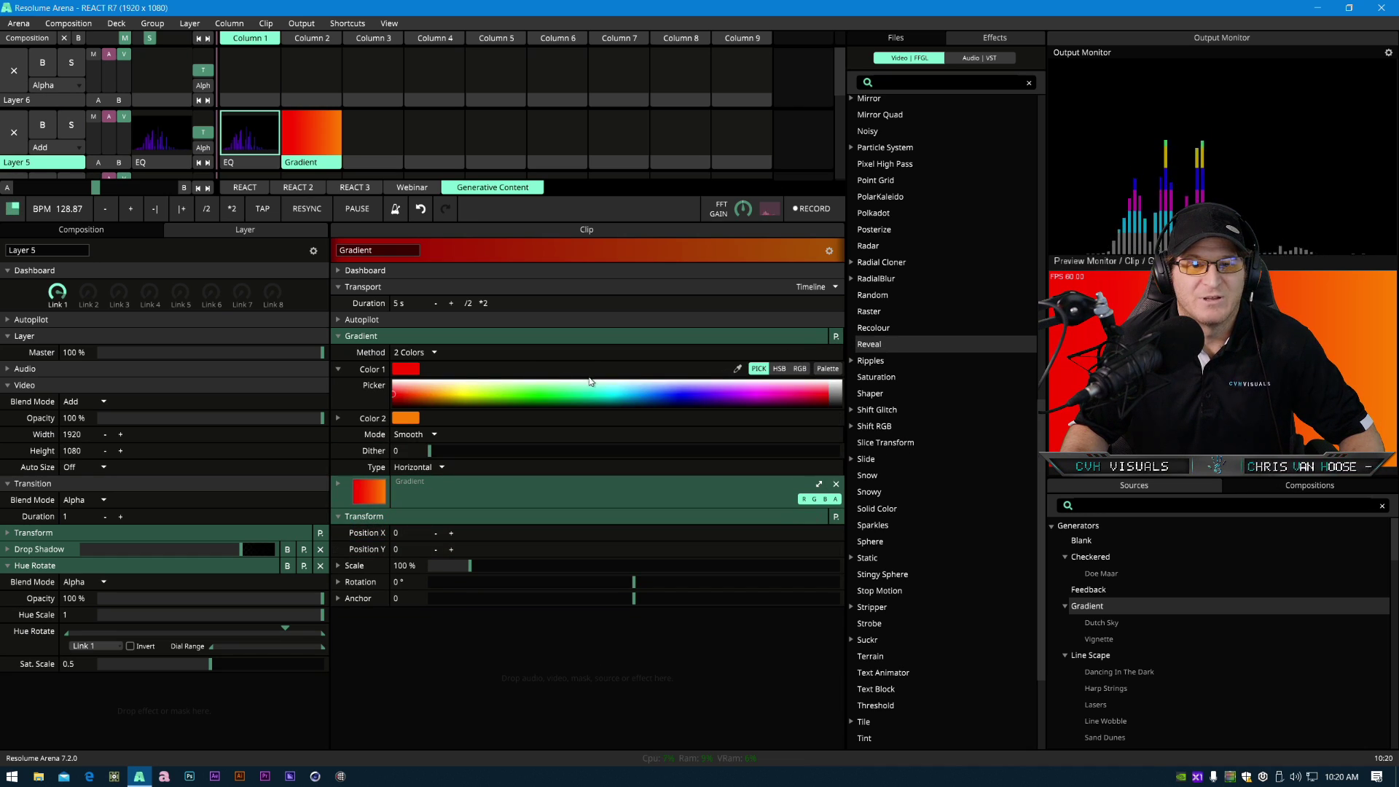
- Switch the new Gradient clip's Method to Palette and apply the HD Bars palette preset
click(414, 352)
click(425, 380)
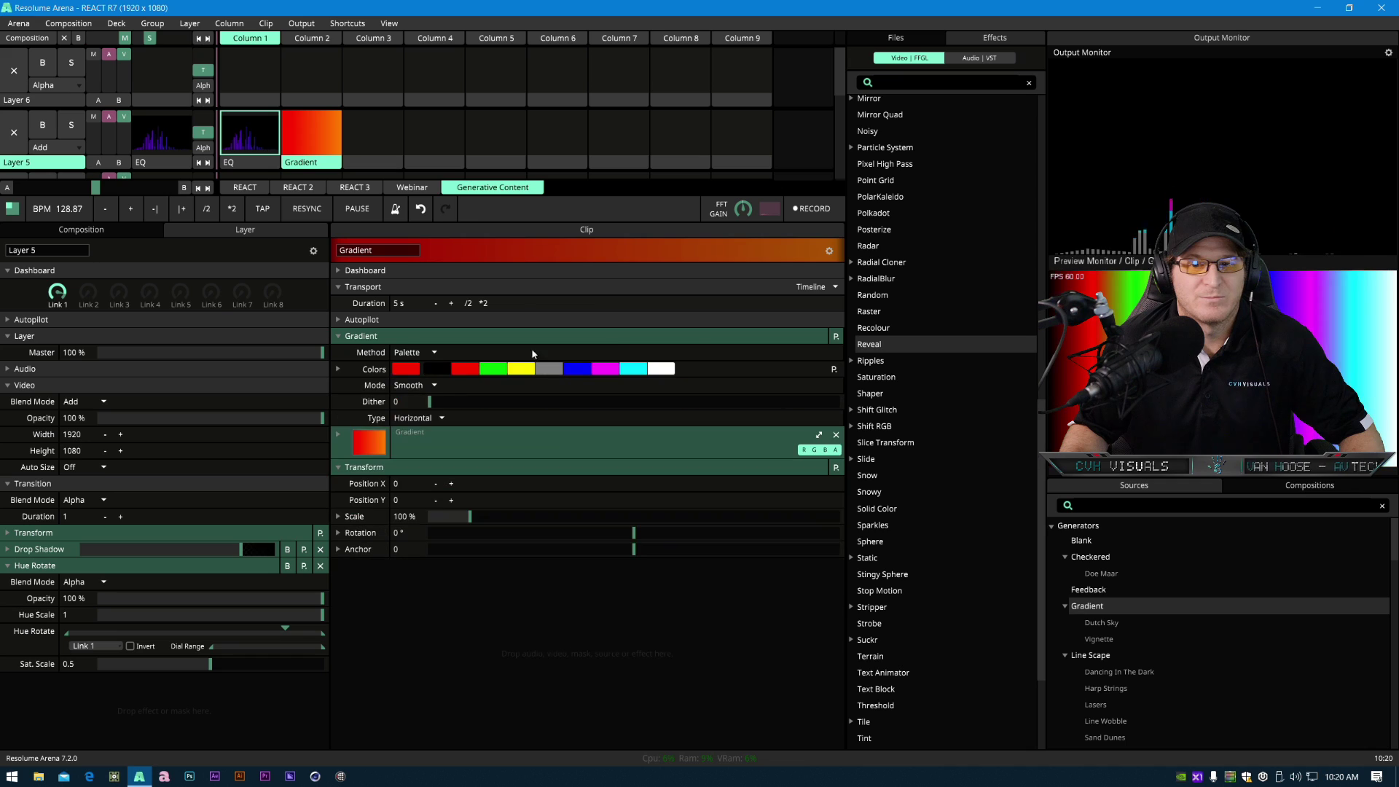
click(833, 369)
click(889, 516)
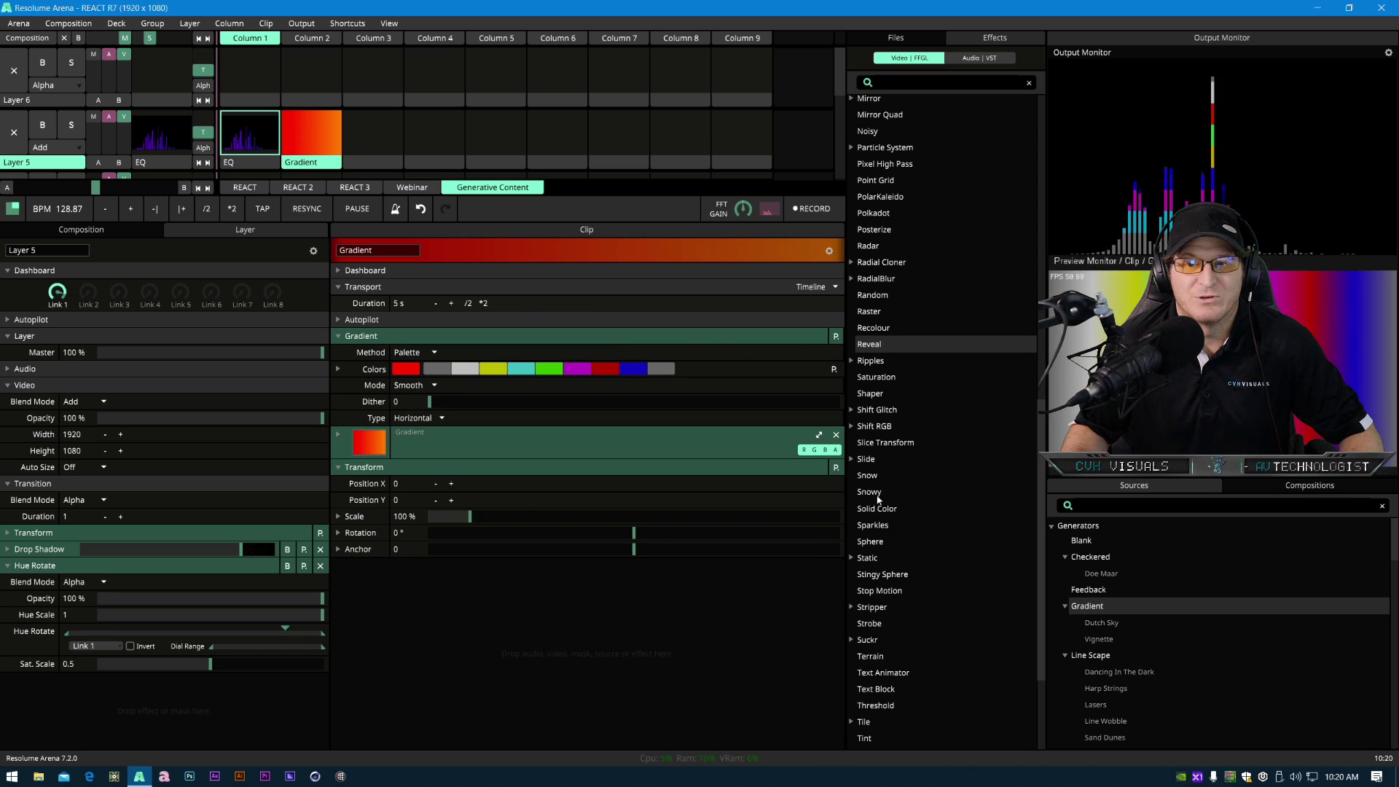
- Set the new Gradient clip's Mode to Stepped, launch the clip, and set its Type to Vertical
click(430, 385)
click(424, 414)
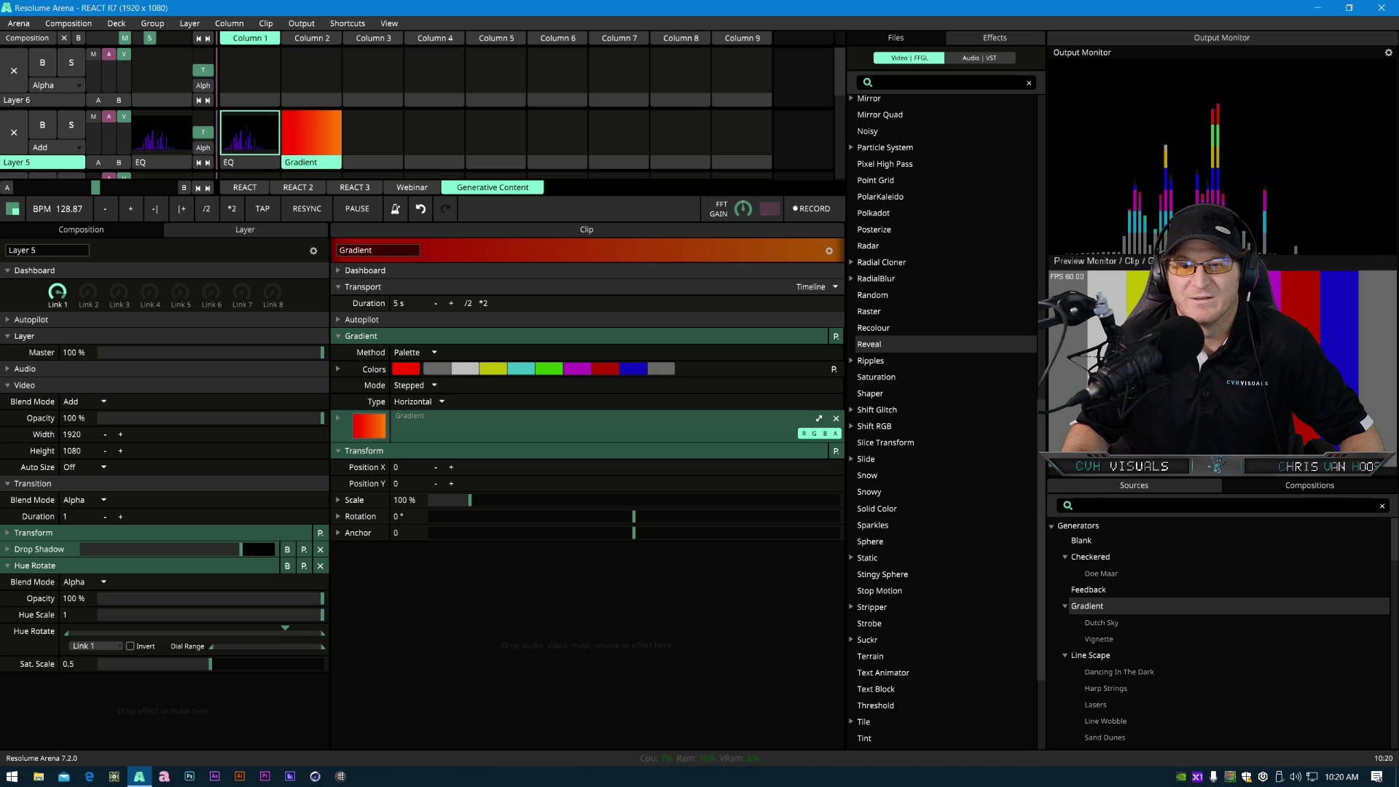
click(315, 151)
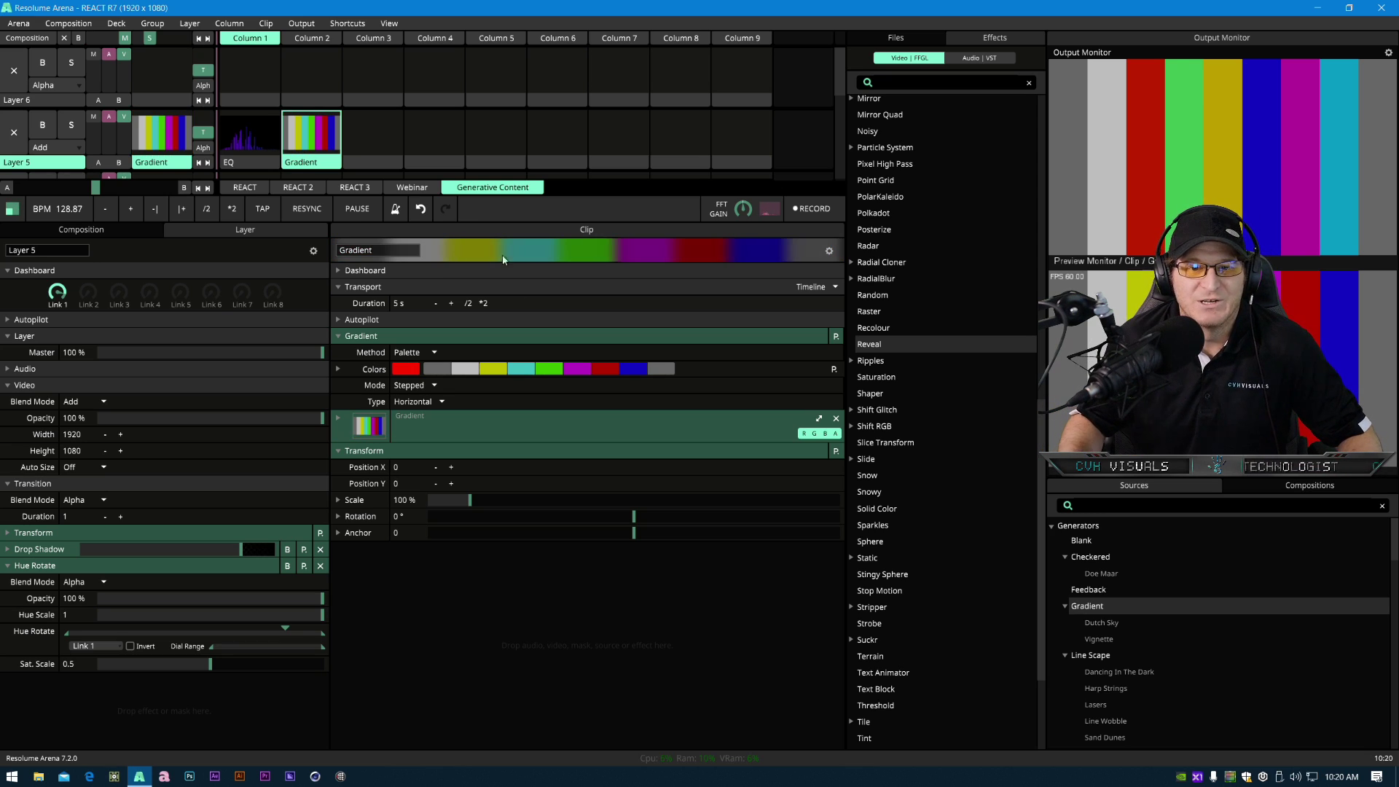
click(412, 401)
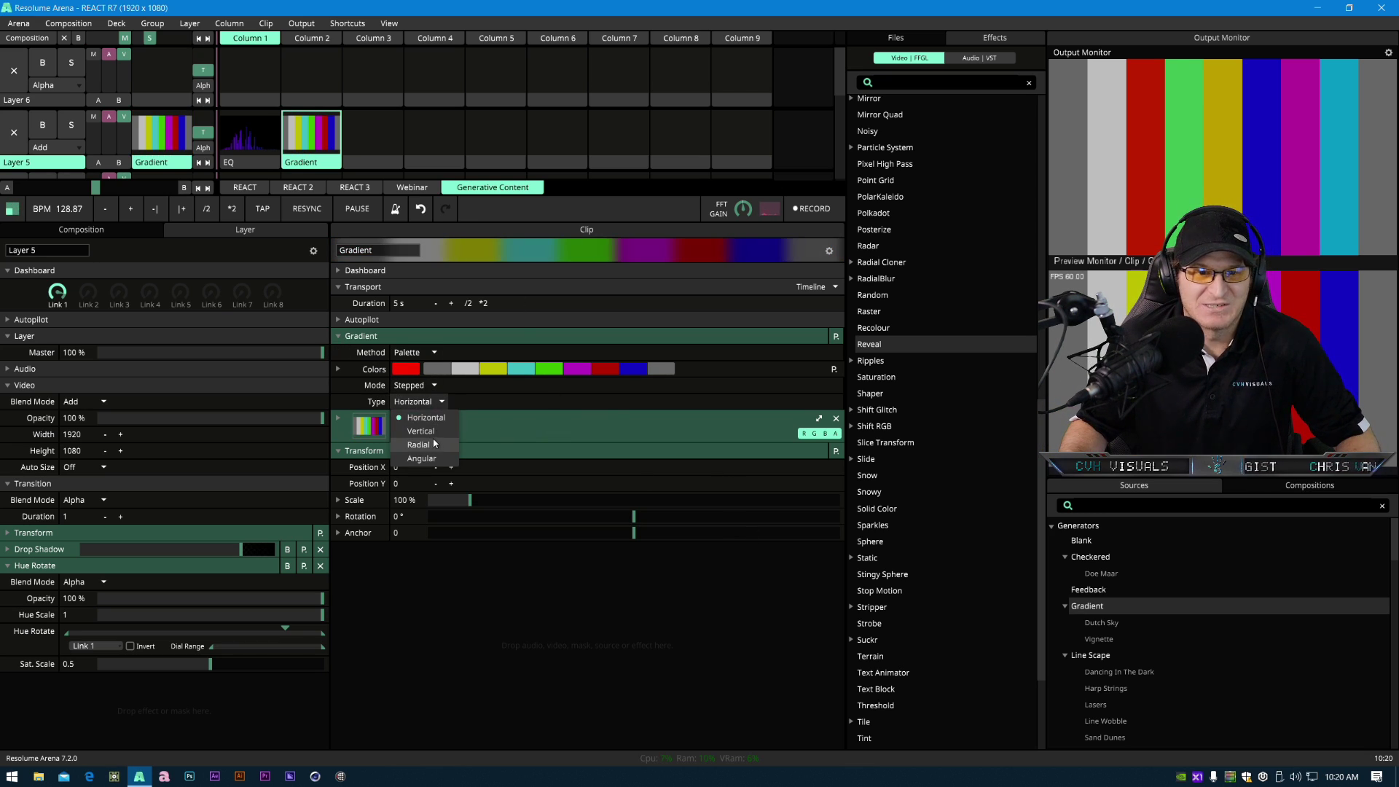
click(423, 427)
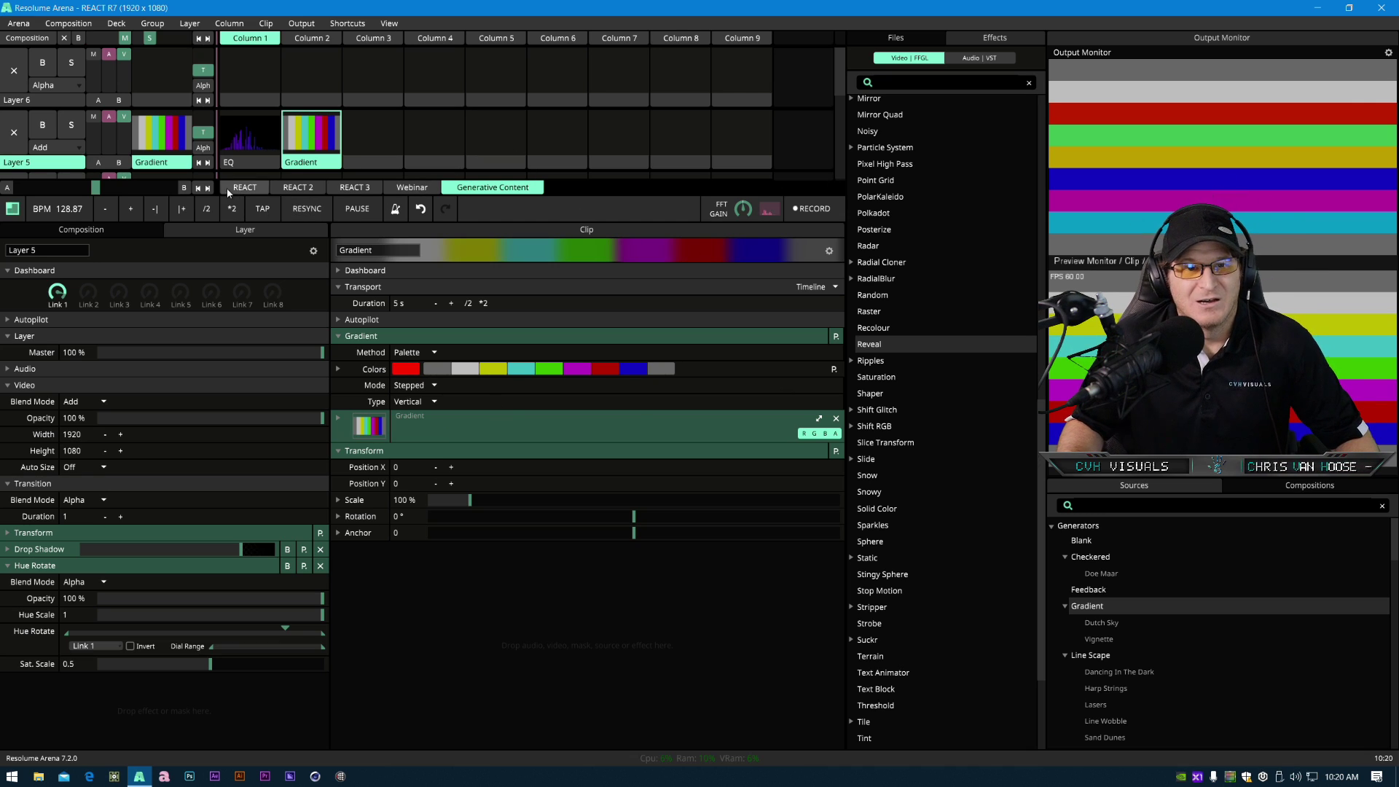
- Return to the EQ clip and turn on Stretch in its Reveal effect
click(249, 130)
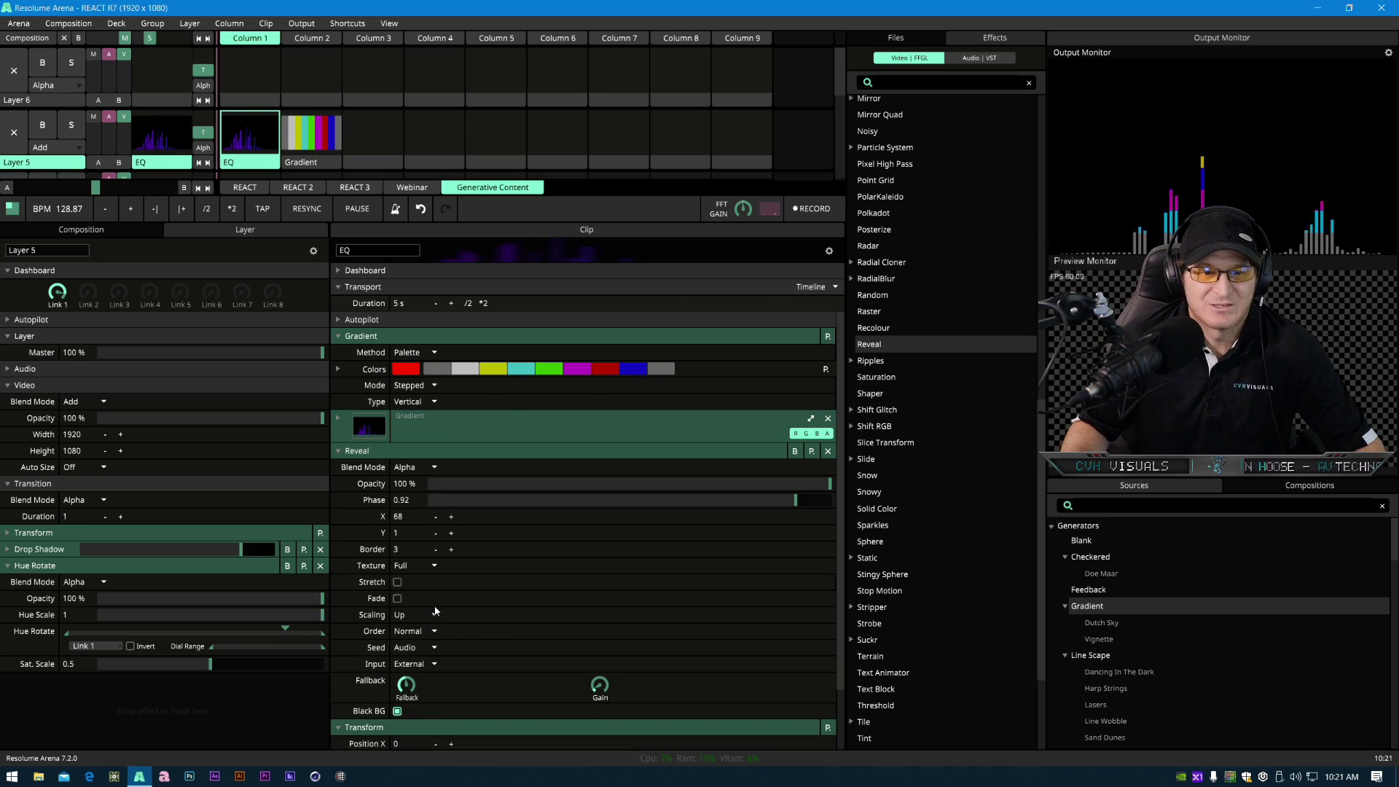
click(397, 582)
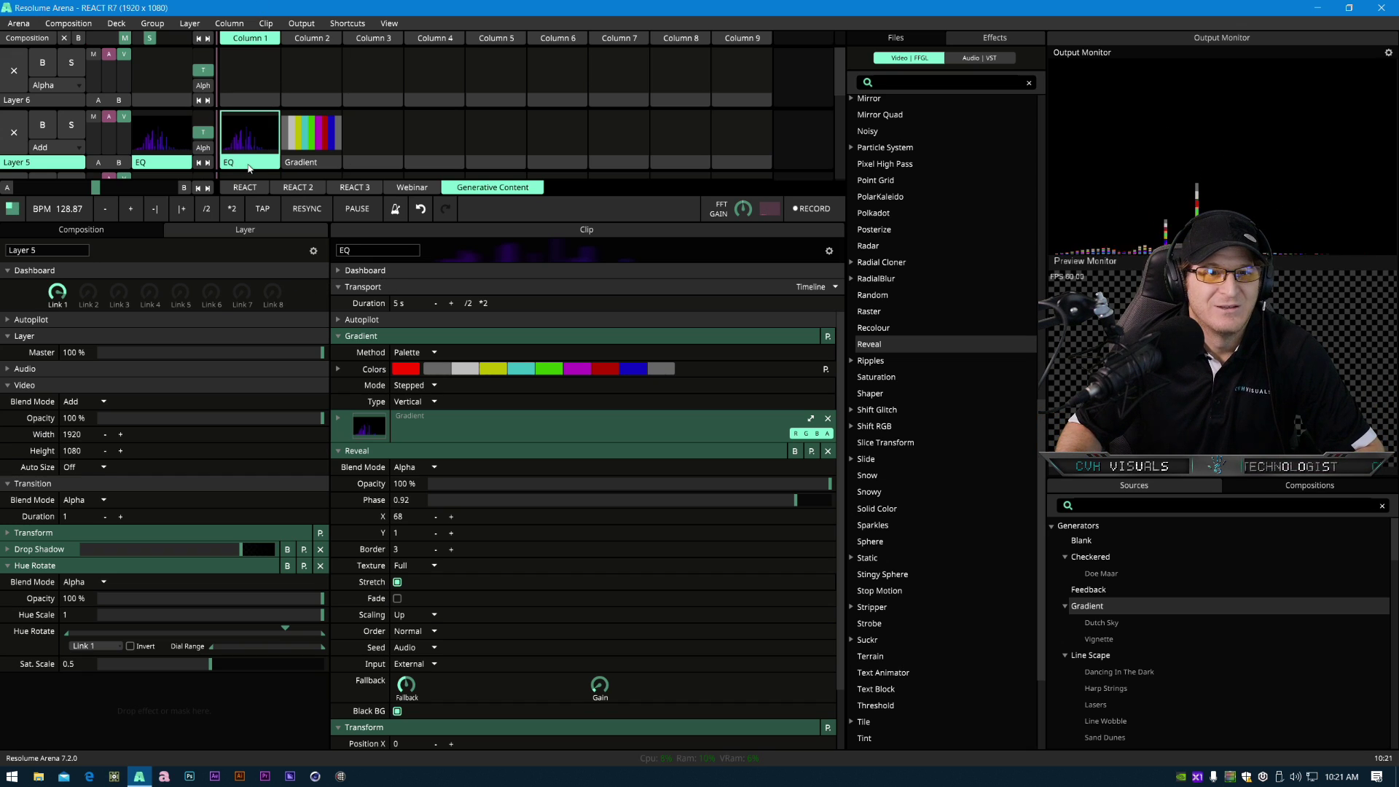
- Enlarge the deck area and review the Gradient clip before returning to the EQ clip
drag(576, 195, 561, 317)
click(300, 167)
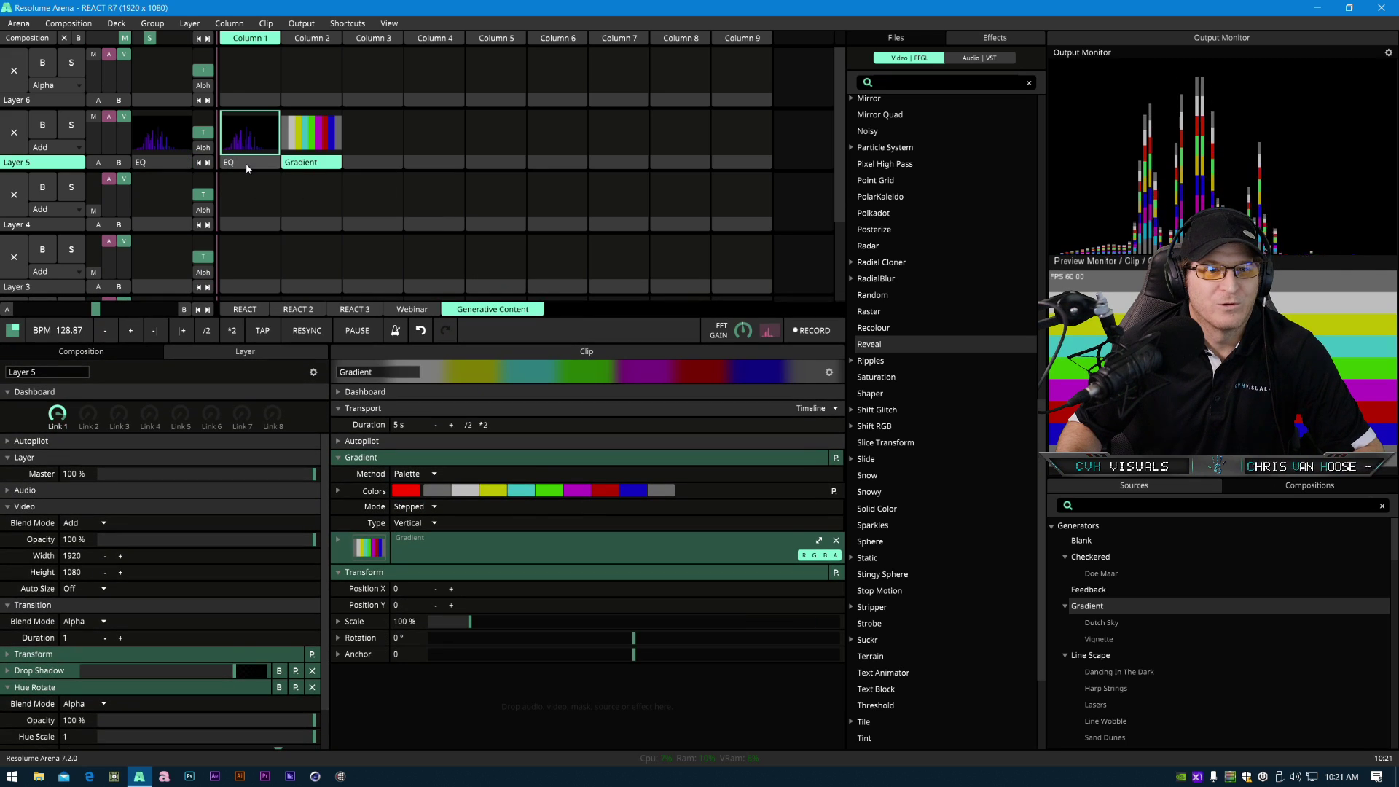
click(245, 171)
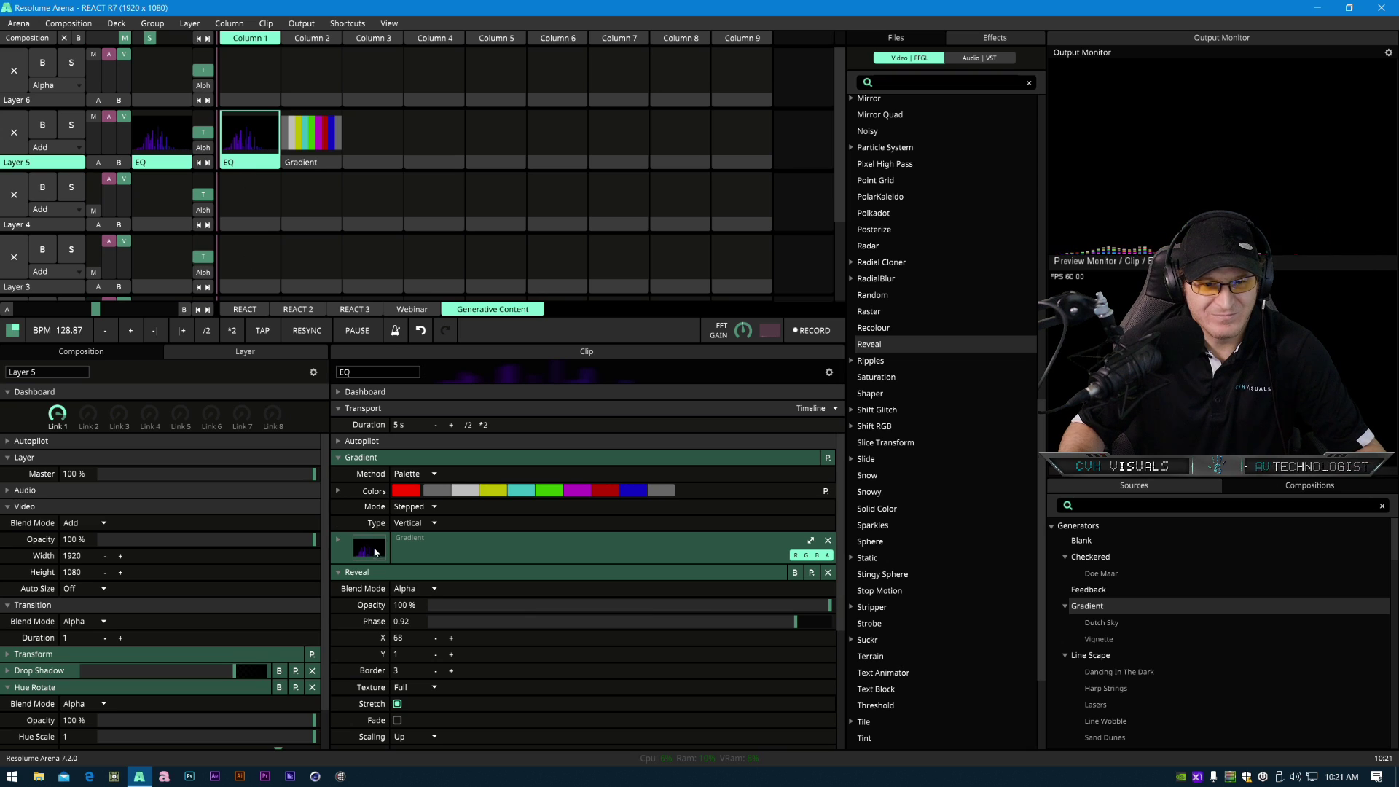
click(339, 572)
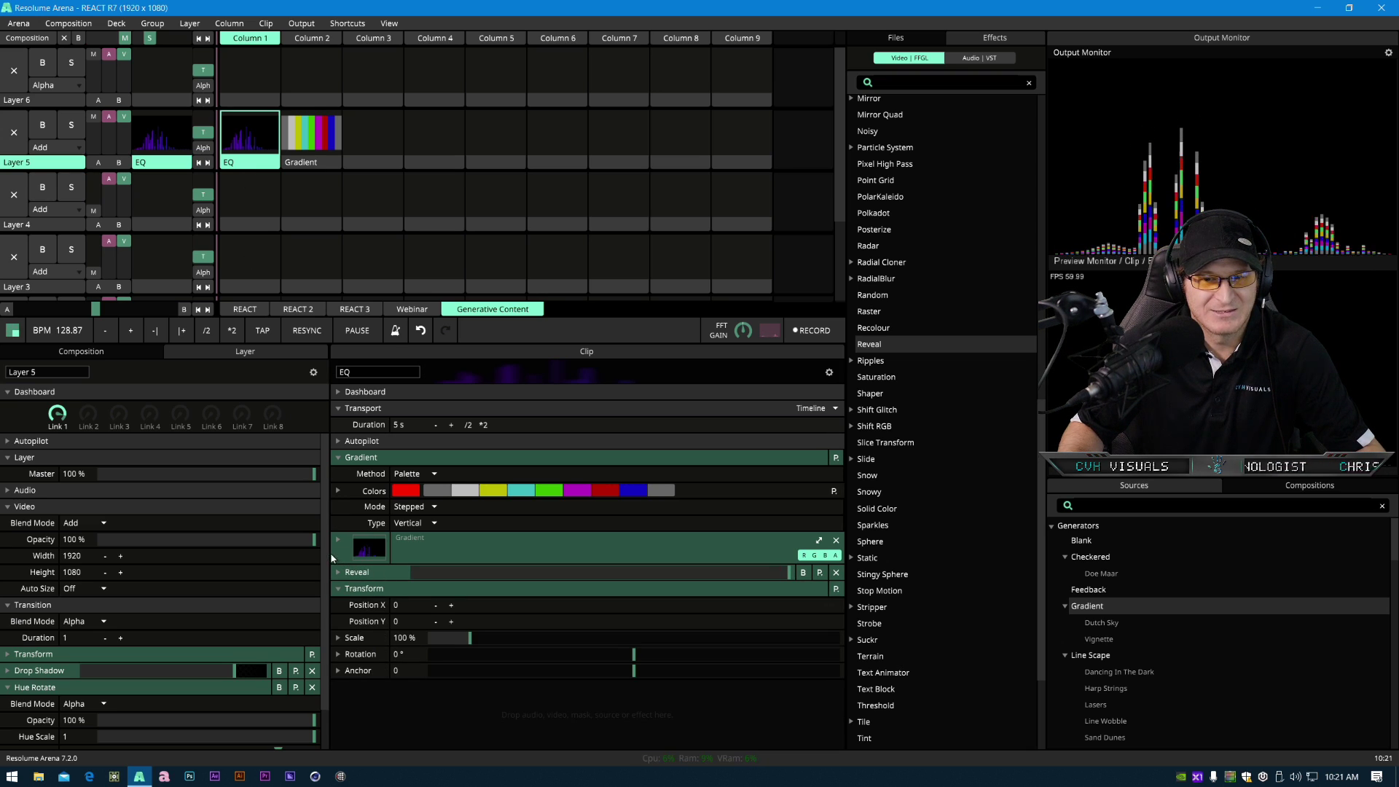
click(890, 42)
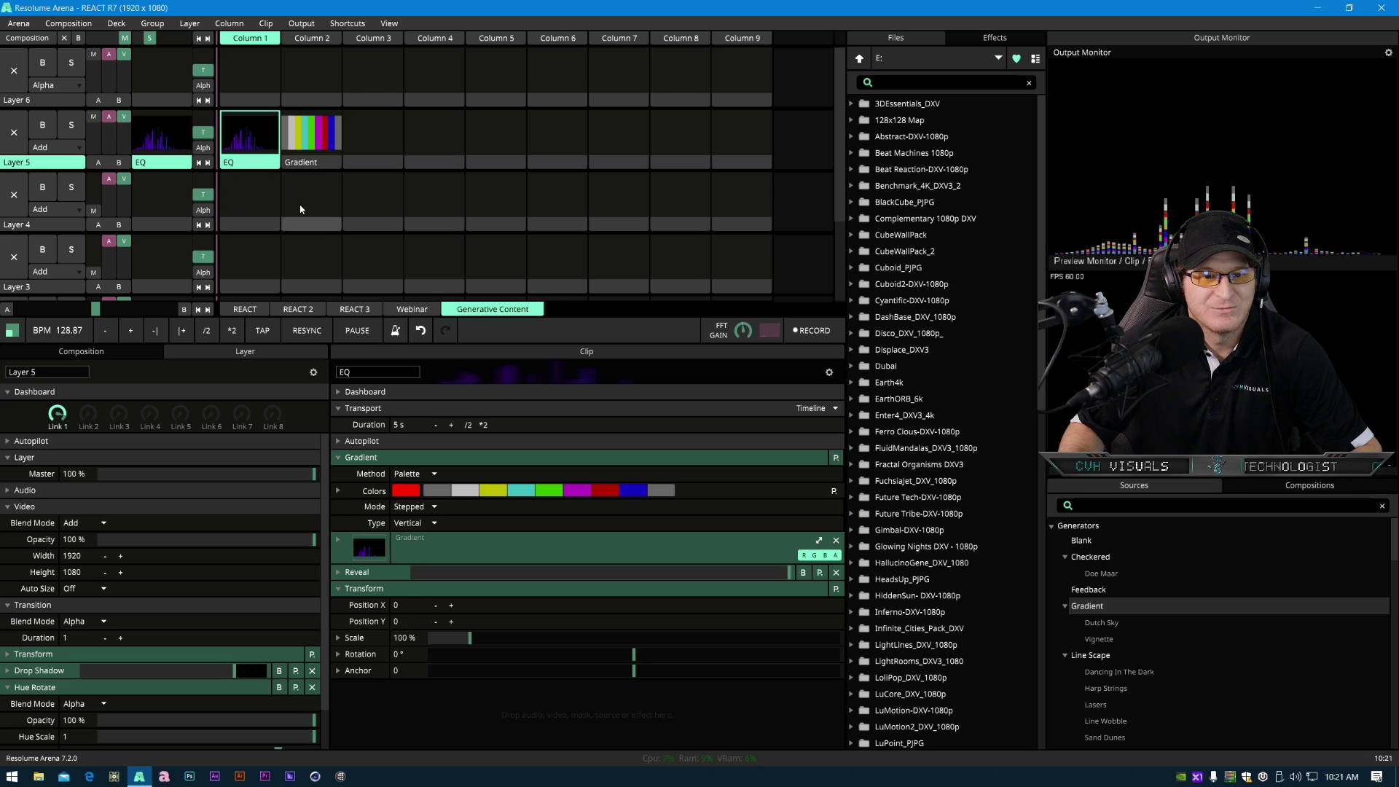
click(357, 572)
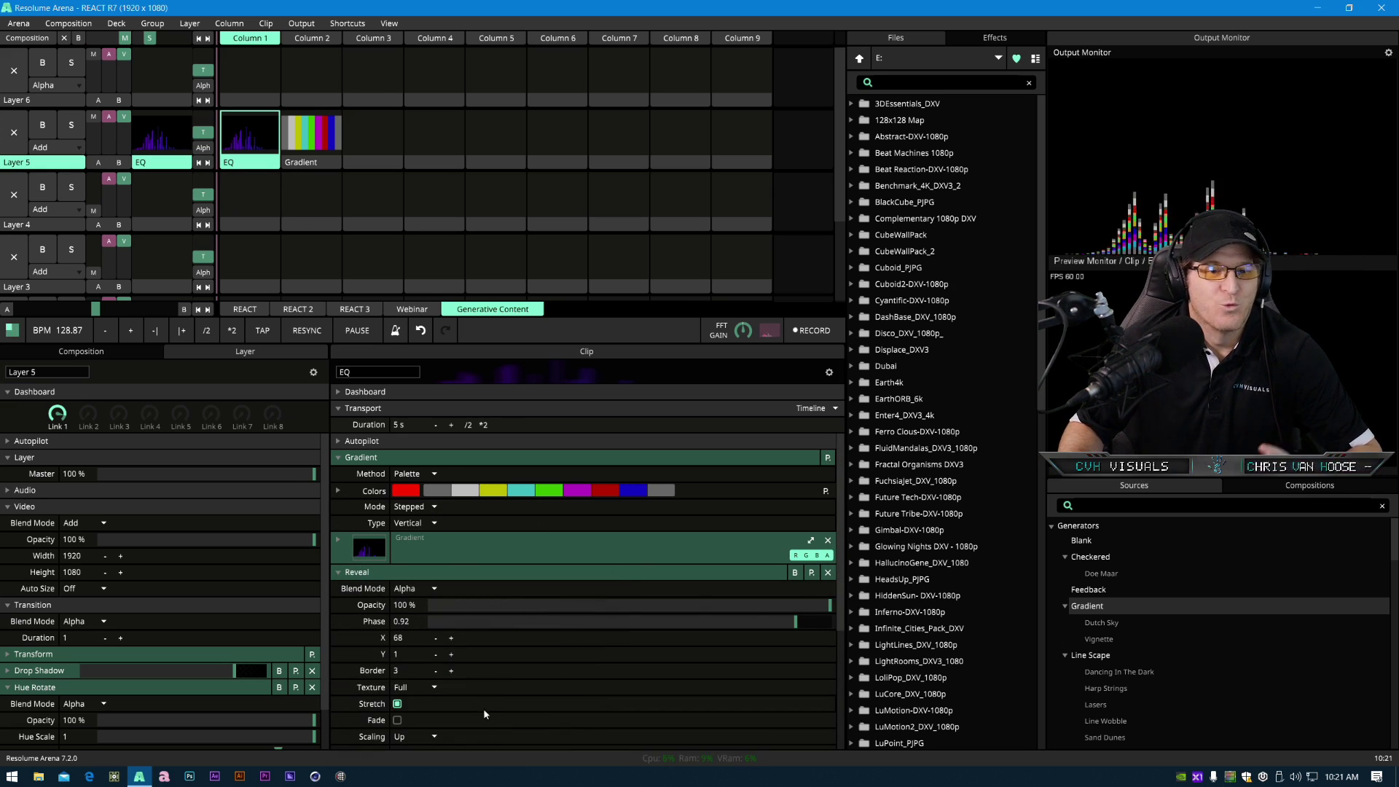
click(395, 571)
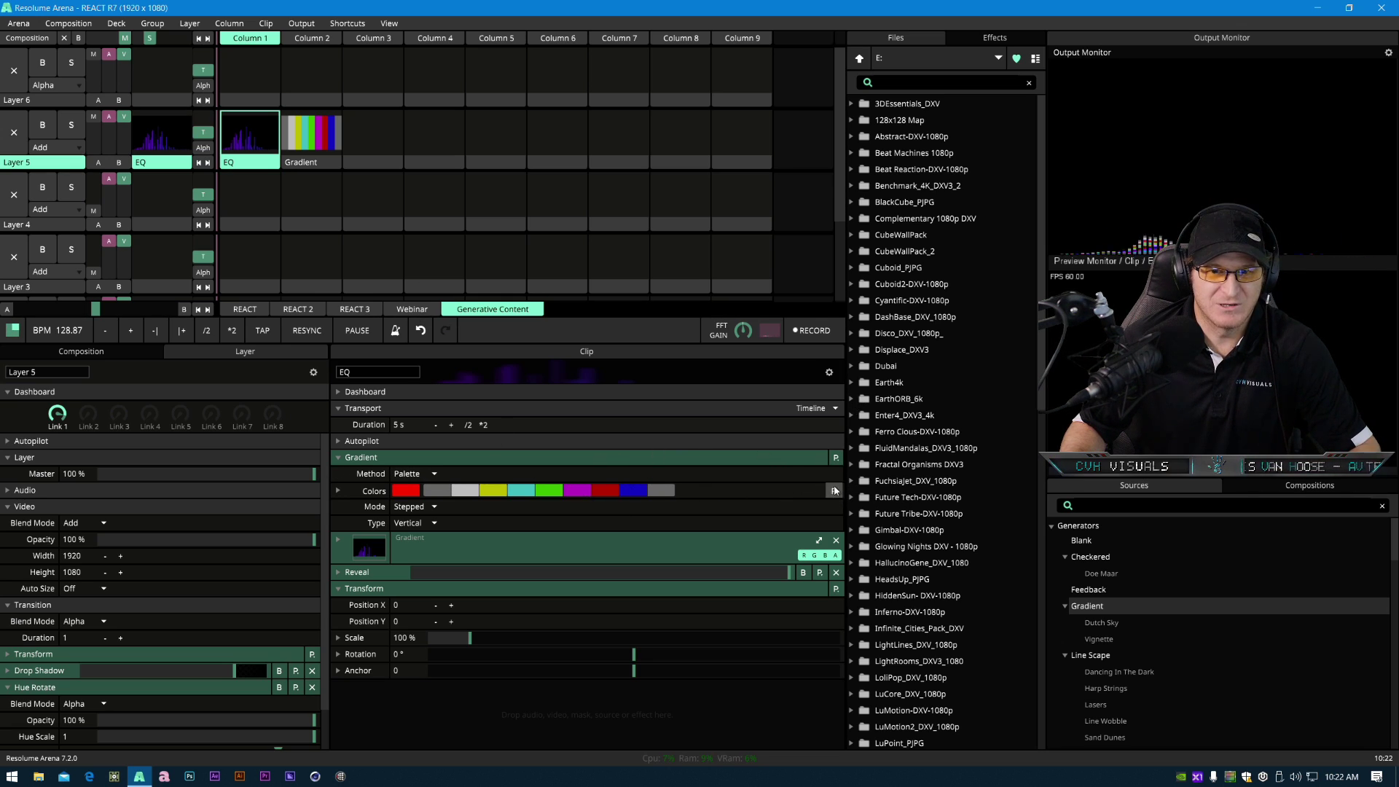
- Switch the EQ clip's Gradient Method to 2 Colors
click(431, 475)
click(410, 494)
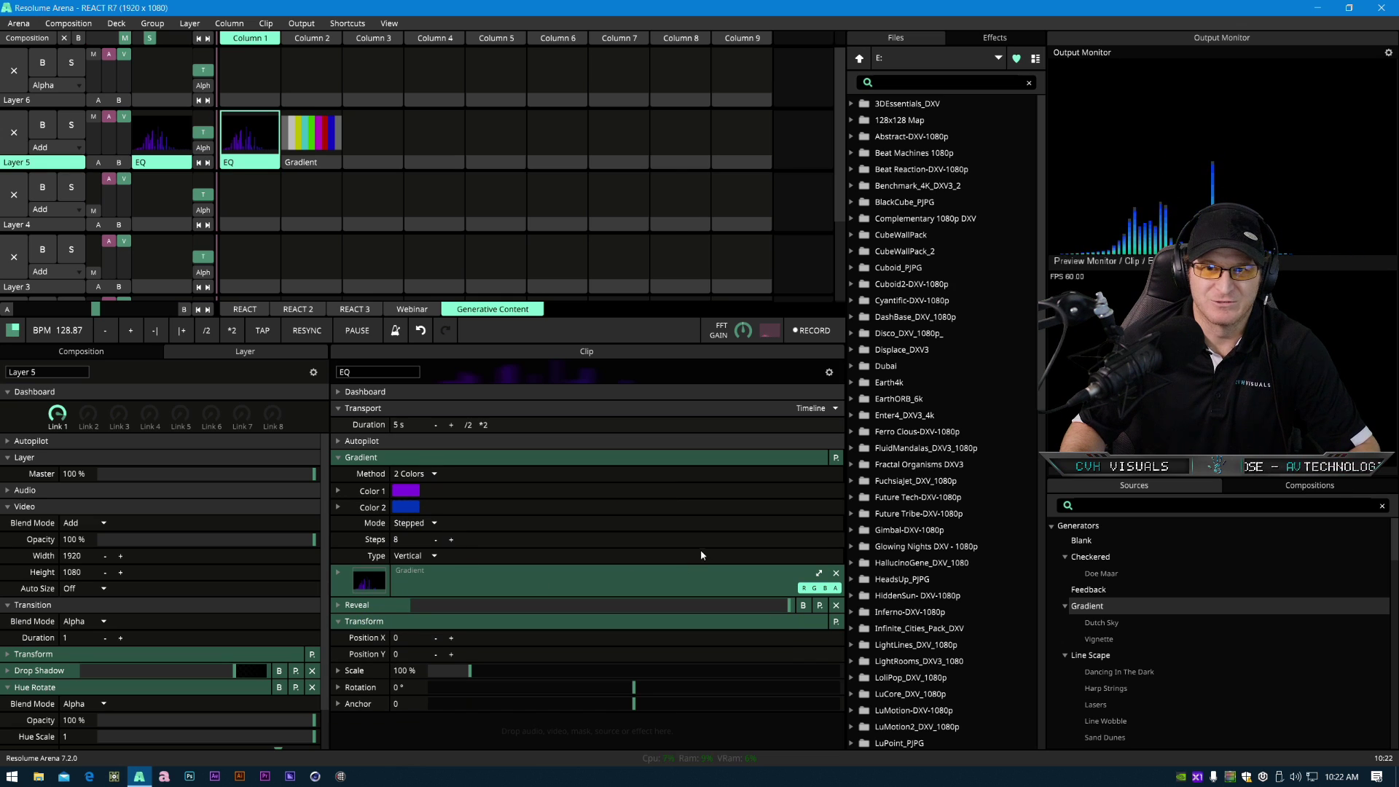
click(1088, 357)
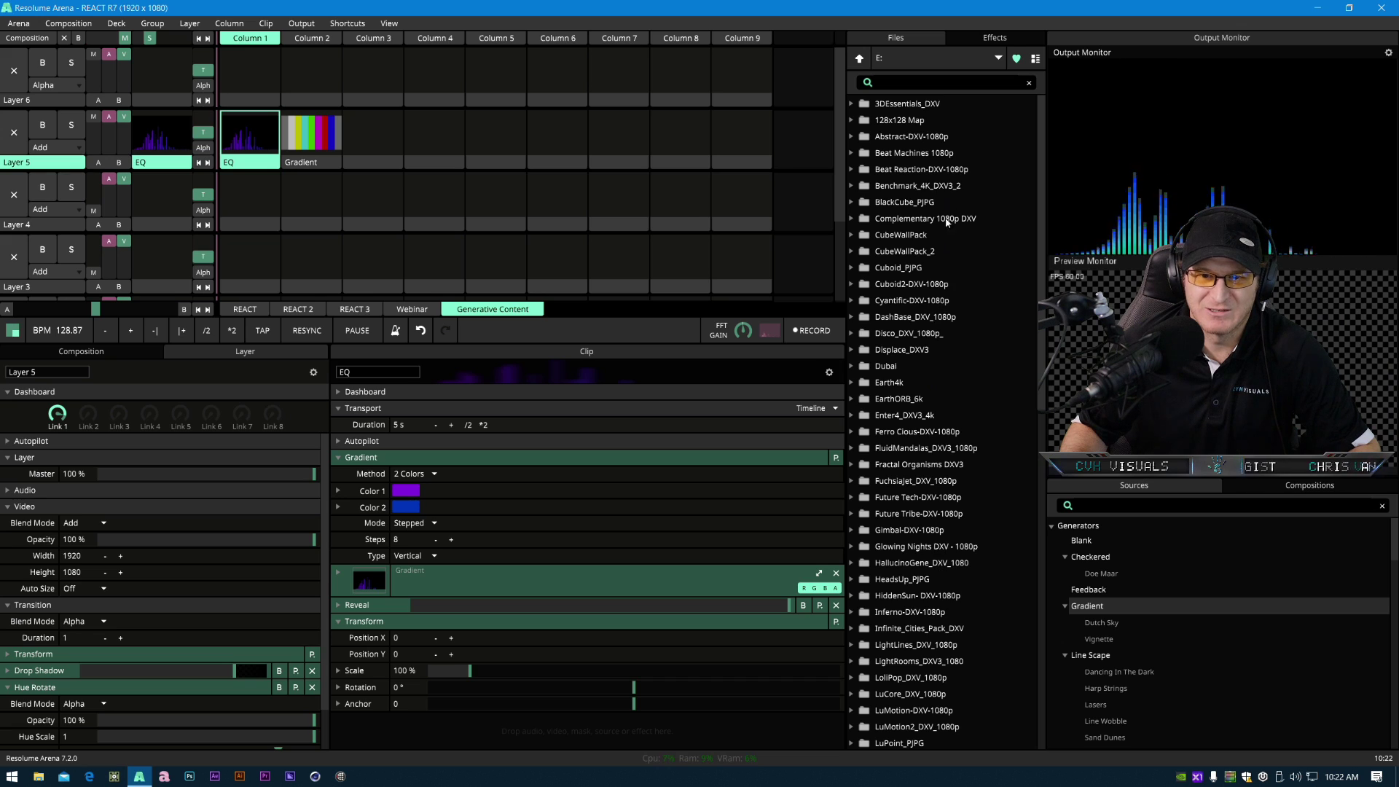
- Expand the EQ clip's Reveal settings and set the X count to 14
click(994, 38)
scroll(921, 487, down, 15)
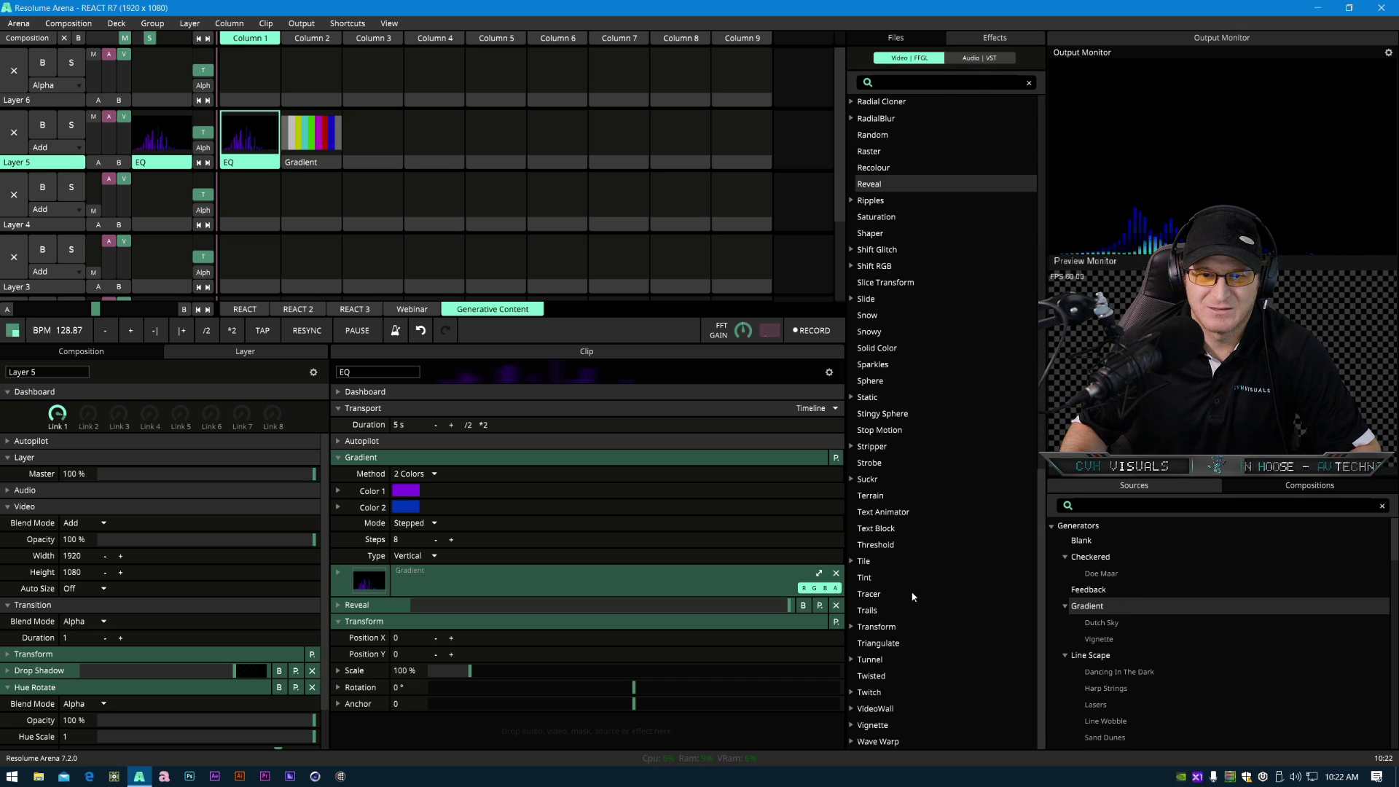
click(389, 605)
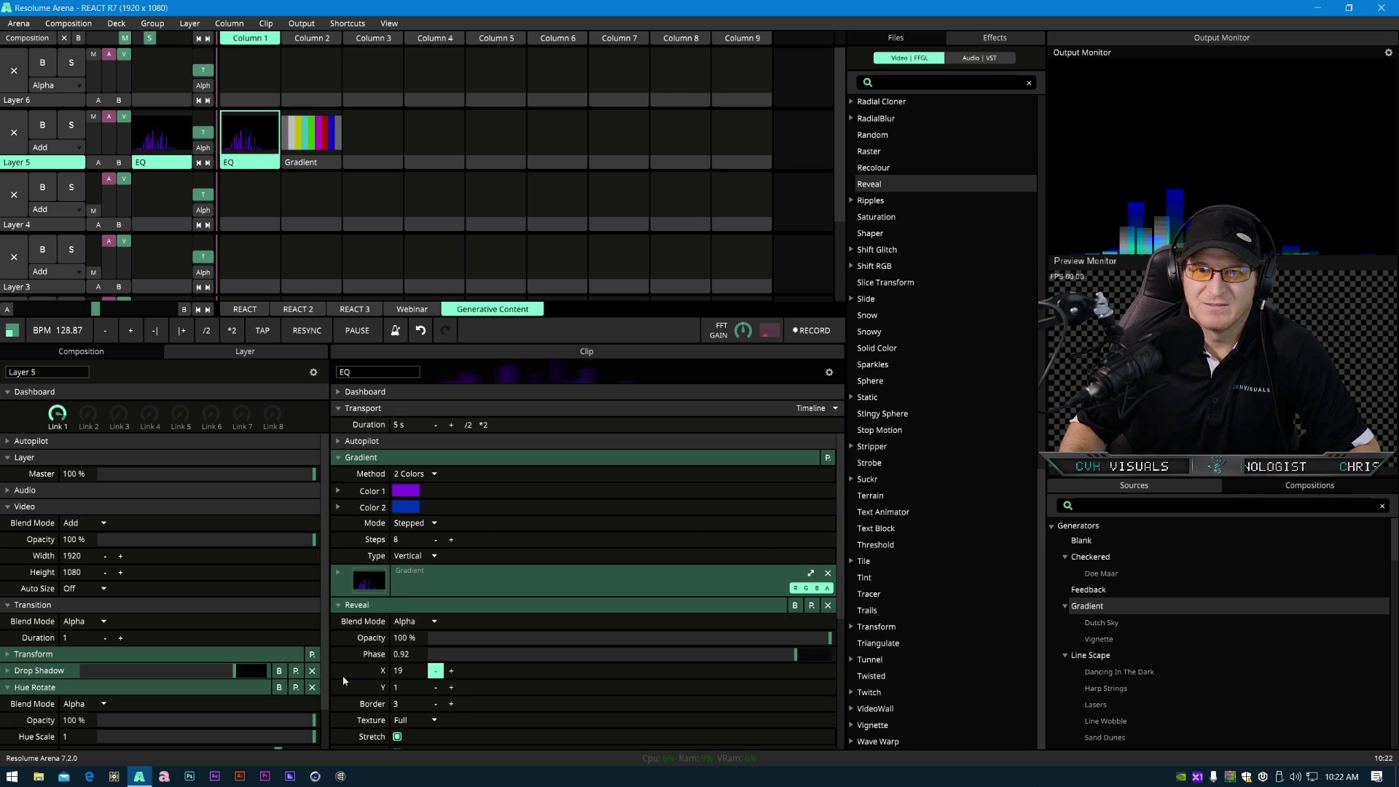
click(436, 670)
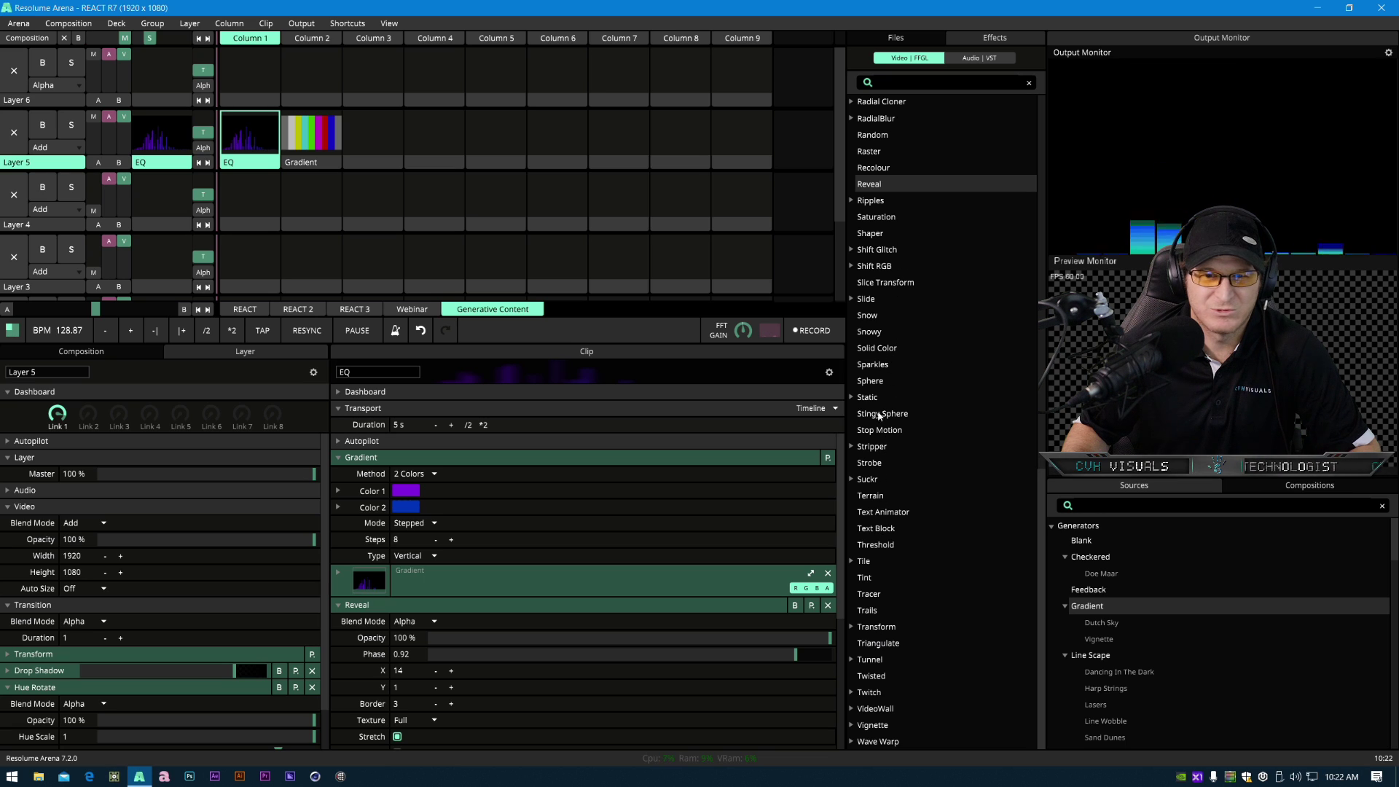
- Add the Iterate effect from the effects list to the EQ clip
scroll(906, 555, up, 10)
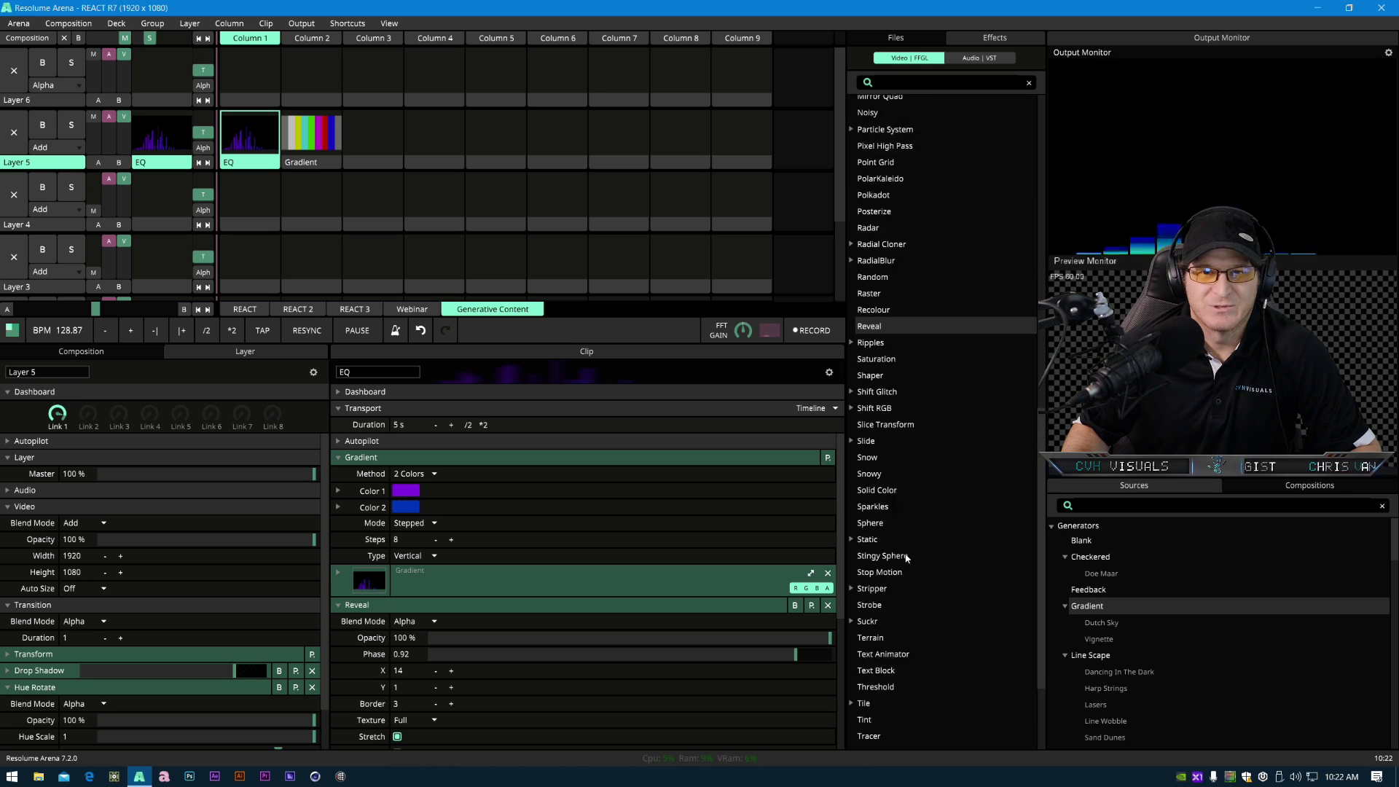
scroll(905, 313, up, 6)
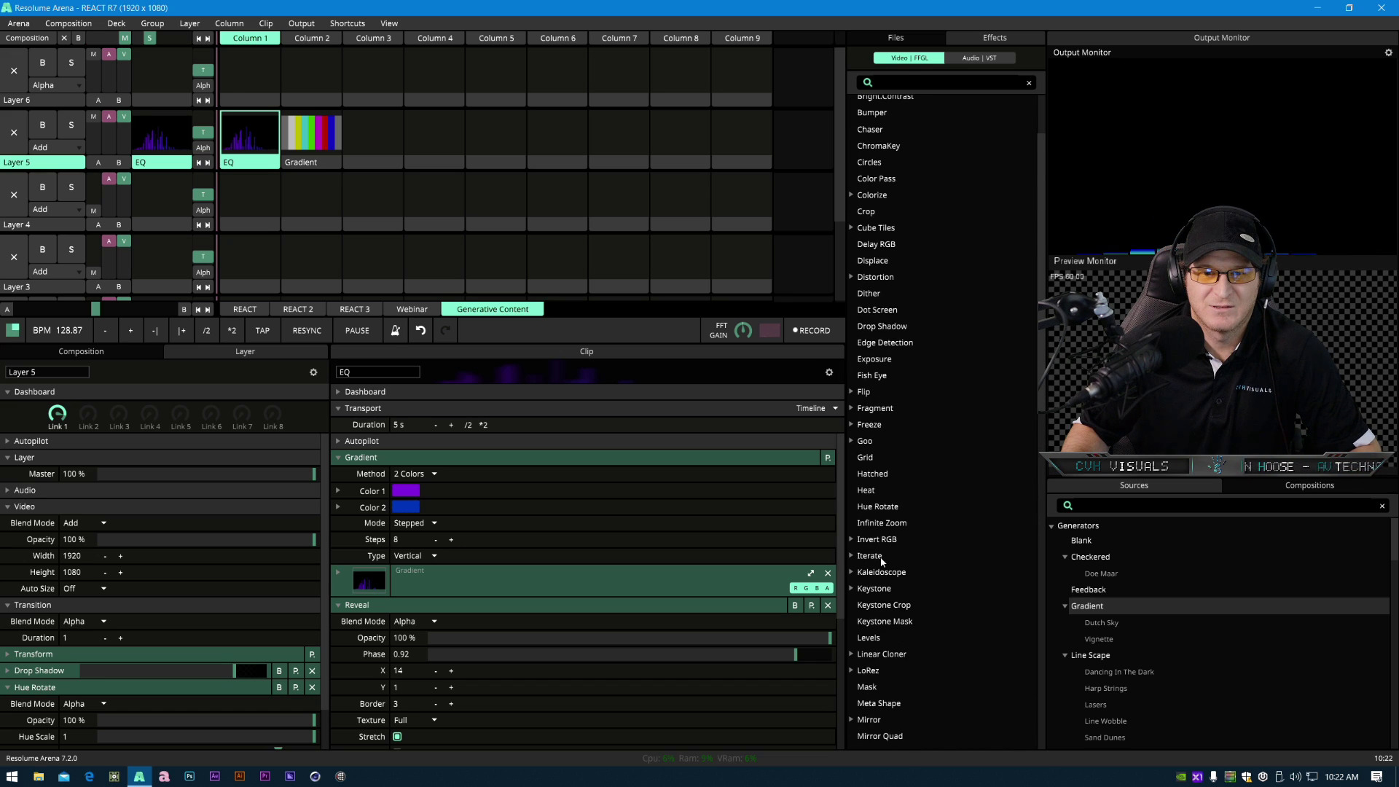
drag(902, 553, 259, 137)
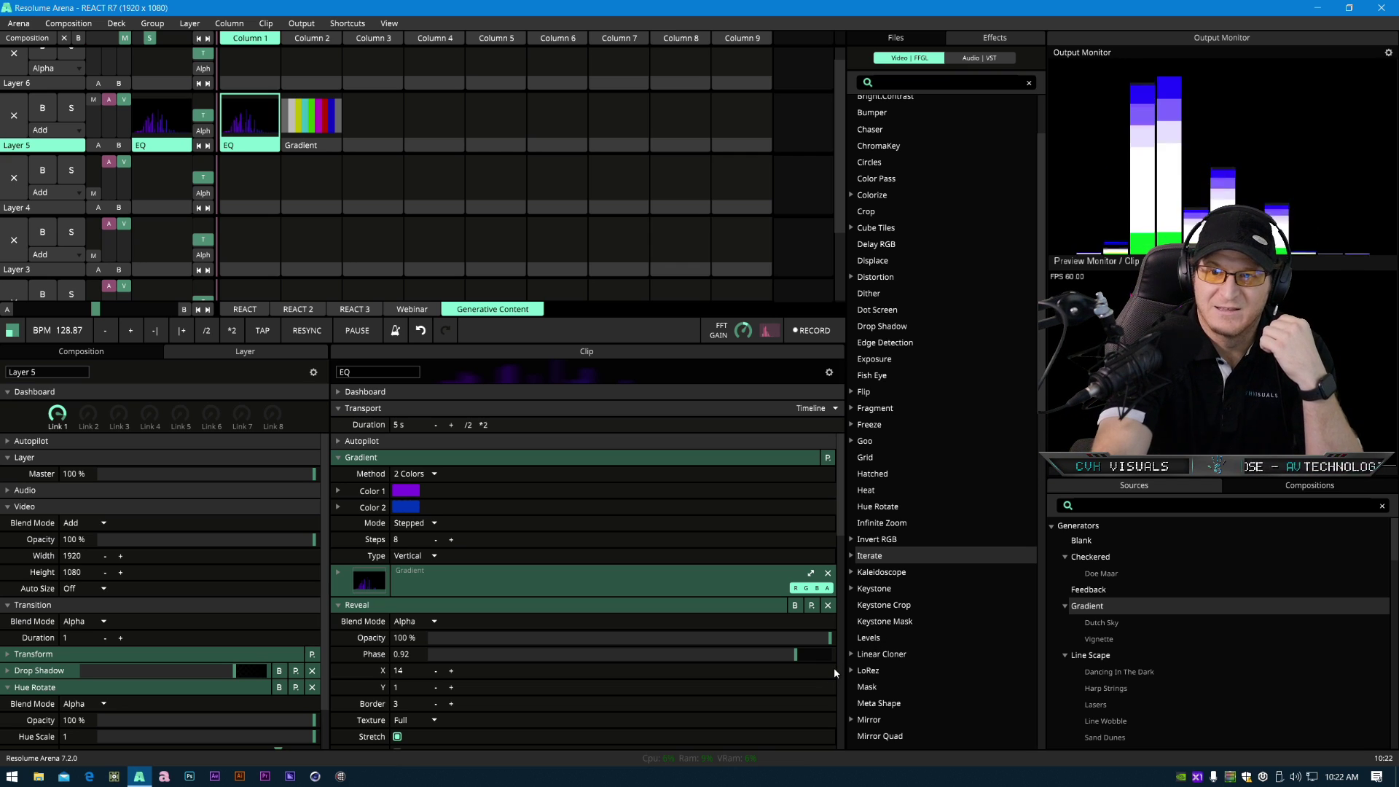
- Enlarge the clip panel and expand the Iterate effect's parameters to examine them
scroll(462, 658, down, 3)
scroll(466, 661, down, 4)
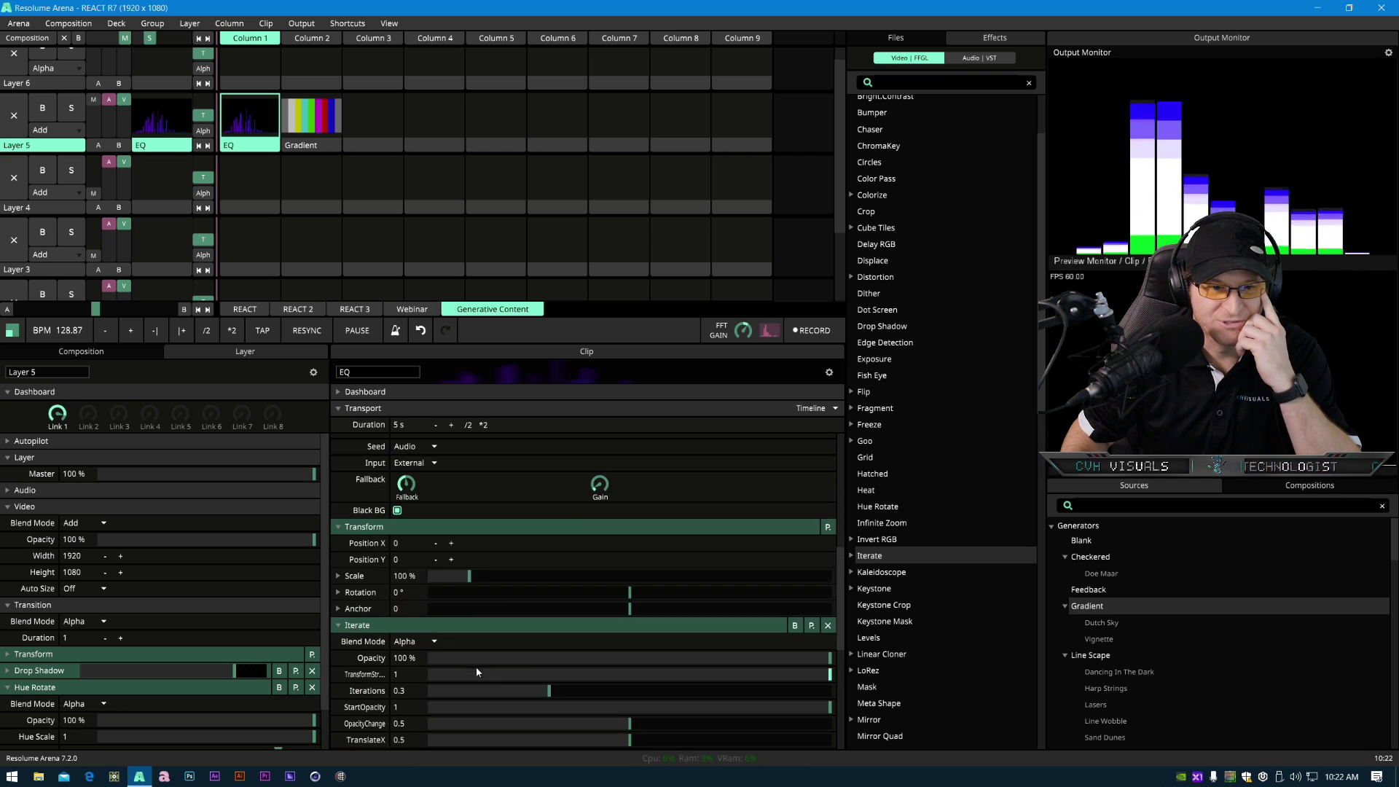
scroll(453, 620, up, 4)
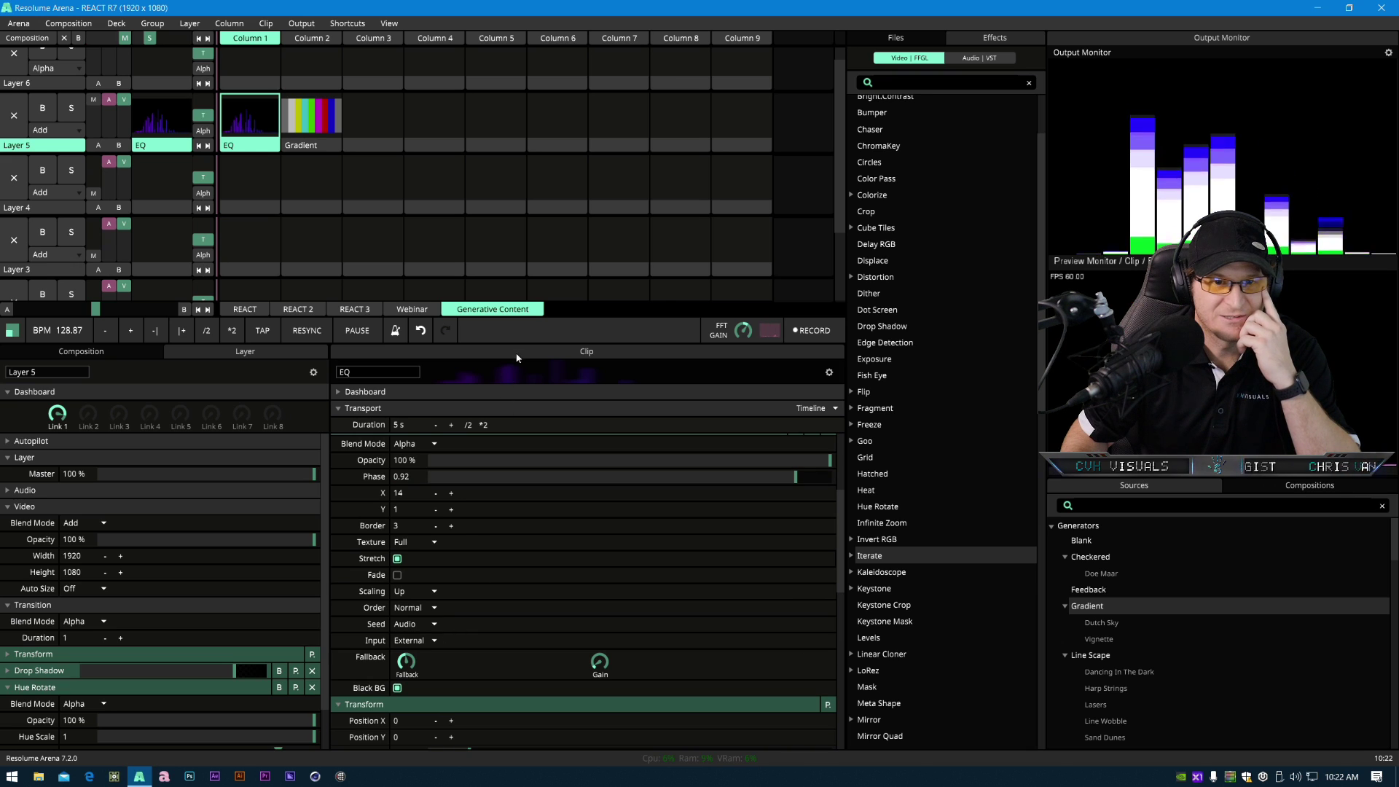
drag(512, 340, 504, 187)
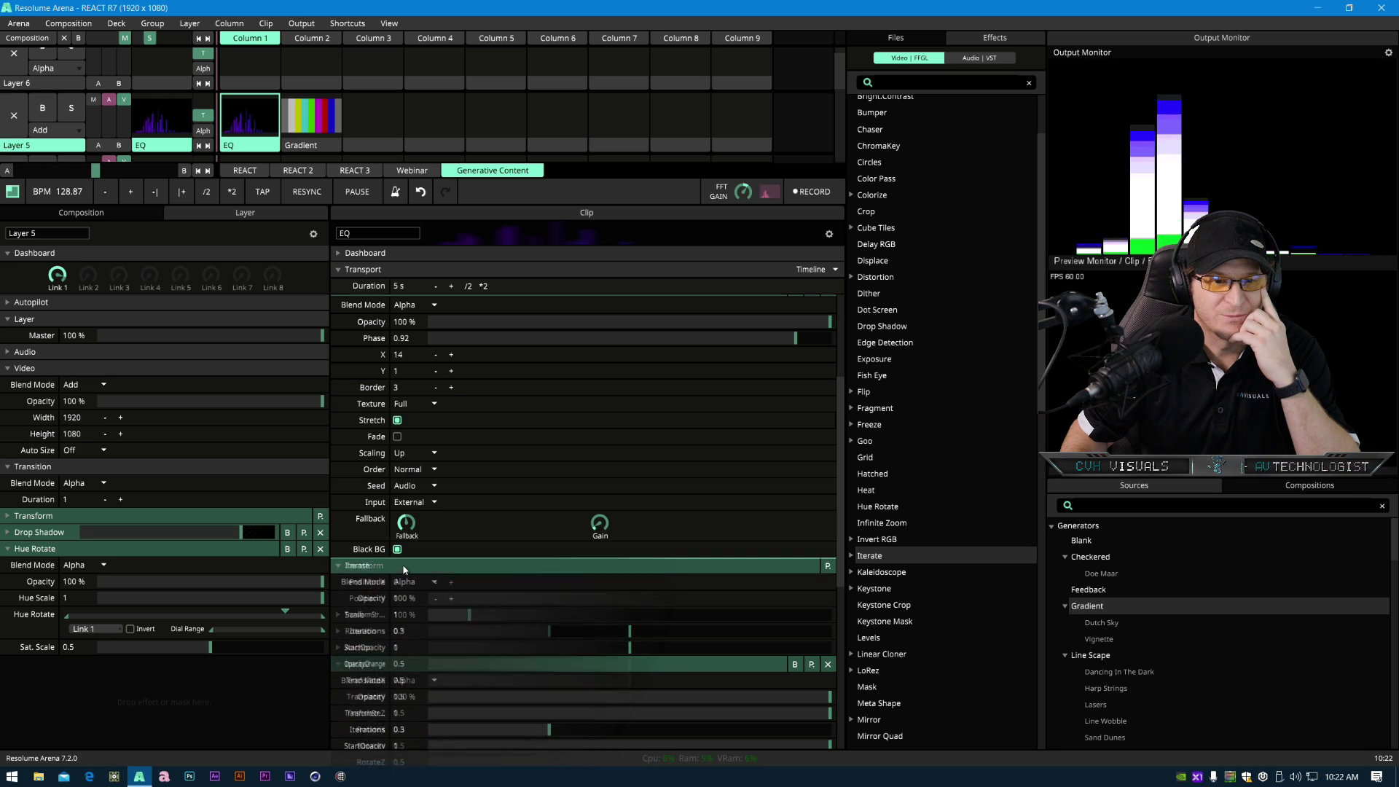
click(384, 565)
click(383, 565)
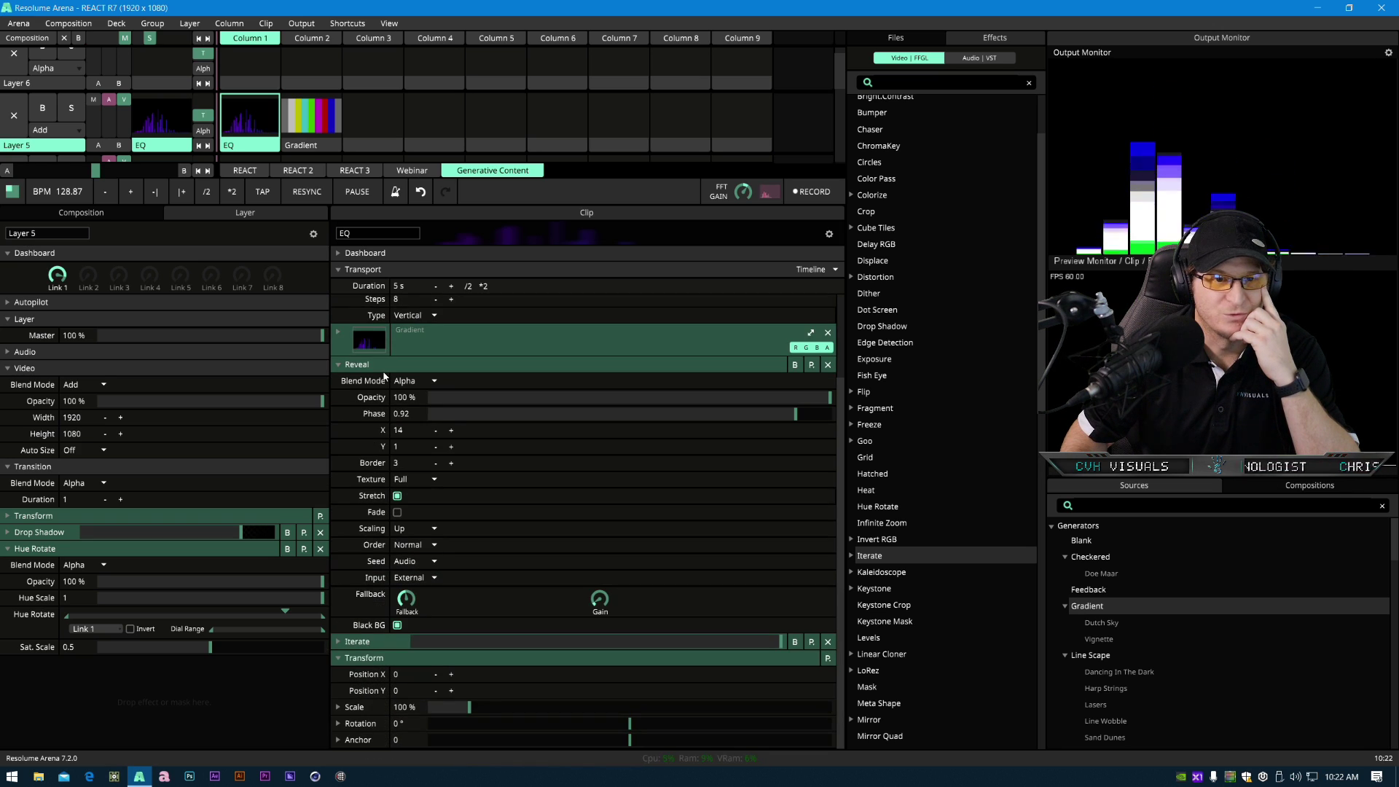
click(383, 363)
click(380, 501)
click(379, 483)
scroll(456, 574, down, 5)
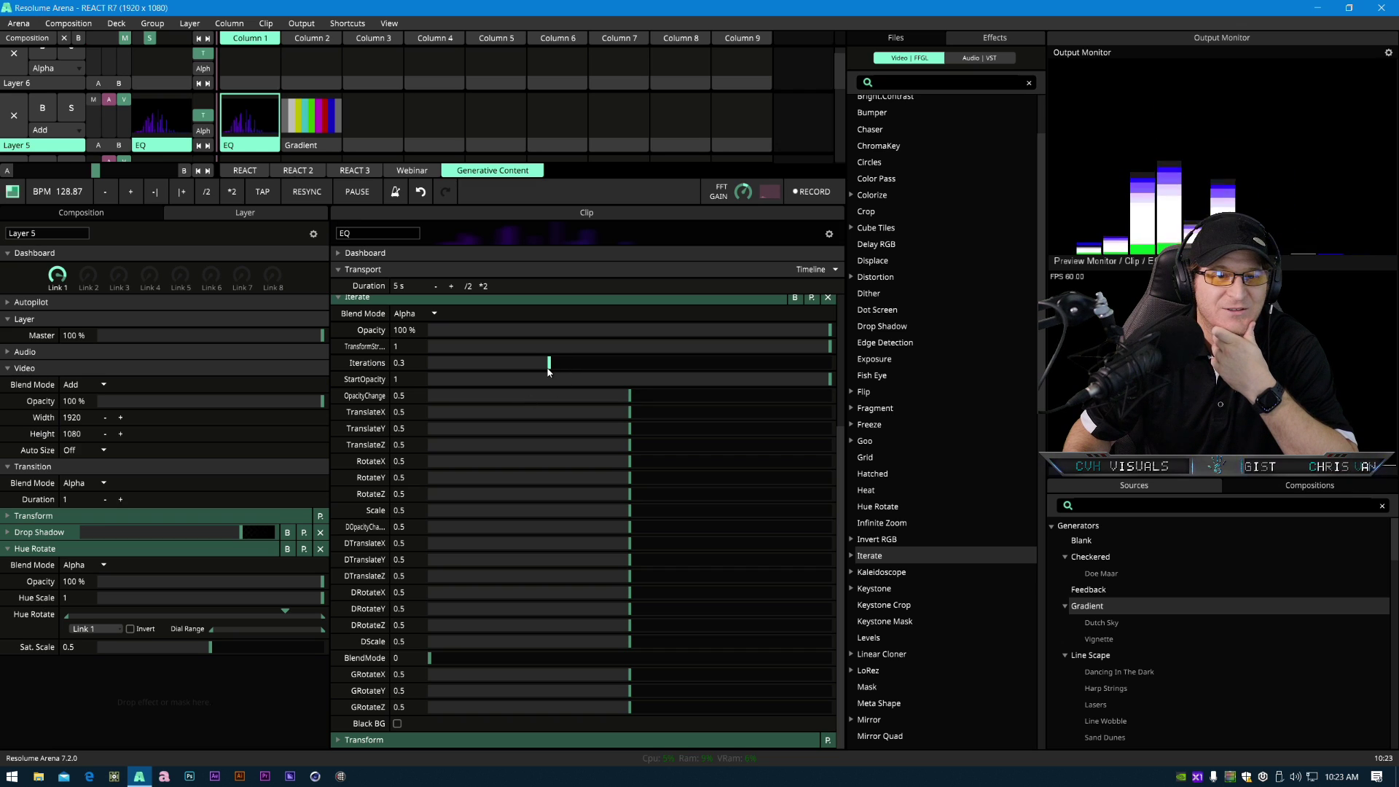
- Set Iterate's Iterations to 0.5 and its Scale to 0.49
mouse_move(542, 370)
mouse_down()
mouse_move(419, 369)
mouse_move(626, 375)
mouse_move(499, 368)
mouse_move(549, 368)
mouse_up()
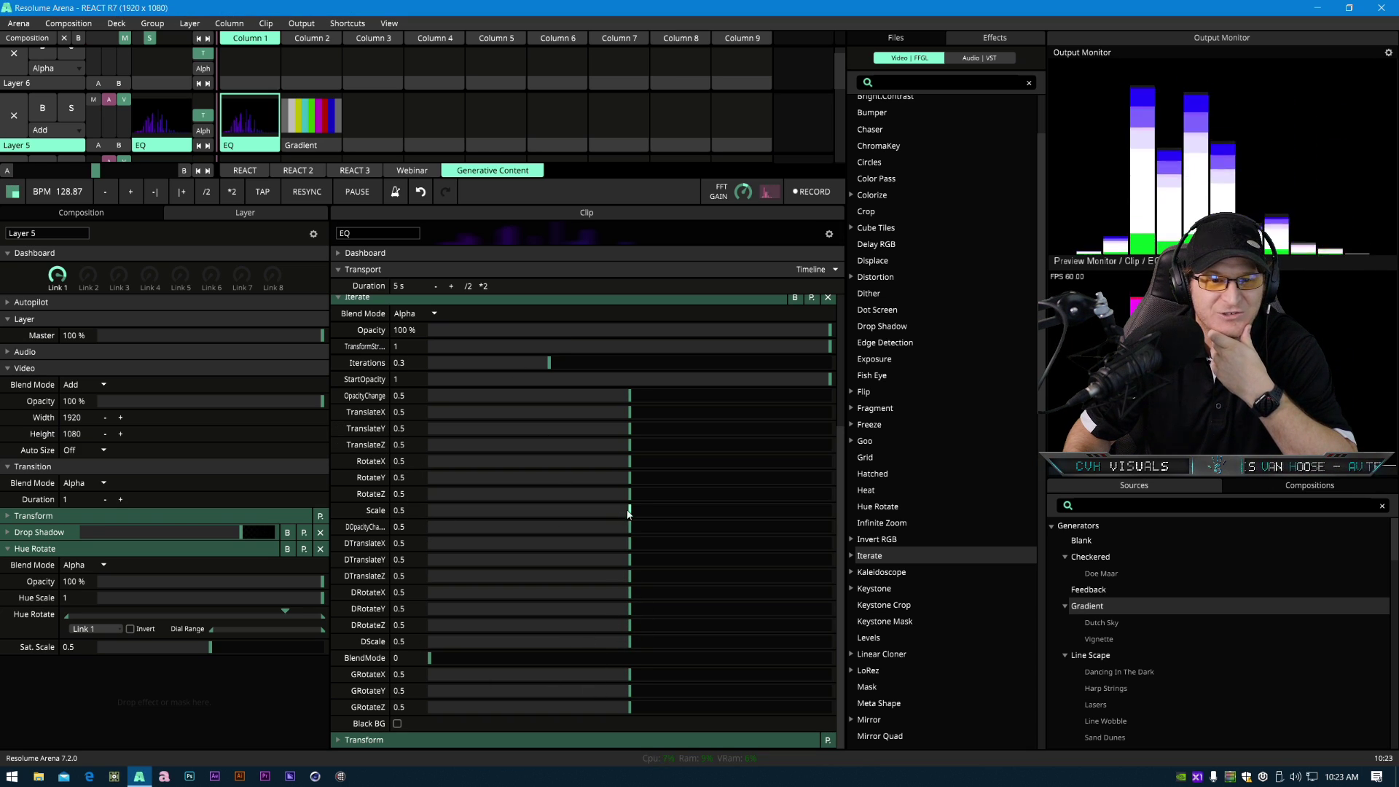
mouse_move(630, 514)
mouse_down()
mouse_move(543, 517)
mouse_move(630, 508)
mouse_up()
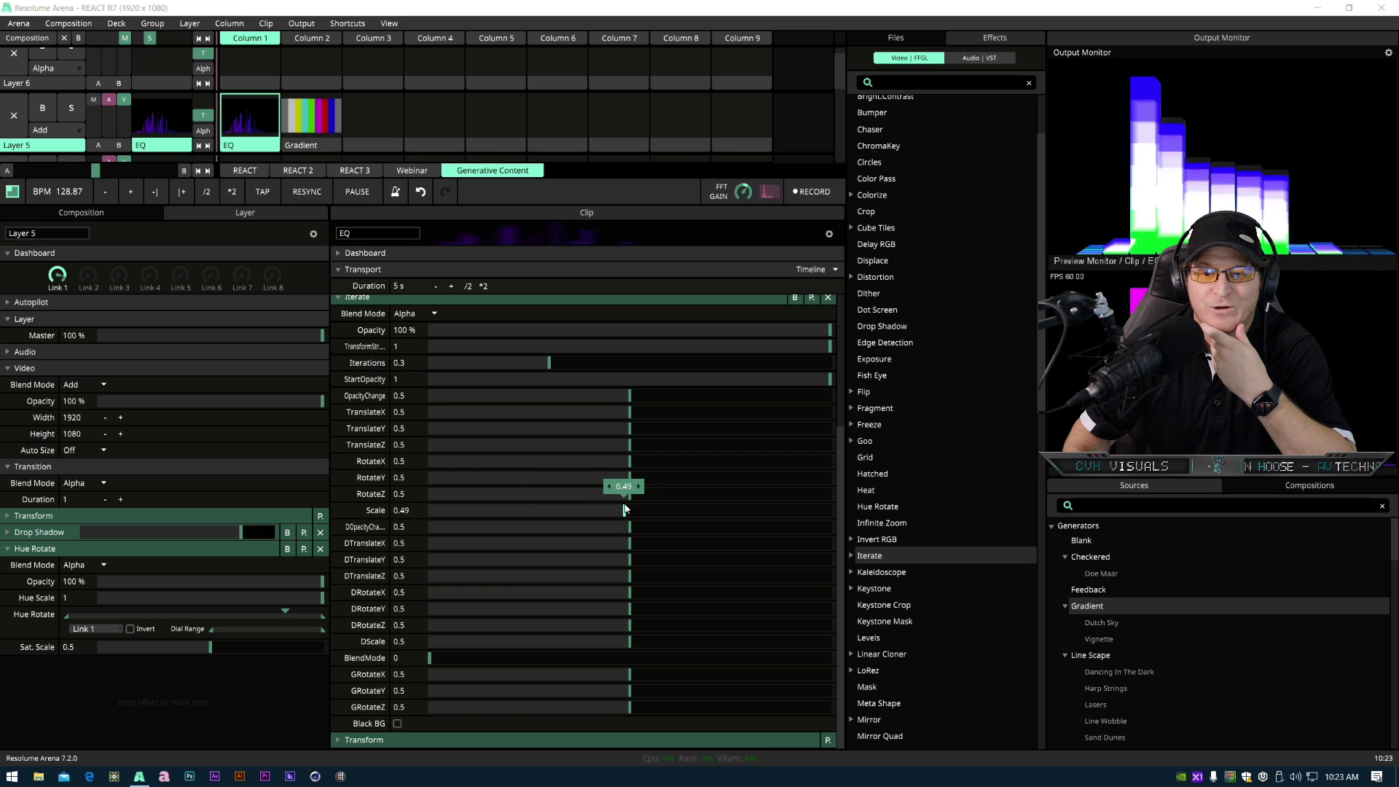
drag(548, 362, 630, 368)
mouse_move(623, 510)
mouse_down()
mouse_move(603, 510)
mouse_move(636, 510)
mouse_move(624, 510)
mouse_up()
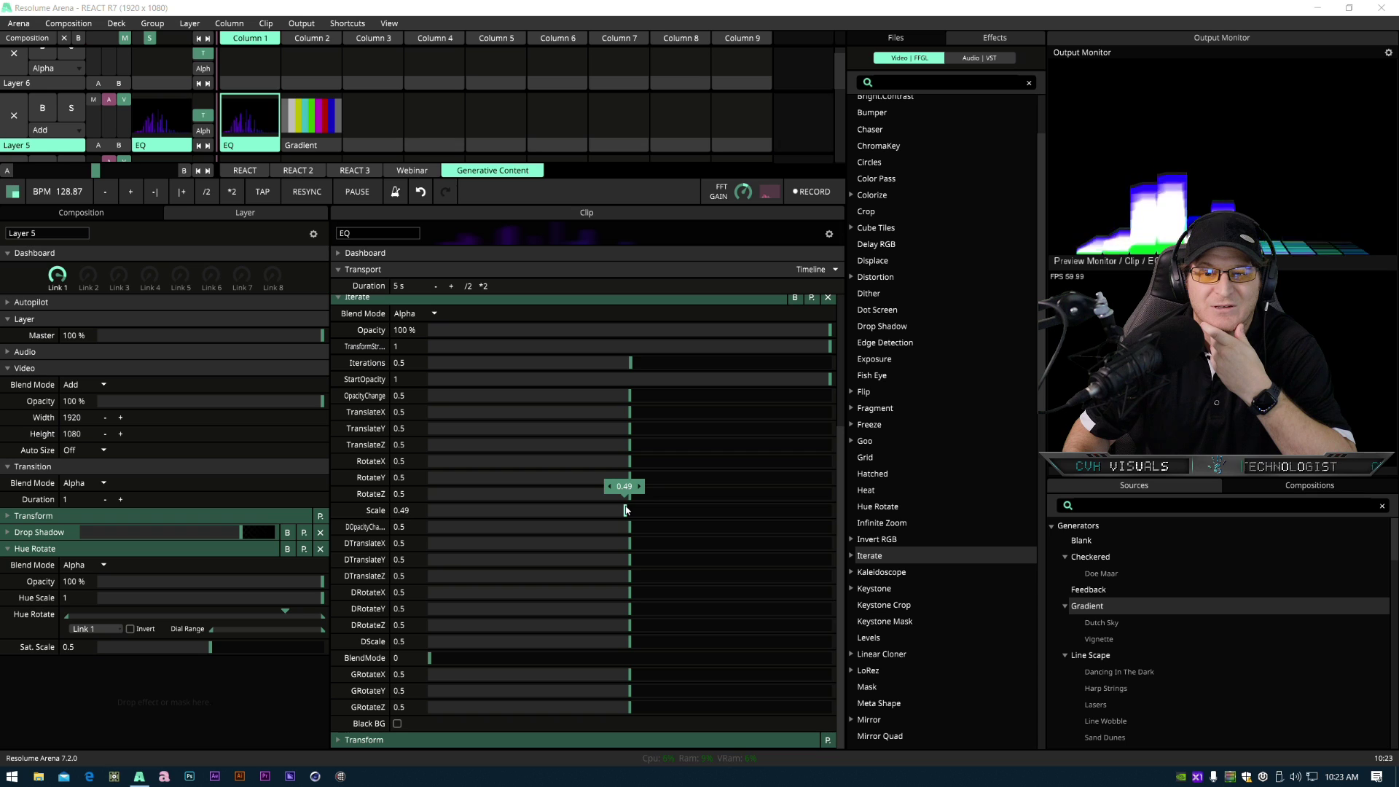
- Set Iterate's Blend Mode to Add and lower its Opacity to about 27%
drag(797, 337, 566, 337)
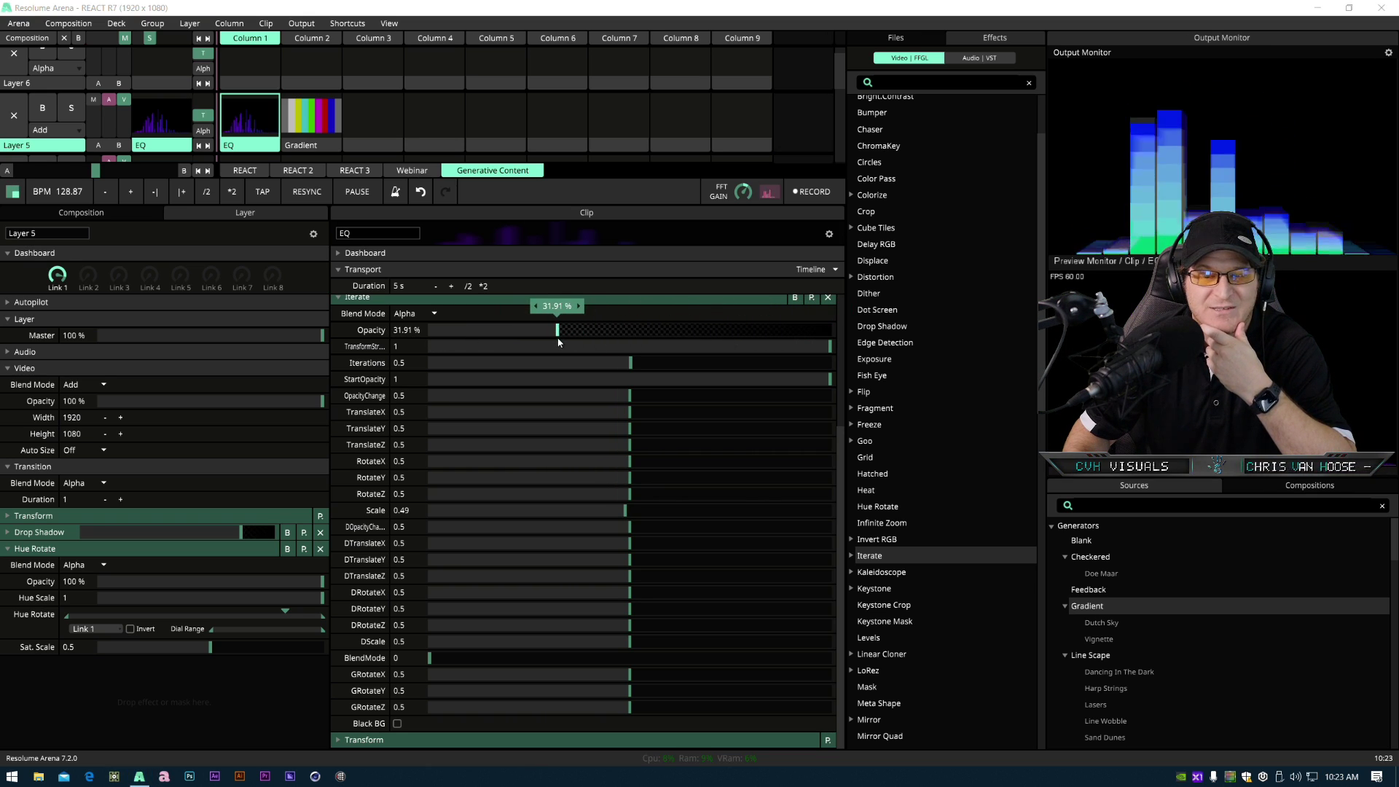
click(408, 314)
click(425, 298)
drag(558, 331, 536, 330)
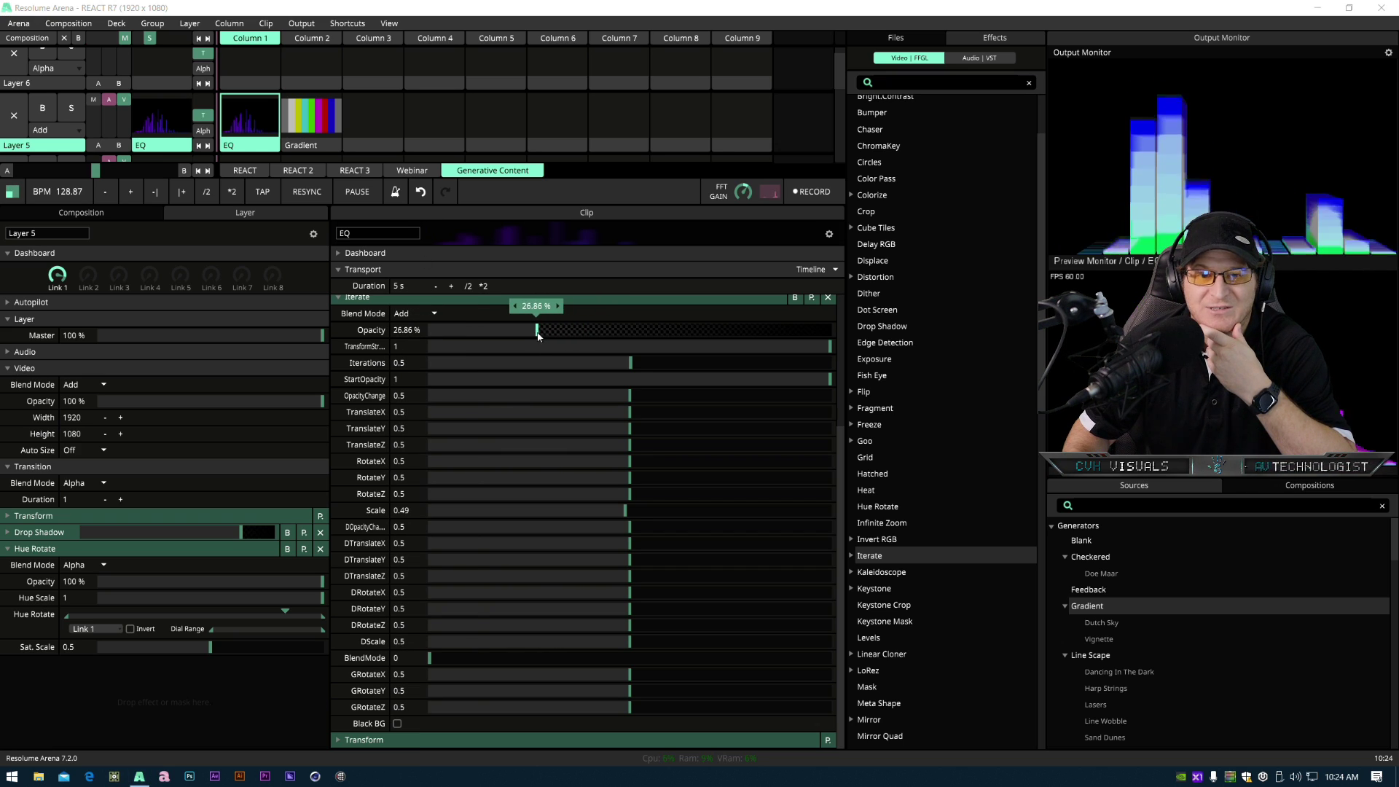
- Set Iterate's Iterations to 1, its Scale to 0.5 and its Opacity to about 13%
drag(633, 362, 864, 371)
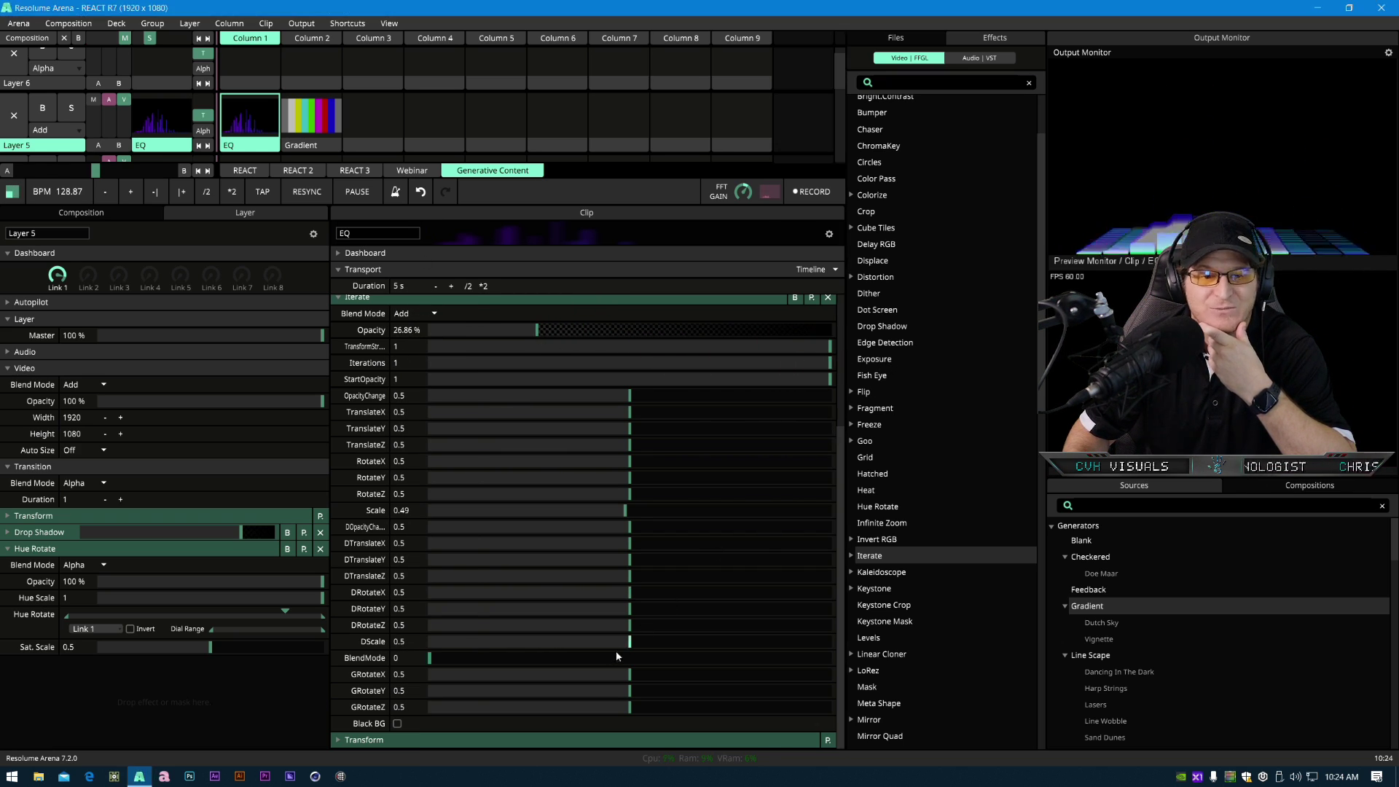
drag(625, 513, 631, 512)
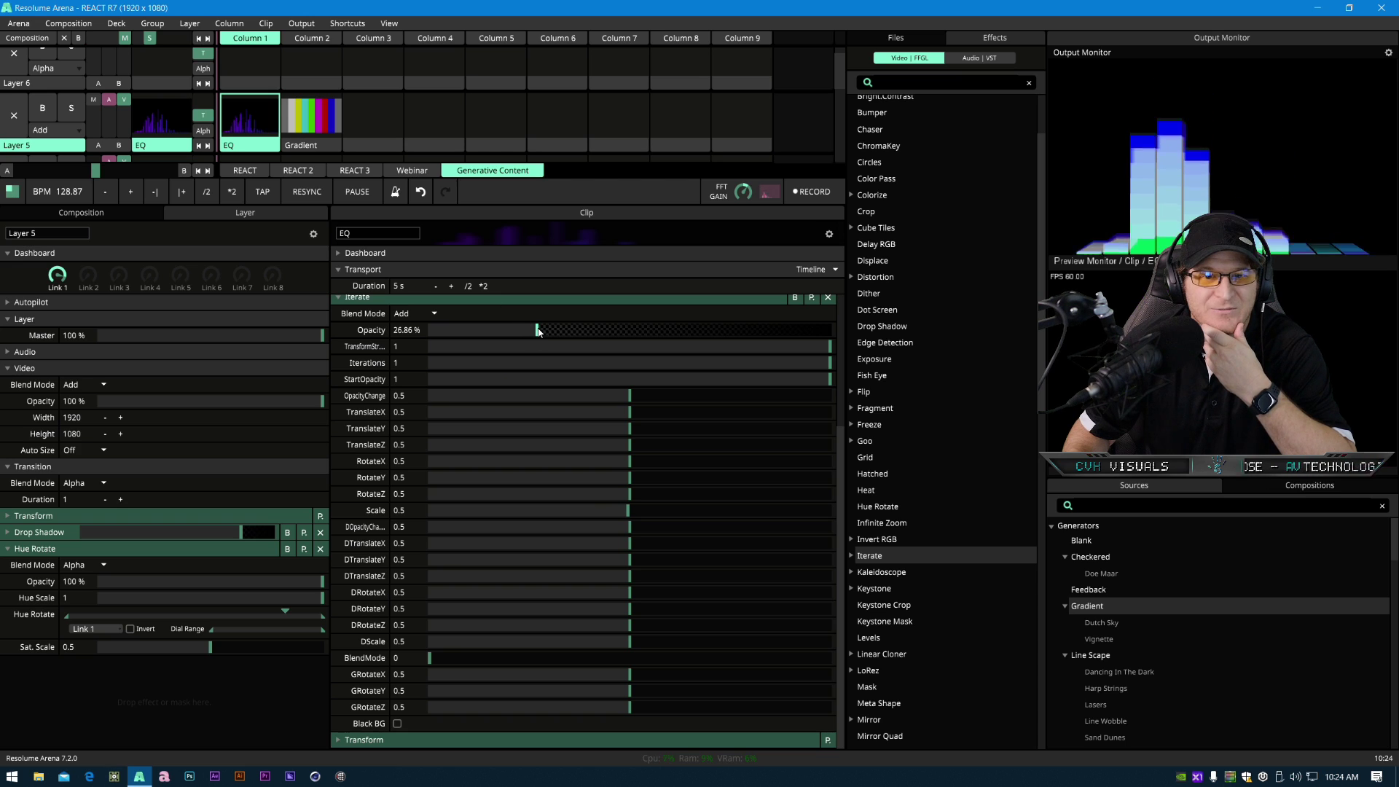
drag(537, 331, 482, 344)
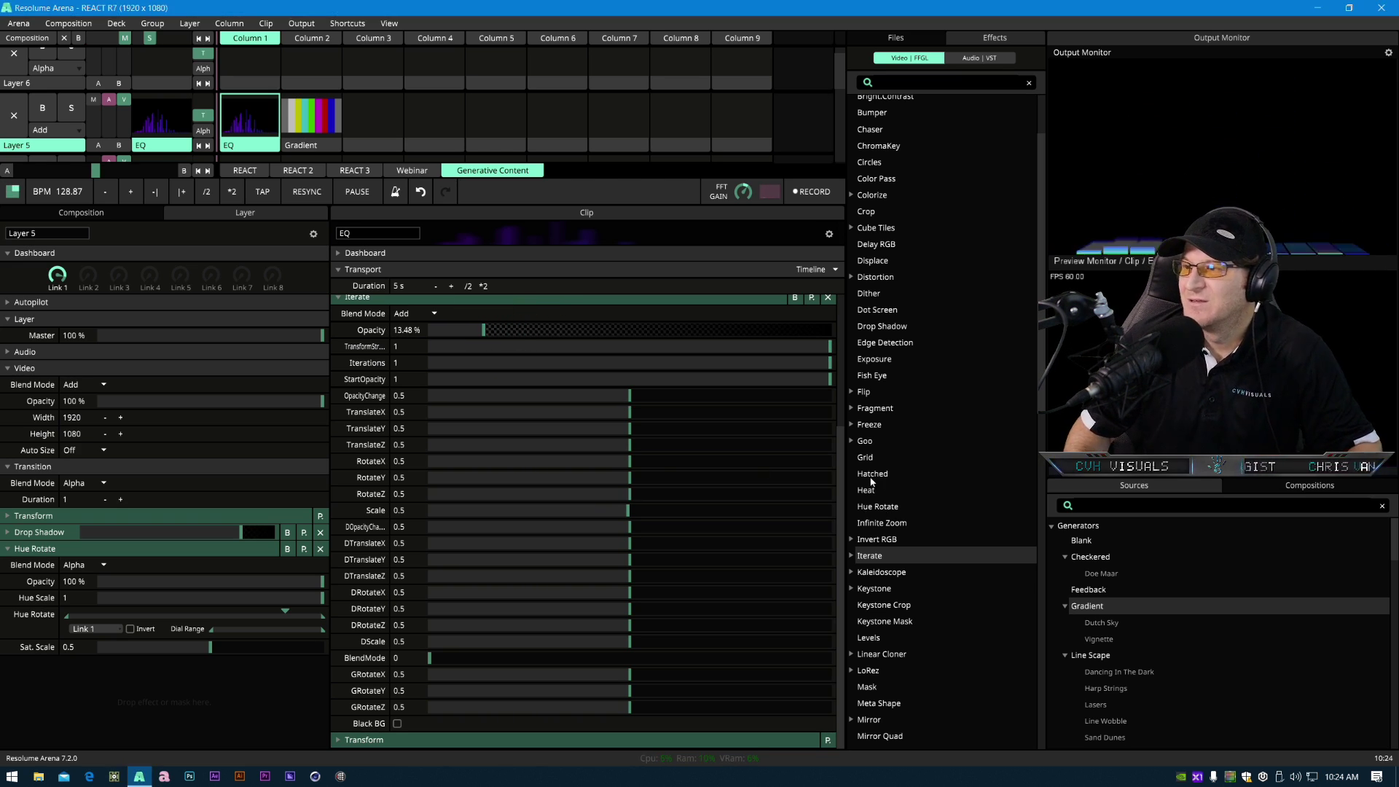
- Add the Edge Detection effect to the EQ clip below Iterate
click(435, 299)
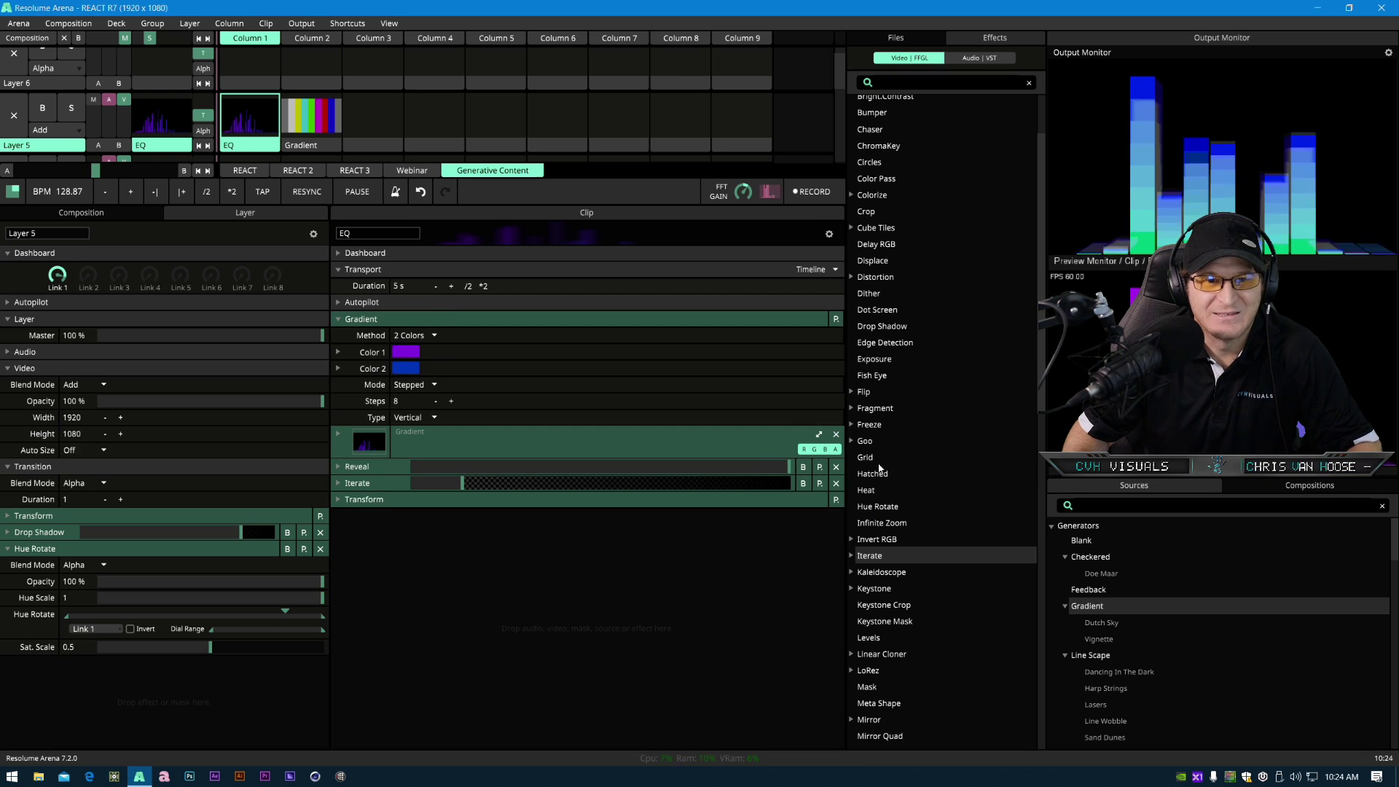
scroll(916, 575, up, 3)
scroll(908, 593, down, 2)
drag(902, 363, 399, 498)
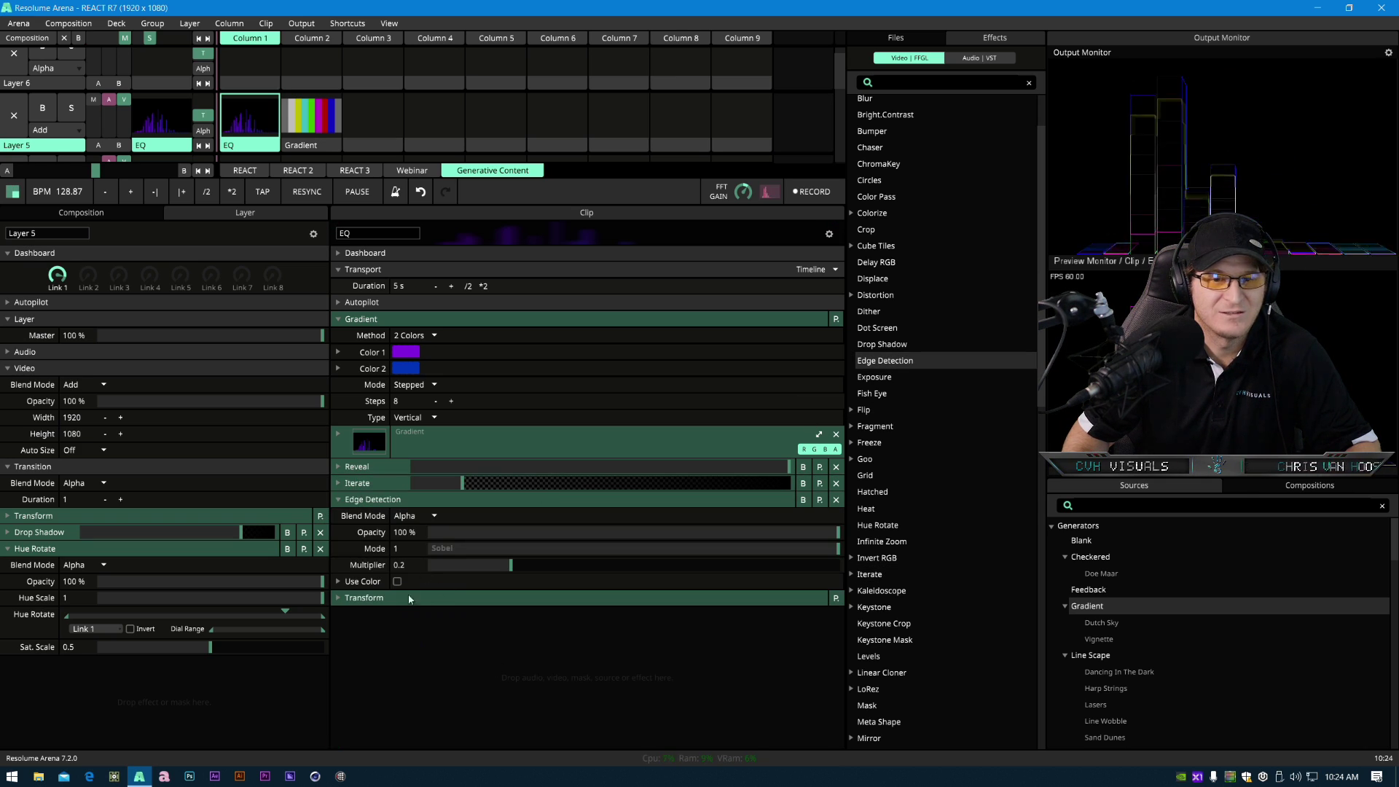
- Set Edge Detection's Blend Mode to Add and its Opacity to about 30%
drag(837, 532, 482, 536)
click(405, 515)
click(415, 523)
drag(566, 545, 552, 545)
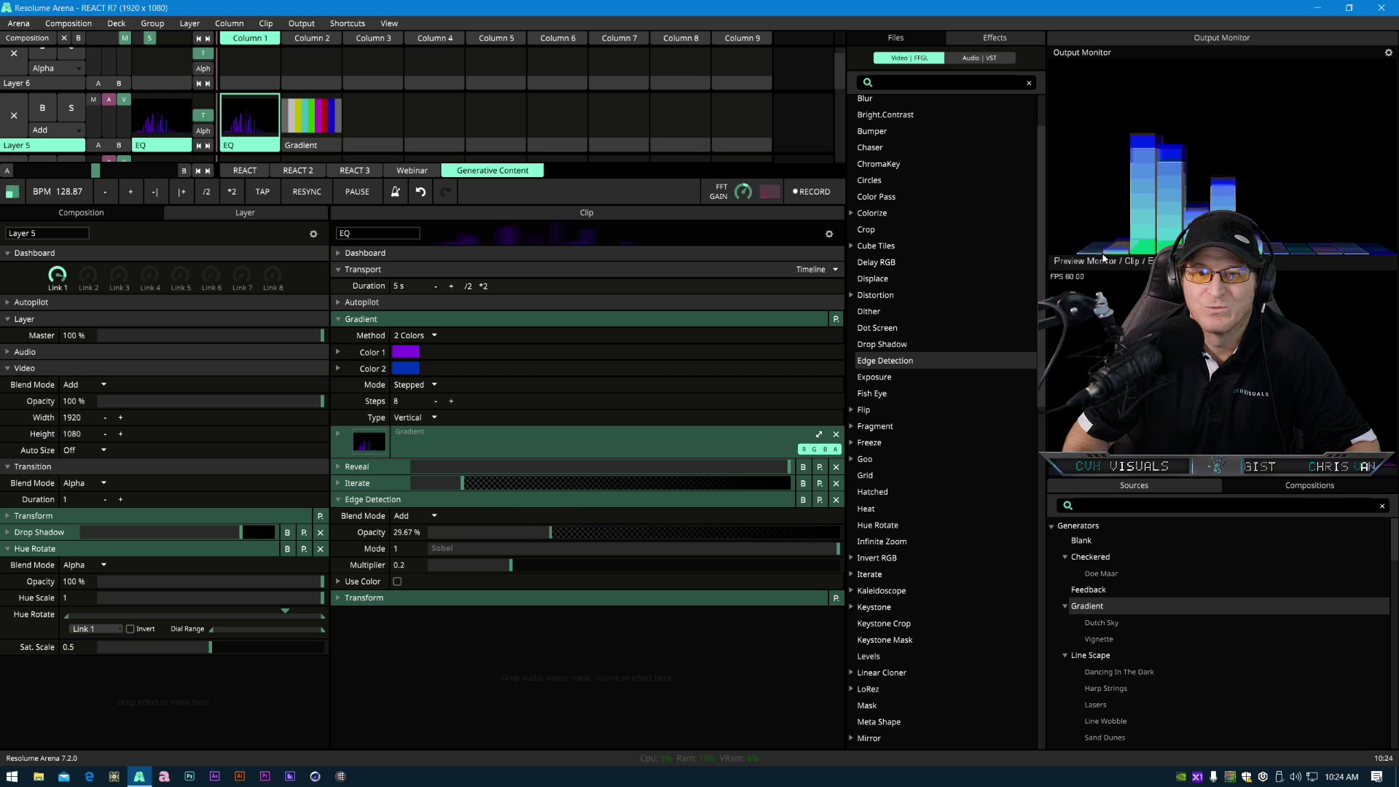
- Set Iterate's StartOpacity to 0.57 and its OpacityChange to 0.3
click(379, 483)
scroll(536, 623, down, 3)
scroll(412, 422, down, 1)
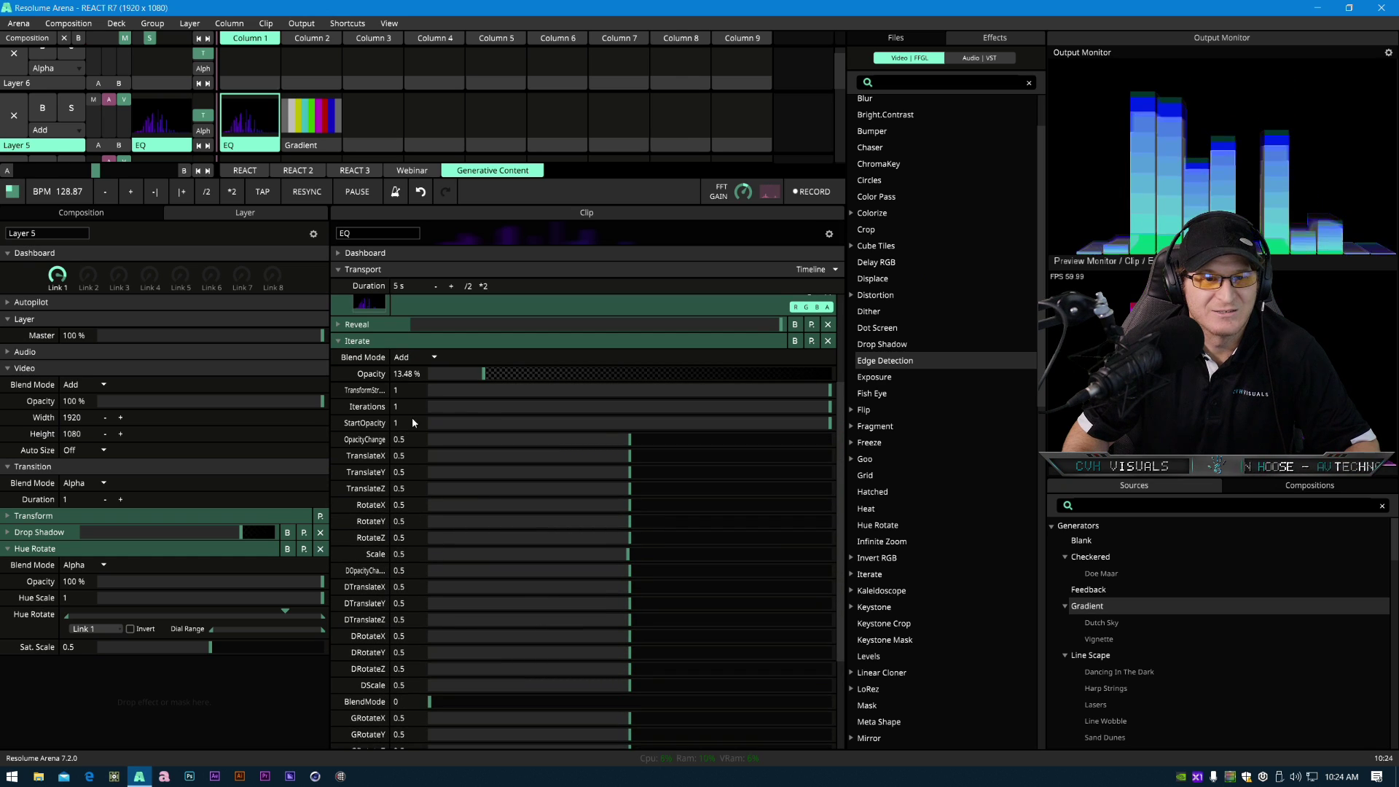
drag(830, 423, 550, 472)
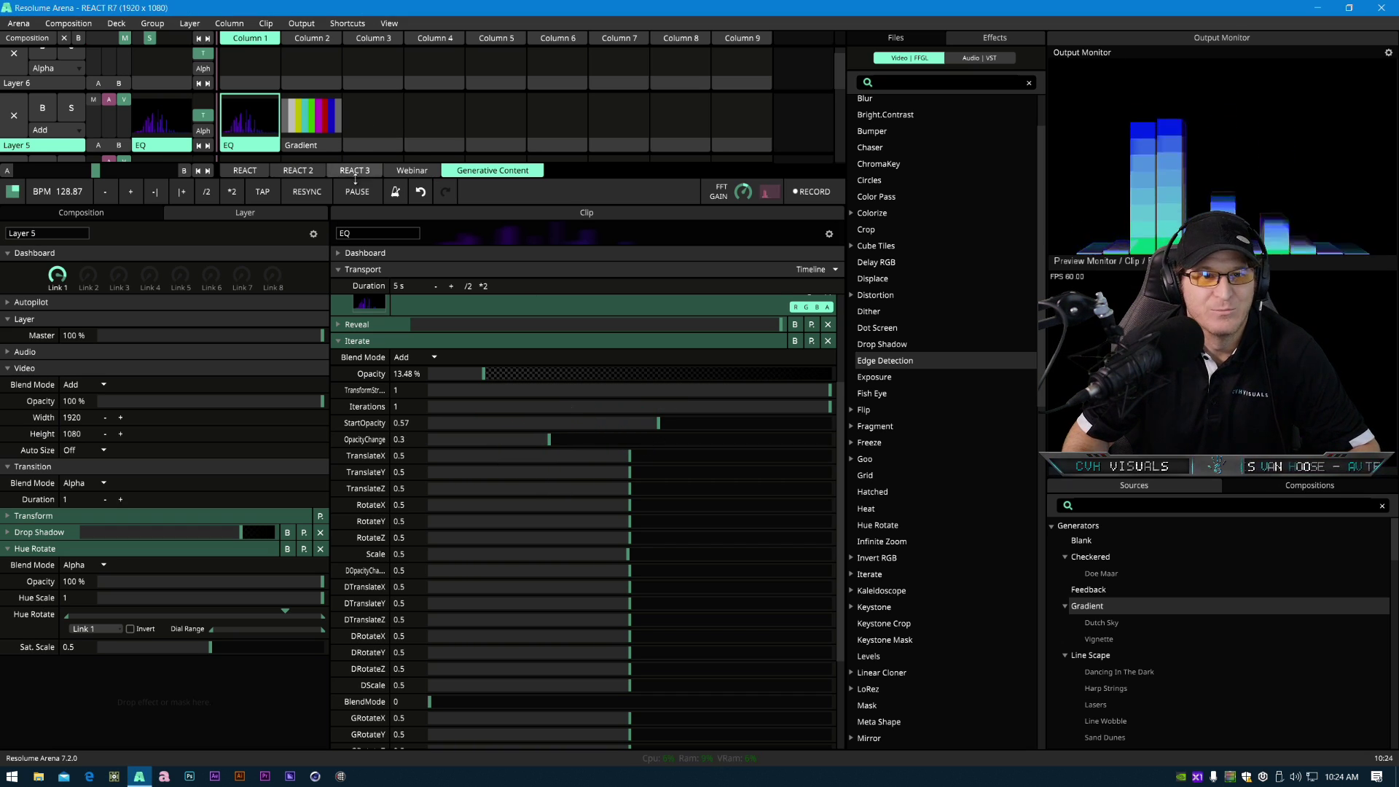
- Set the Gradient's Type to Radial and its Mode to Smooth
scroll(352, 375, up, 3)
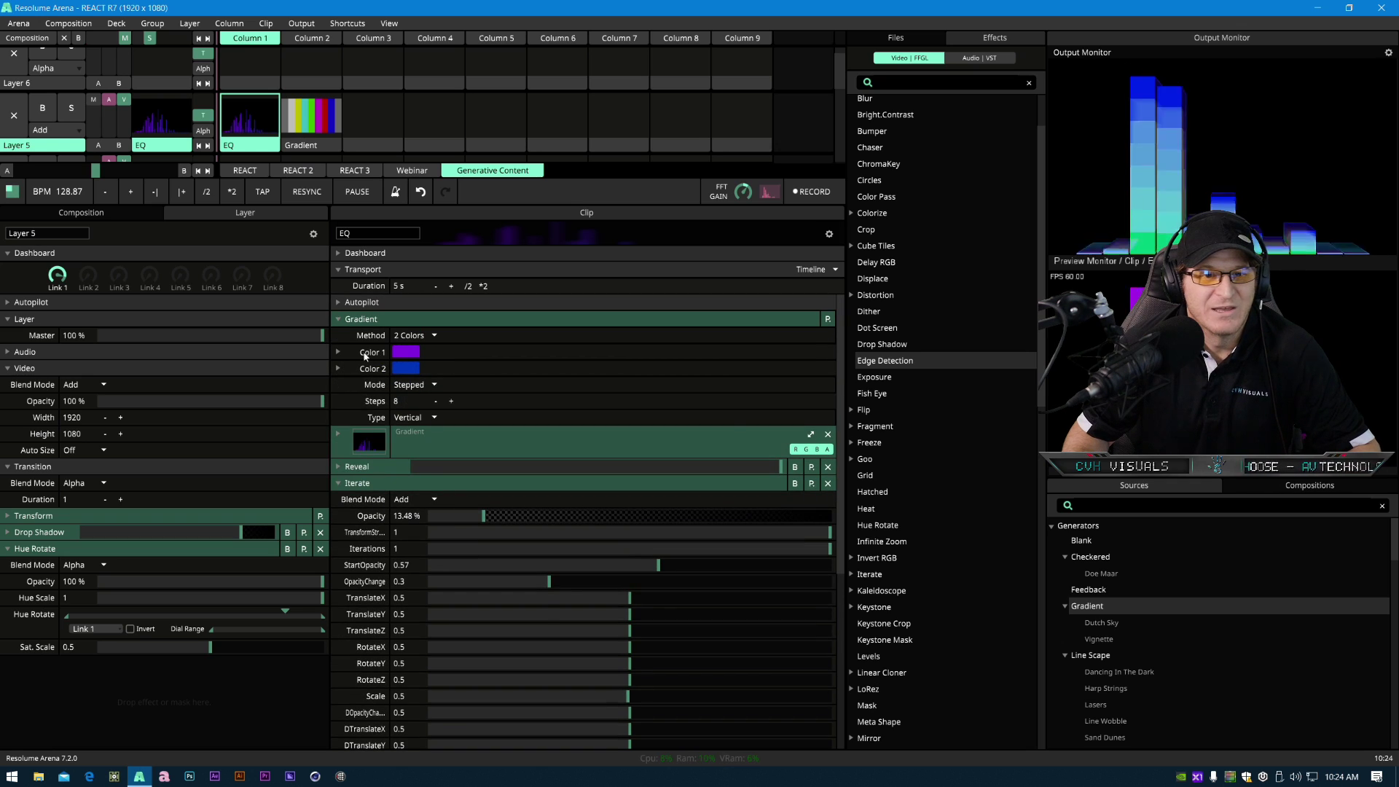
click(428, 420)
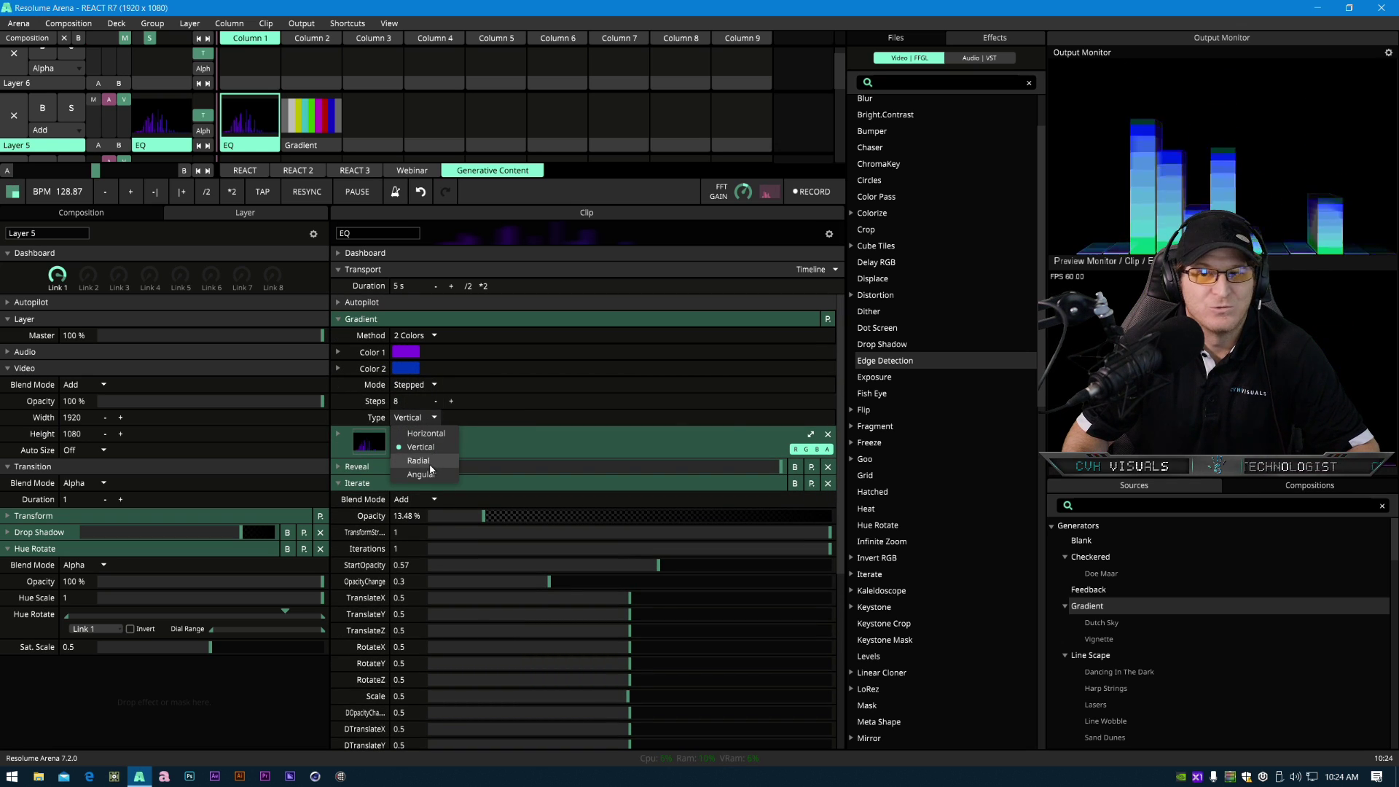
click(430, 460)
click(421, 386)
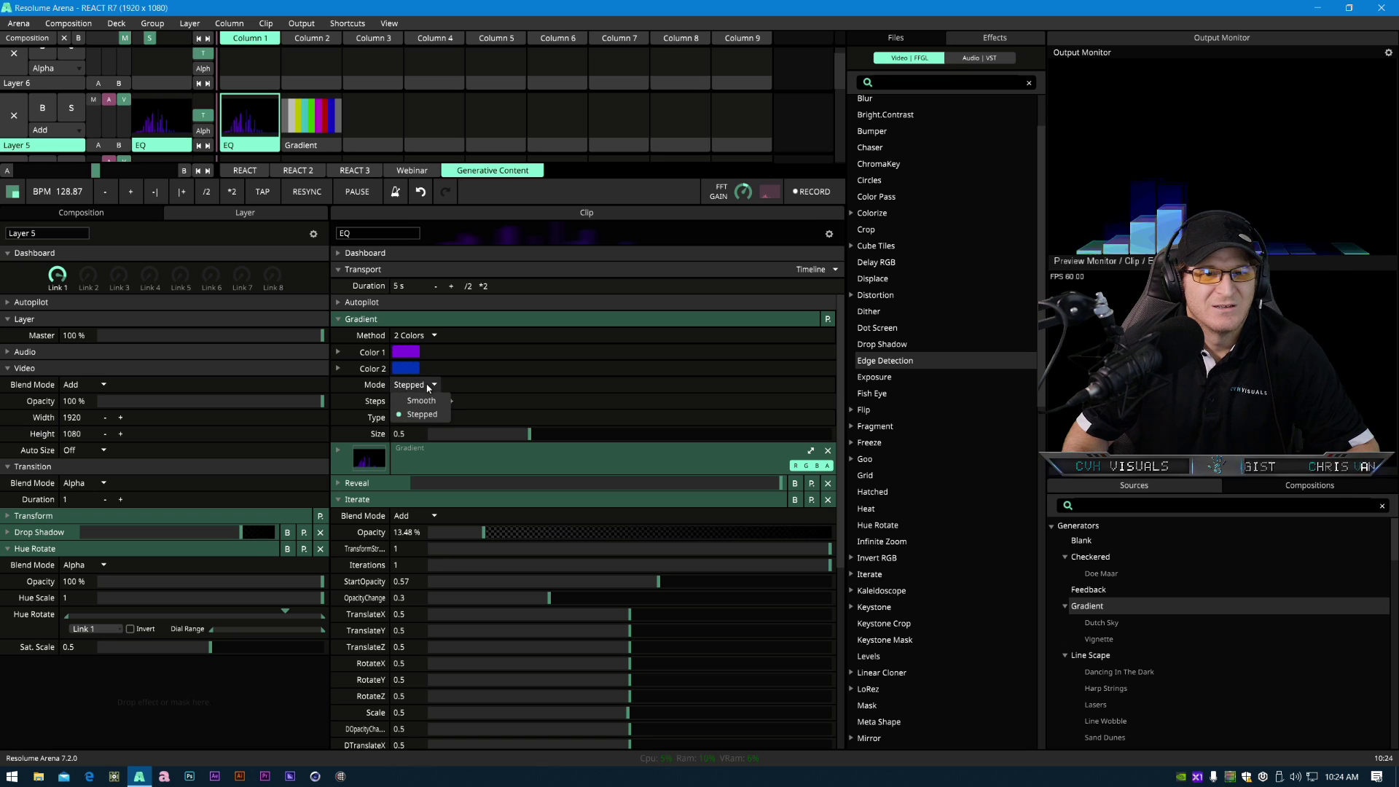
click(429, 403)
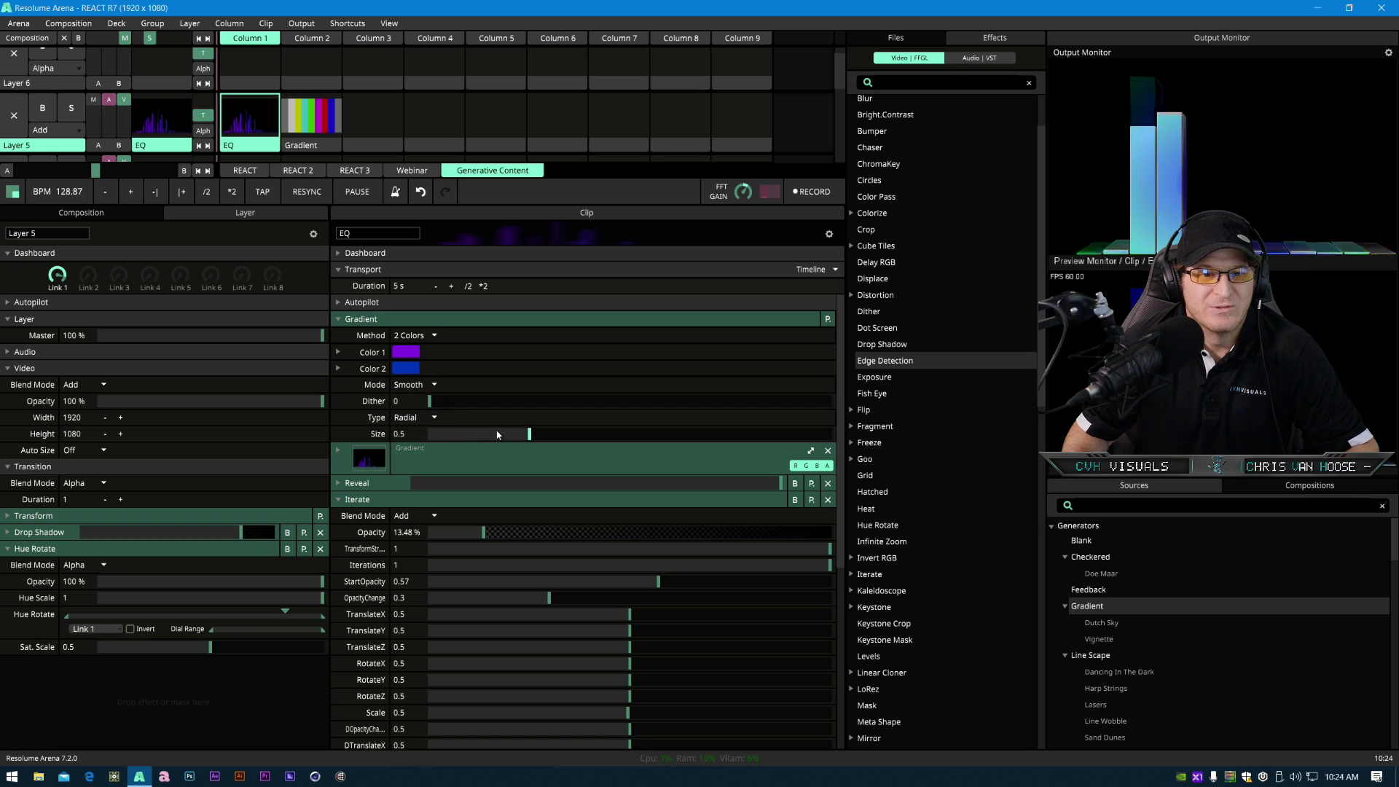
- Set the radial gradient's Size to 0.98
click(422, 418)
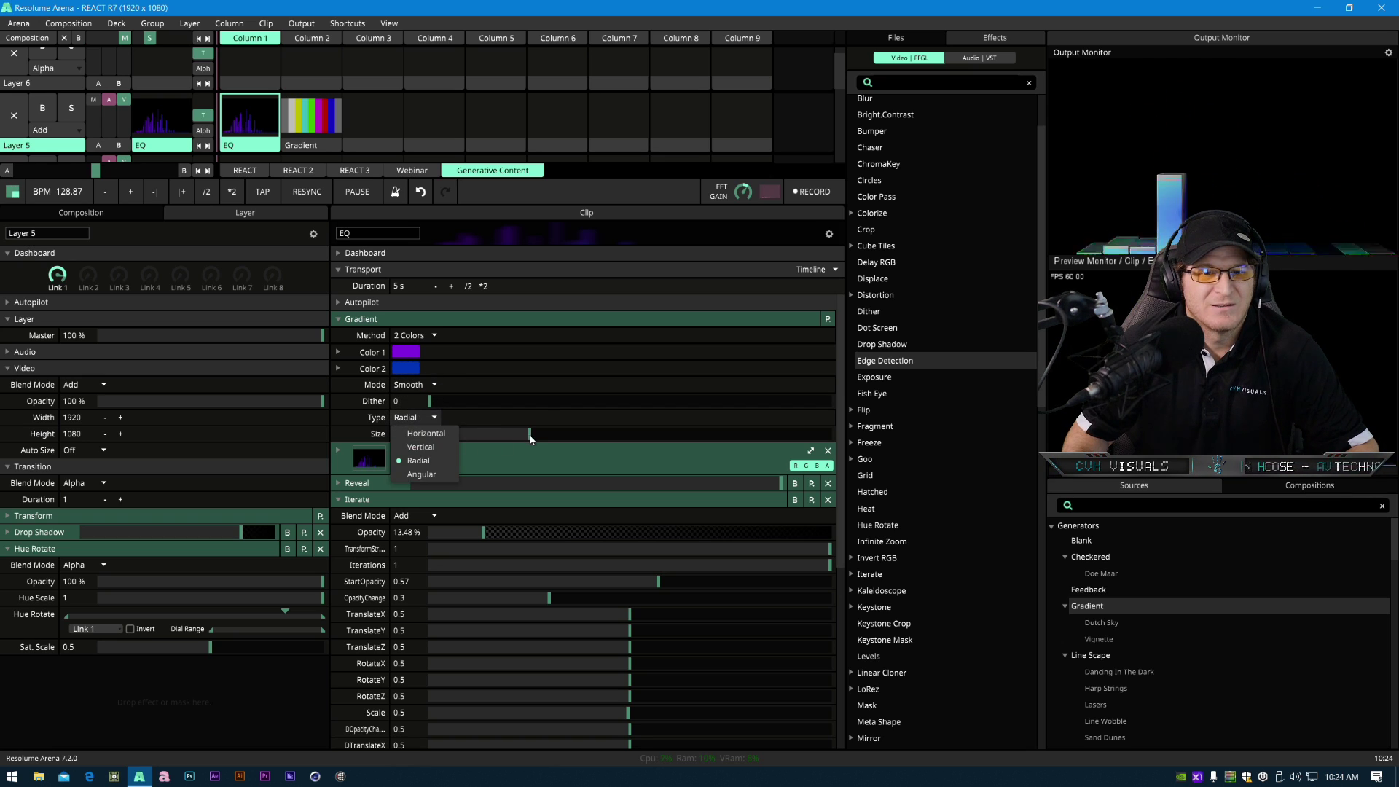
drag(529, 438, 487, 442)
drag(610, 446, 641, 449)
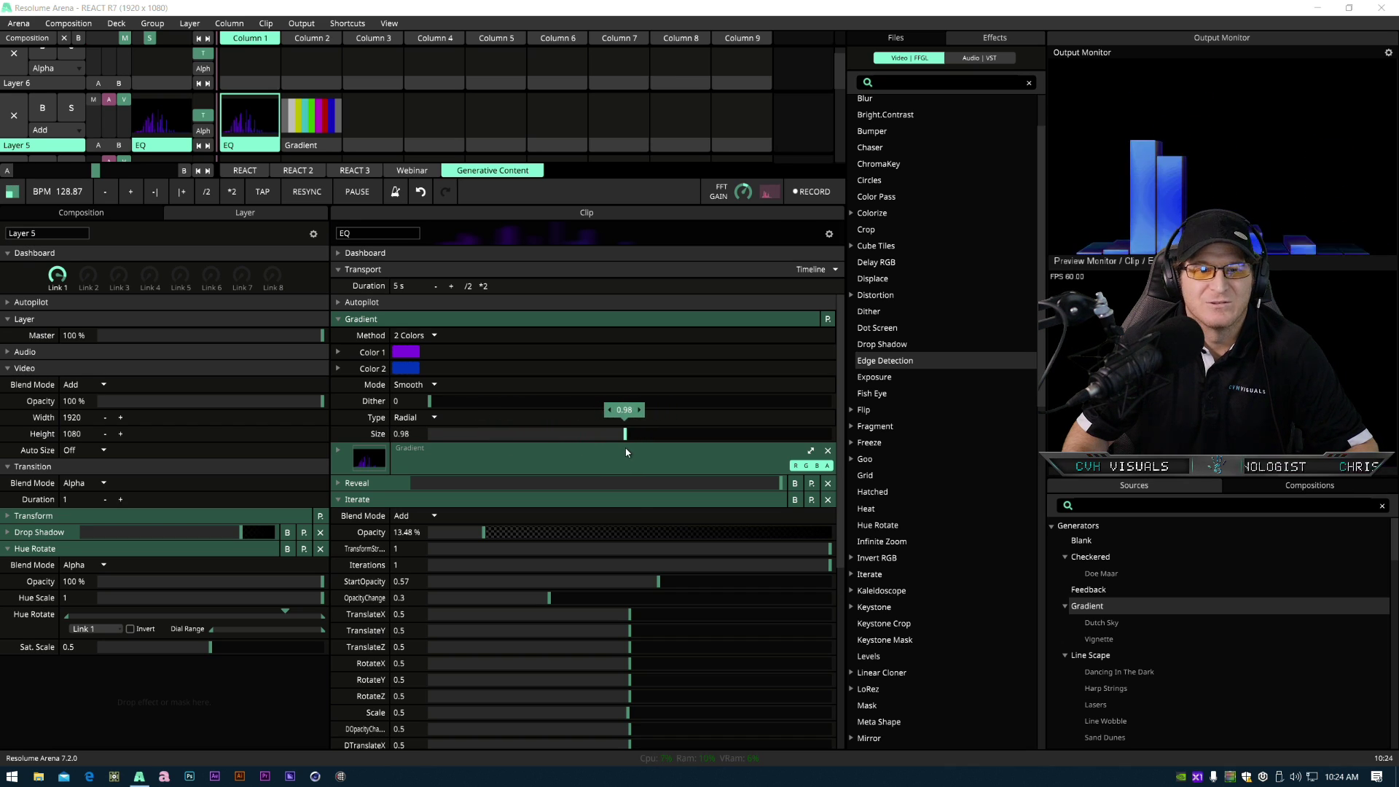
- Switch the Gradient's Type to Horizontal
click(412, 417)
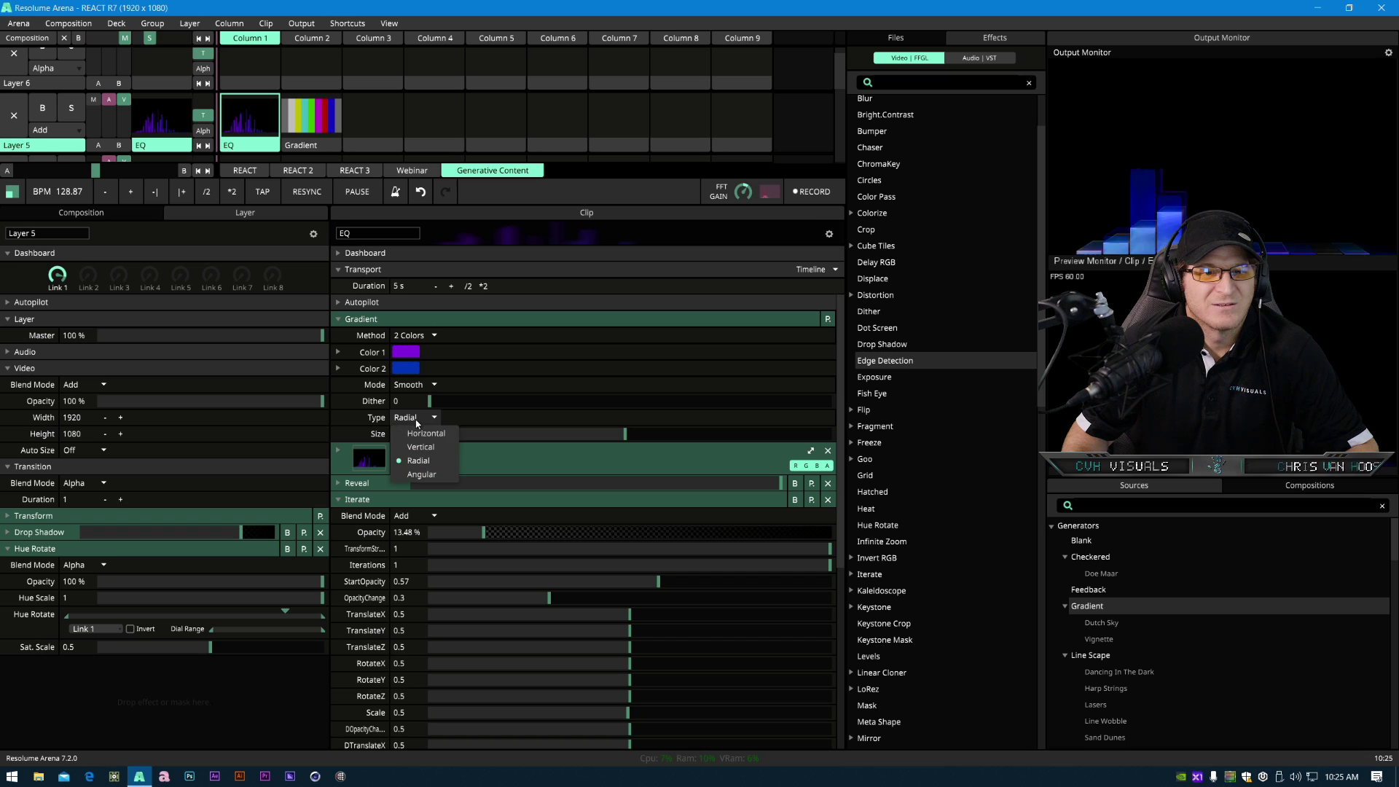
click(430, 430)
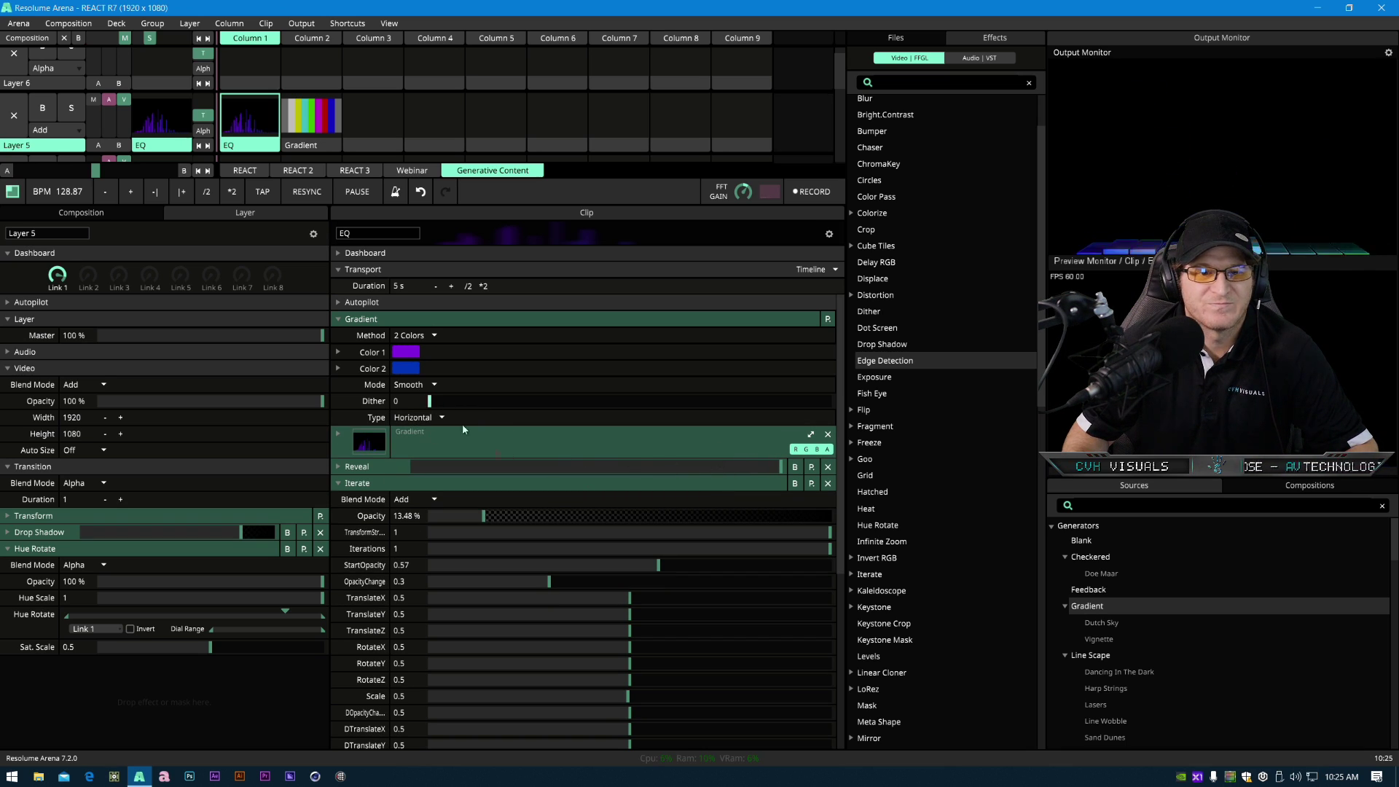
- Raise Iterate's Opacity to about 16% and collapse the effect panels
drag(483, 515, 491, 536)
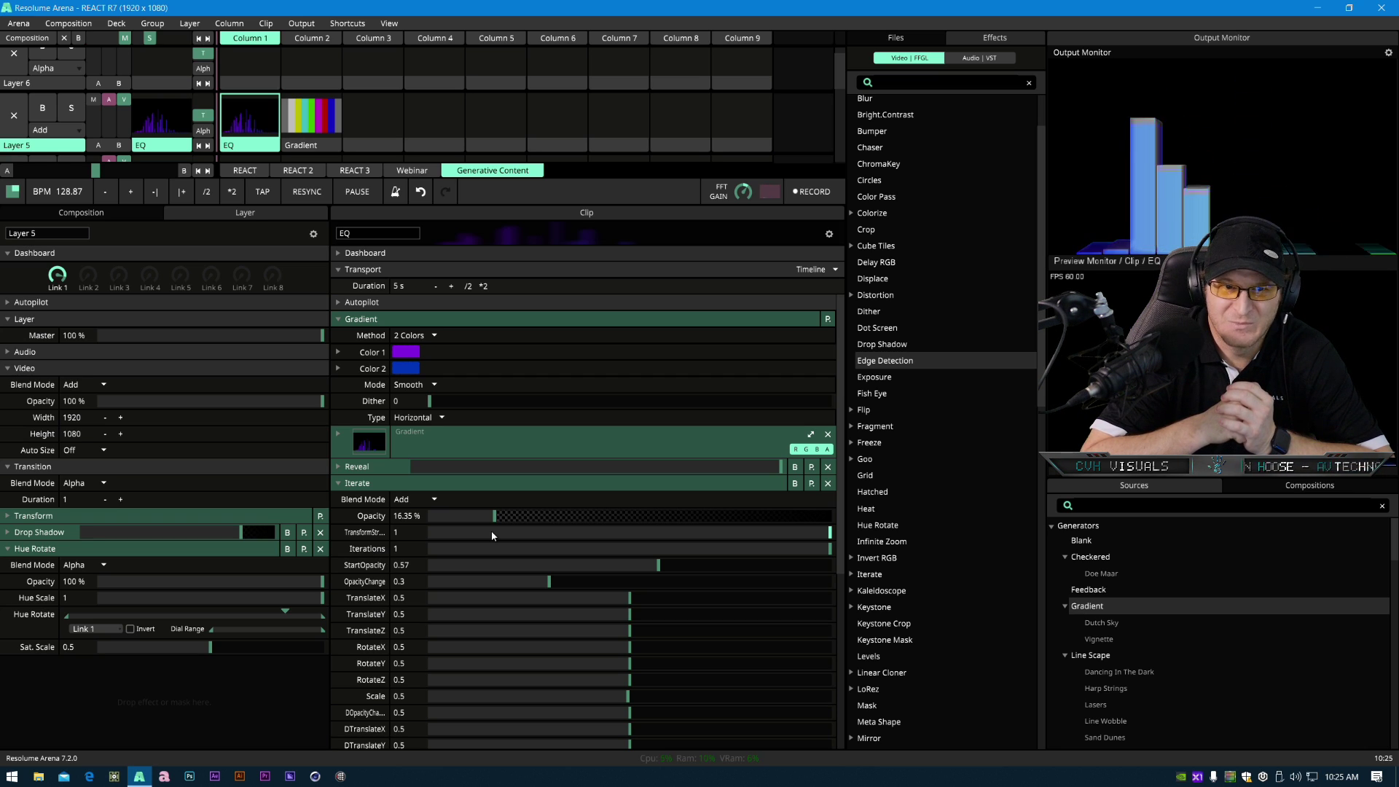
click(399, 486)
click(365, 501)
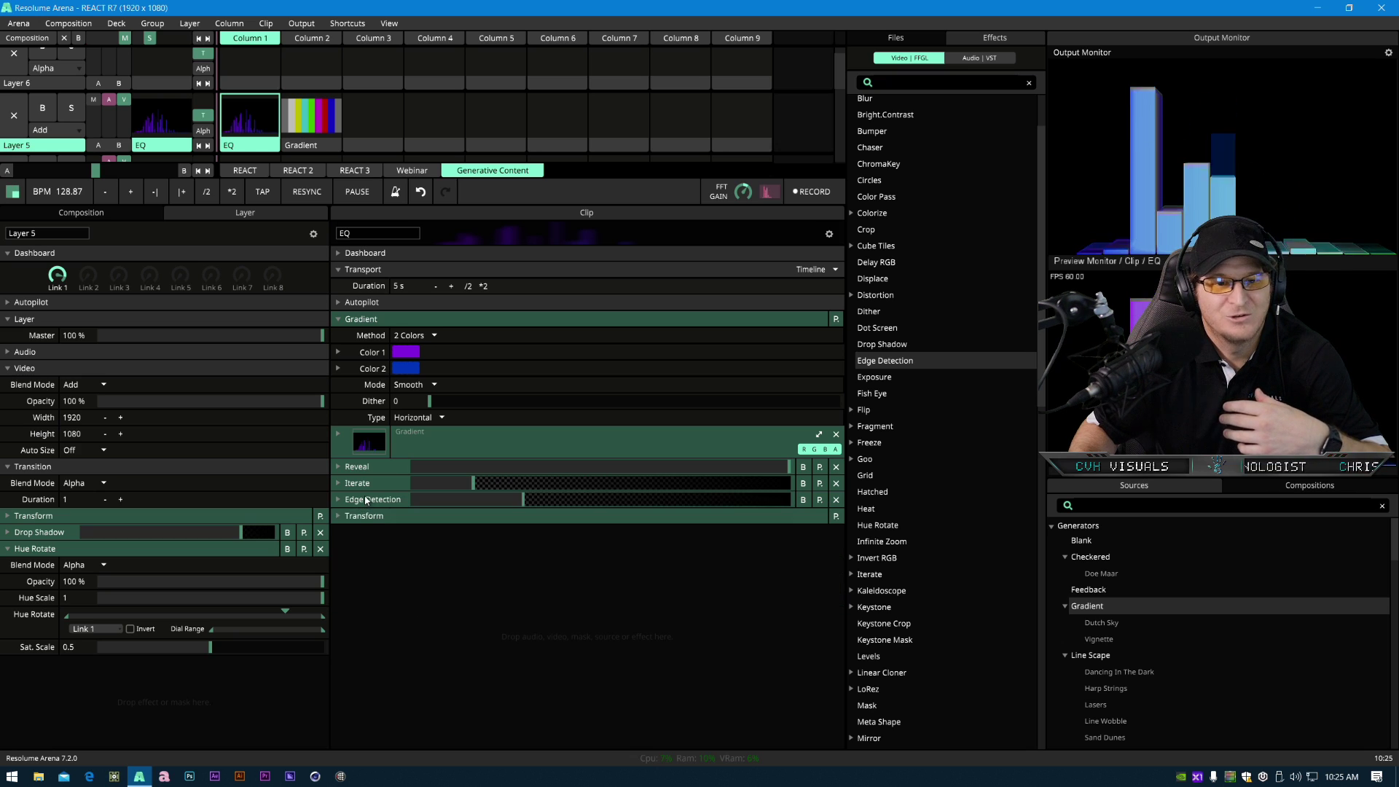
- Remove the Gradient clip from Layer 5
right_click(328, 148)
click(347, 434)
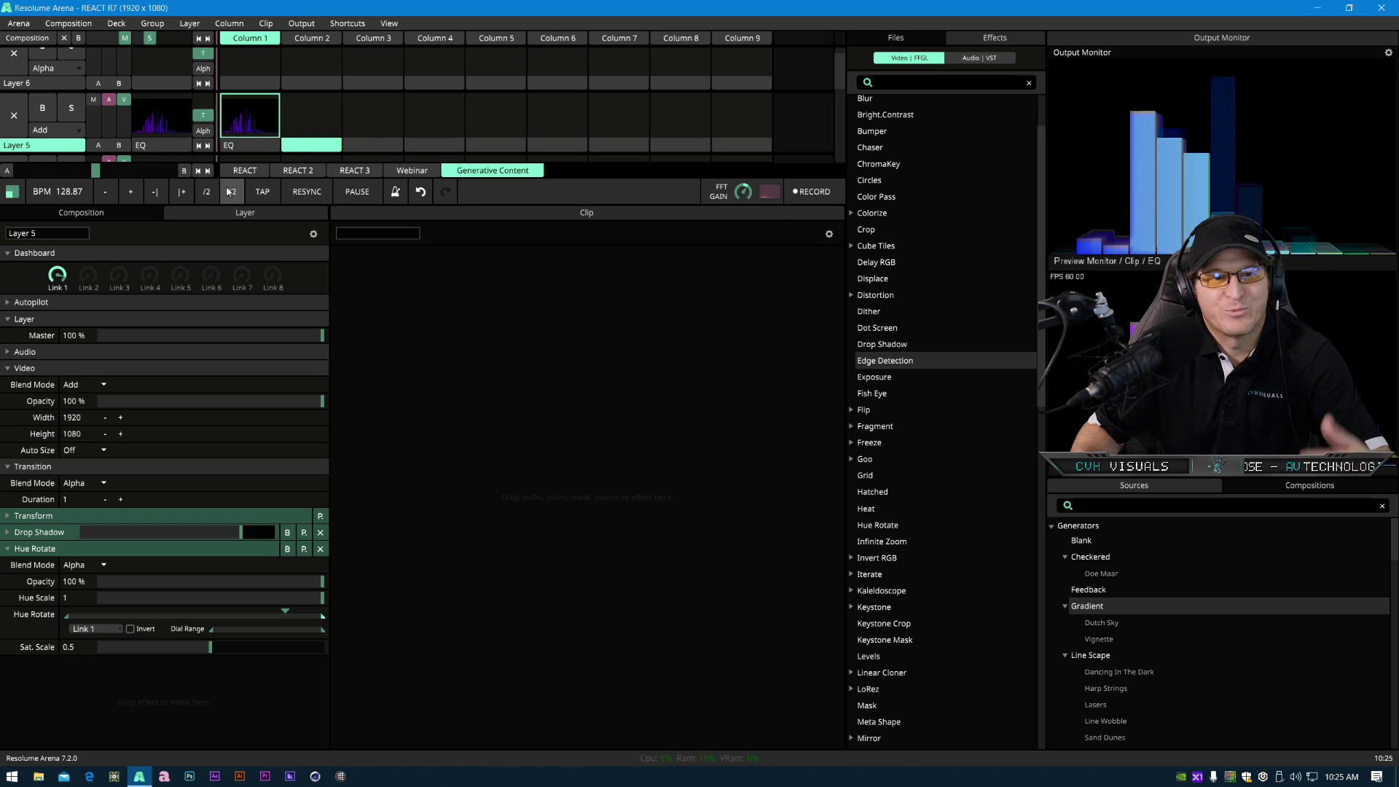
- Duplicate the EQ clip into the next empty slot of Layer 5 and select the copy
click(247, 148)
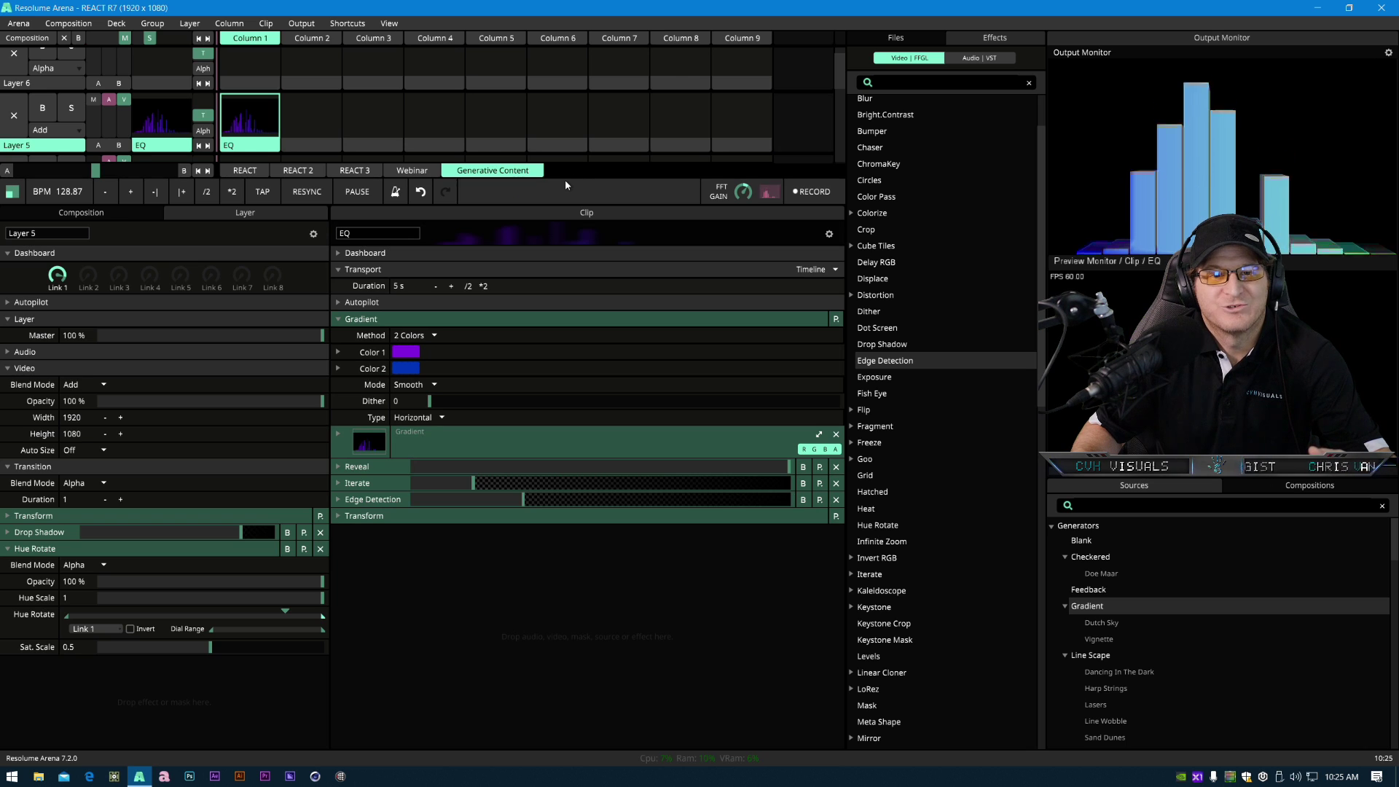
drag(564, 178, 577, 422)
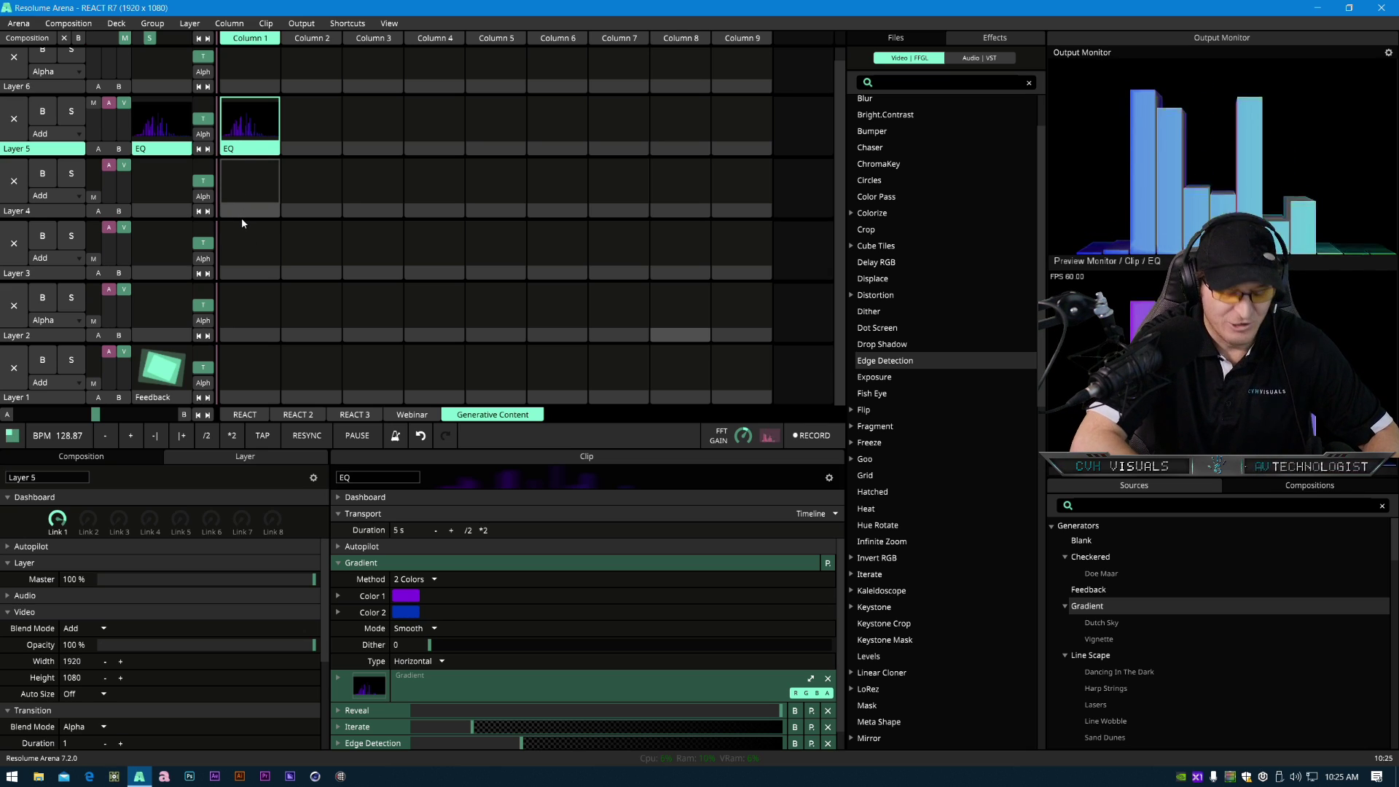
mouse_move(246, 153)
mouse_down()
mouse_move(314, 161)
mouse_move(241, 151)
mouse_up()
right_click(241, 153)
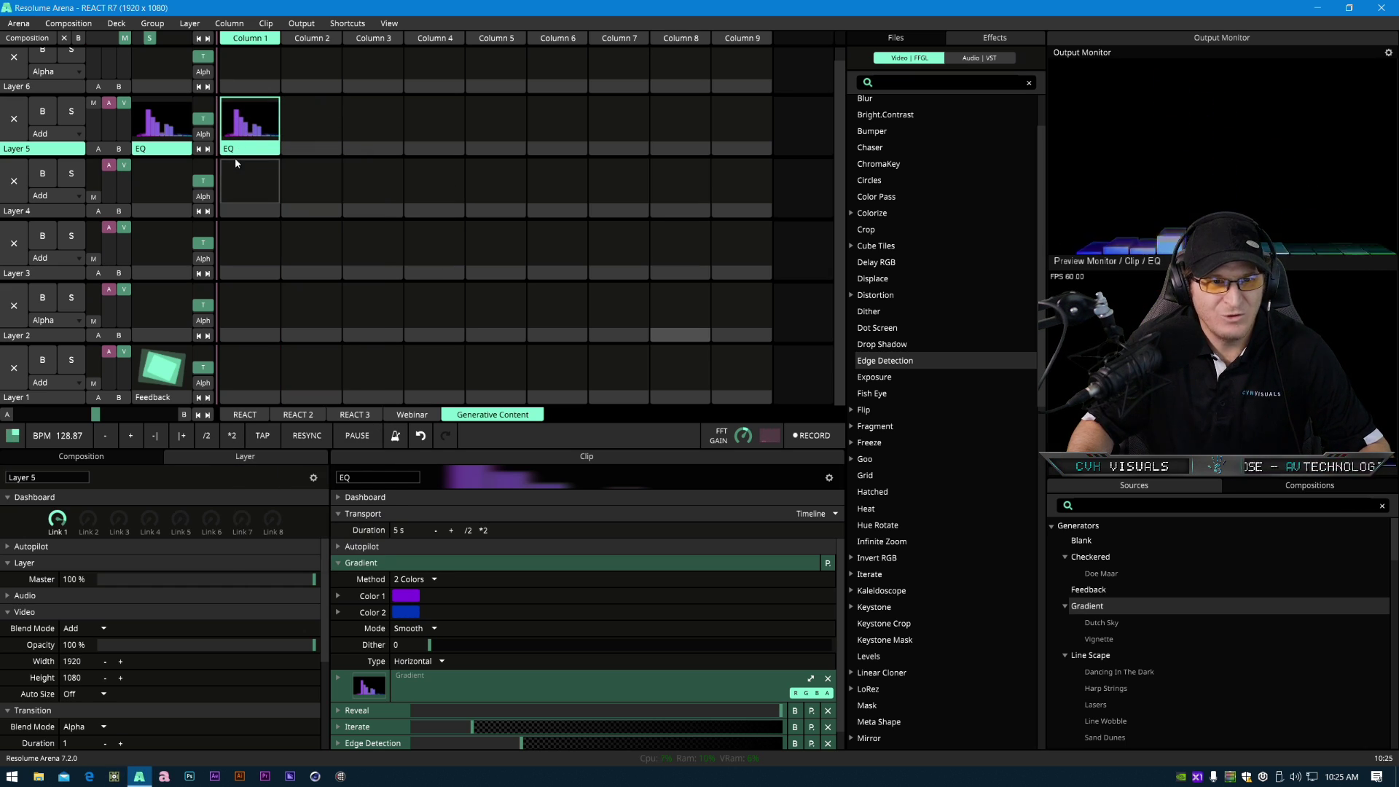
drag(231, 150, 306, 146)
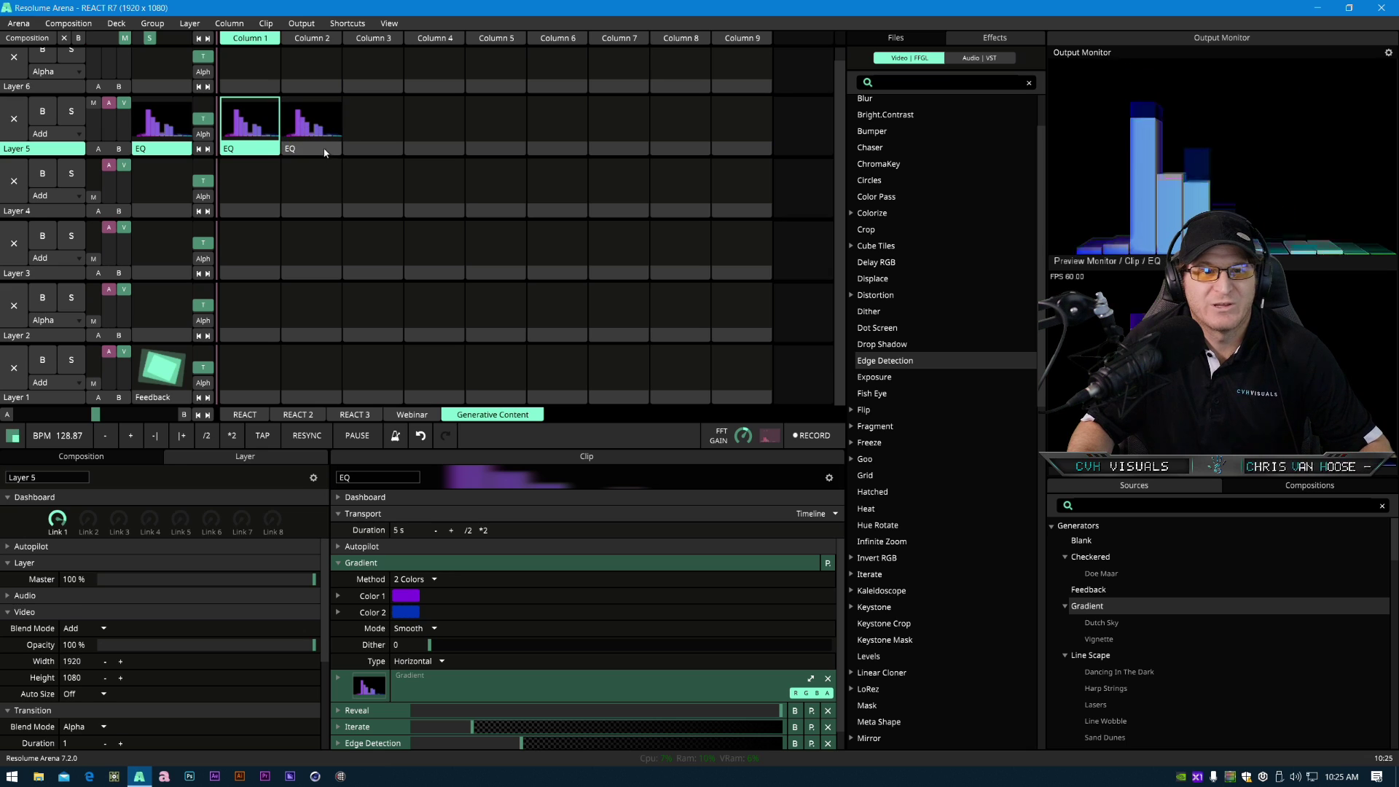
click(326, 151)
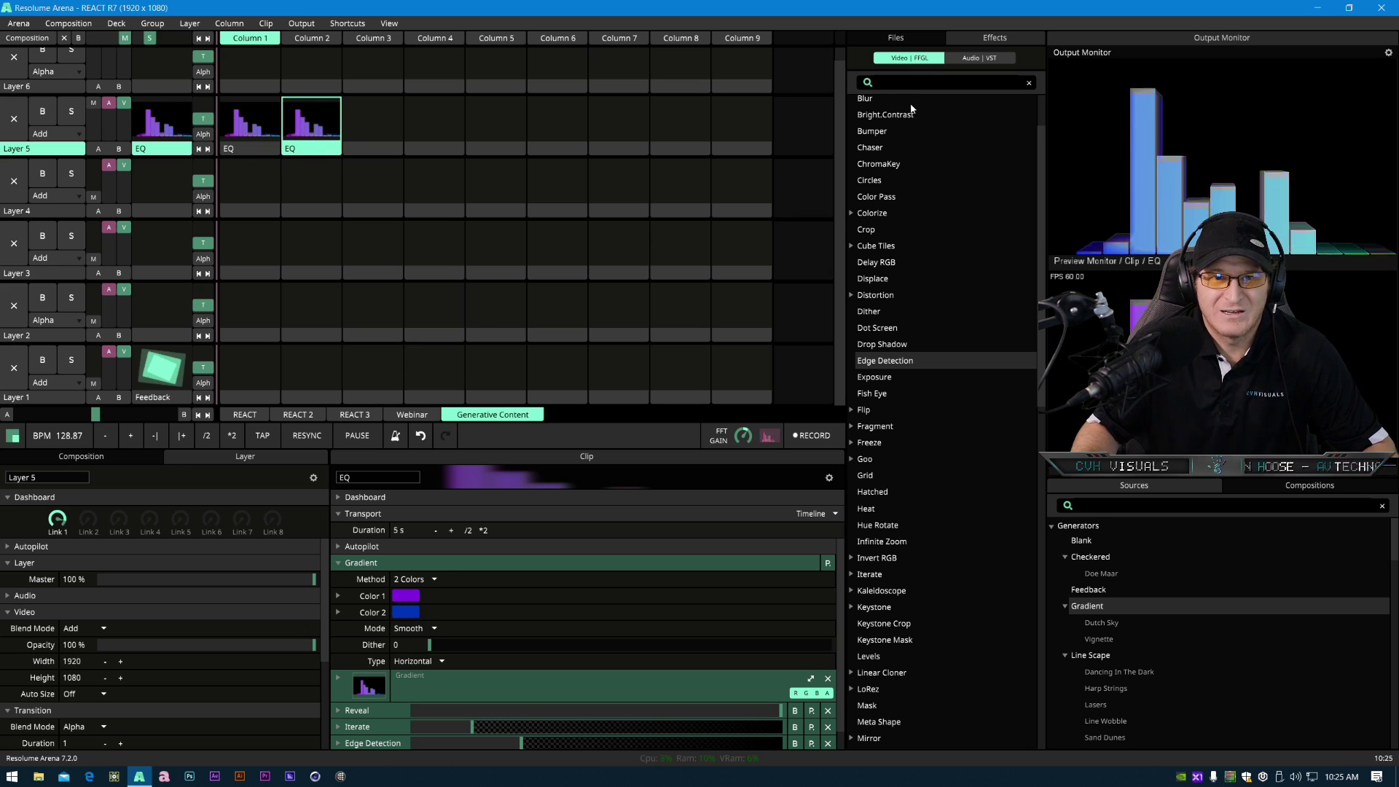
- Replace the copied clip's source with LightLines_31.mov from the LightLines_DXV_1080p folder
click(897, 39)
scroll(896, 575, down, 15)
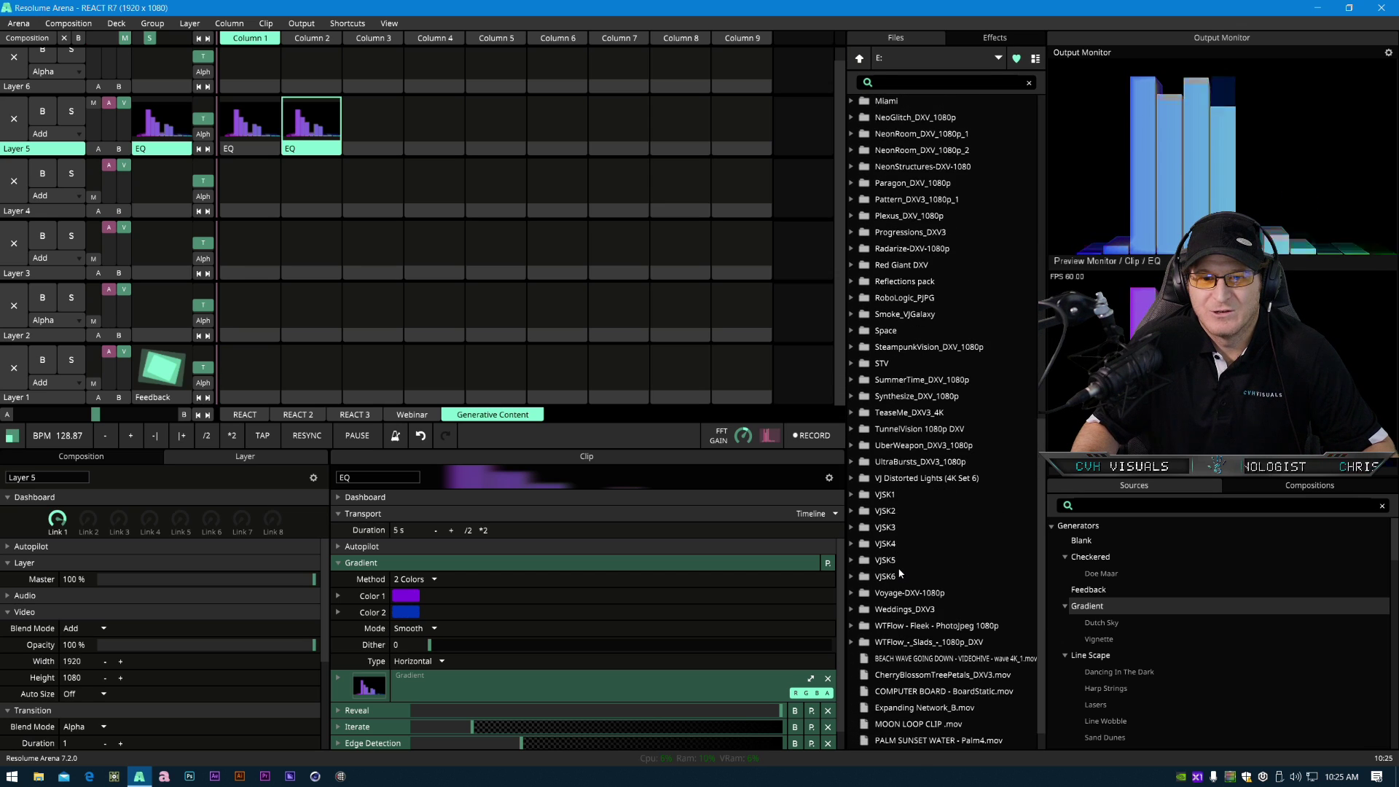
scroll(896, 565, up, 2)
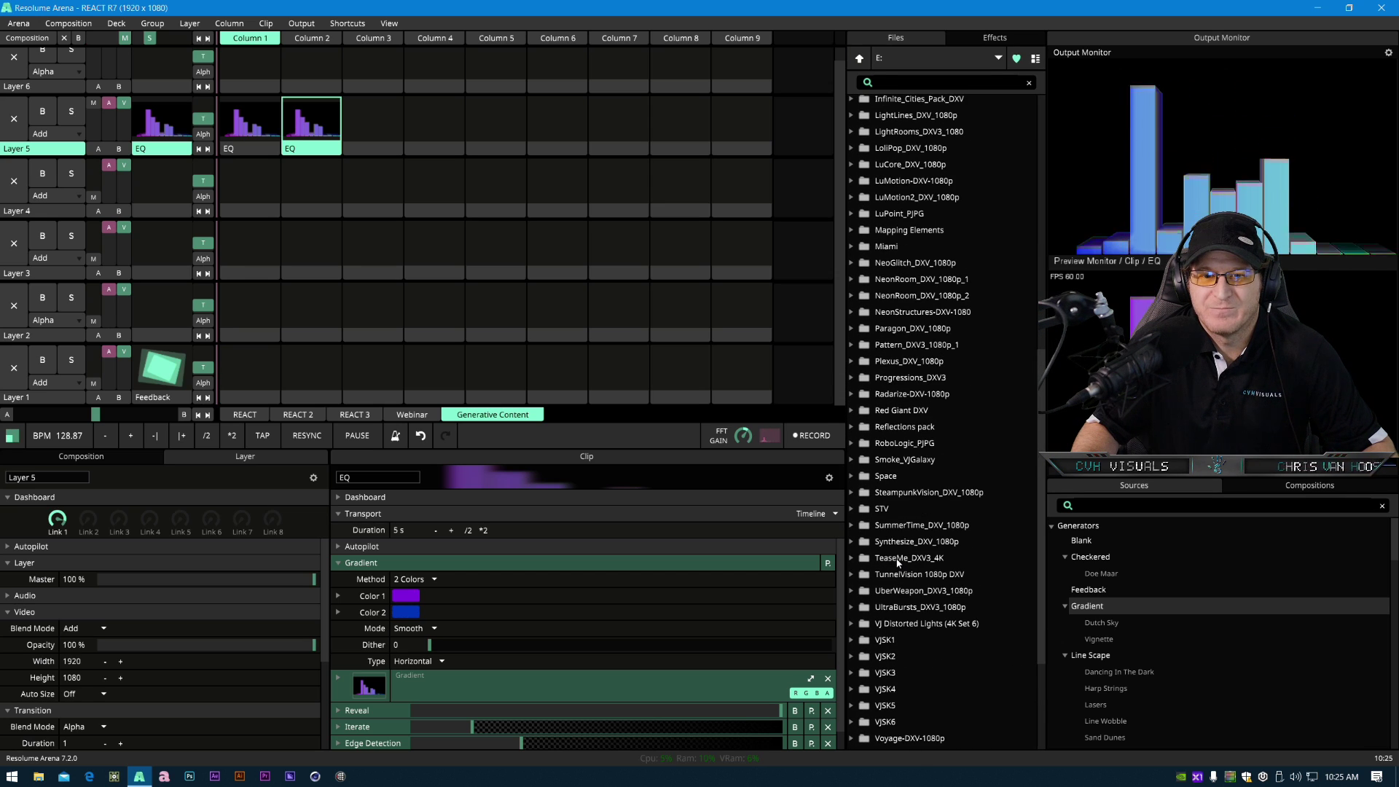
scroll(892, 212, up, 1)
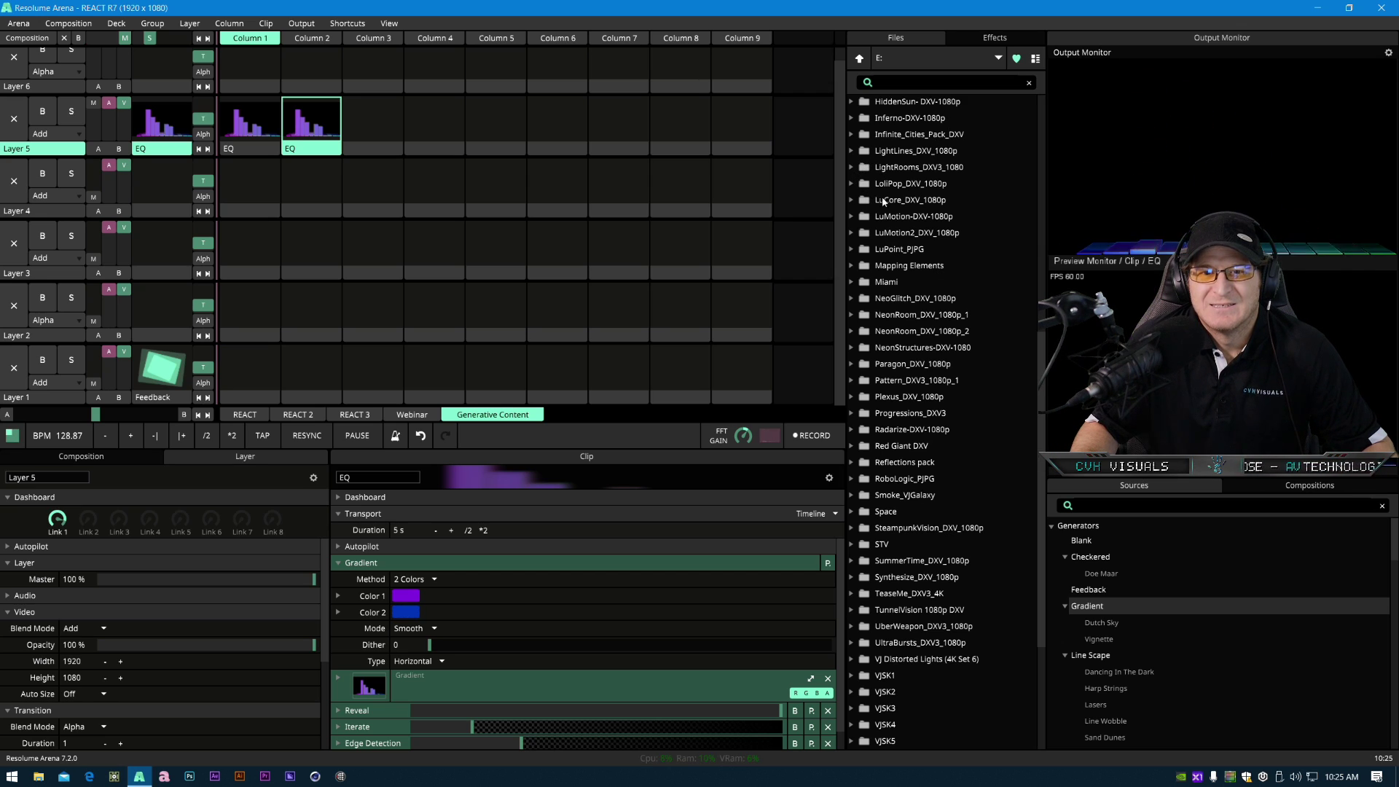
click(850, 151)
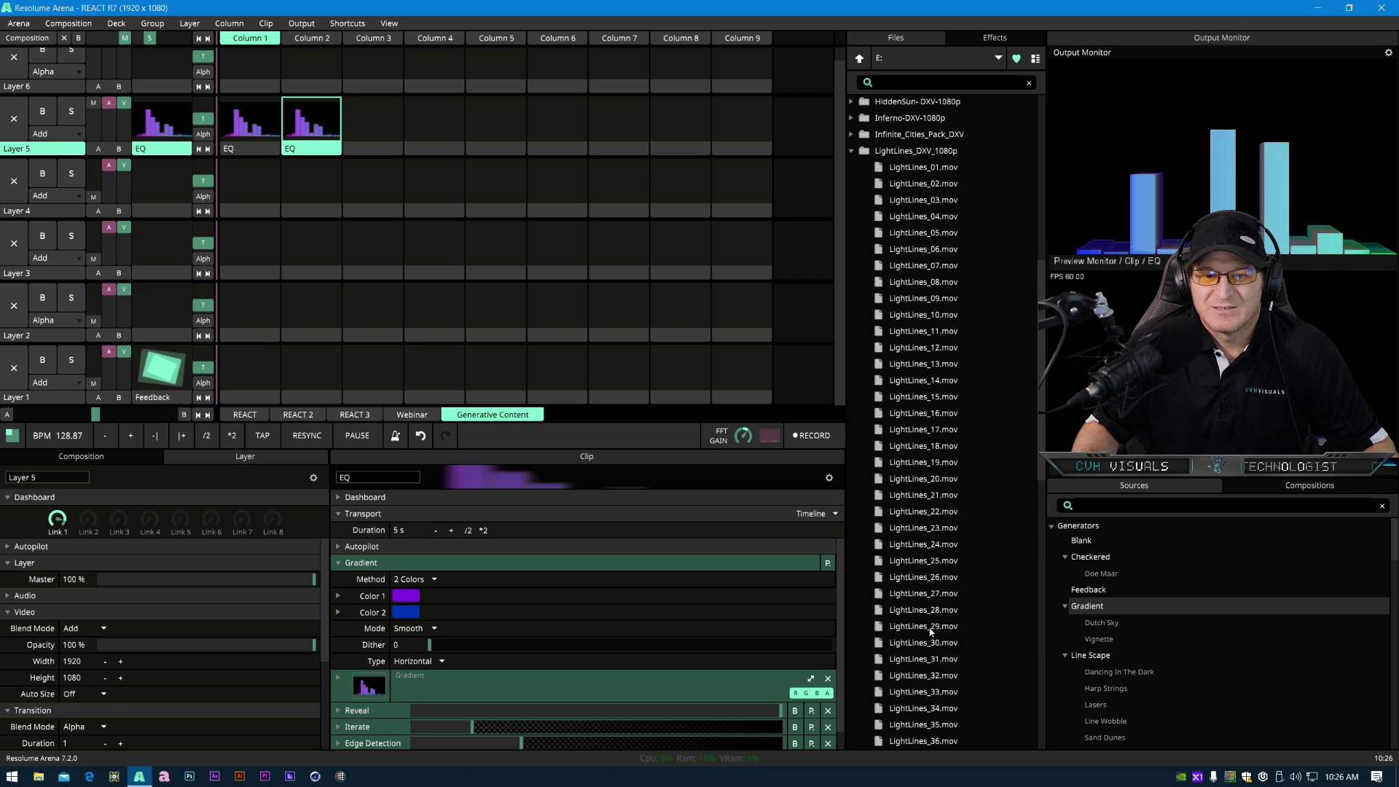
click(936, 658)
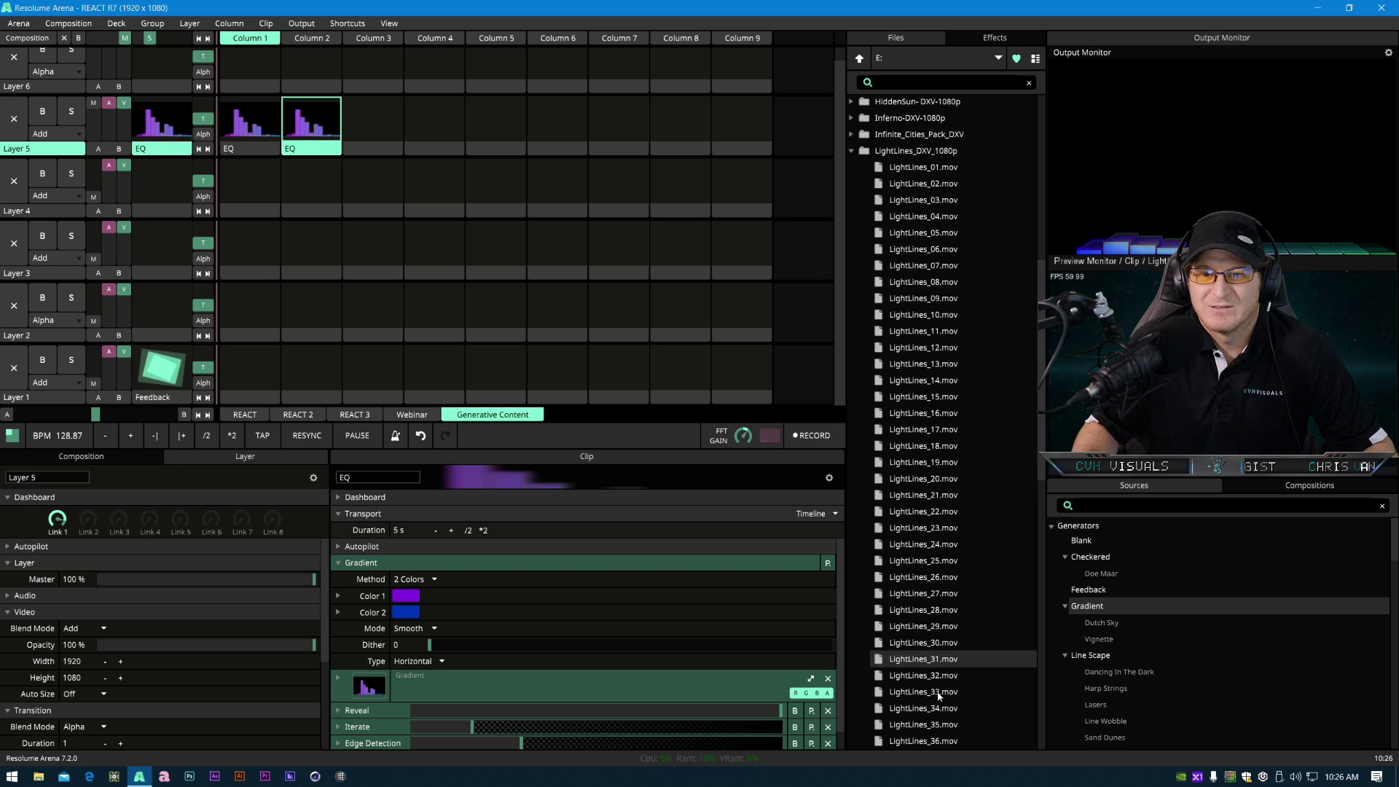
drag(945, 669, 310, 134)
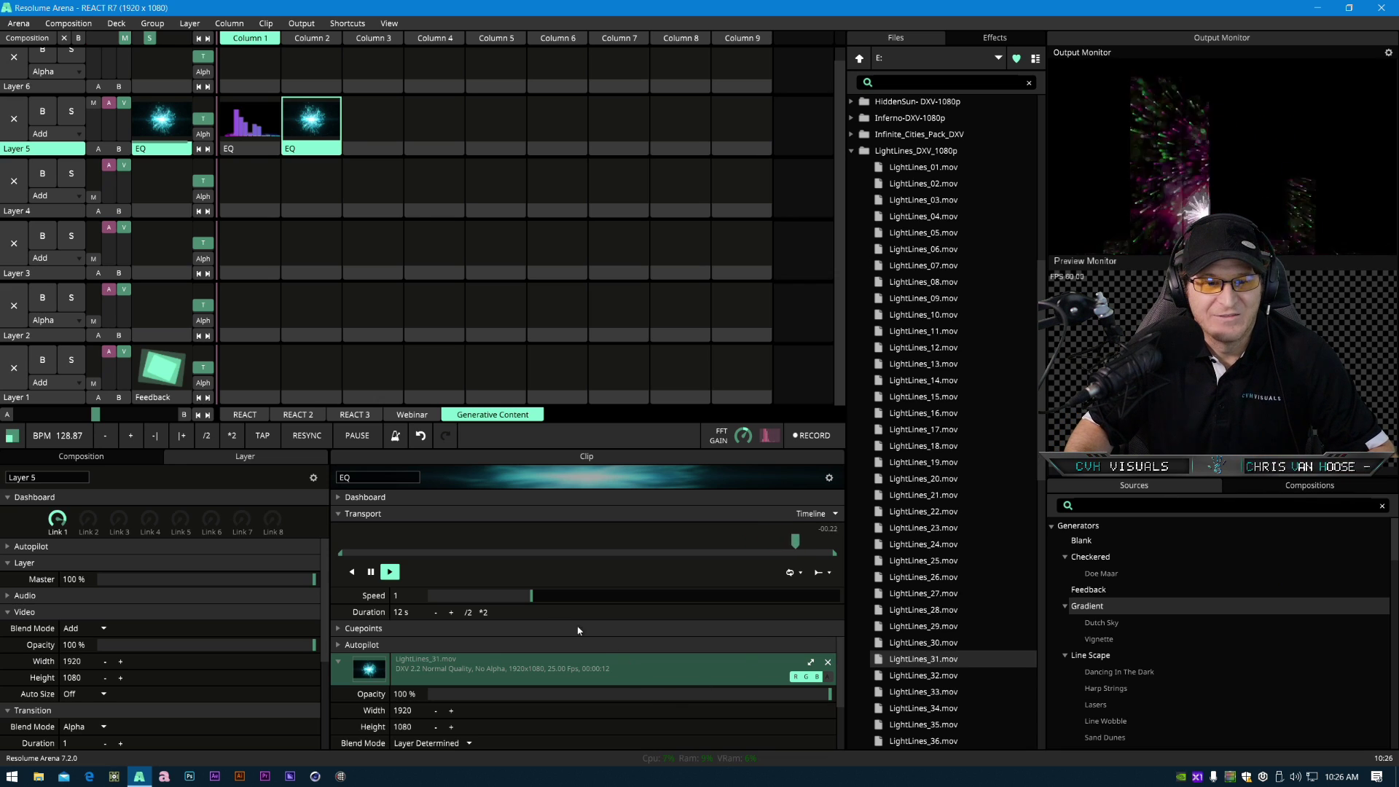
- Set the copied clip's Reveal Texture to Color
click(308, 152)
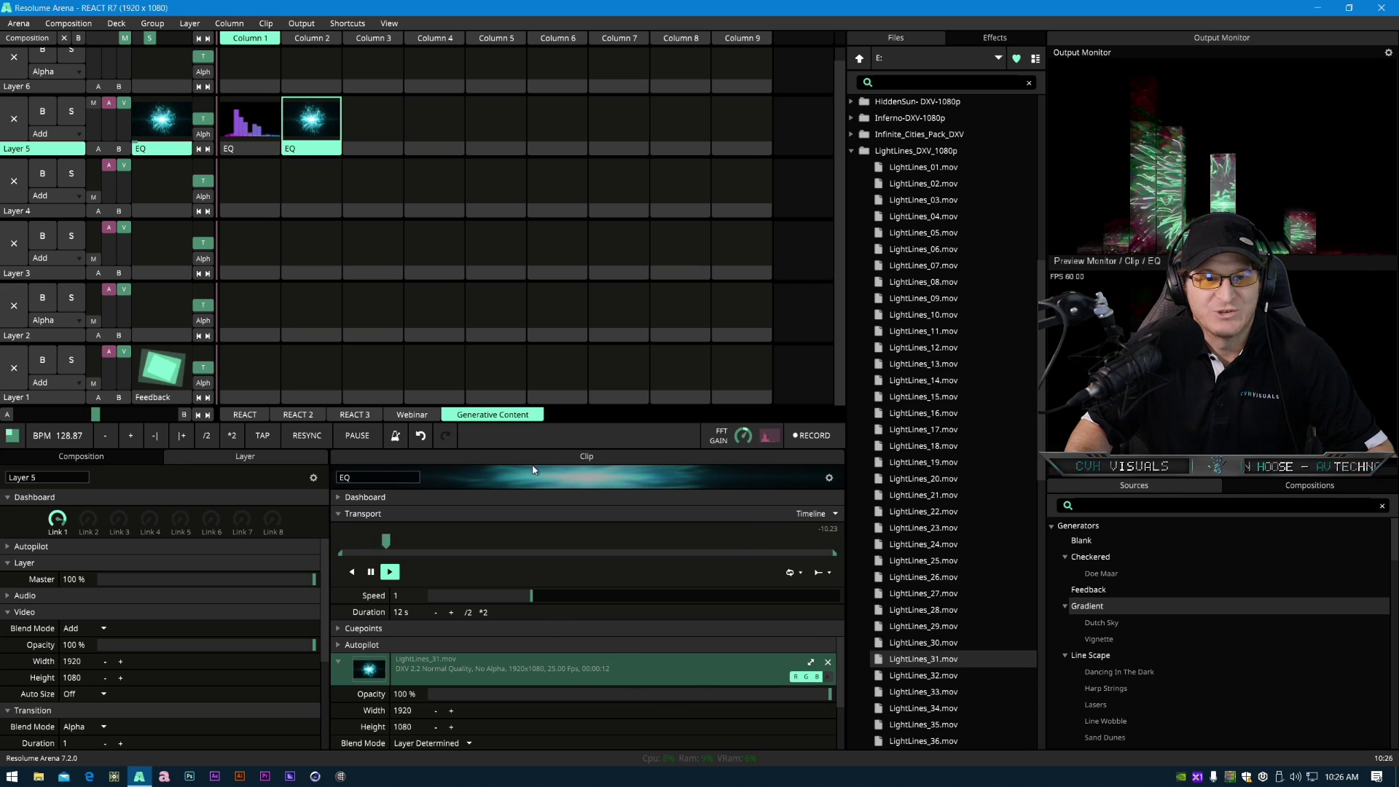
drag(533, 447, 534, 221)
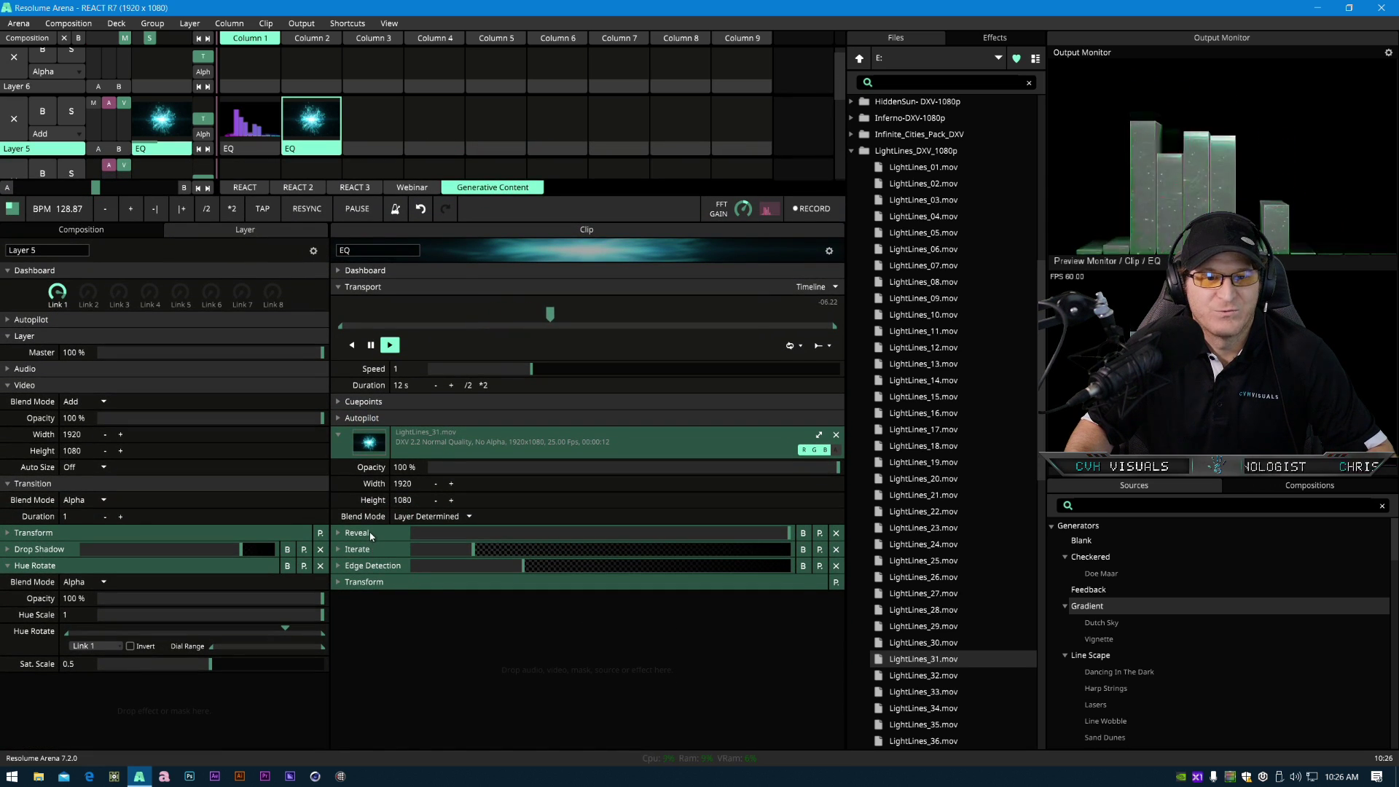
click(364, 534)
click(397, 593)
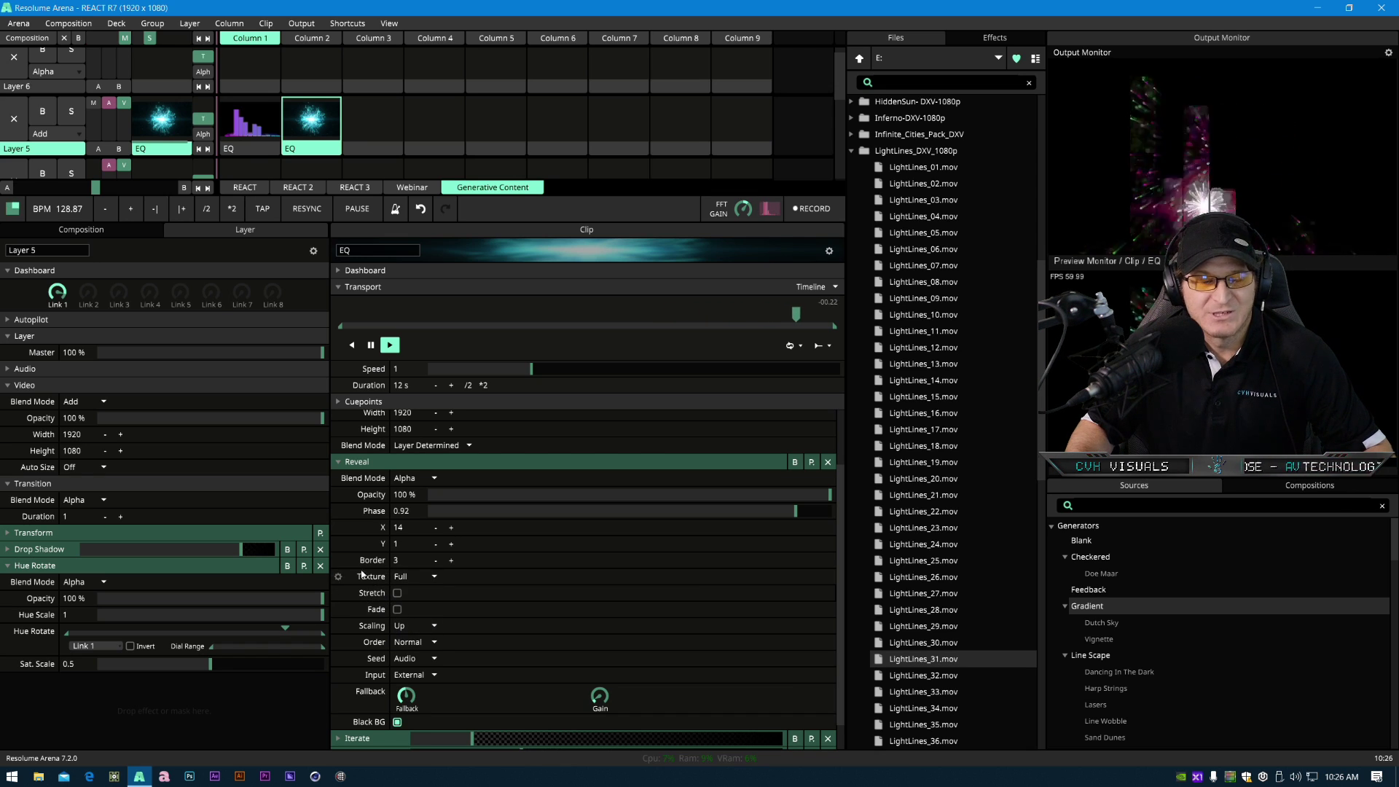
click(434, 576)
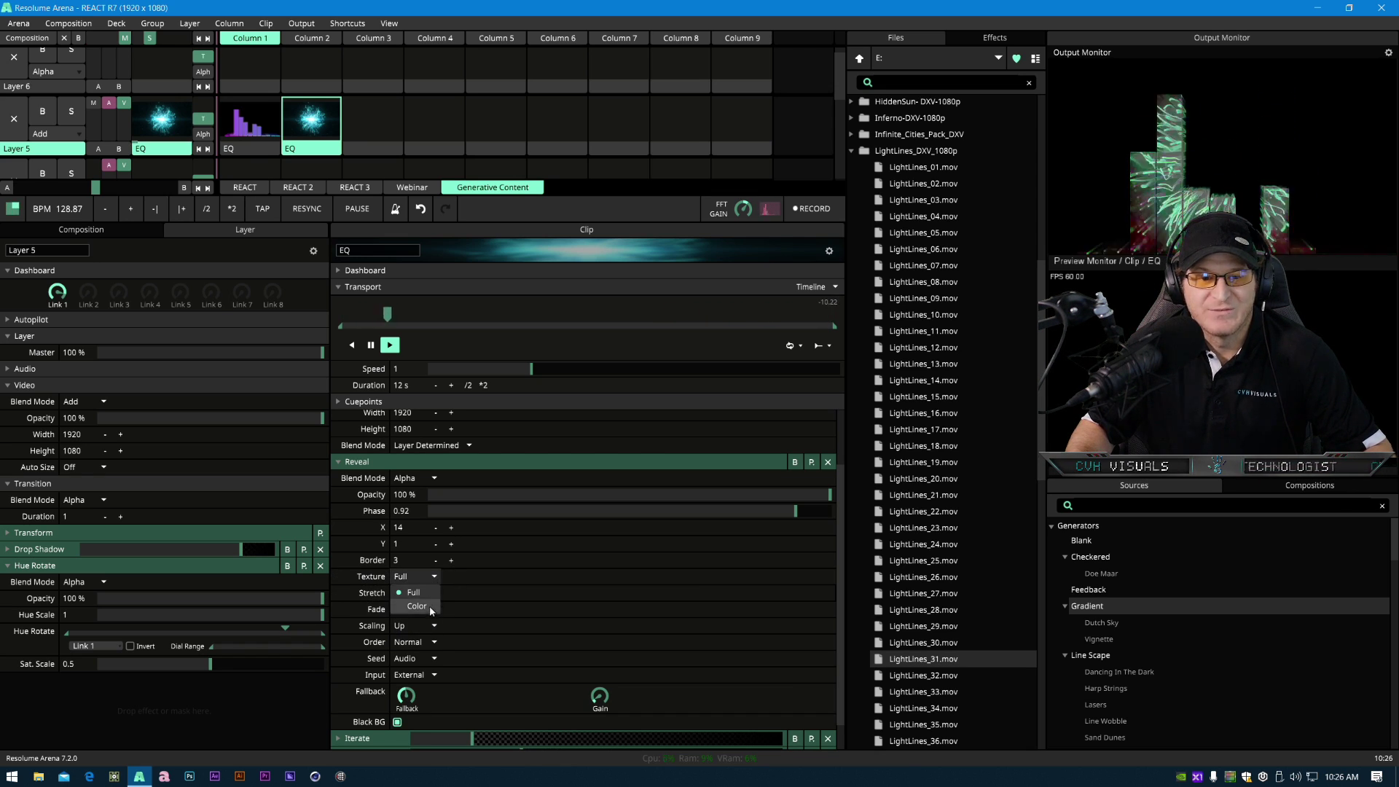
click(427, 606)
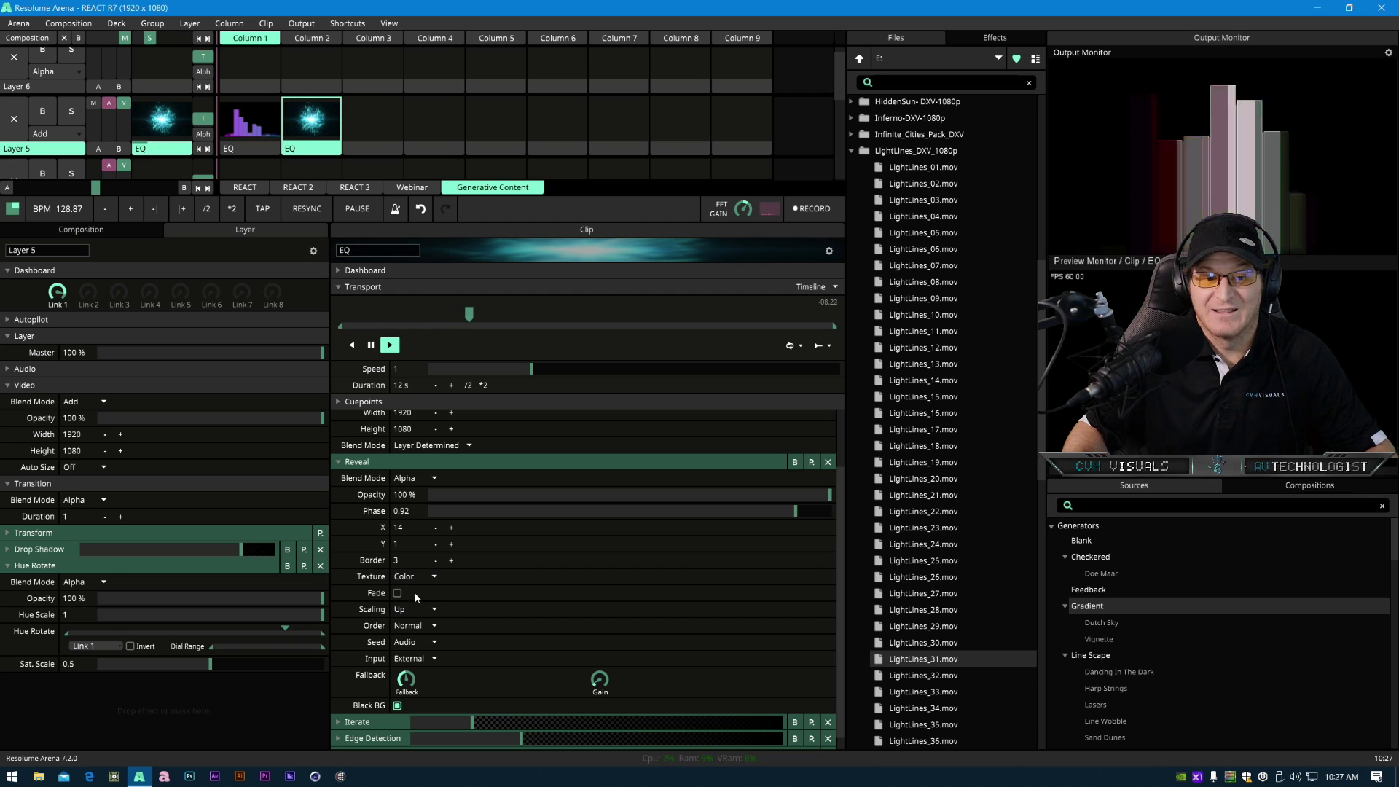
- Set the Reveal effect's X value to 61 on the LightLines copy
drag(453, 530, 537, 529)
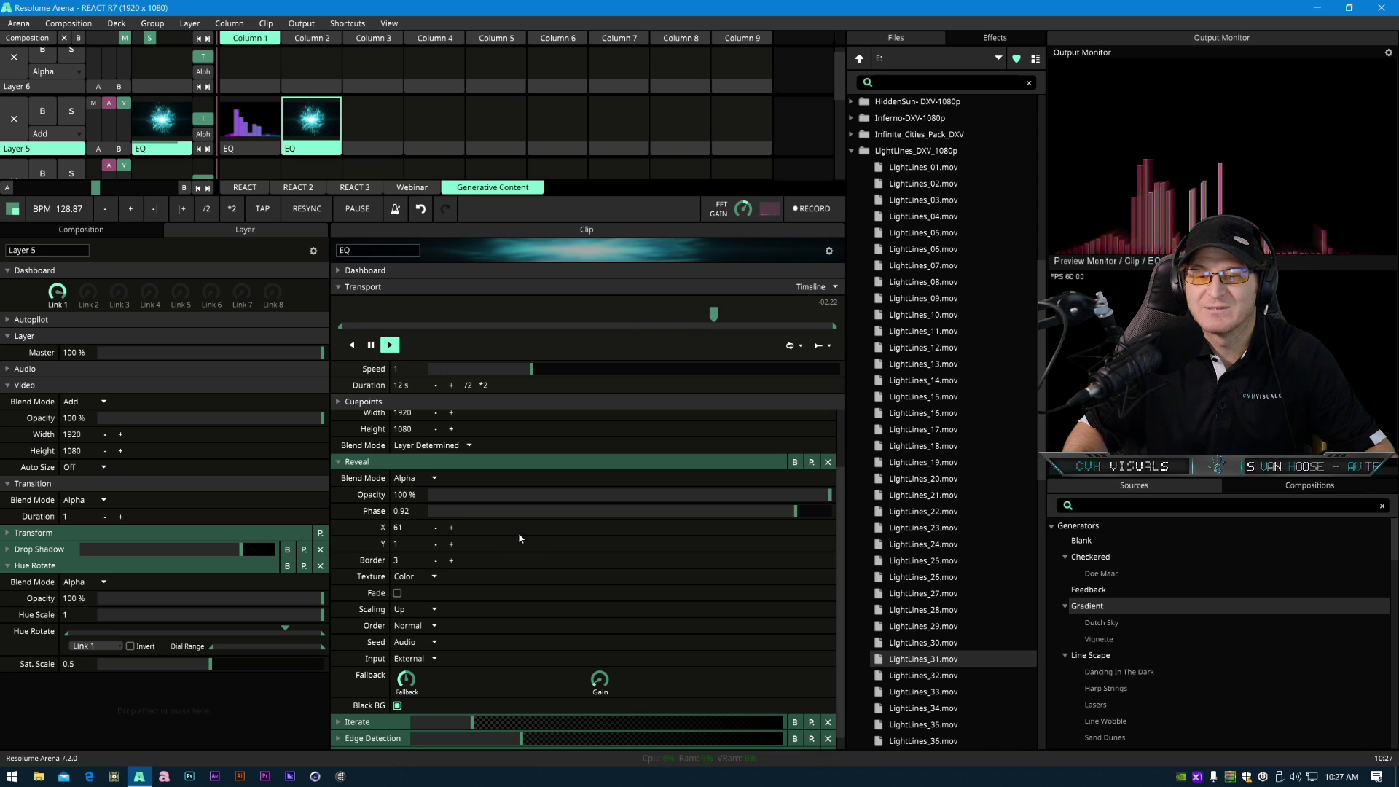
click(428, 576)
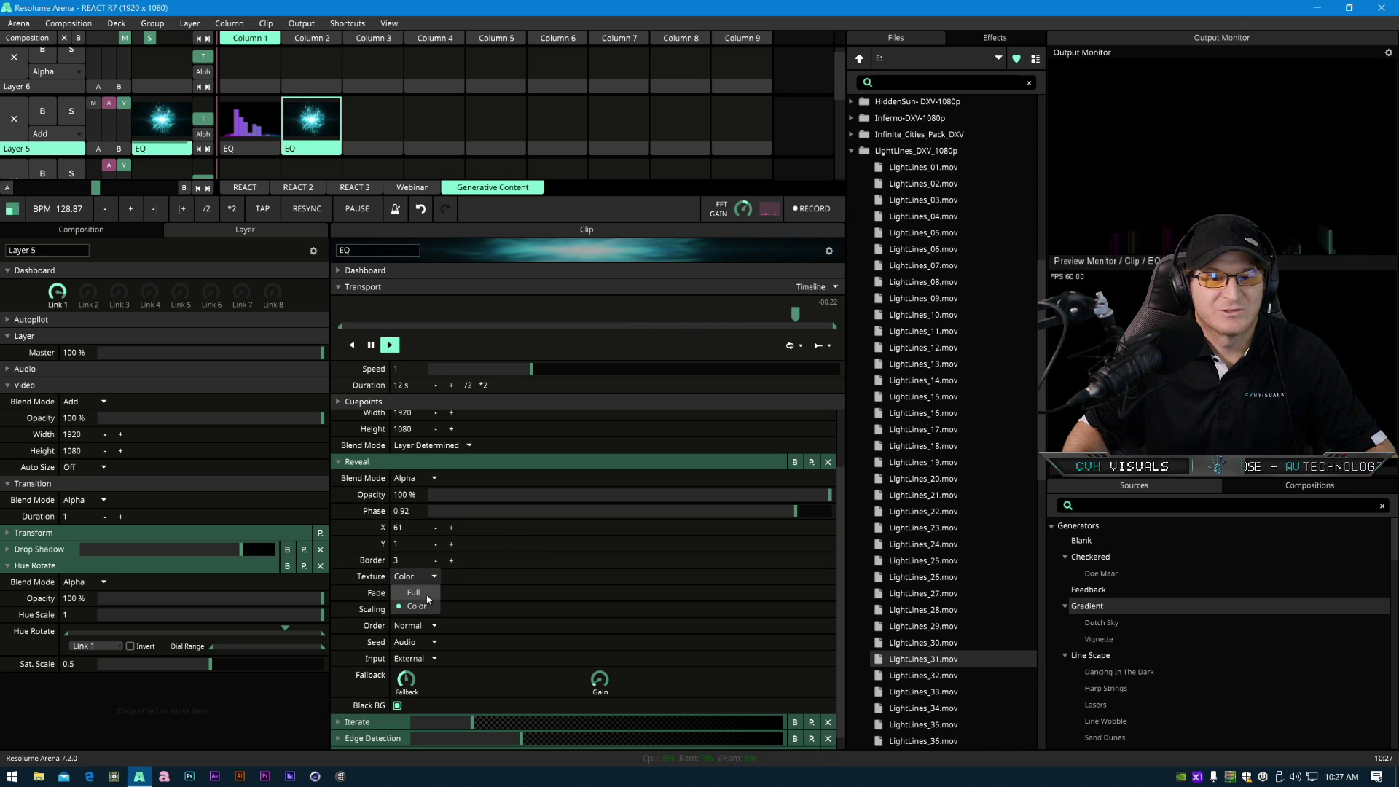
click(425, 593)
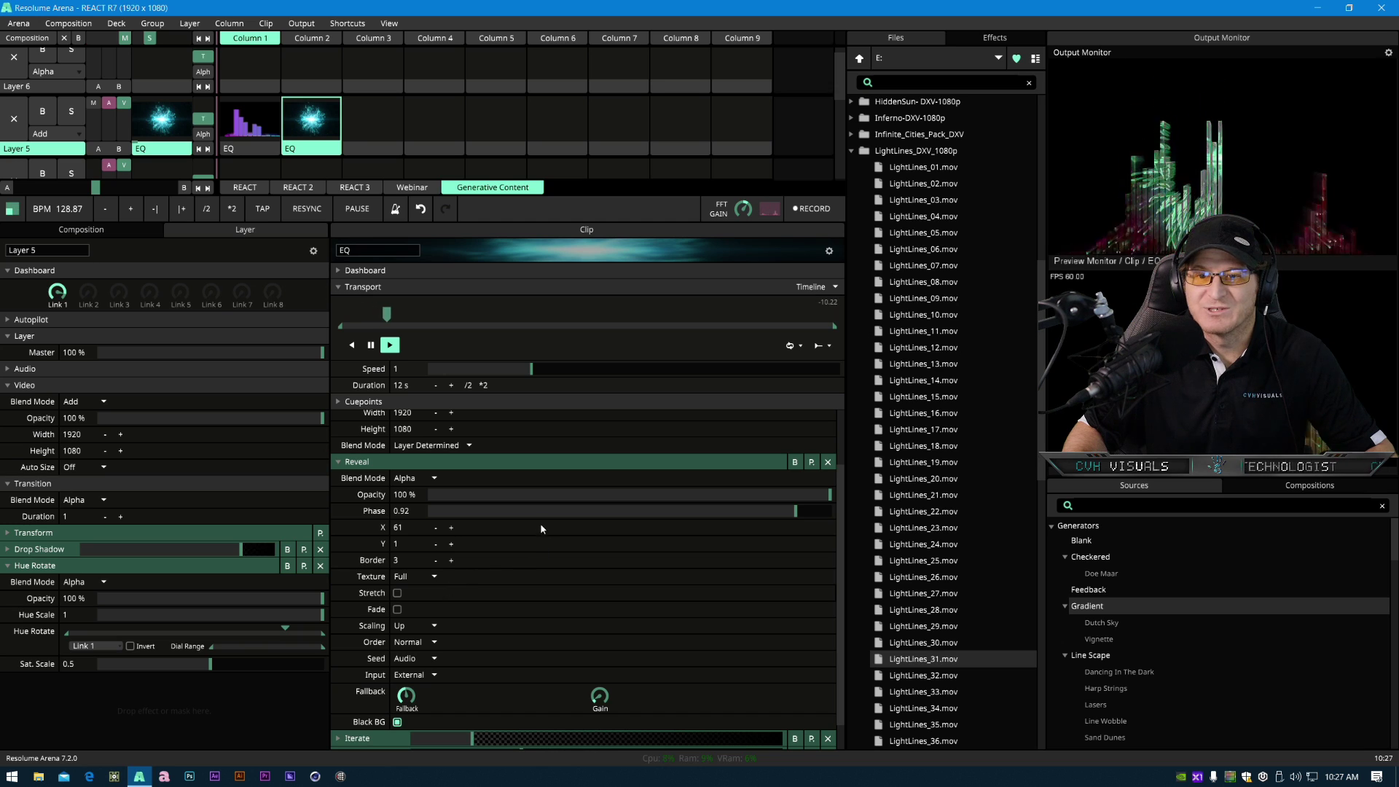
click(433, 577)
click(432, 606)
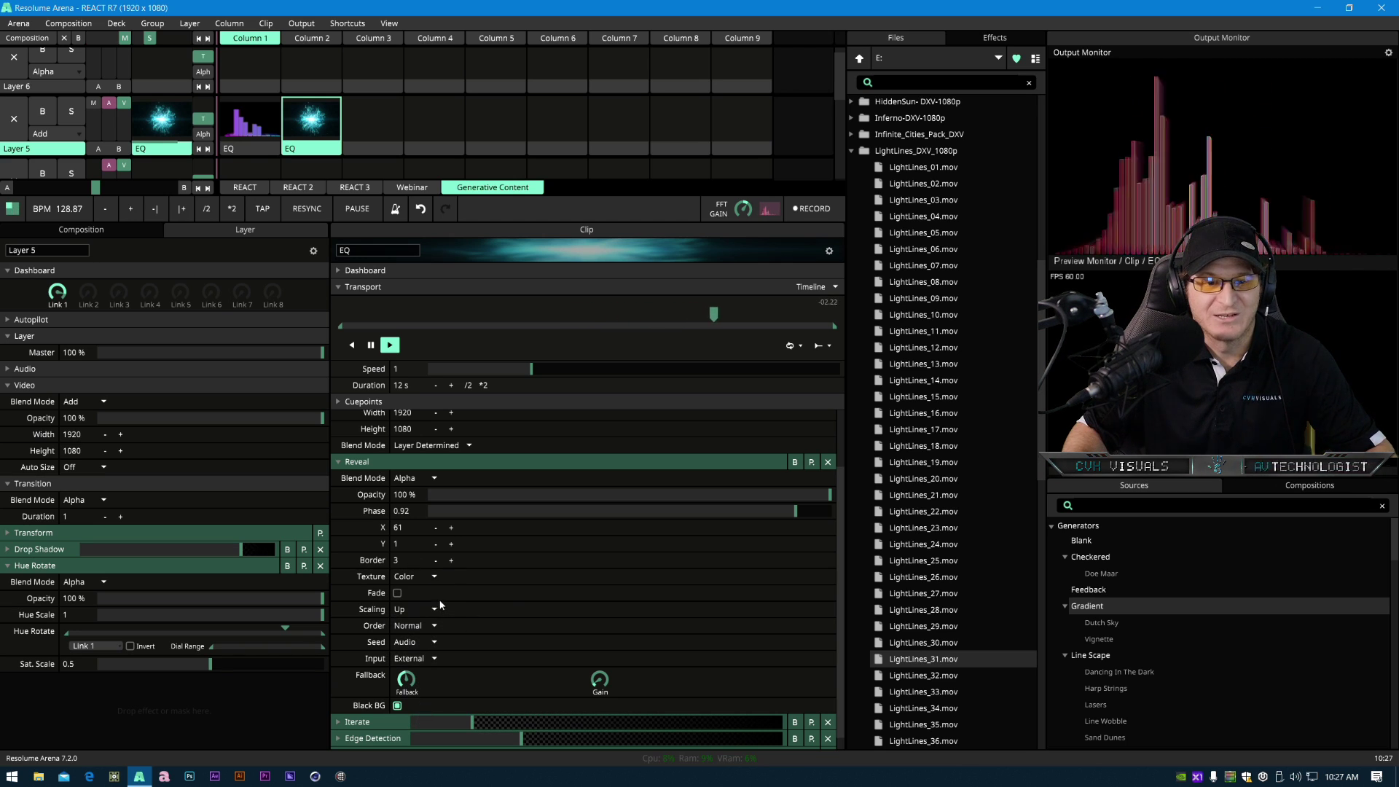
- Set the Reveal Phase to 0.52
drag(486, 552, 444, 554)
drag(800, 512, 604, 529)
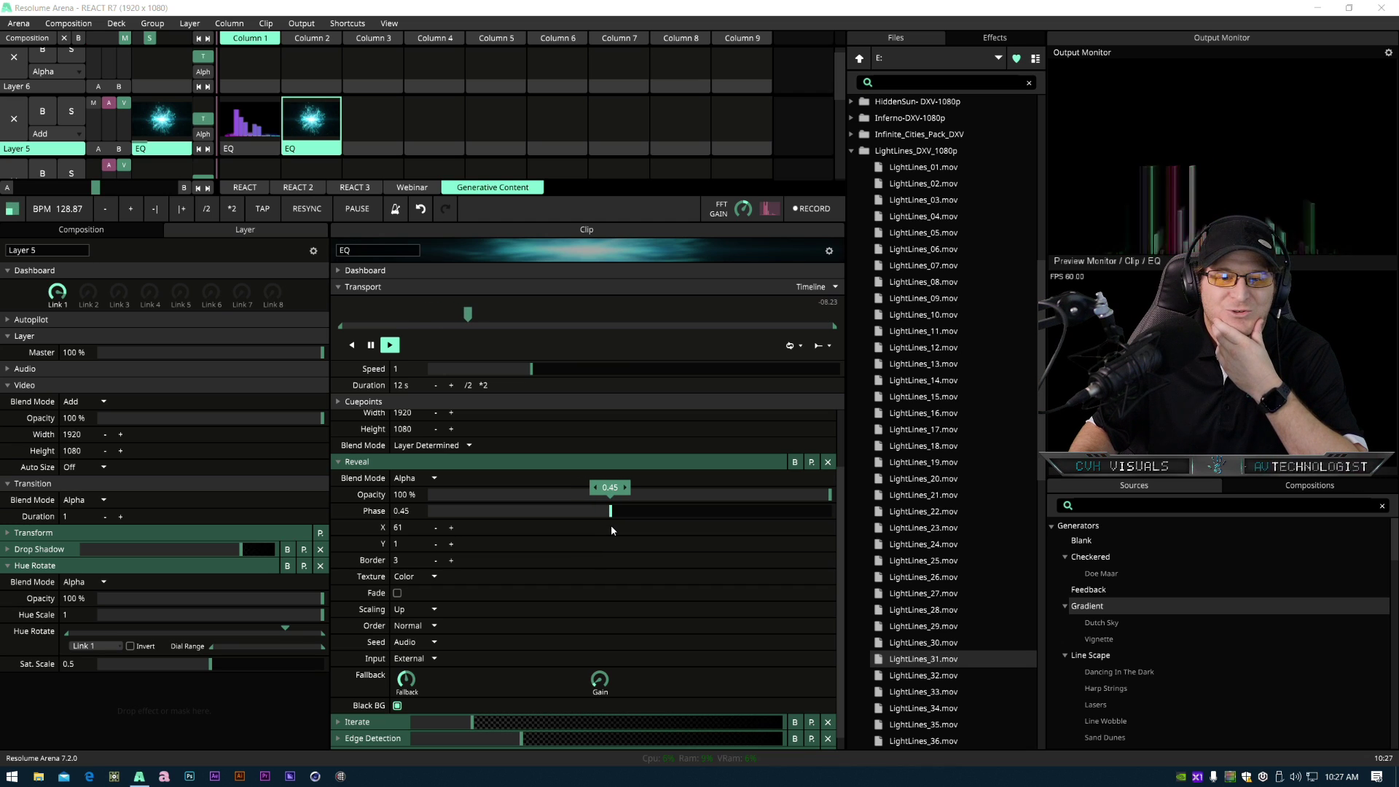
drag(611, 526, 636, 523)
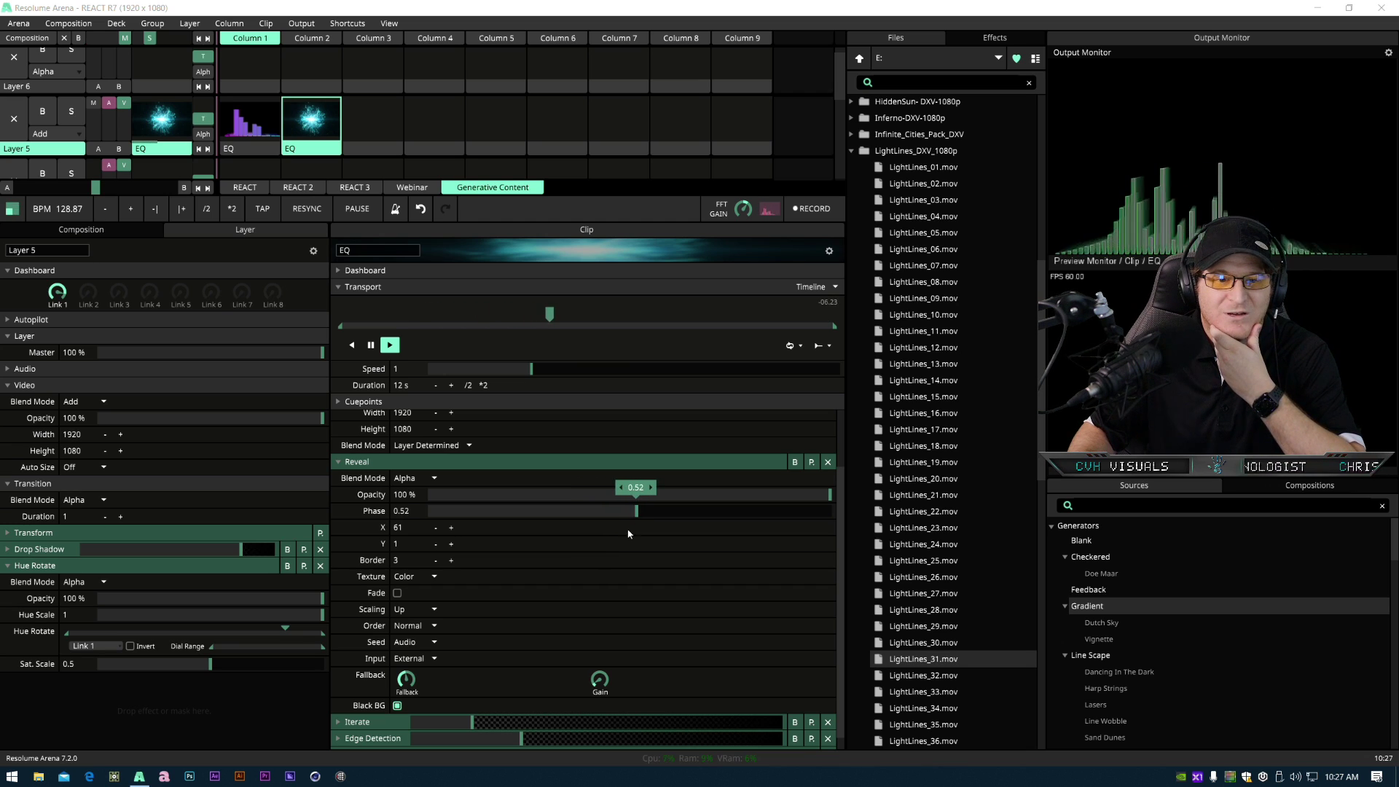
- Link the Reveal Phase parameter to the clip's Dashboard control
scroll(491, 474, up, 1)
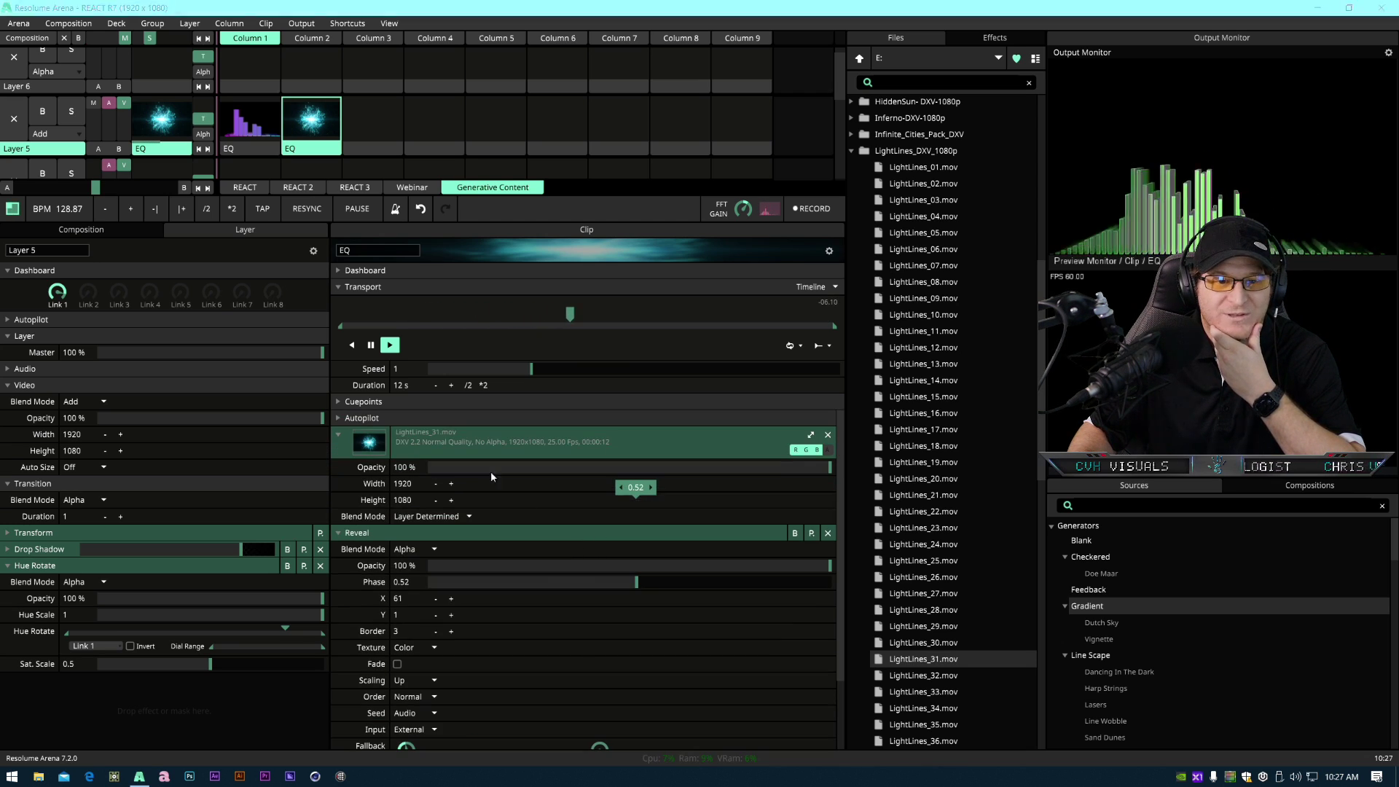
click(408, 270)
click(338, 616)
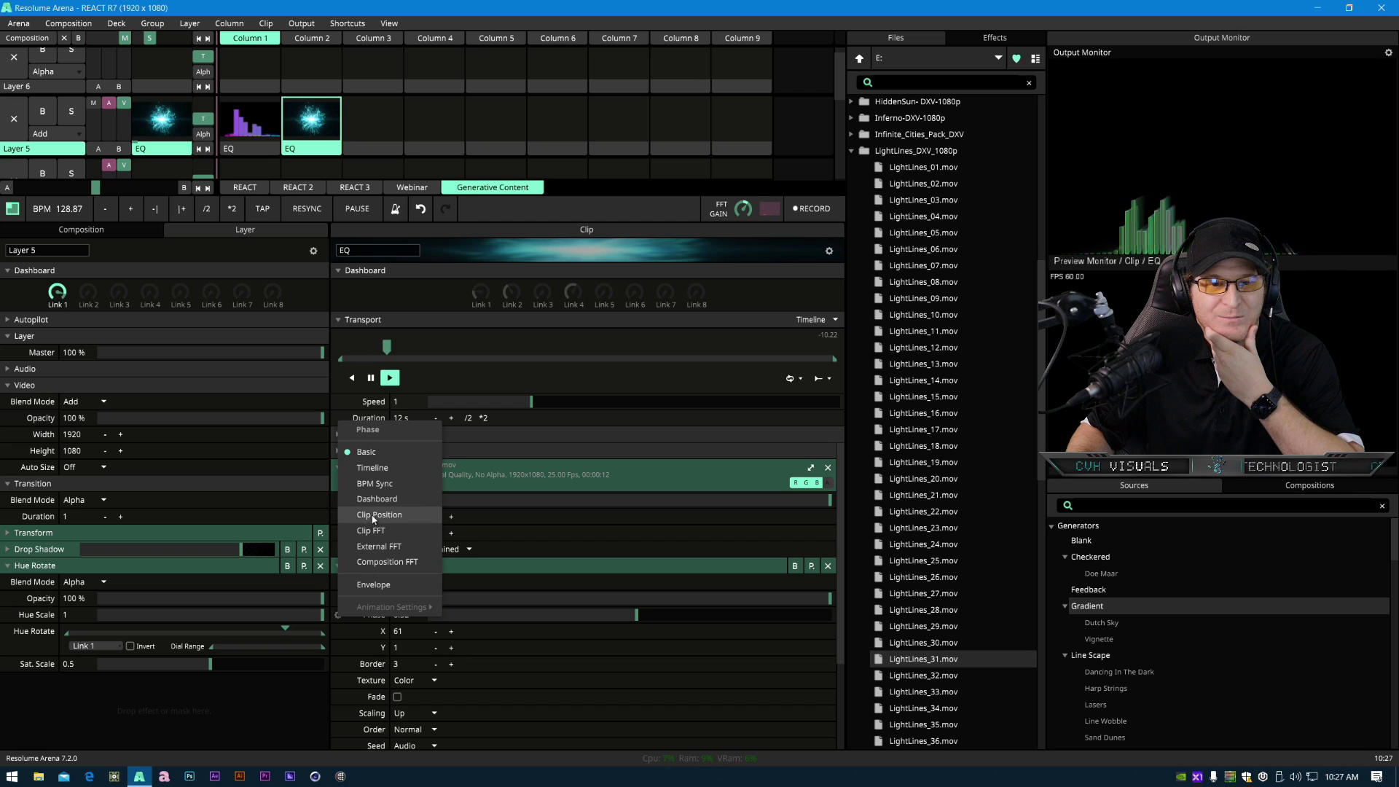
click(341, 617)
click(335, 614)
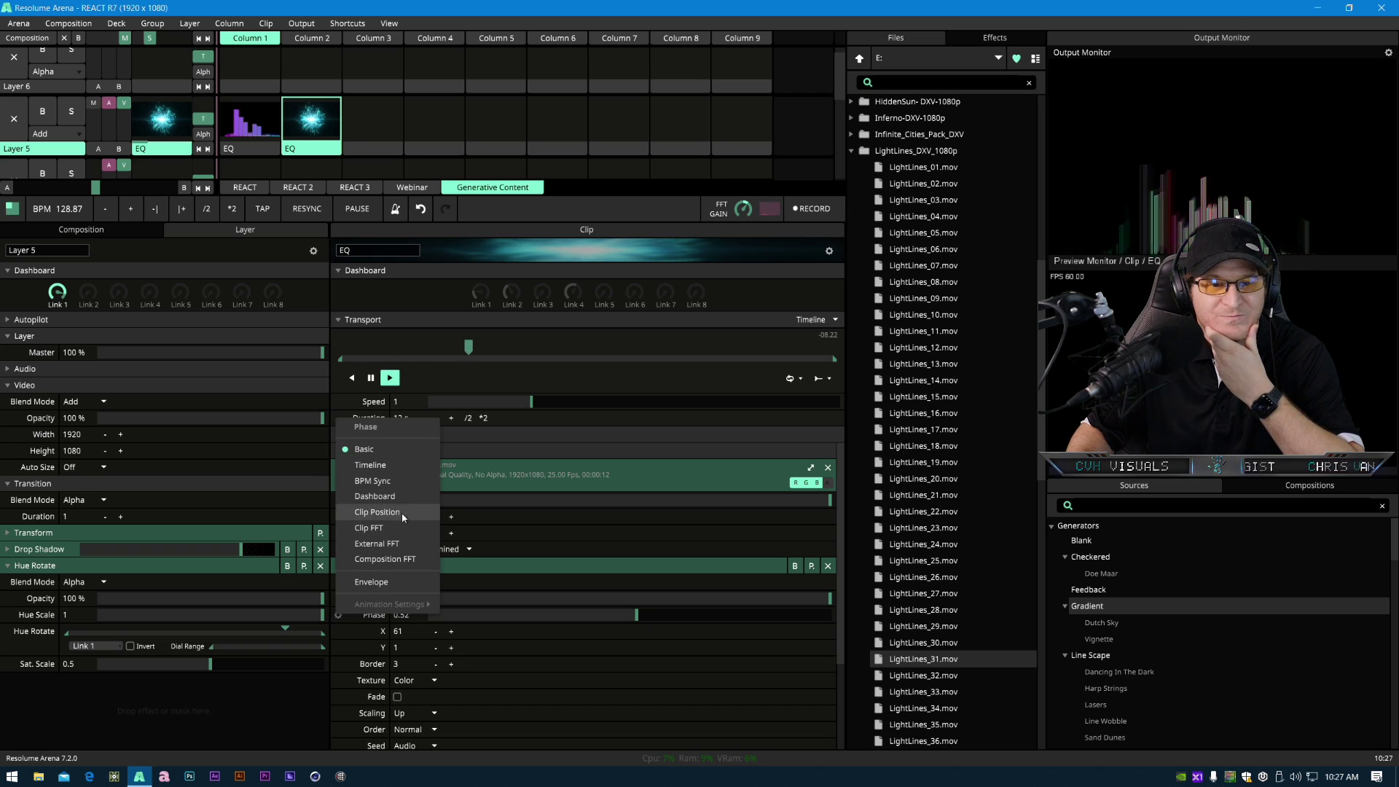
click(374, 496)
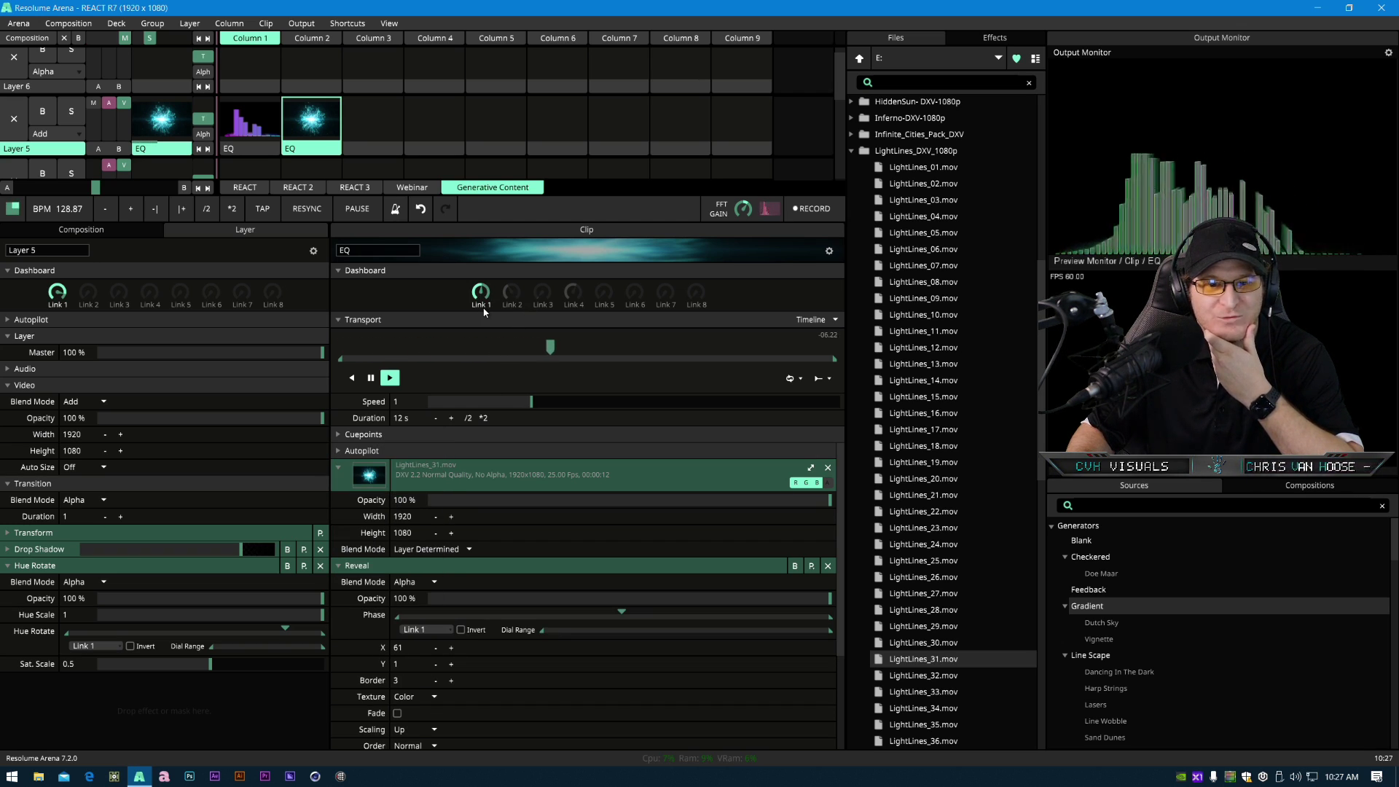
- Rename the Phase parameter's dashboard link to Phase
click(413, 630)
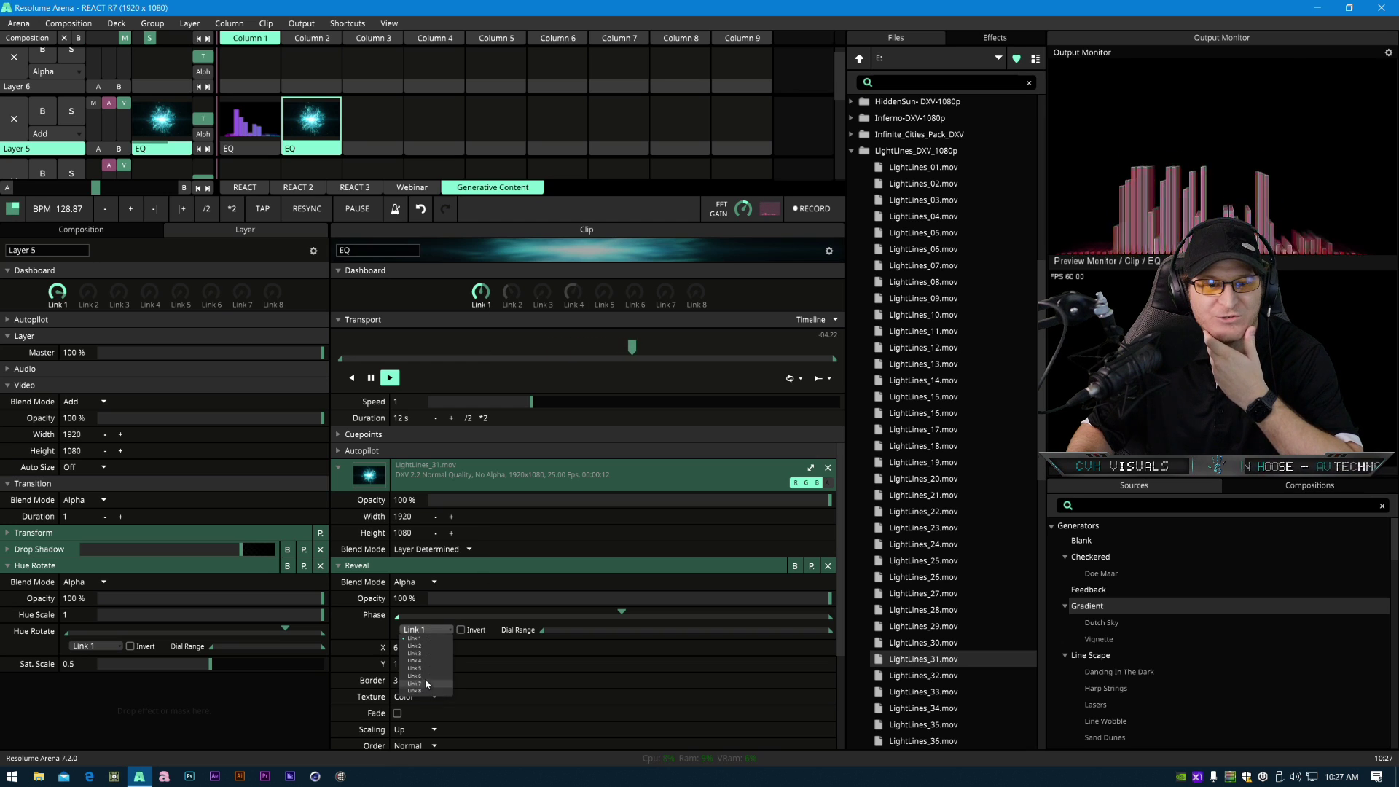
click(423, 640)
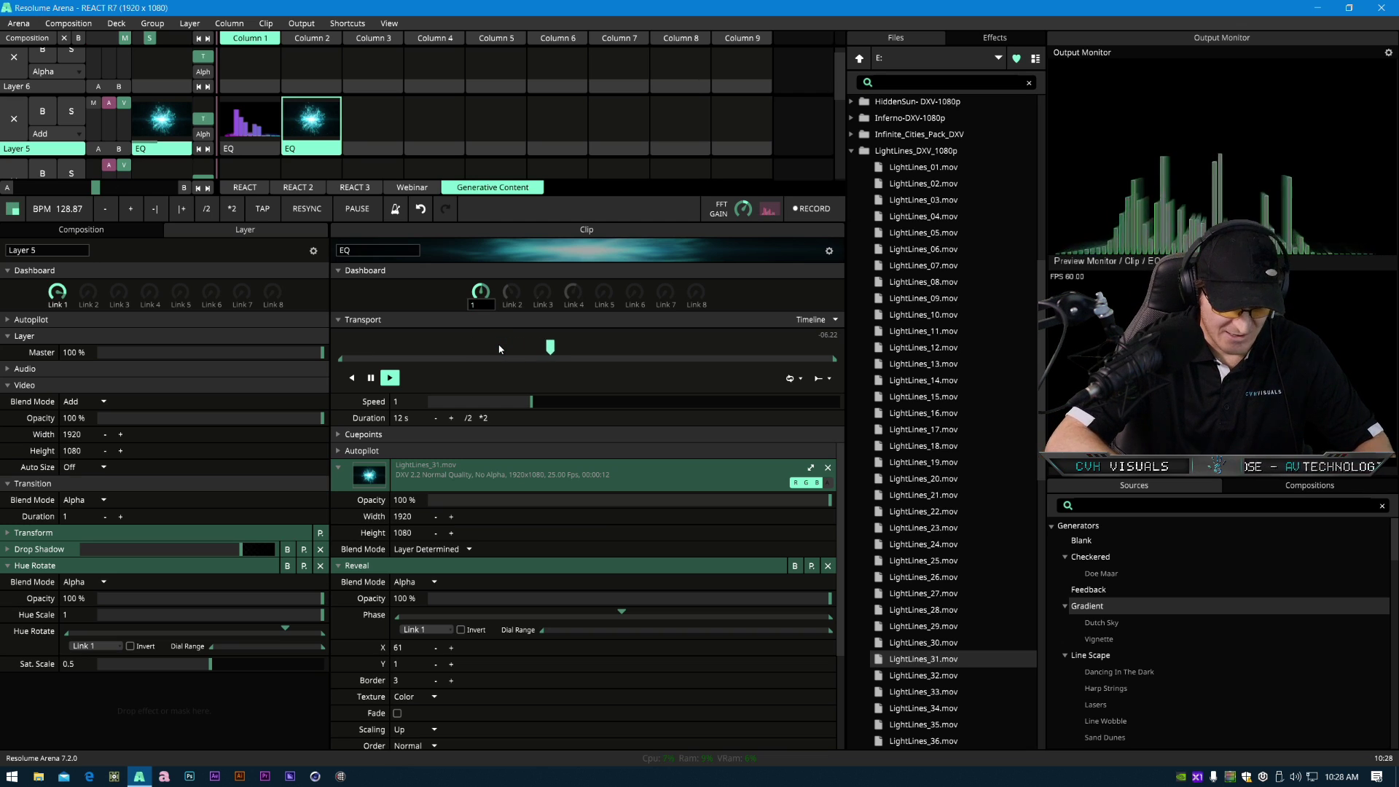
text(EQ)
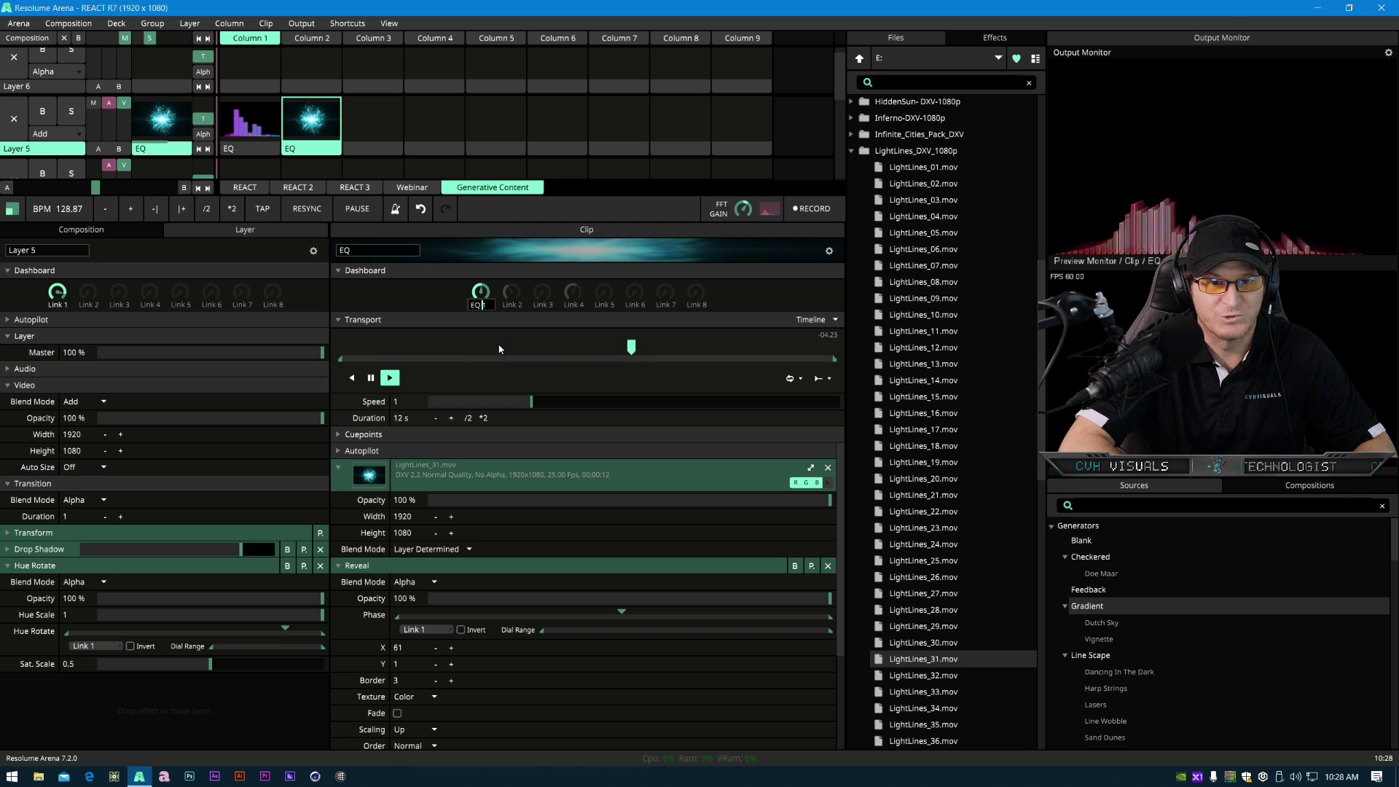
text( Phase1)
key(Return)
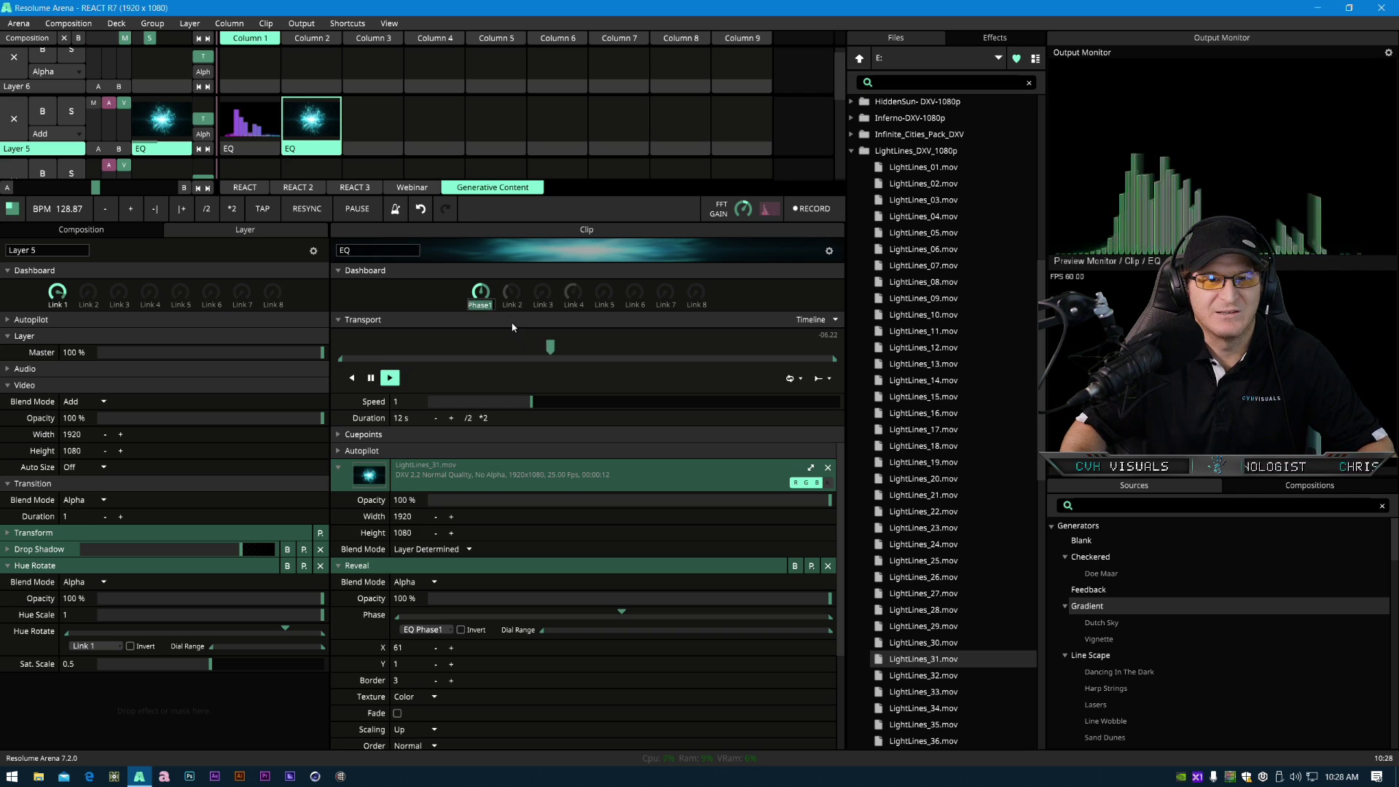
text(Phase)
key(Return)
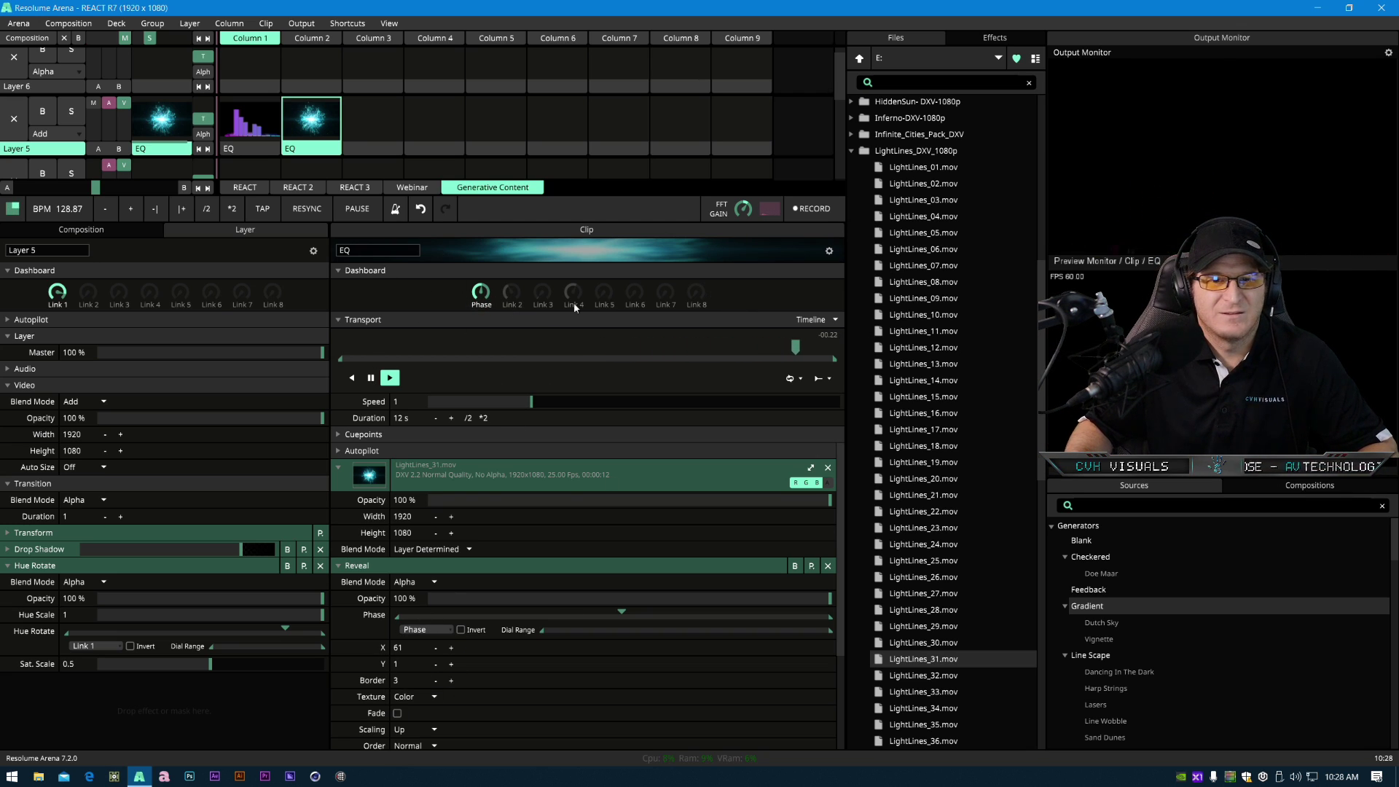
- Open and close MIDI shortcut editing to review the dashboard mapping
click(356, 27)
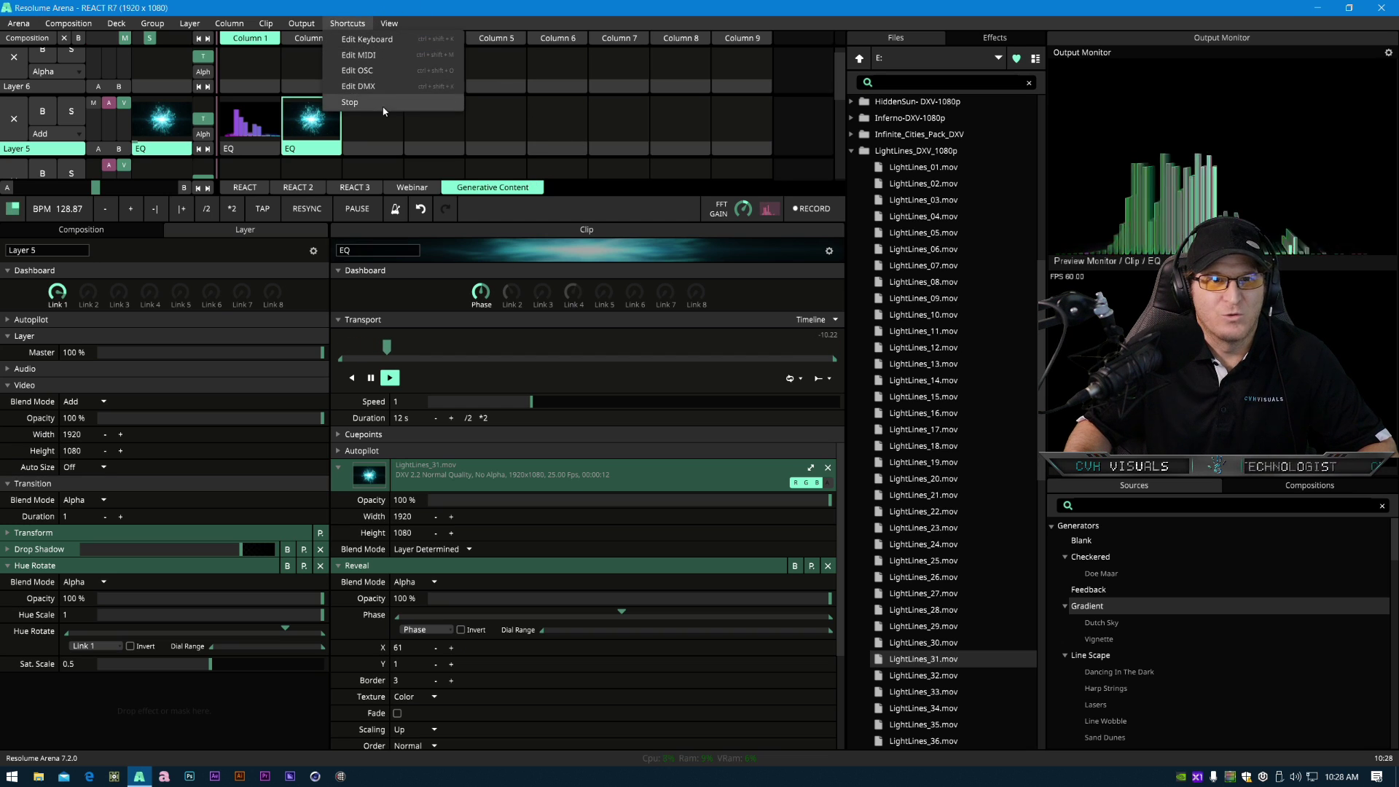
click(377, 56)
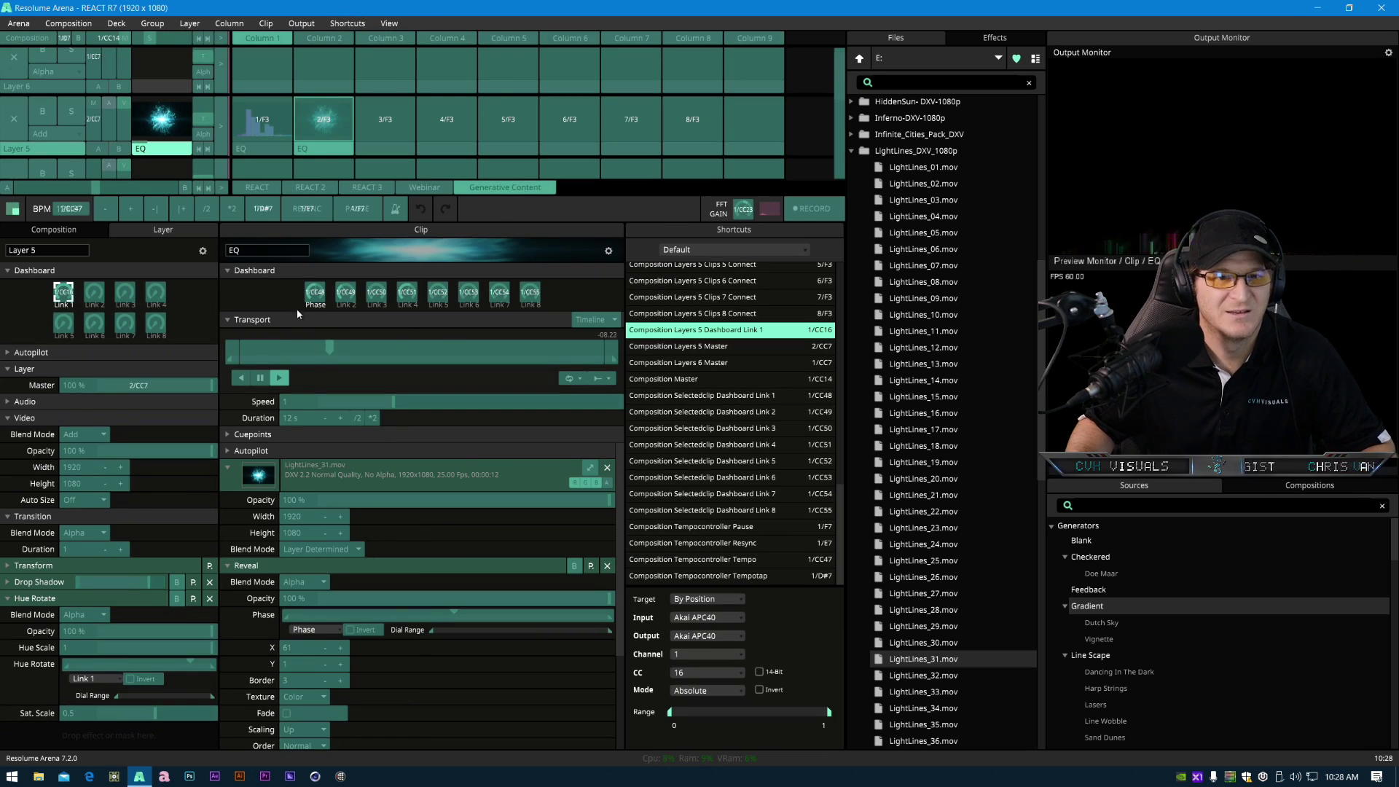
click(347, 23)
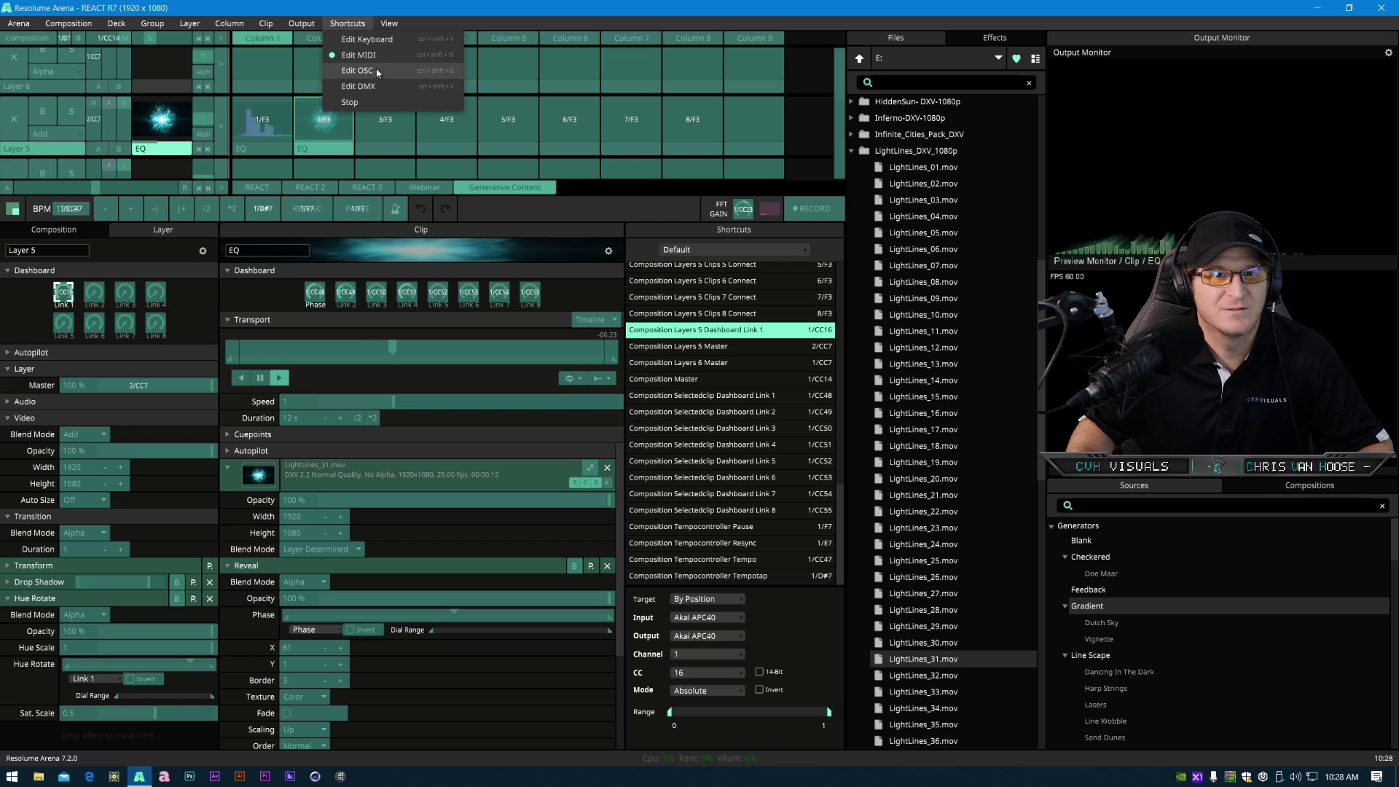
click(376, 57)
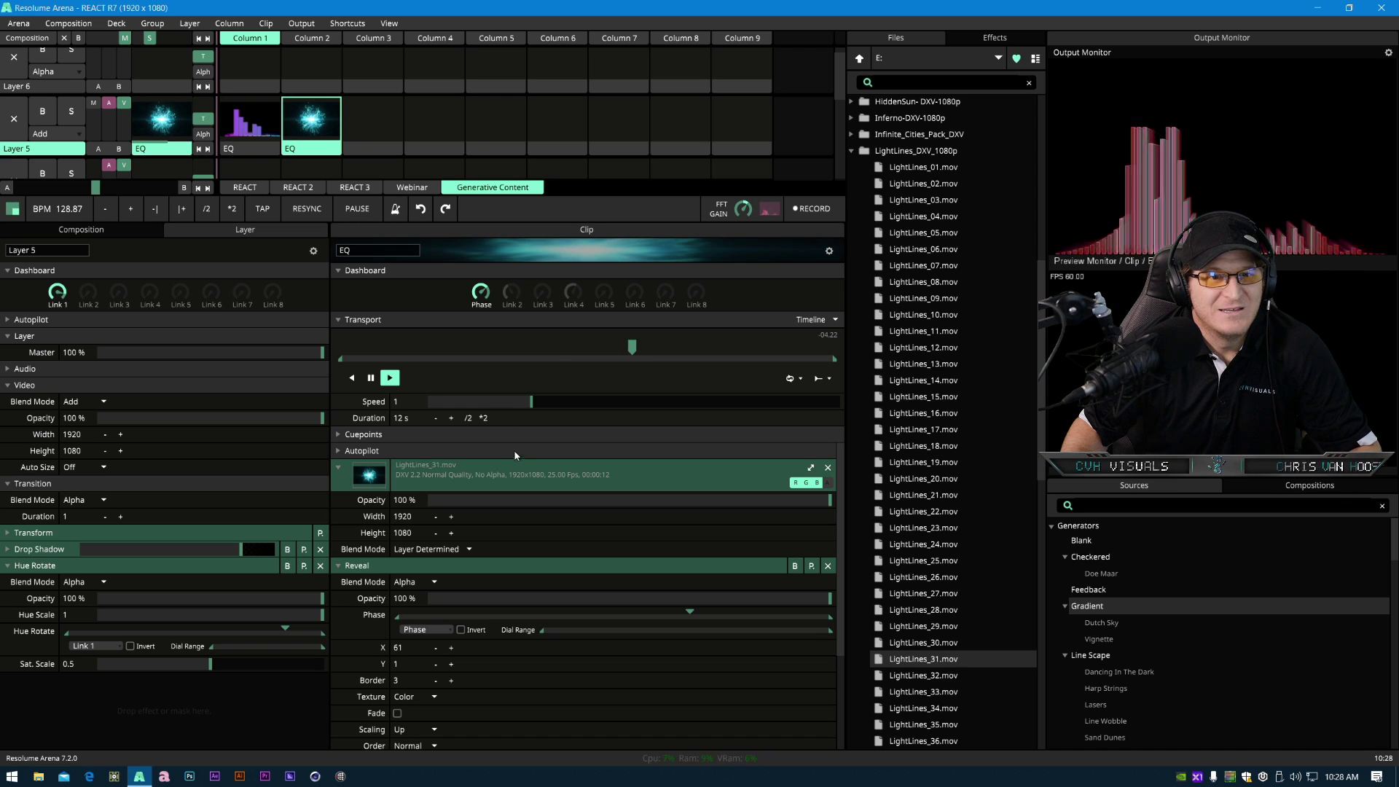
- Browse the EQ Circle, Disco Sphere and Diamond Bass clips in the REACT deck to examine their effects
drag(507, 223, 306, 439)
click(237, 406)
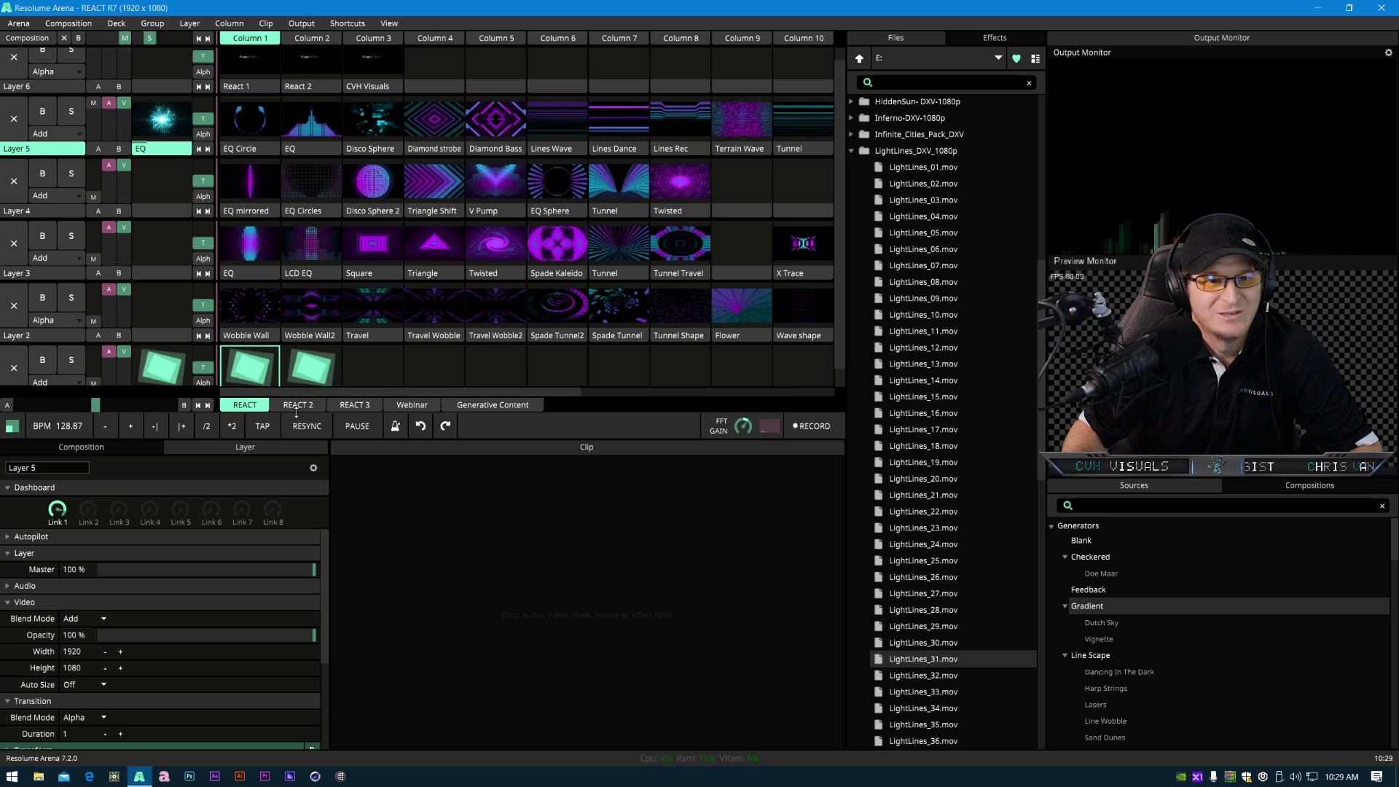
click(251, 149)
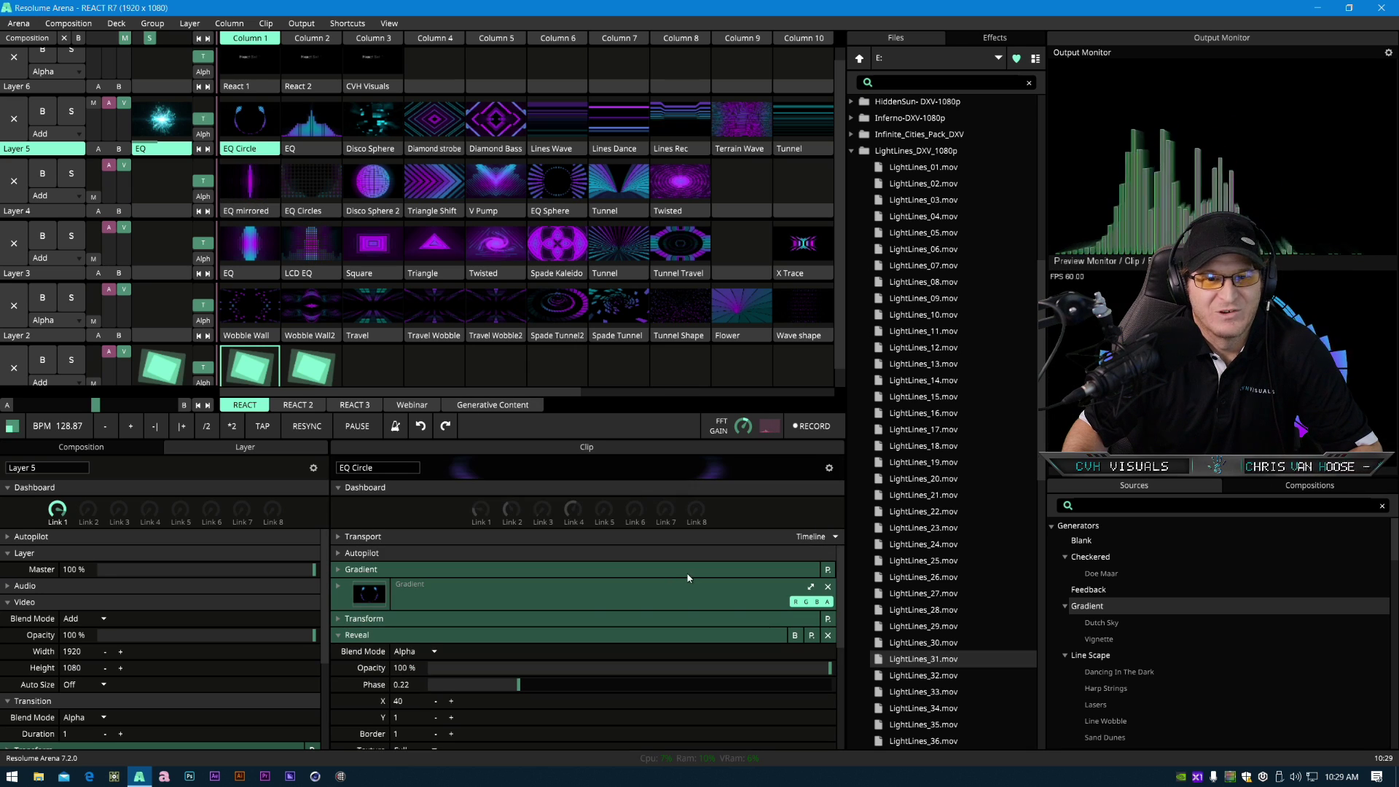
click(374, 572)
scroll(422, 640, down, 2)
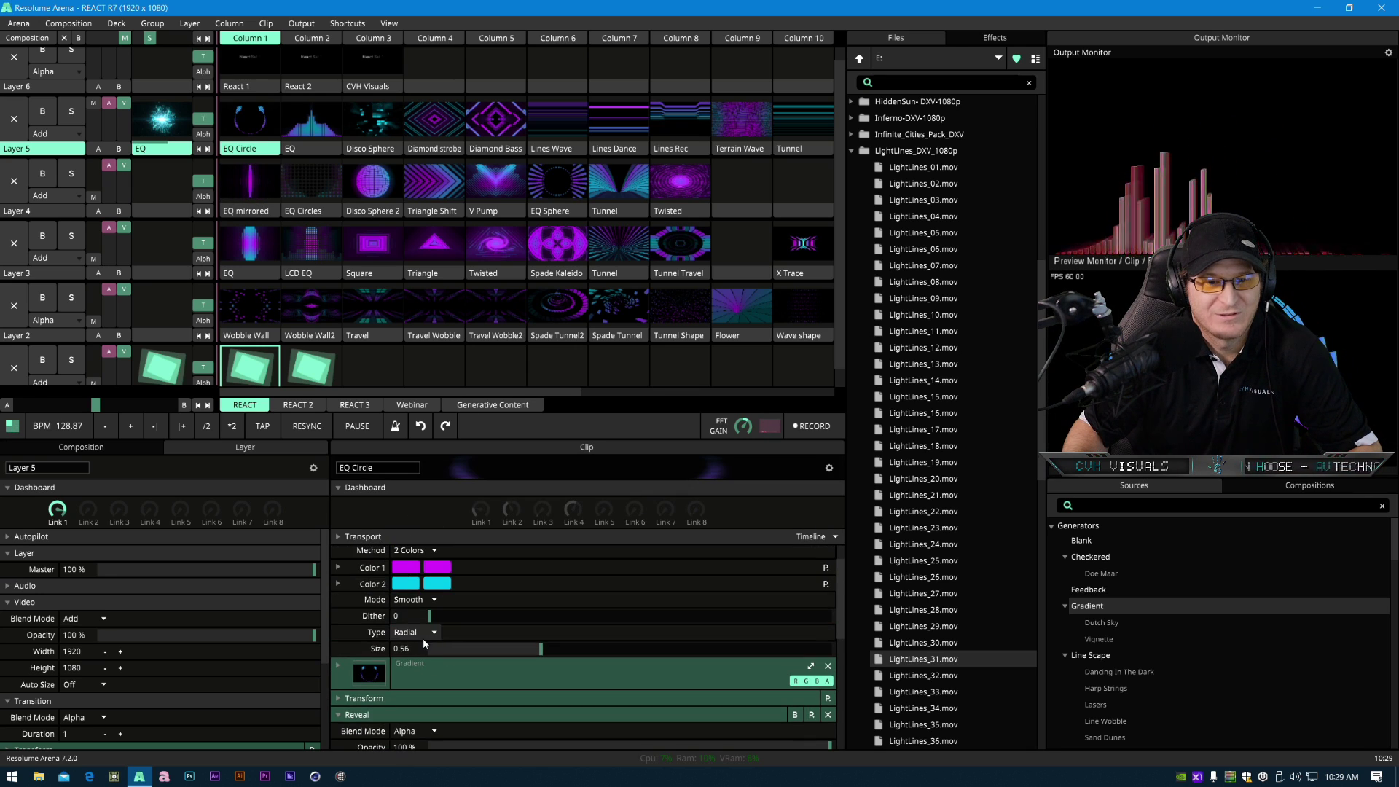
scroll(369, 633, up, 1)
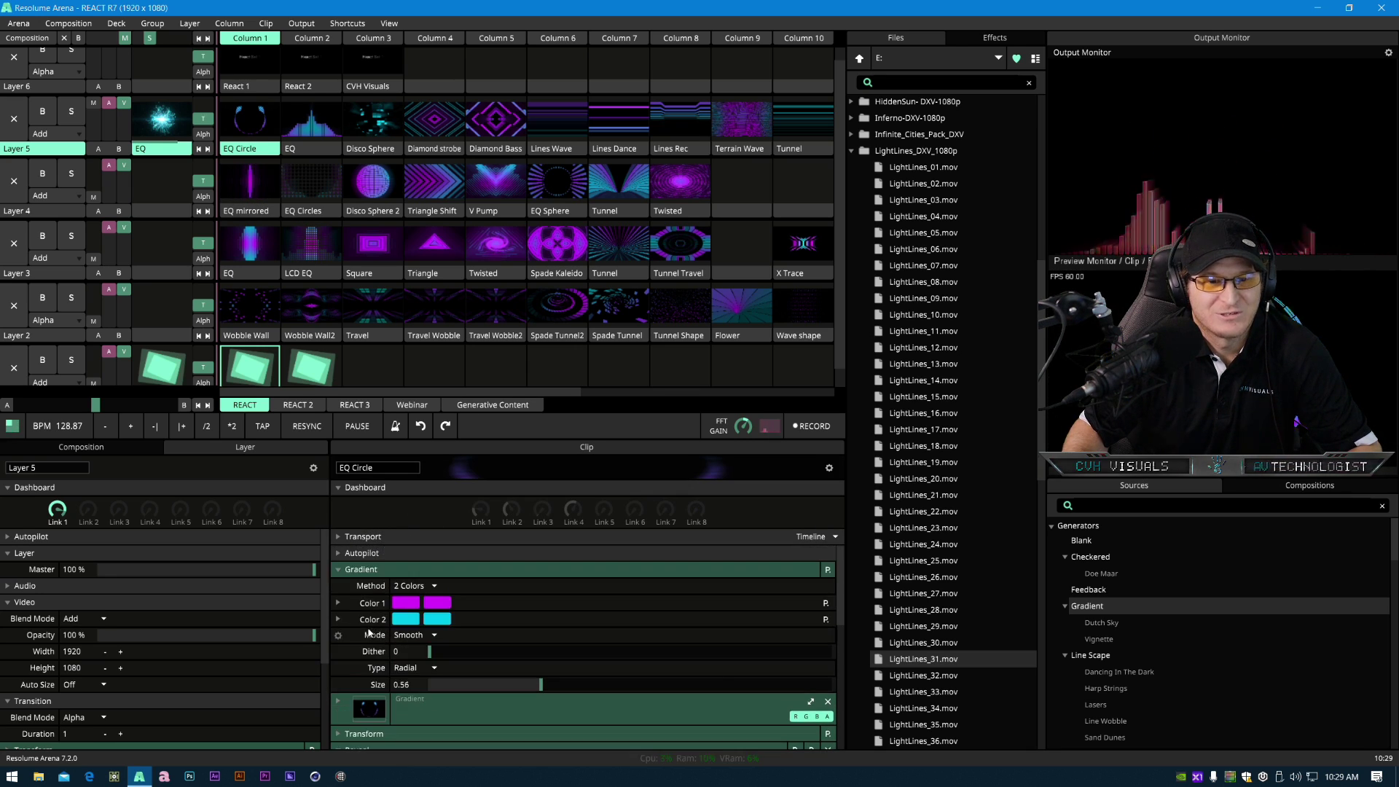
click(373, 571)
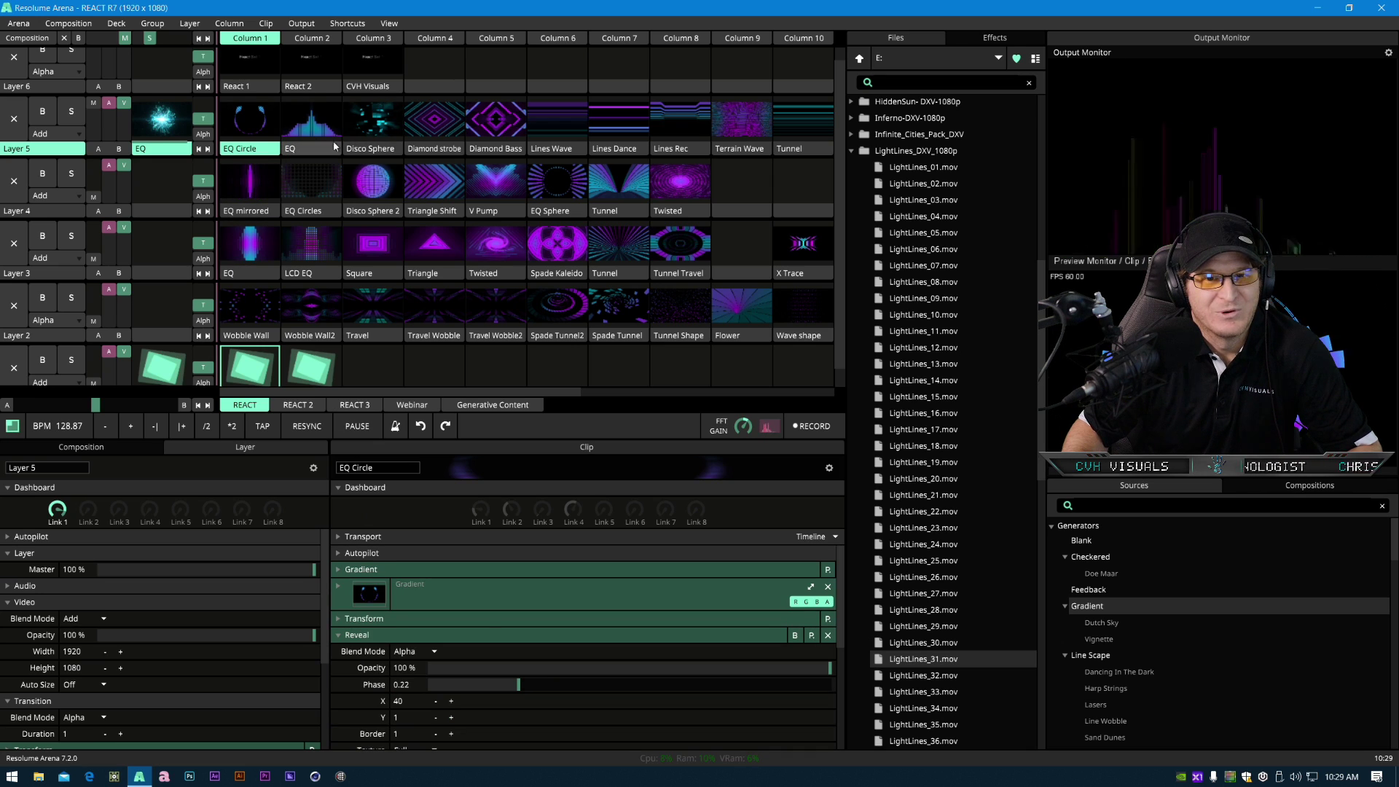
click(373, 149)
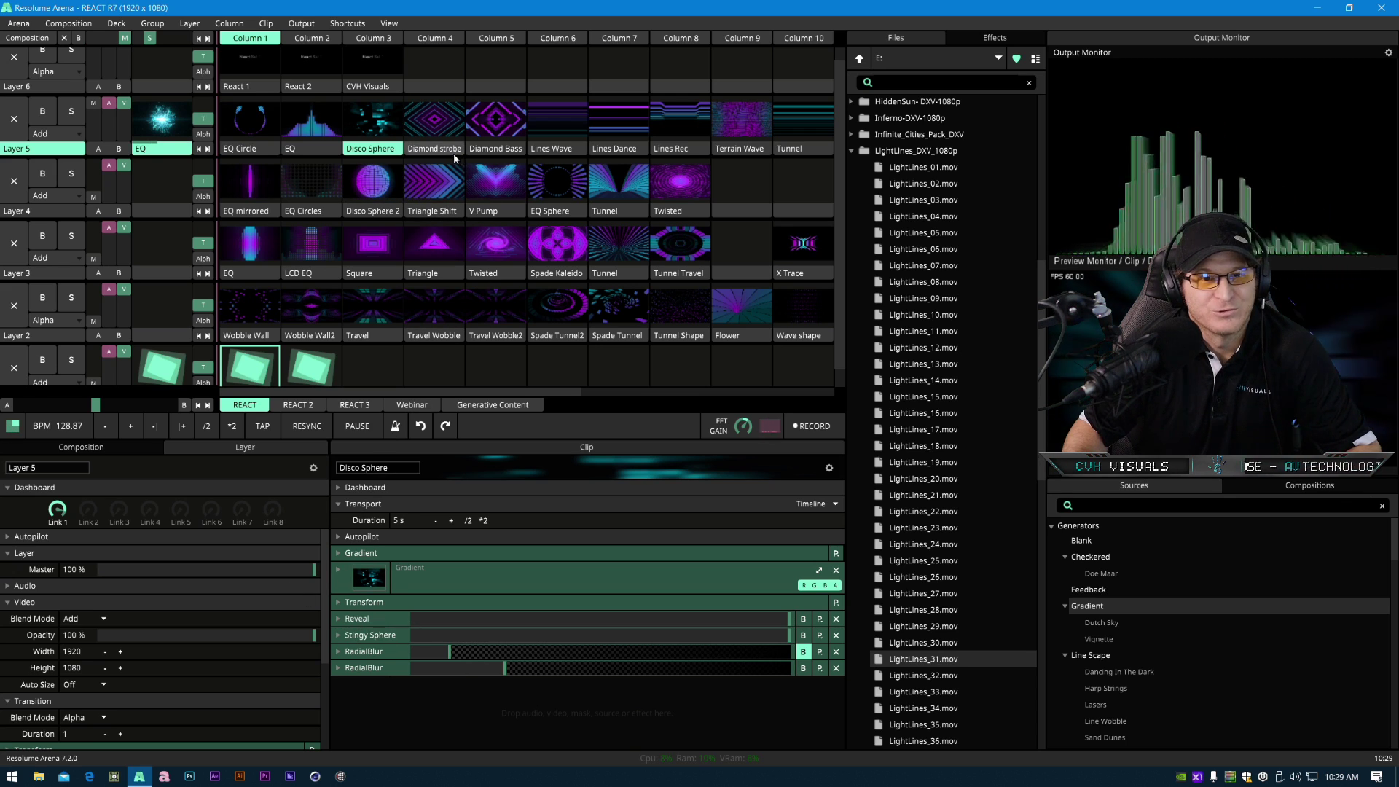
click(504, 153)
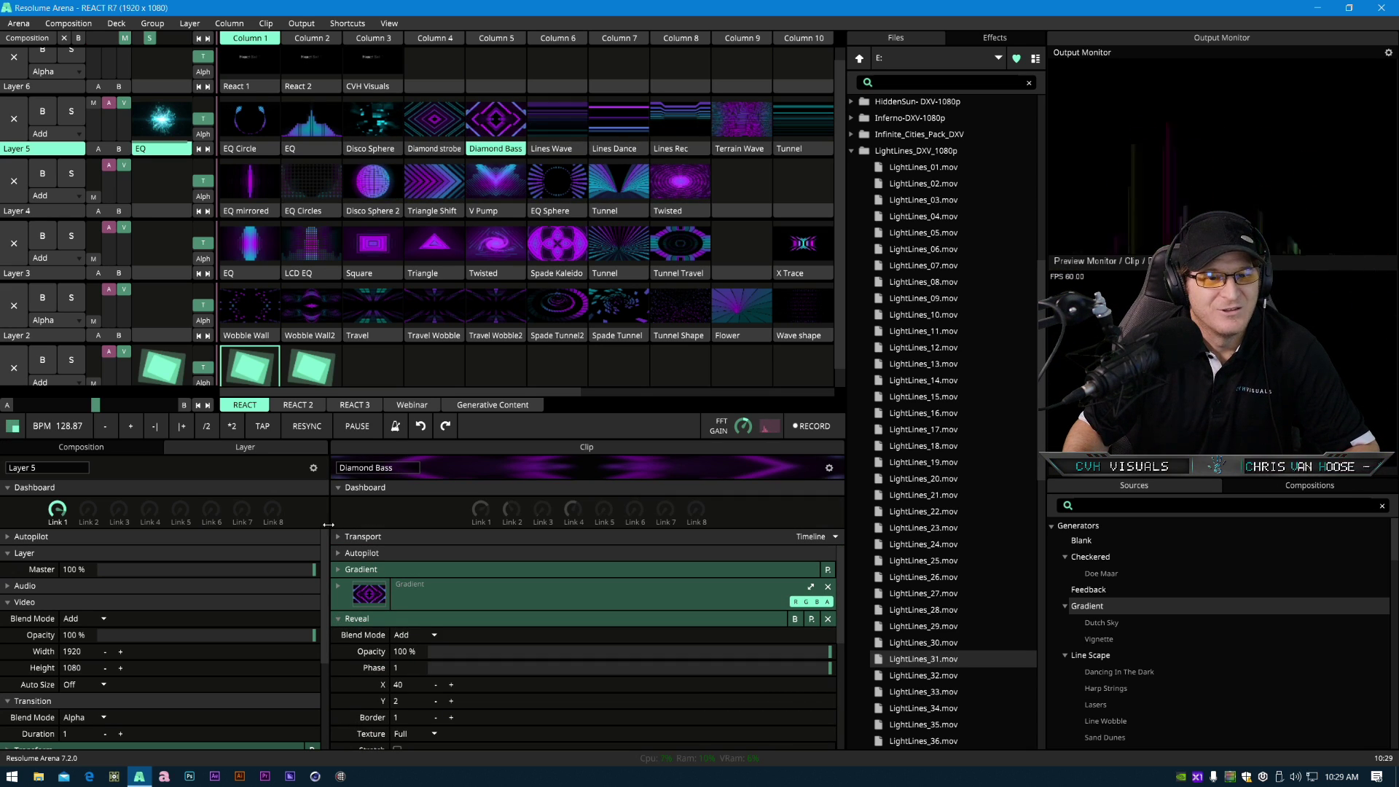
- Add the PolarKaleido effect to the first EQ clip of Layer 5 in the Generative Content deck
click(480, 405)
click(268, 154)
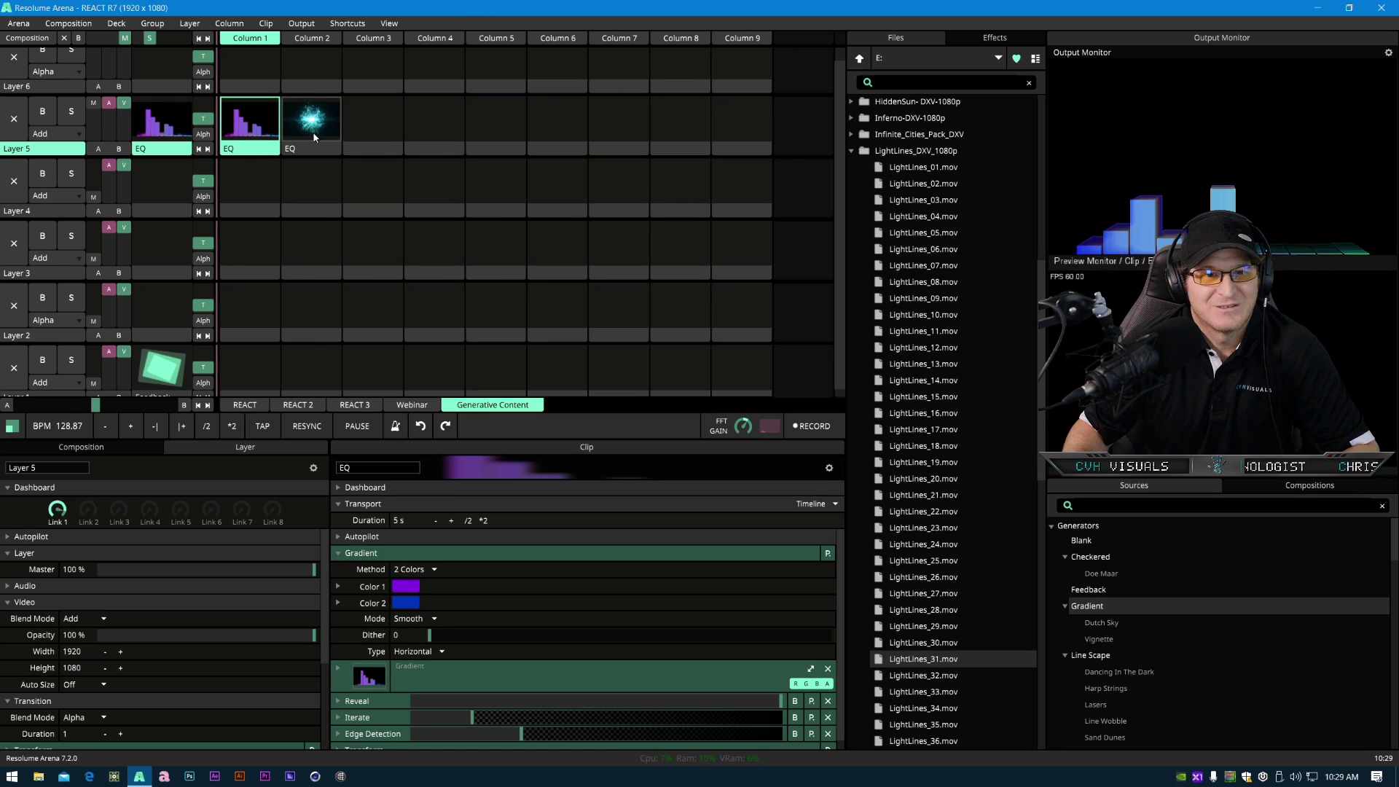
click(993, 37)
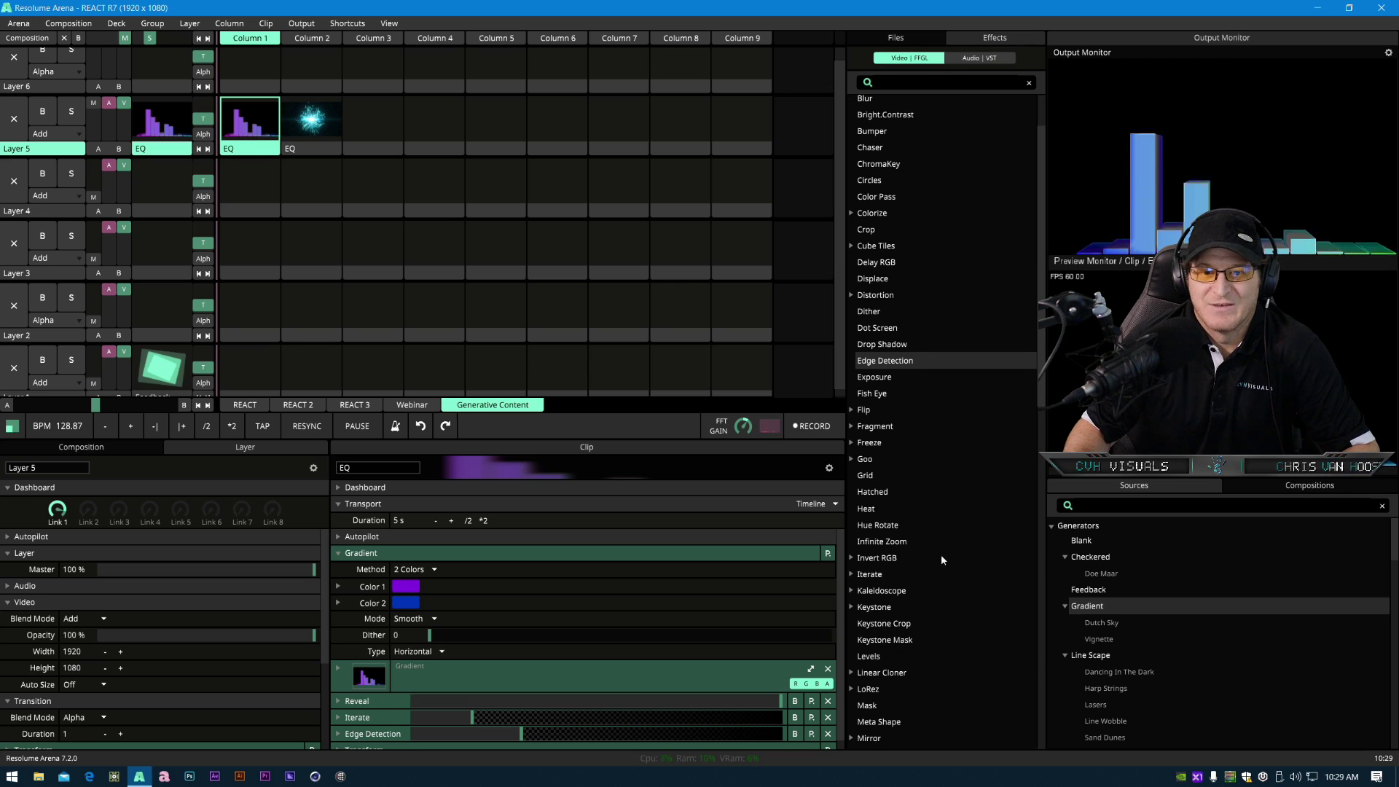
scroll(915, 619, down, 5)
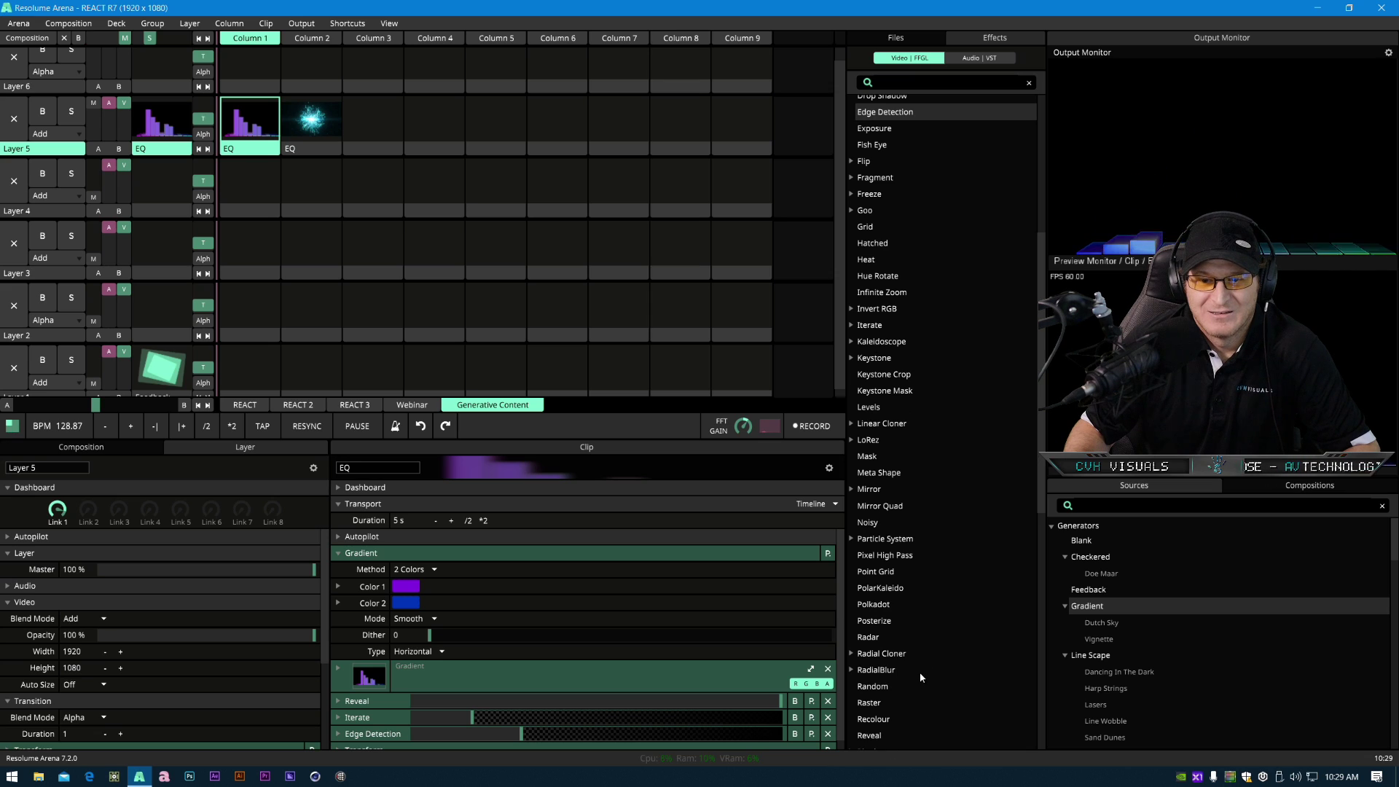
scroll(920, 676, down, 2)
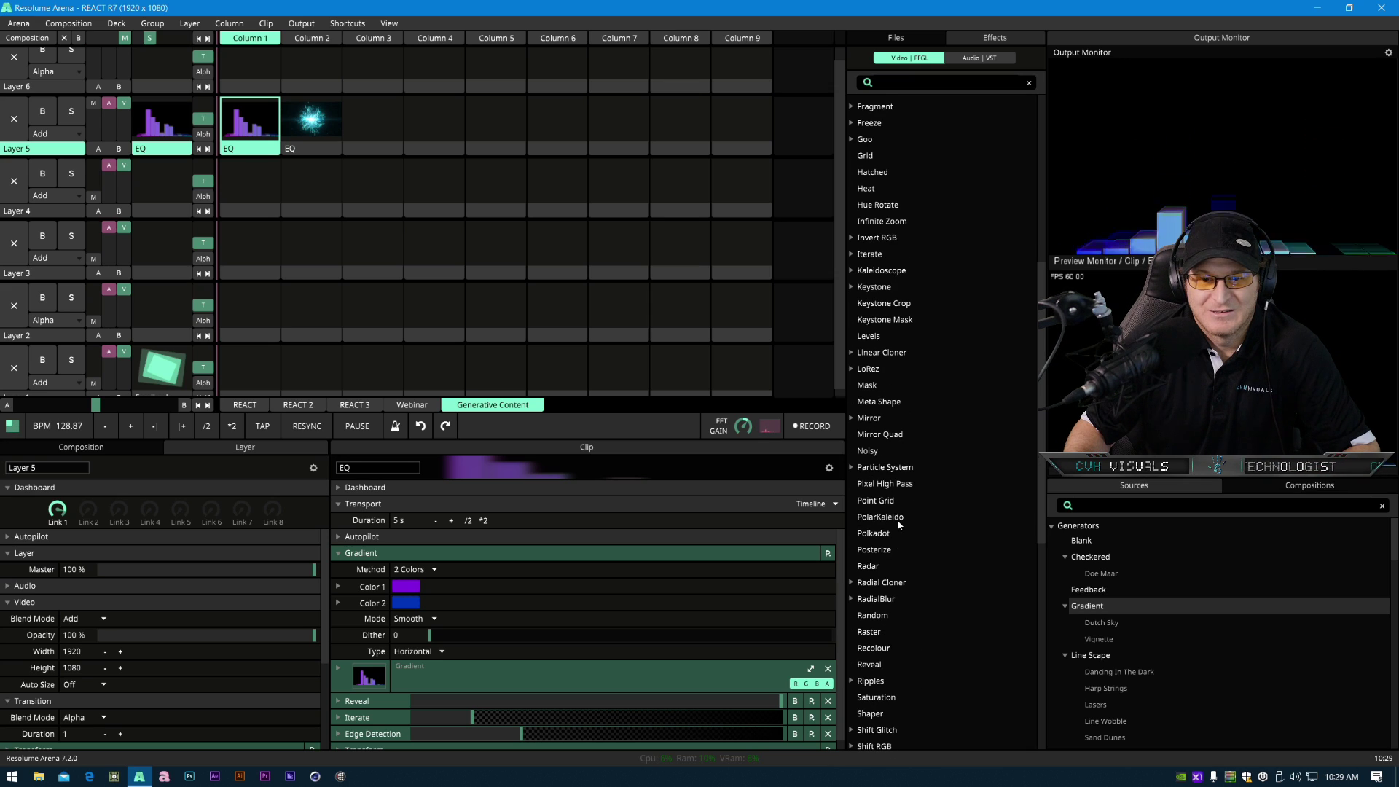
drag(898, 519, 244, 118)
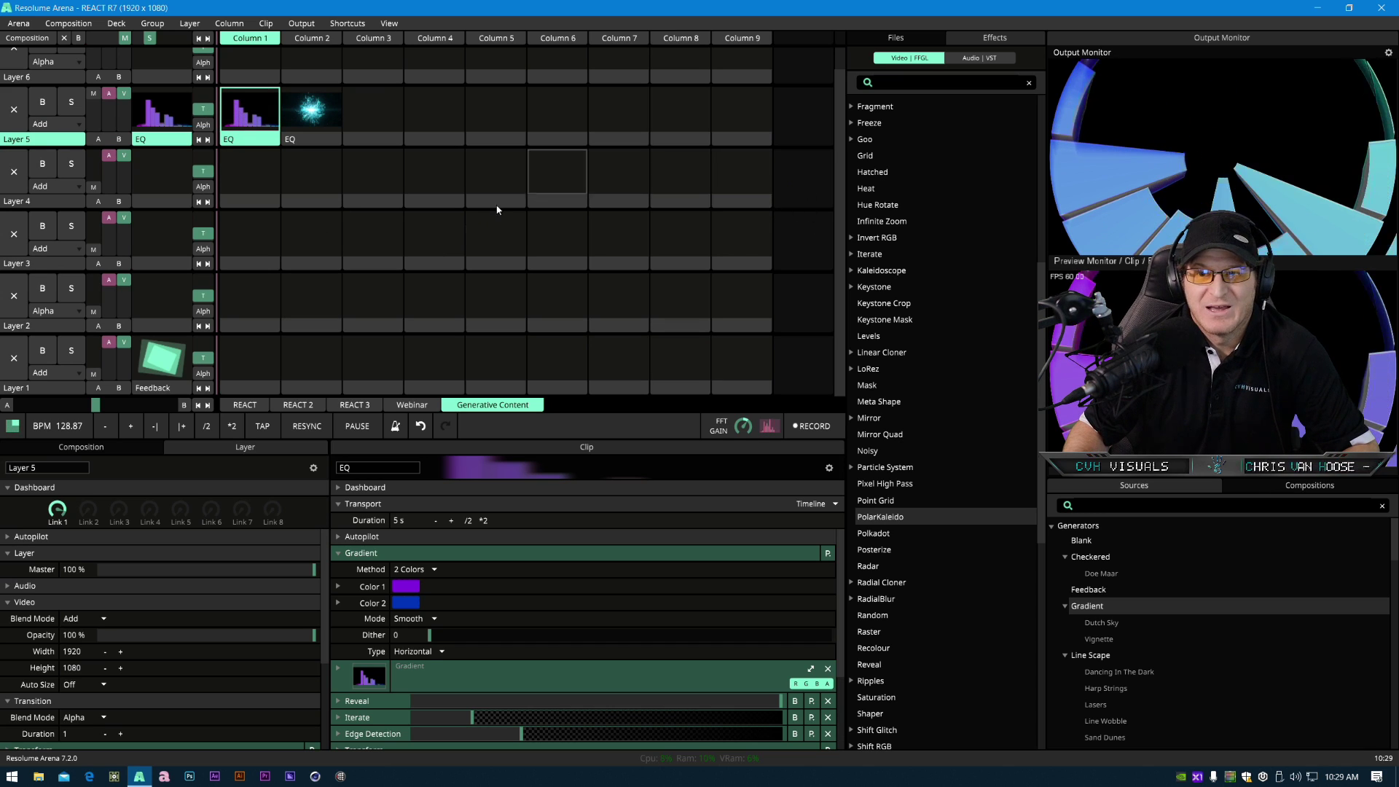
- Move the PolarKaleido effect above Transform in the clip's effect chain
scroll(423, 692, down, 1)
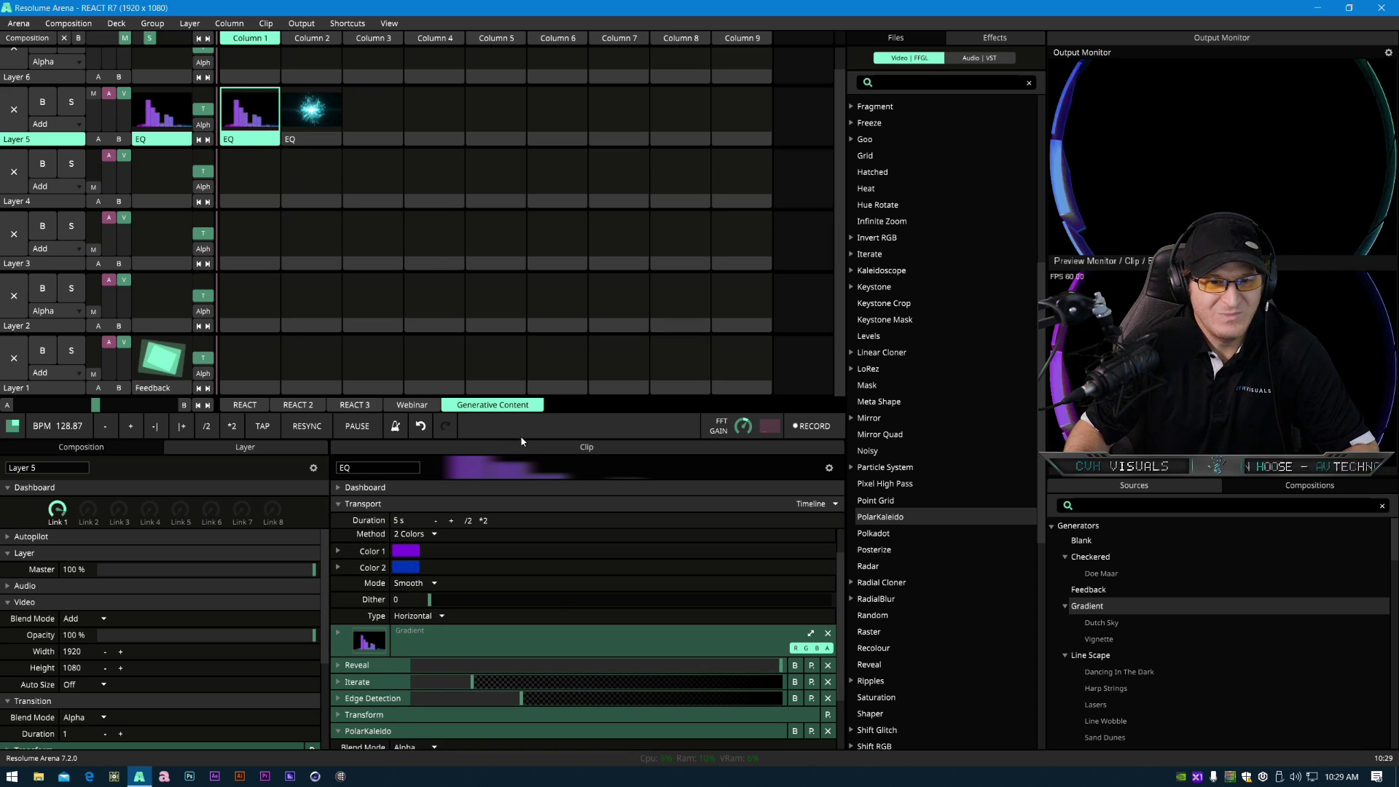
drag(522, 438, 523, 218)
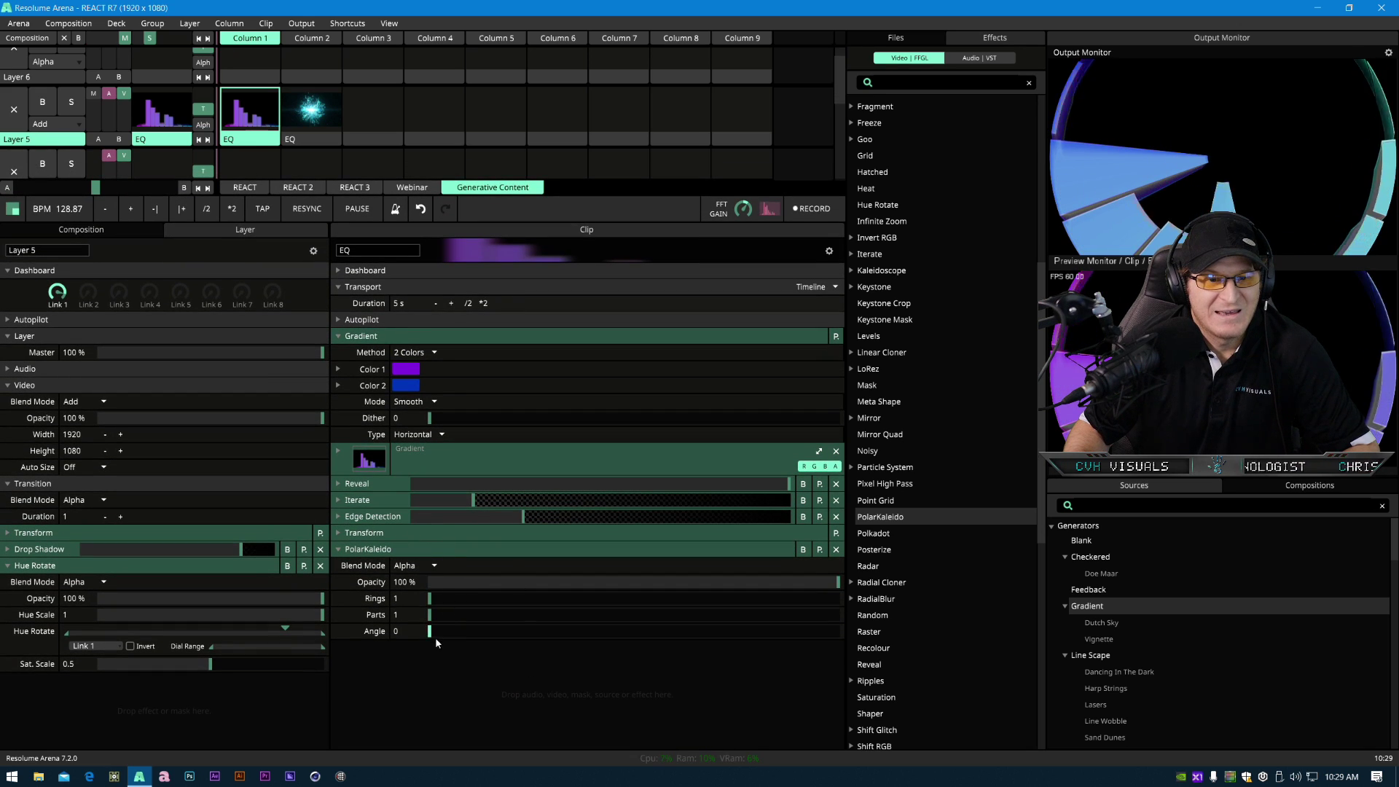
drag(431, 630, 397, 634)
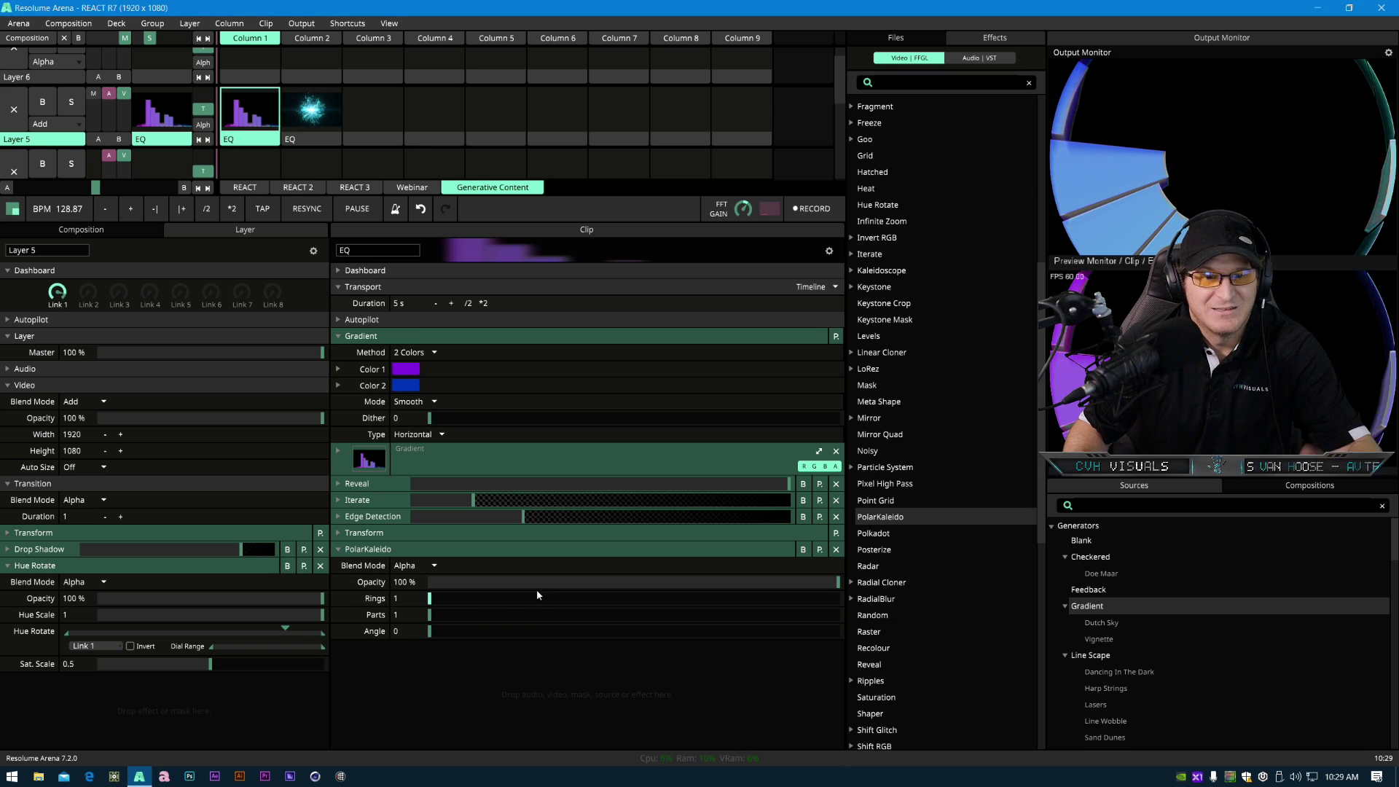
click(379, 534)
drag(469, 581, 458, 593)
click(379, 532)
drag(378, 551, 379, 529)
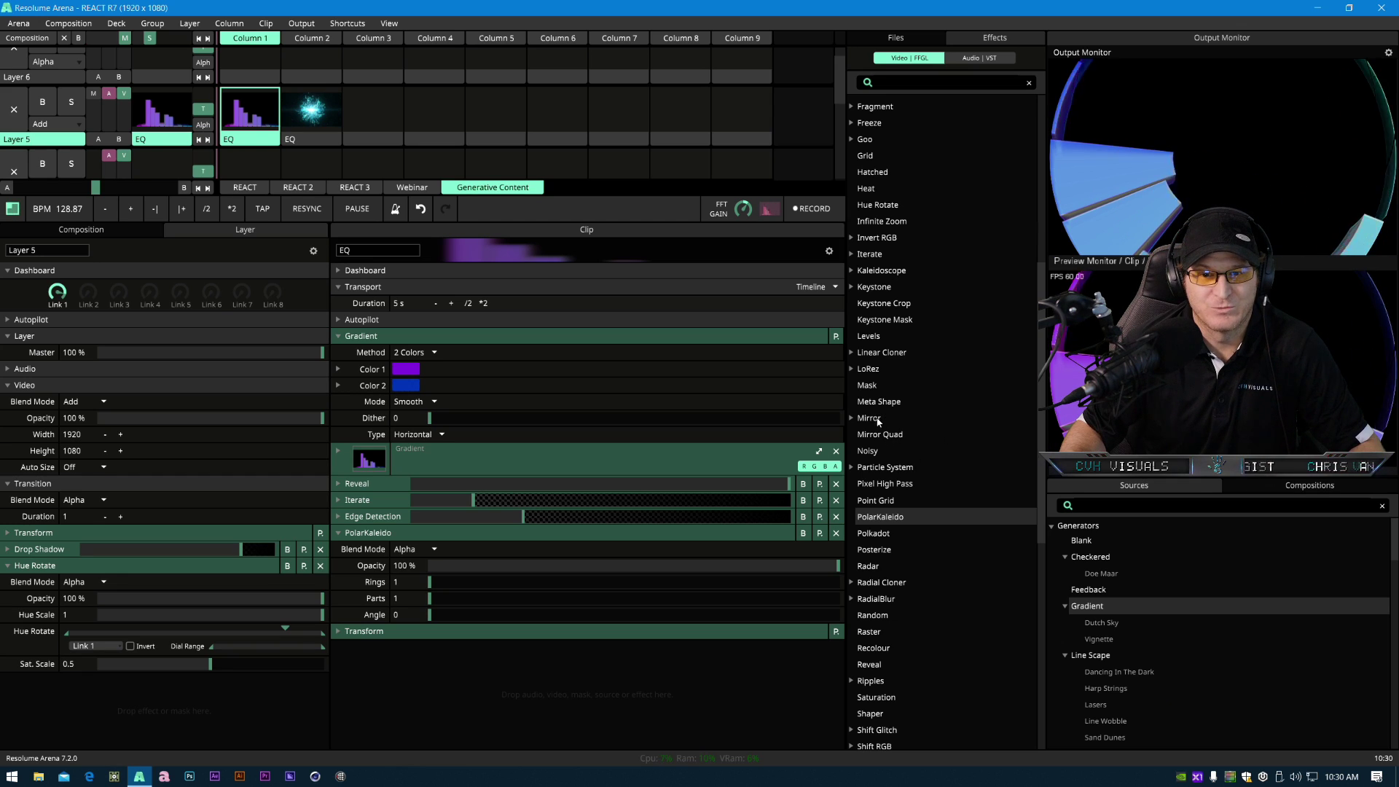
- Add a Mirror effect above PolarKaleido in the EQ clip's chain and set its X to 0.5
drag(869, 418, 422, 524)
click(794, 681)
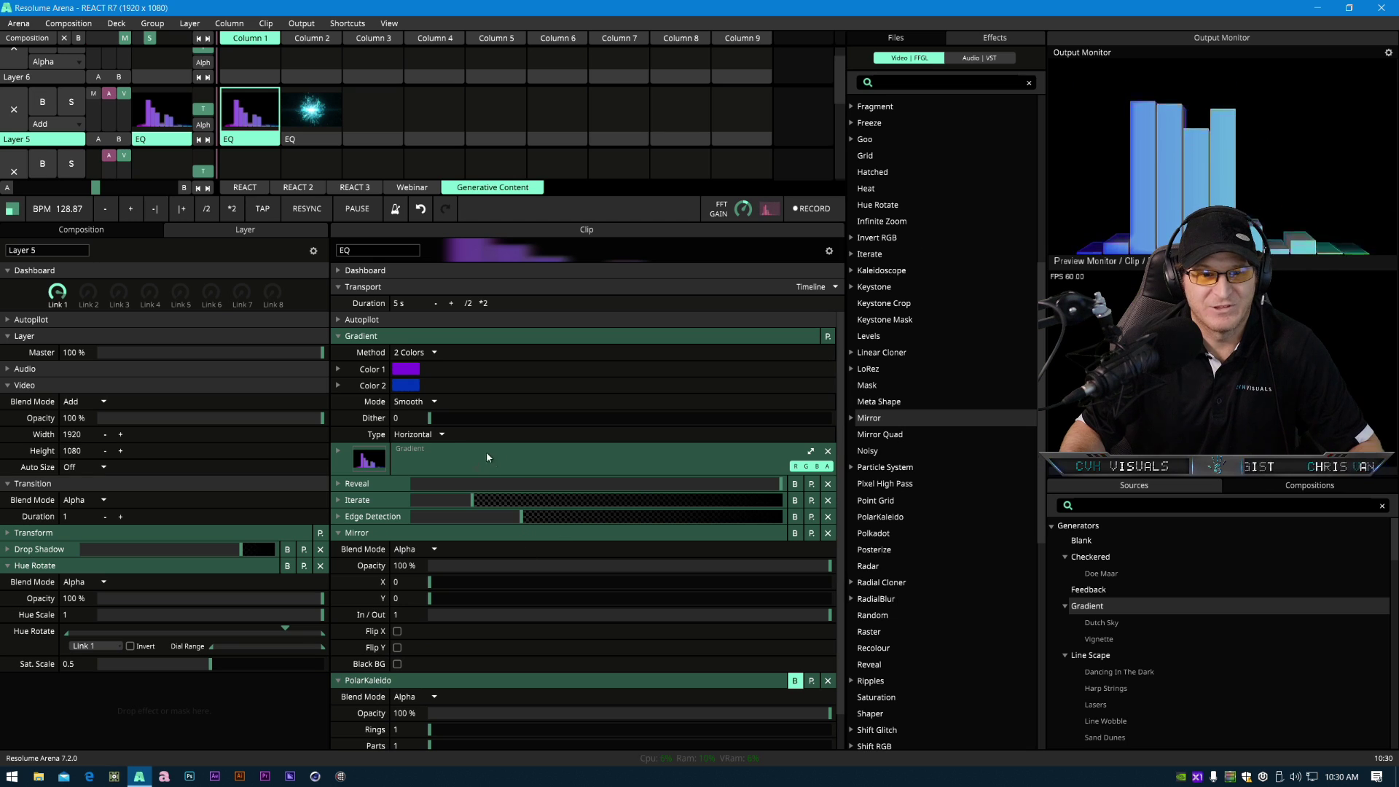
text(.5)
key(Return)
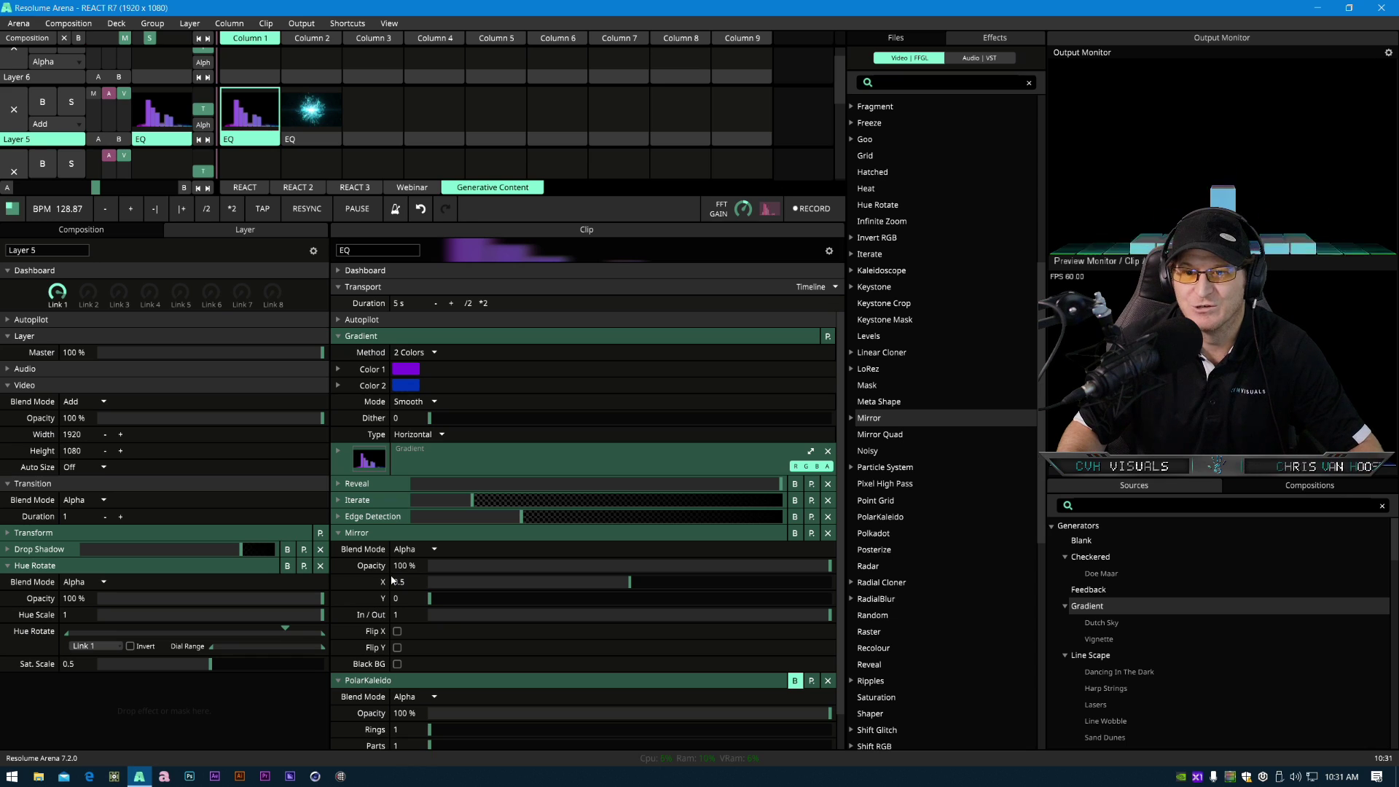
- Re-enable PolarKaleido and set the Mirror's In/Out to about 0.64, leaving Flip X off
click(397, 631)
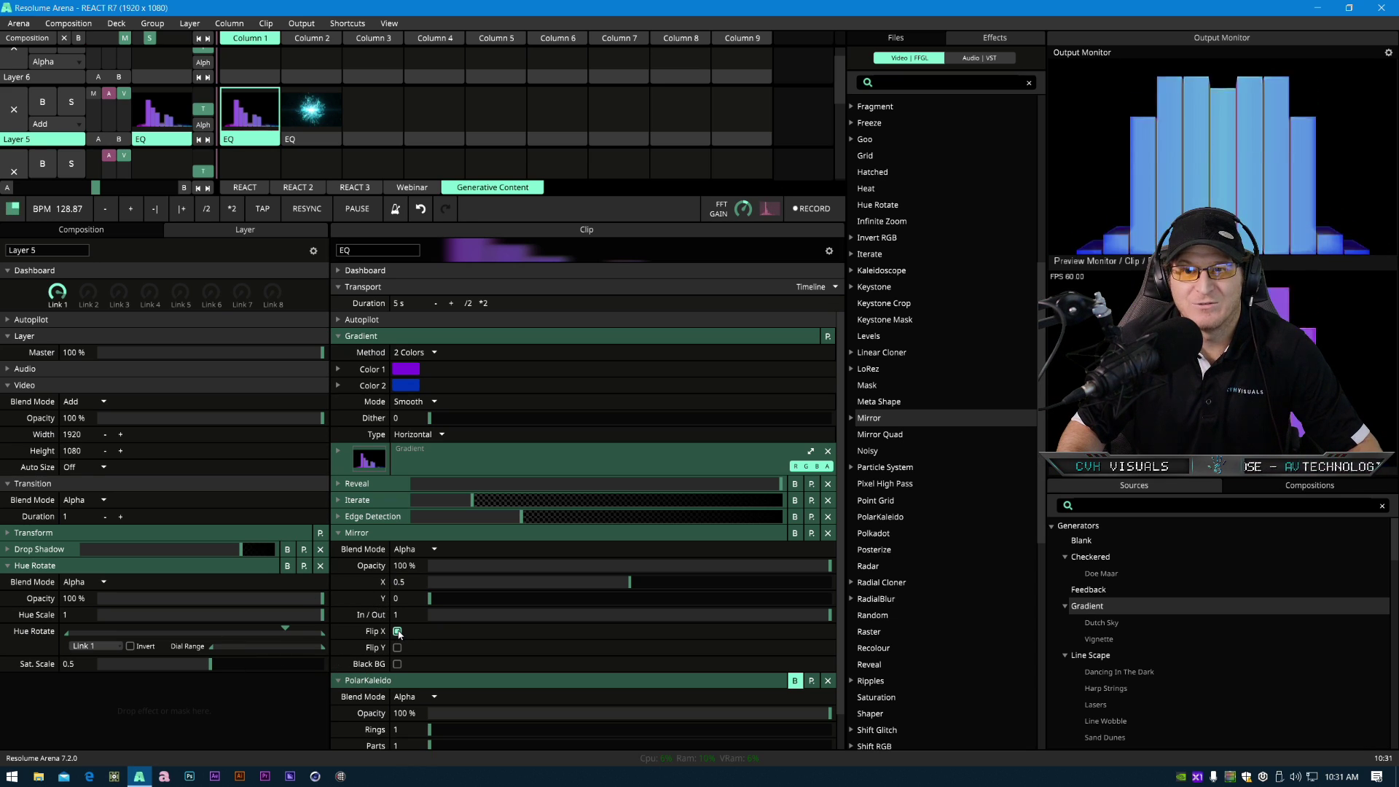
click(397, 631)
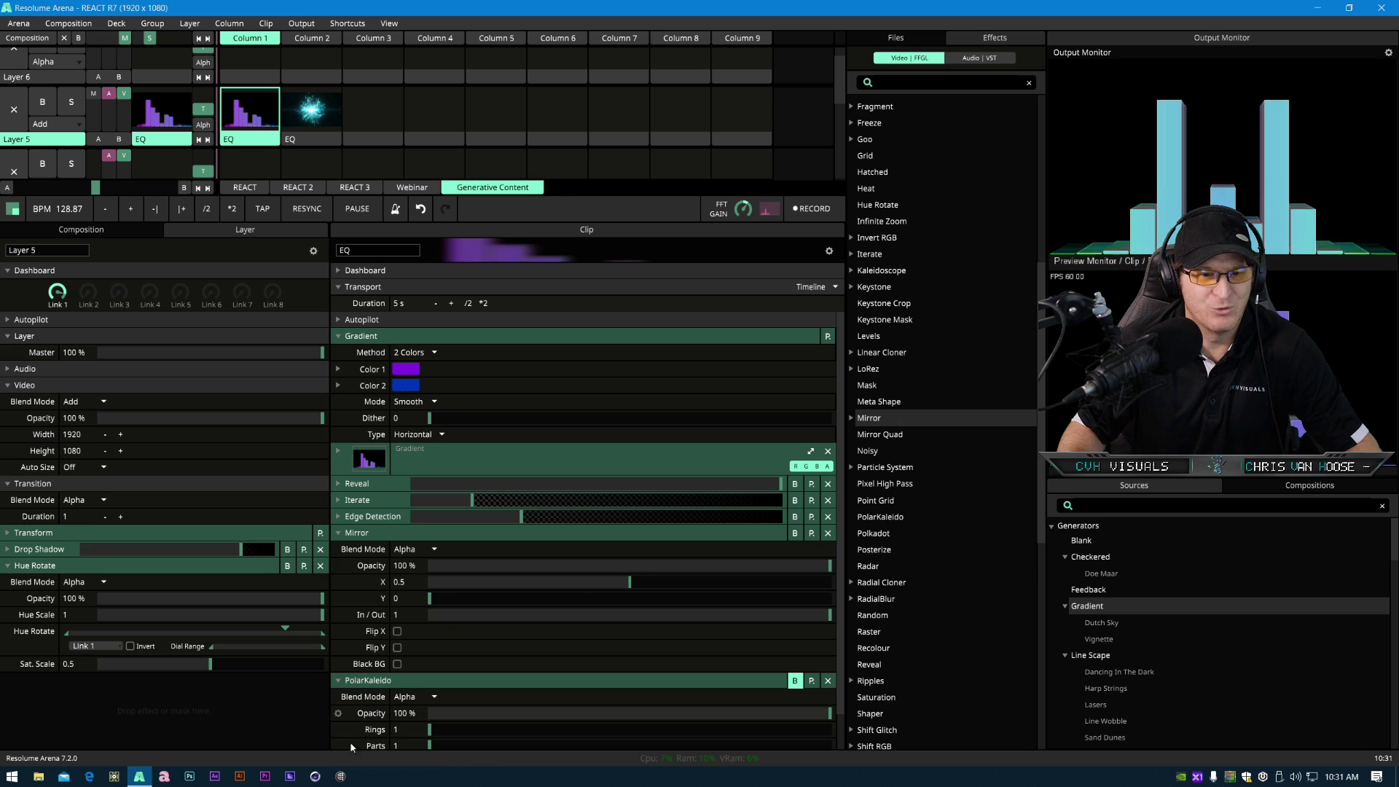
click(795, 681)
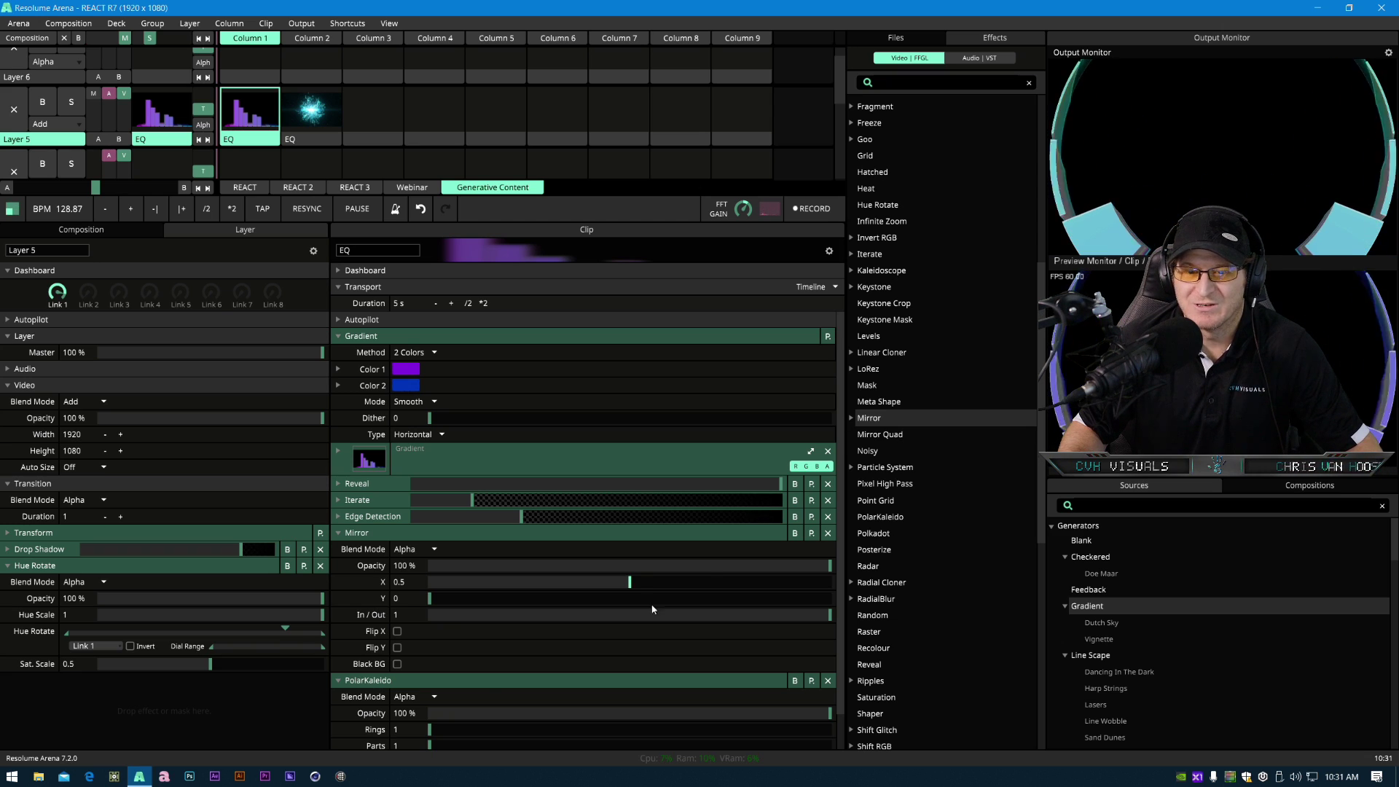
click(397, 632)
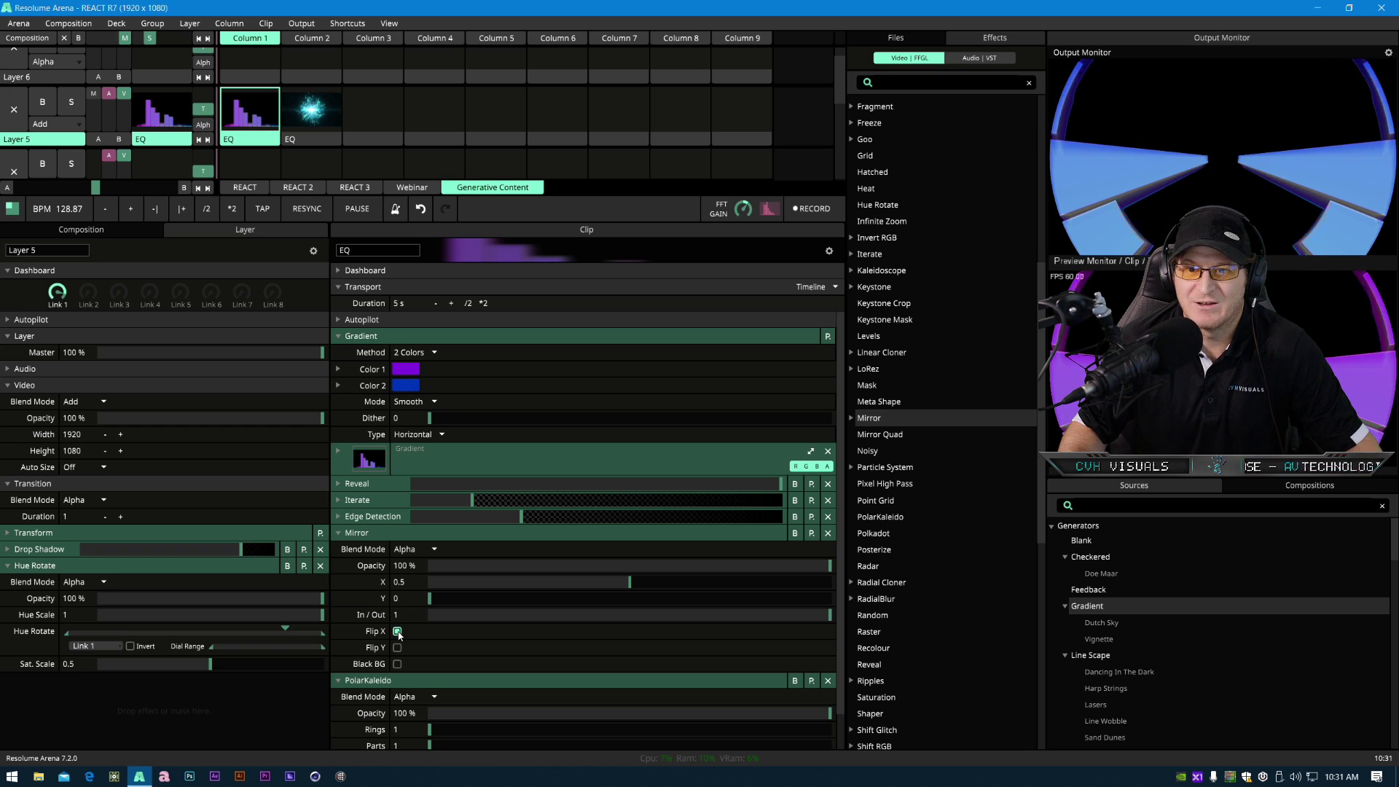
drag(785, 614, 685, 636)
click(397, 631)
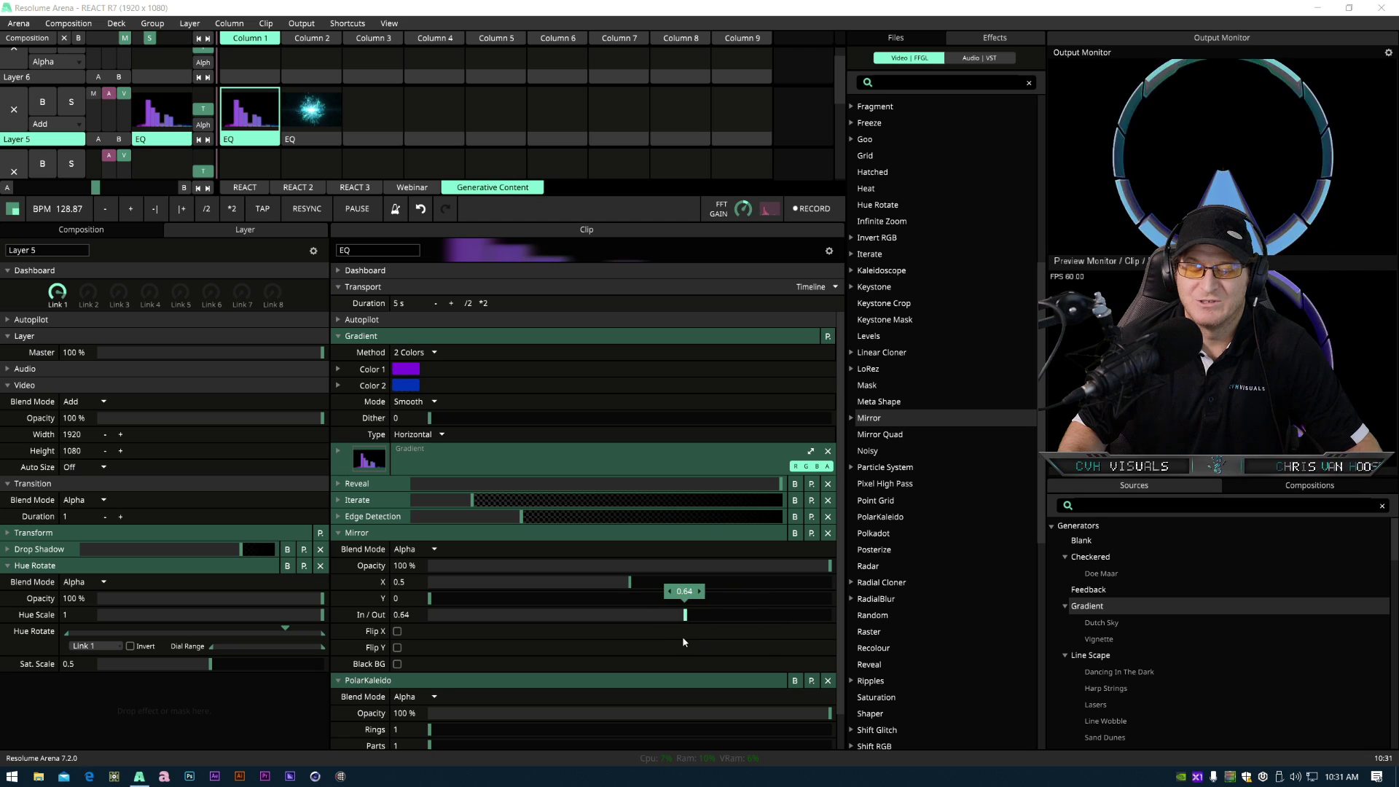
- Set PolarKaleido's Rings to about 2.43 and Parts to about 3.58
drag(429, 729, 500, 733)
scroll(464, 701, down, 1)
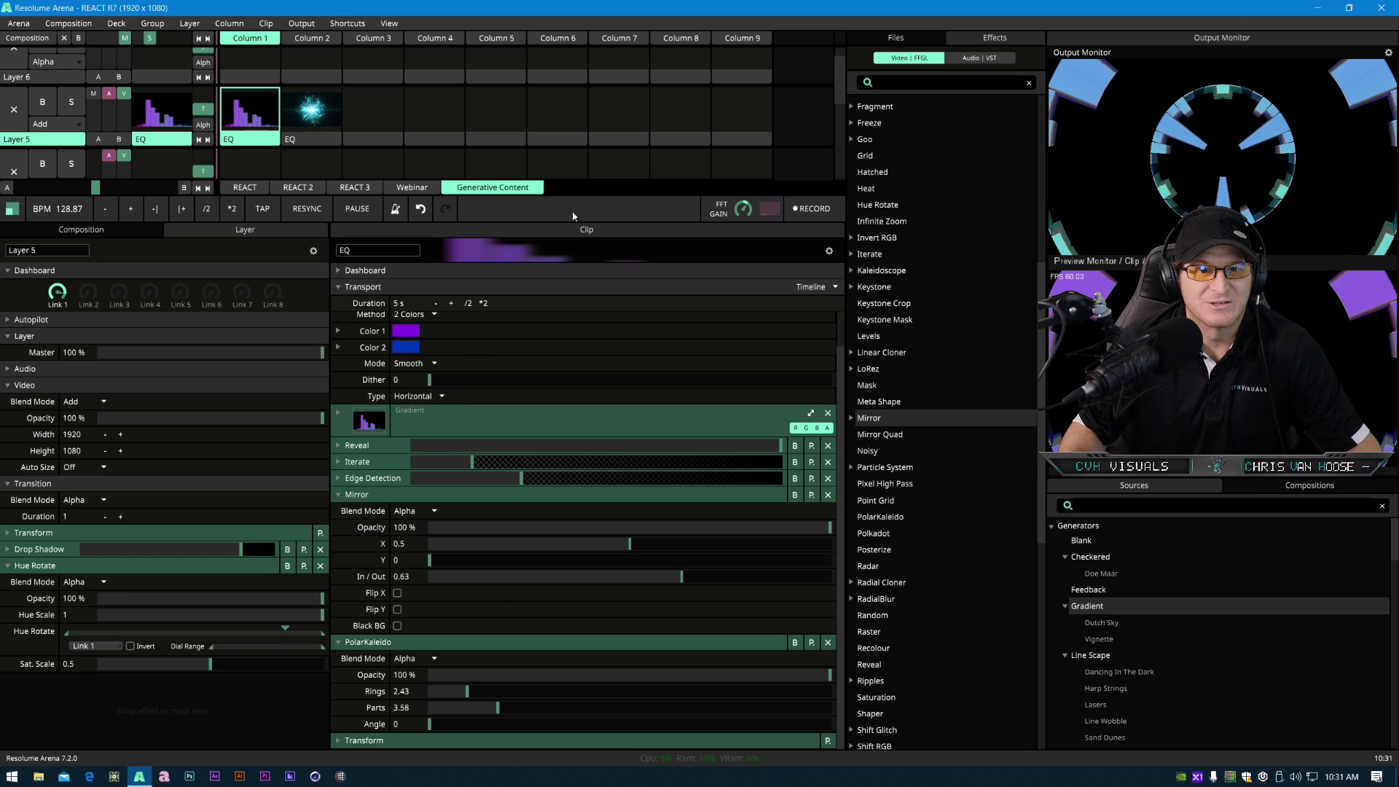
- Enlarge the deck area and examine the REACT 3 deck's layer layout before returning to the Generative Content deck
drag(563, 195, 378, 410)
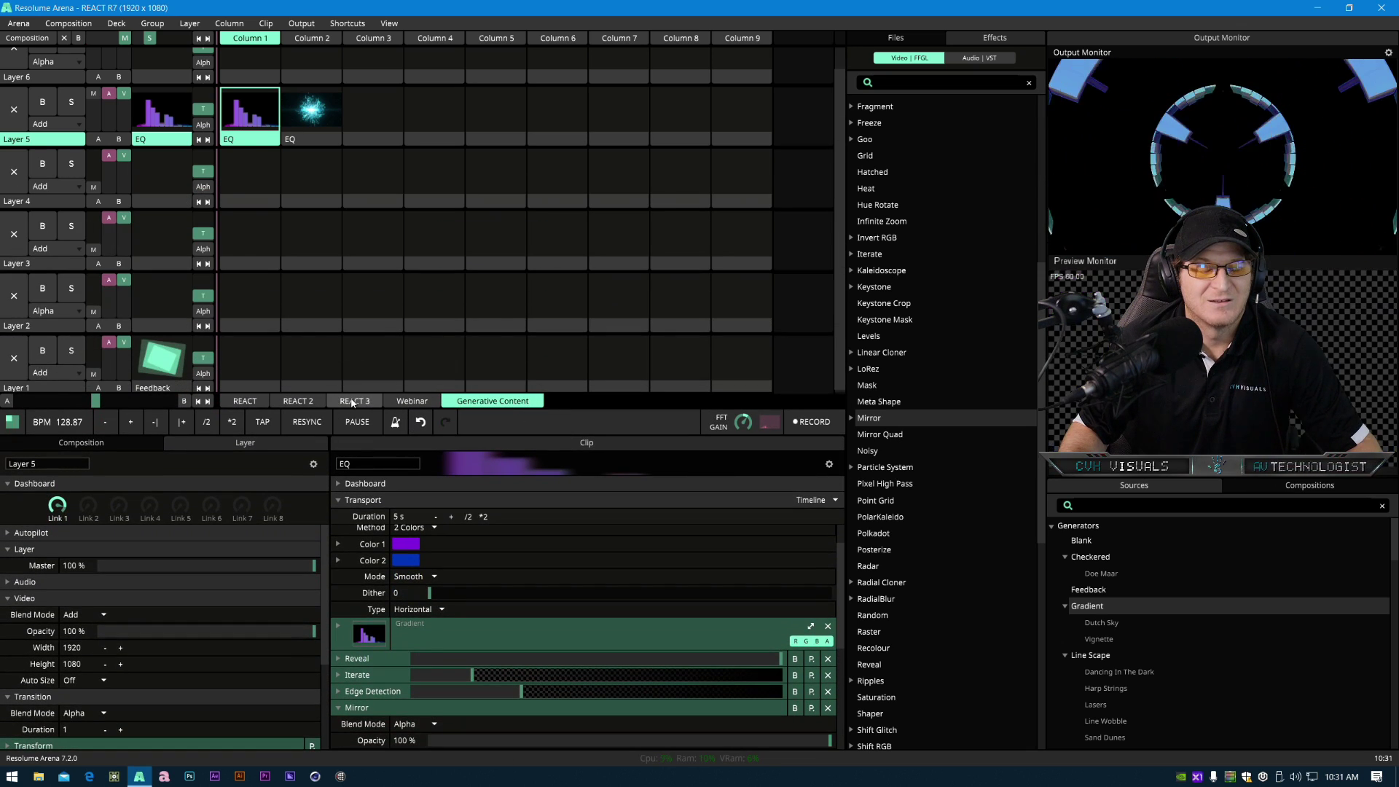
click(353, 400)
scroll(238, 80, up, 1)
click(252, 70)
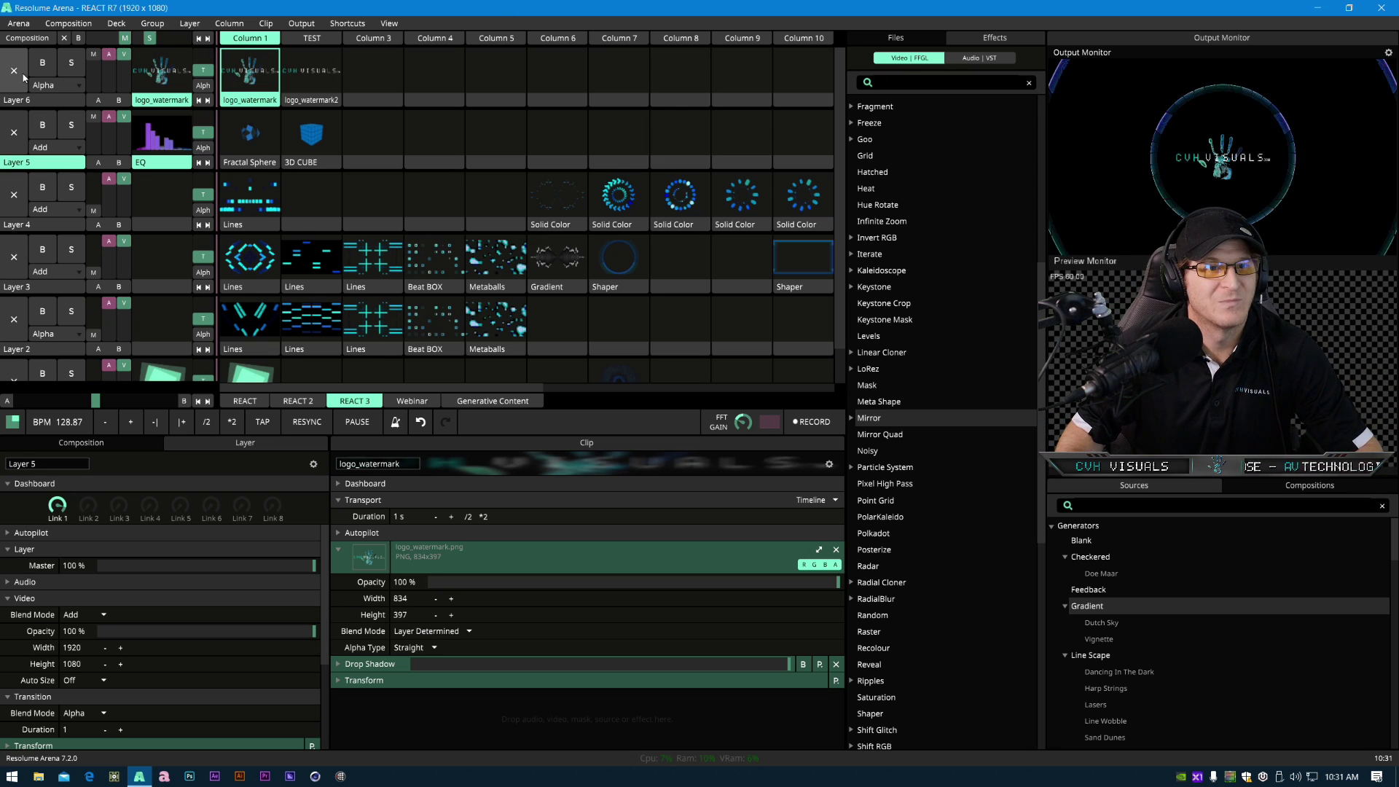
click(477, 403)
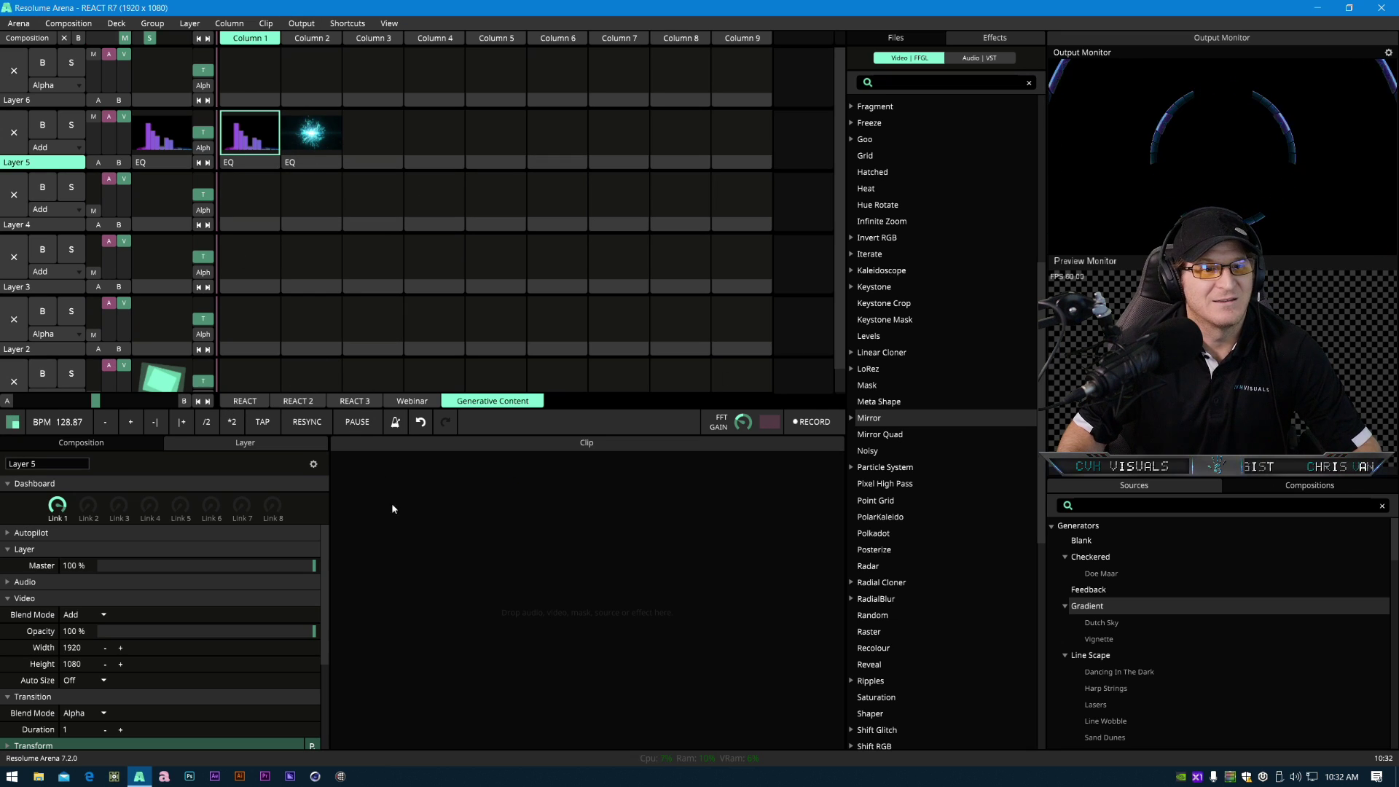
- Rename Layer 6 to Logo
click(33, 100)
right_click(33, 100)
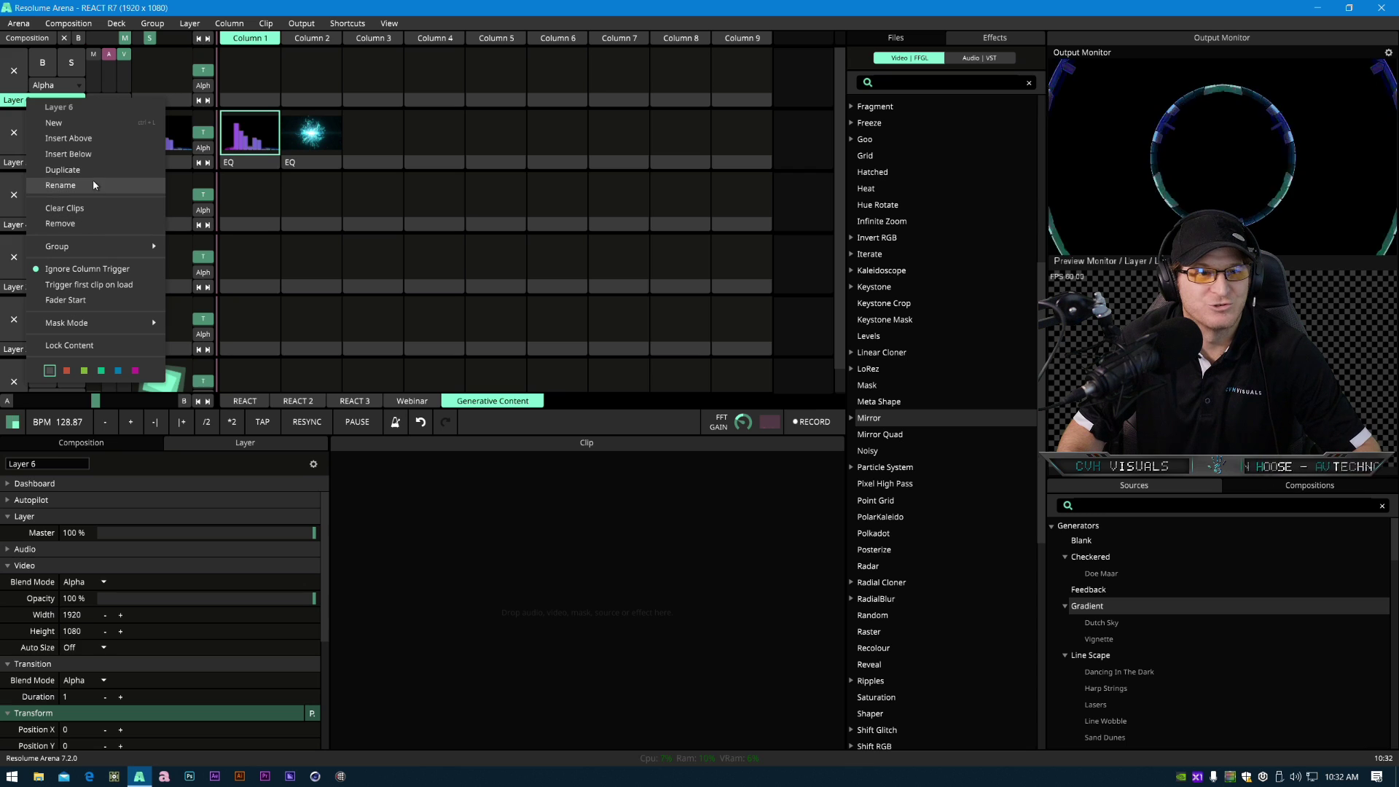
click(61, 185)
key(BackSpace)
key(BackSpace)
key(BackSpace)
key(BackSpace)
key(BackSpace)
text(ogo)
key(Return)
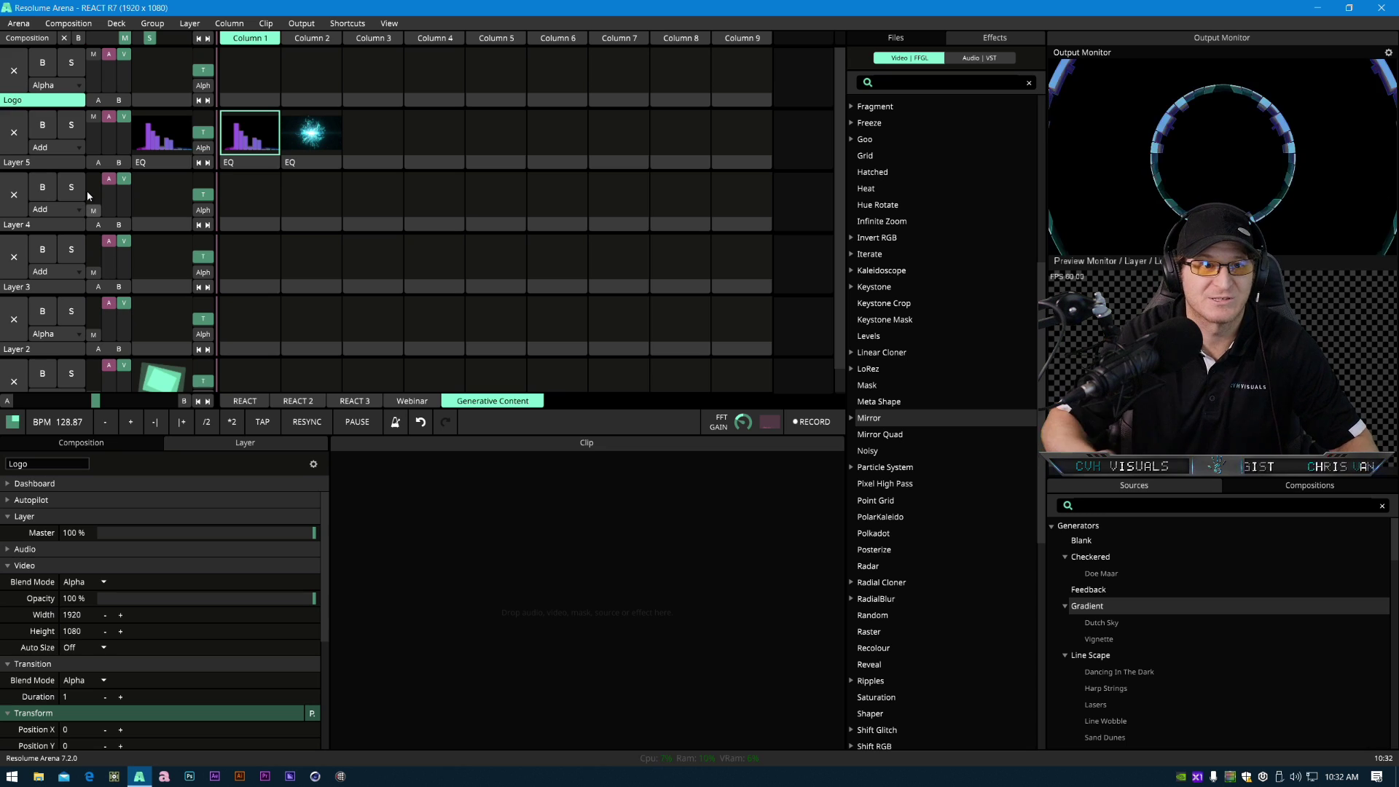
- Create a new layer group starting from Layer 5
click(51, 162)
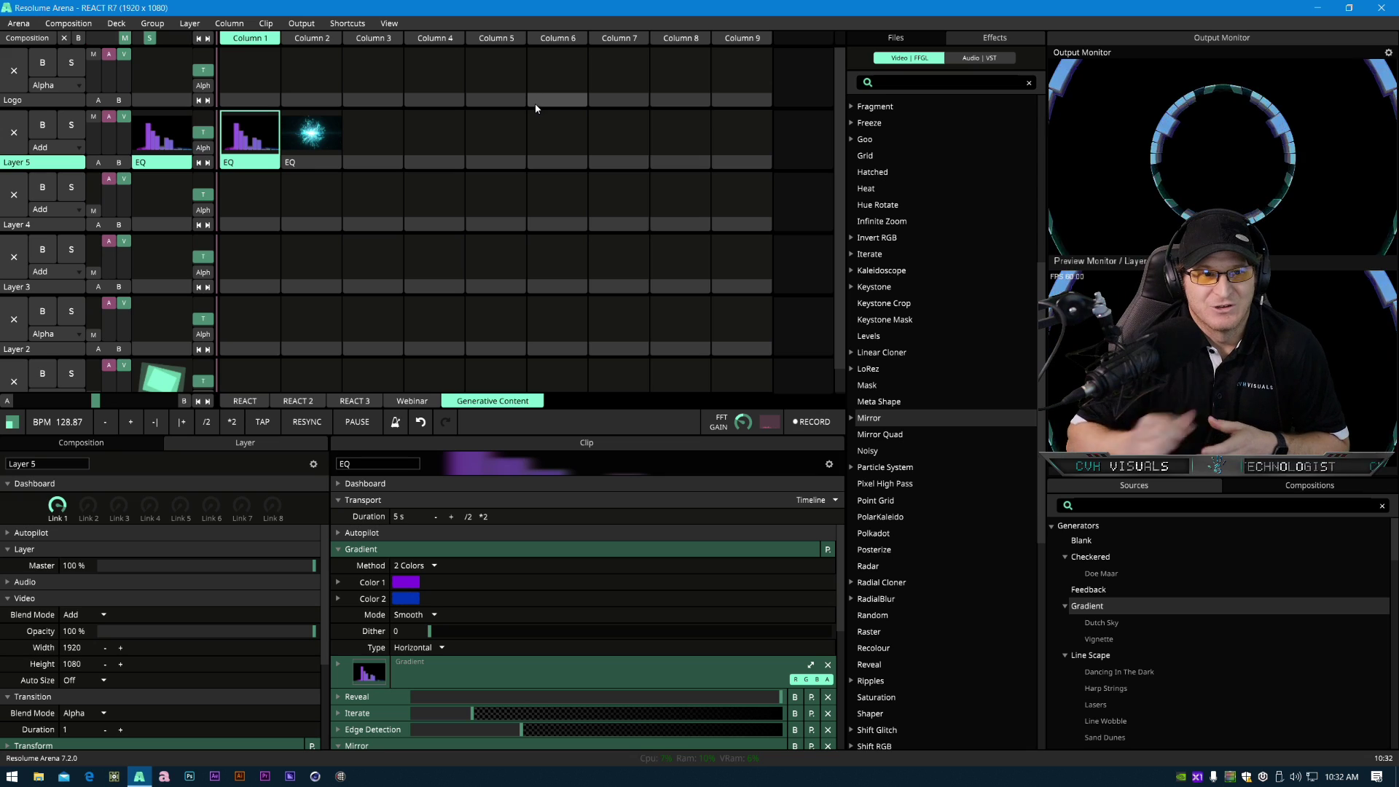
scroll(45, 325, down, 1)
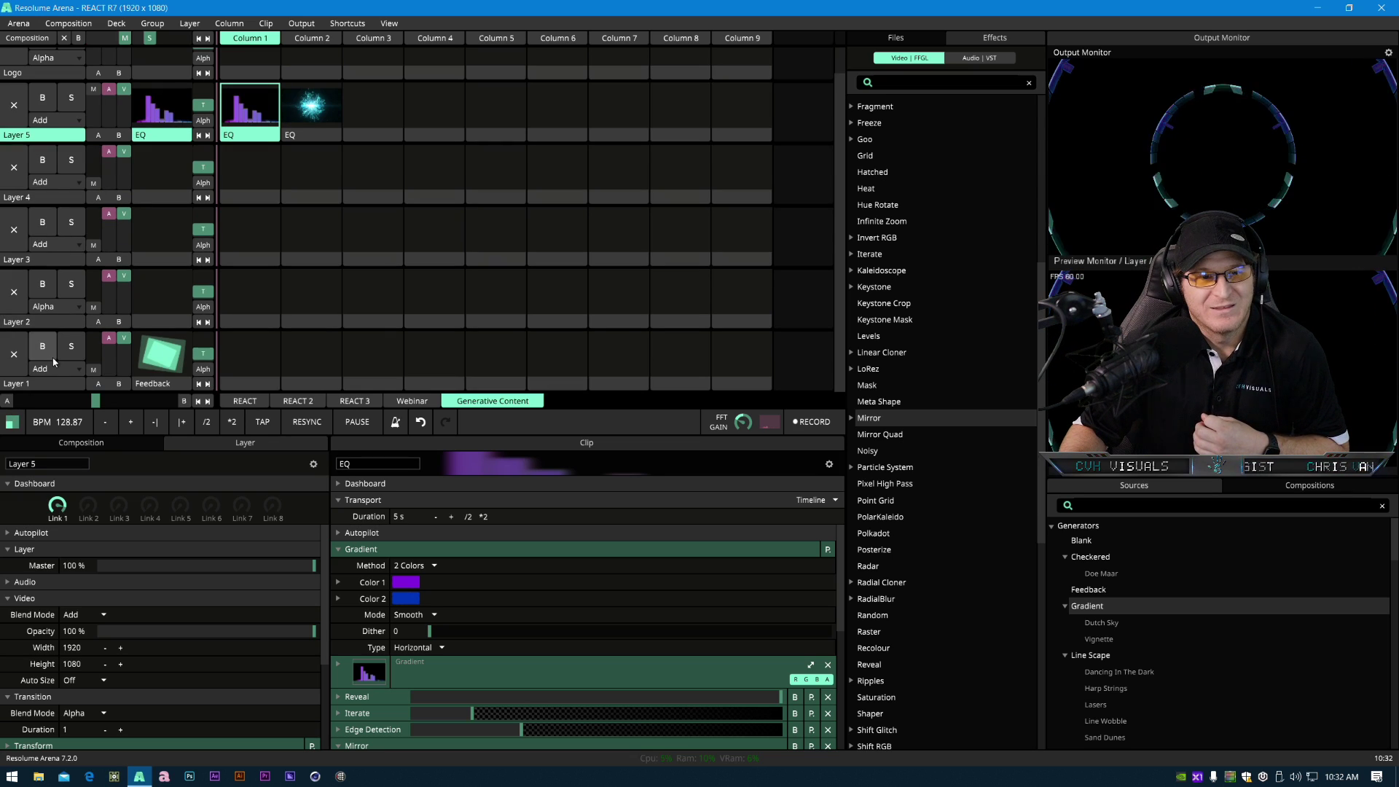
right_click(36, 135)
mouse_move(145, 284)
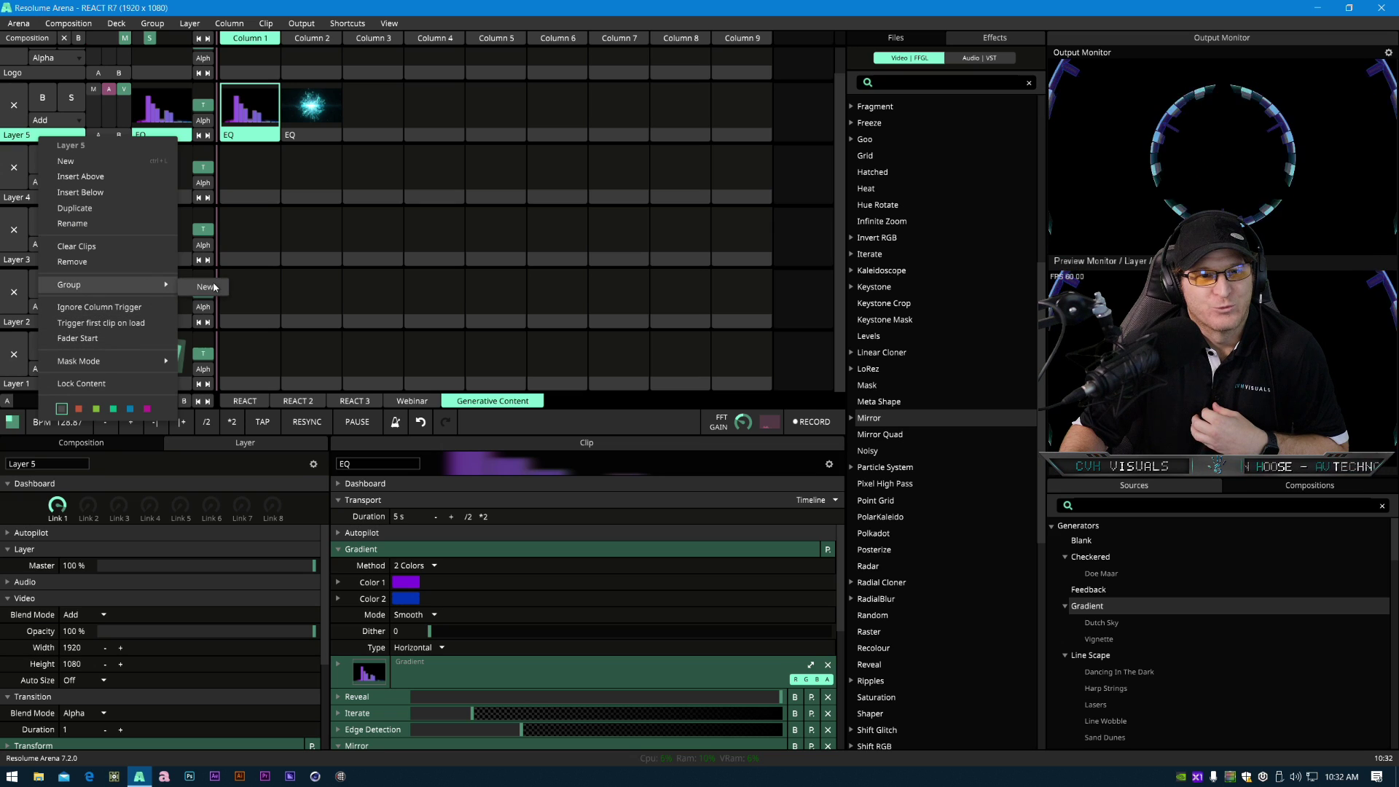
click(204, 286)
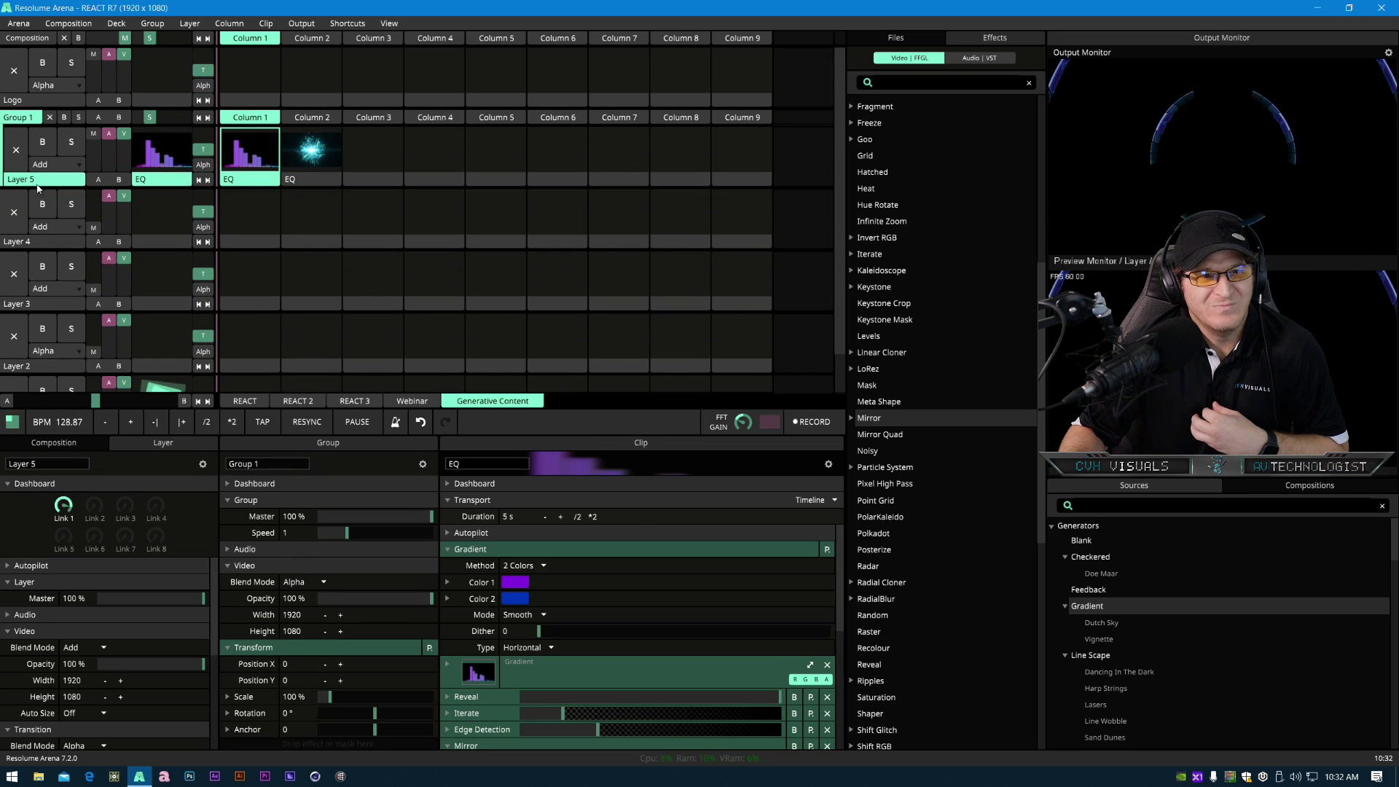
- Move Layers 4, 3, 2 and 1 into Group 1 beneath Layer 5
drag(54, 242, 51, 189)
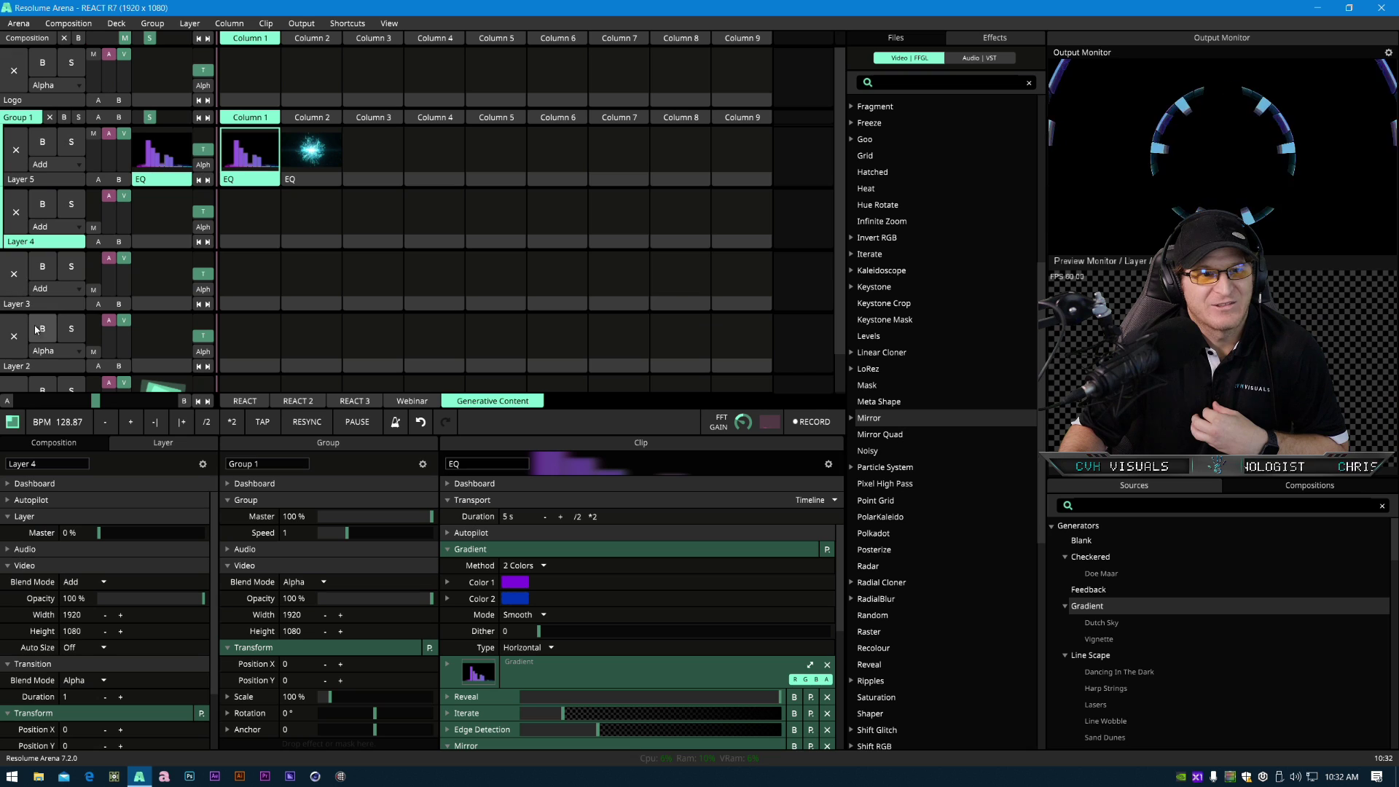
drag(42, 305, 42, 249)
drag(48, 367, 51, 311)
scroll(51, 311, down, 1)
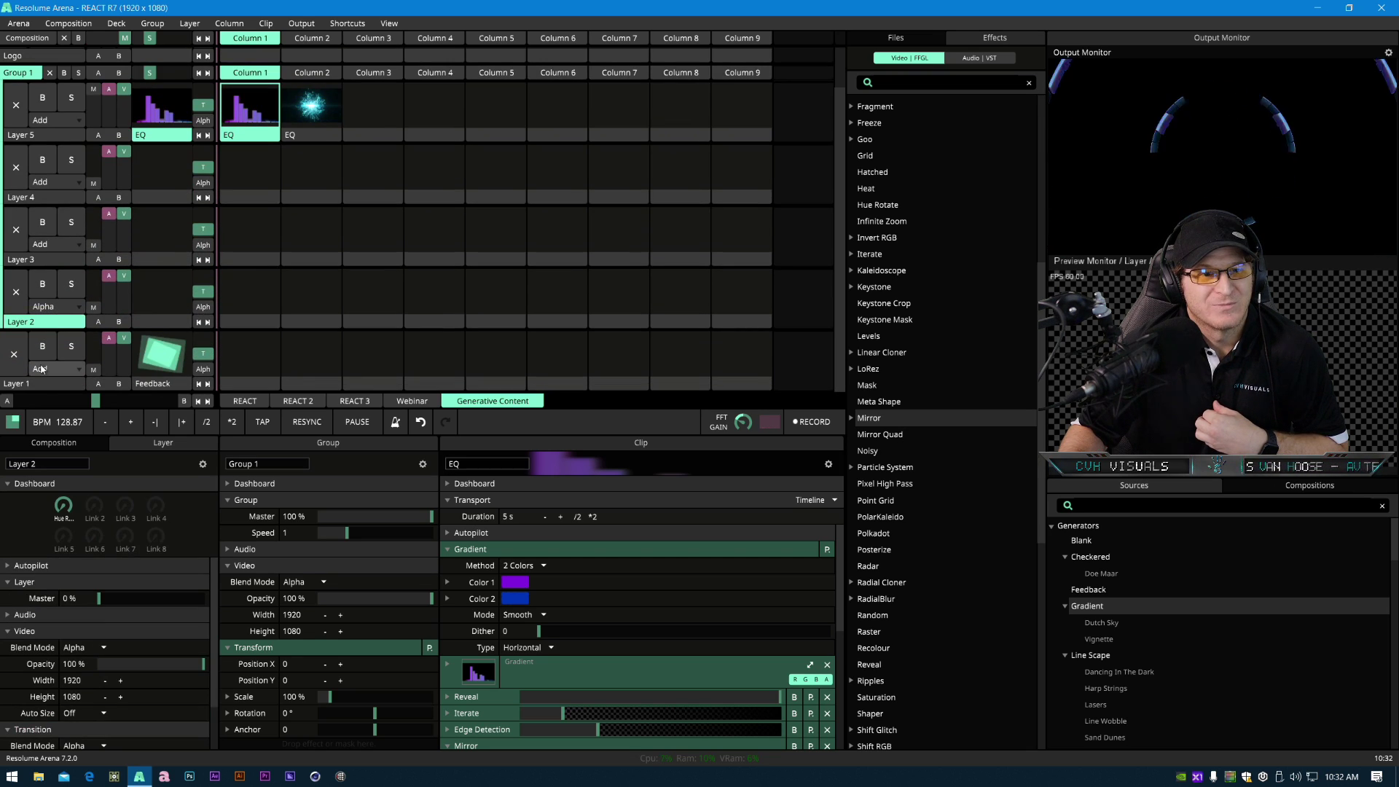
drag(33, 381, 33, 325)
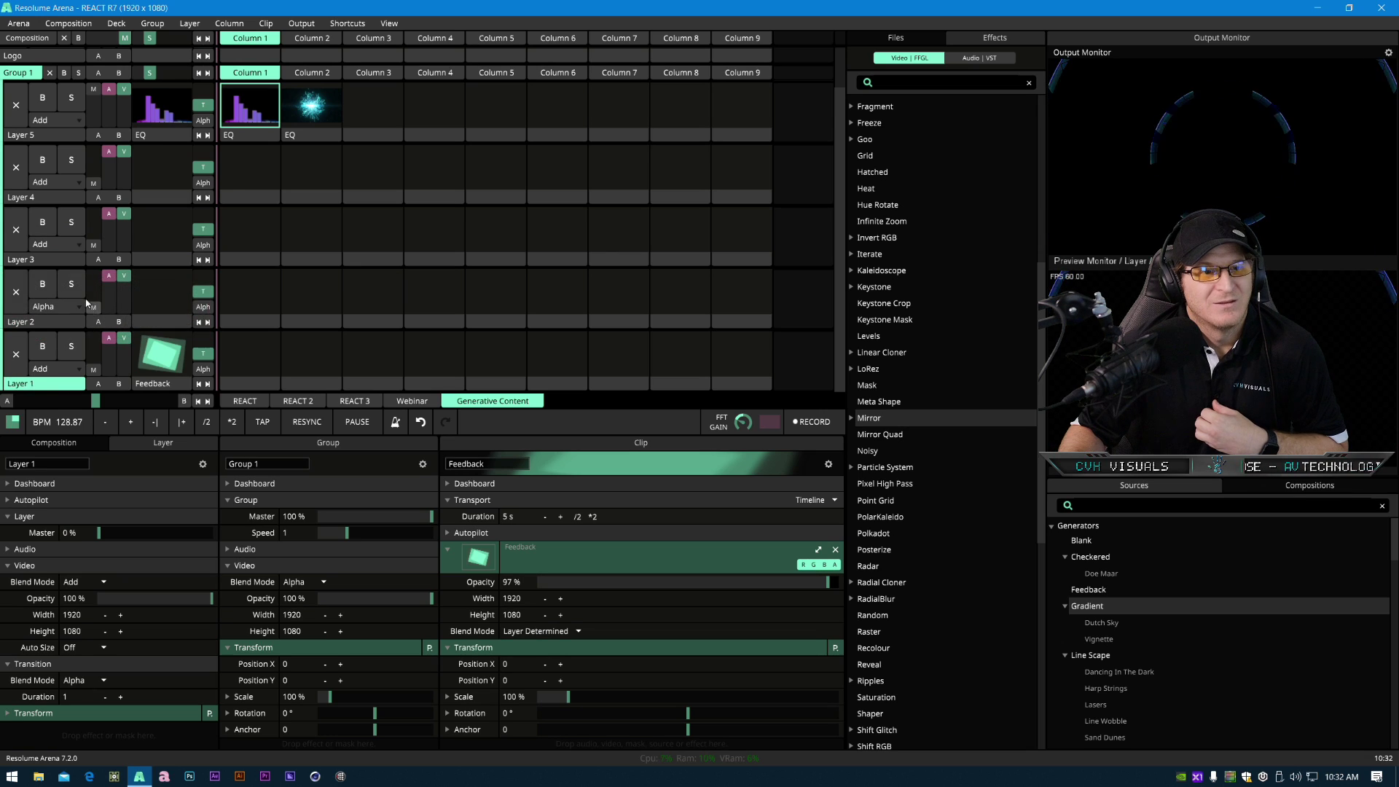
scroll(42, 186, up, 1)
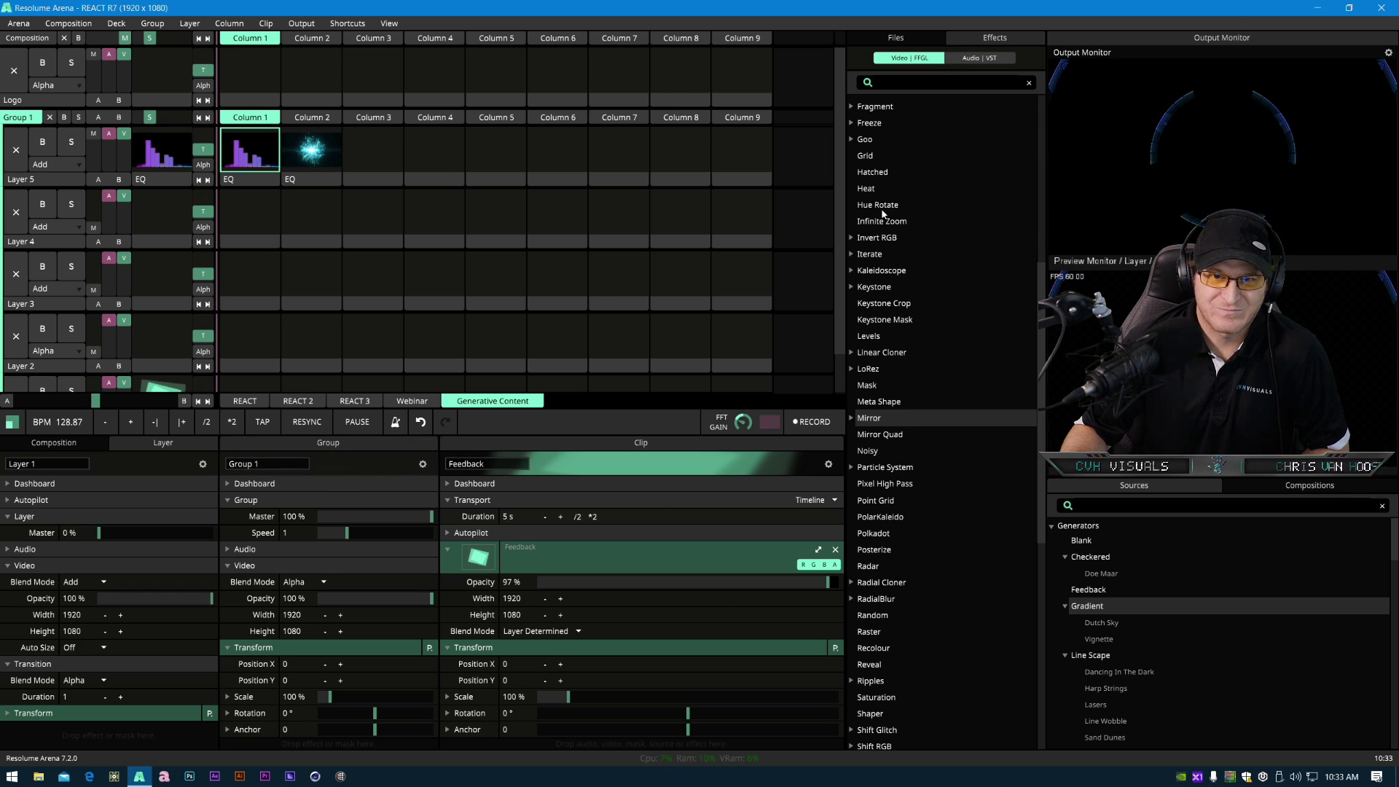
- Add the Hue Rotate effect to Group 1
drag(880, 206, 286, 652)
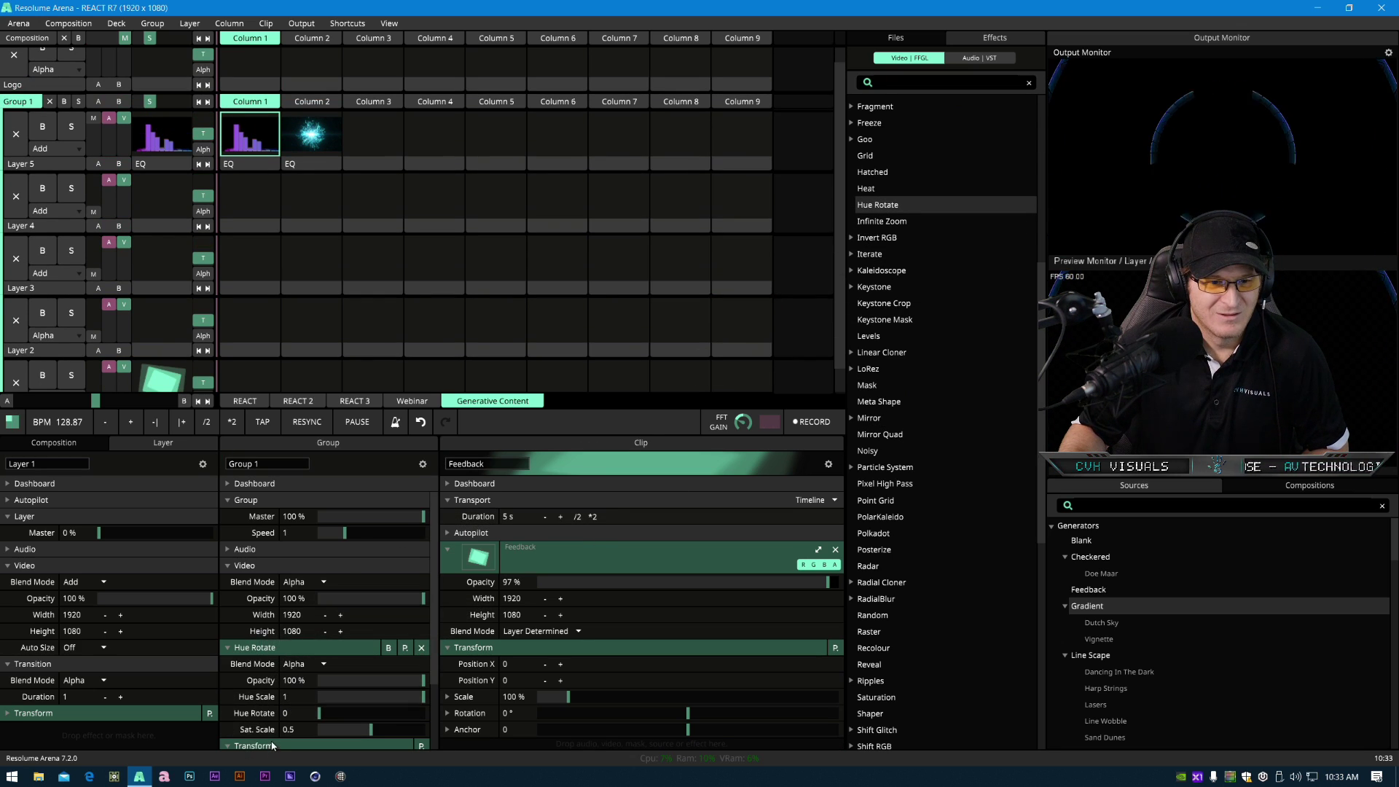
mouse_move(318, 712)
mouse_down()
mouse_move(417, 716)
mouse_move(316, 714)
mouse_up()
- Save the EQ clip's Gradient settings as a new preset named PB_2color
click(241, 165)
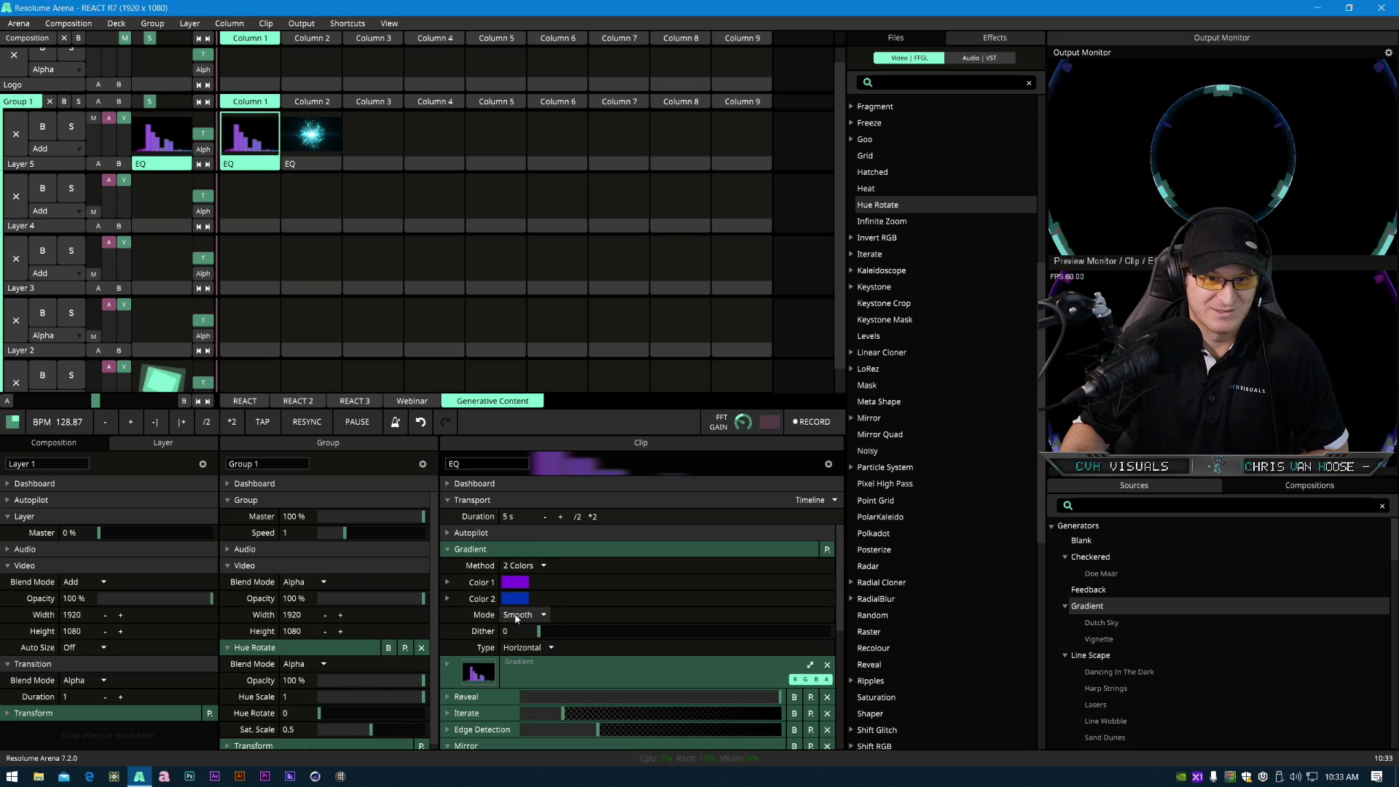
click(826, 549)
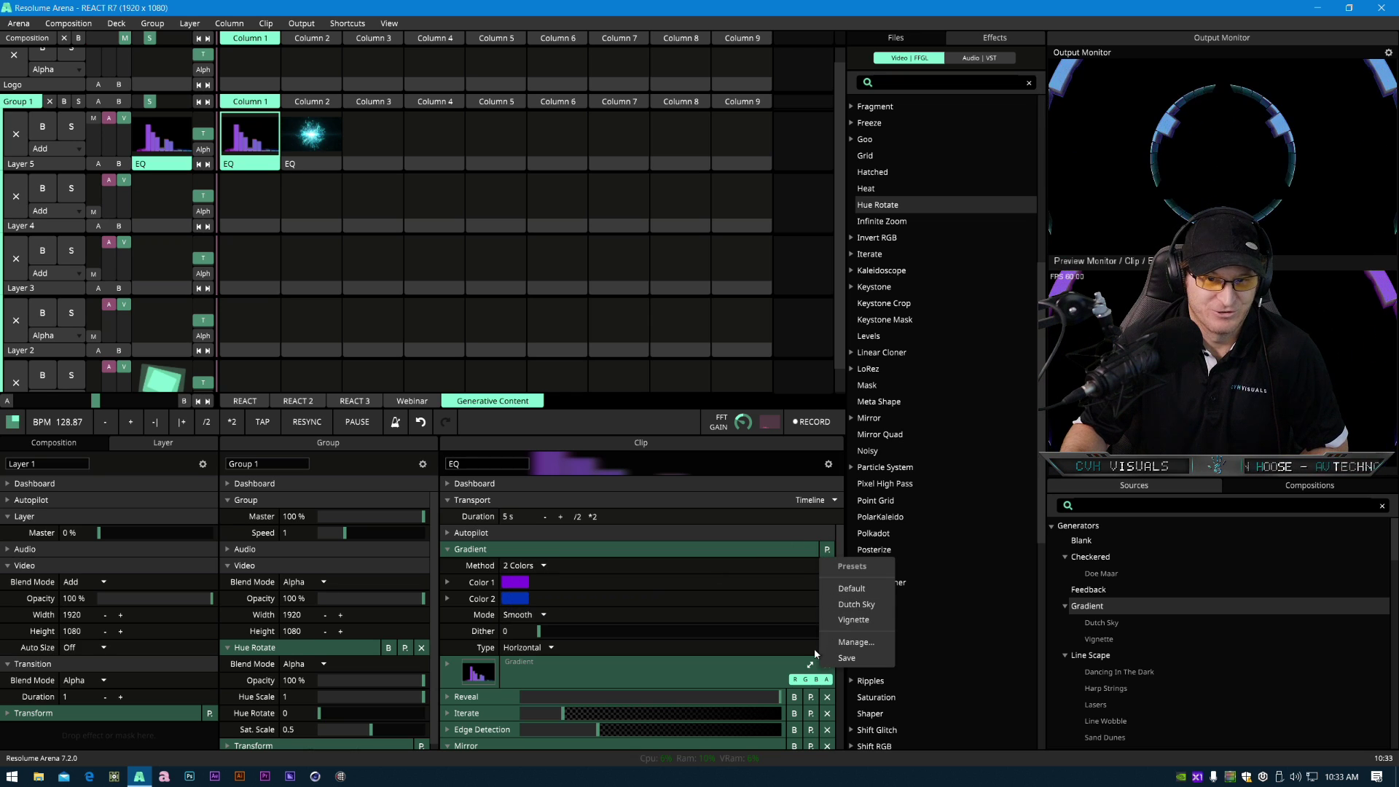
click(850, 658)
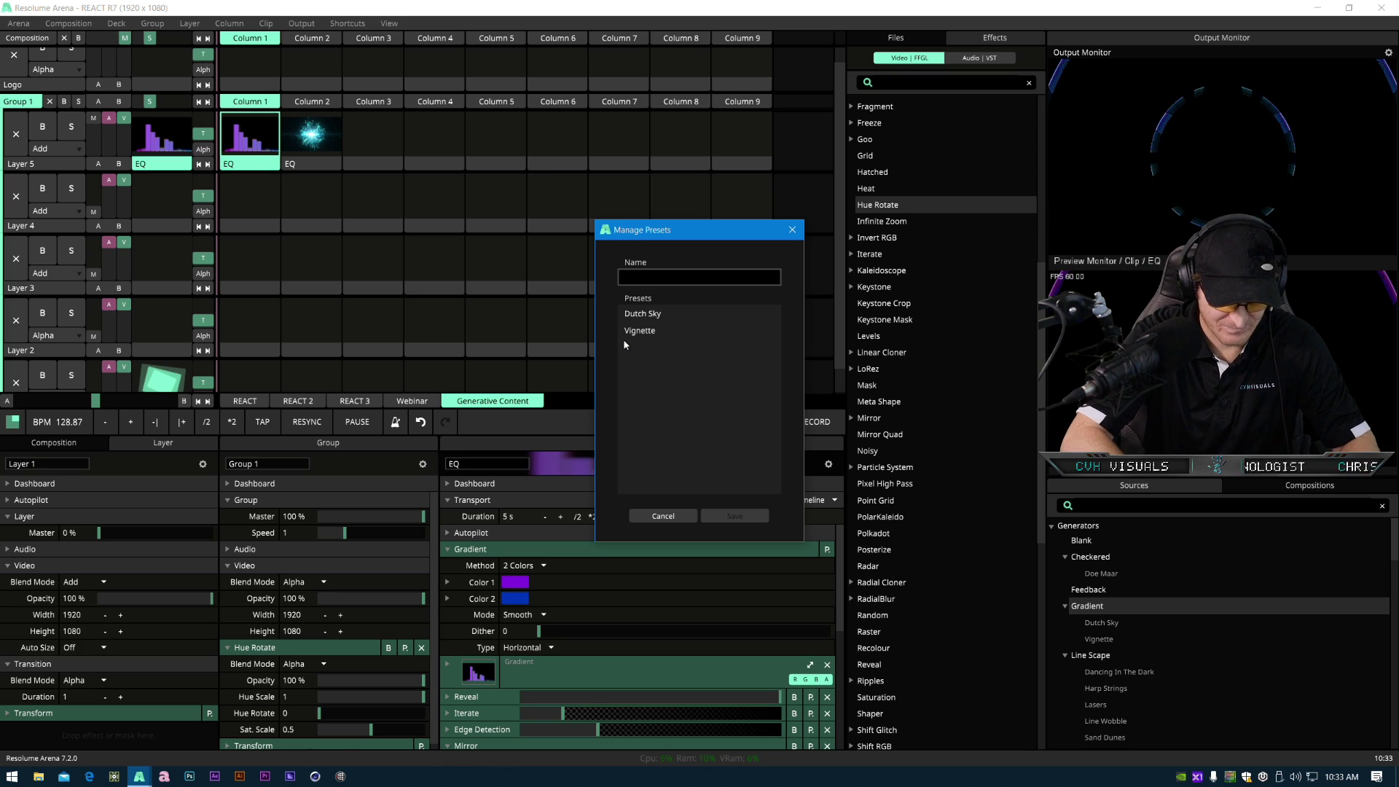
text(PB)
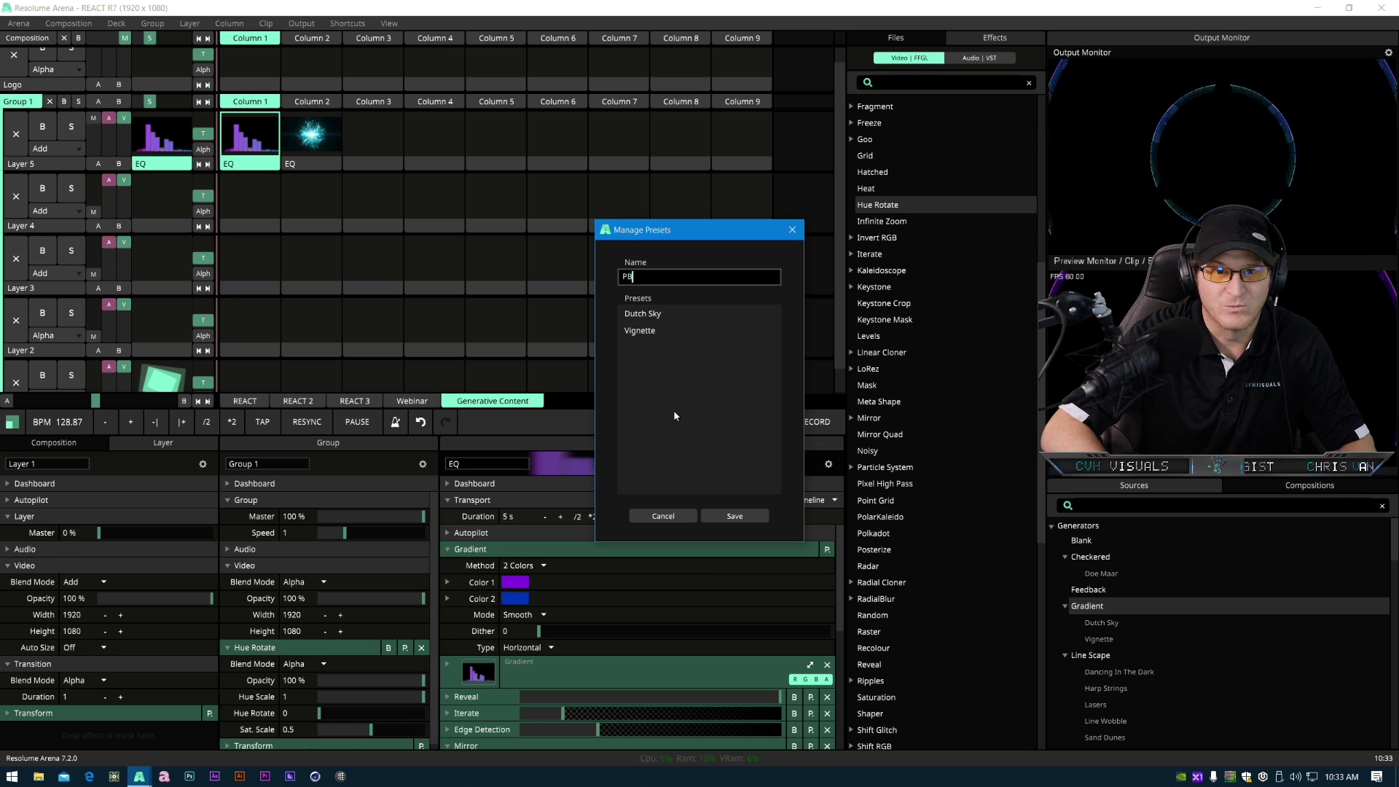
text(_2)
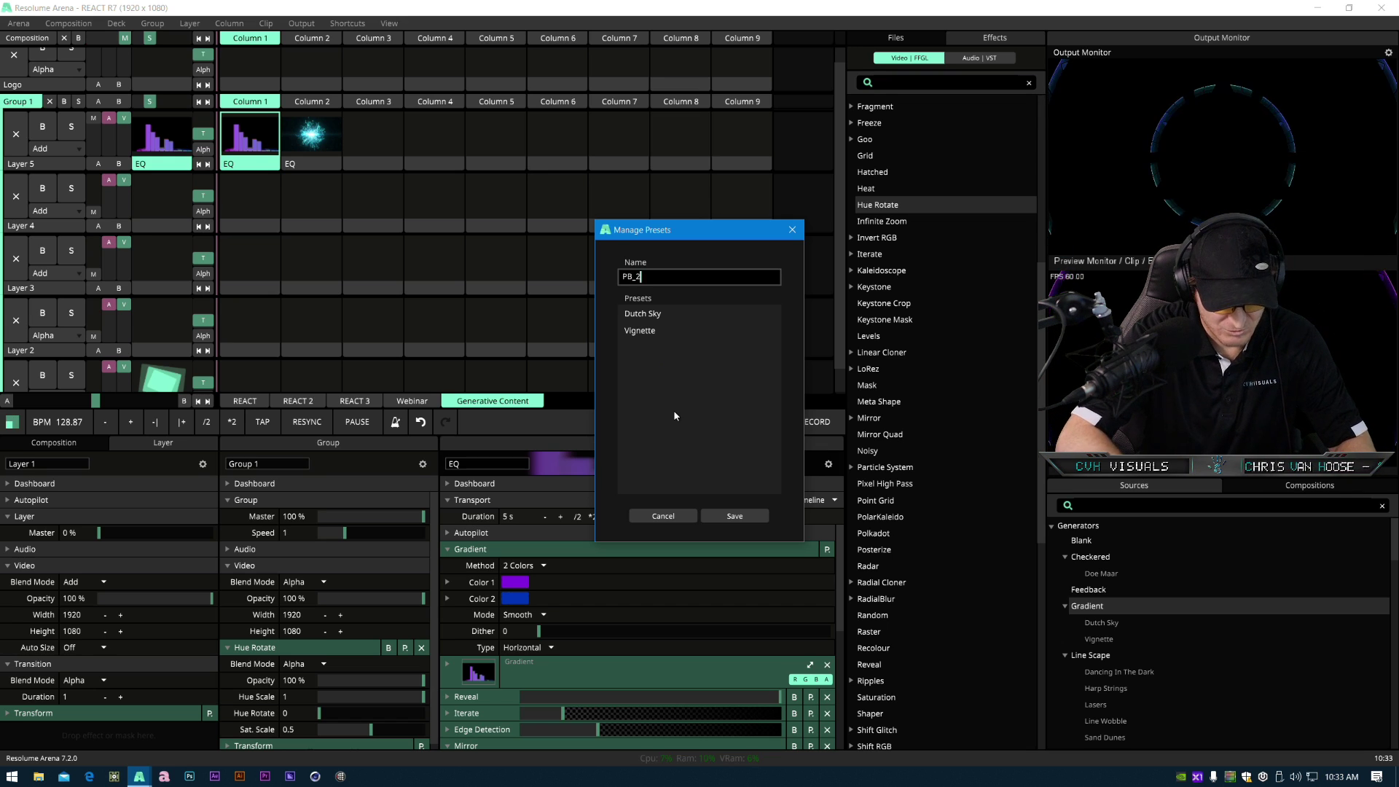
text(color)
key(Return)
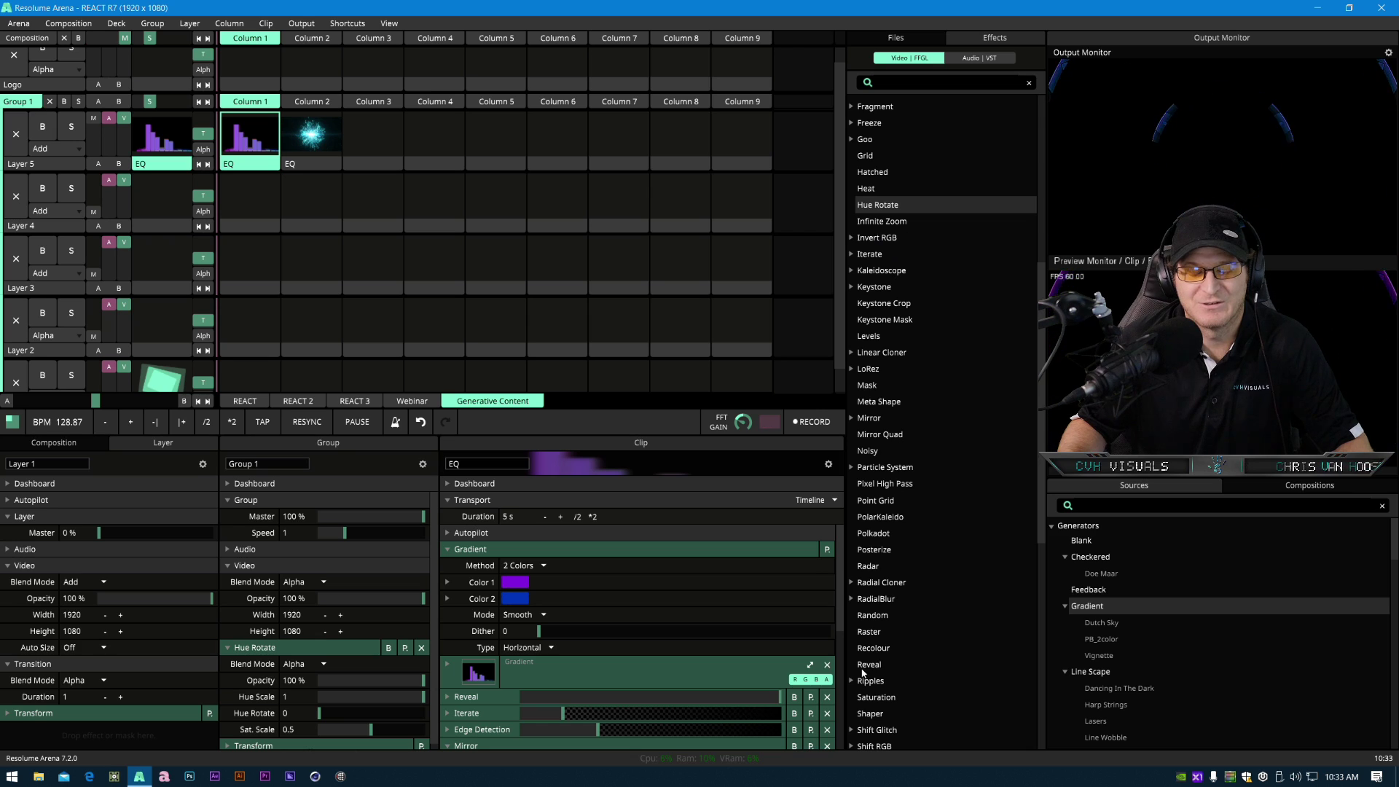
click(827, 549)
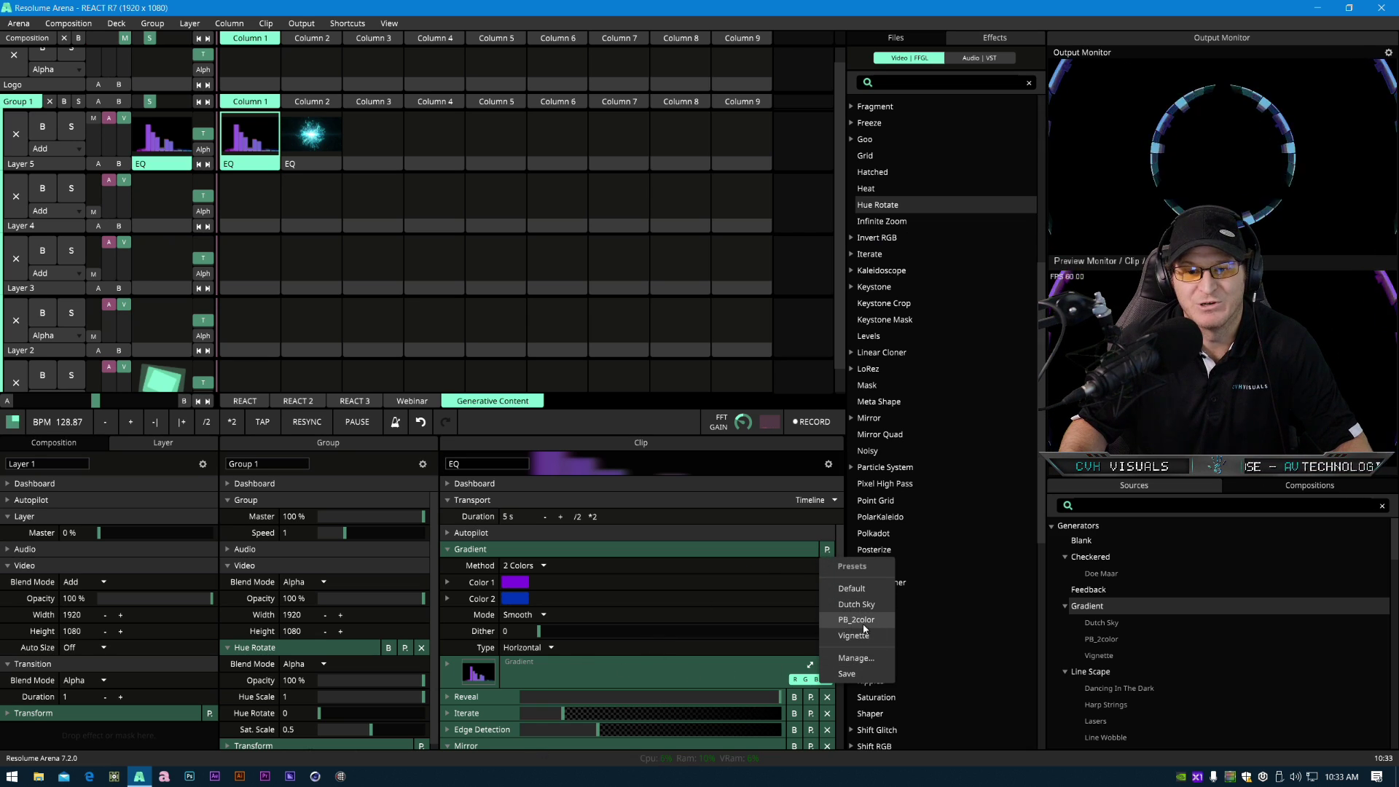
click(826, 549)
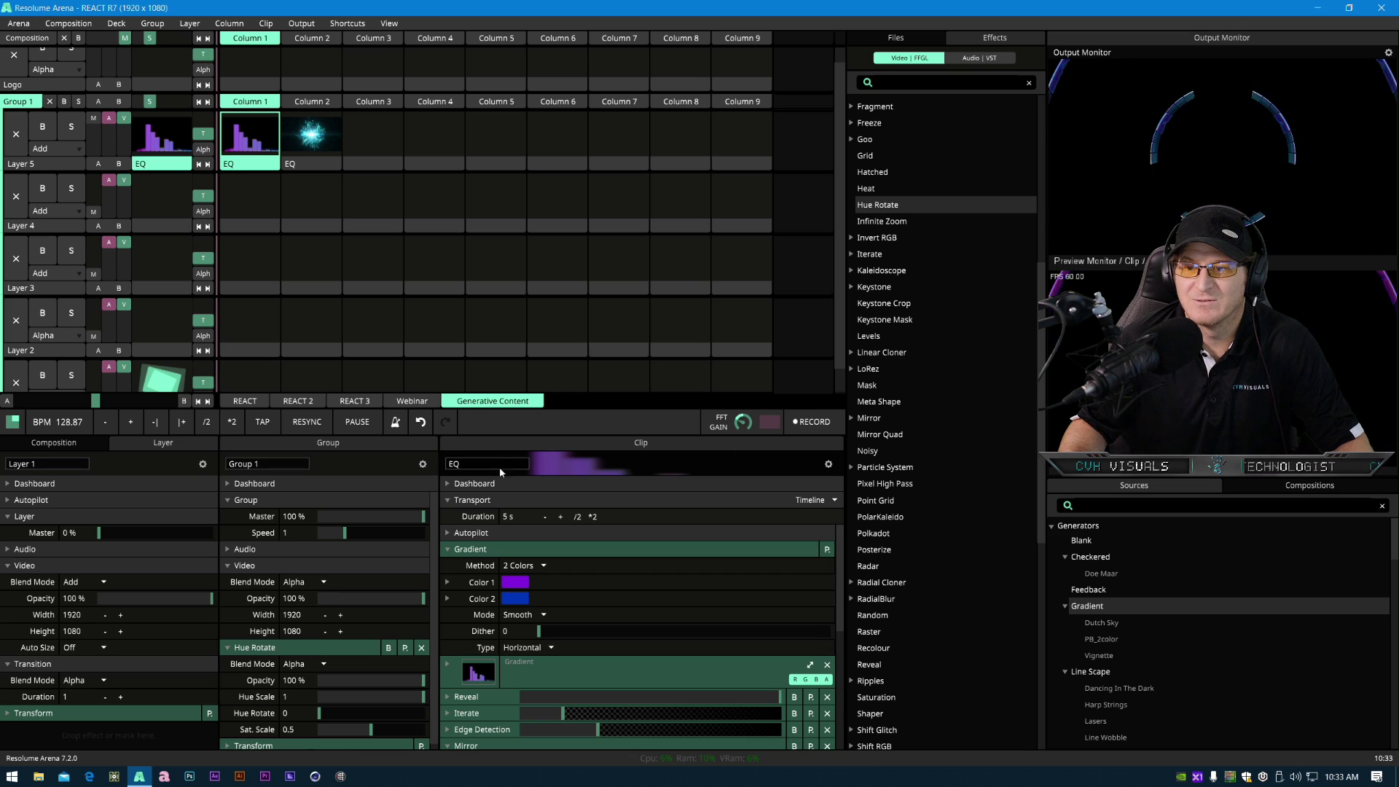
scroll(430, 242, up, 1)
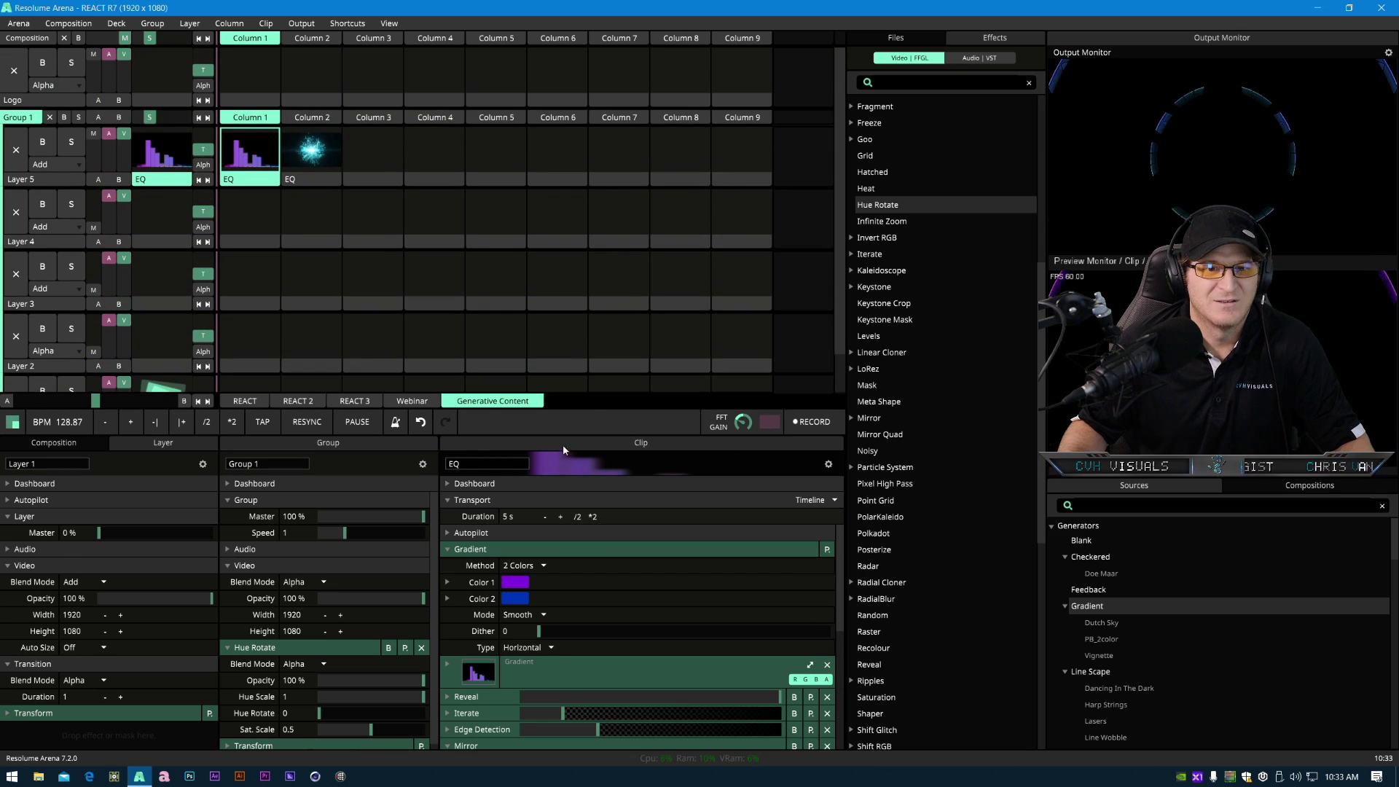
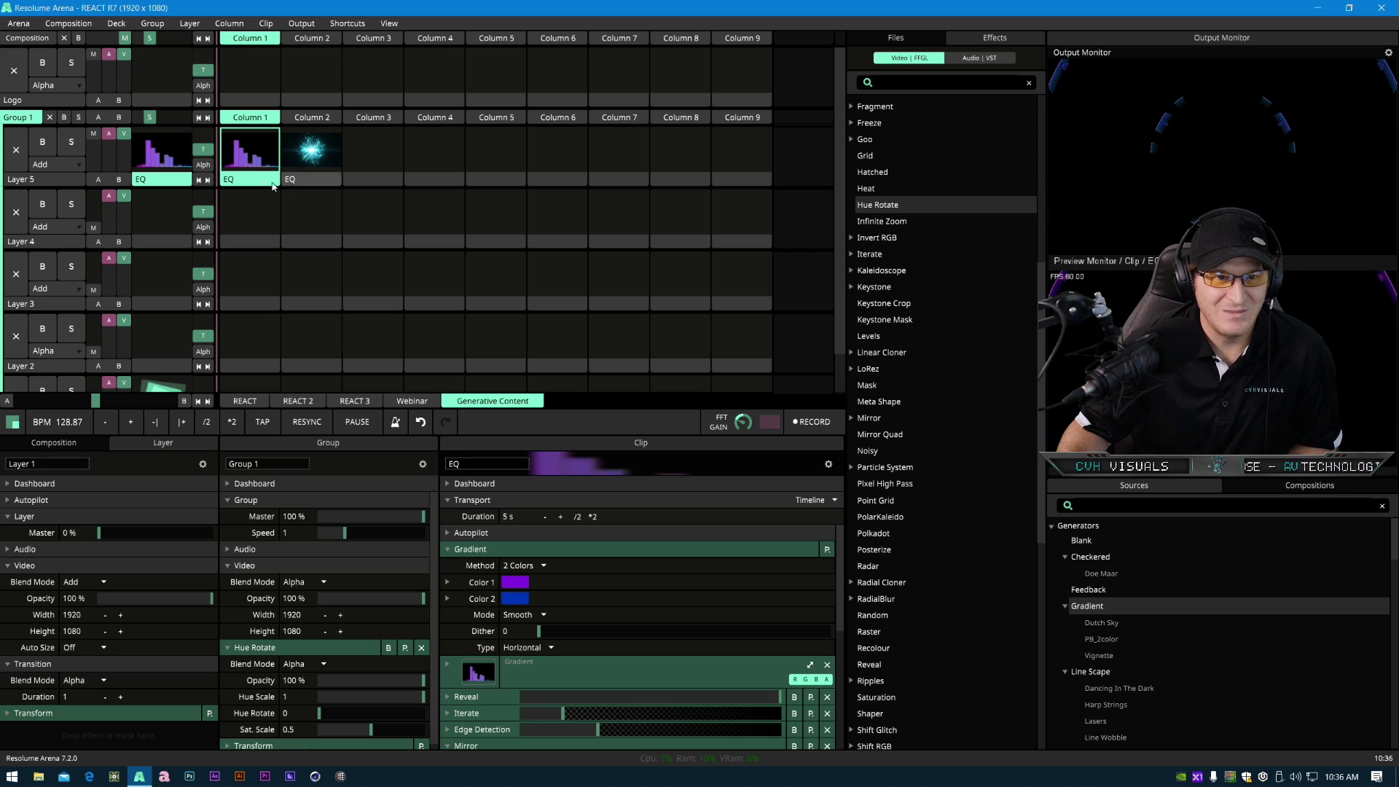
- Remove the second EQ clip from Layer 5, leaving only the EQ clip in column 1
click(318, 182)
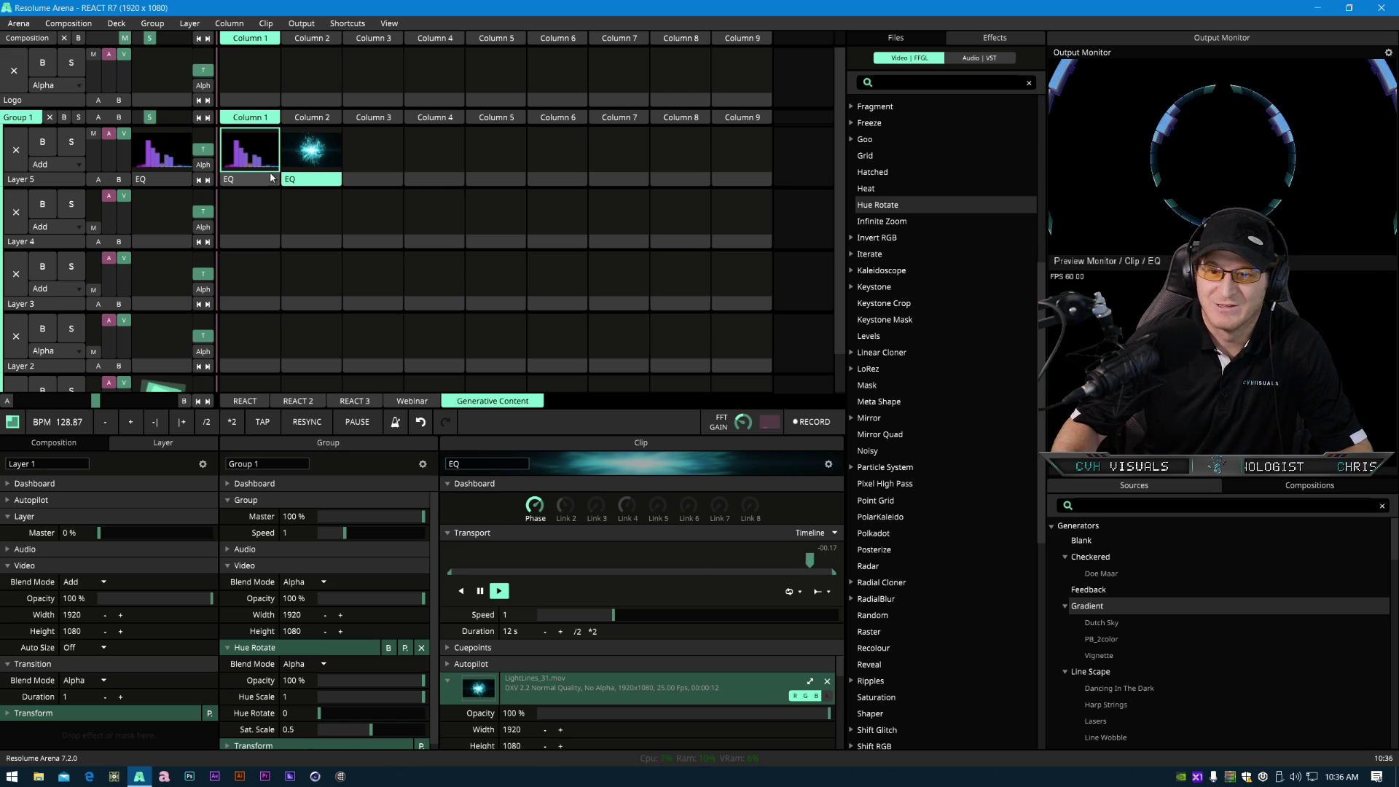
drag(282, 159, 416, 175)
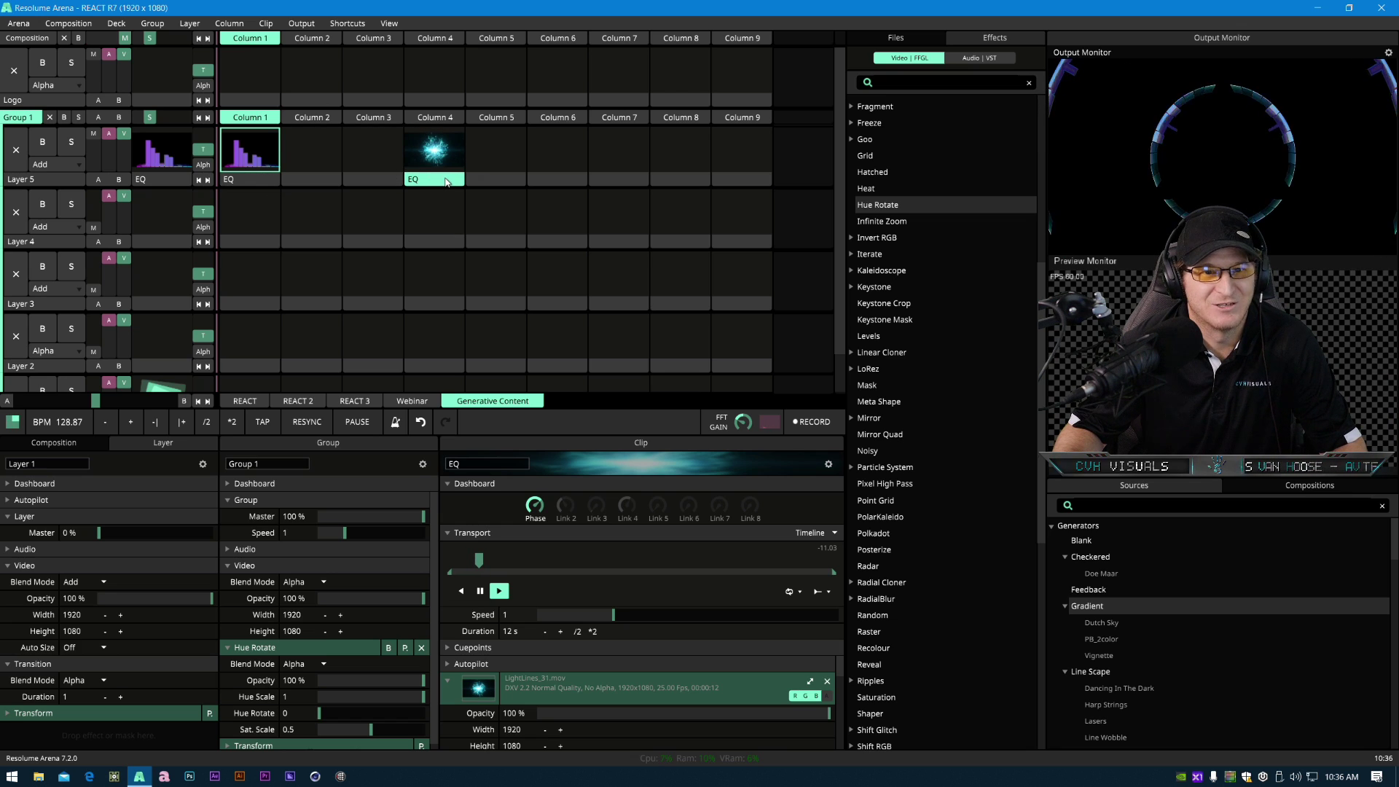
right_click(450, 182)
click(521, 465)
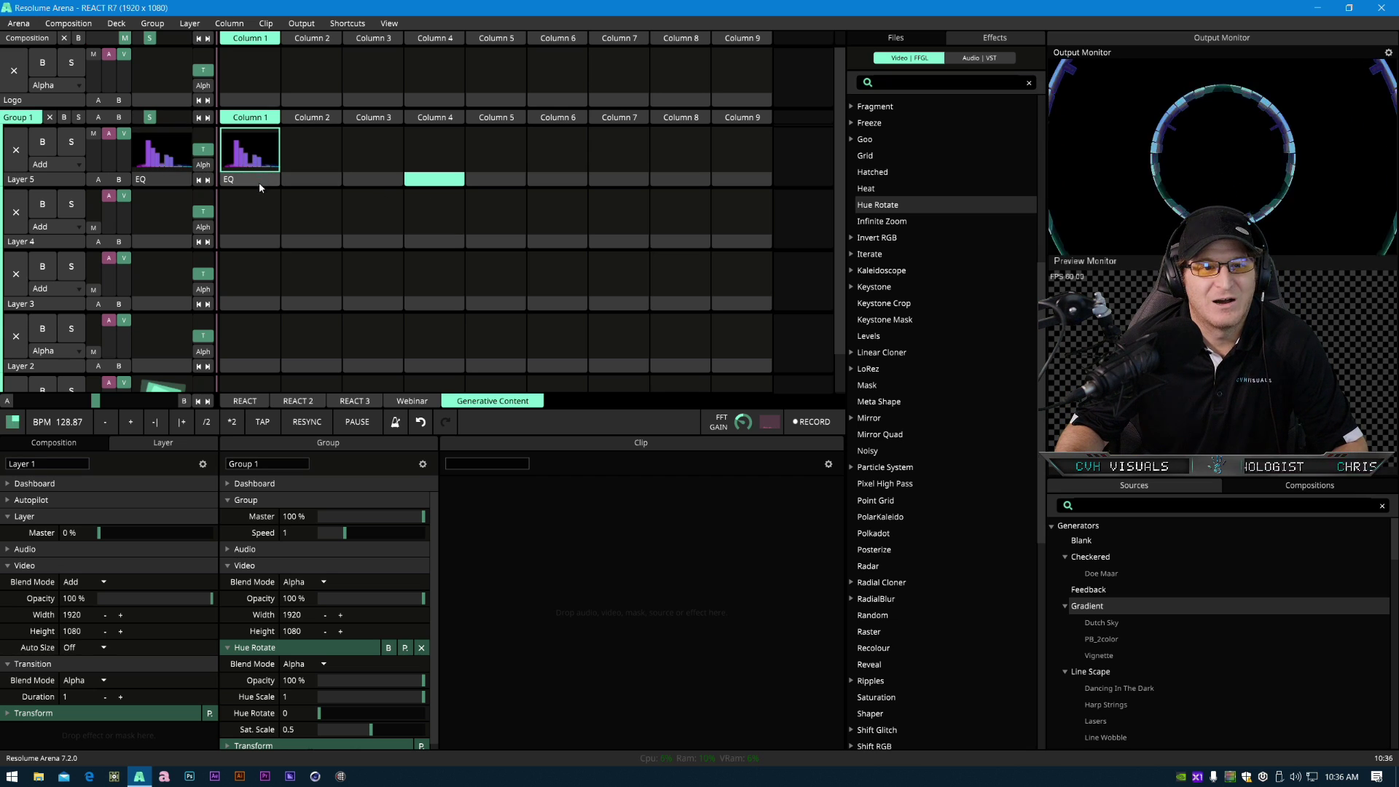
- Create a Reveal clip in Layer 5's second column by copying the EQ clip's Reveal effect into the empty slot
mouse_move(256, 182)
mouse_down()
mouse_move(253, 245)
mouse_move(255, 180)
mouse_up()
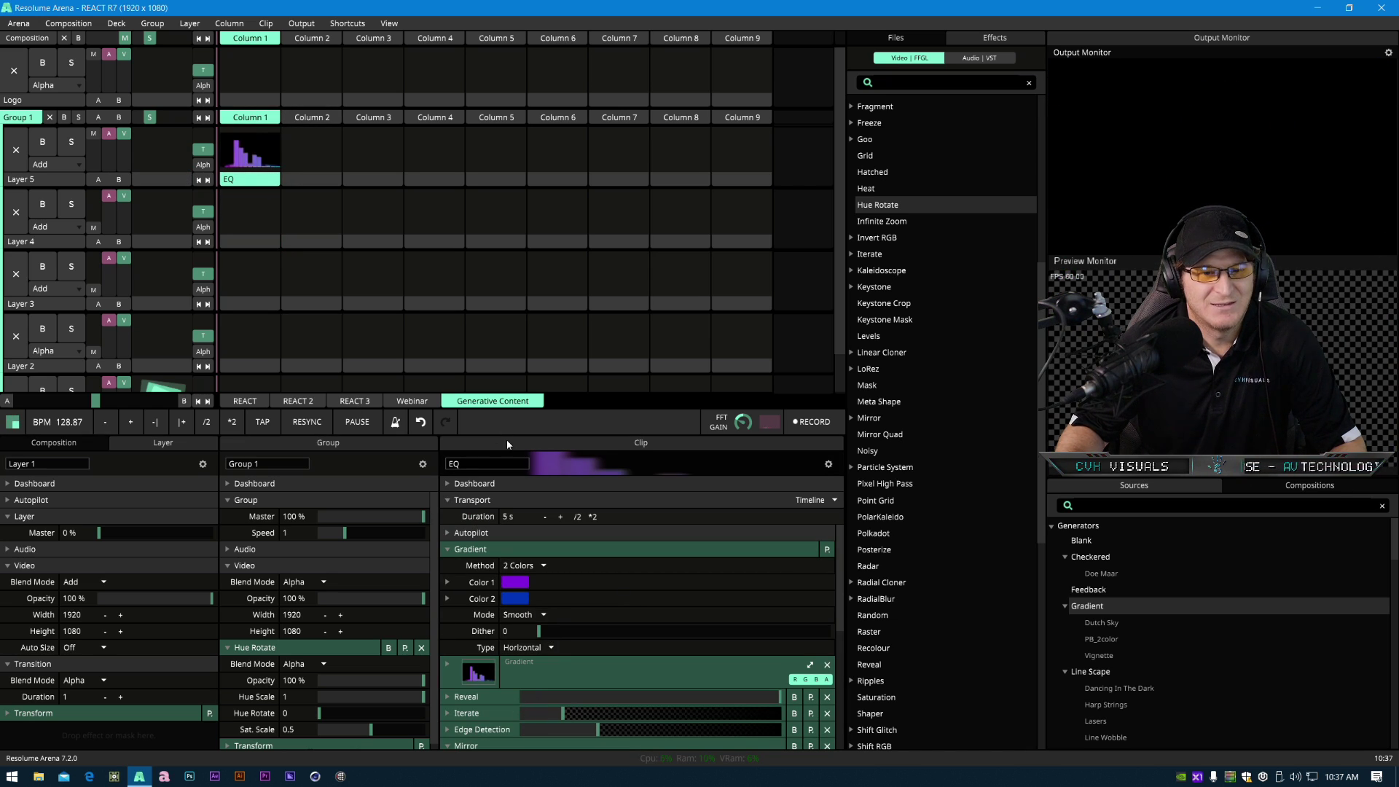
drag(505, 435, 513, 181)
click(490, 574)
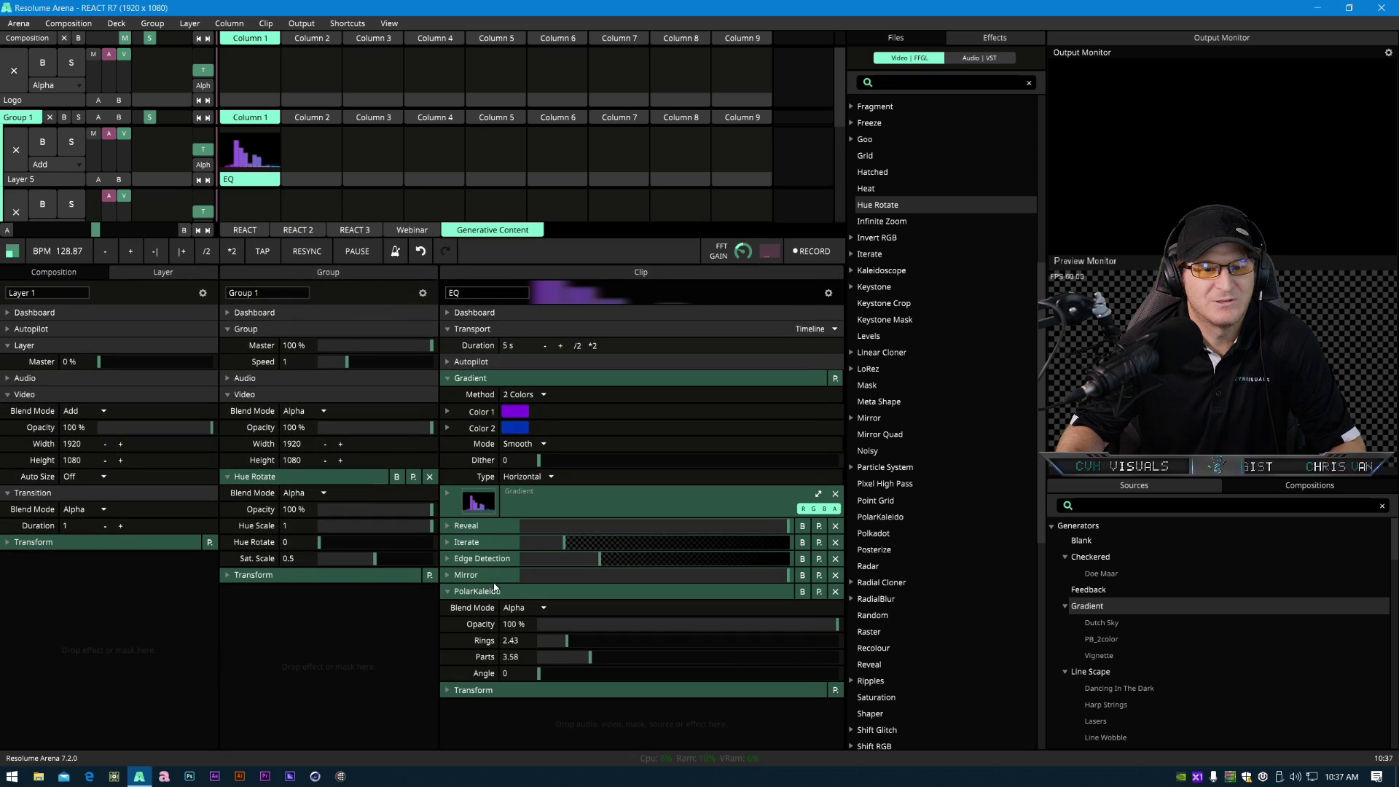
click(495, 591)
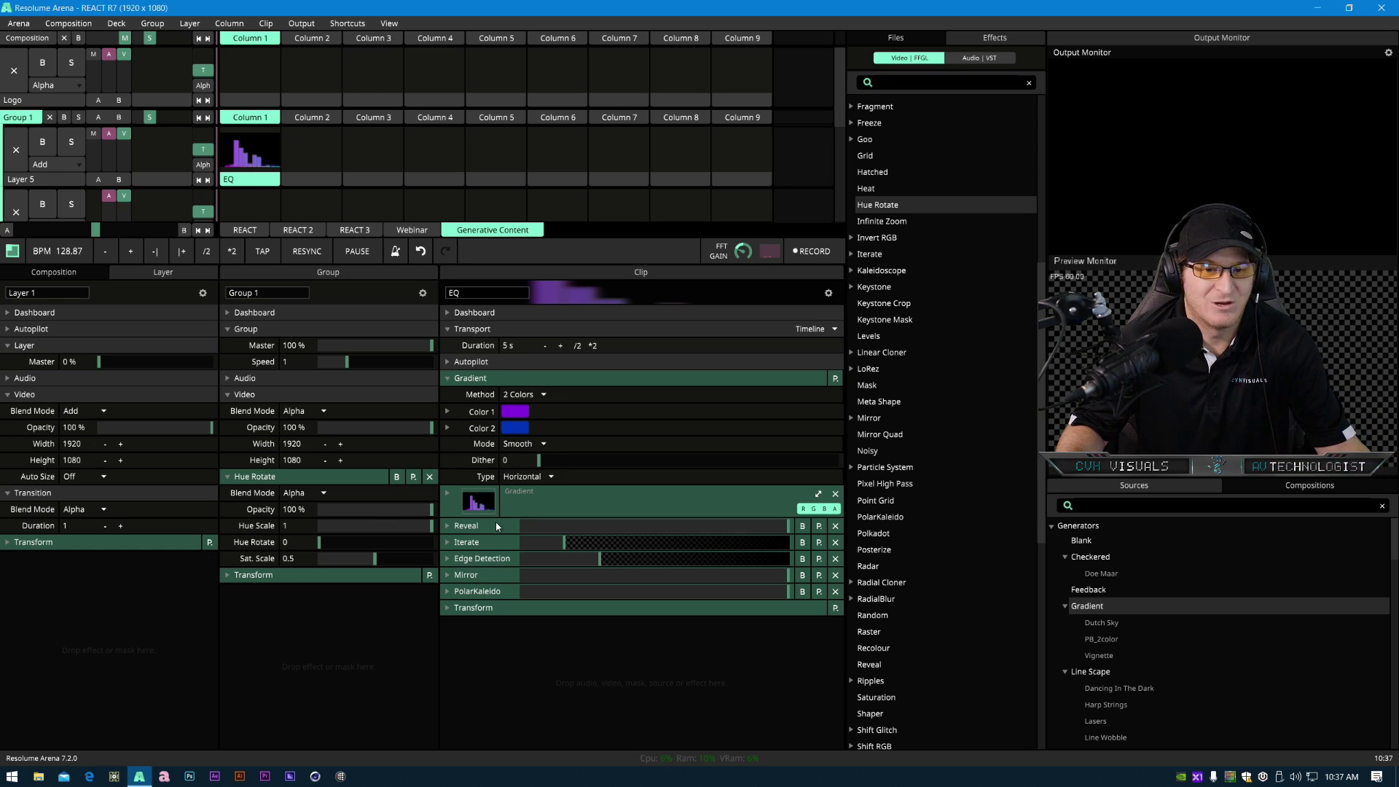
drag(496, 526, 316, 153)
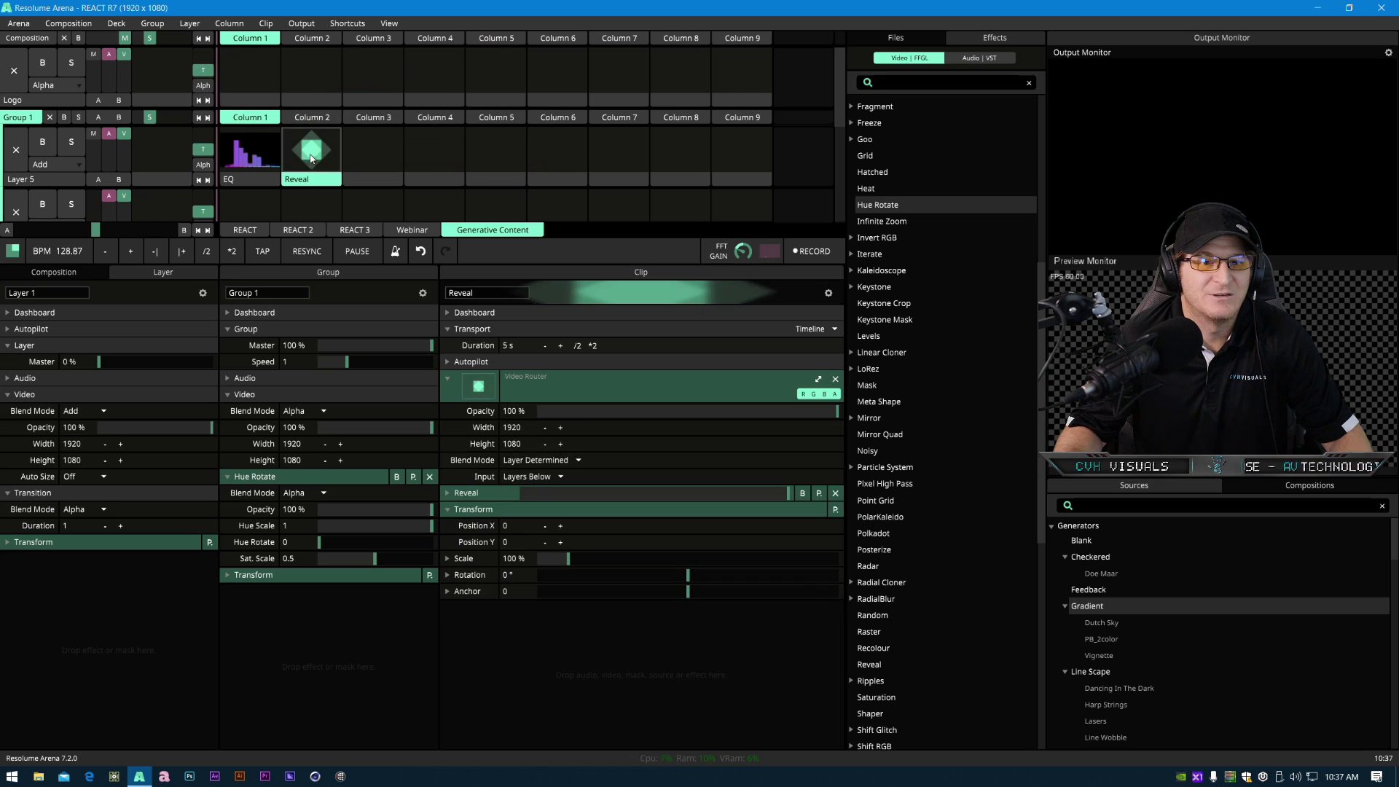
- Copy the EQ clip's Iterate, Edge Detection and Mirror effects onto the new Reveal clip
click(493, 496)
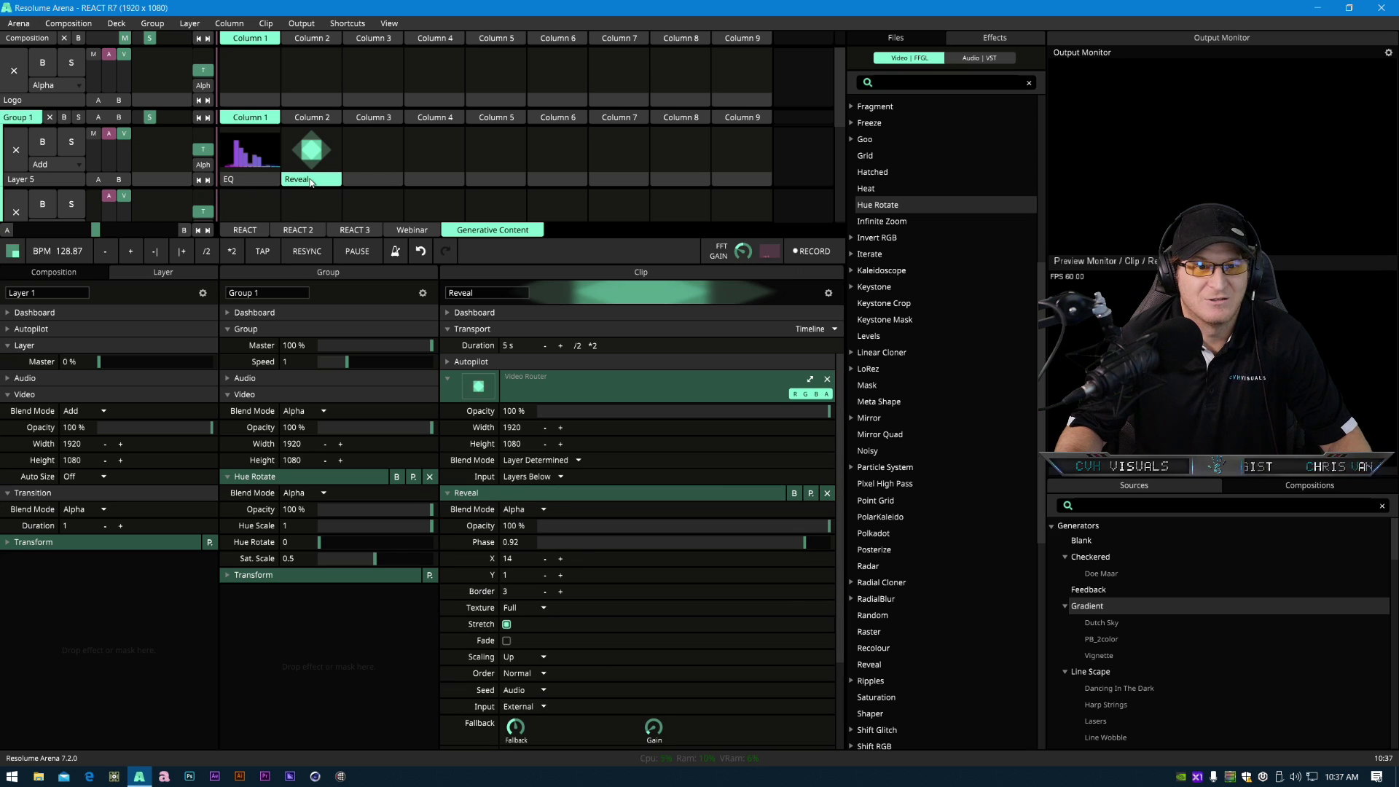
click(509, 495)
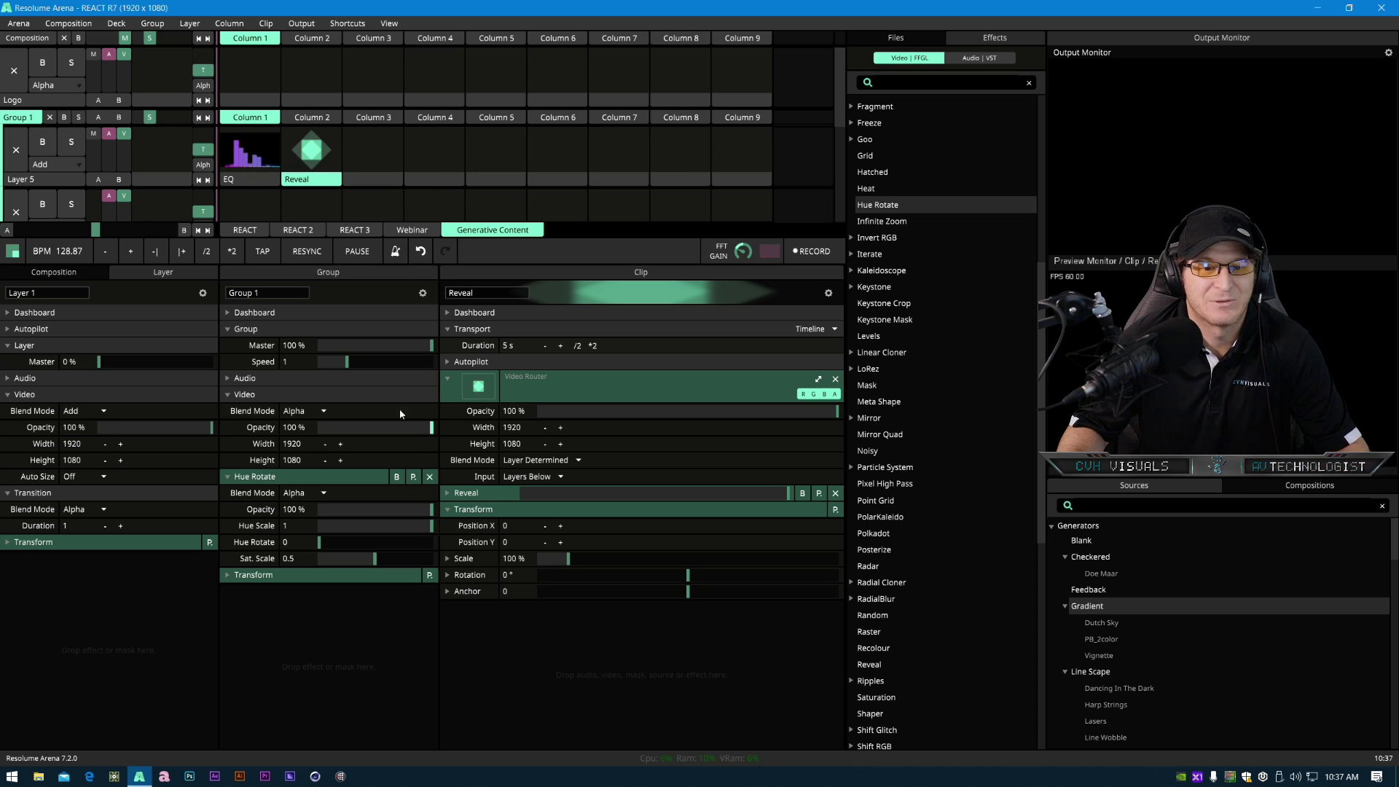
click(270, 169)
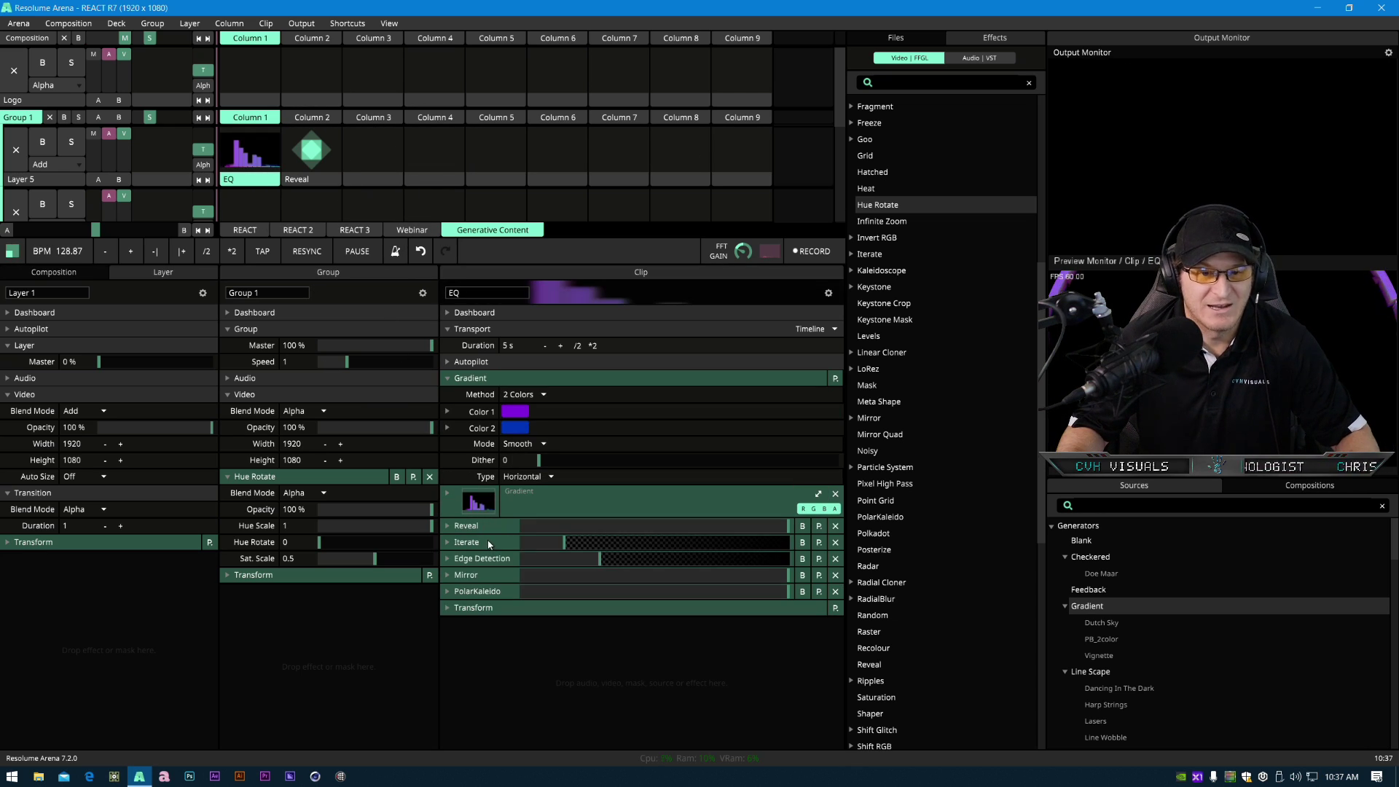
drag(486, 540, 308, 80)
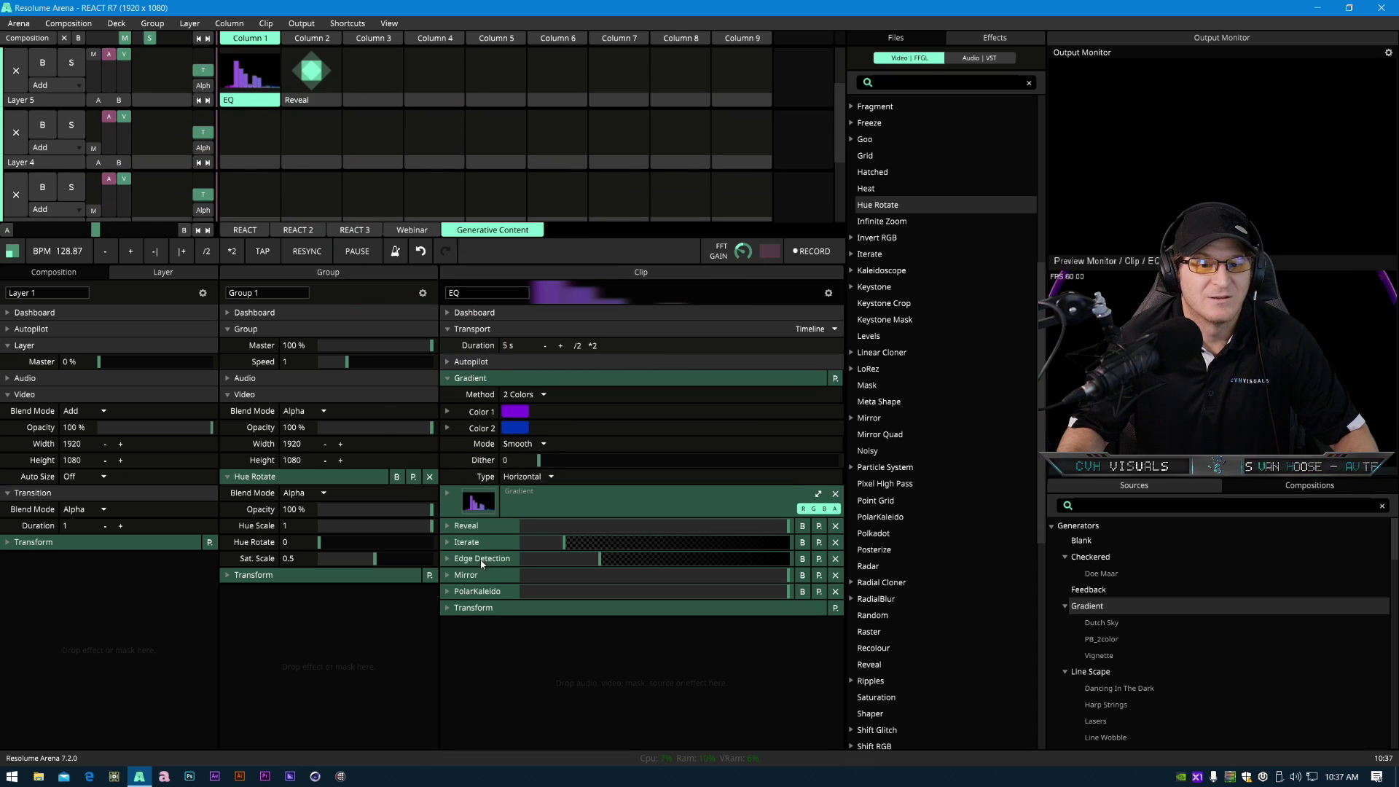
click(313, 121)
click(251, 110)
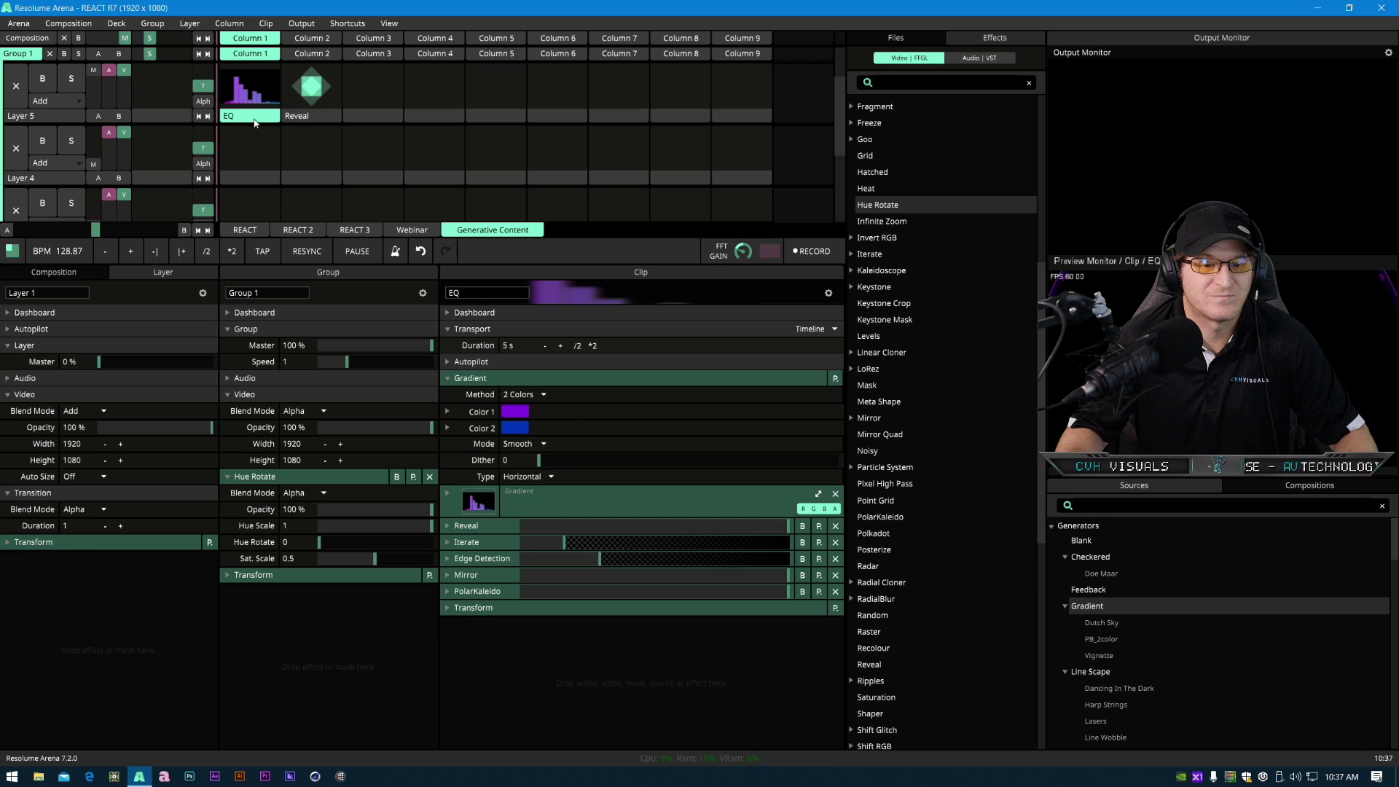
drag(466, 574, 315, 99)
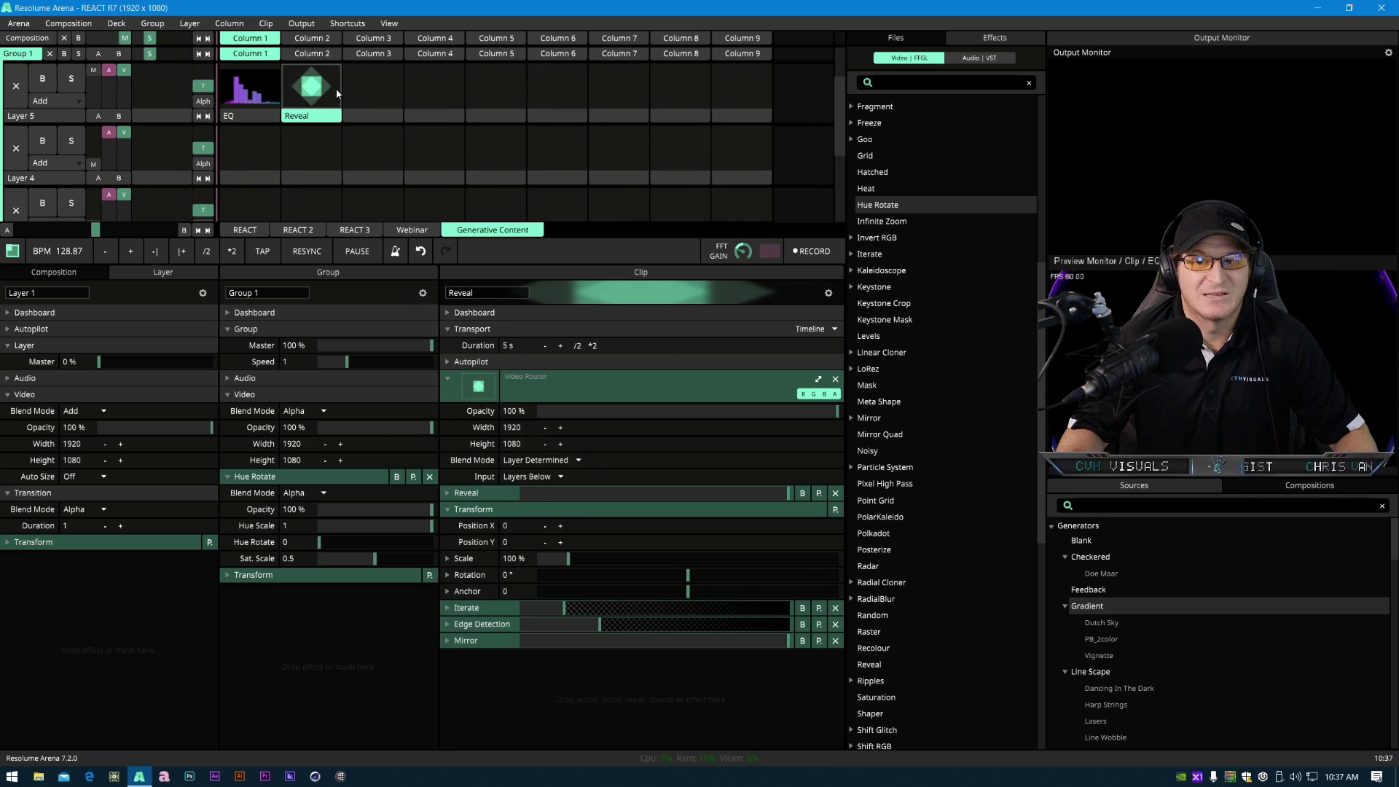
- Trigger the Reveal clip and add a Solid Color generator clip to Layer 4's first column
click(318, 93)
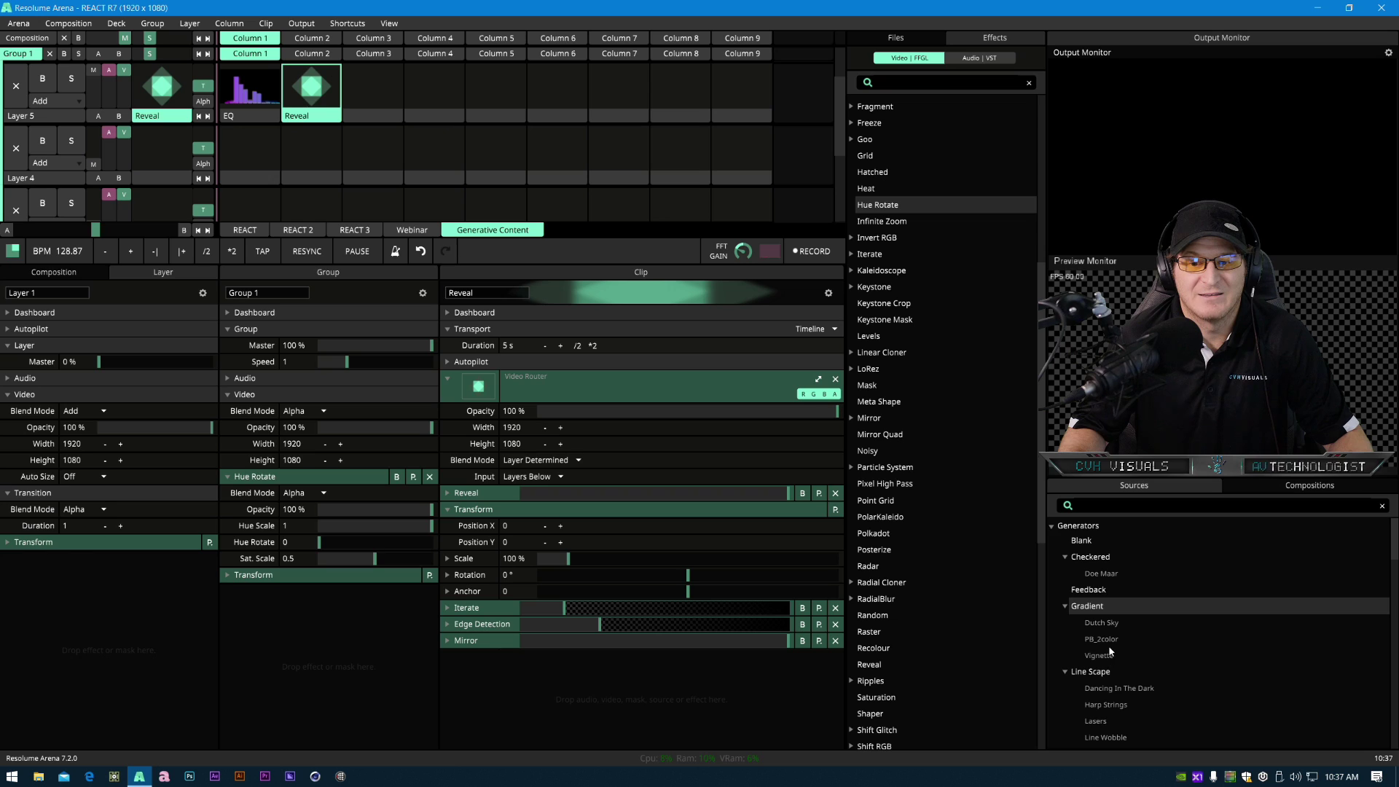
scroll(1109, 649, down, 10)
scroll(1109, 658, down, 5)
drag(1101, 636, 237, 154)
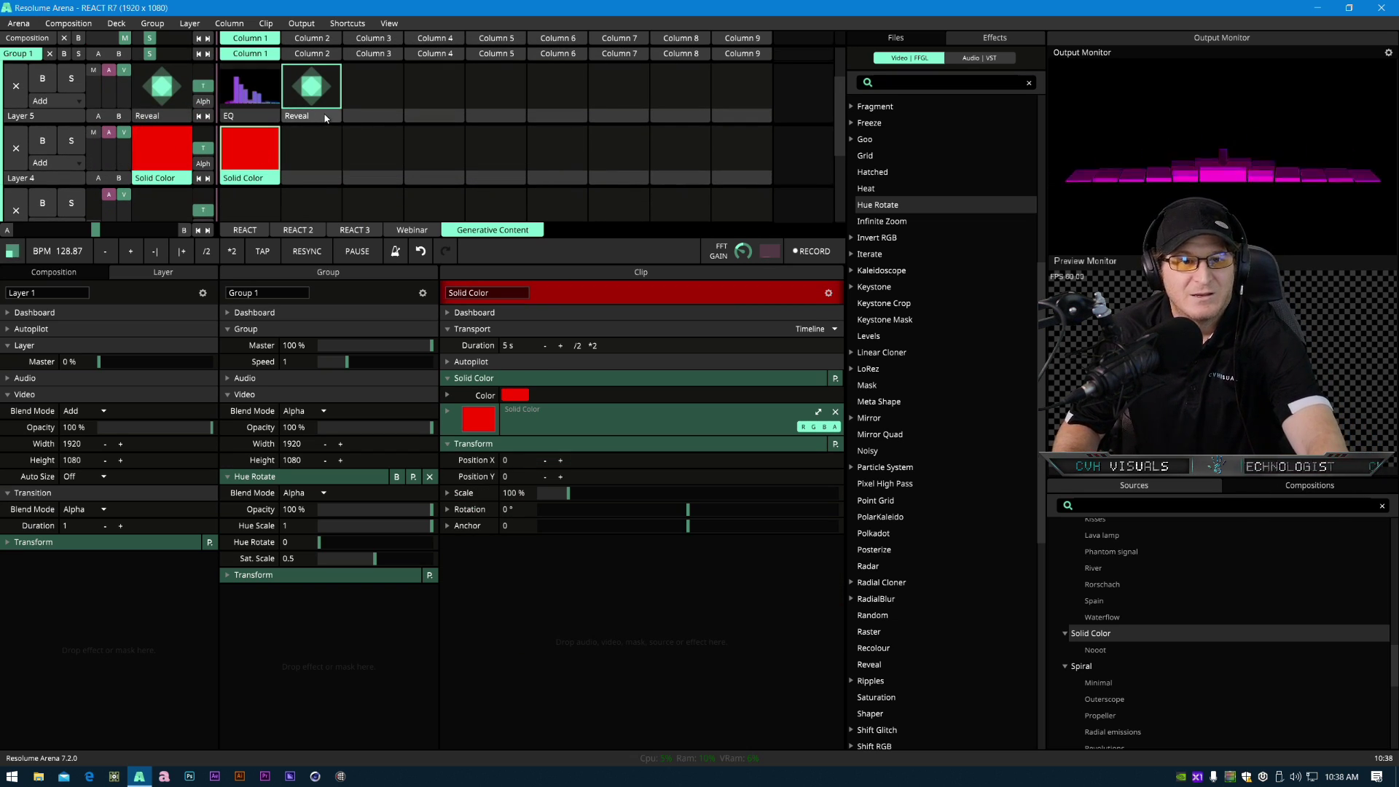
- Set the Reveal clip's video router input to Layer 4
click(313, 116)
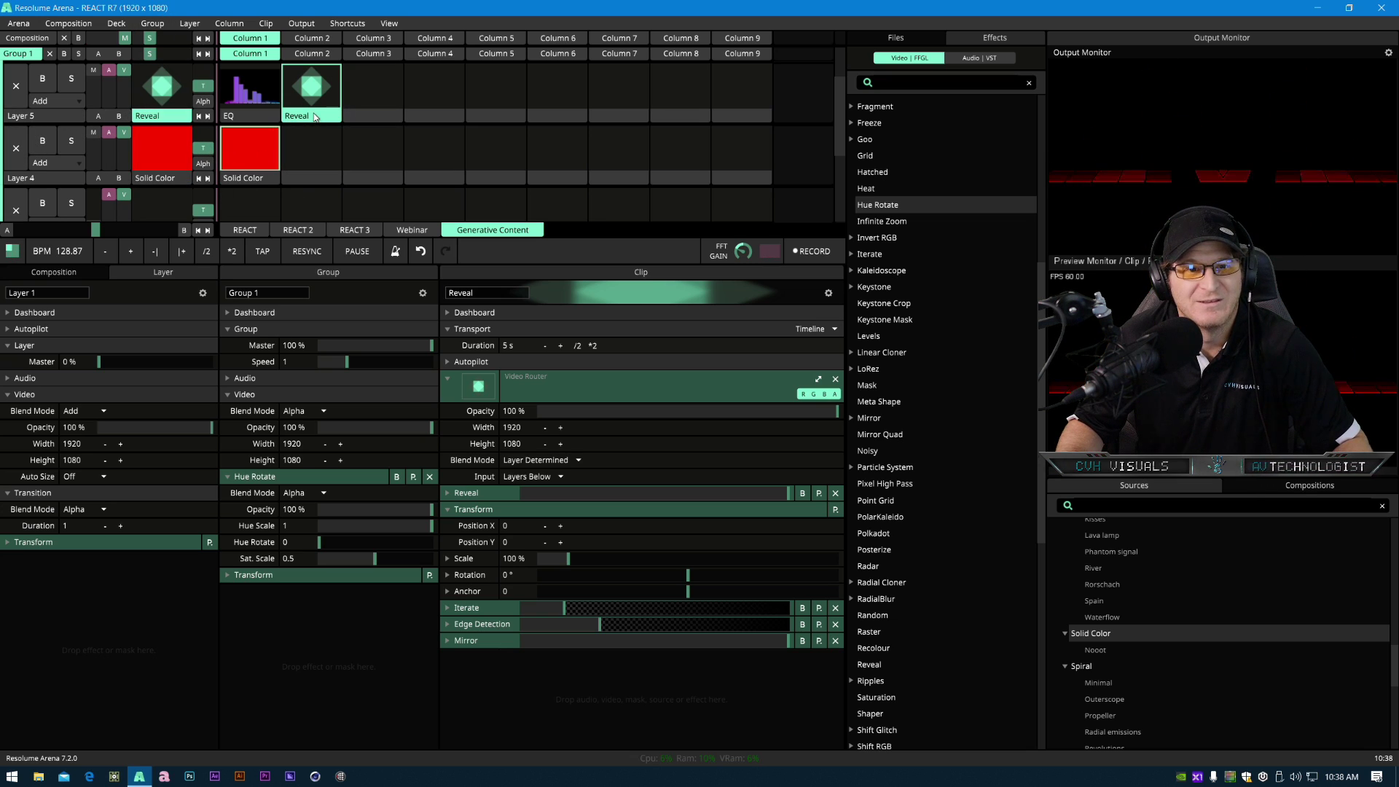
click(486, 510)
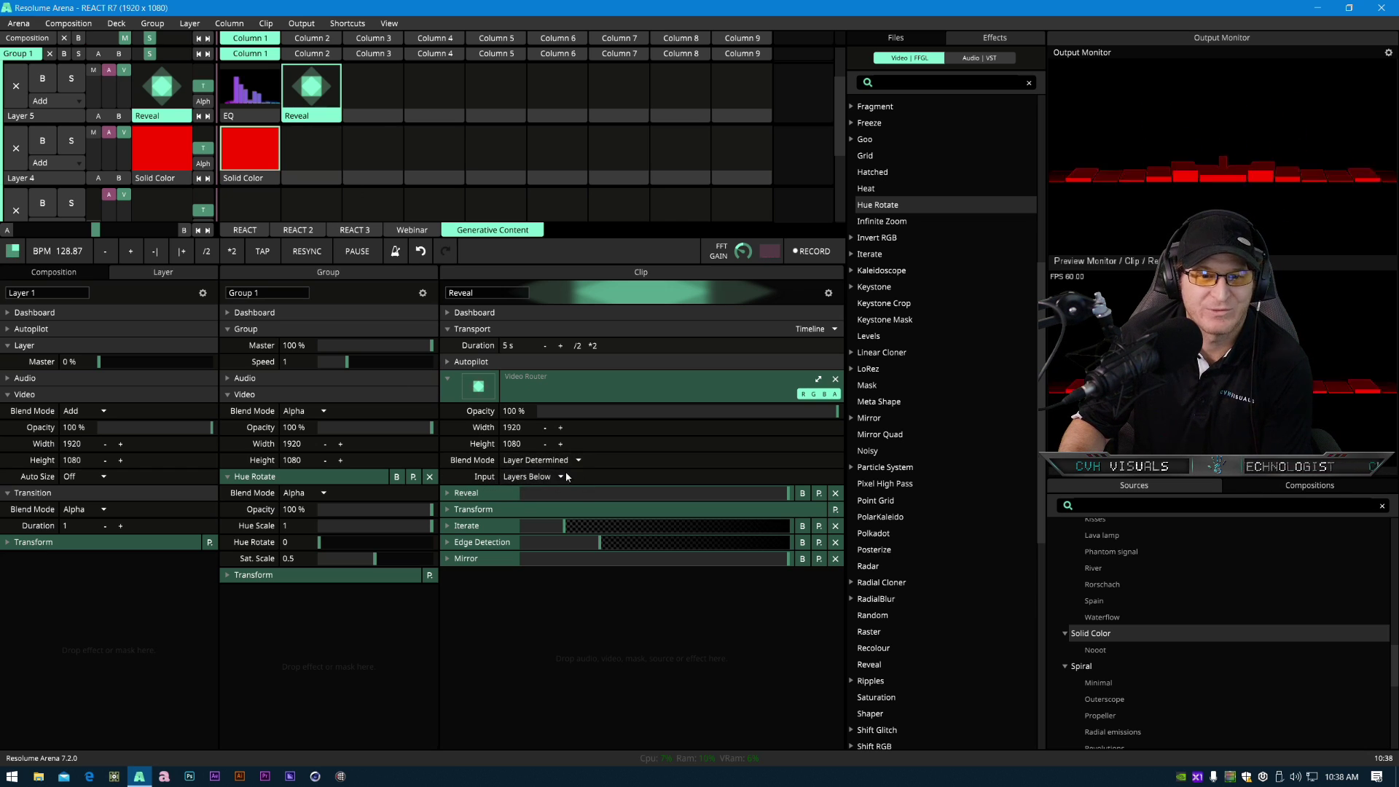
click(539, 478)
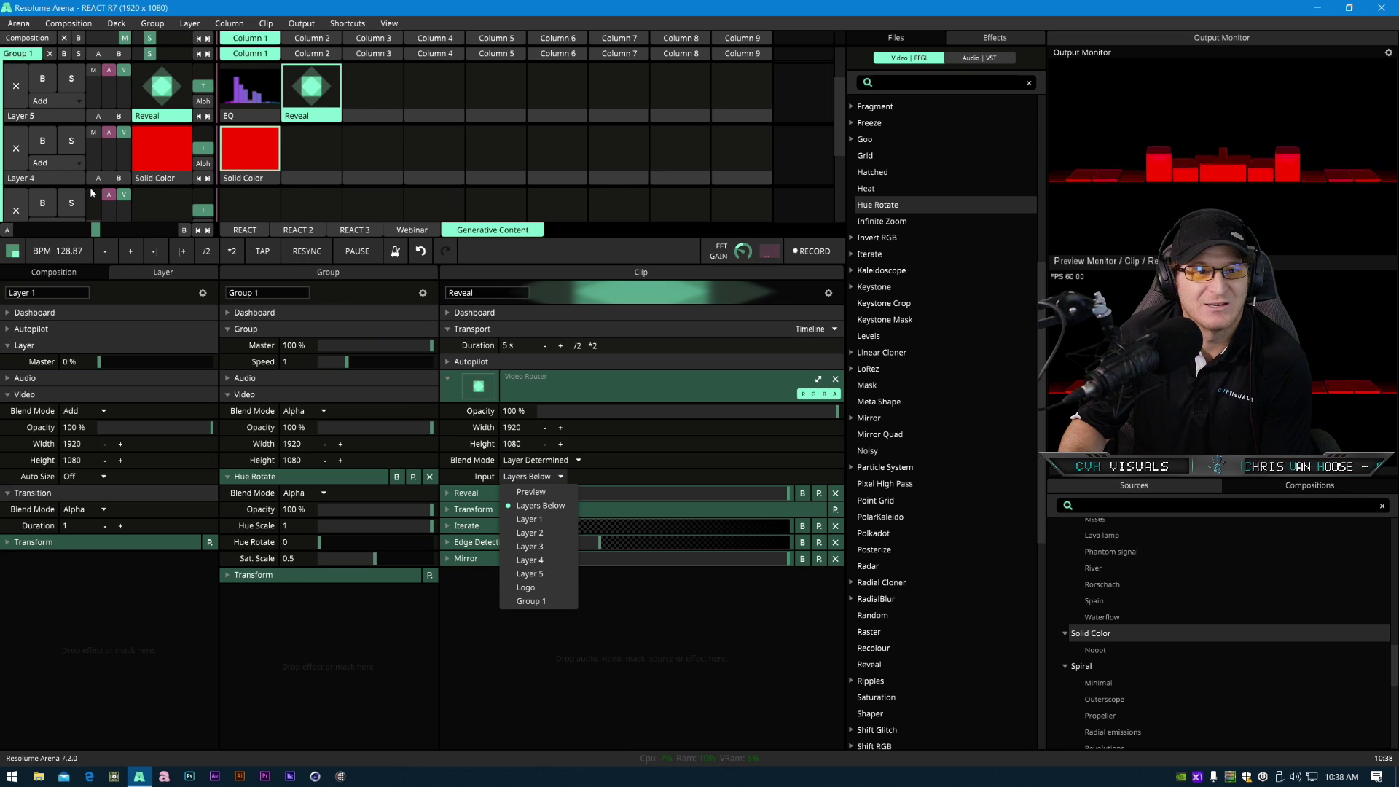
click(548, 561)
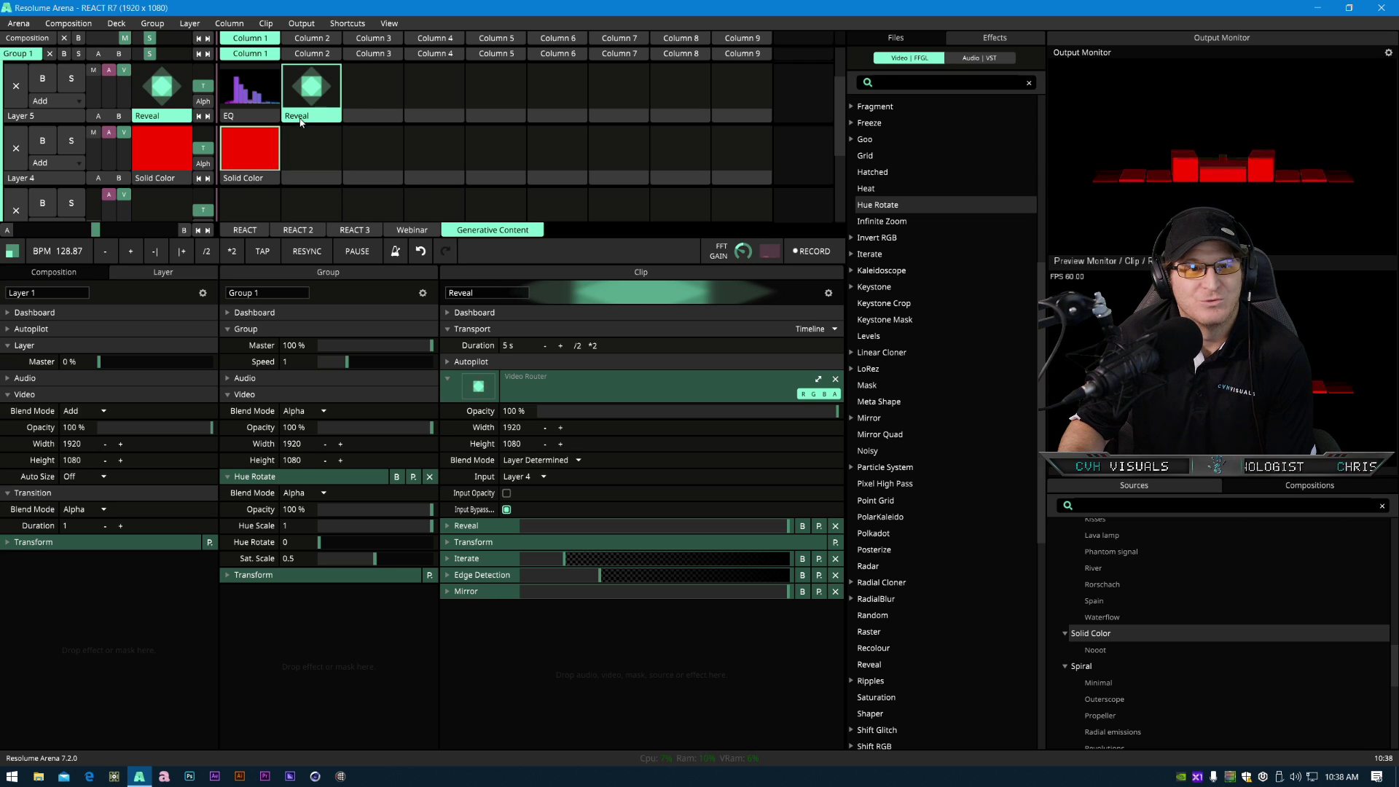
- Move the Reveal clip's Transform below Mirror and scale it to about 74.6%
drag(493, 549, 488, 599)
click(502, 590)
mouse_move(562, 640)
mouse_down()
mouse_move(548, 649)
mouse_move(561, 658)
mouse_up()
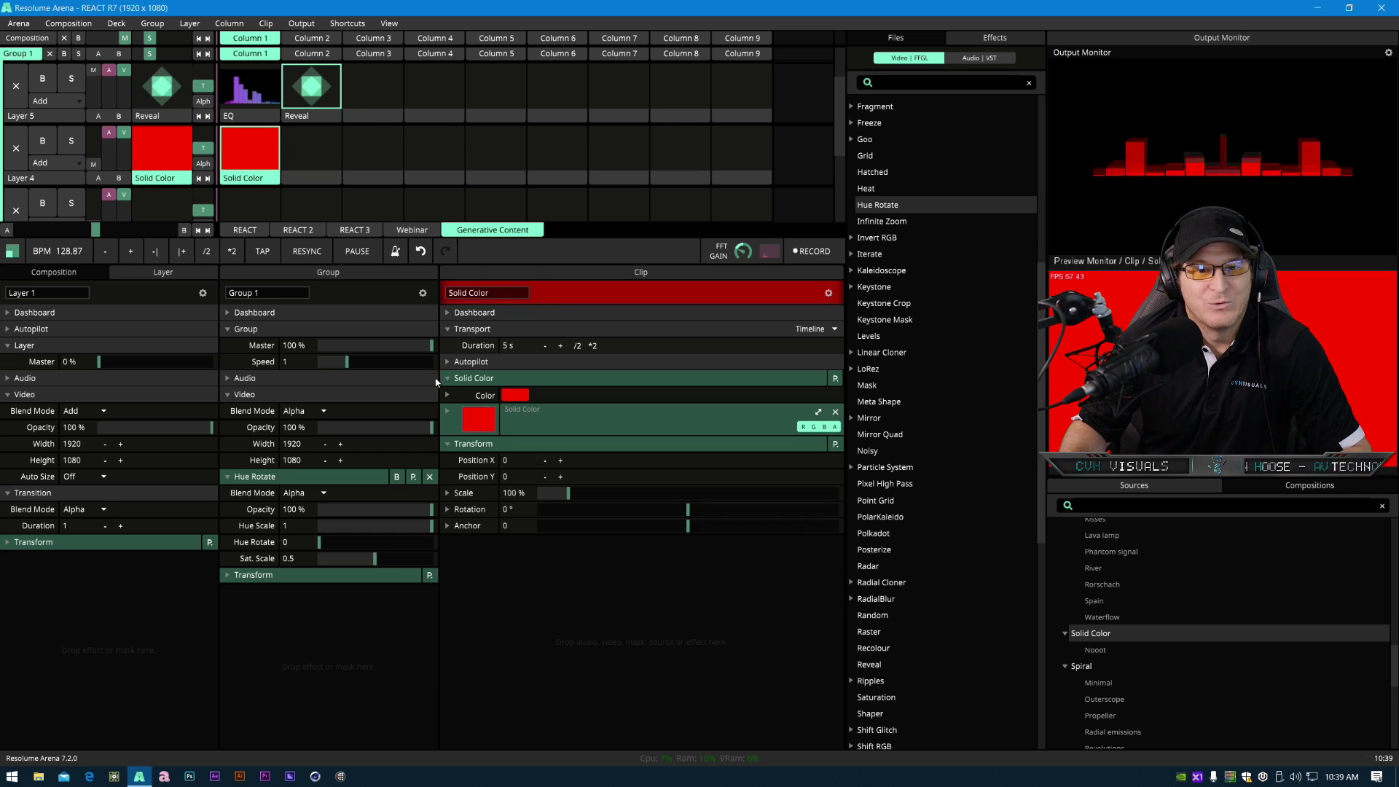
- Change the Solid Color clip's color to yellow
click(448, 396)
mouse_move(516, 420)
mouse_down()
mouse_move(770, 422)
mouse_move(551, 419)
mouse_up()
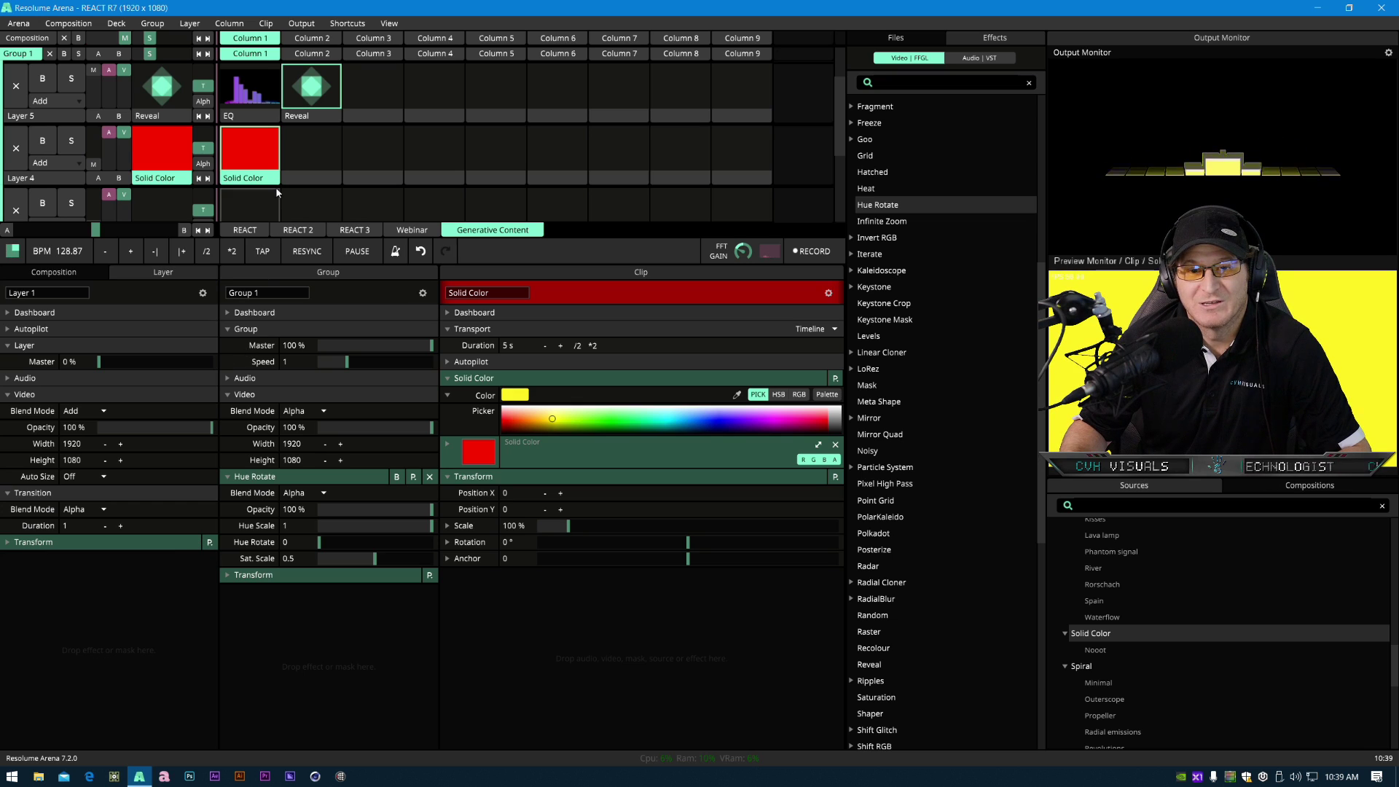
- Load the LightLines movie clips from LightLines_15 onward into Layer 4, starting at column 2
click(902, 37)
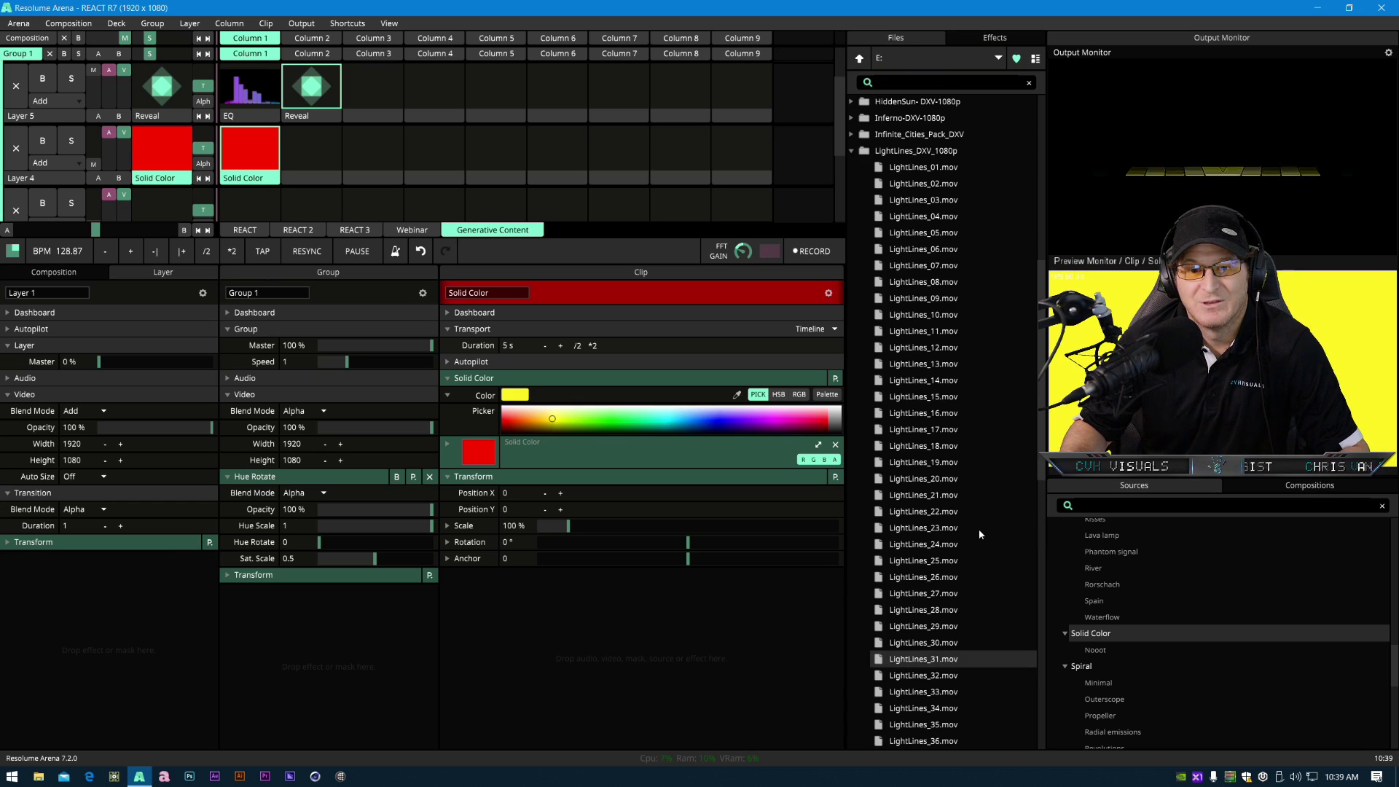
shift+click(942, 644)
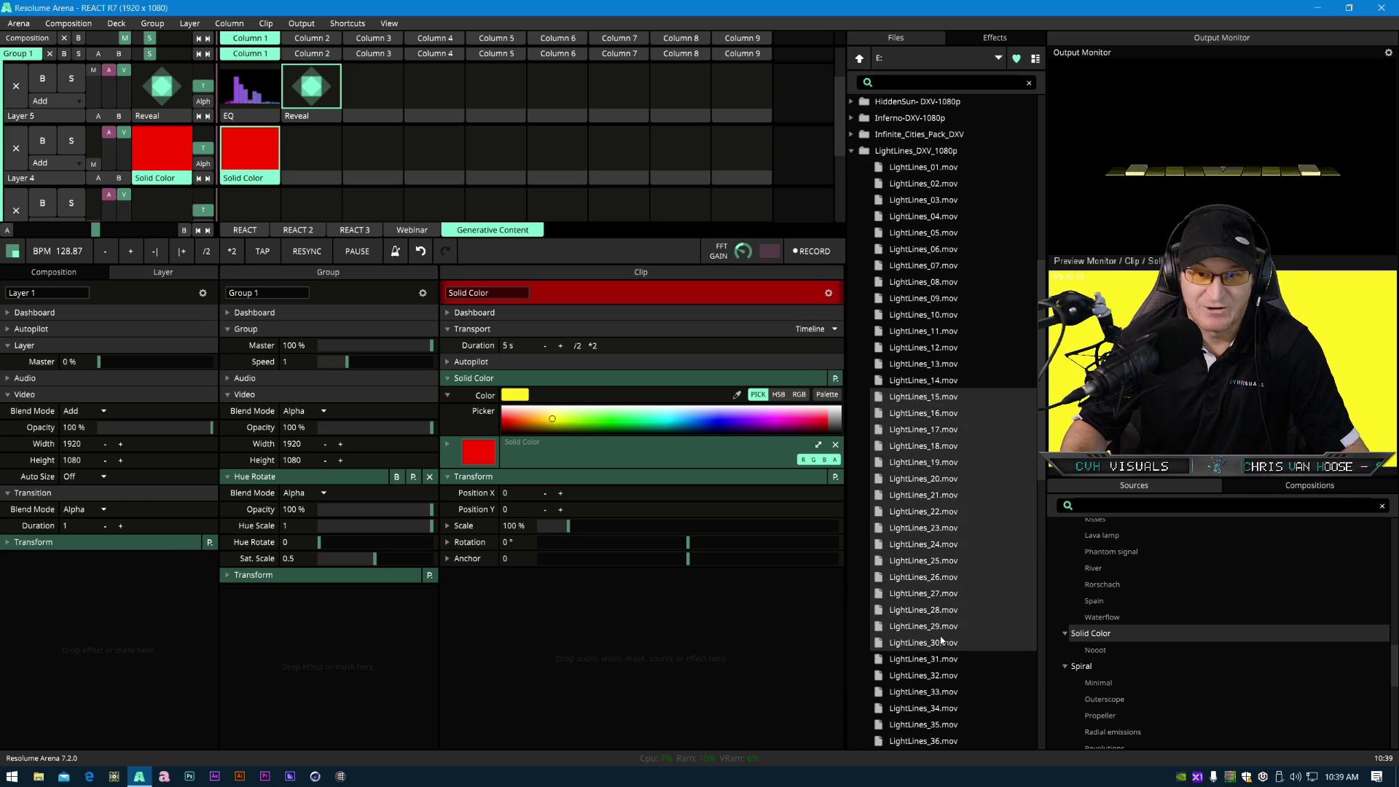
drag(938, 397, 310, 129)
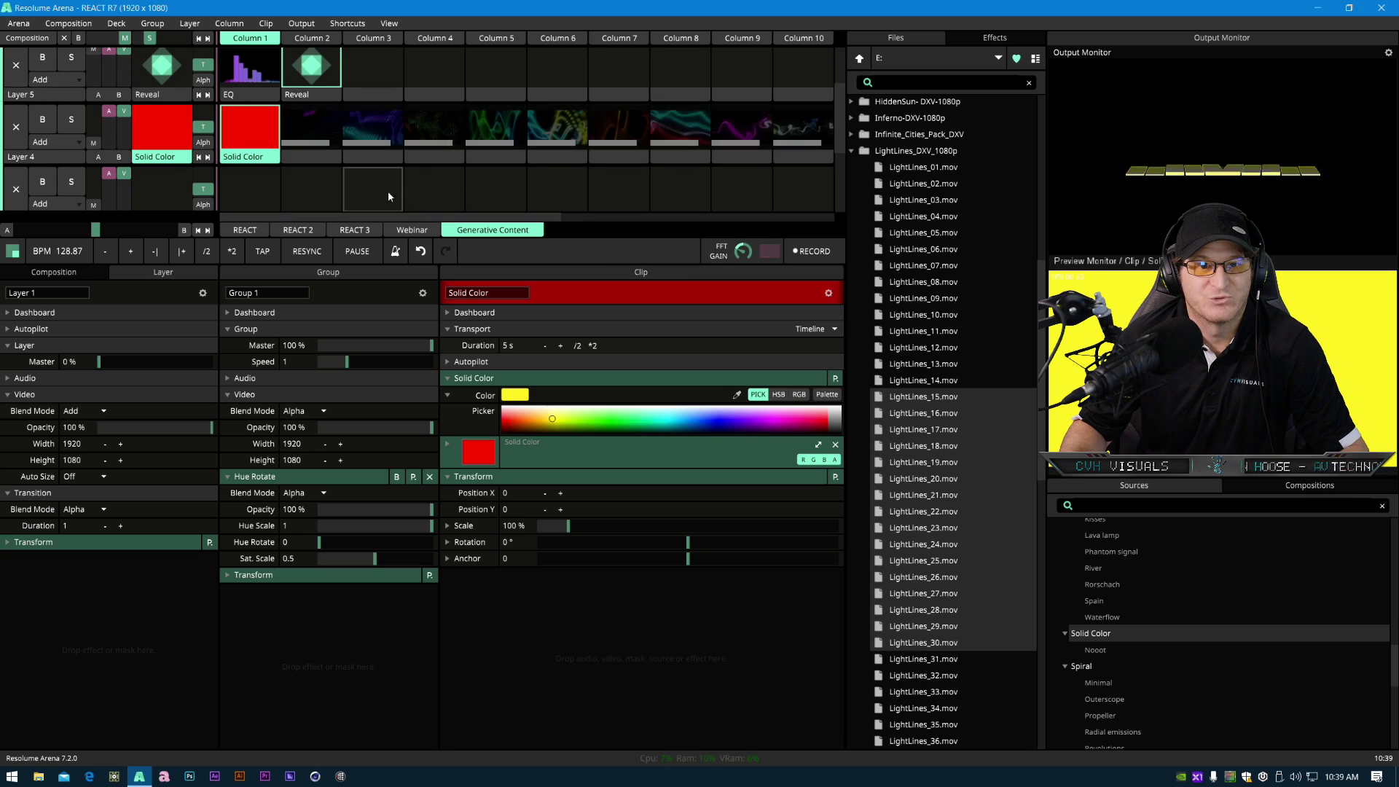
- Reset the Reveal clip's Transform scale to 100%
scroll(321, 145, up, 1)
click(313, 174)
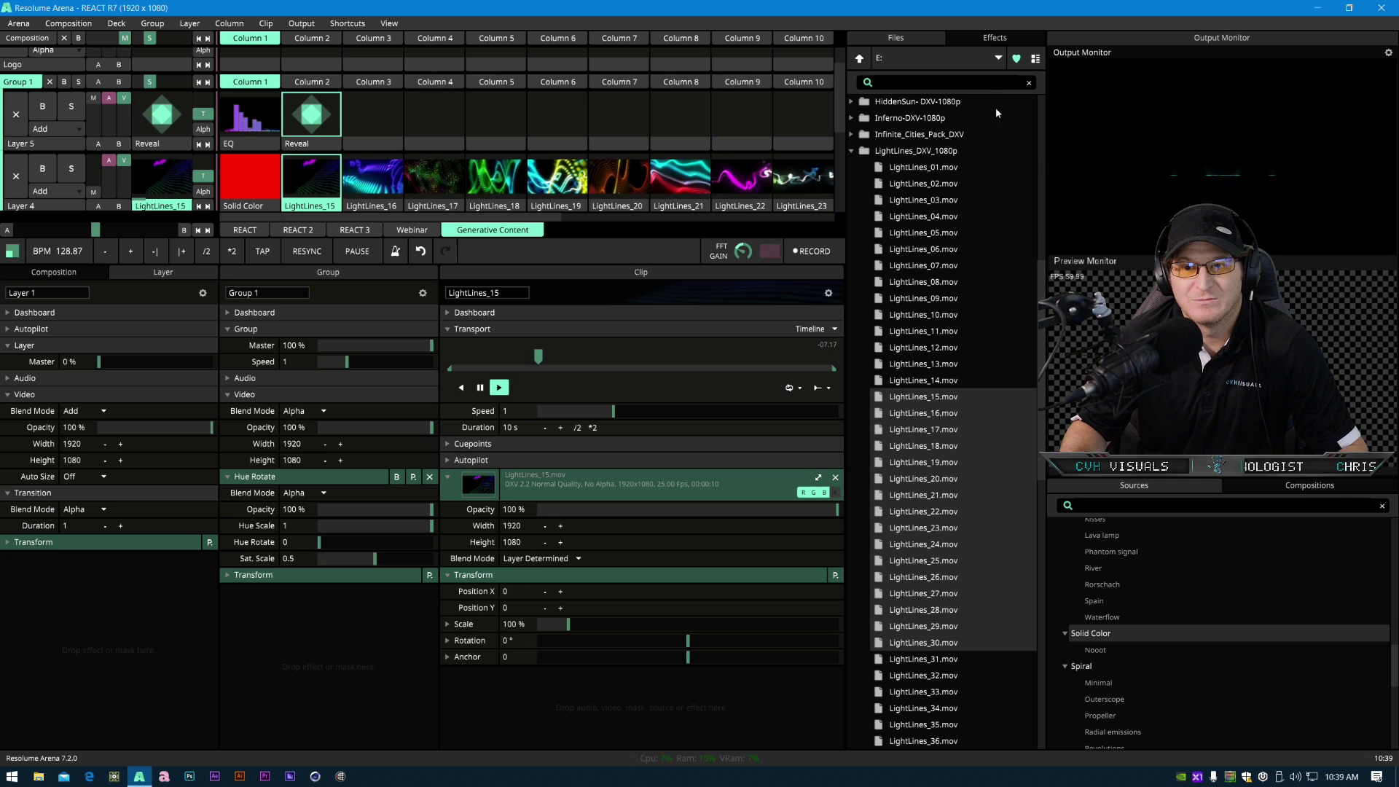
click(311, 115)
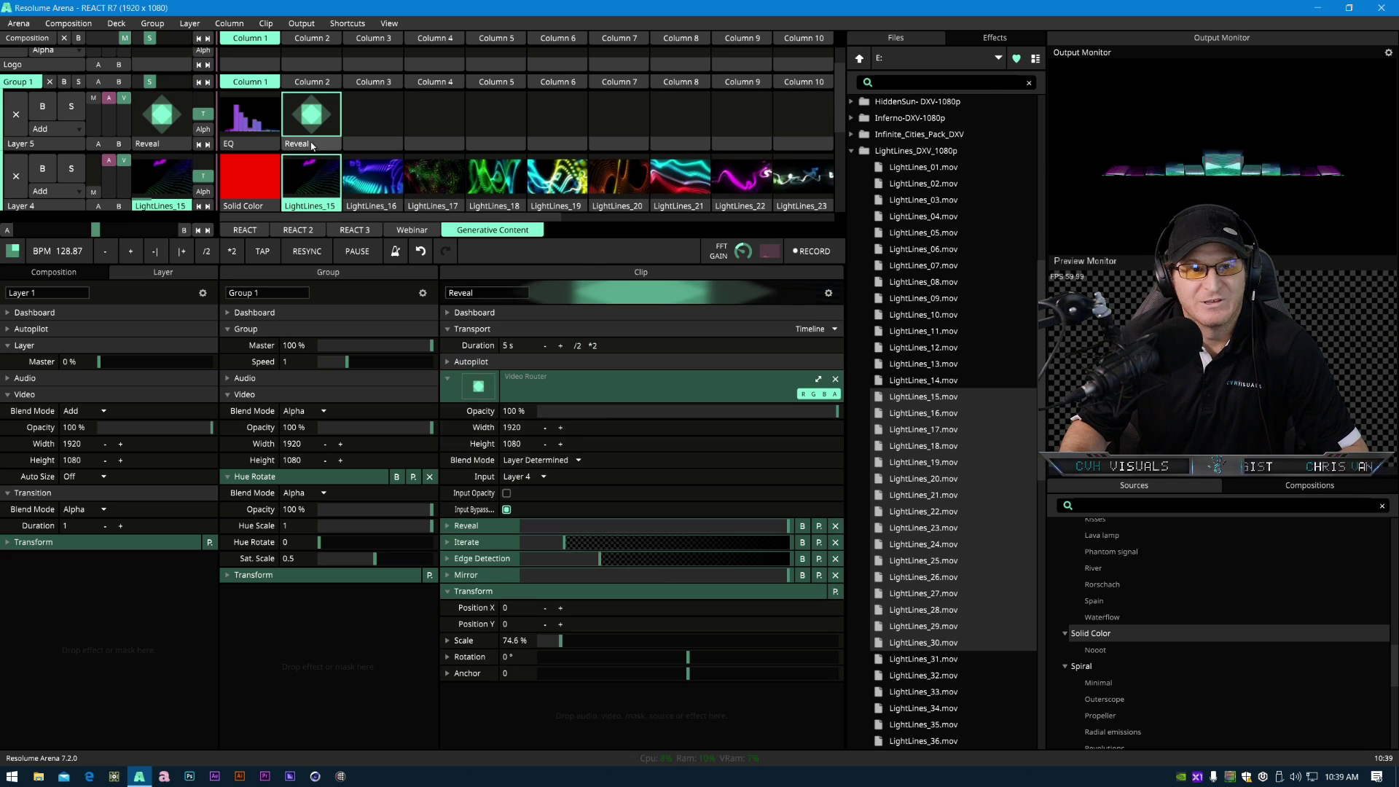
double_click(561, 641)
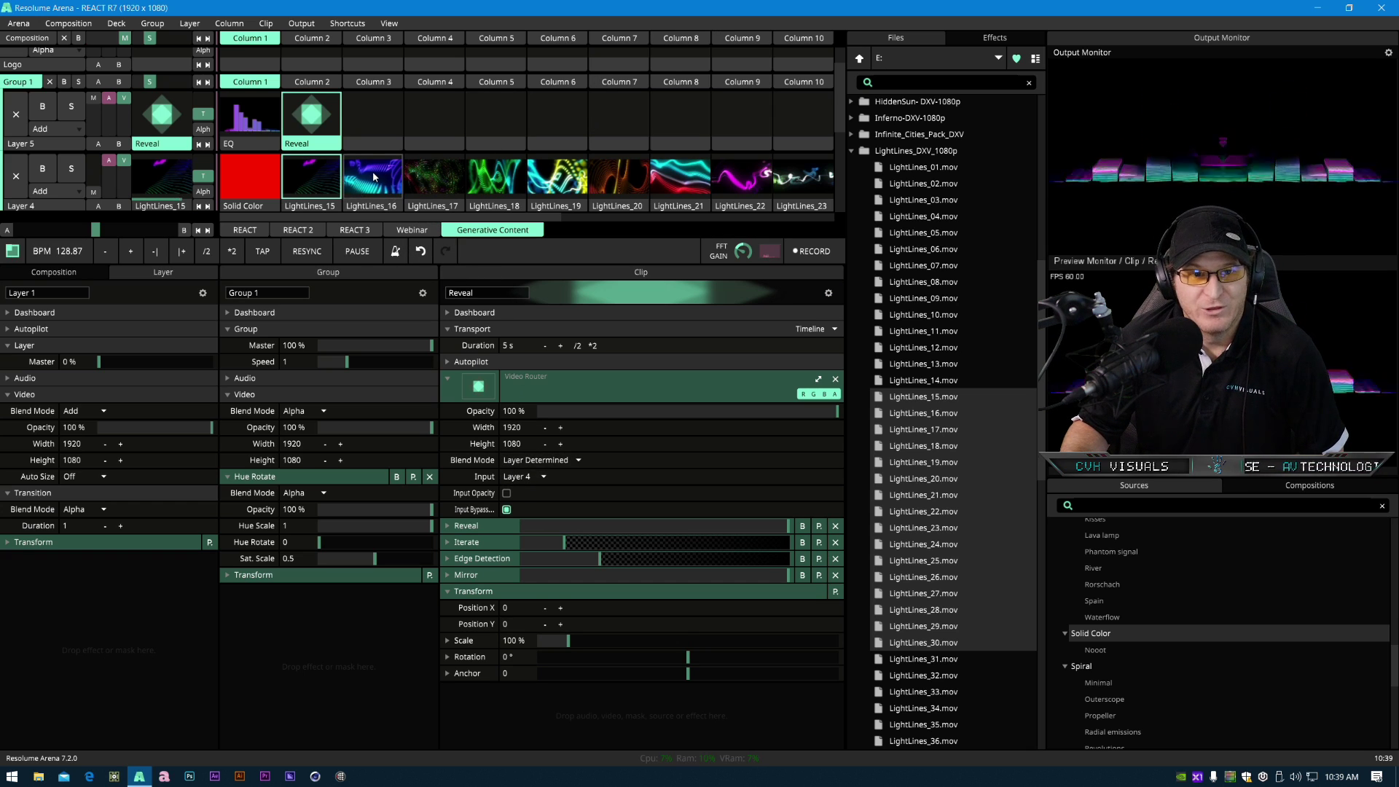
- Trigger several LightLines clips in Layer 4 to preview them through the Reveal clip
click(400, 182)
click(435, 179)
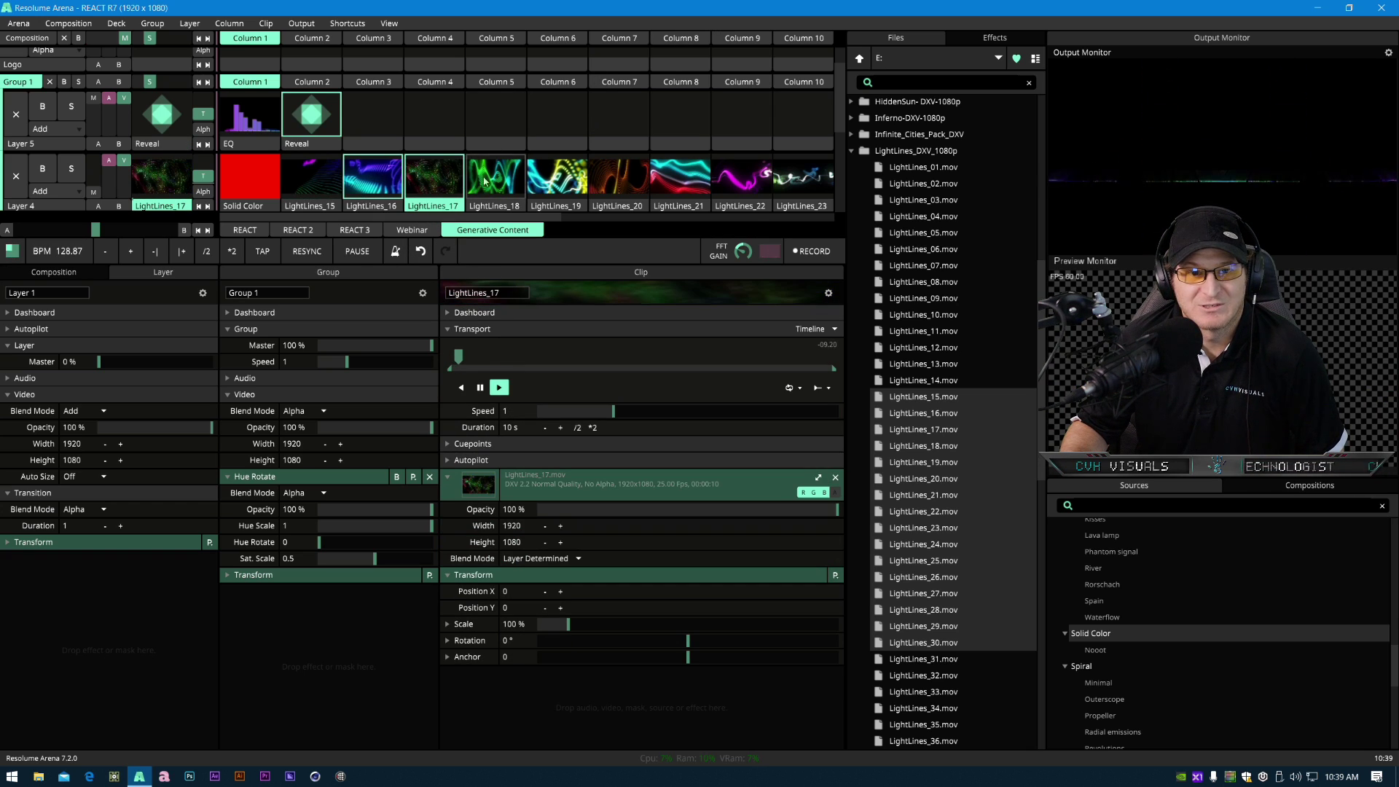
click(623, 175)
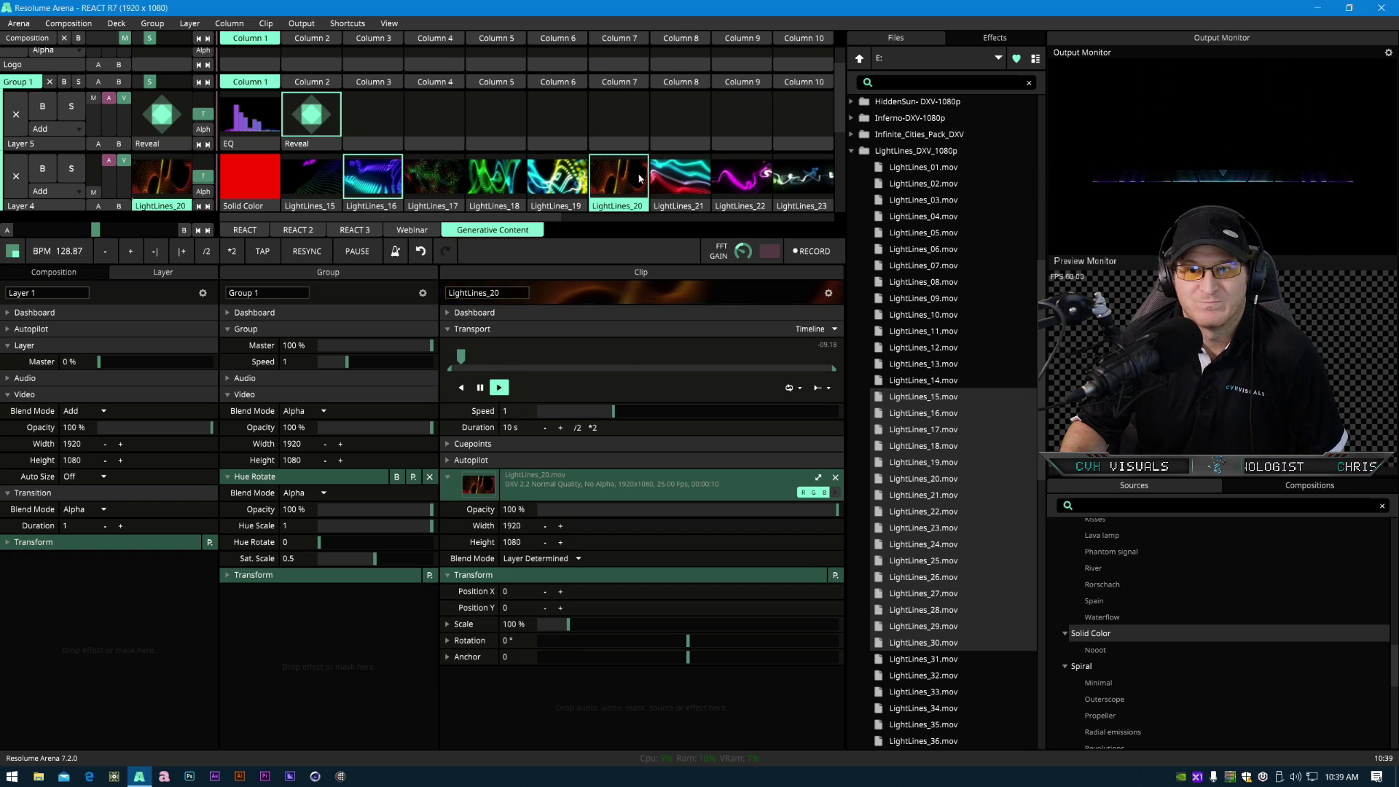
click(679, 179)
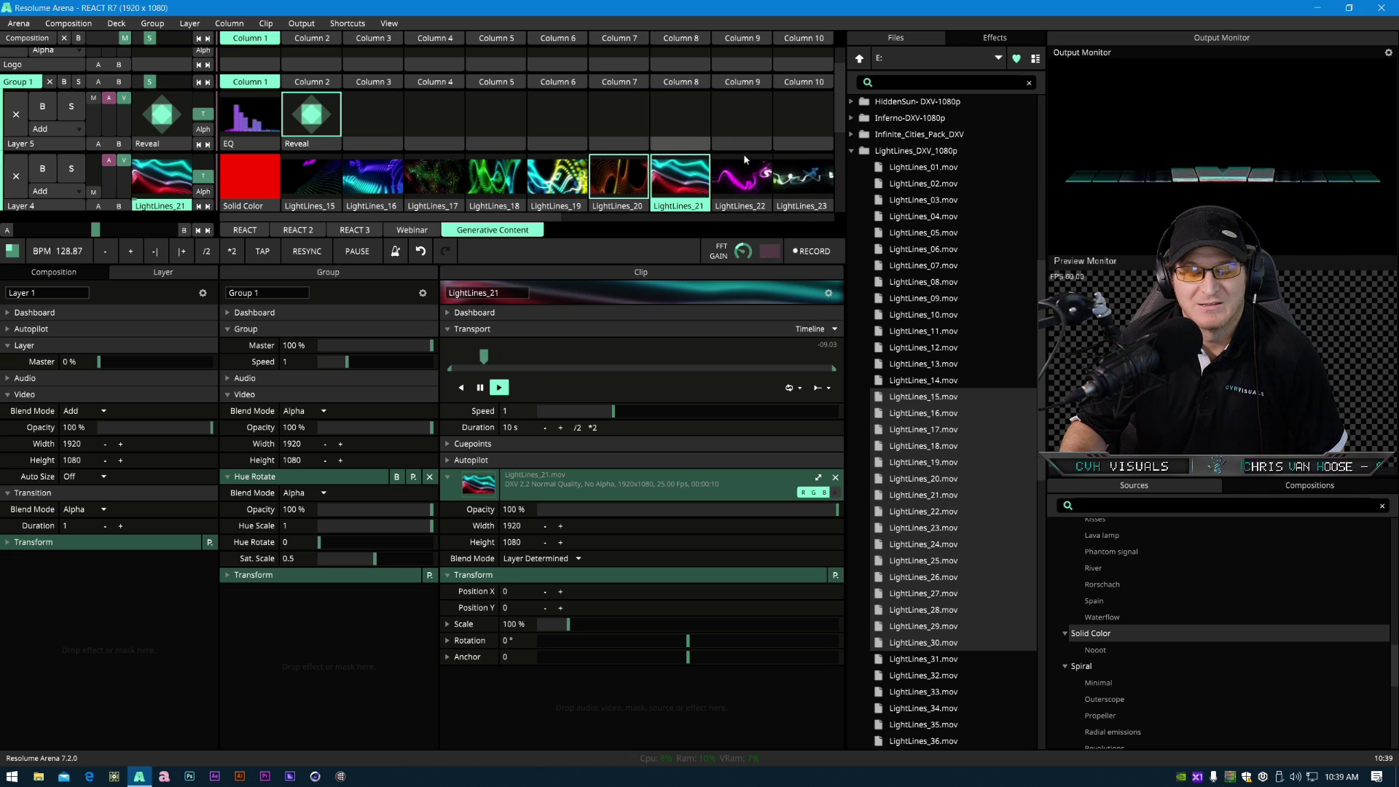
drag(552, 217, 650, 216)
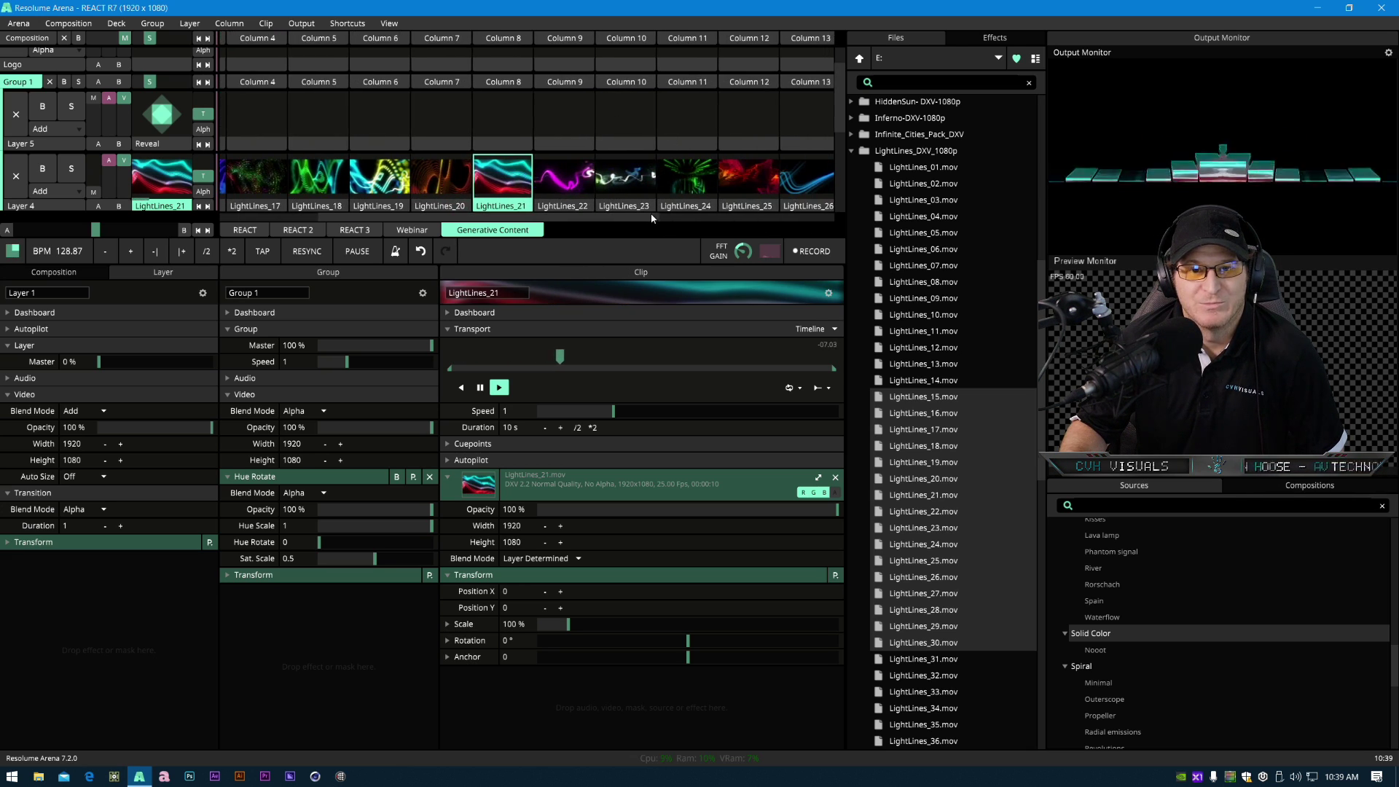
click(630, 178)
click(698, 179)
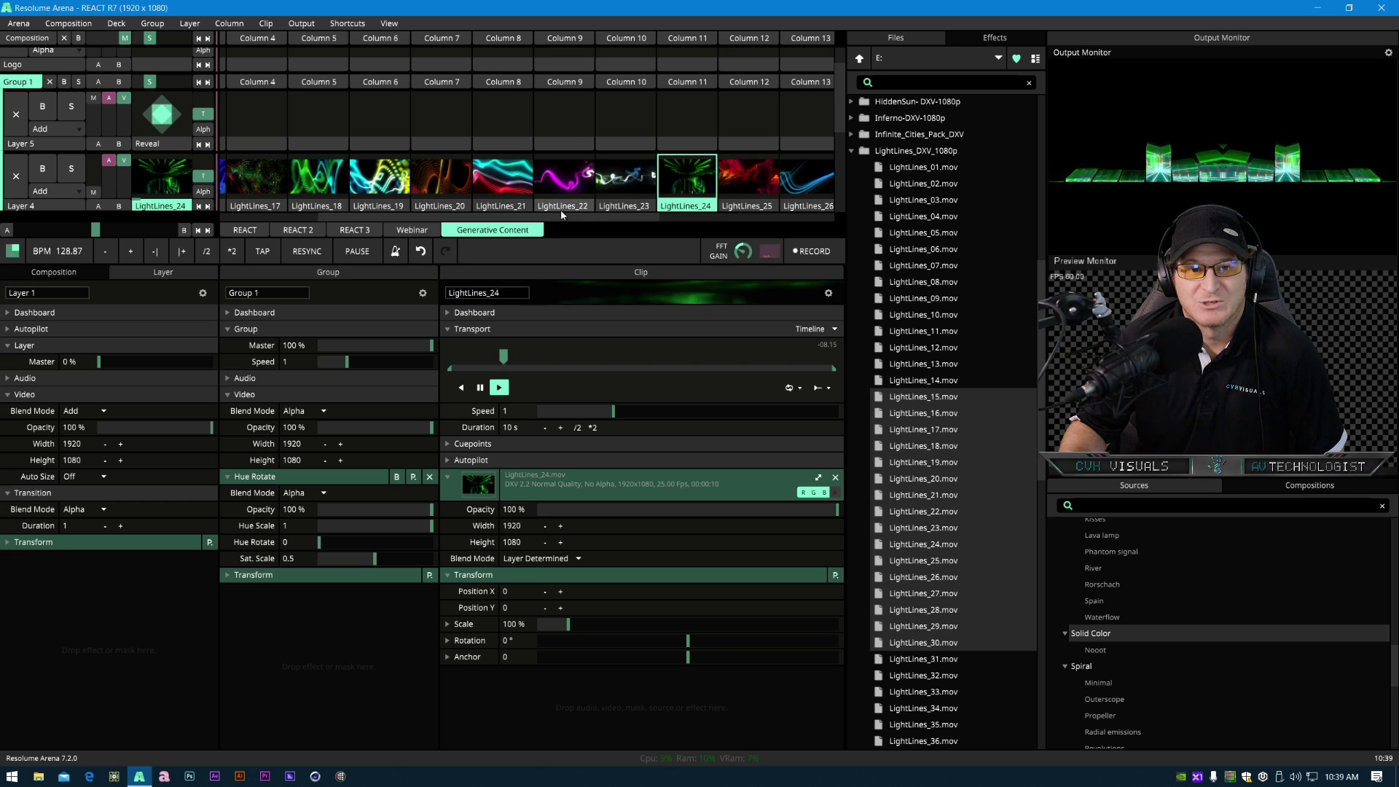
drag(589, 216, 343, 216)
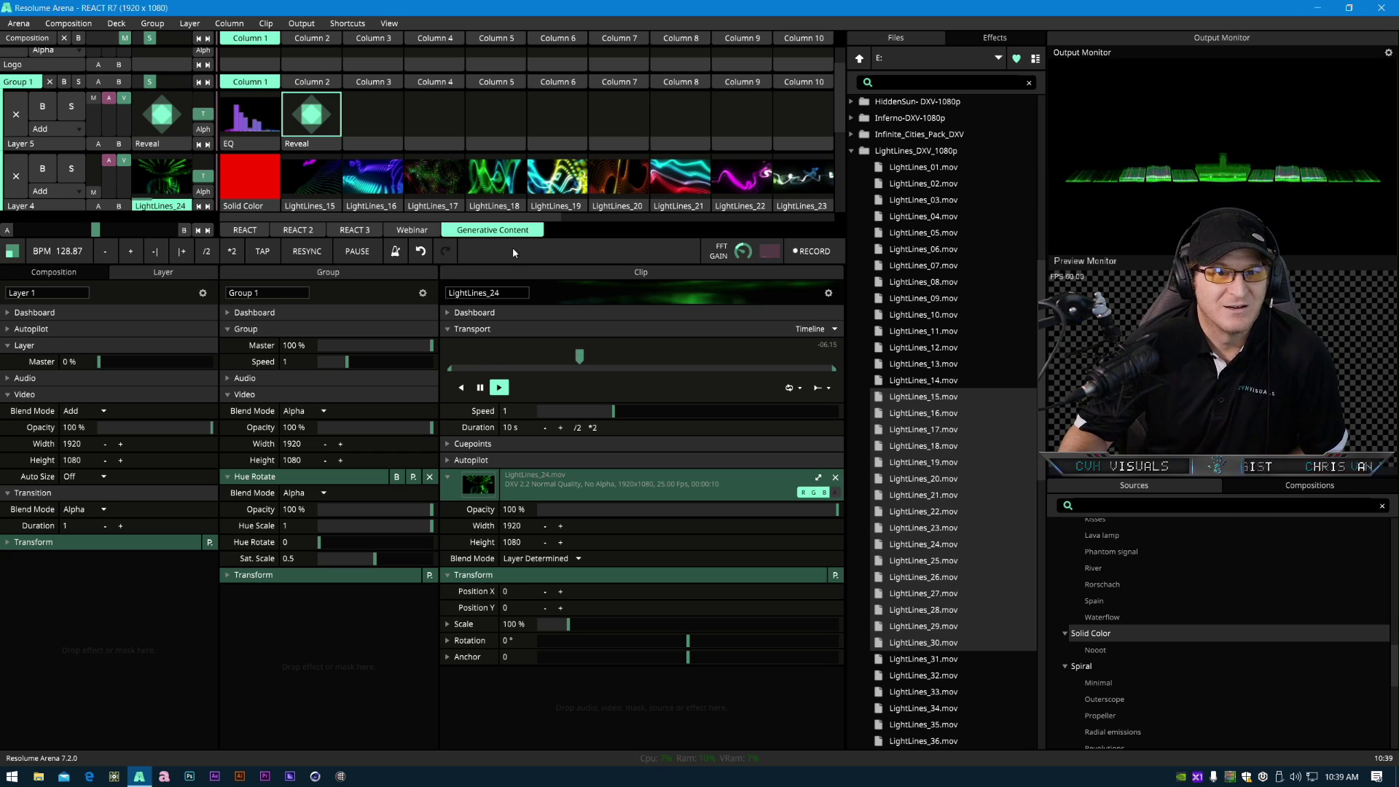
scroll(419, 182, up, 1)
scroll(420, 180, down, 3)
scroll(397, 140, up, 2)
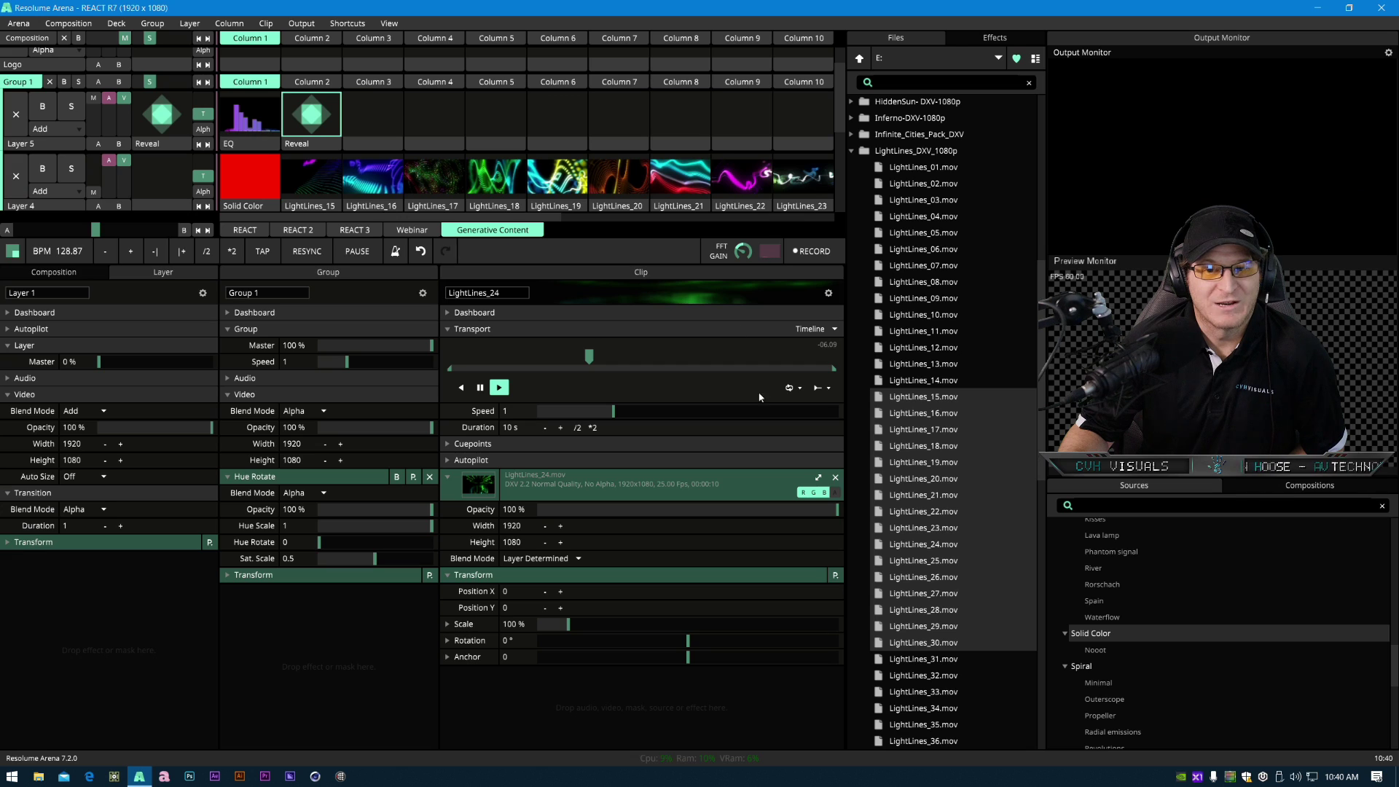
click(851, 152)
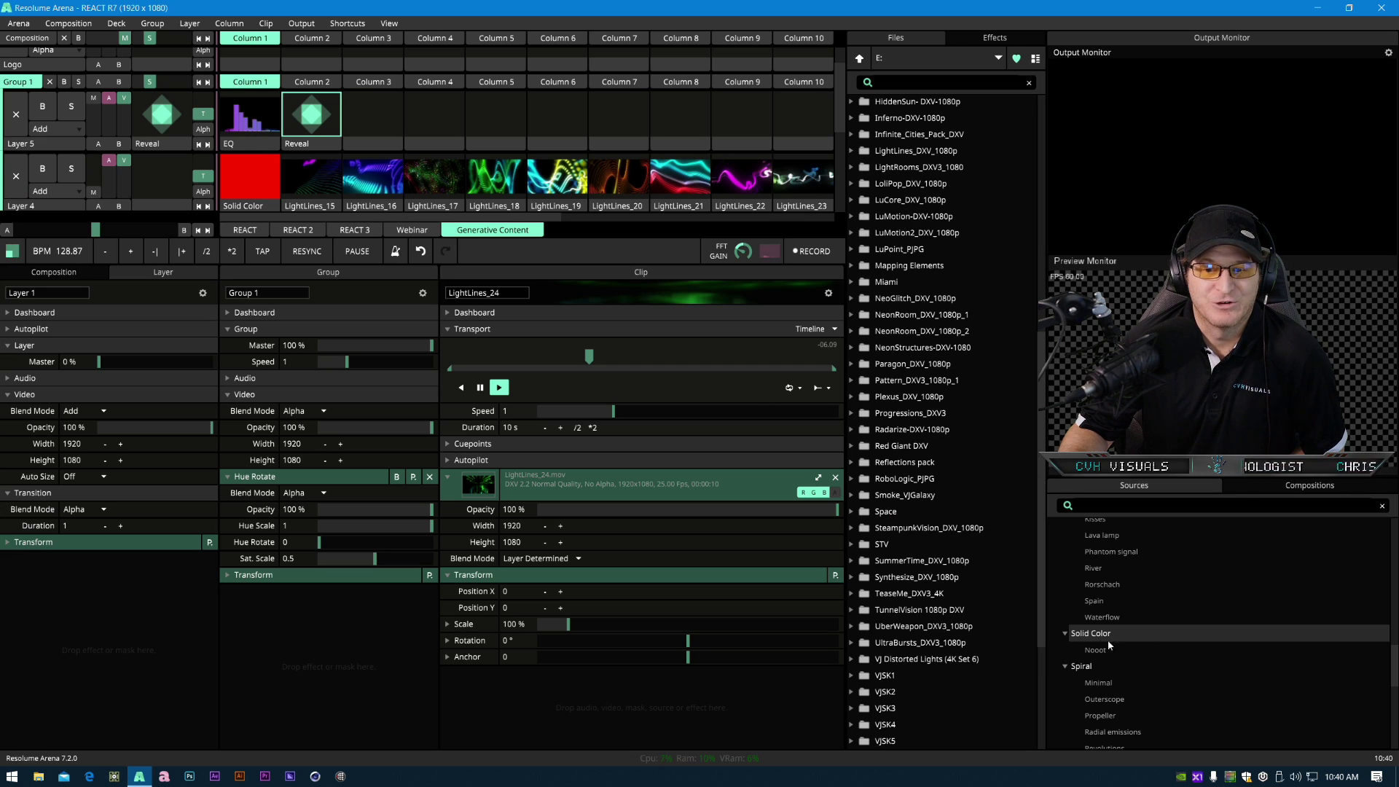
- Browse the Effects list to review the available video effects
scroll(925, 432, up, 10)
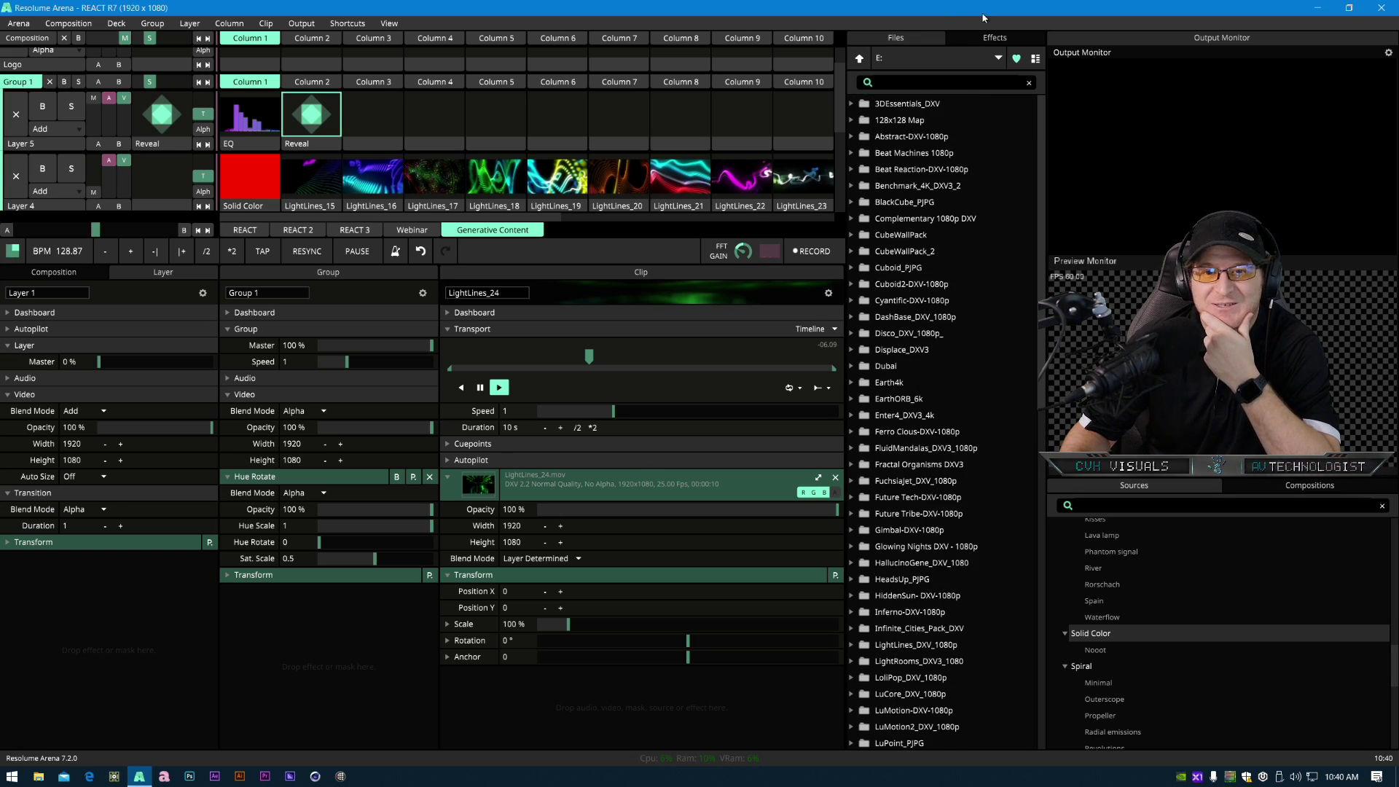
click(974, 41)
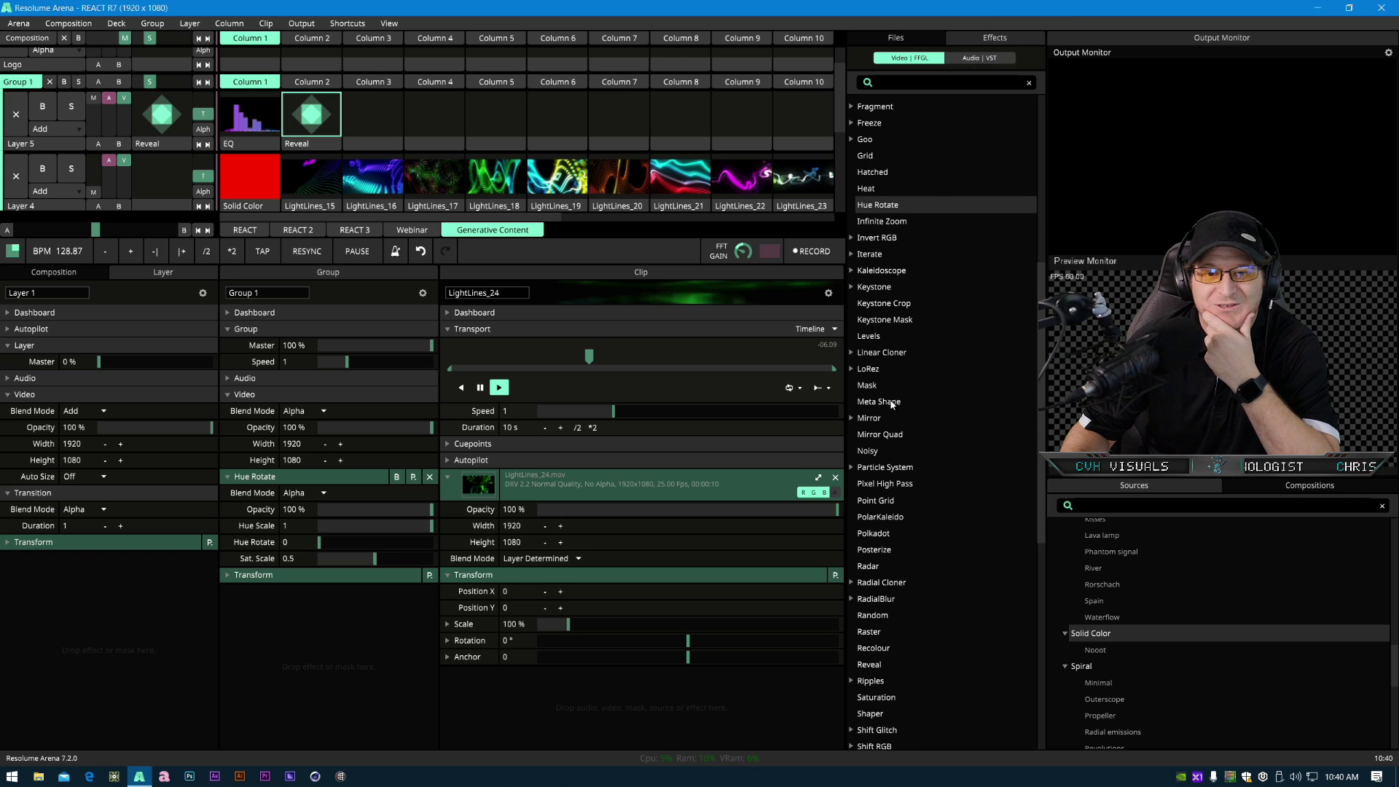
scroll(912, 641, down, 5)
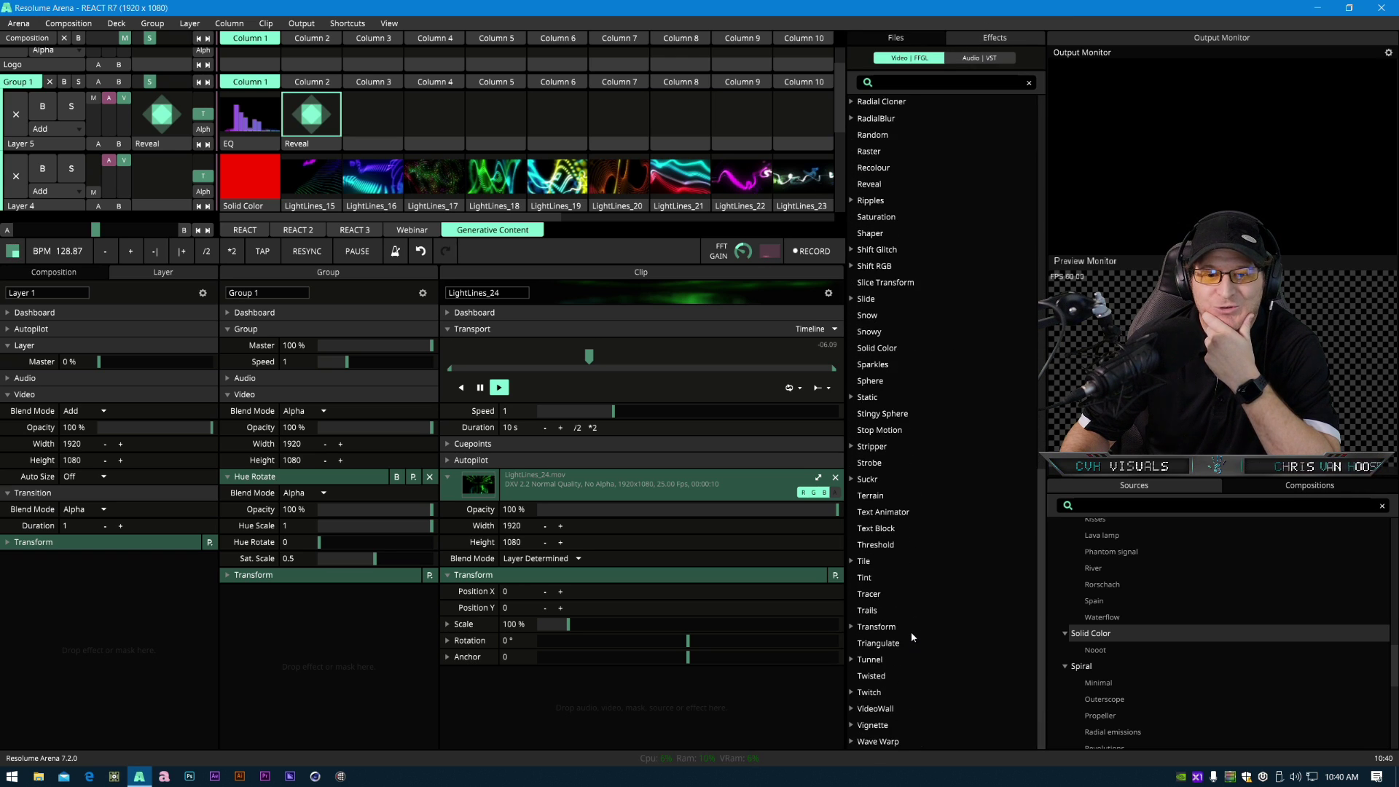
scroll(915, 635, up, 15)
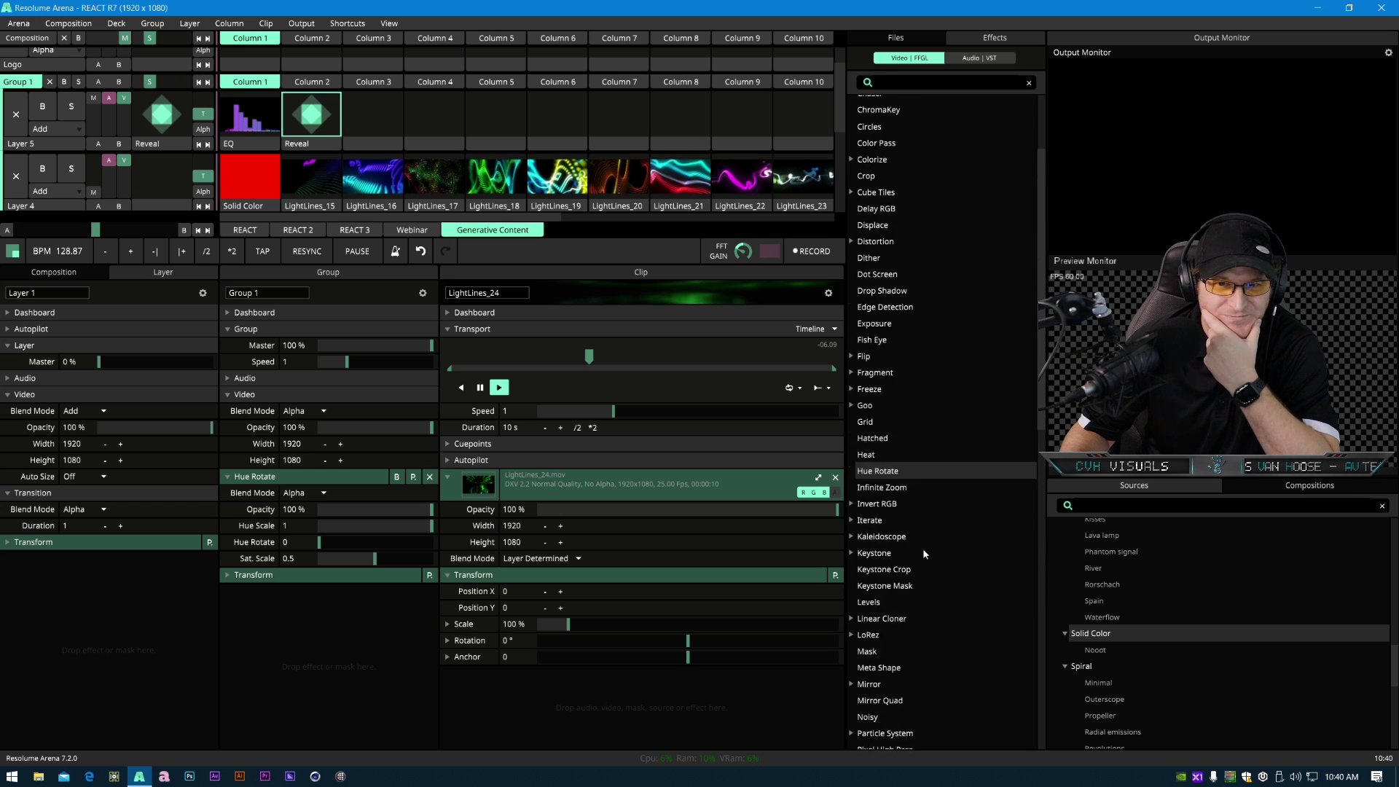
scroll(920, 561, down, 15)
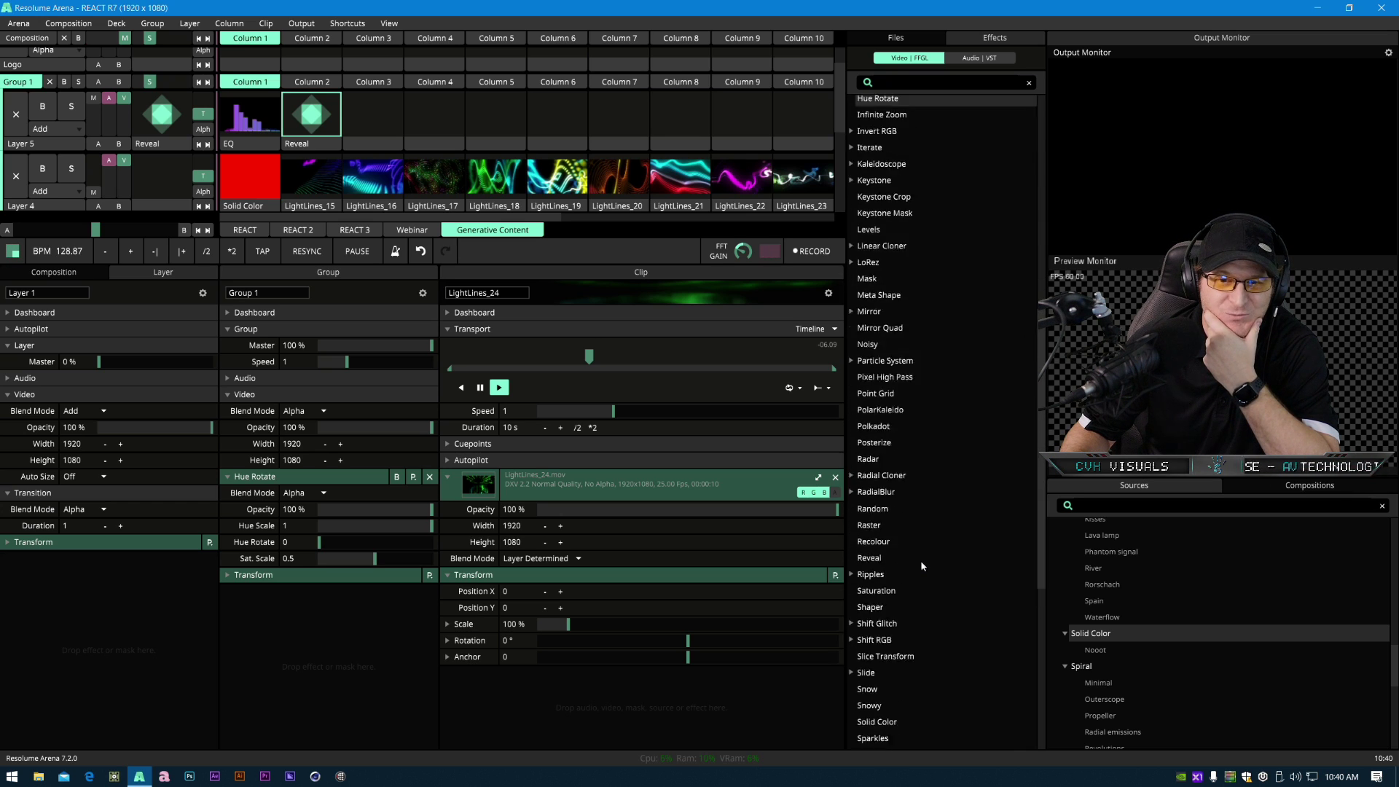
scroll(917, 568, up, 15)
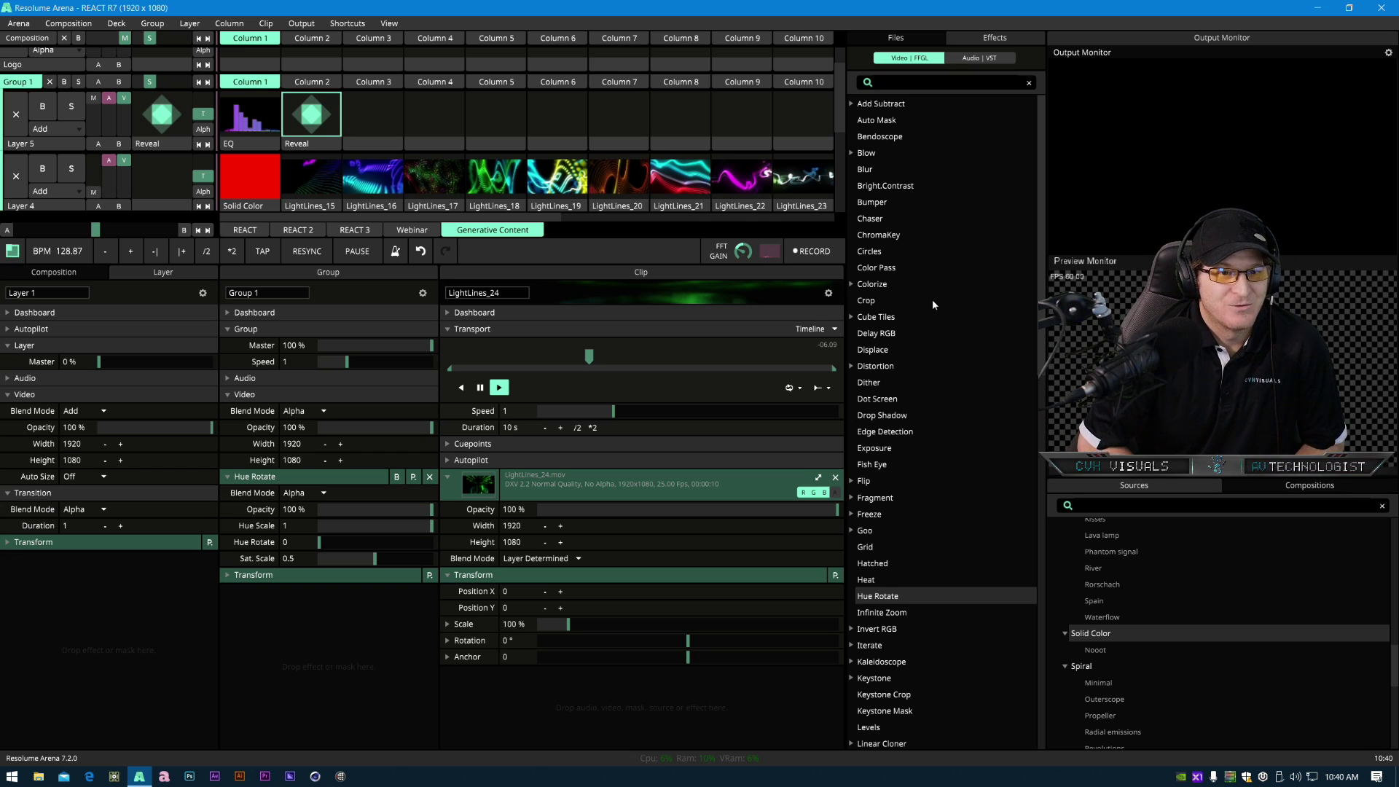
- Select the EQ clip in Layer 5 to inspect its Gradient settings and effect stack
click(306, 146)
click(271, 149)
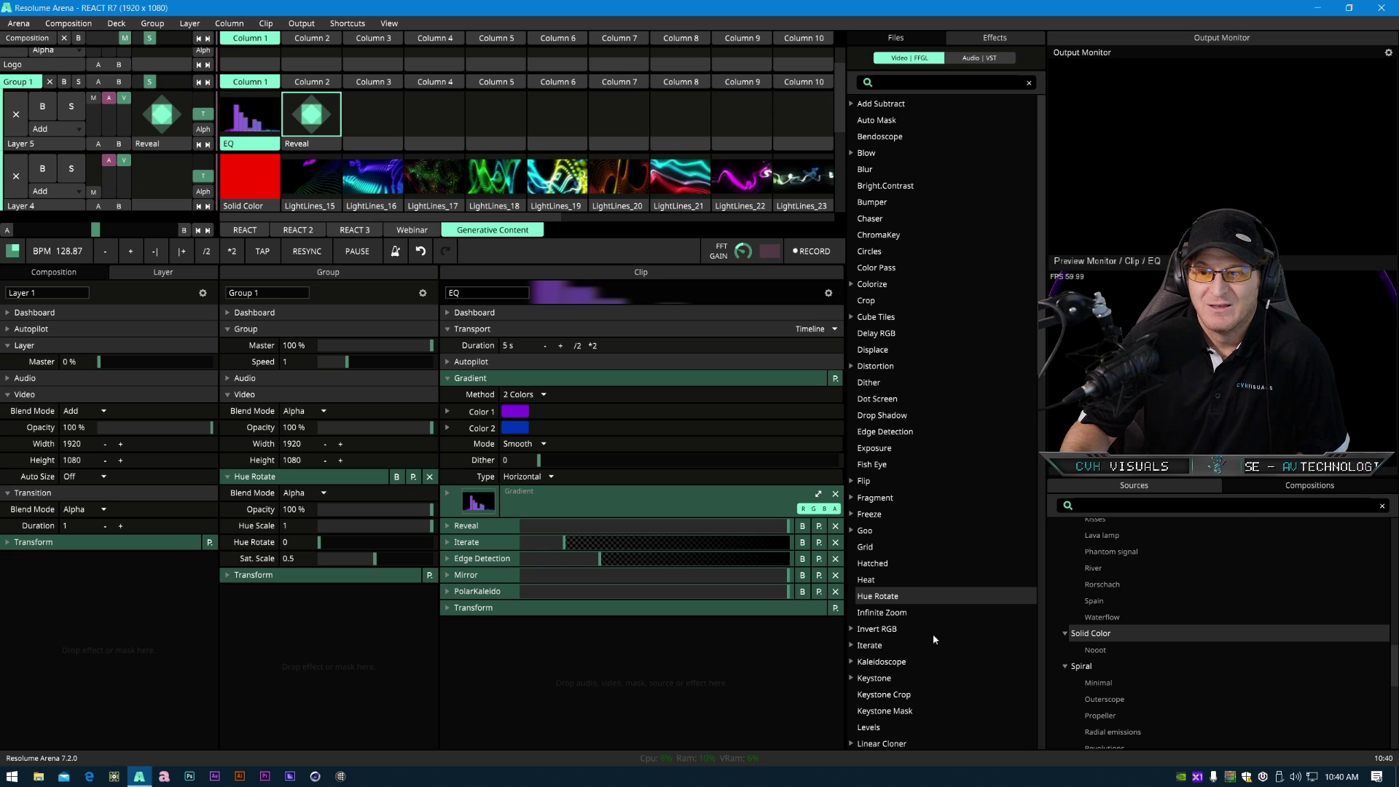
scroll(930, 646, down, 6)
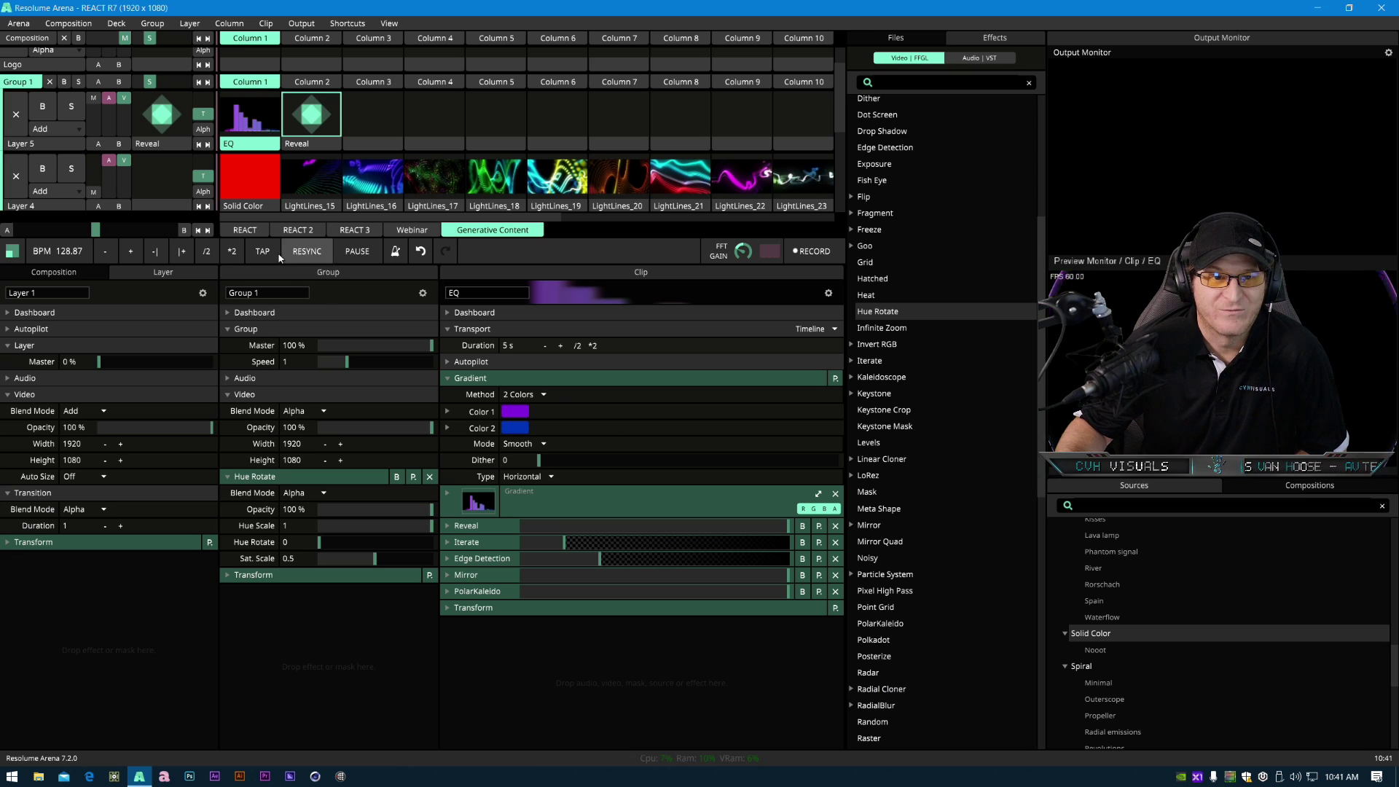
- Switch to the REACT deck and trigger its Twisted and Feedback clips to preview them
click(258, 230)
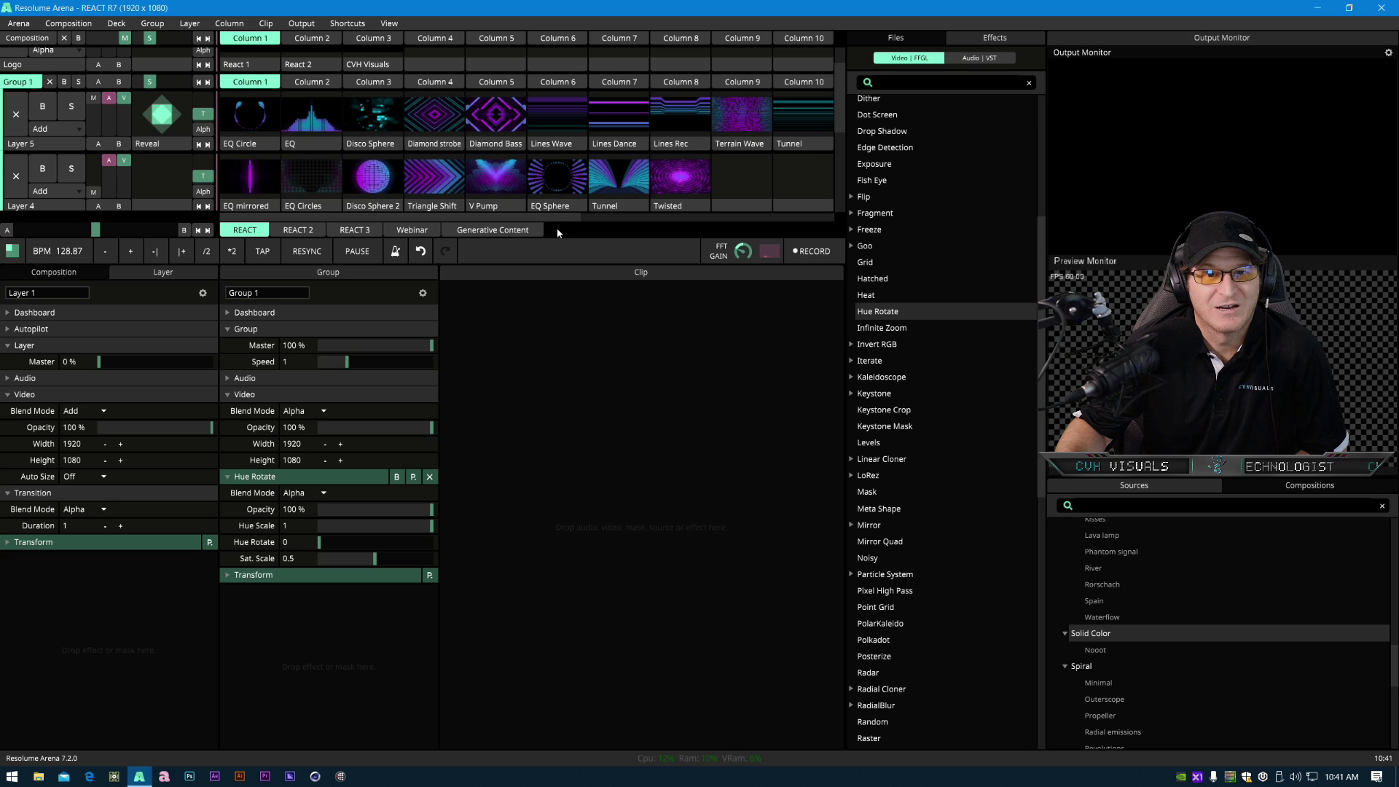
drag(559, 240, 568, 474)
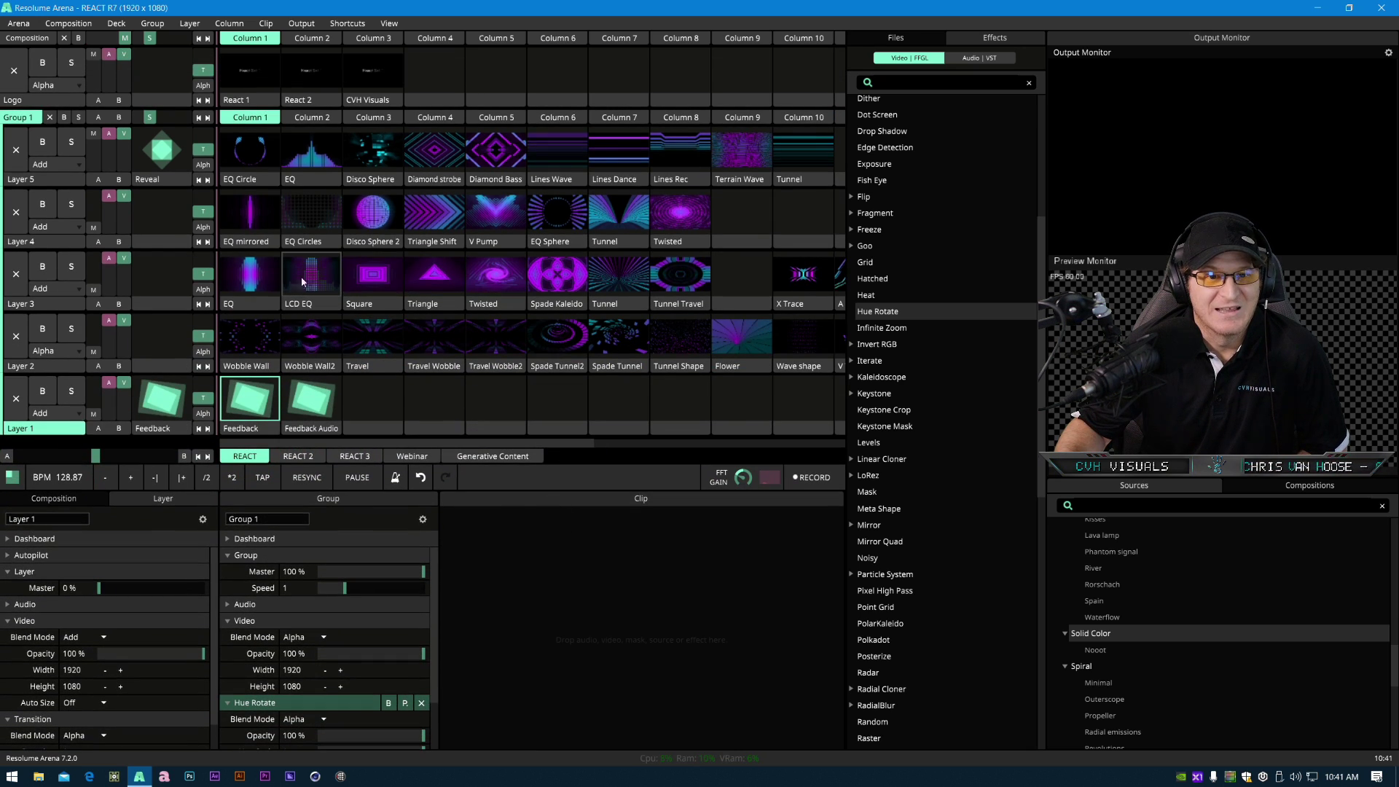
click(493, 280)
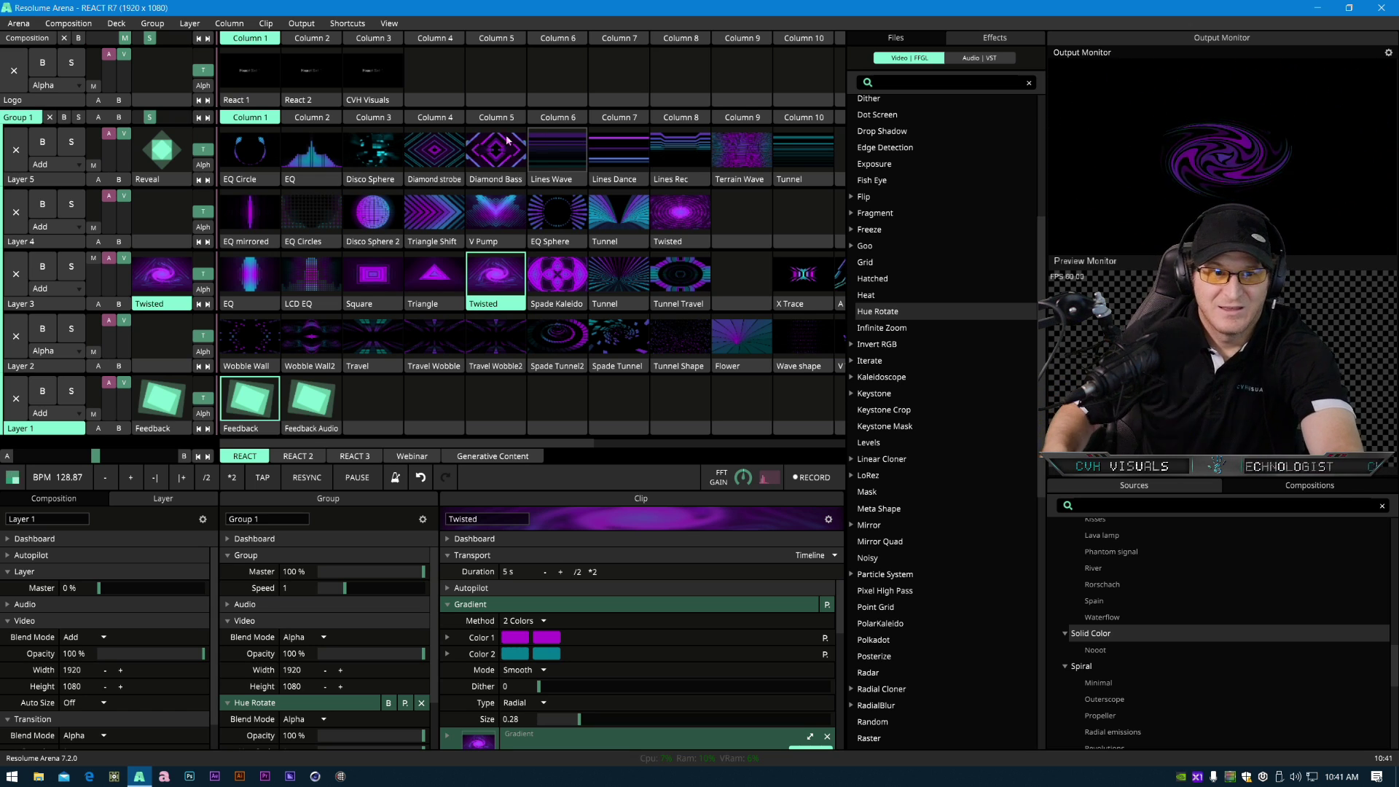
click(259, 397)
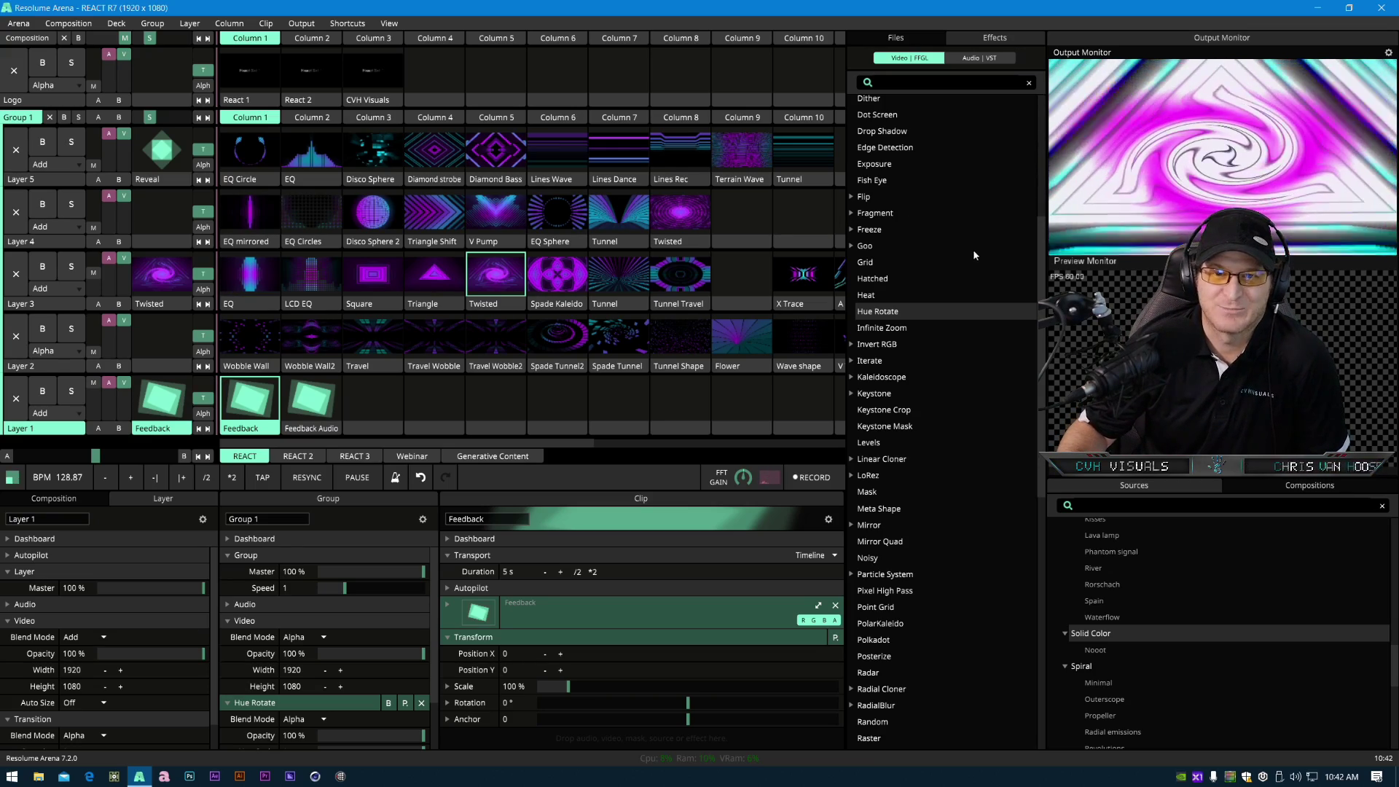
scroll(962, 190, up, 6)
scroll(946, 484, down, 2)
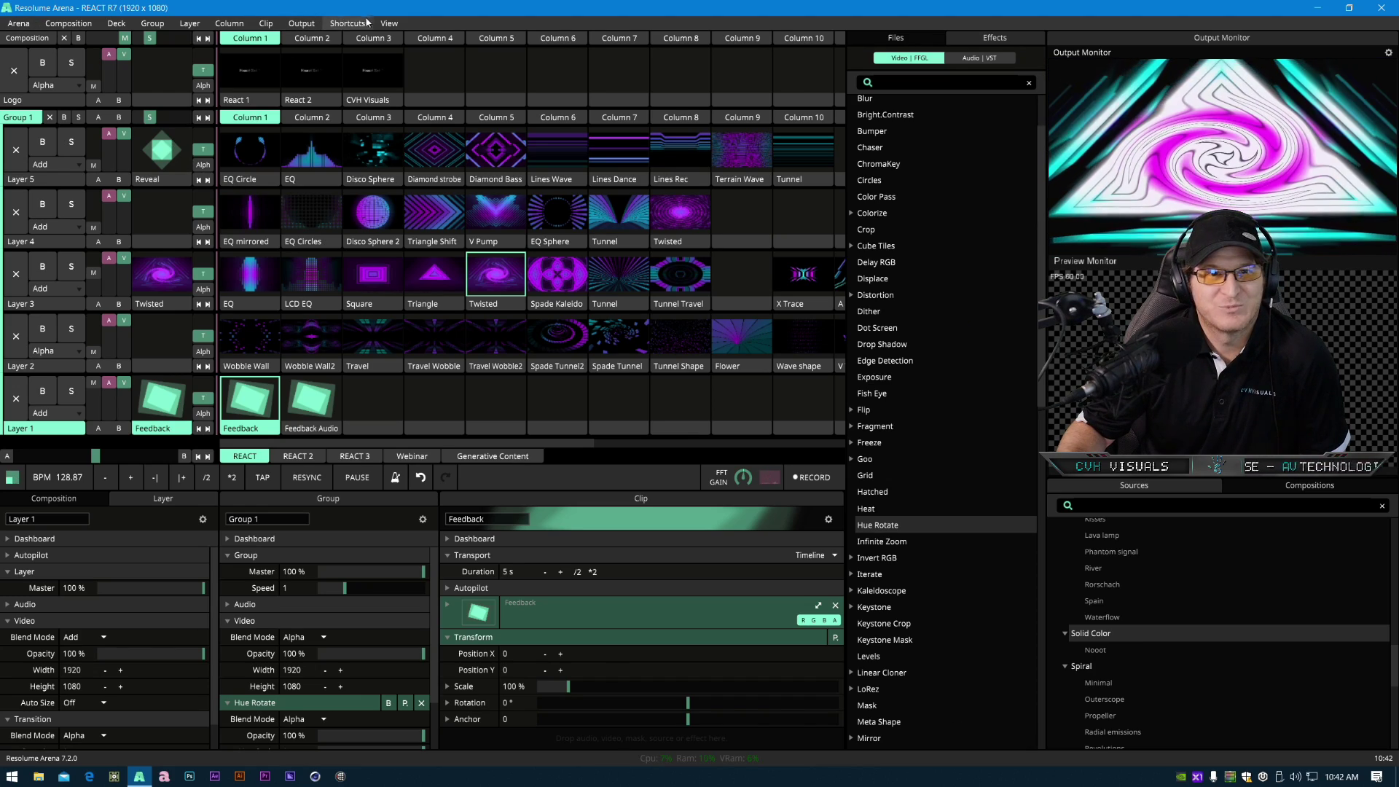
click(389, 23)
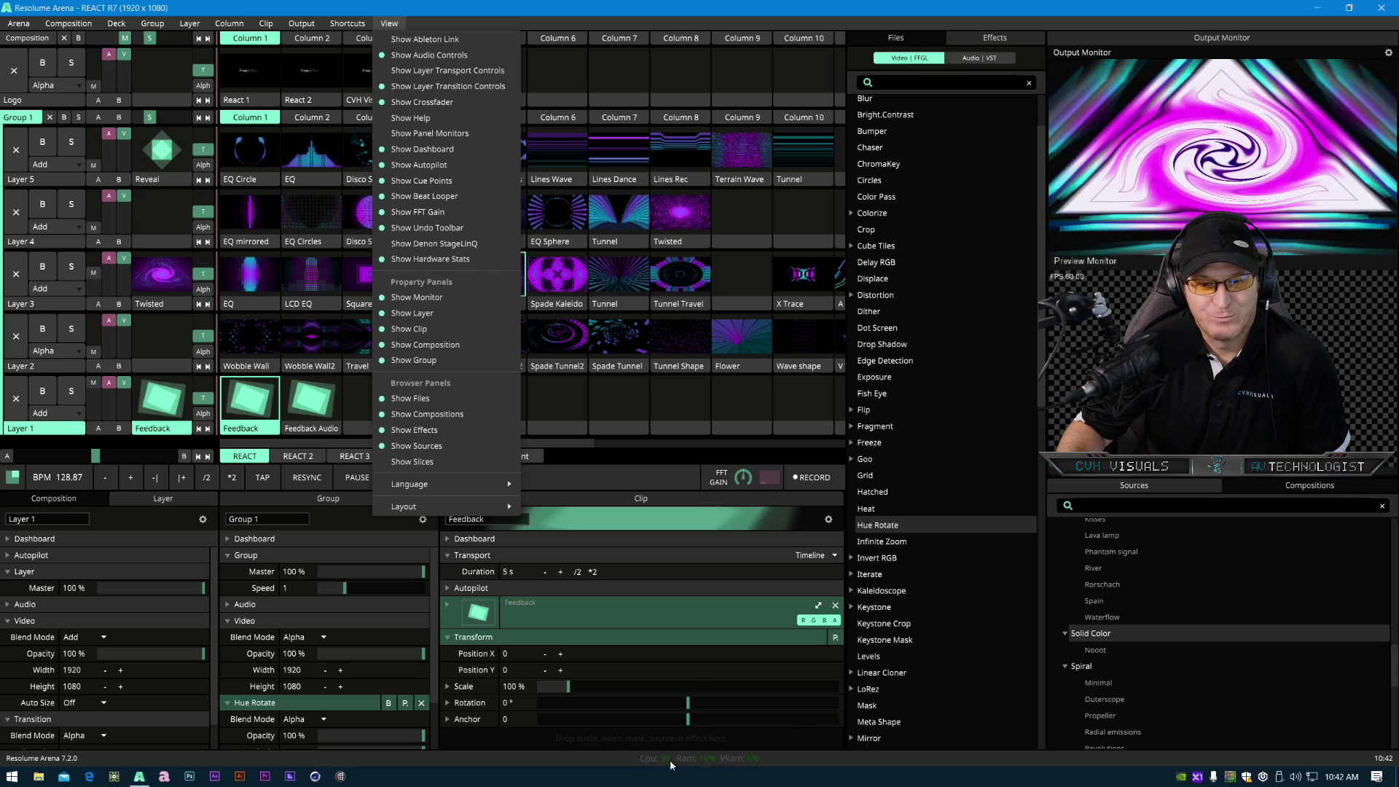
click(781, 761)
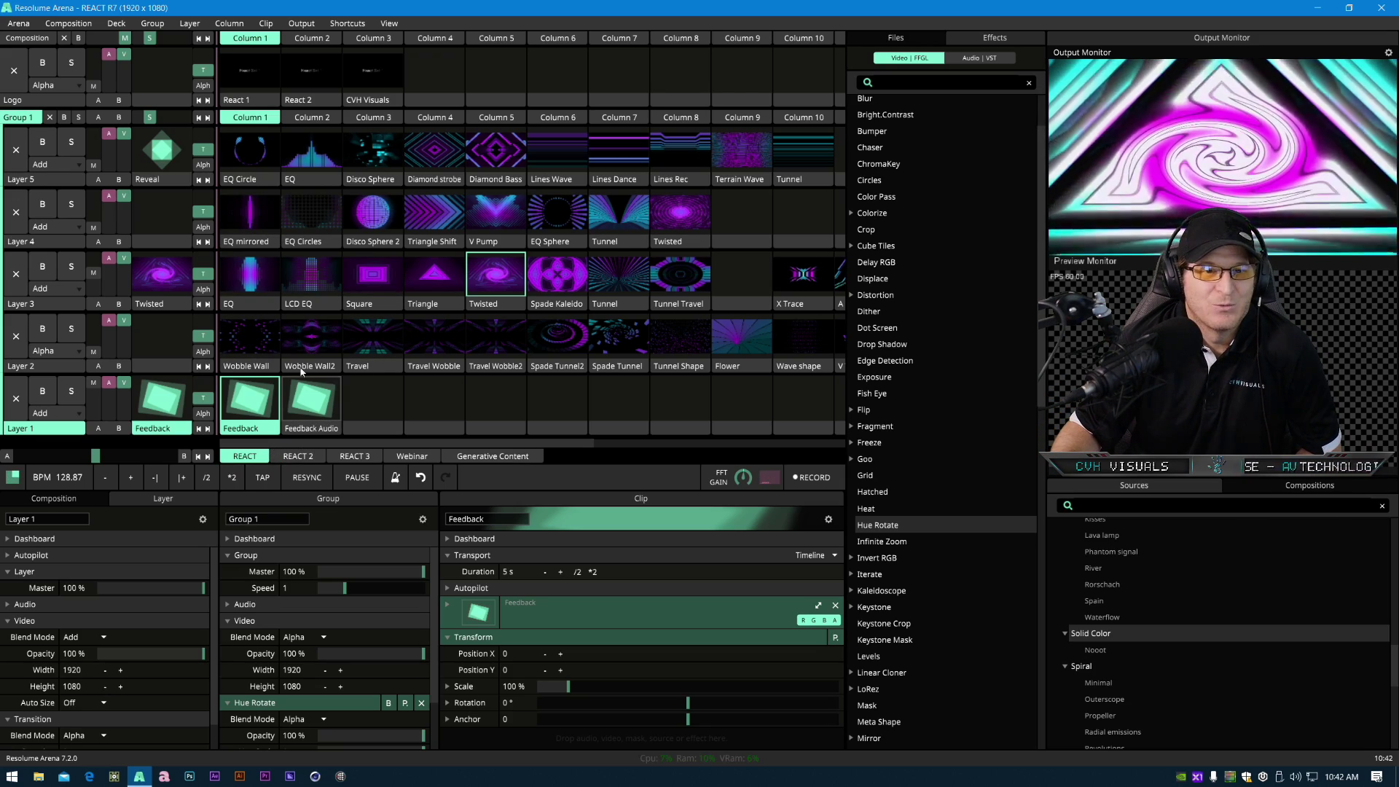
- Select the Twisted clip and toggle the bypass on its RadialBlur effect
click(497, 299)
scroll(567, 721, down, 4)
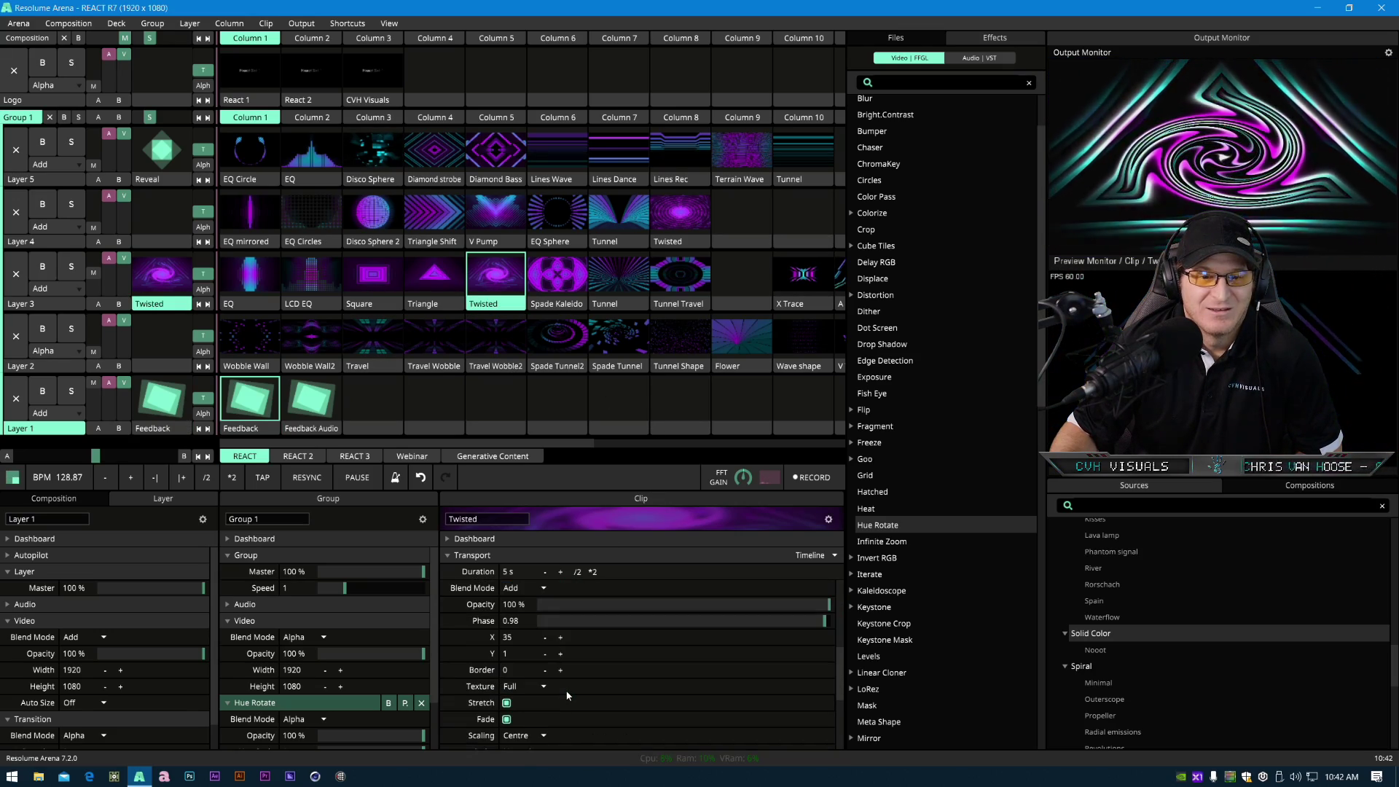
click(501, 645)
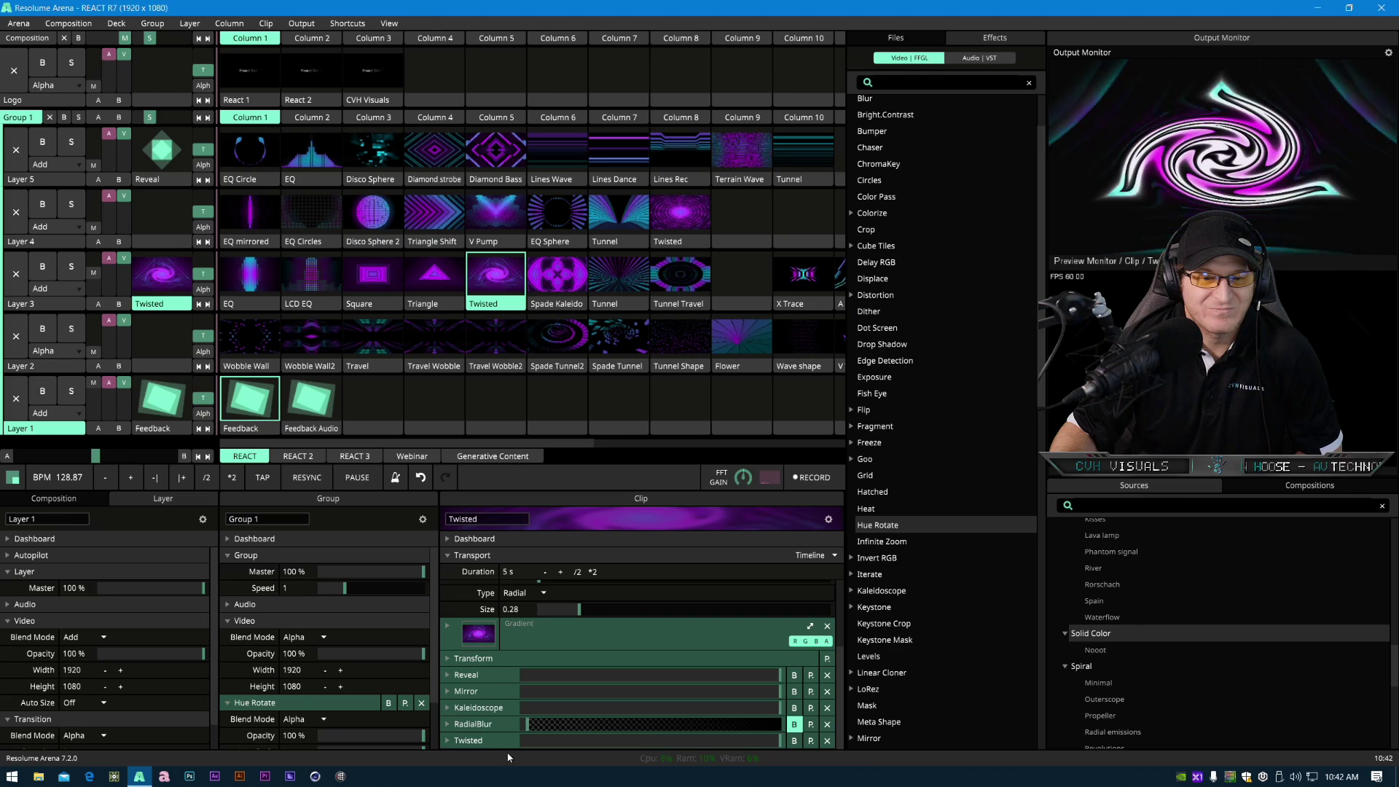
click(794, 724)
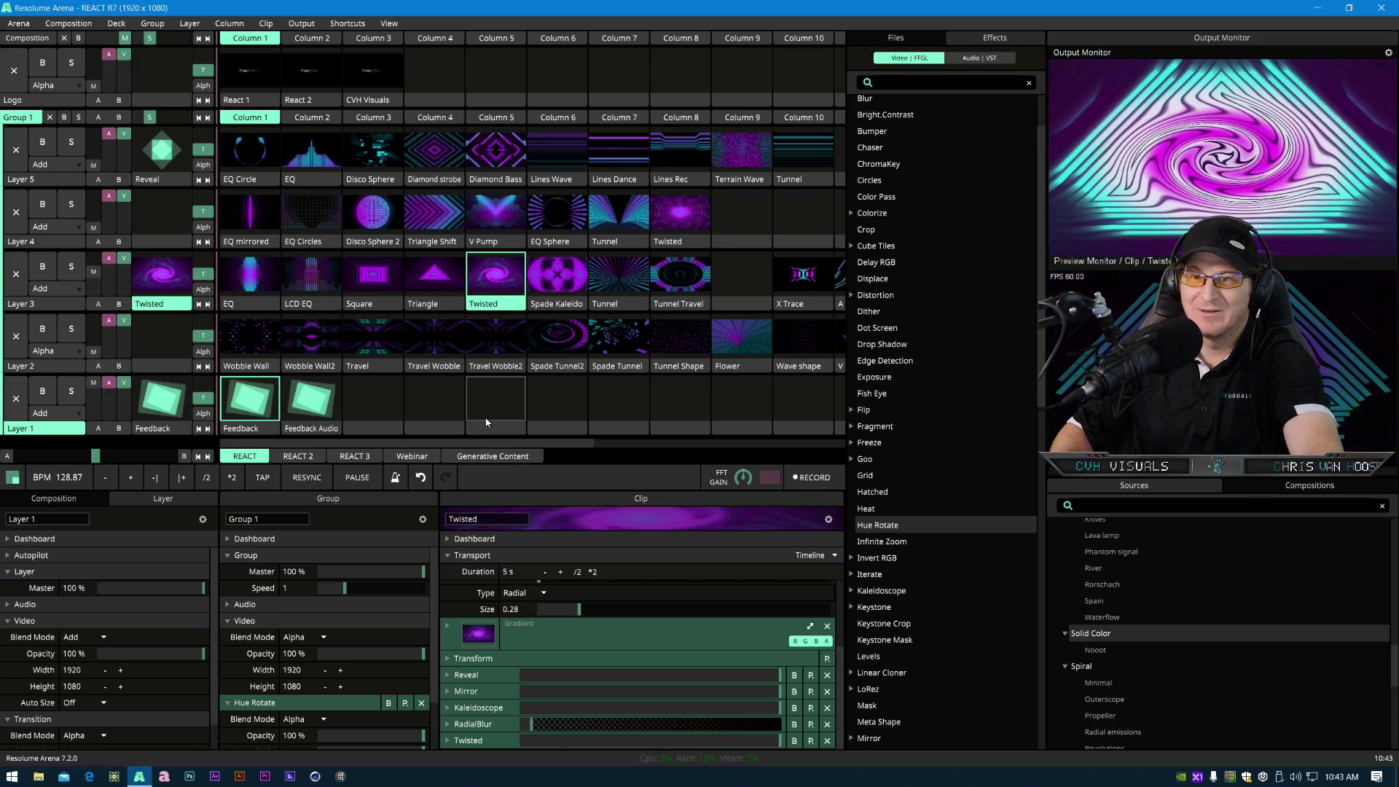
- Set the Feedback clip's source opacity to 97%
click(257, 429)
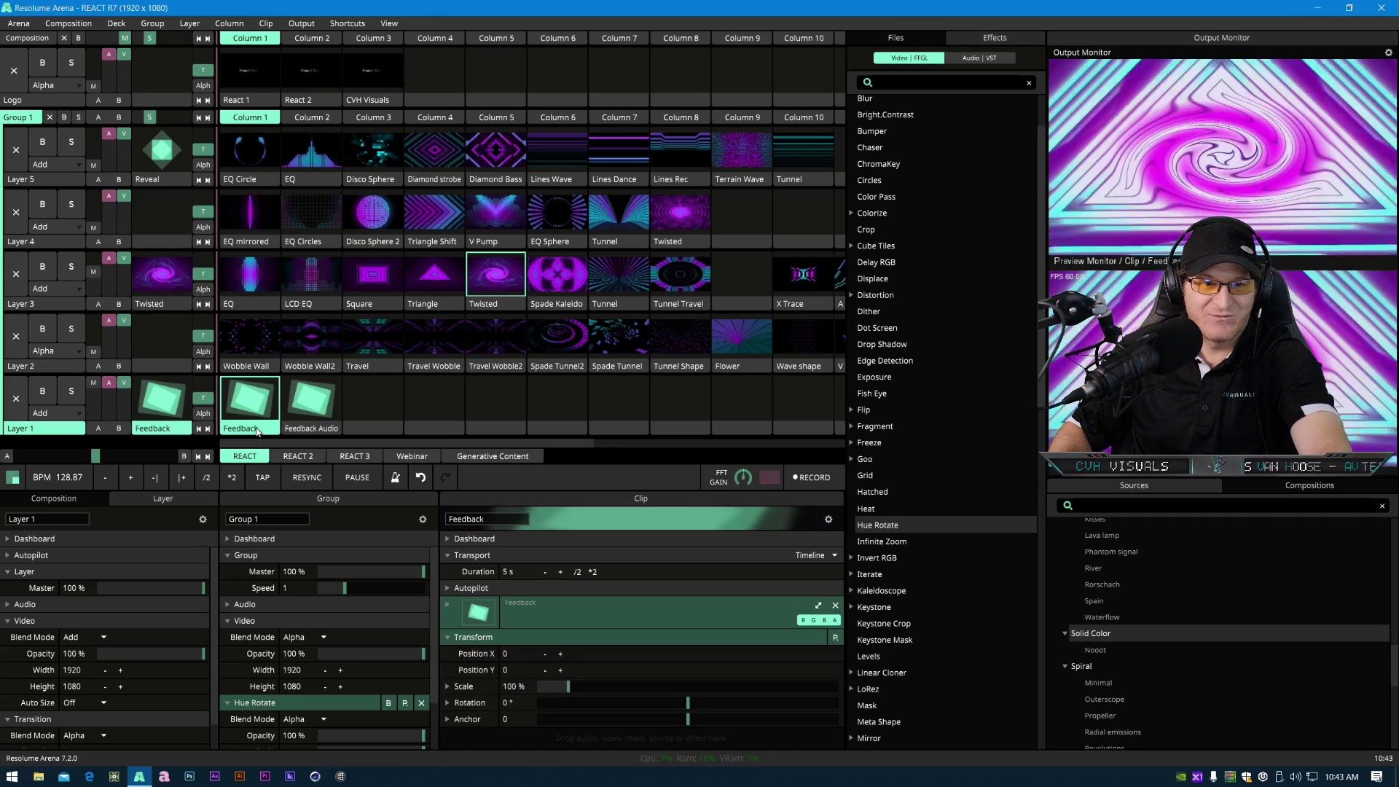
click(449, 606)
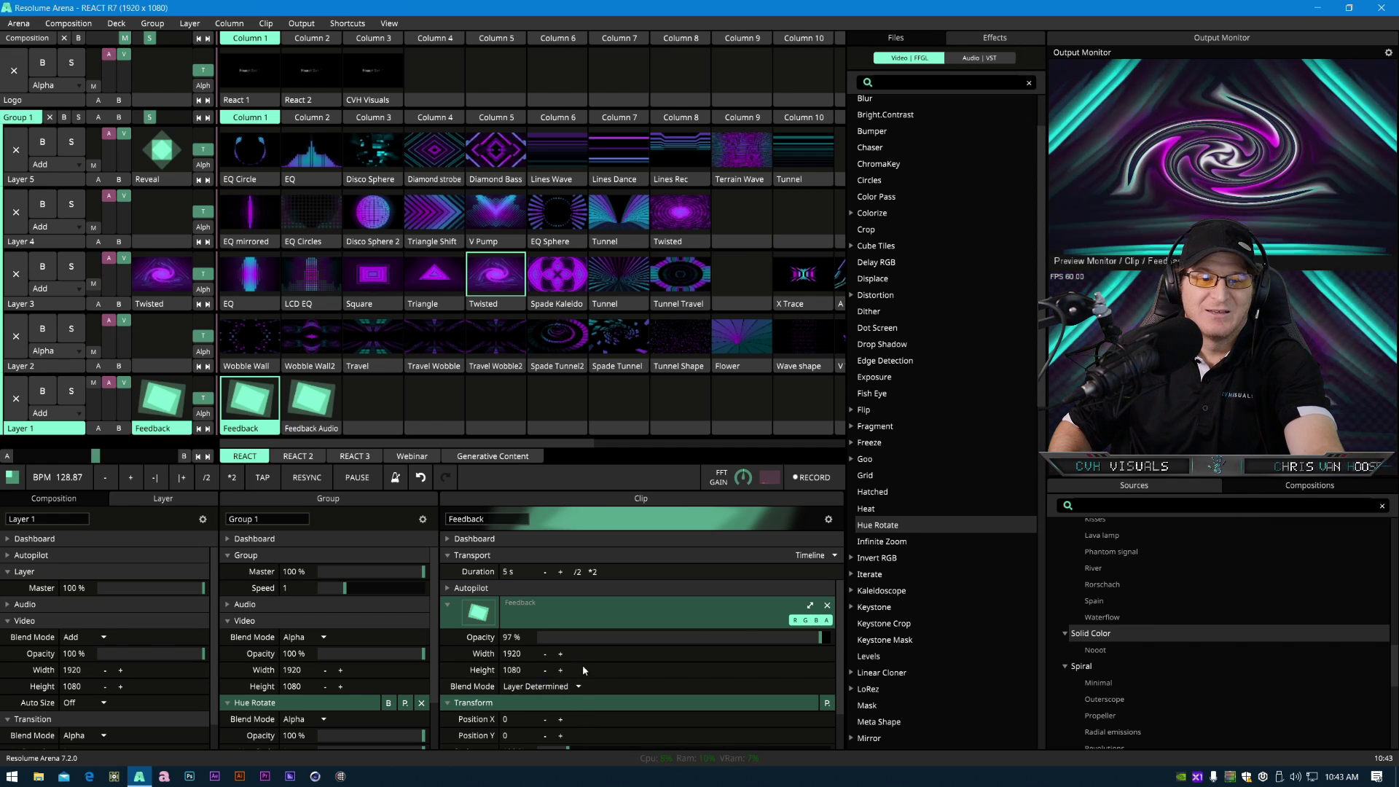
drag(815, 633, 871, 642)
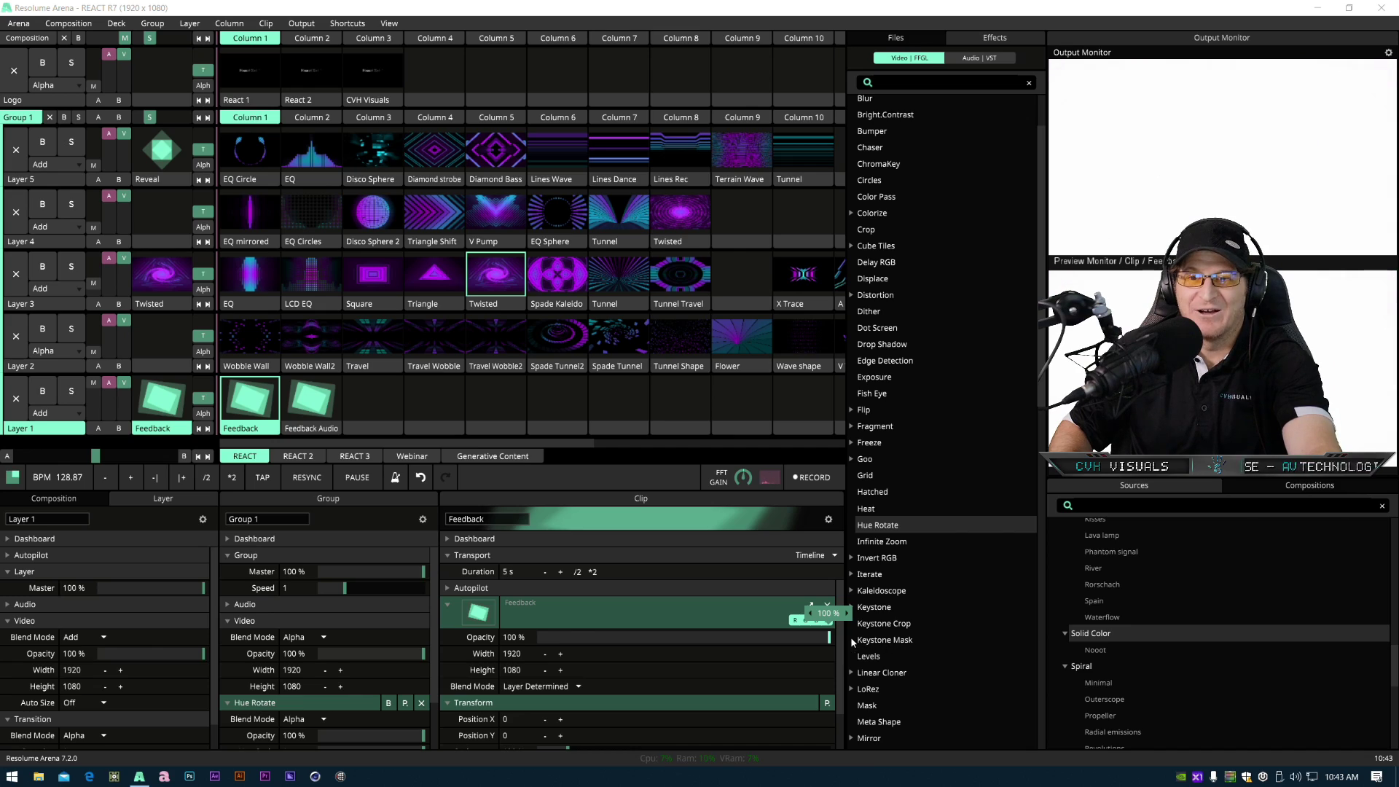
drag(835, 641, 813, 638)
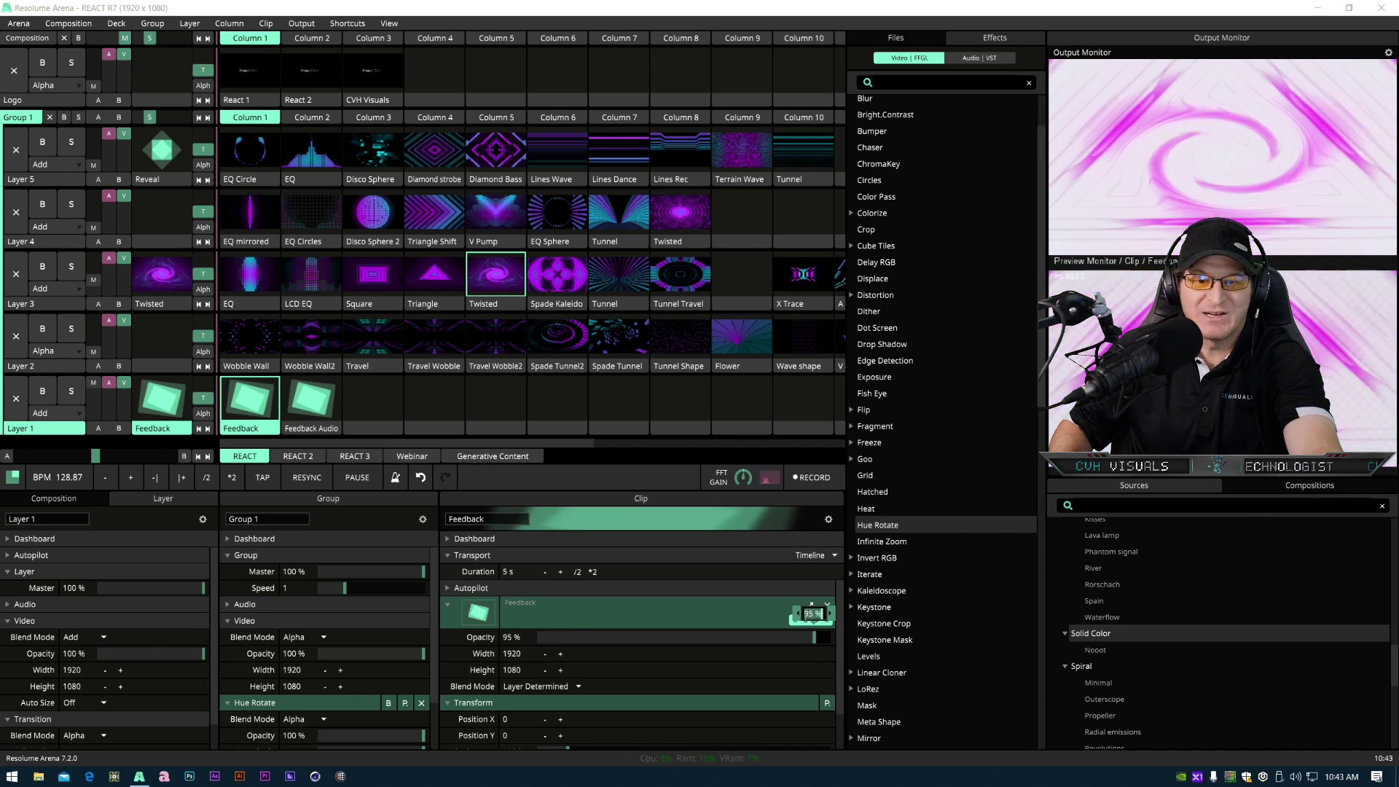
text(97)
key(Return)
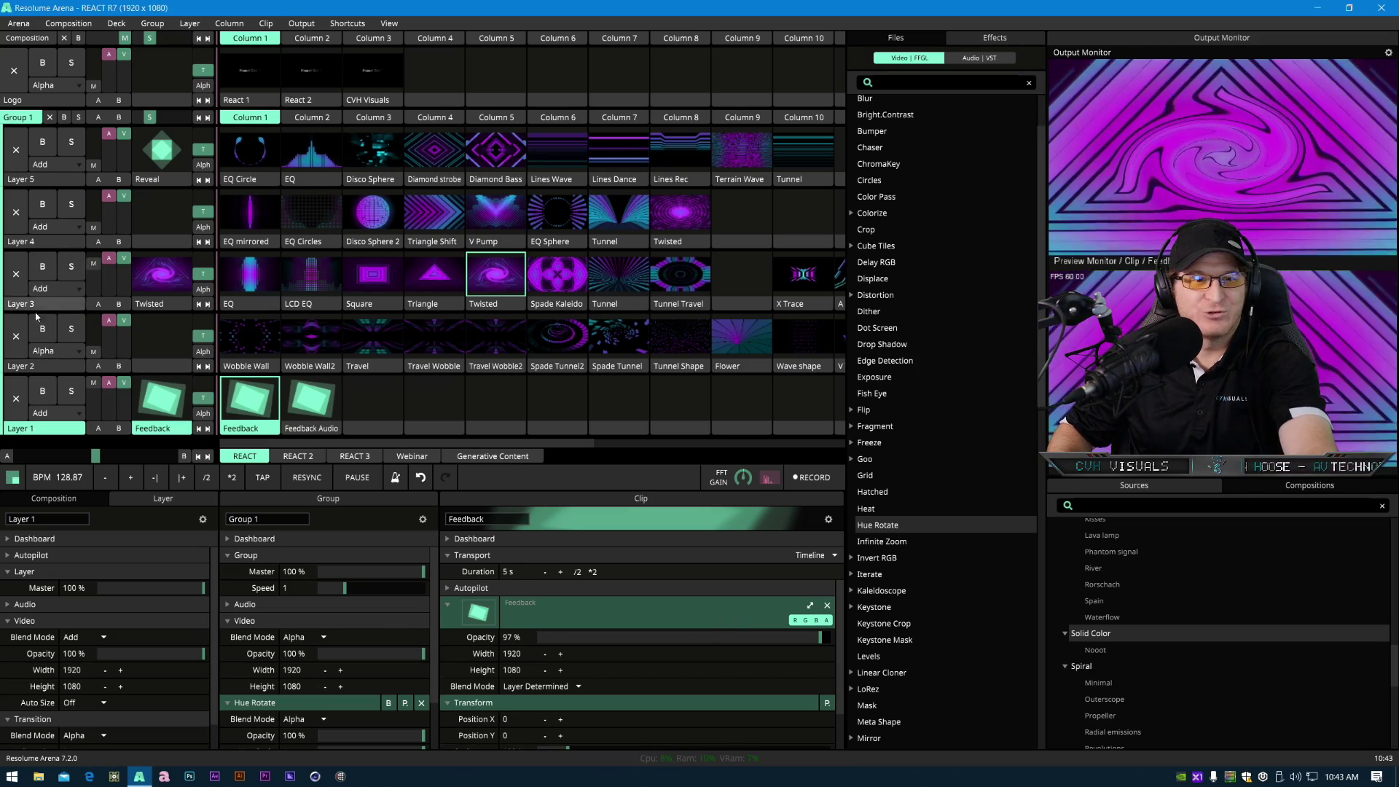
- Return to the Generative Content deck and clear all clips from Layer 4
click(81, 351)
click(67, 334)
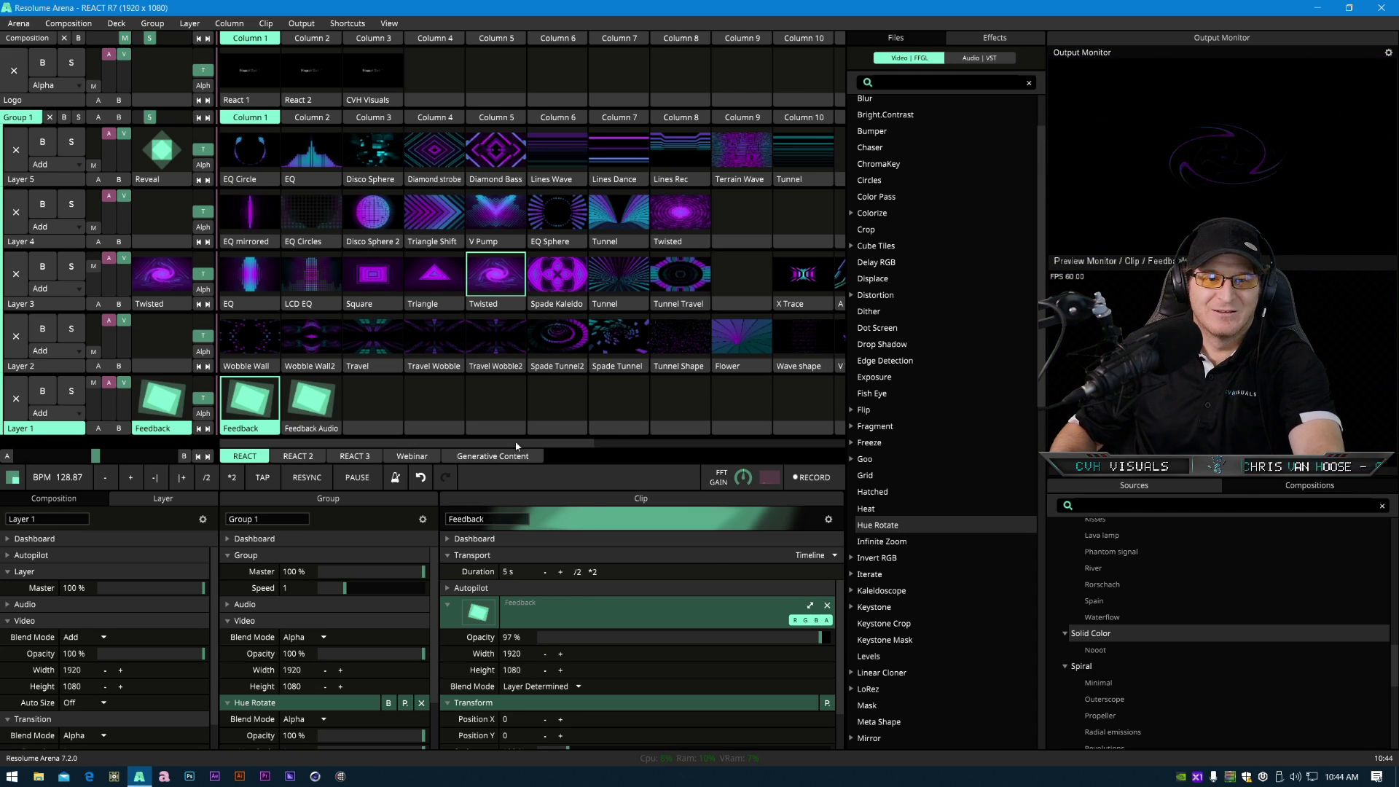
drag(531, 444, 438, 449)
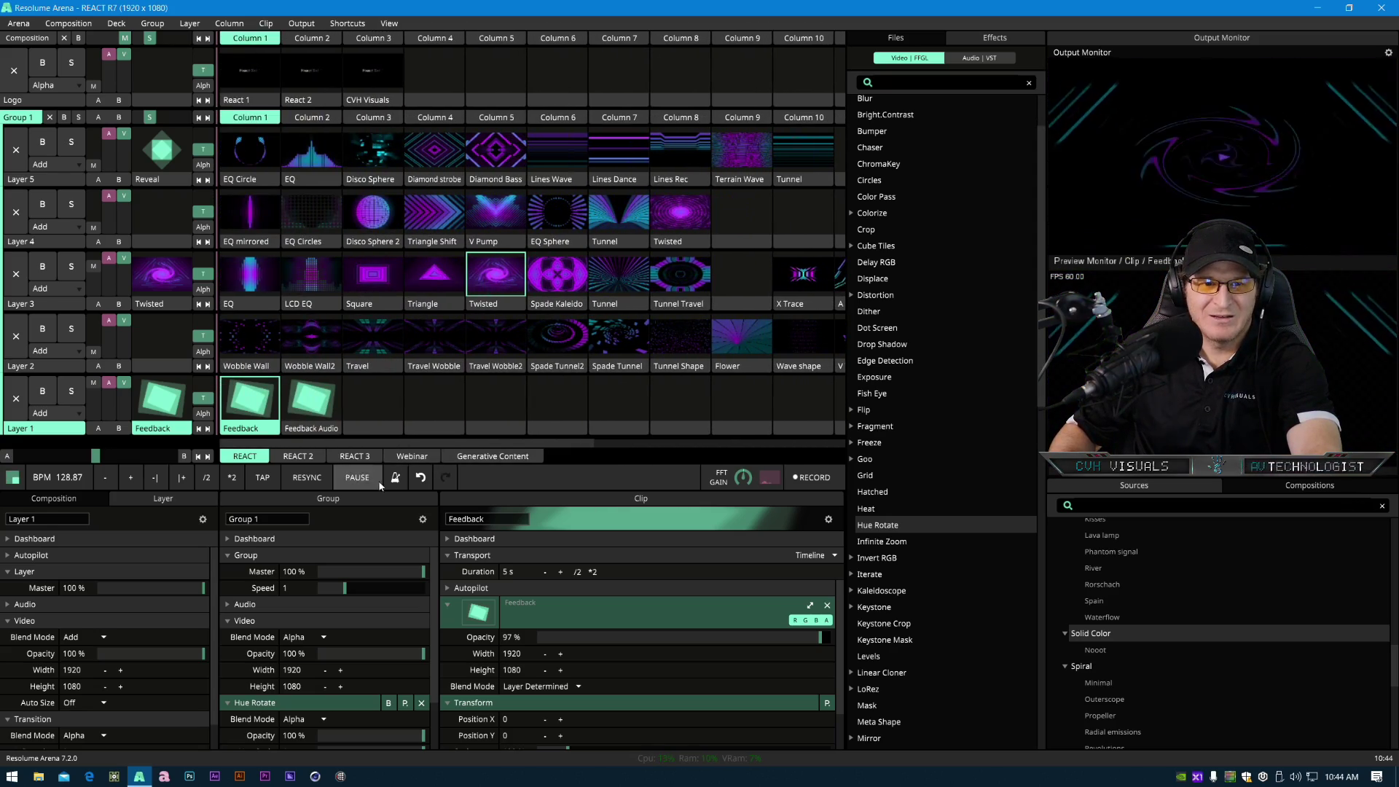
click(516, 458)
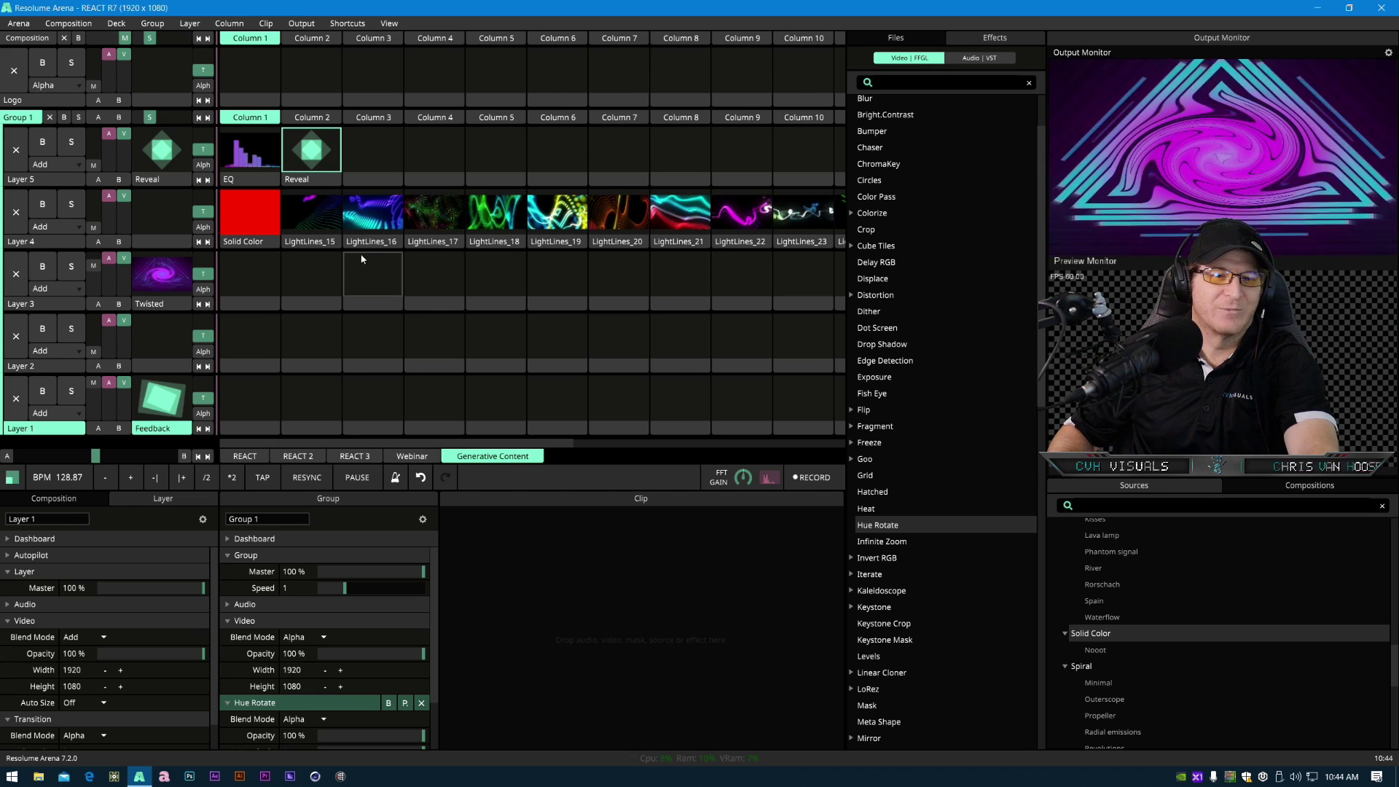
right_click(47, 247)
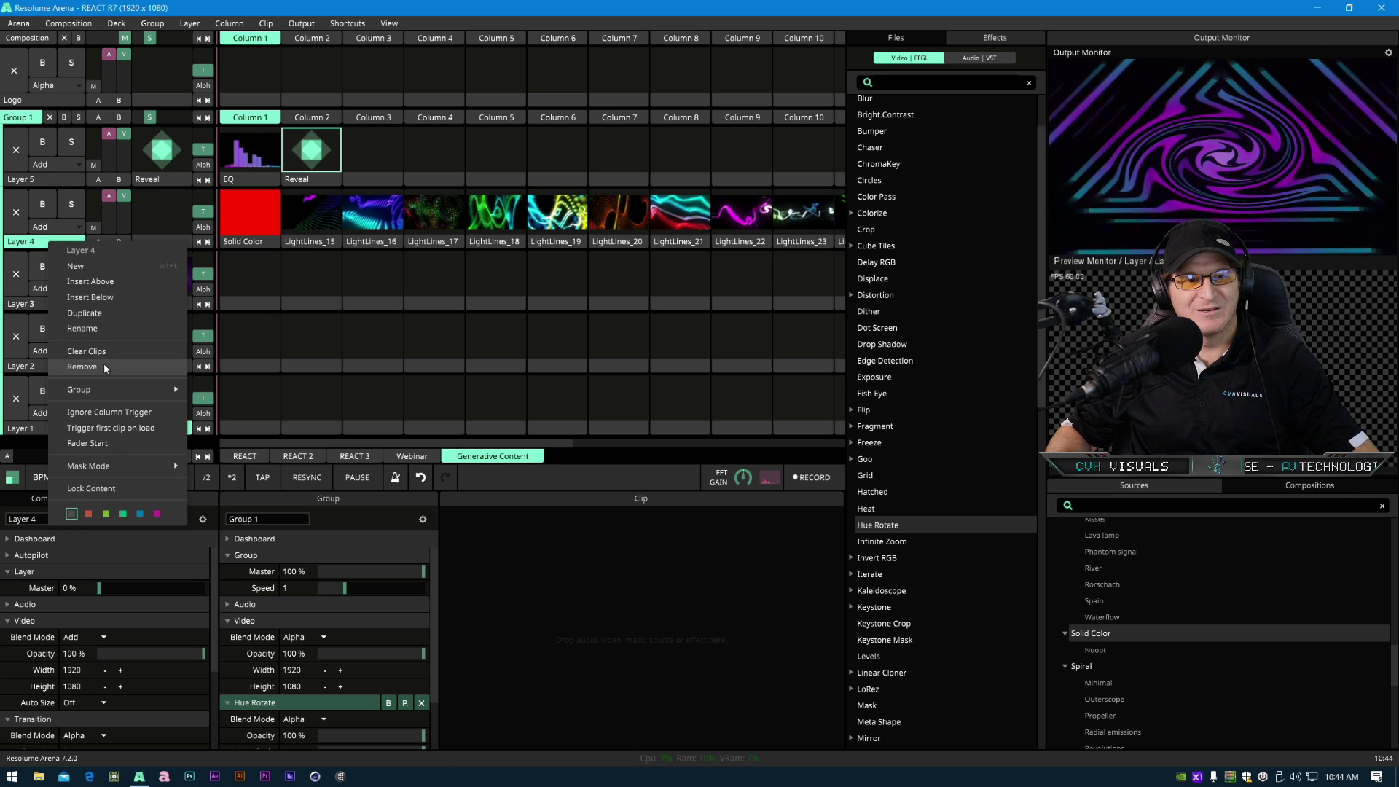
click(99, 356)
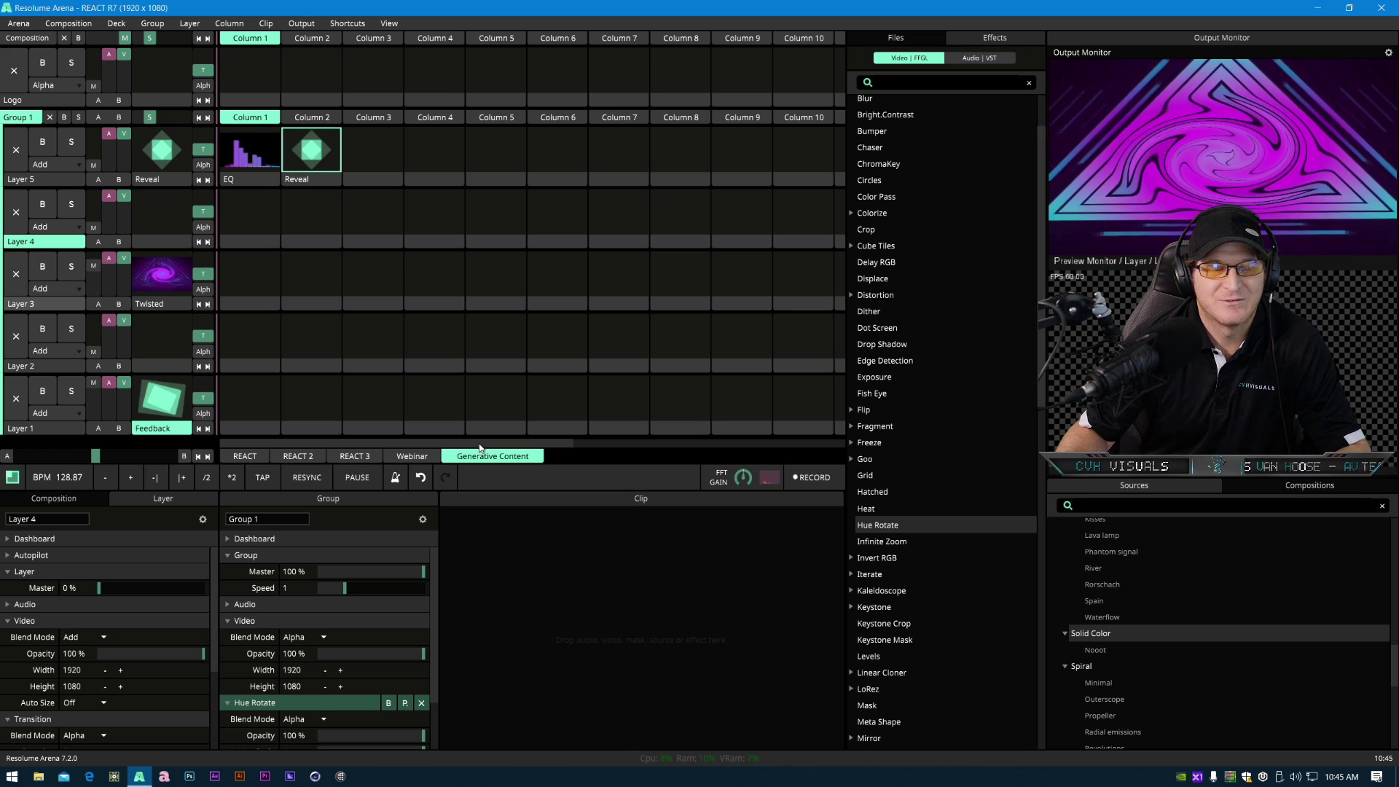
- Move the Reveal clip from Layer 5 up into the first column of the Logo layer
click(247, 178)
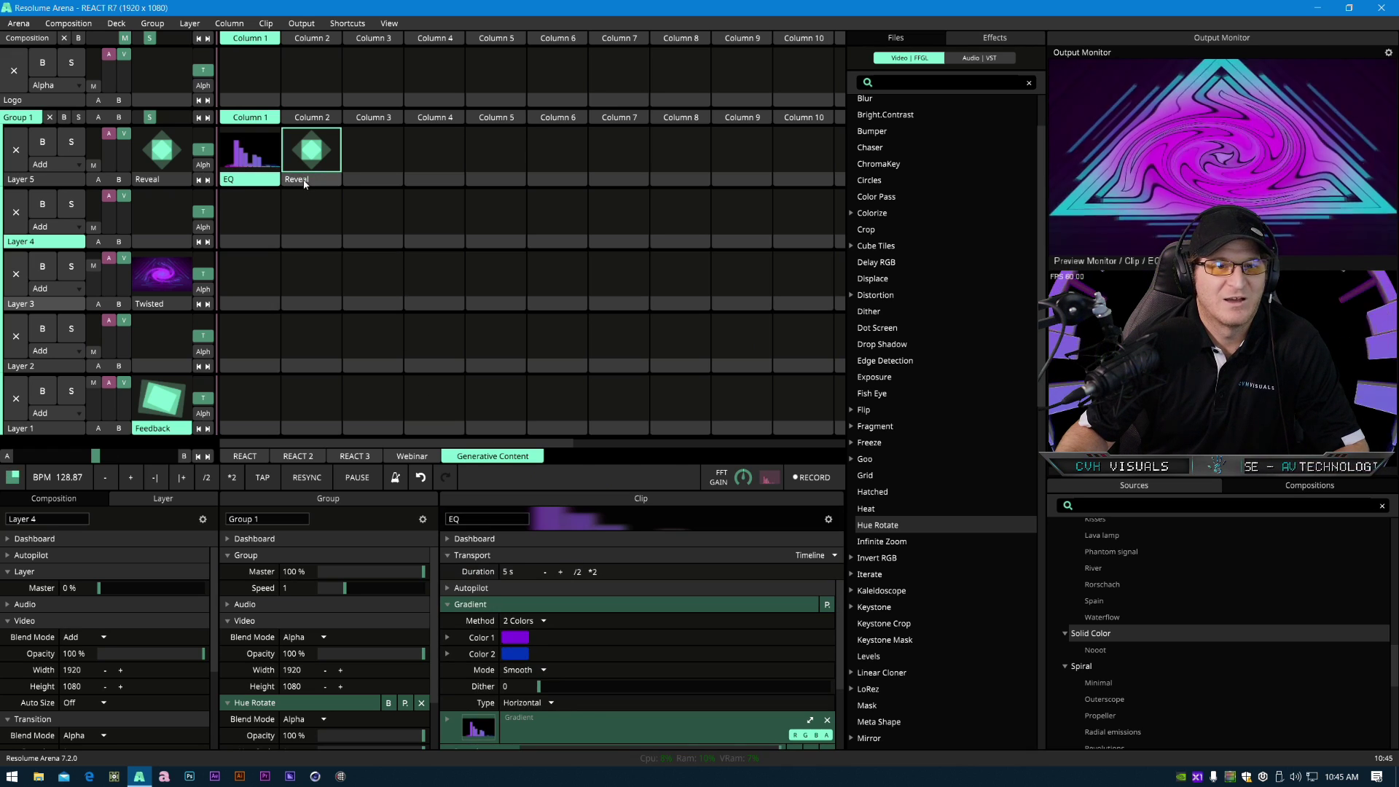
drag(305, 184, 259, 102)
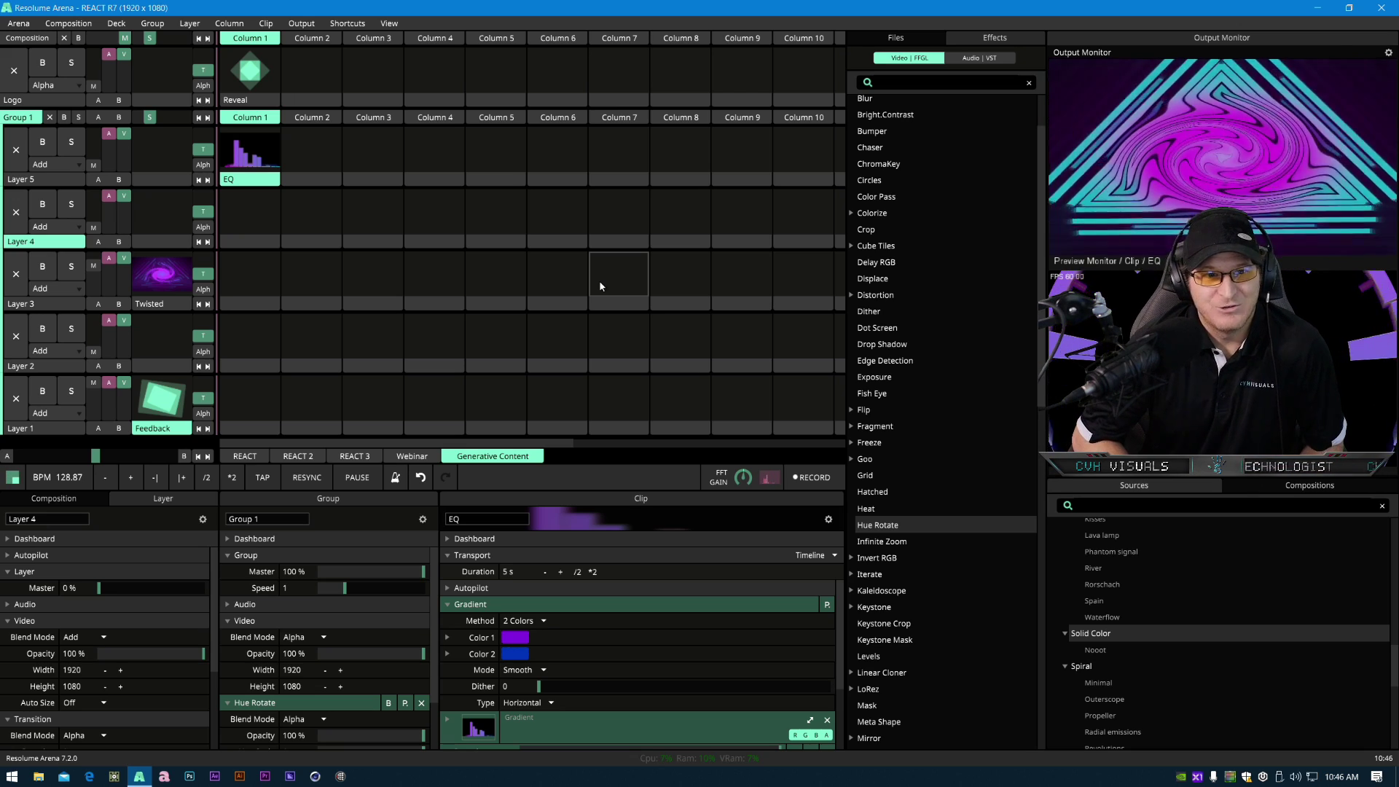
- Switch to the REACT deck and inspect the Twisted clip's effect stack, including its Reveal and Kaleidoscope settings
click(246, 457)
click(498, 302)
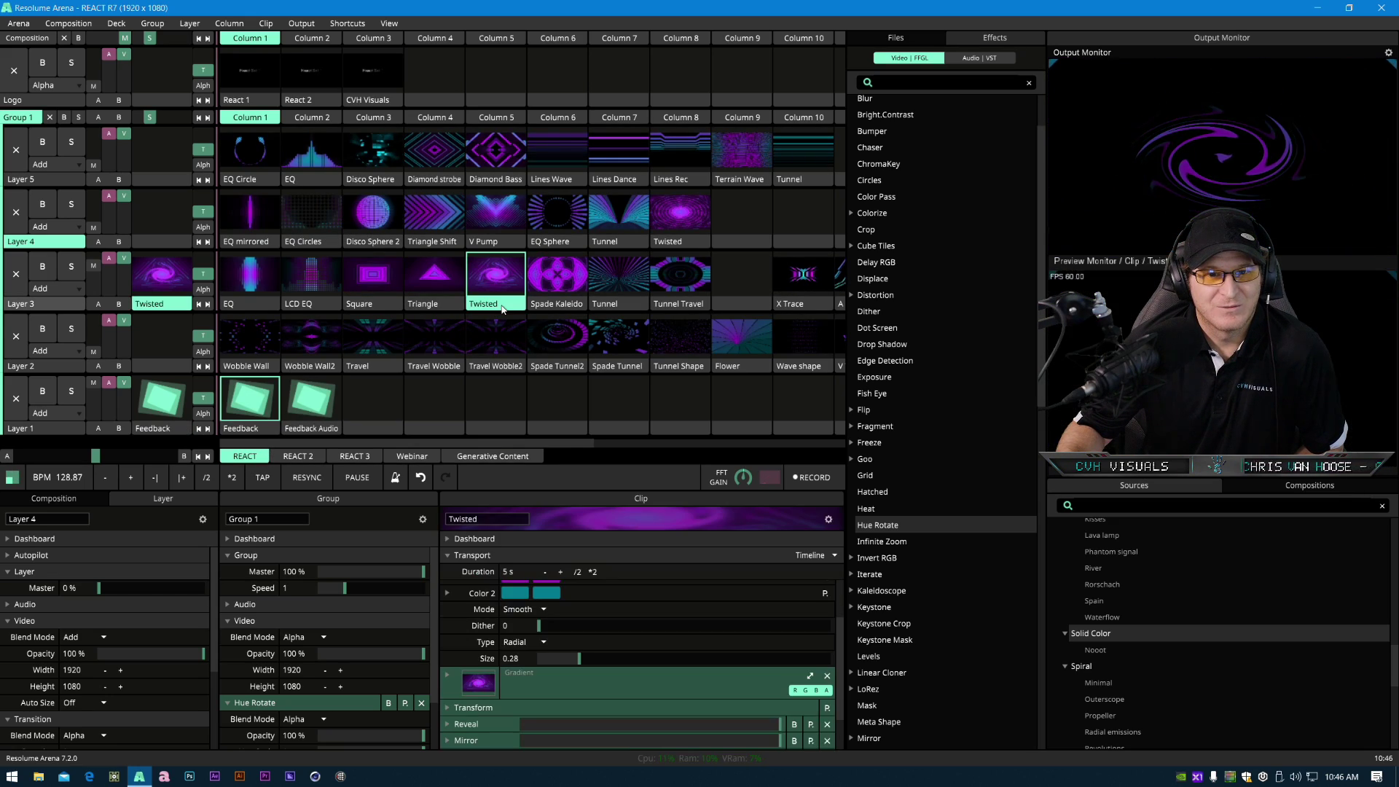
scroll(524, 656, down, 2)
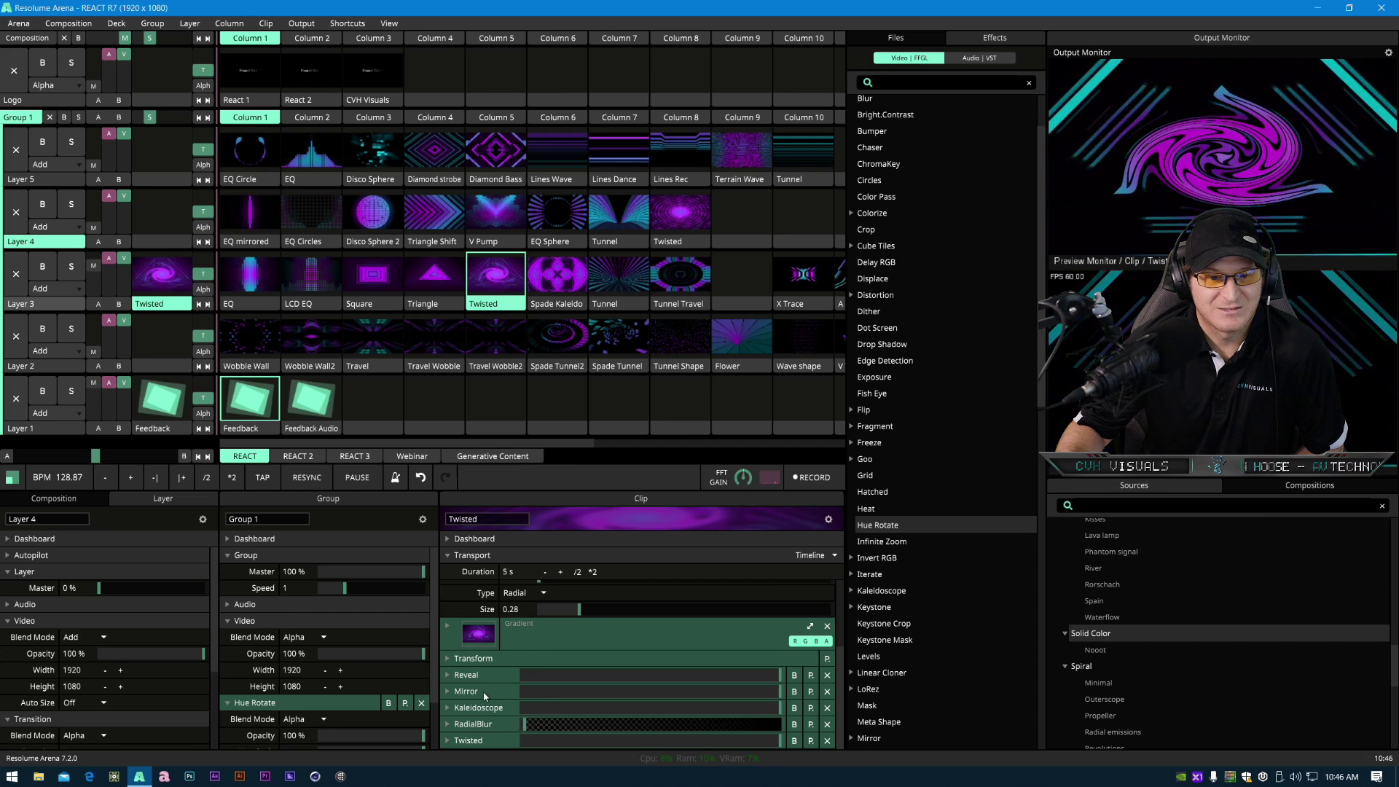
scroll(489, 673, down, 3)
scroll(489, 667, up, 3)
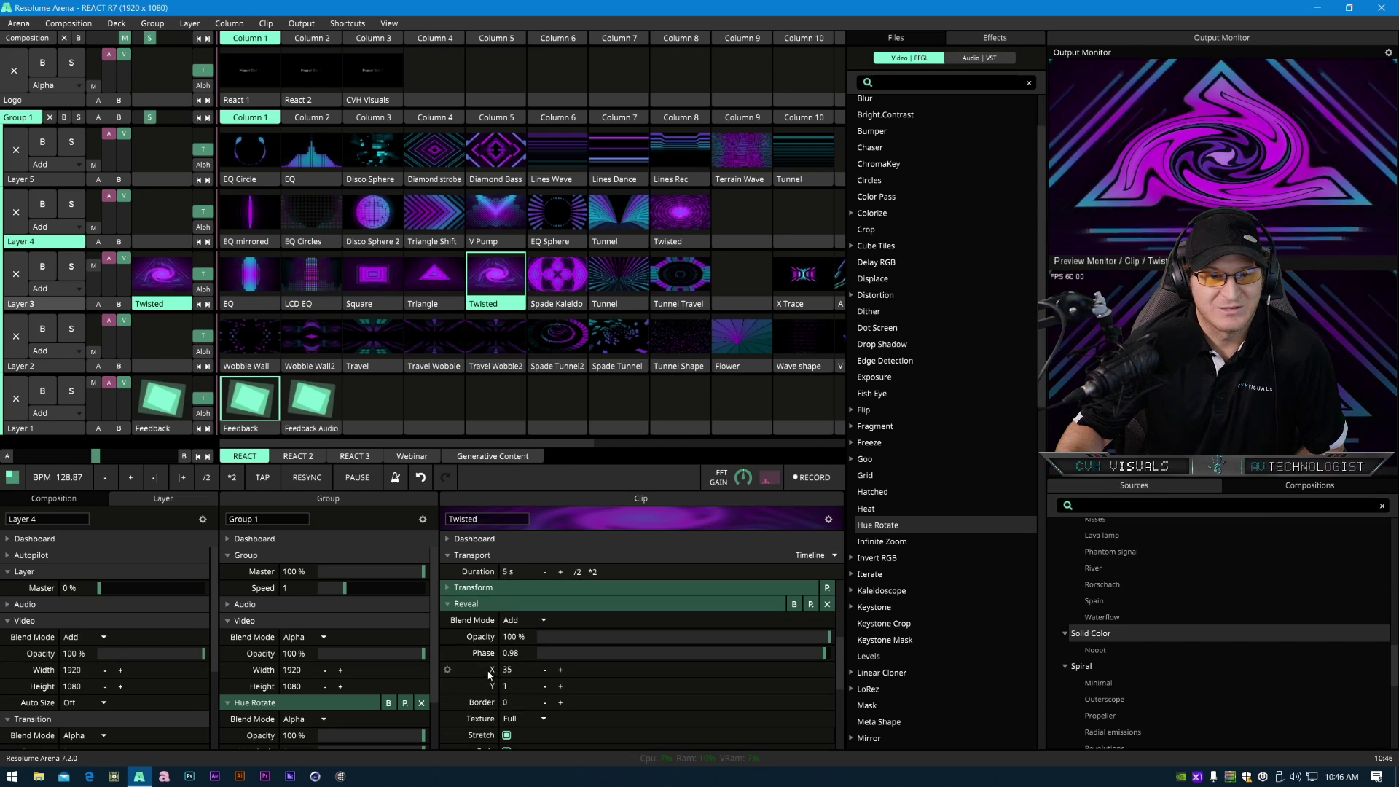
click(479, 707)
scroll(469, 664, down, 2)
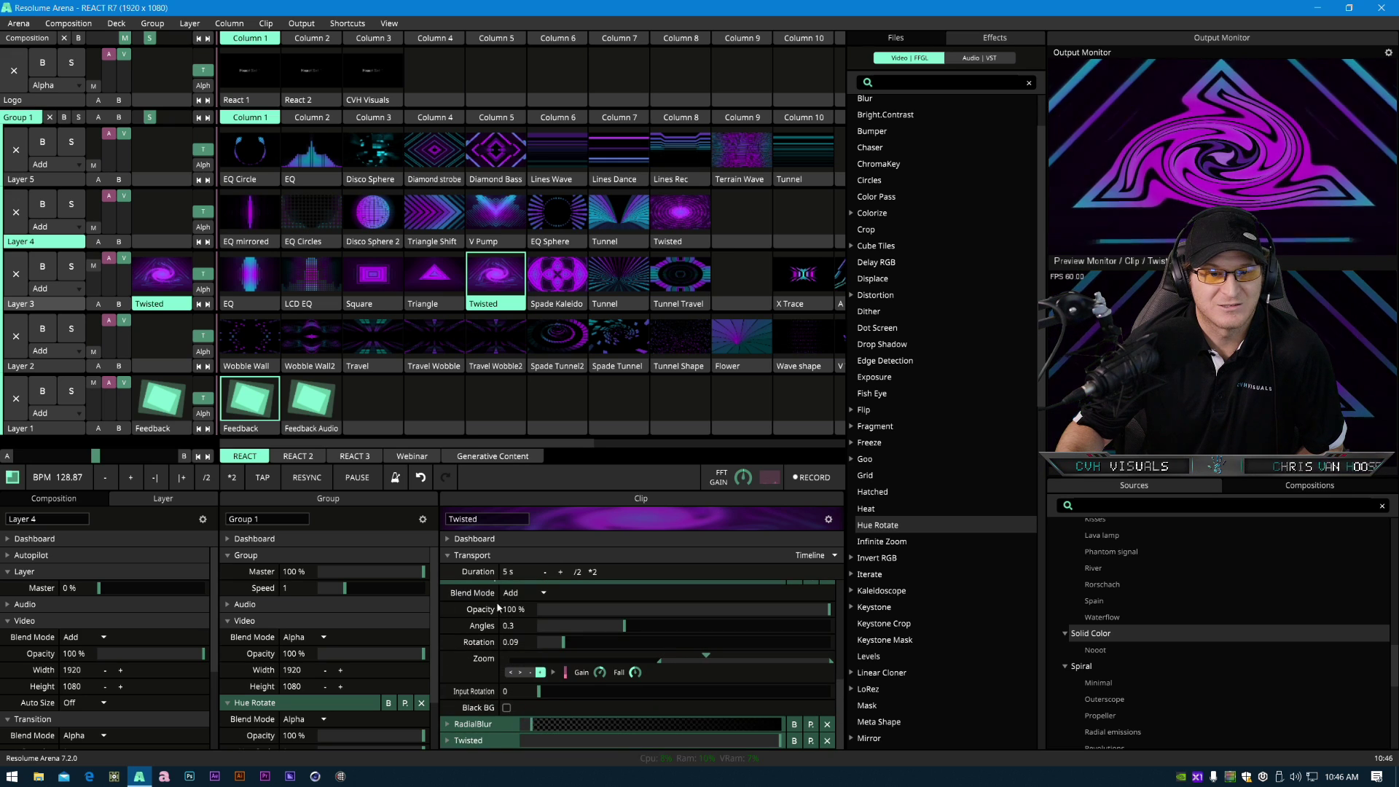
scroll(481, 656, up, 2)
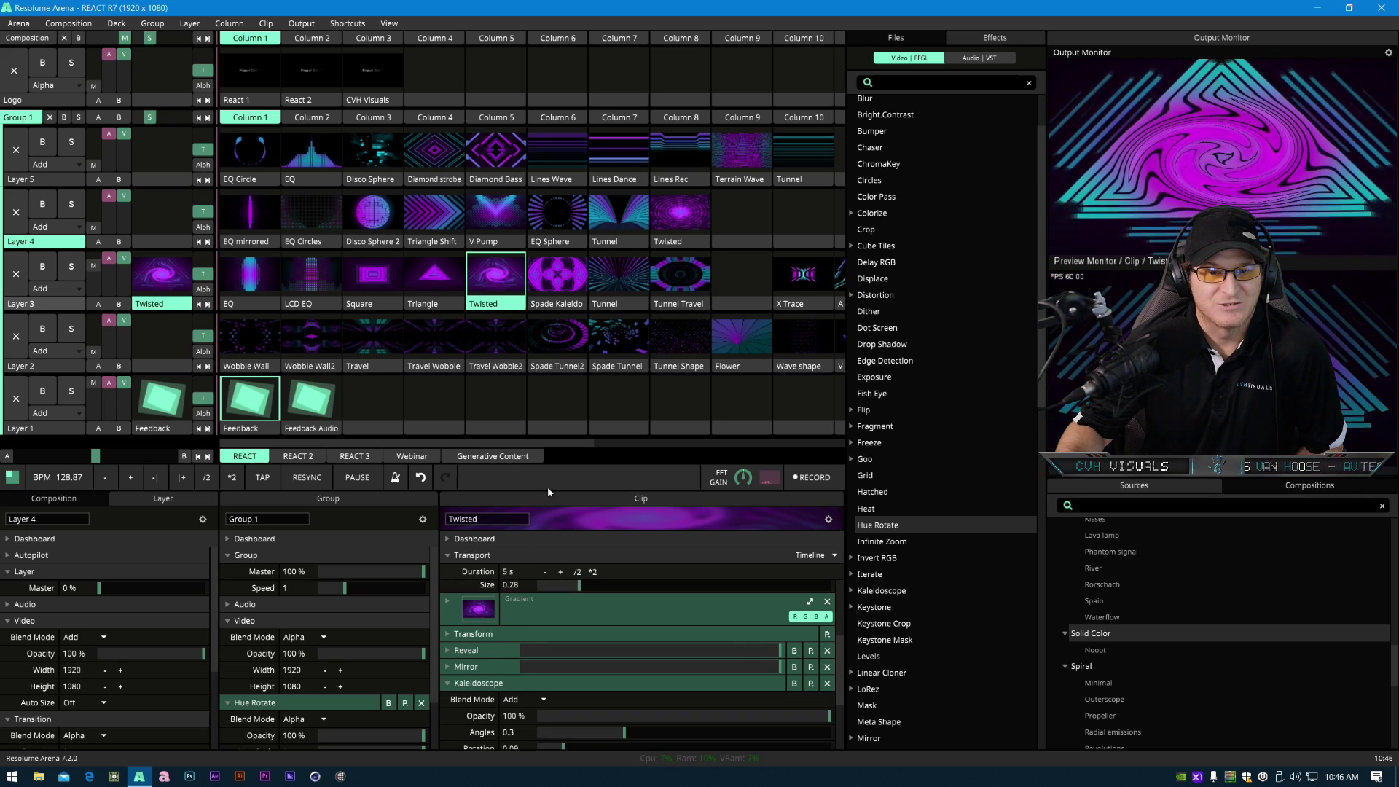
- Switch the Twisted clip's Kaleidoscope zoom animation from audio FFT to BPM Sync
drag(548, 490, 542, 316)
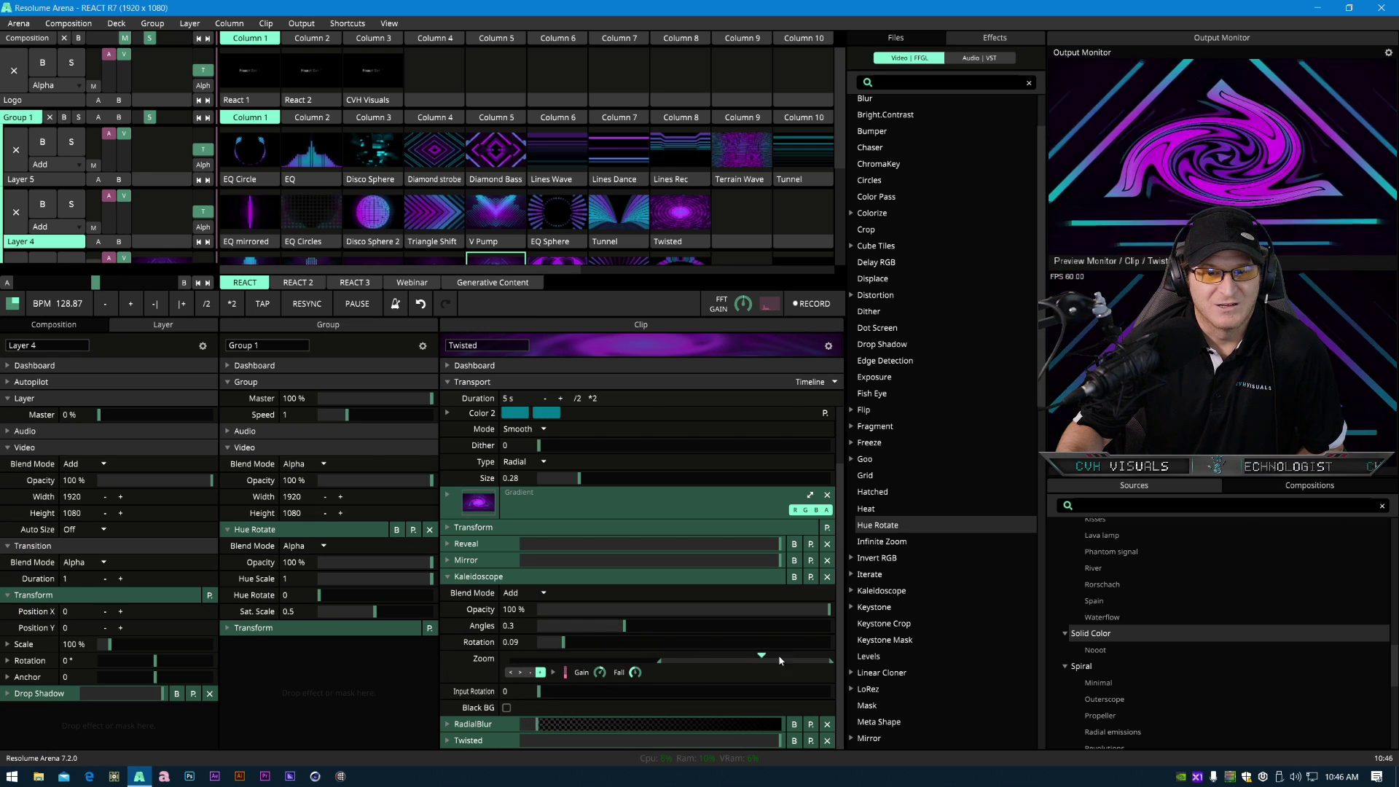
click(552, 671)
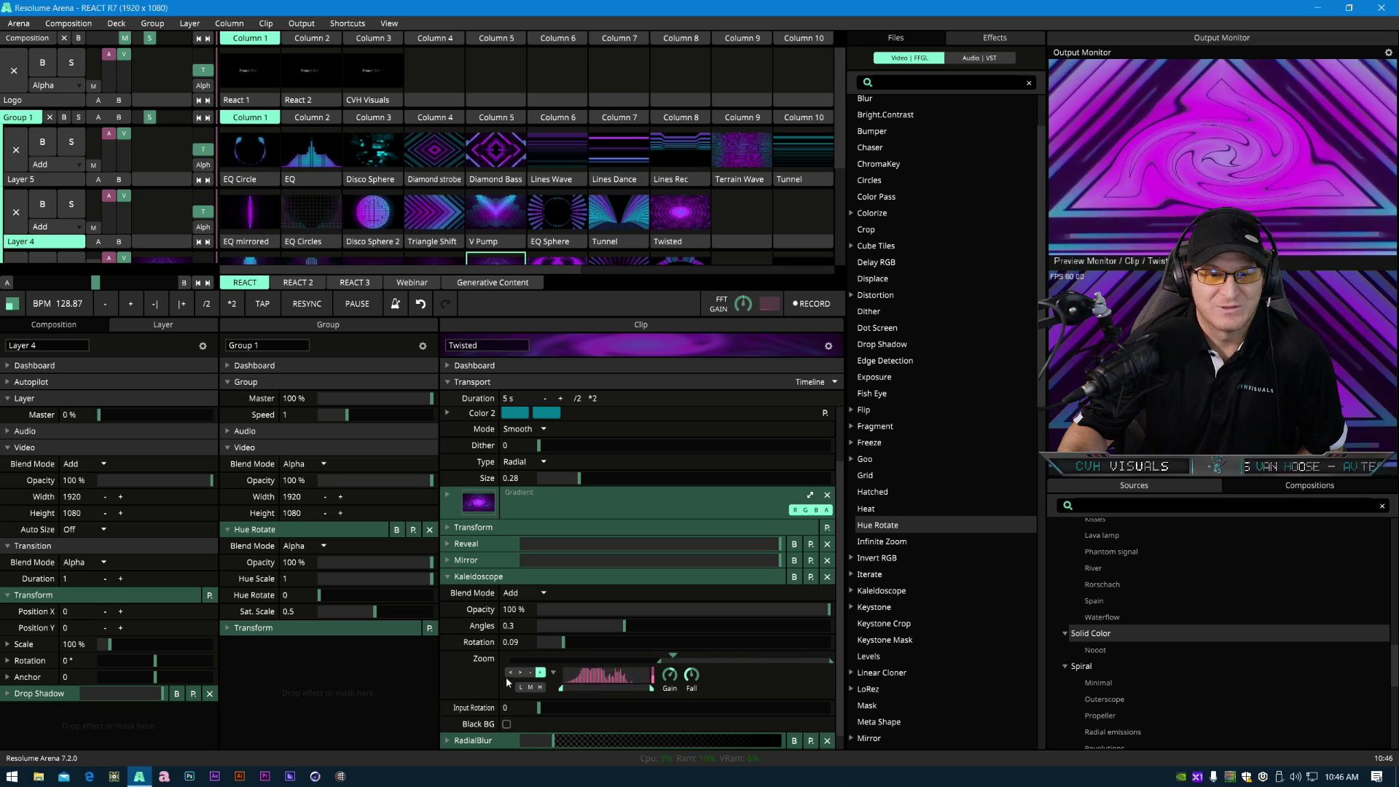
click(447, 660)
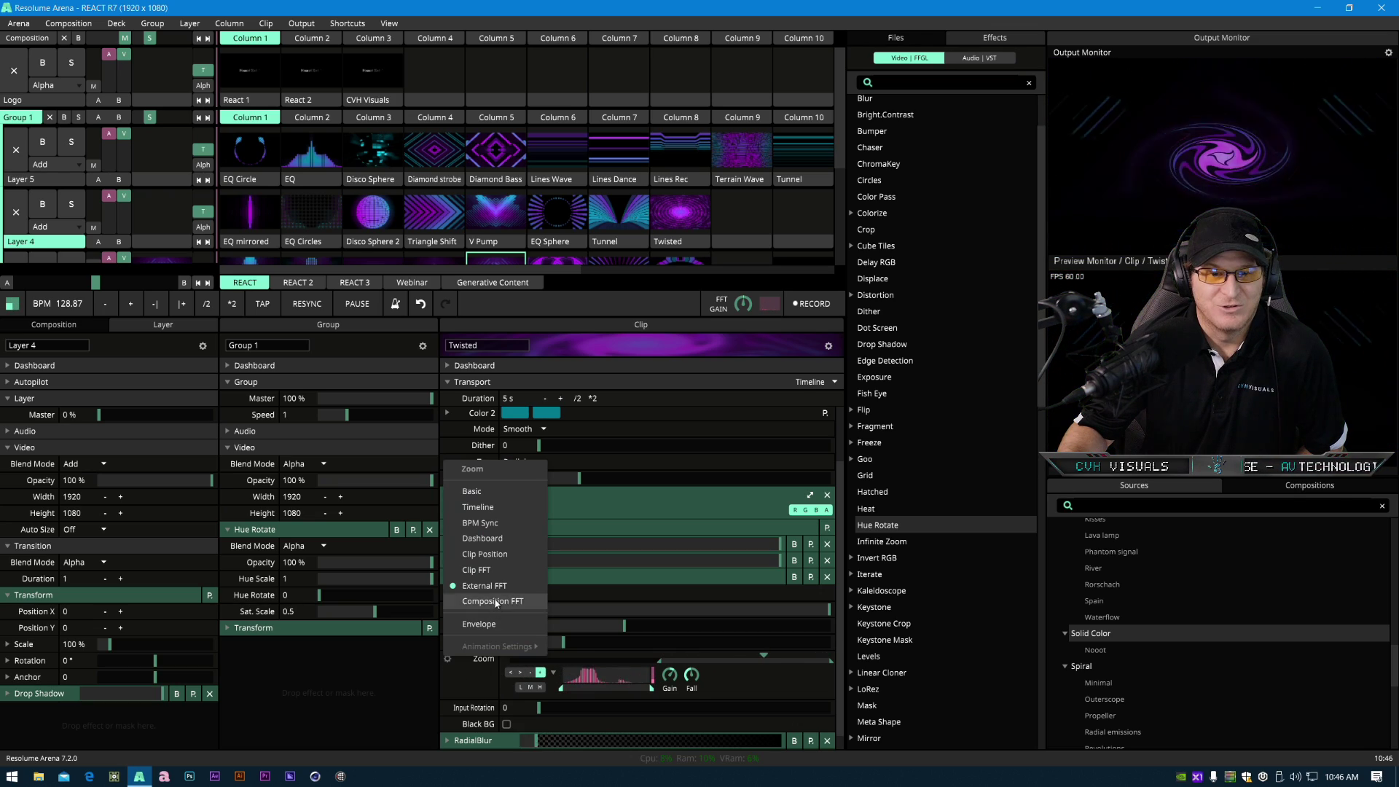
click(488, 522)
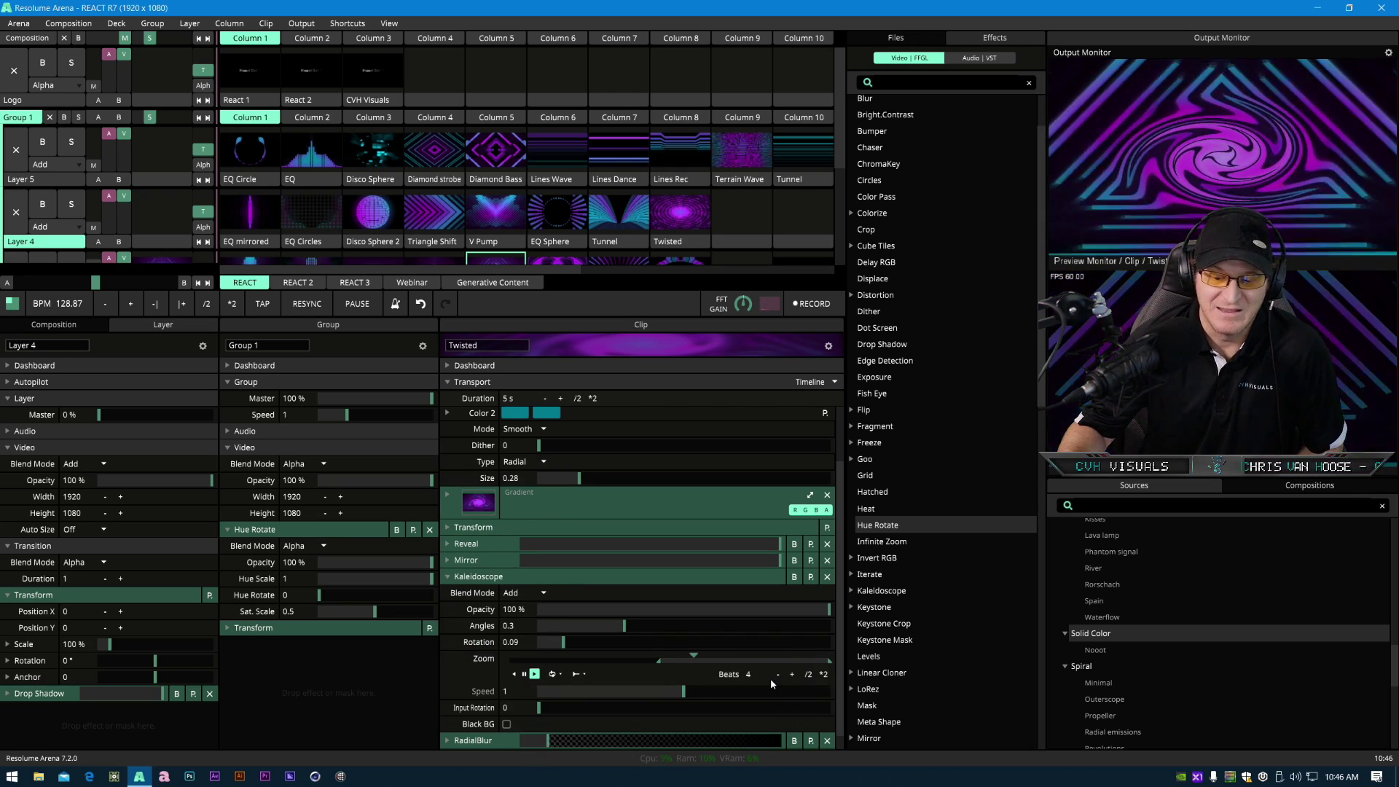
- Tap in a new tempo and resync the BPM
key(space)
key(space)
key(space)
key(space)
key(space)
key(space)
key(space)
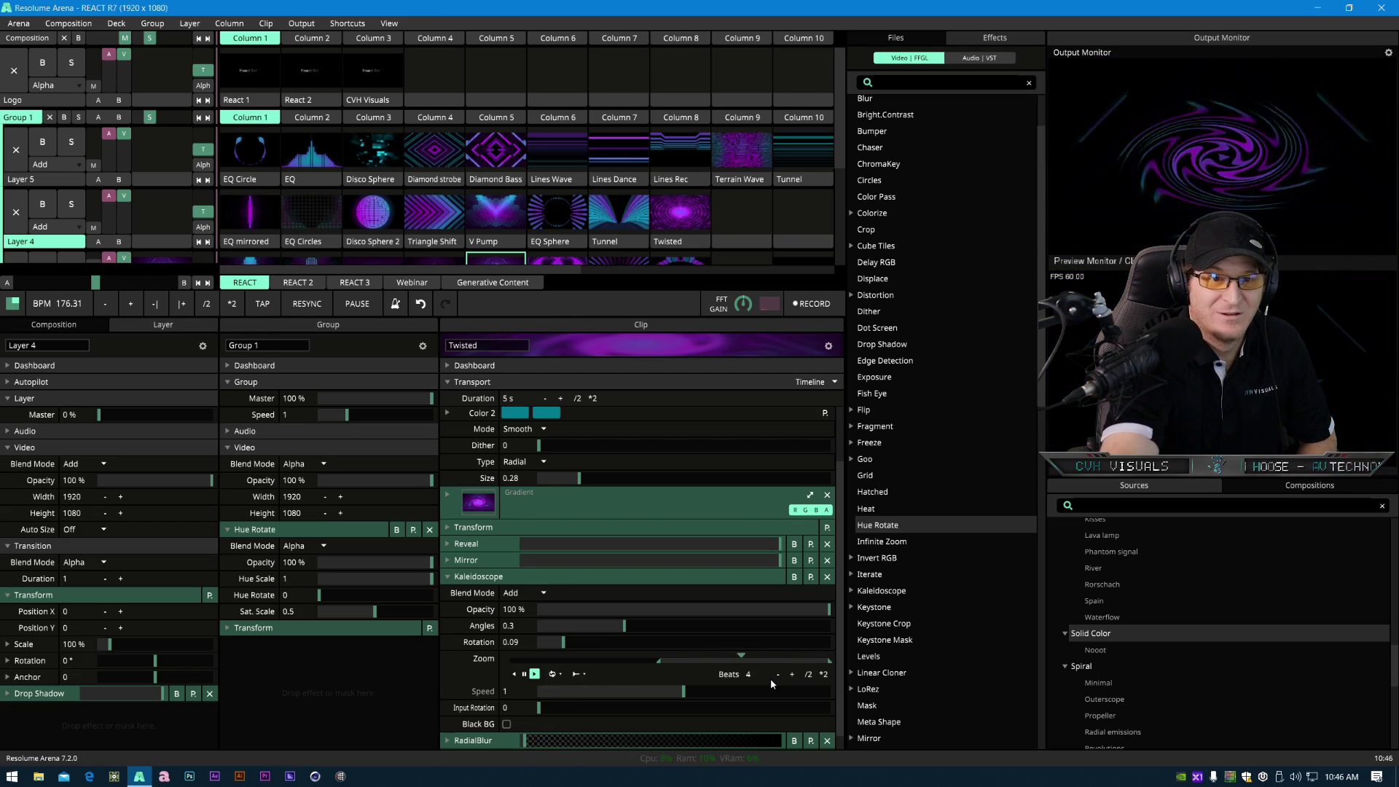
key(space)
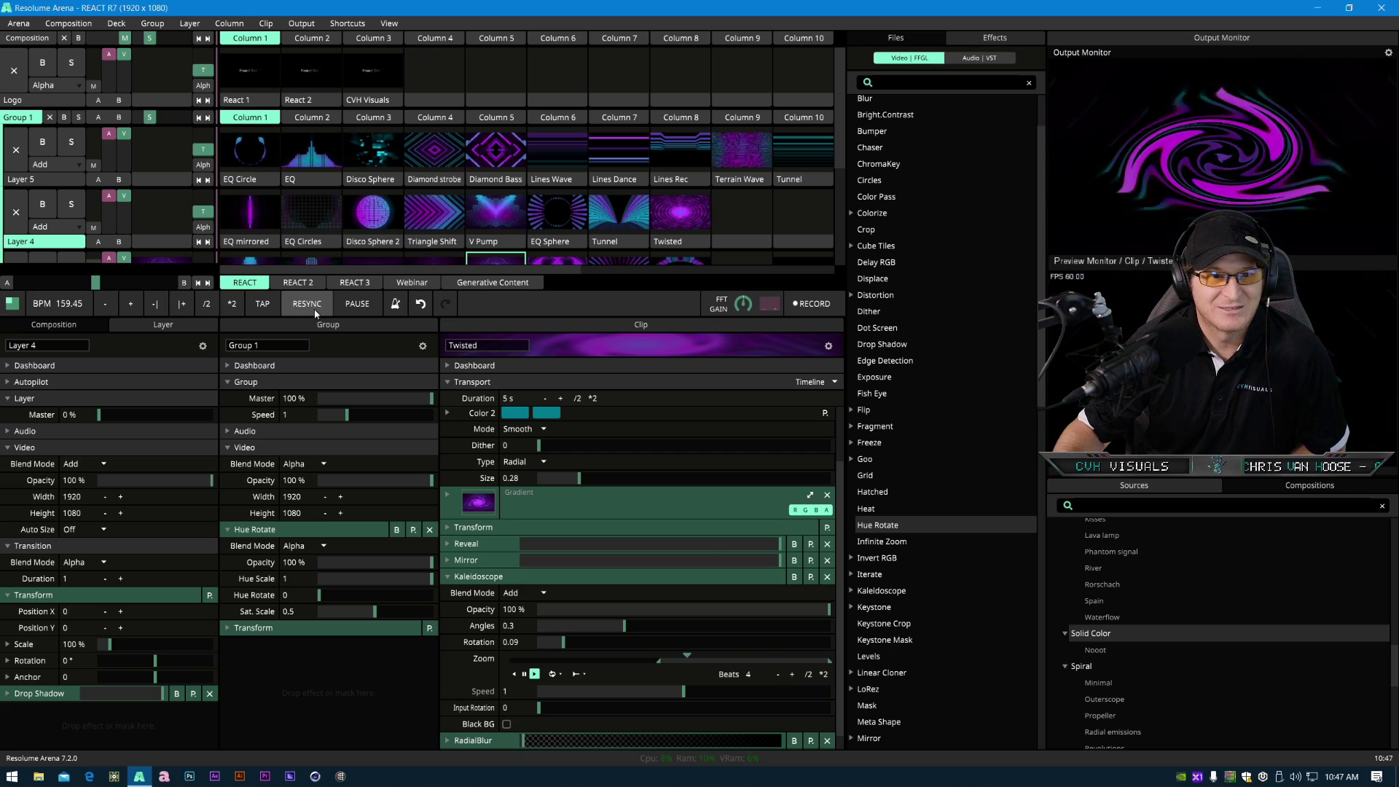
click(263, 306)
click(262, 306)
click(262, 308)
click(261, 310)
click(261, 309)
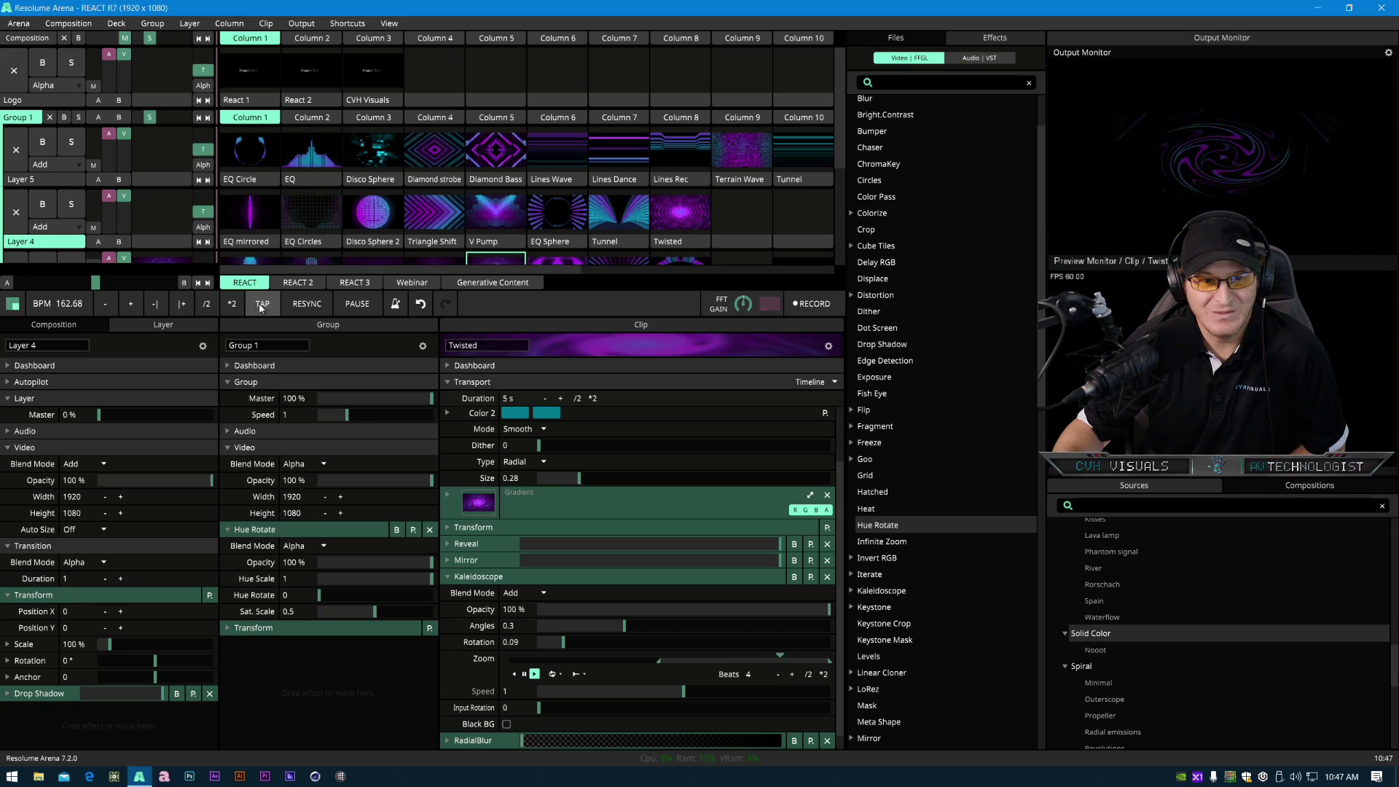
click(261, 309)
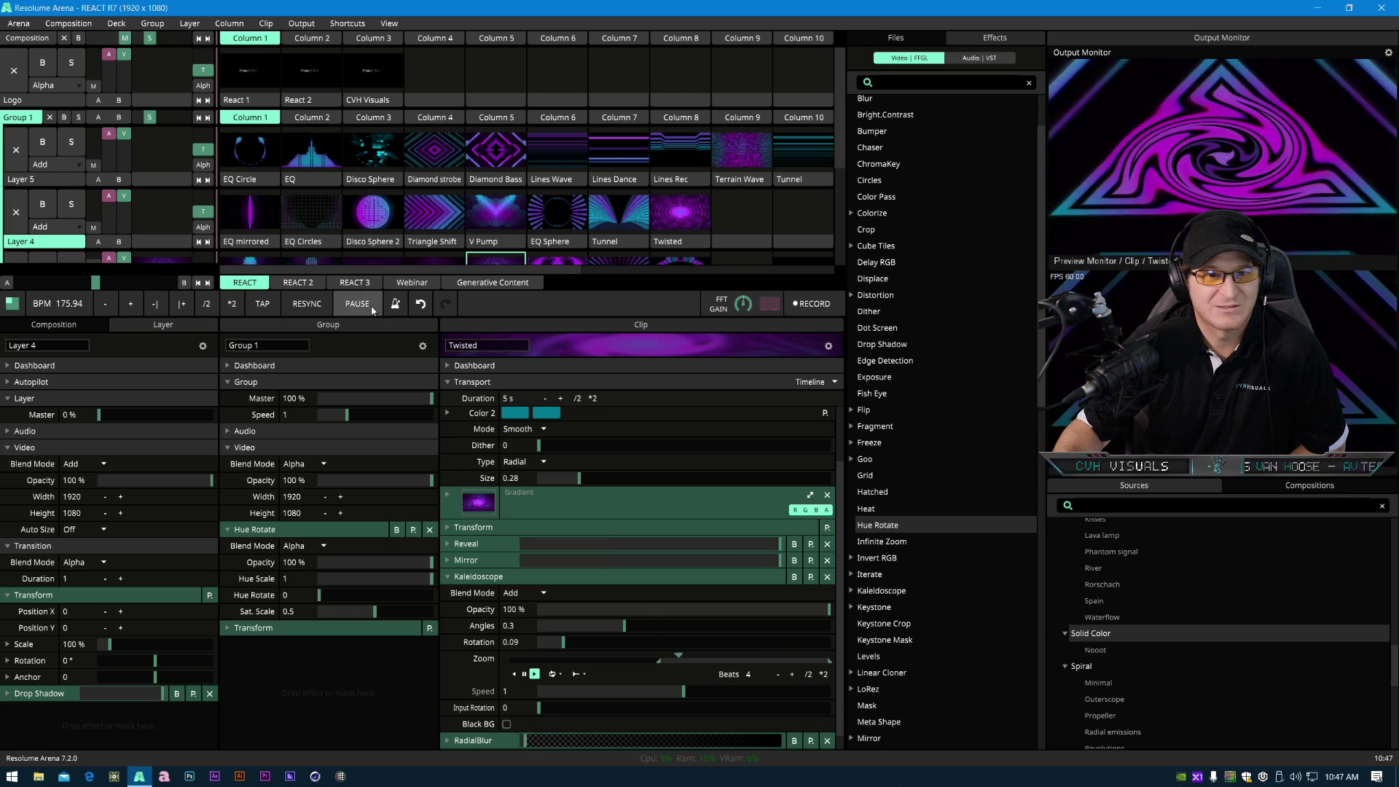
click(319, 308)
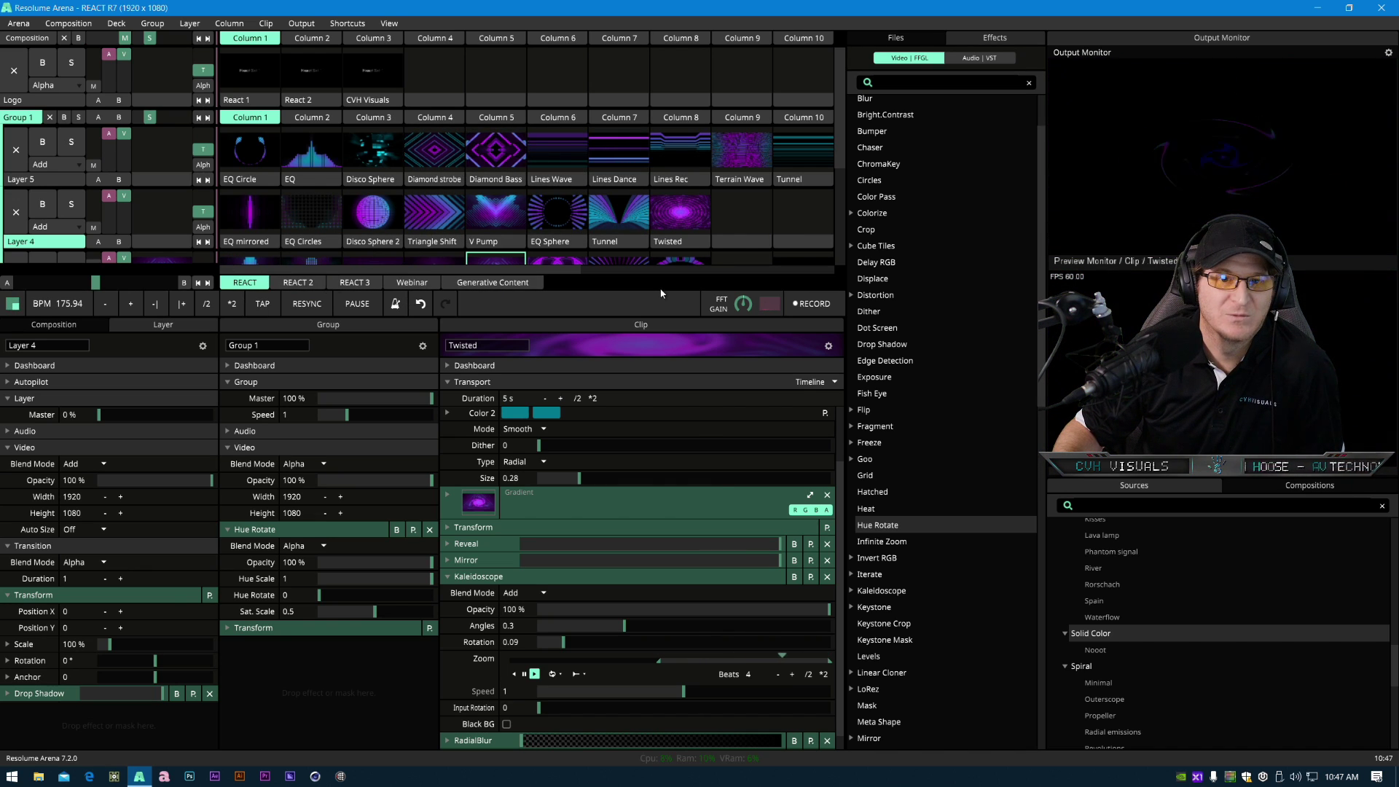
- Return to the Generative Content deck, select the EQ clip in Layer 5, and clear Layer 3
drag(658, 291, 597, 421)
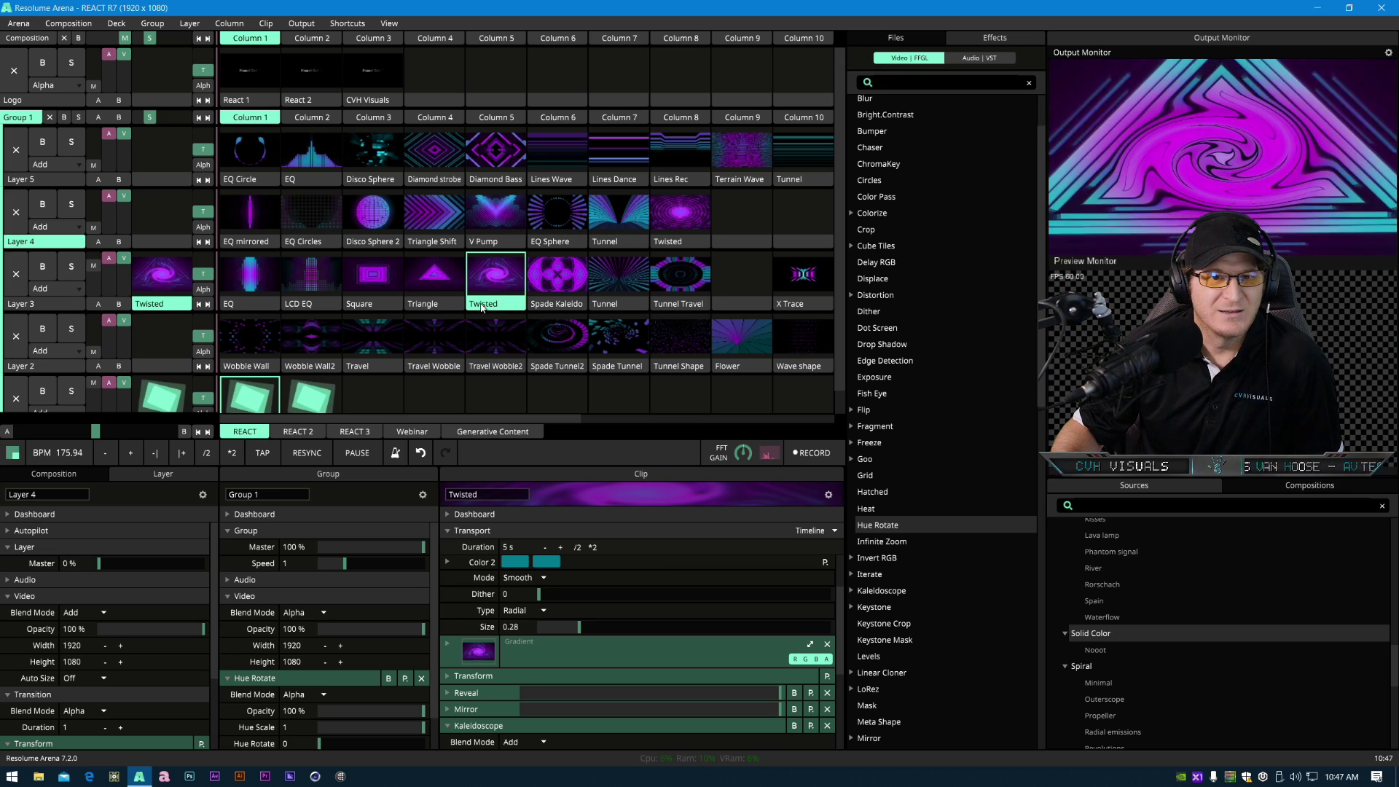
click(493, 434)
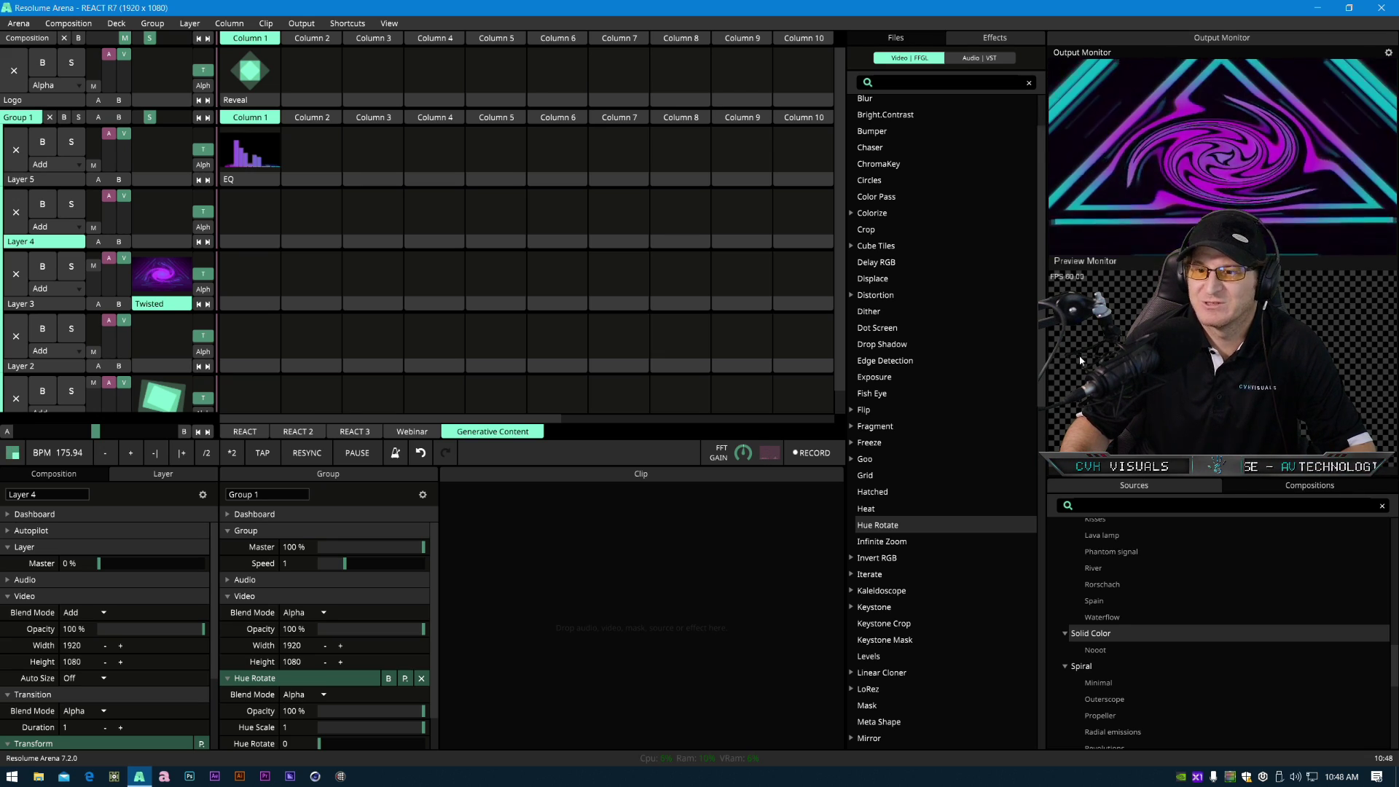
click(265, 182)
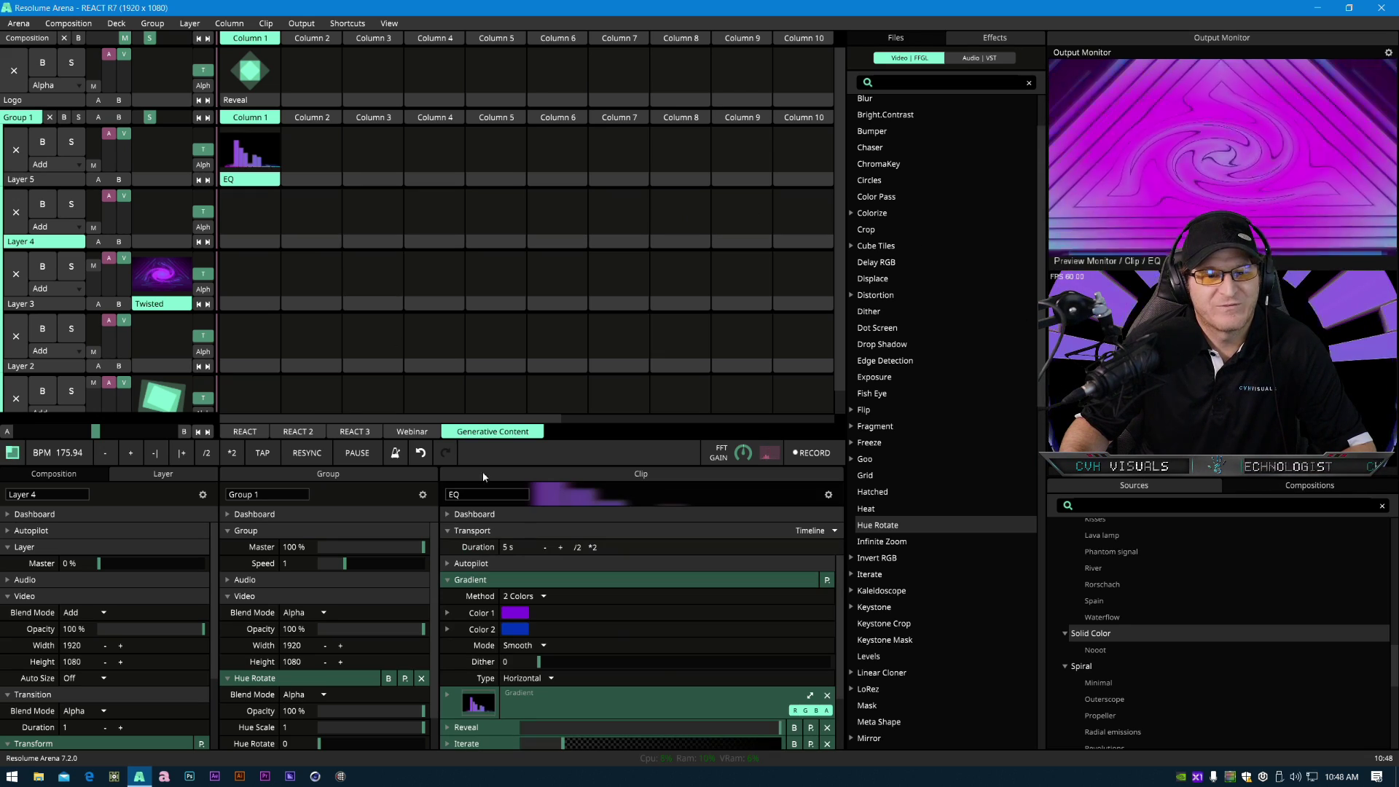
scroll(608, 649, down, 3)
scroll(606, 673, up, 3)
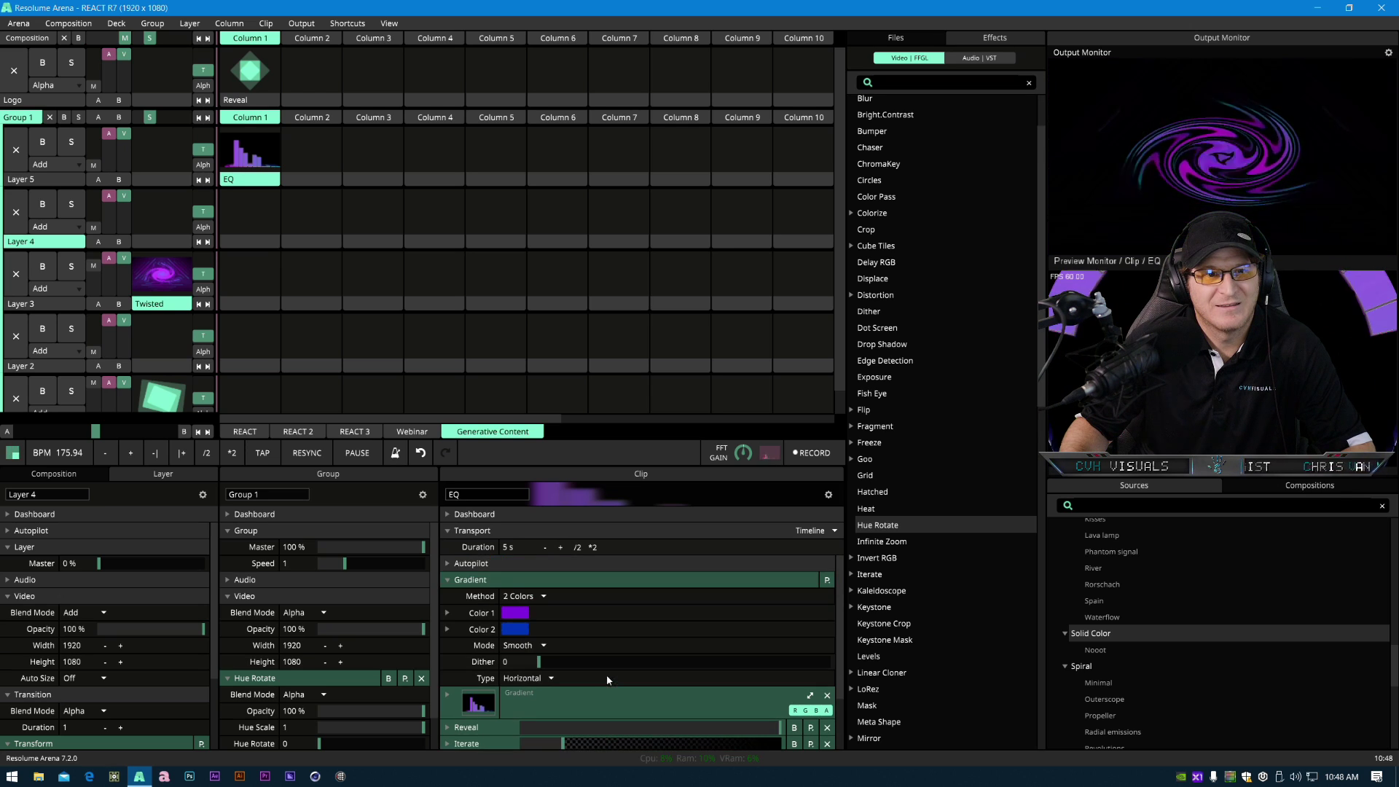
click(20, 275)
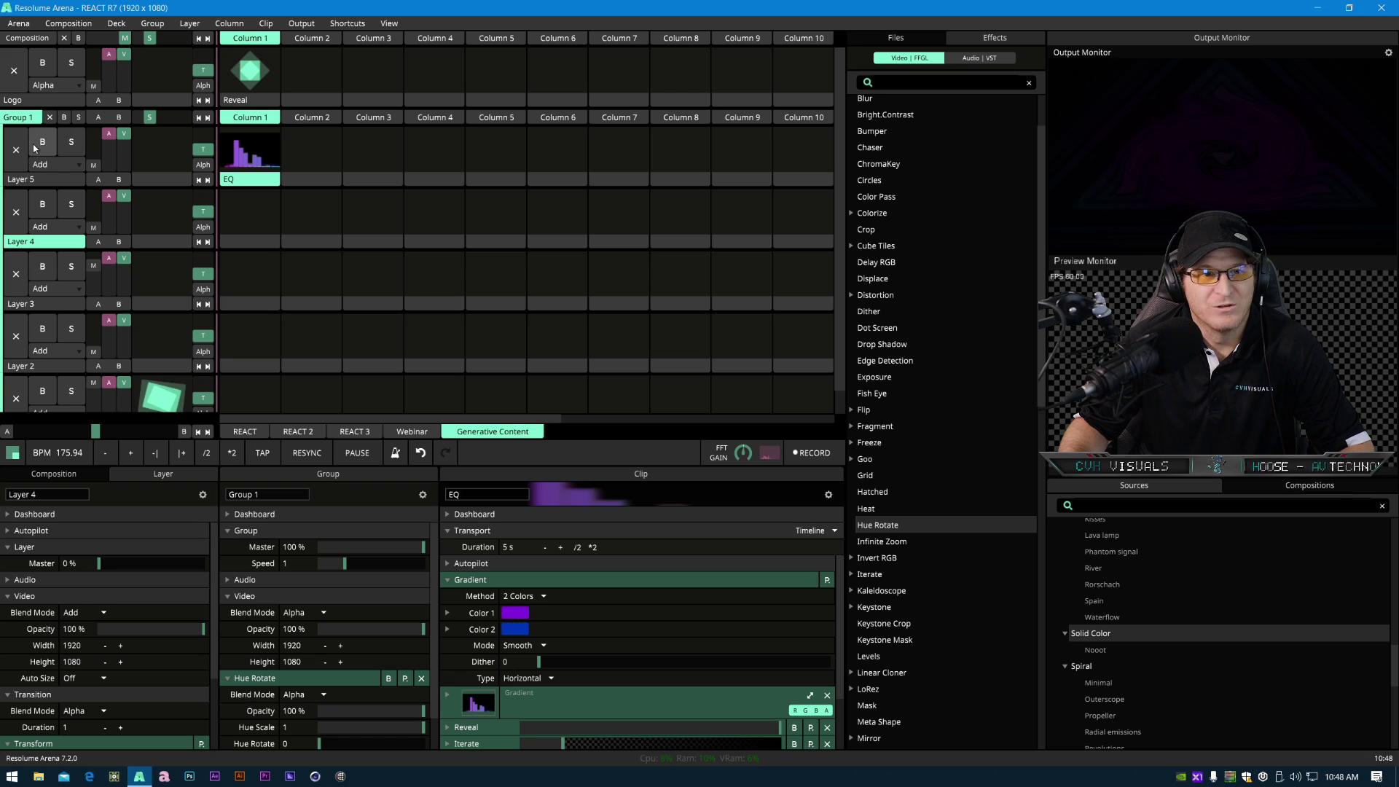
- Play the EQ clip and duplicate it into column 2 of Layer 5, selecting the copy
click(253, 156)
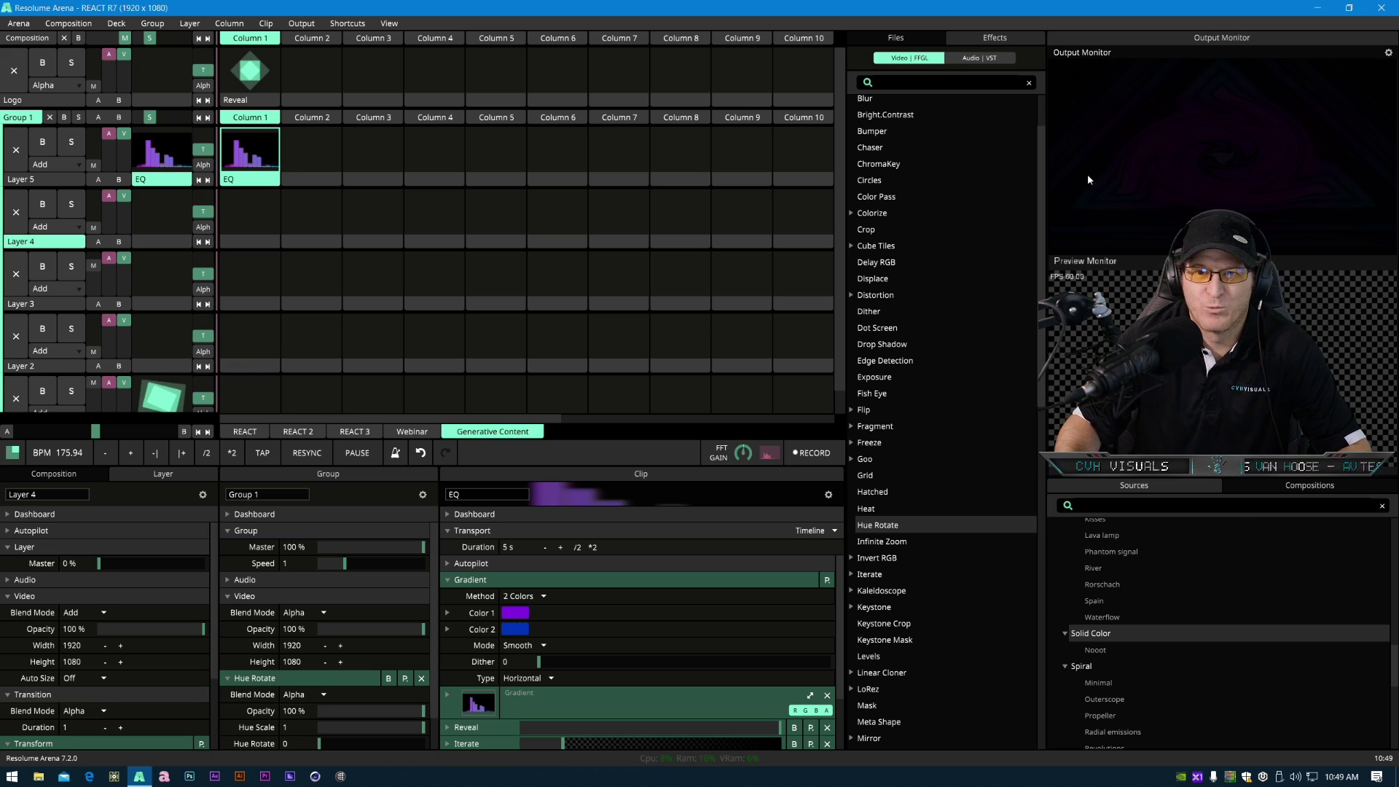
click(264, 182)
drag(264, 182, 326, 184)
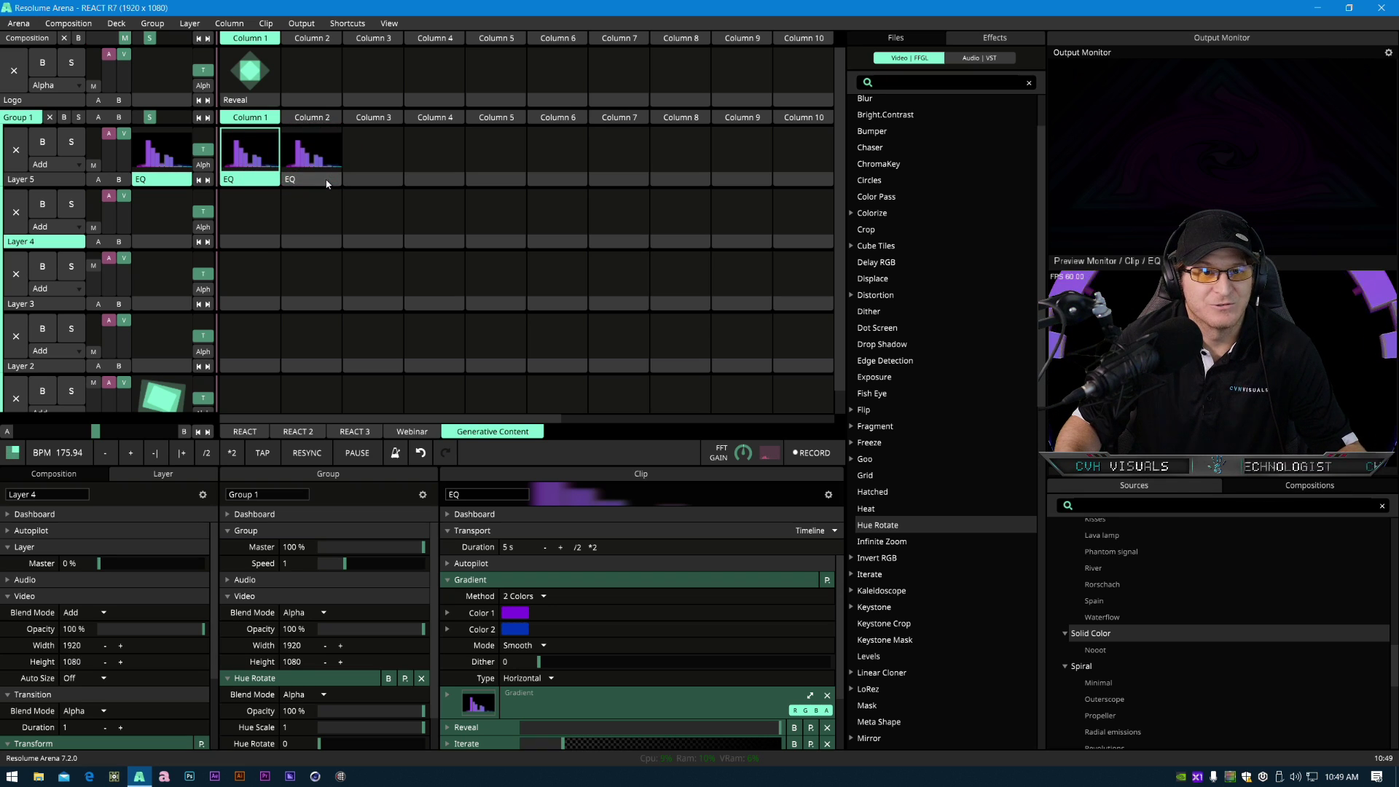
click(327, 183)
- Delete the copied EQ clip's Iterate, Edge Detection, Mirror, PolarKaleido and Reveal effects
scroll(732, 679, down, 3)
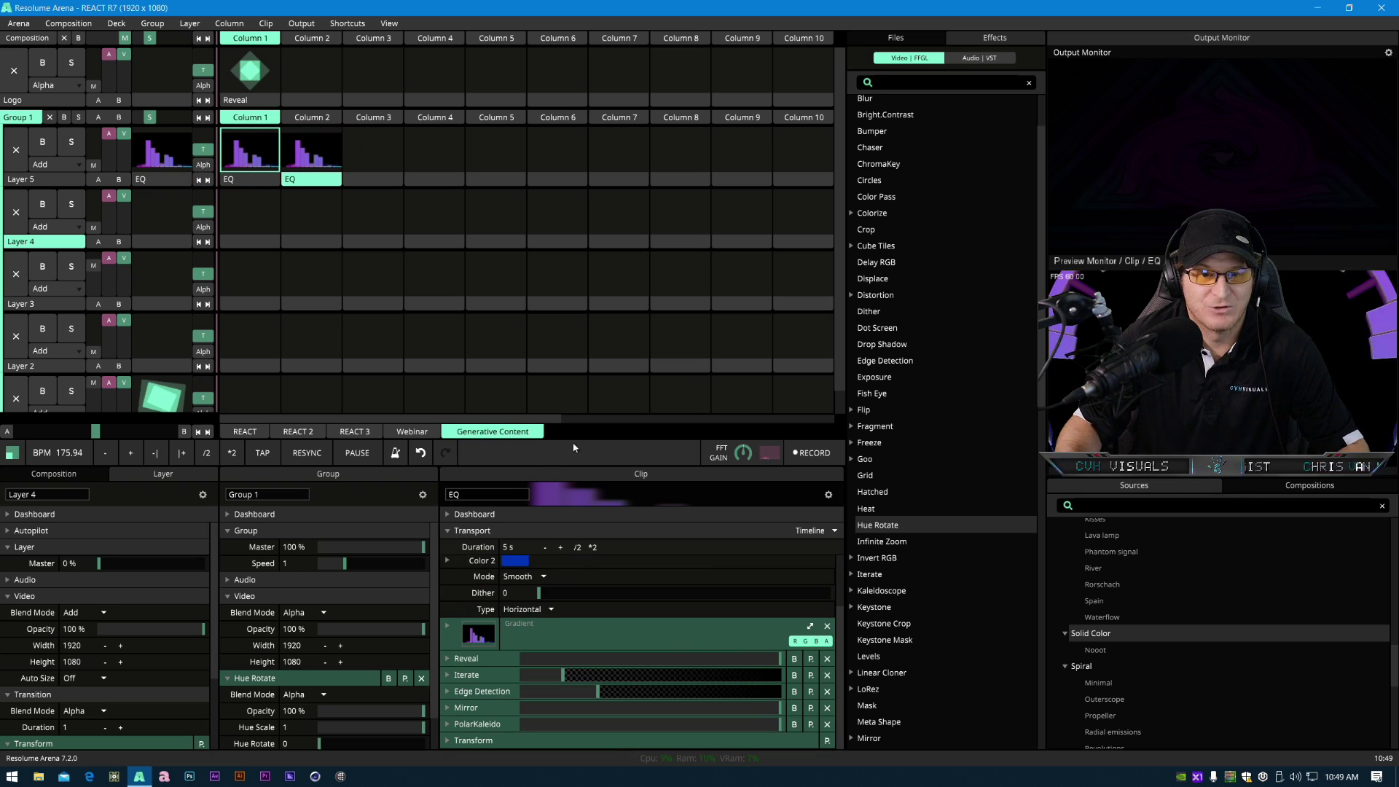
drag(573, 446, 573, 279)
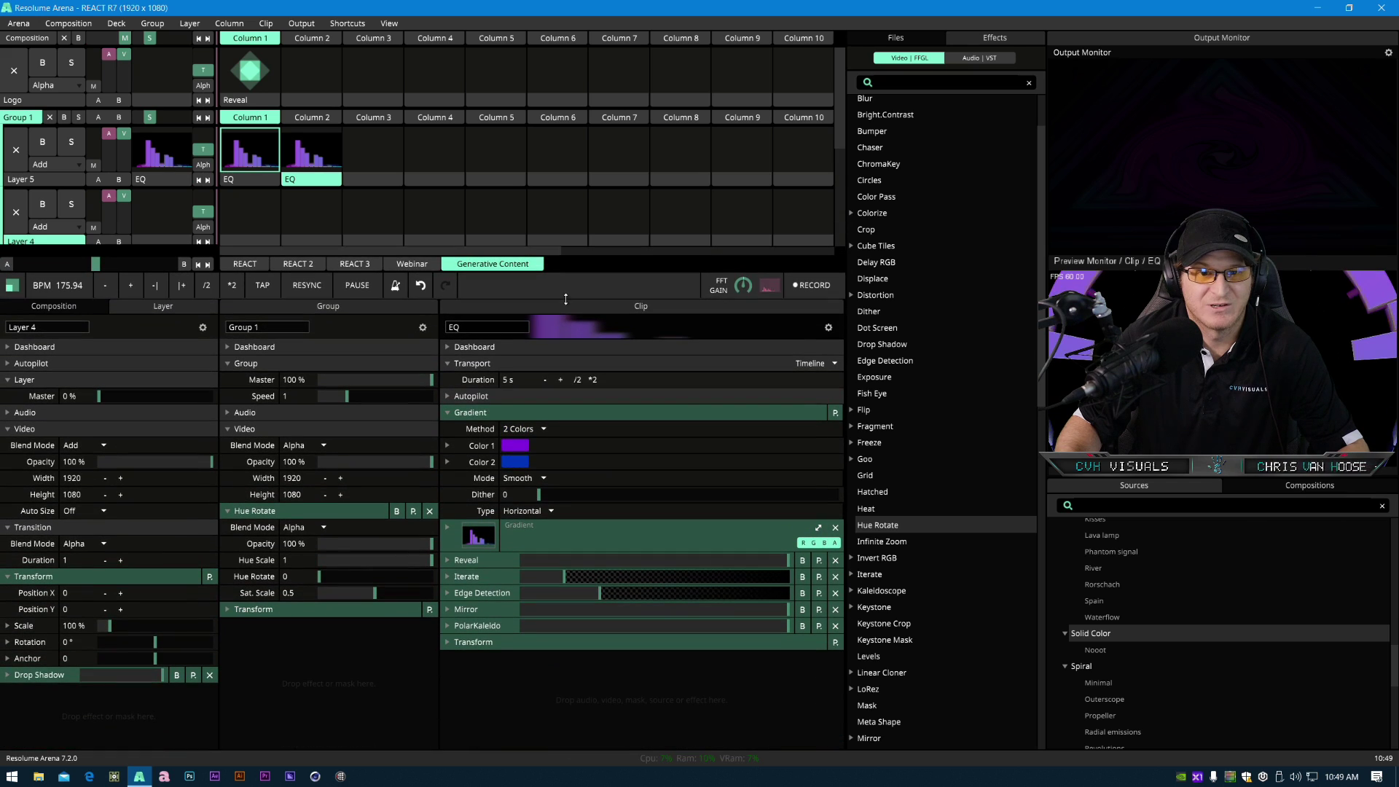
click(836, 577)
click(836, 577)
click(835, 577)
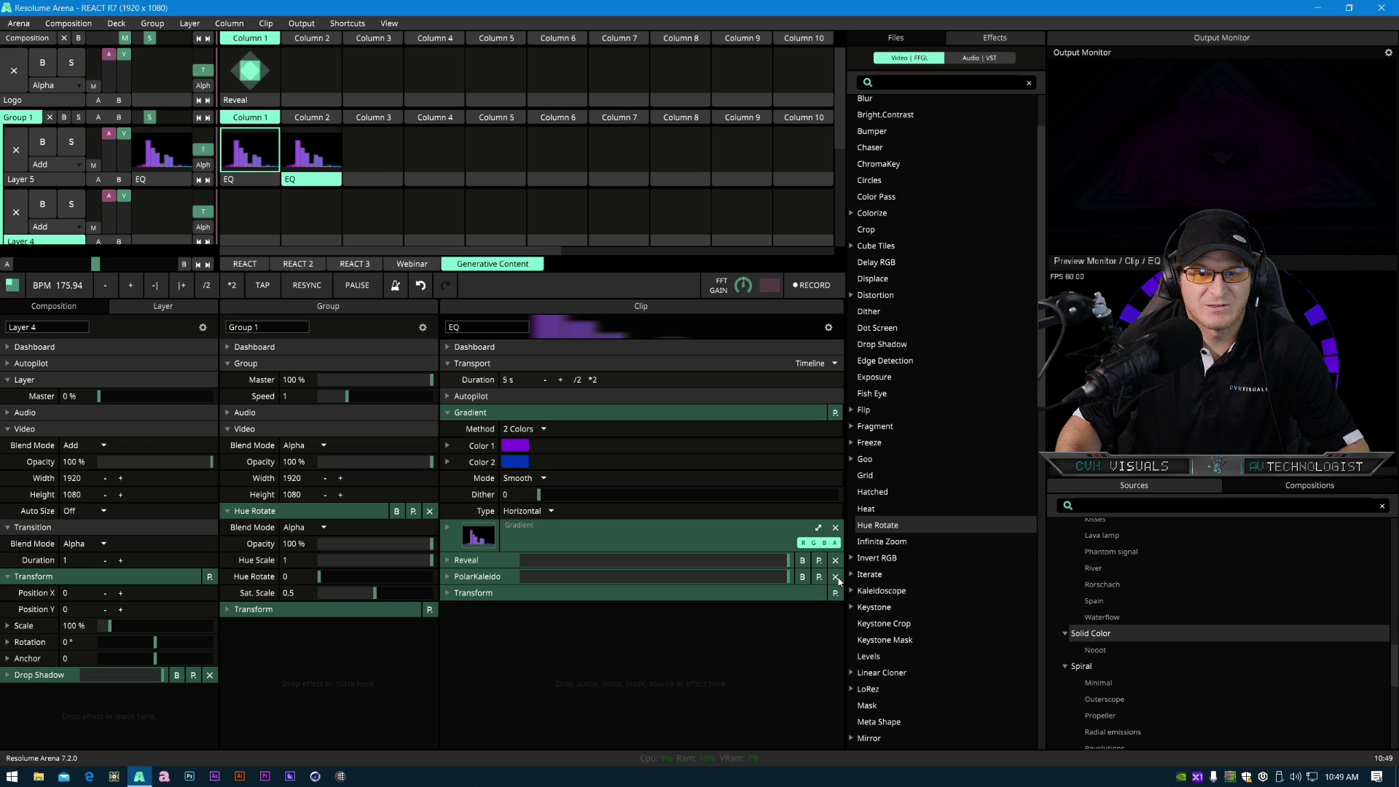
click(835, 577)
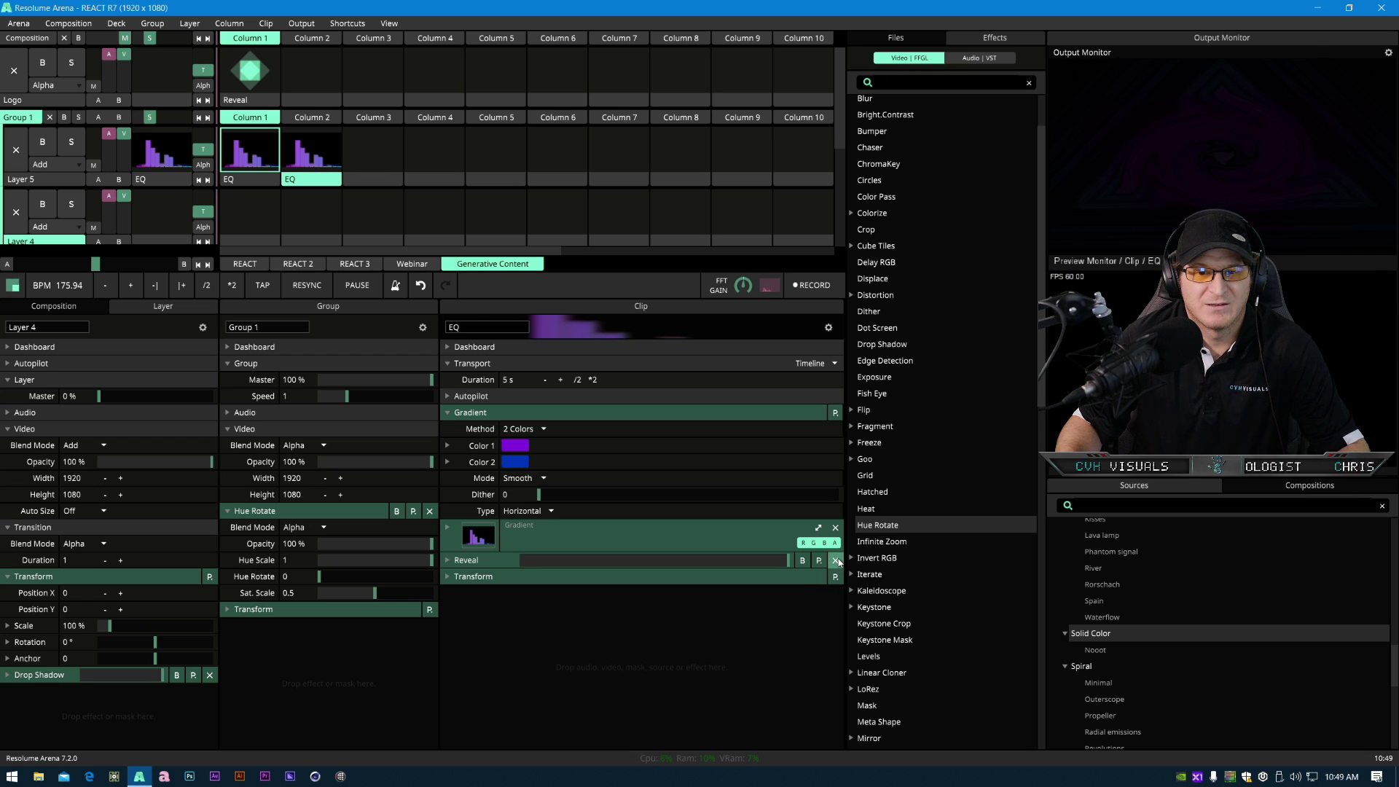
click(835, 561)
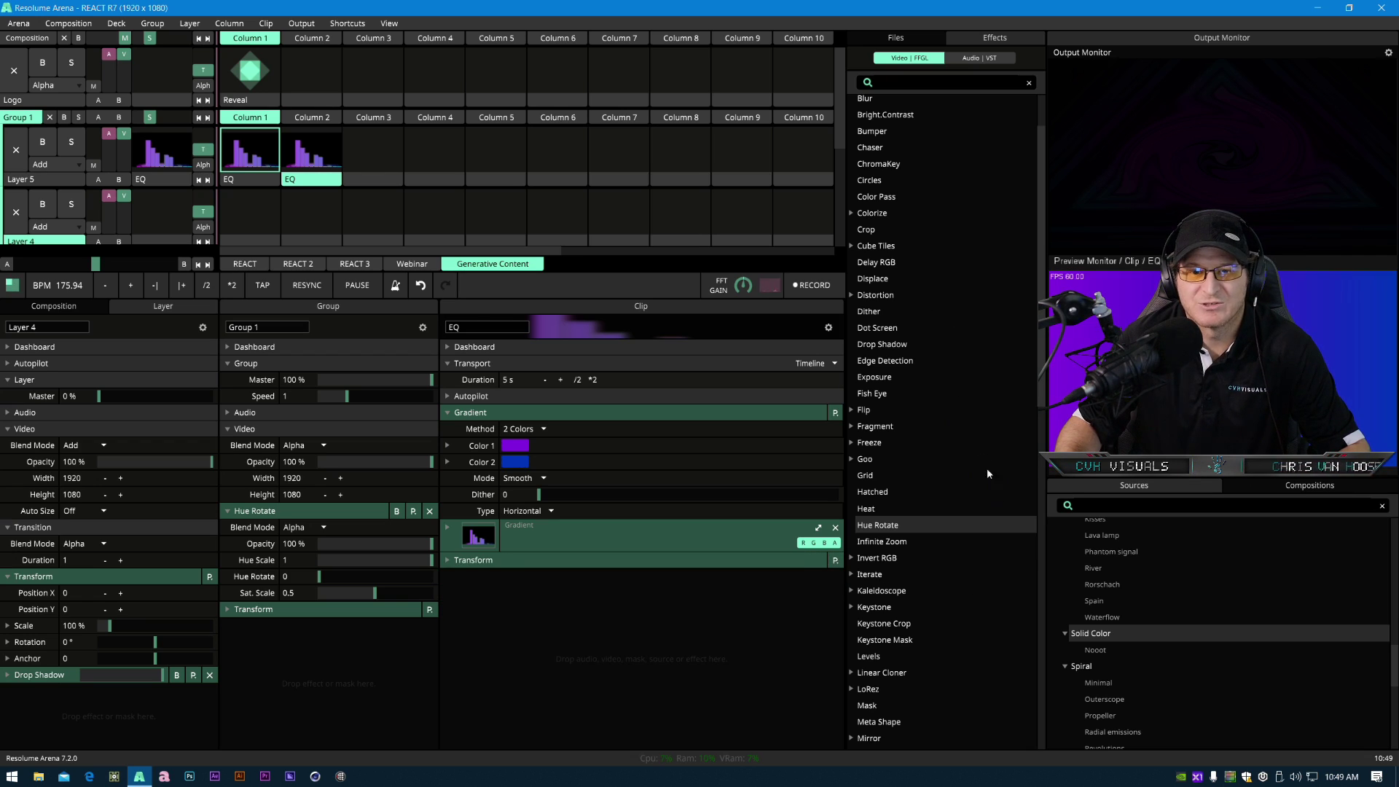
- Add a Reveal effect to the copied EQ clip and place it below Transform
scroll(921, 562, down, 9)
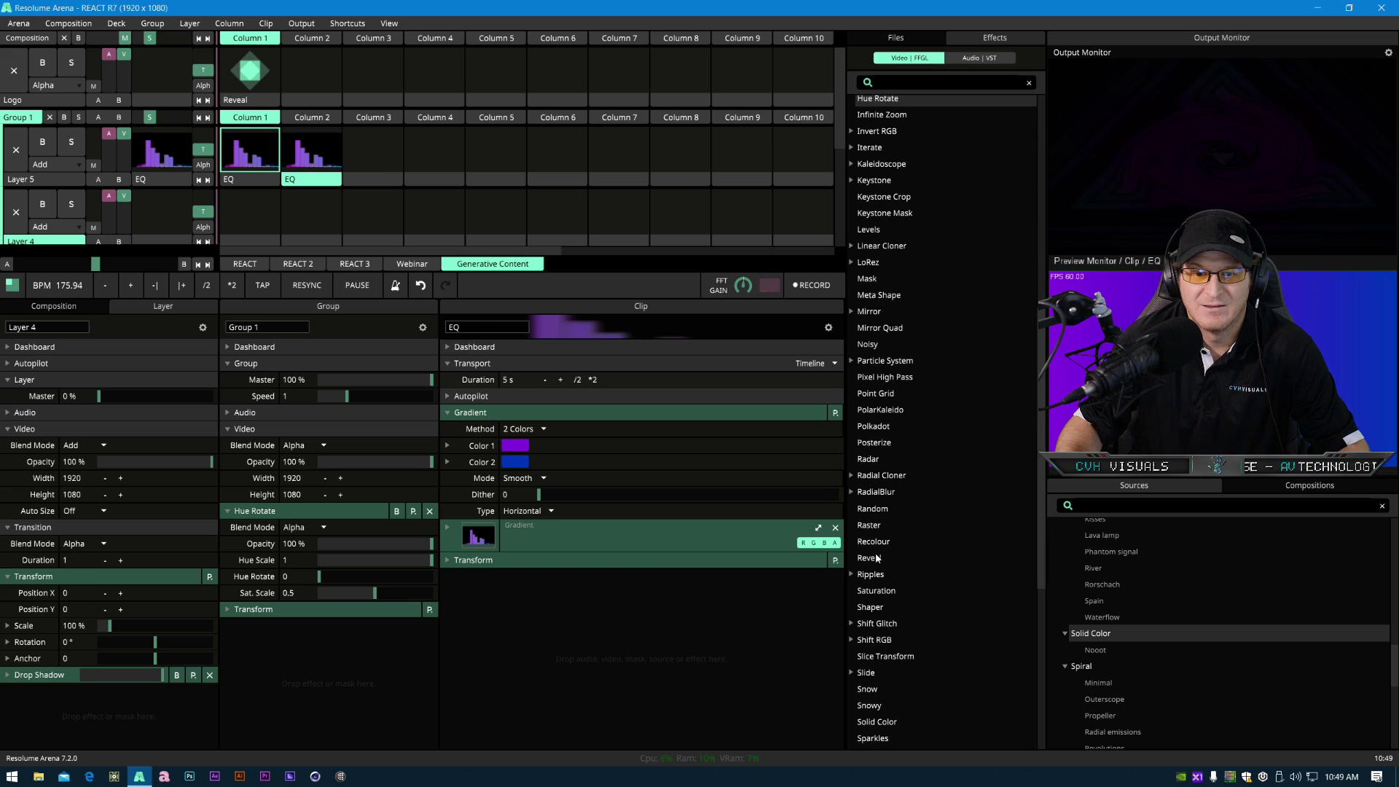
drag(875, 560, 893, 567)
click(312, 146)
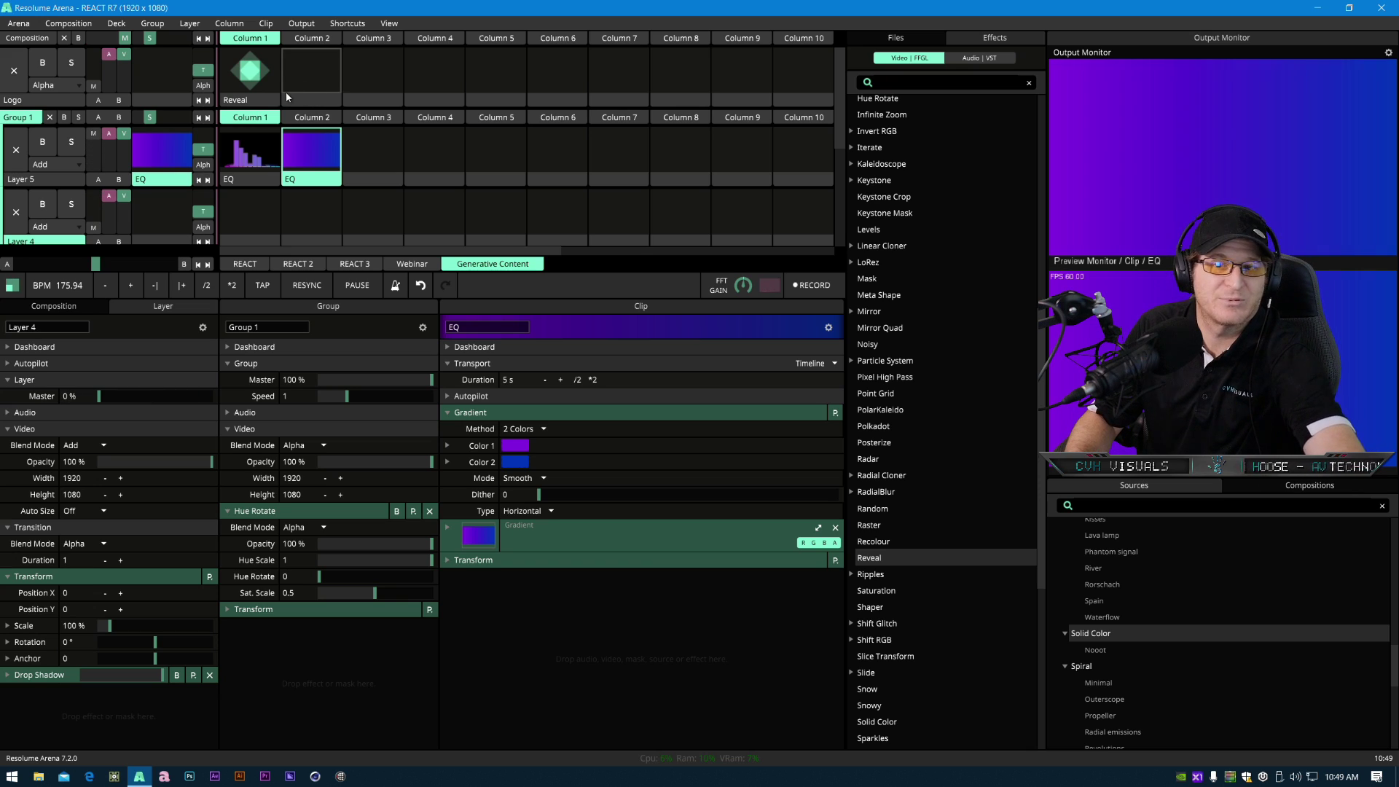
click(1218, 350)
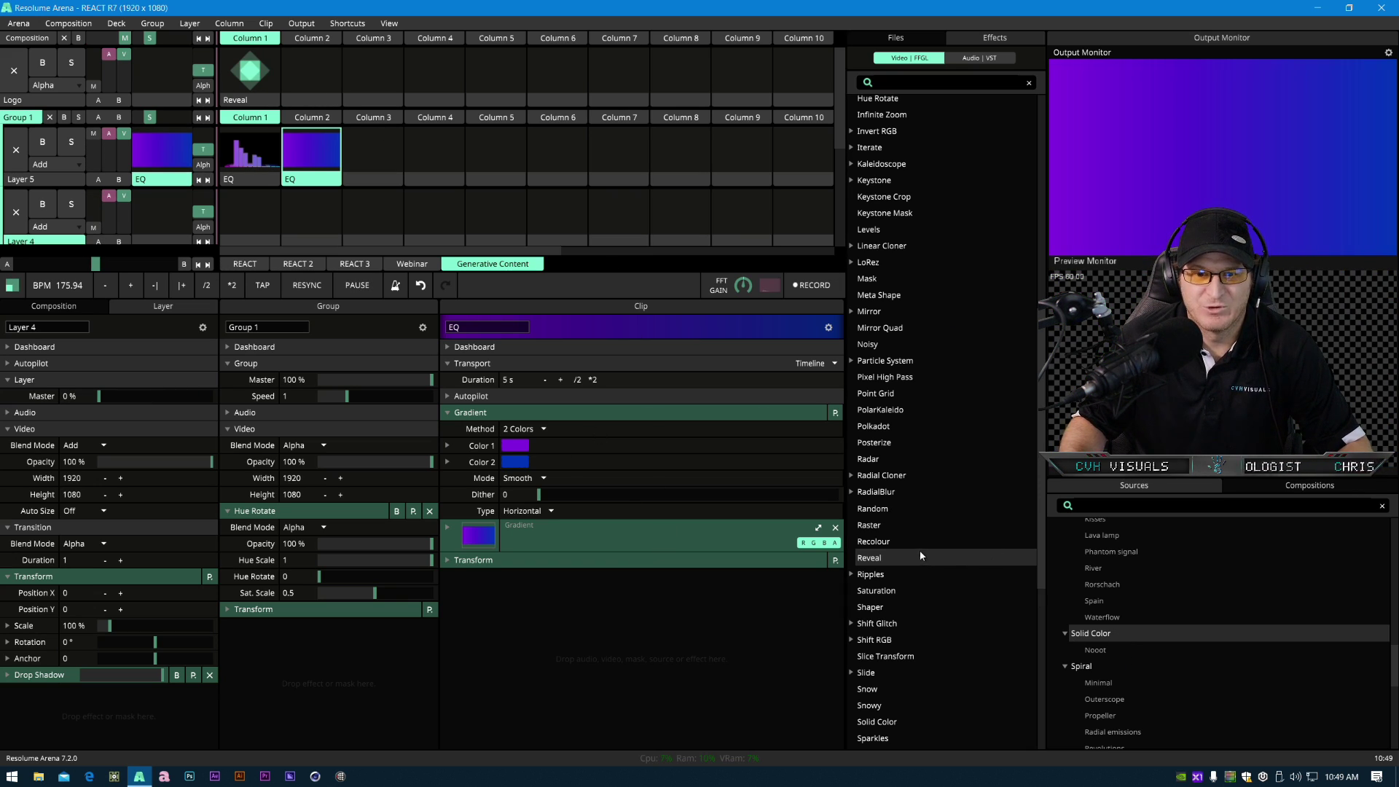
drag(906, 556, 305, 144)
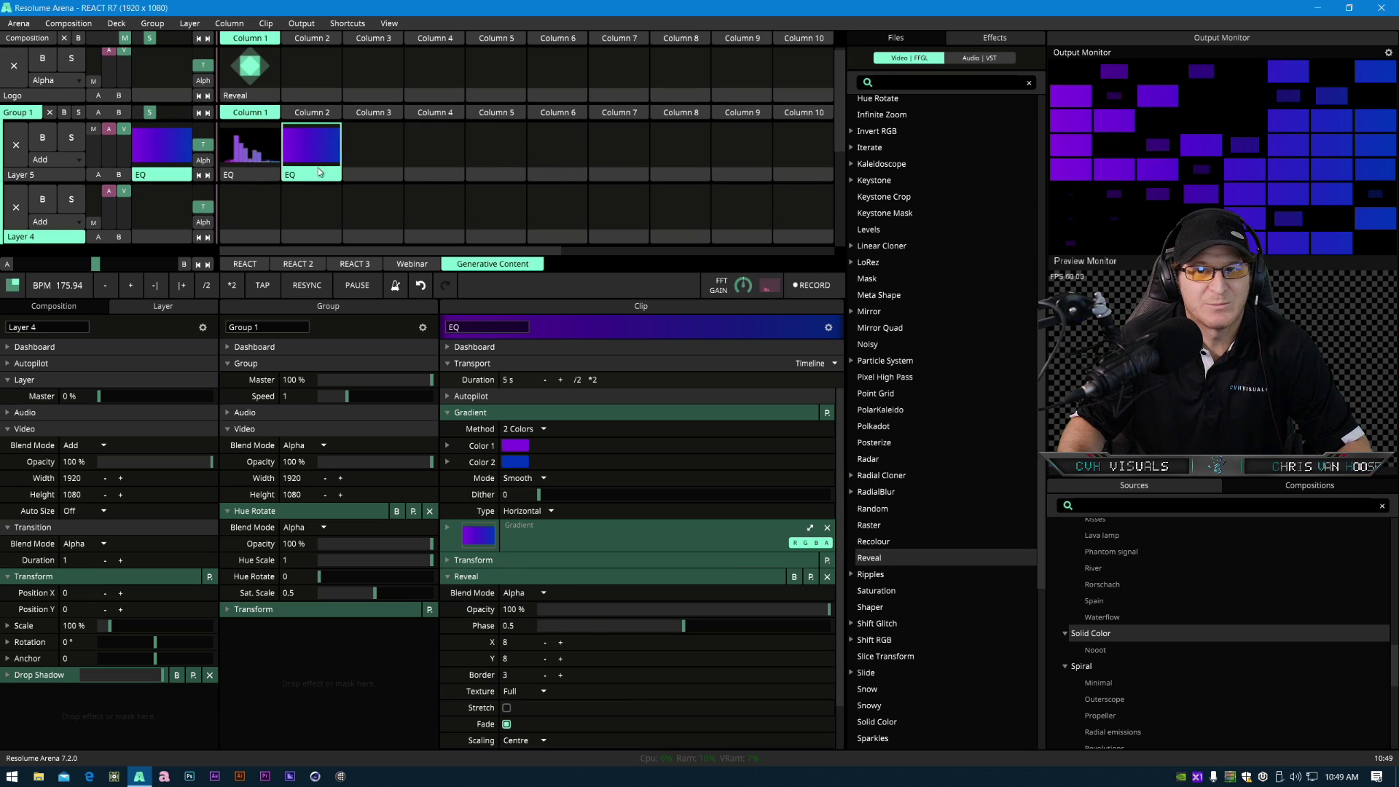
mouse_move(504, 569)
mouse_down()
mouse_move(490, 578)
mouse_move(505, 551)
mouse_move(483, 567)
mouse_up()
click(480, 562)
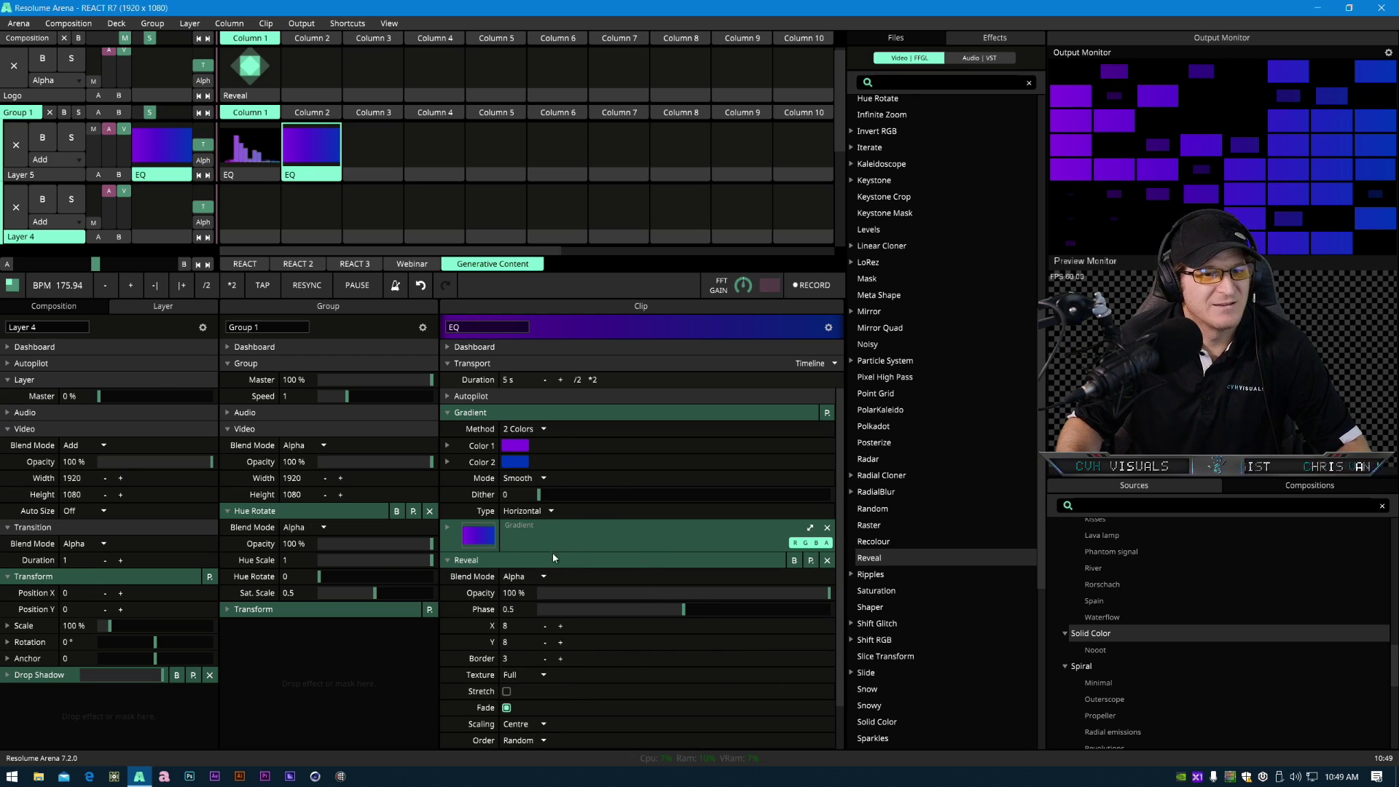
click(493, 563)
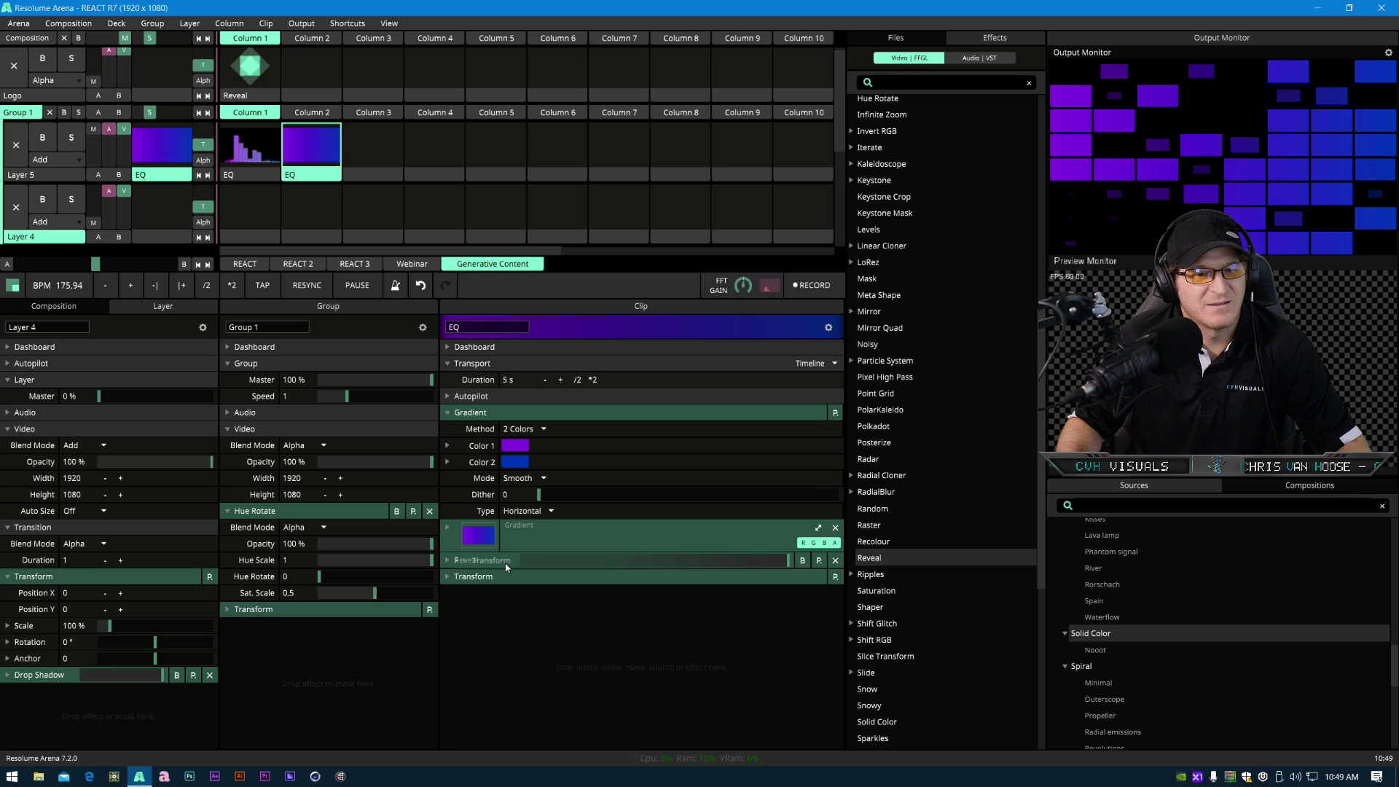
drag(495, 562, 494, 565)
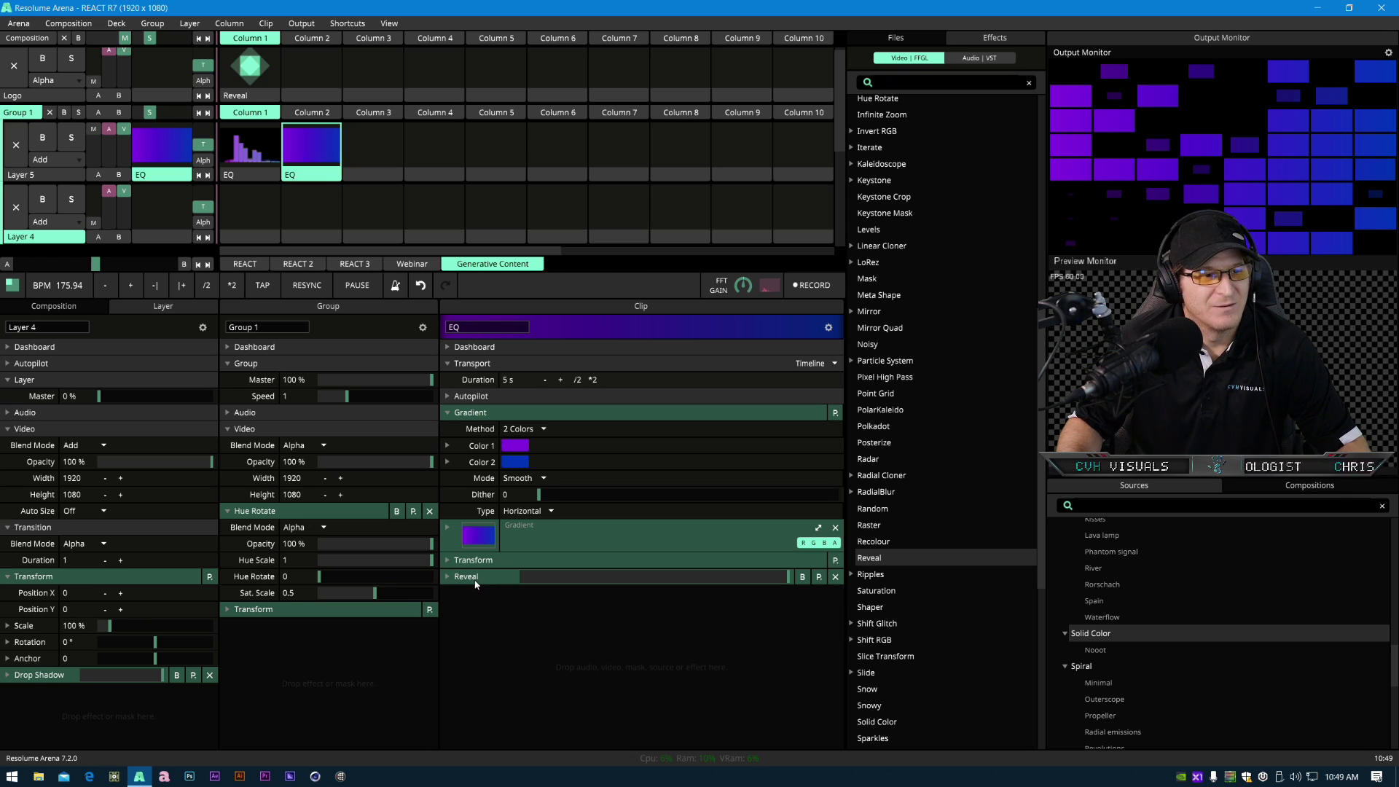
- Set the Reveal effect's Phase to 0.95, Y to 1 and X to 36
click(474, 581)
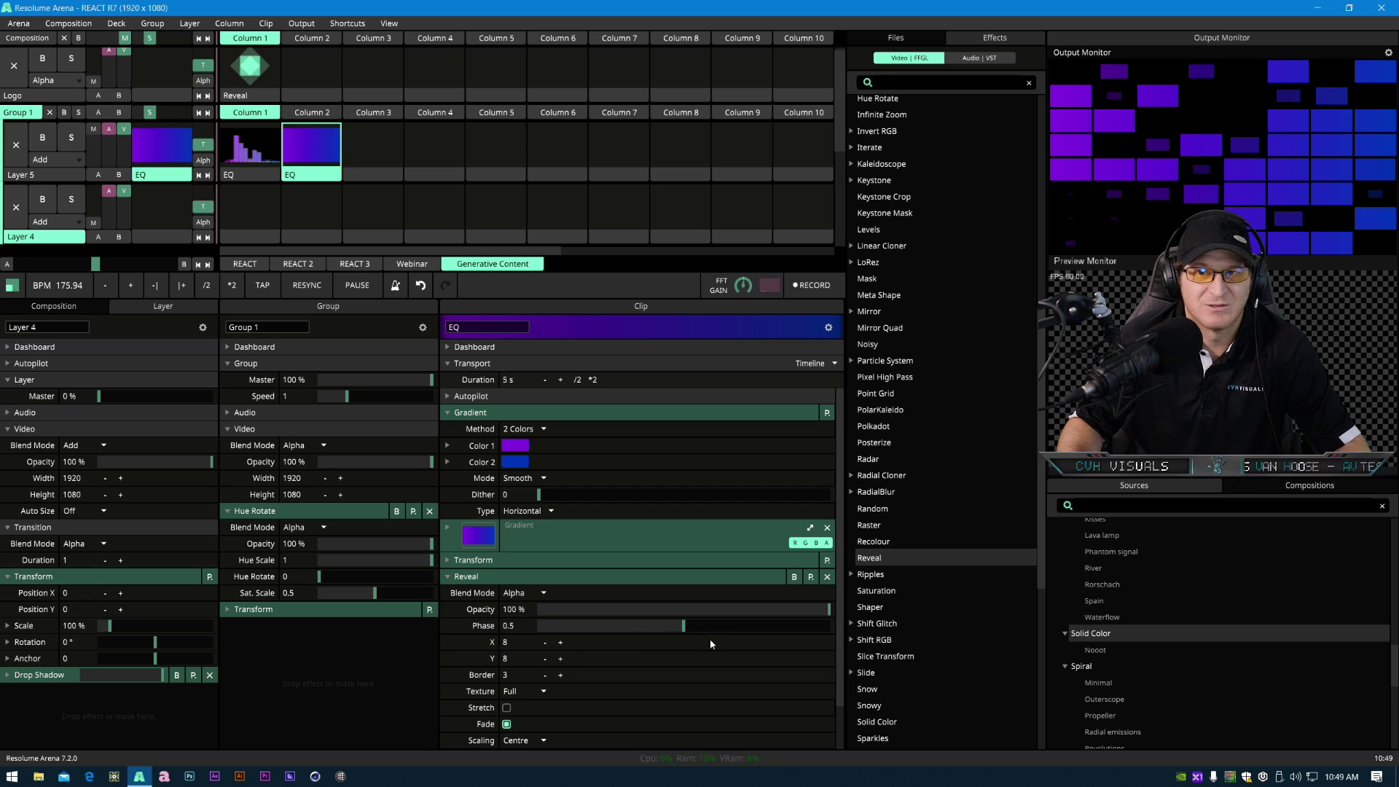
drag(683, 627, 816, 631)
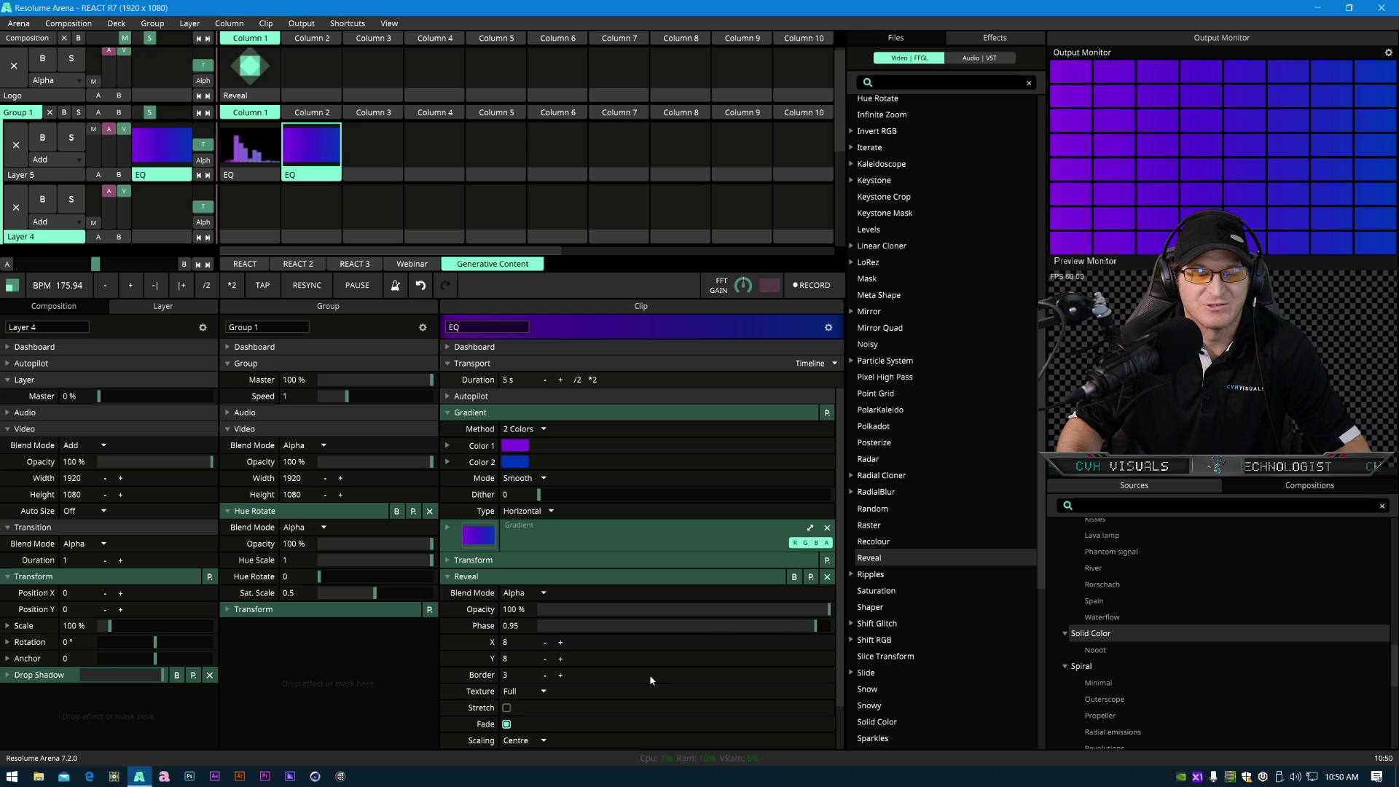
click(545, 658)
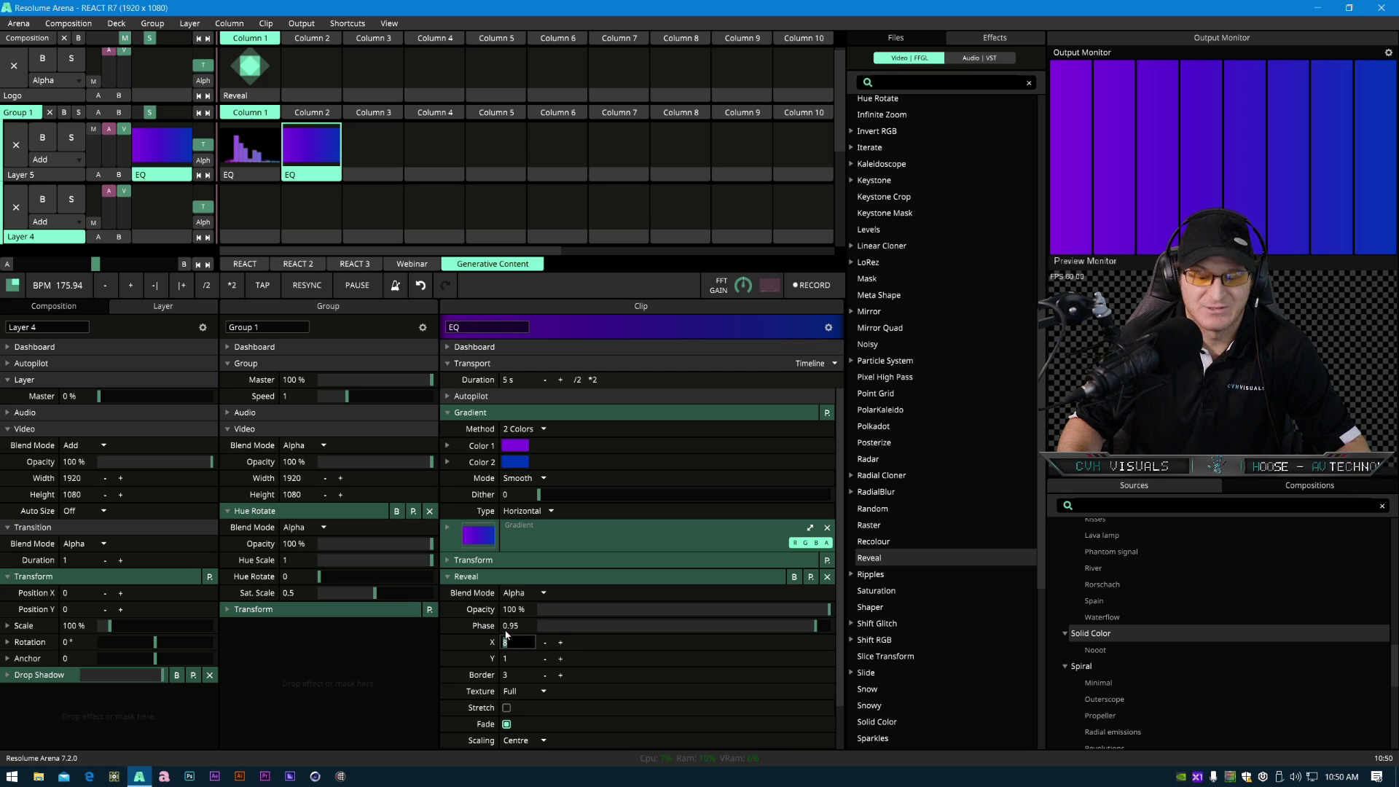
text(36)
key(Return)
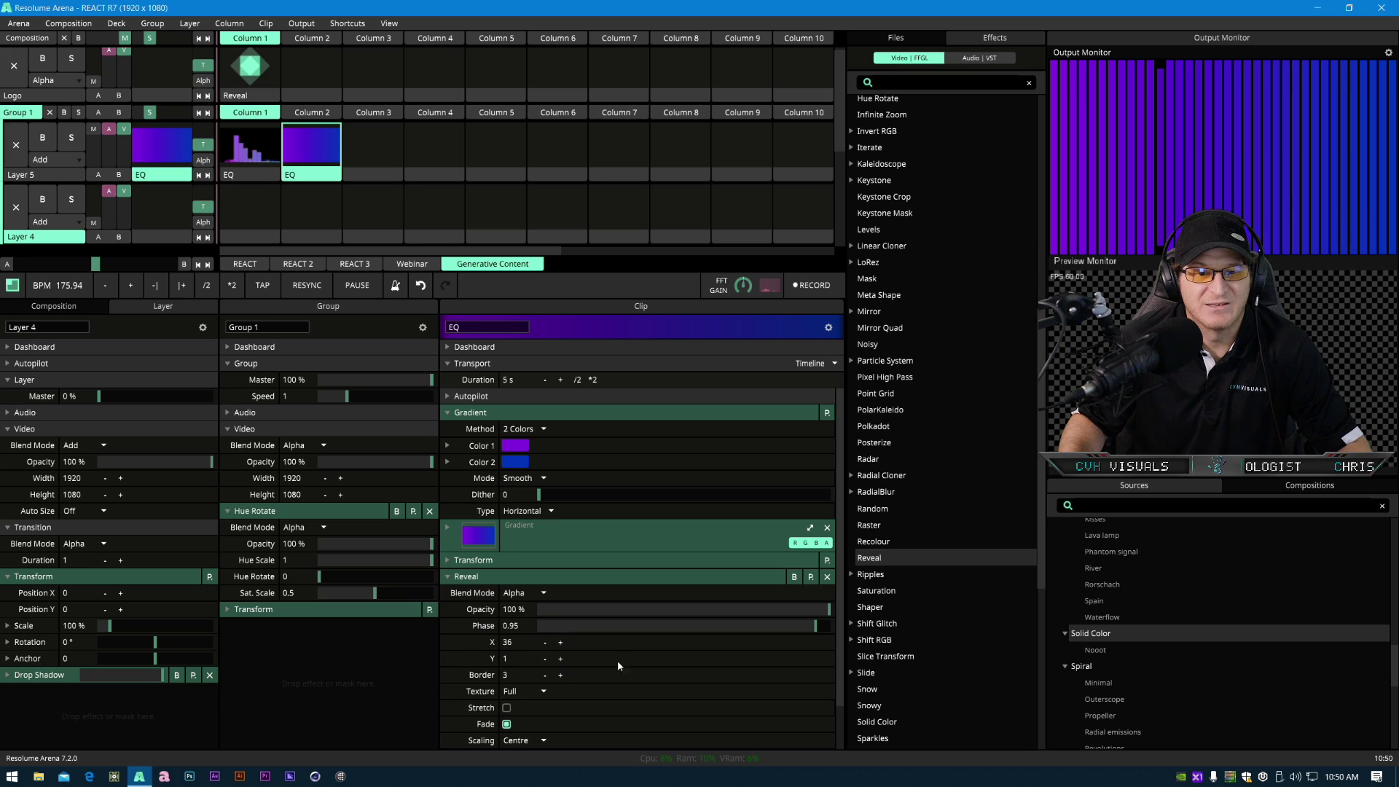
- Set the Reveal effect's Order to Normal
scroll(607, 680, down, 1)
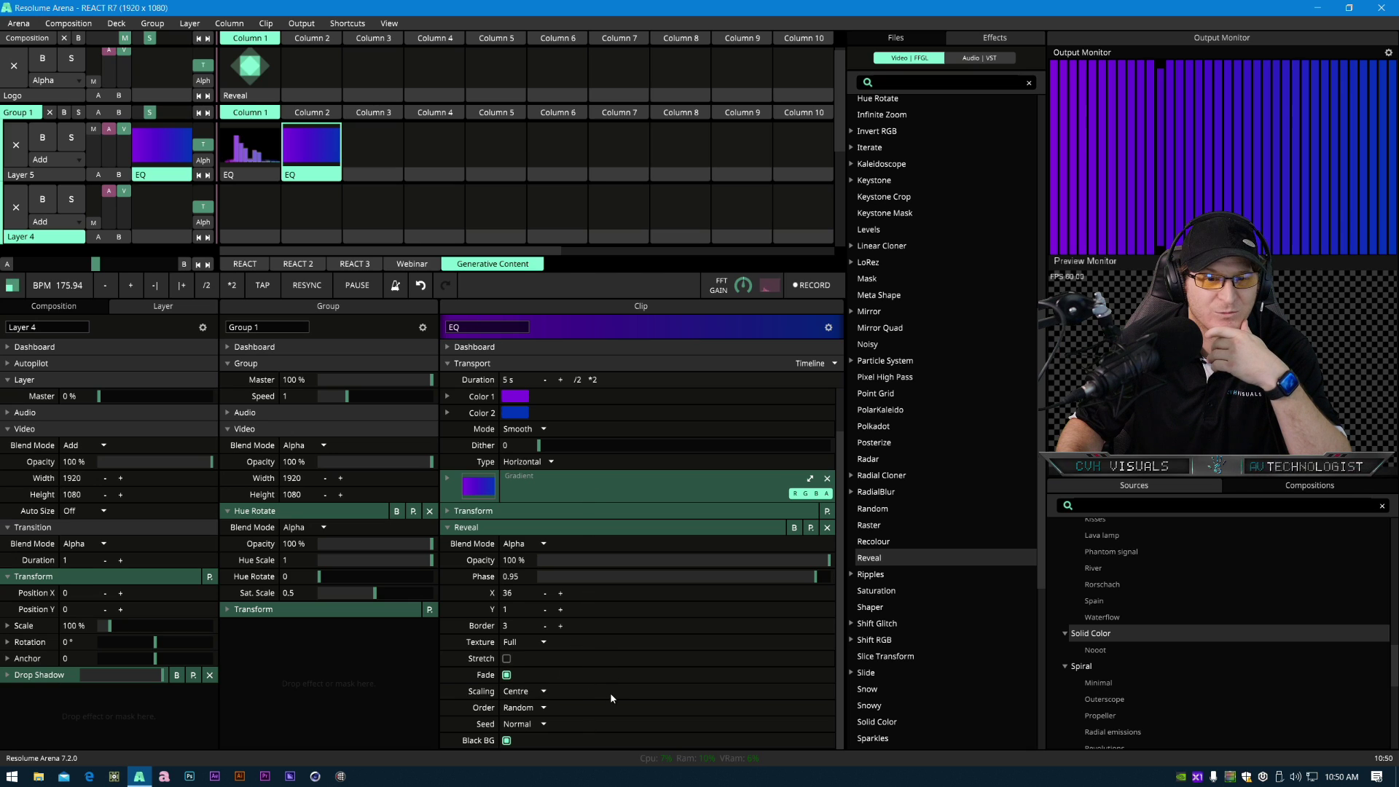
click(542, 707)
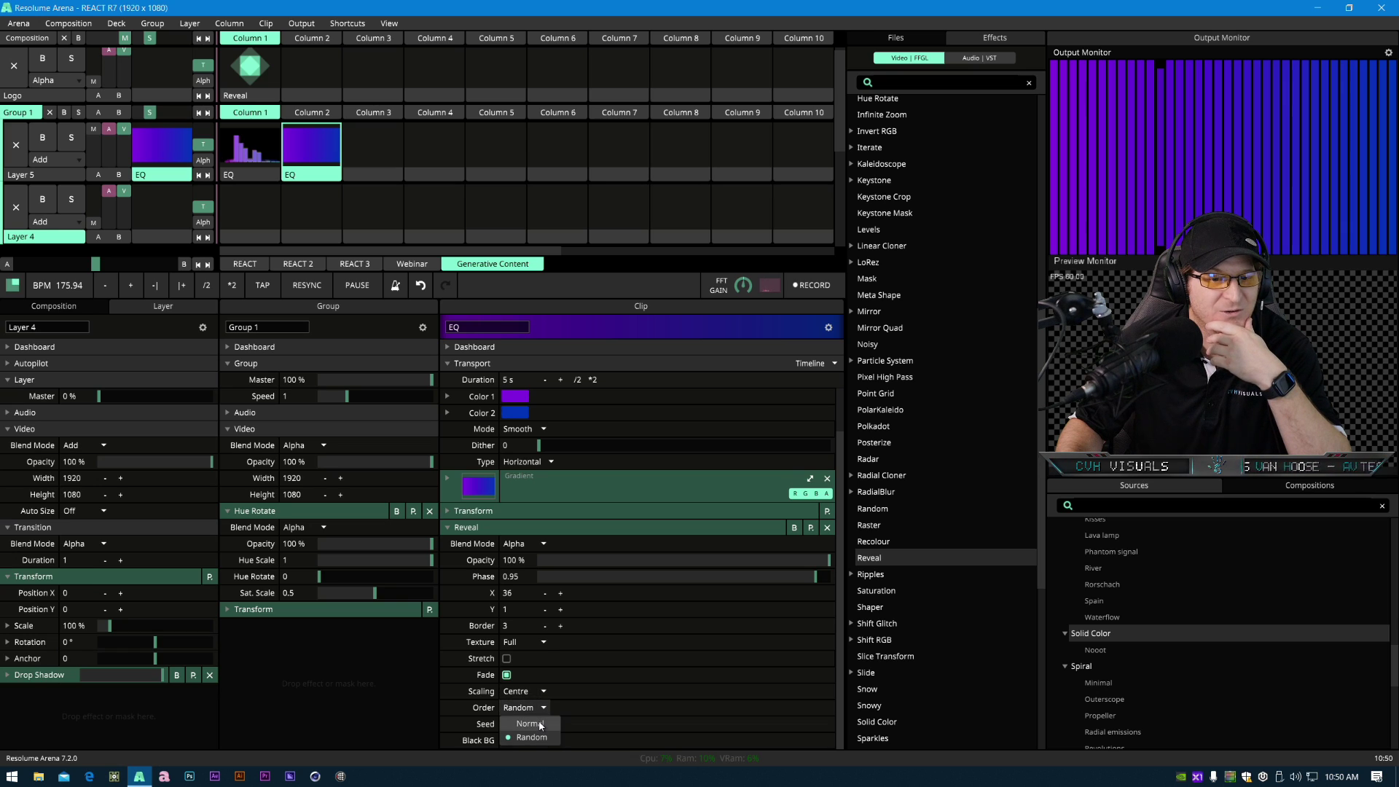
click(539, 724)
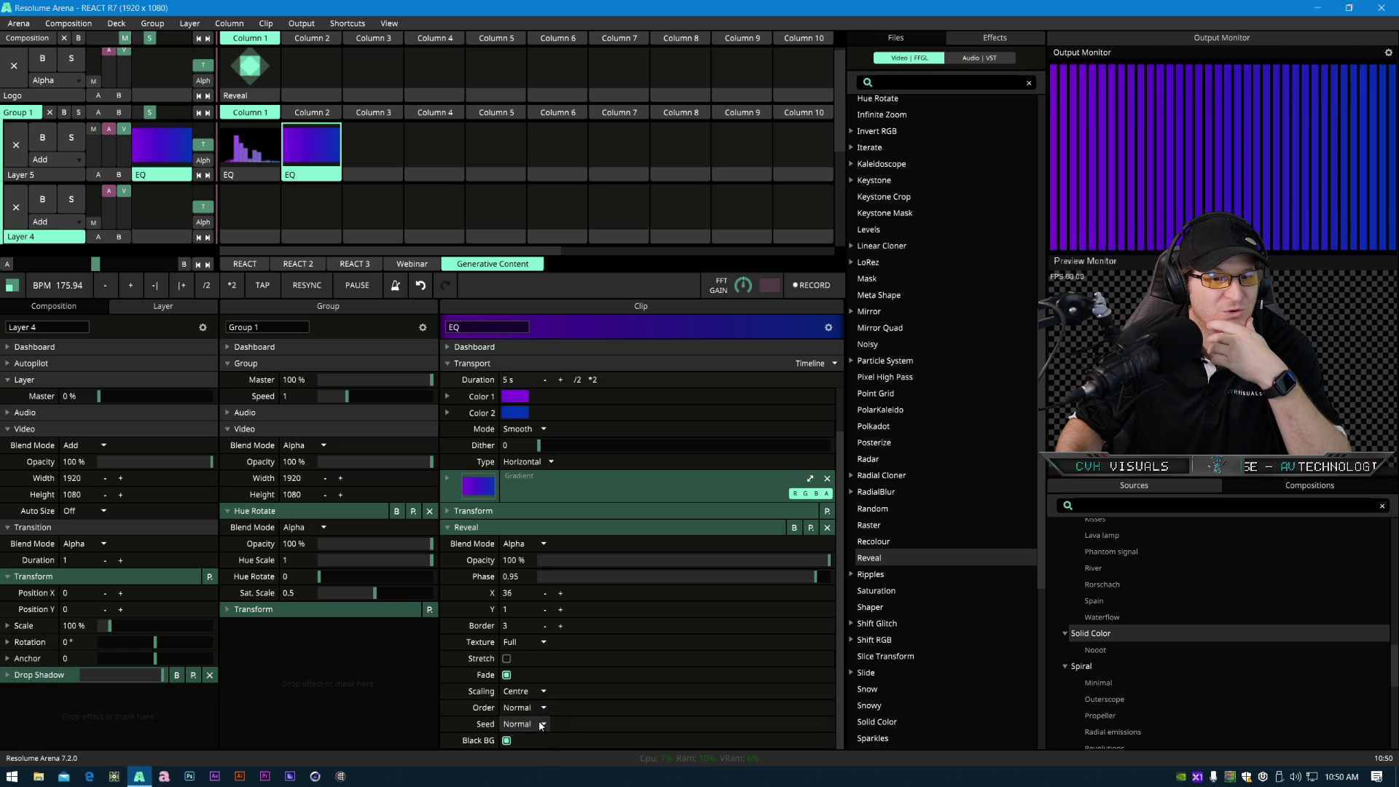
- Set the Reveal effect's Phase to 0.8 and turn off its Fade option
drag(815, 577, 769, 583)
click(507, 675)
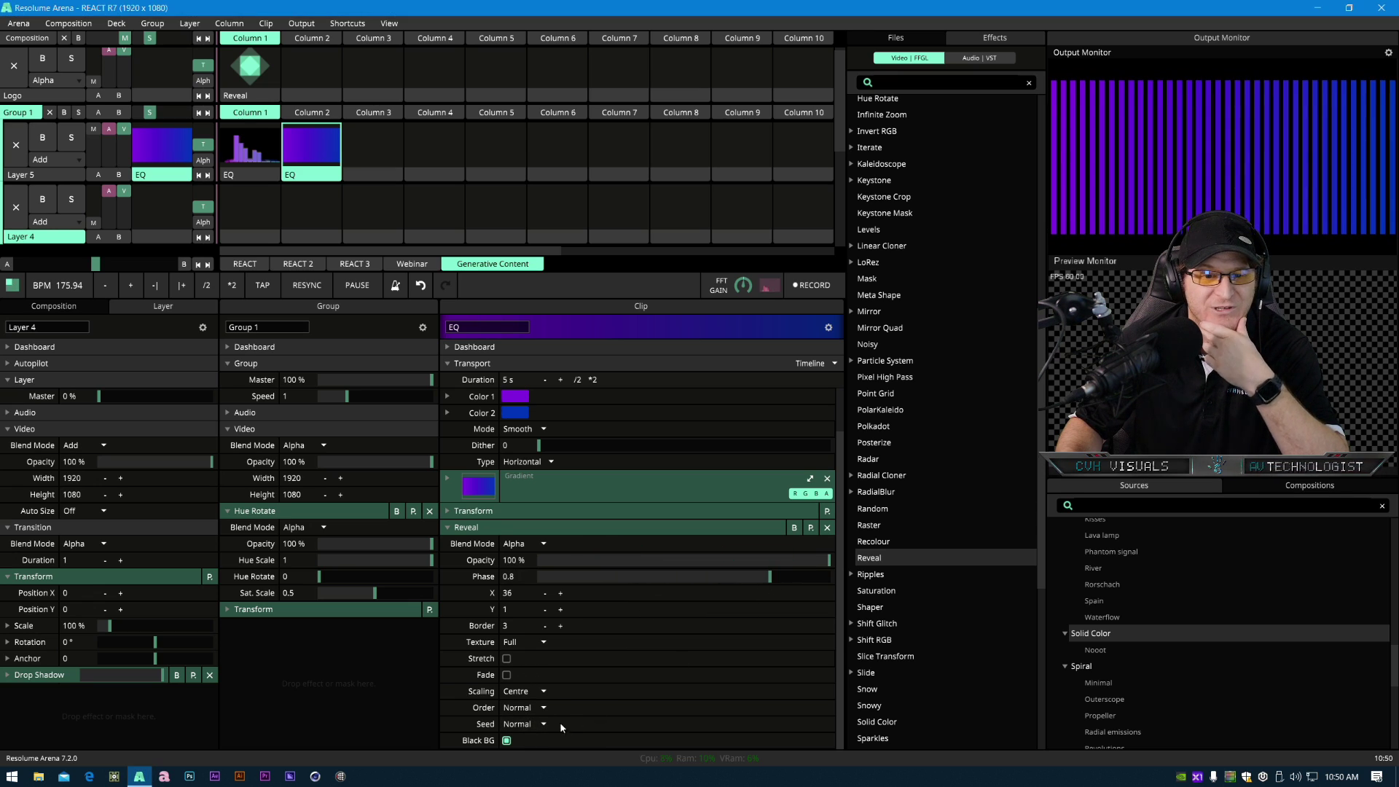
- Set the Reveal effect's Seed to Audio and its Input to External
click(534, 725)
click(536, 753)
click(542, 739)
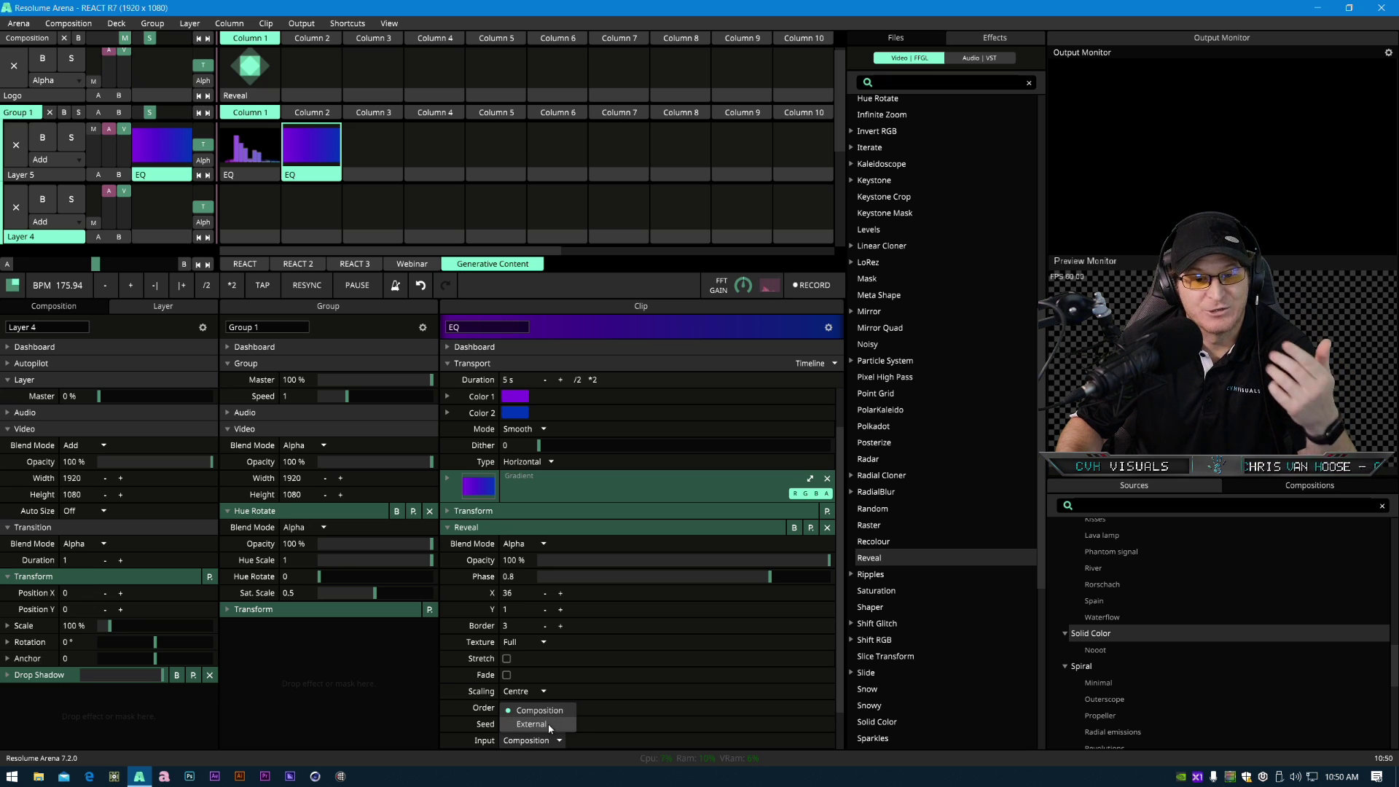
click(548, 724)
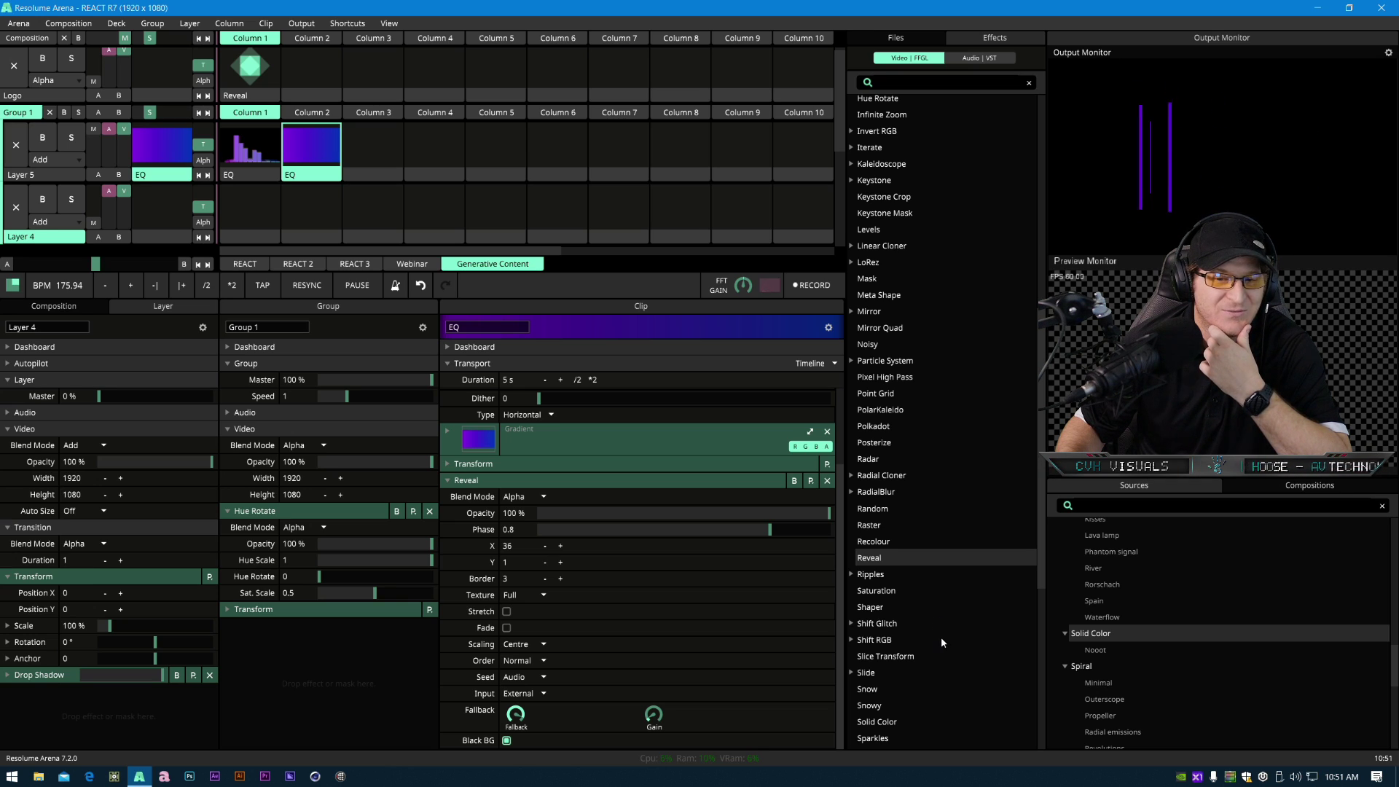
- Add a Mirror effect below Reveal on the copied EQ clip and set its X to 0.5
scroll(939, 647, down, 3)
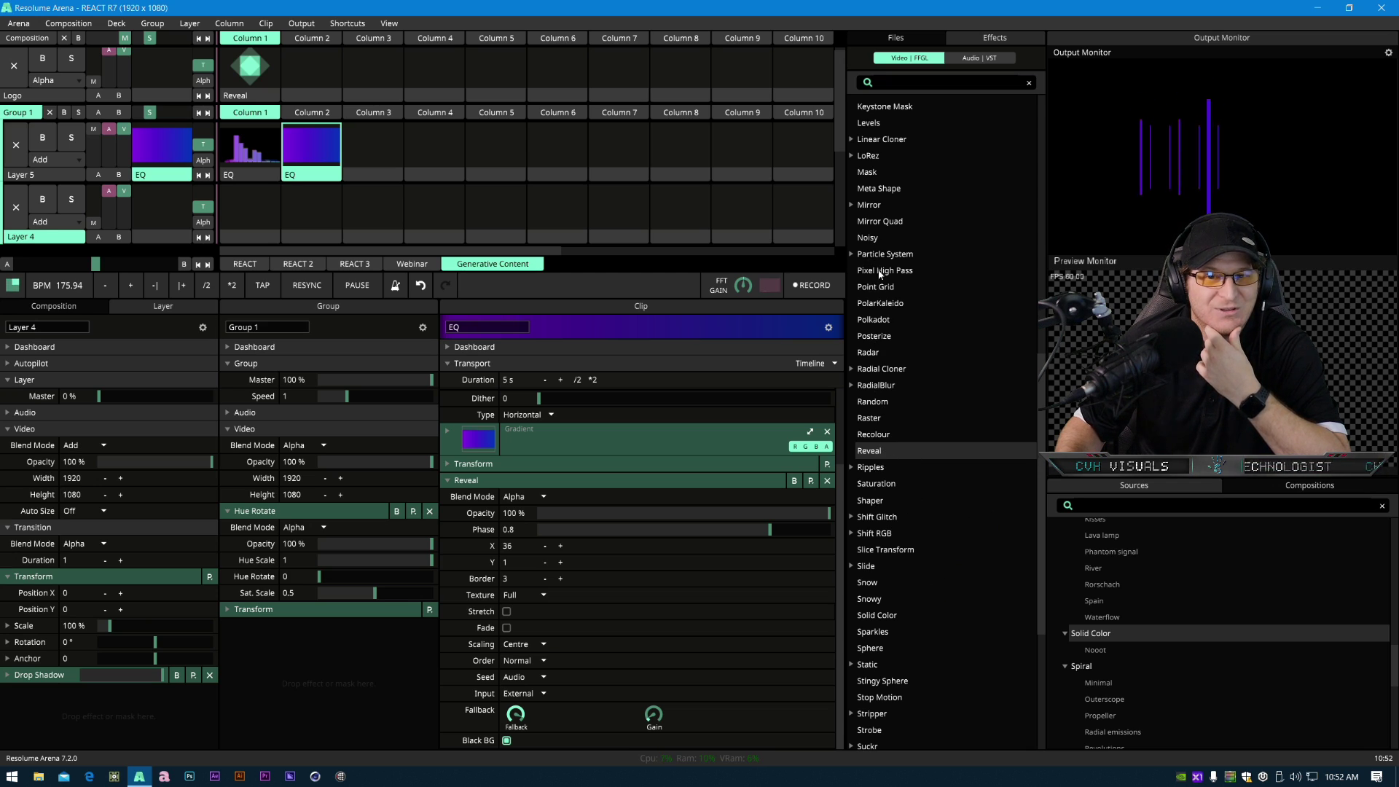
drag(882, 212, 598, 679)
scroll(596, 681, down, 2)
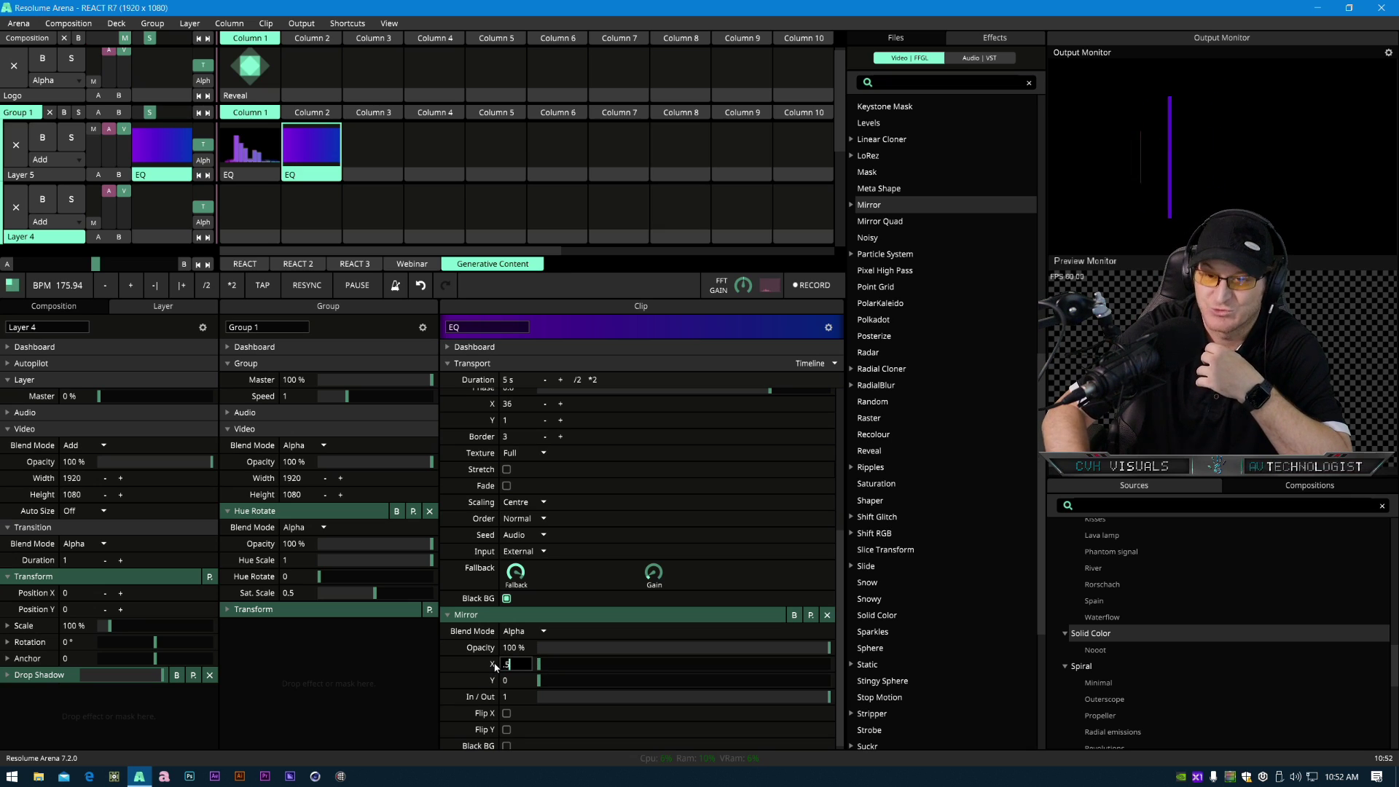
key(Return)
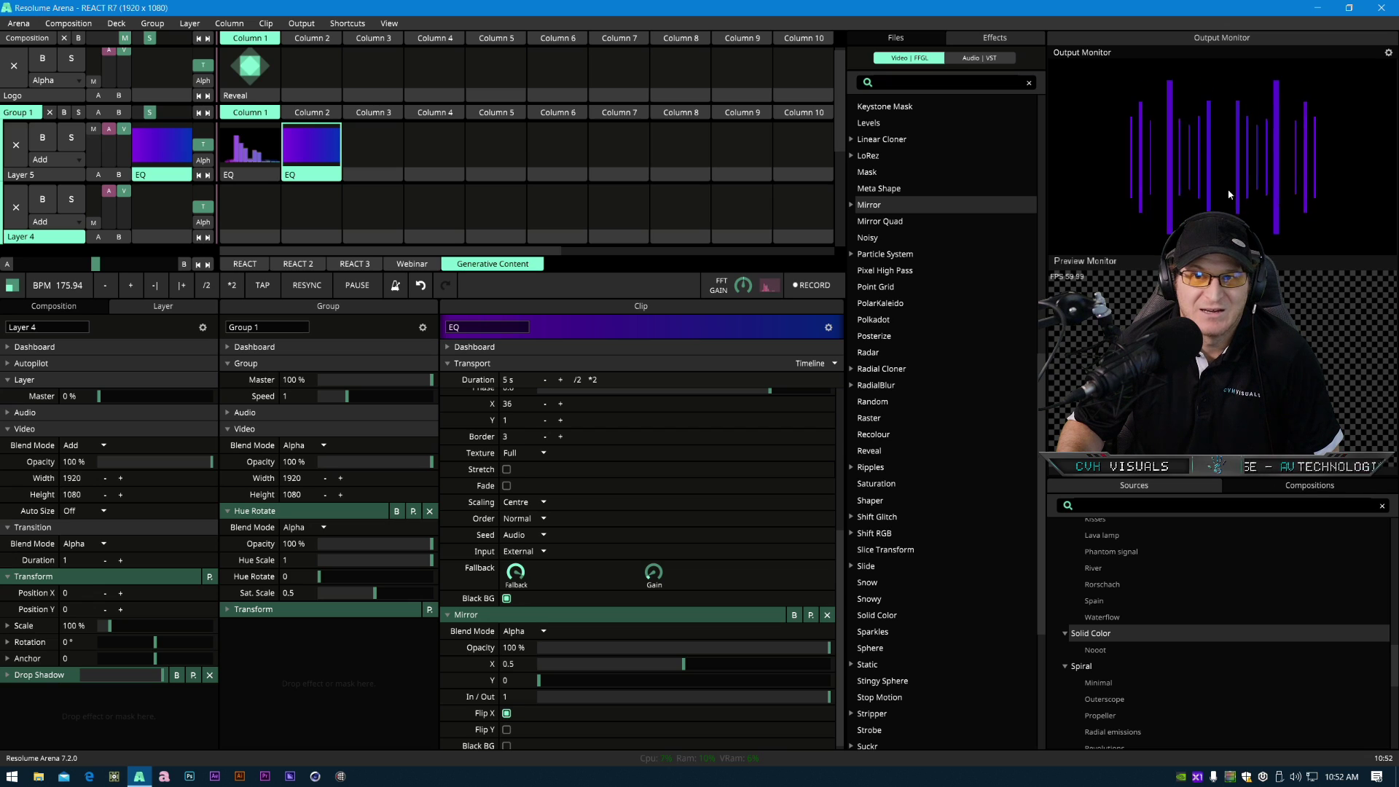
- Turn on the Mirror effect's Black BG and set its In/Out to 0.45
scroll(632, 722, down, 1)
click(505, 741)
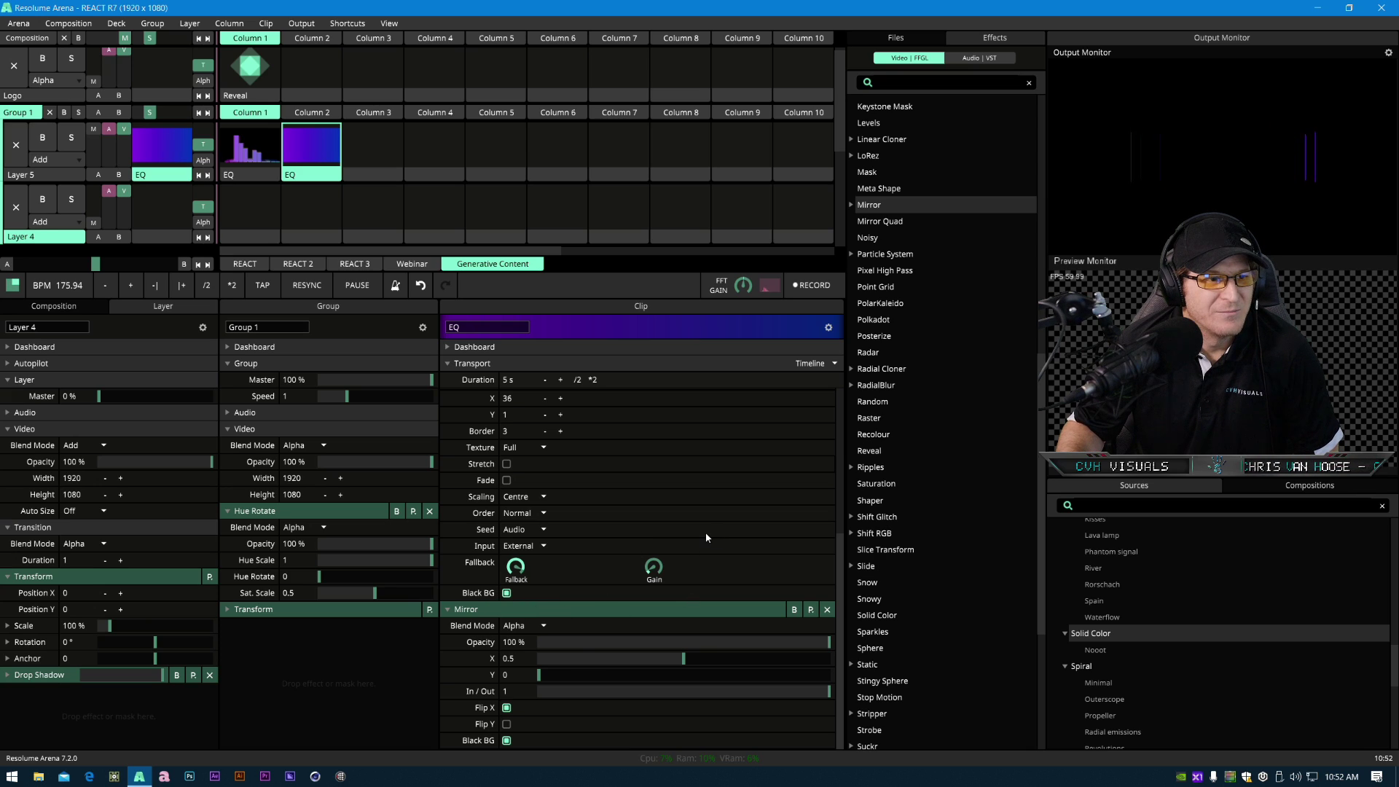
drag(810, 691, 667, 733)
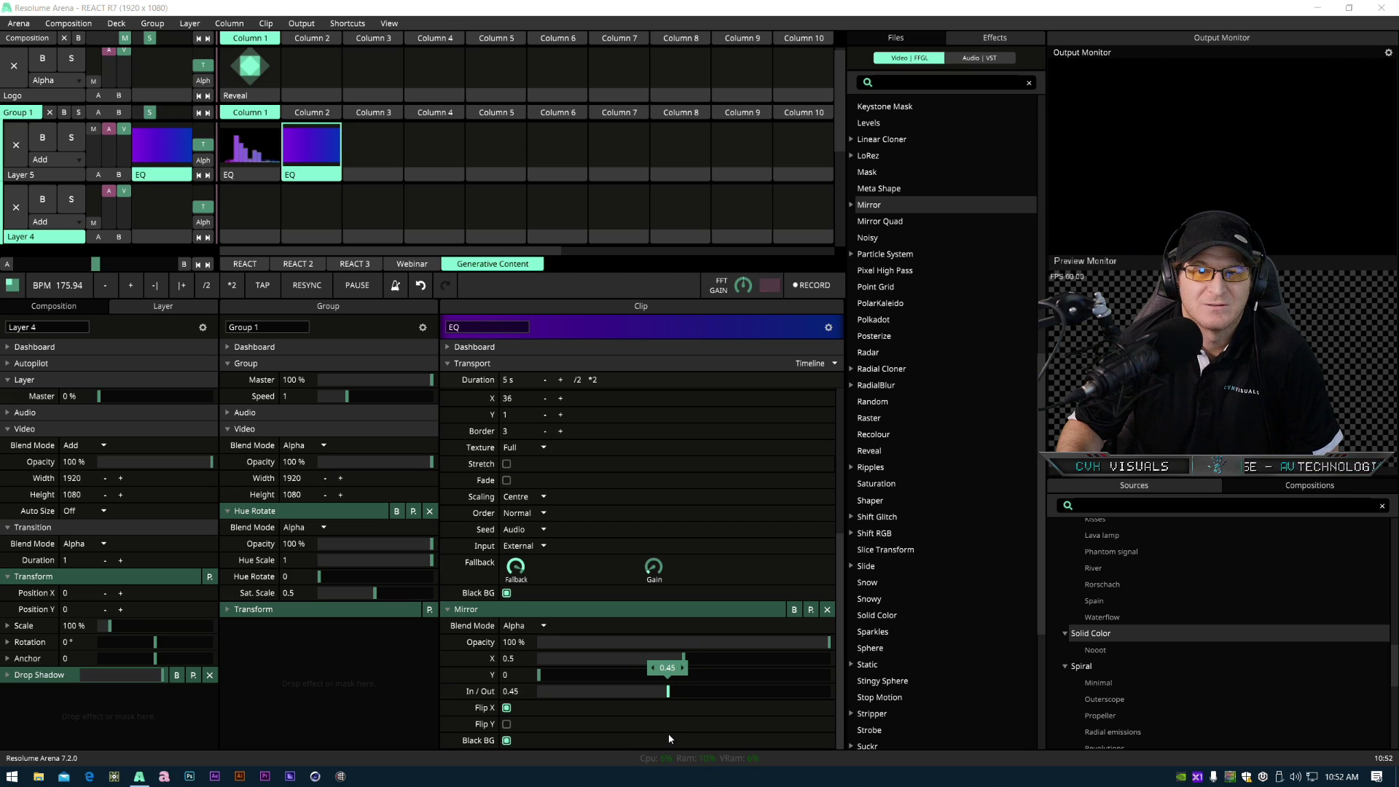
- Preview Mirror Quad, Particle System presets, Pixel High Pass and Linear Cloner in the effects browser
click(884, 223)
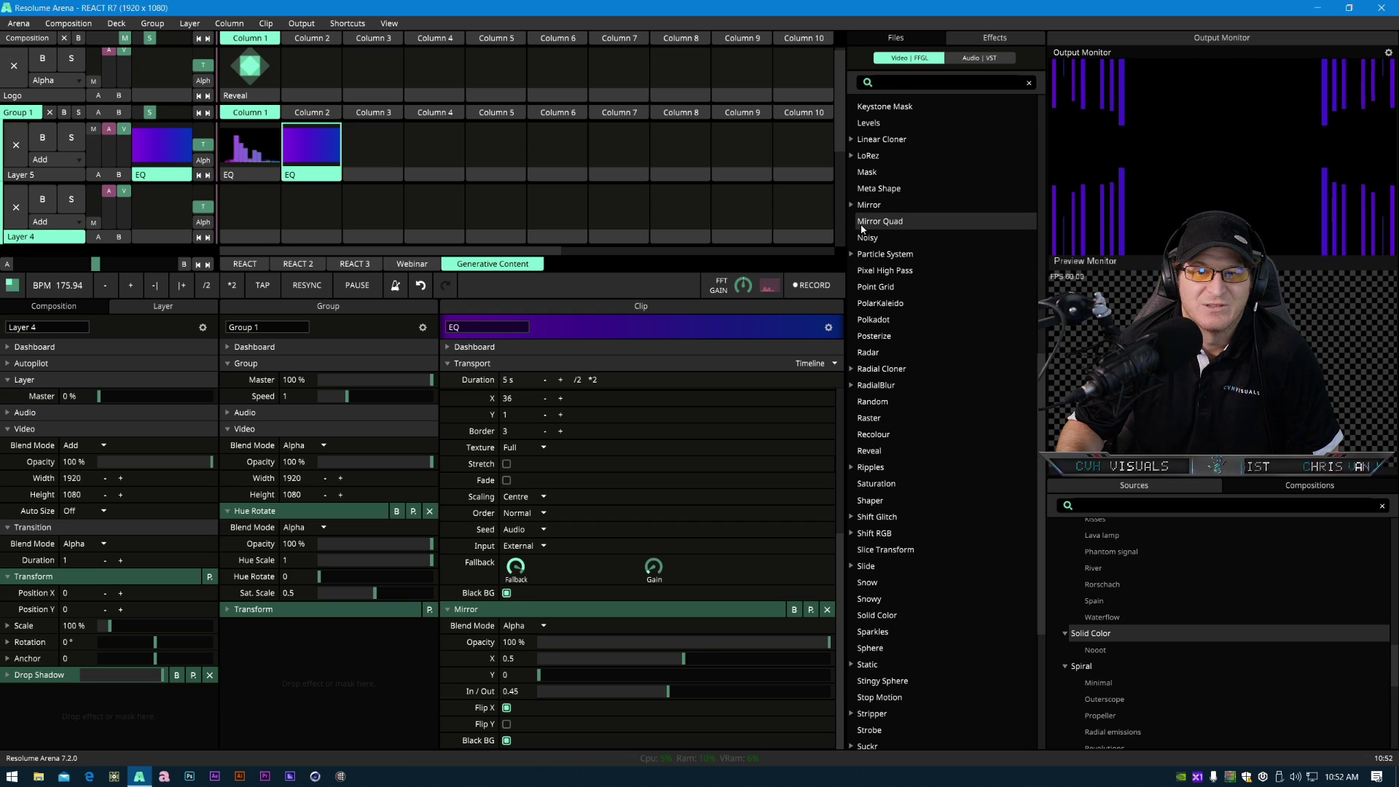
click(862, 226)
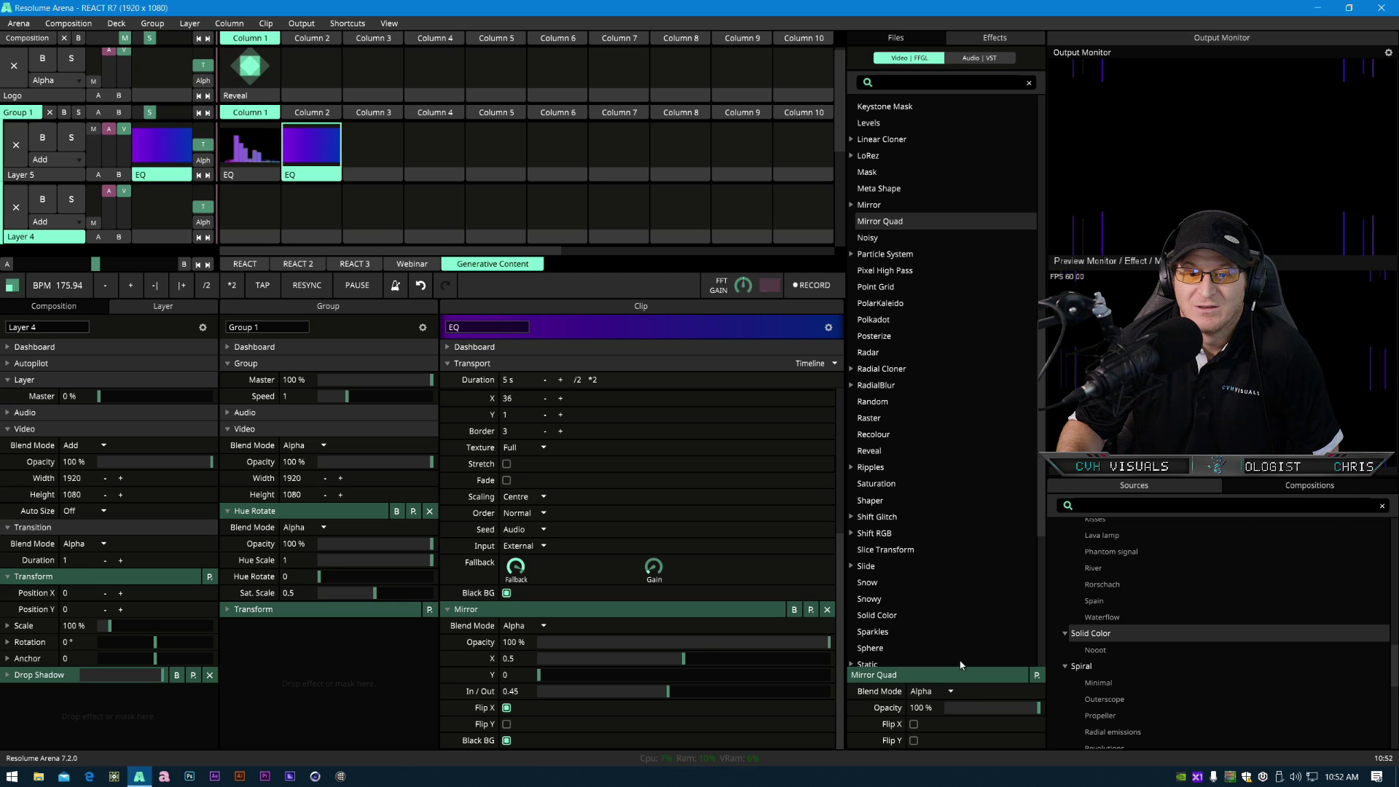
click(888, 257)
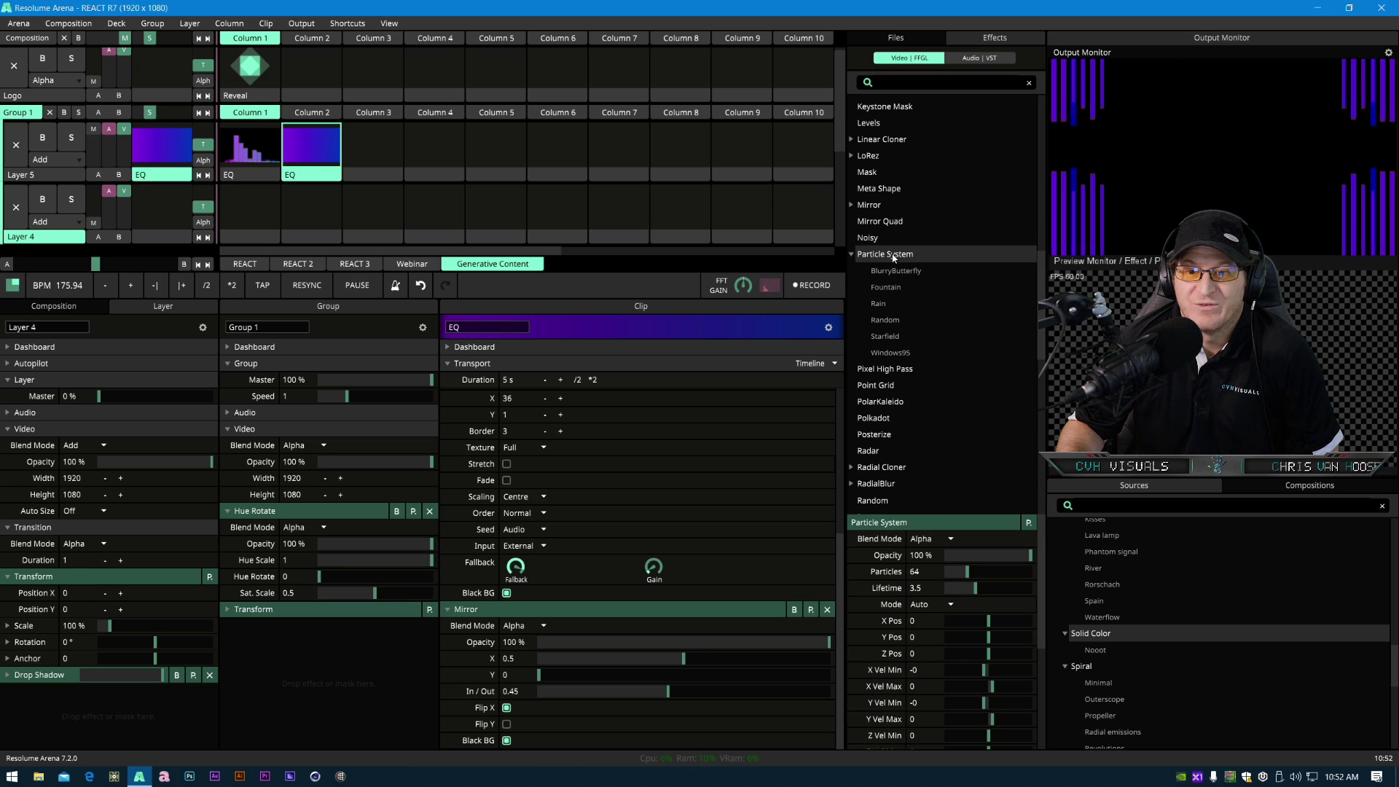
click(896, 275)
click(899, 356)
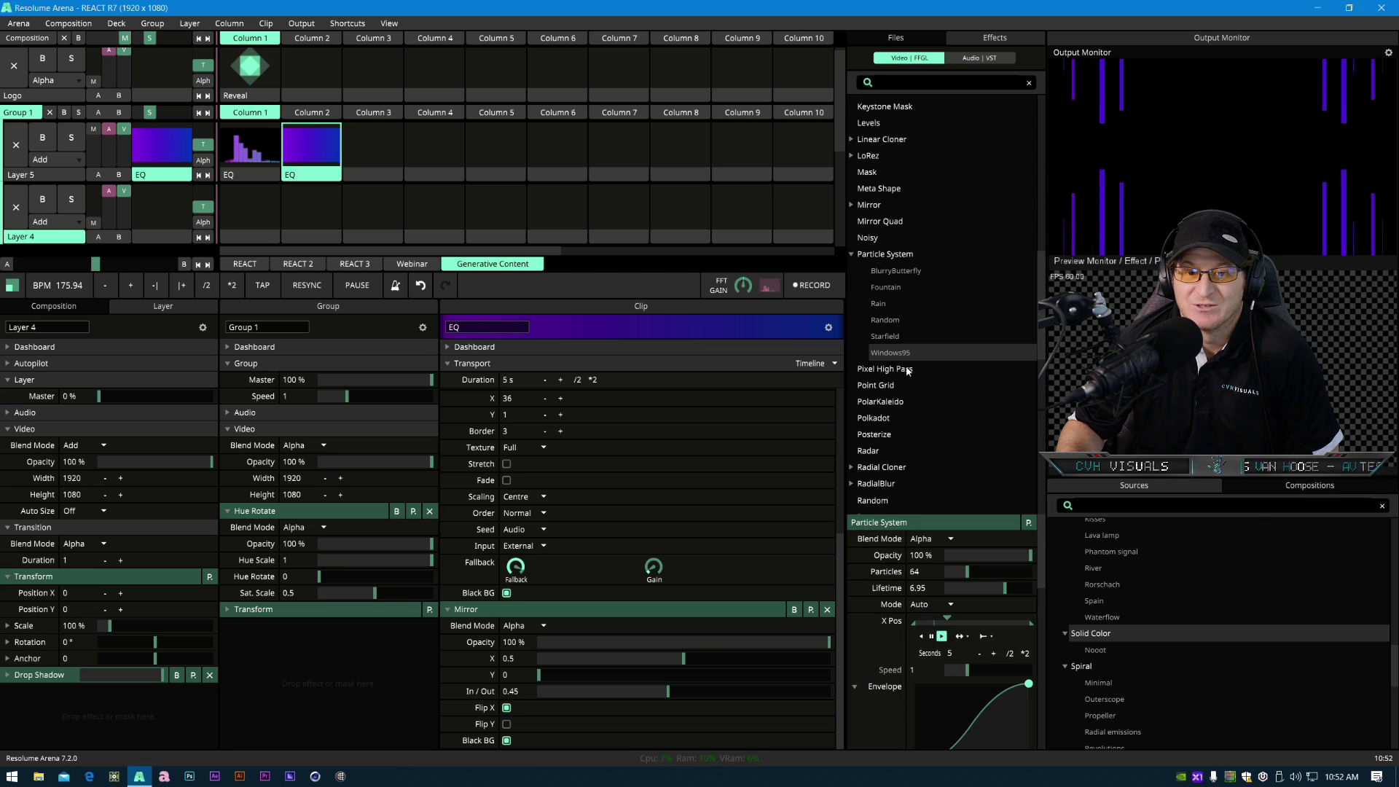
click(907, 370)
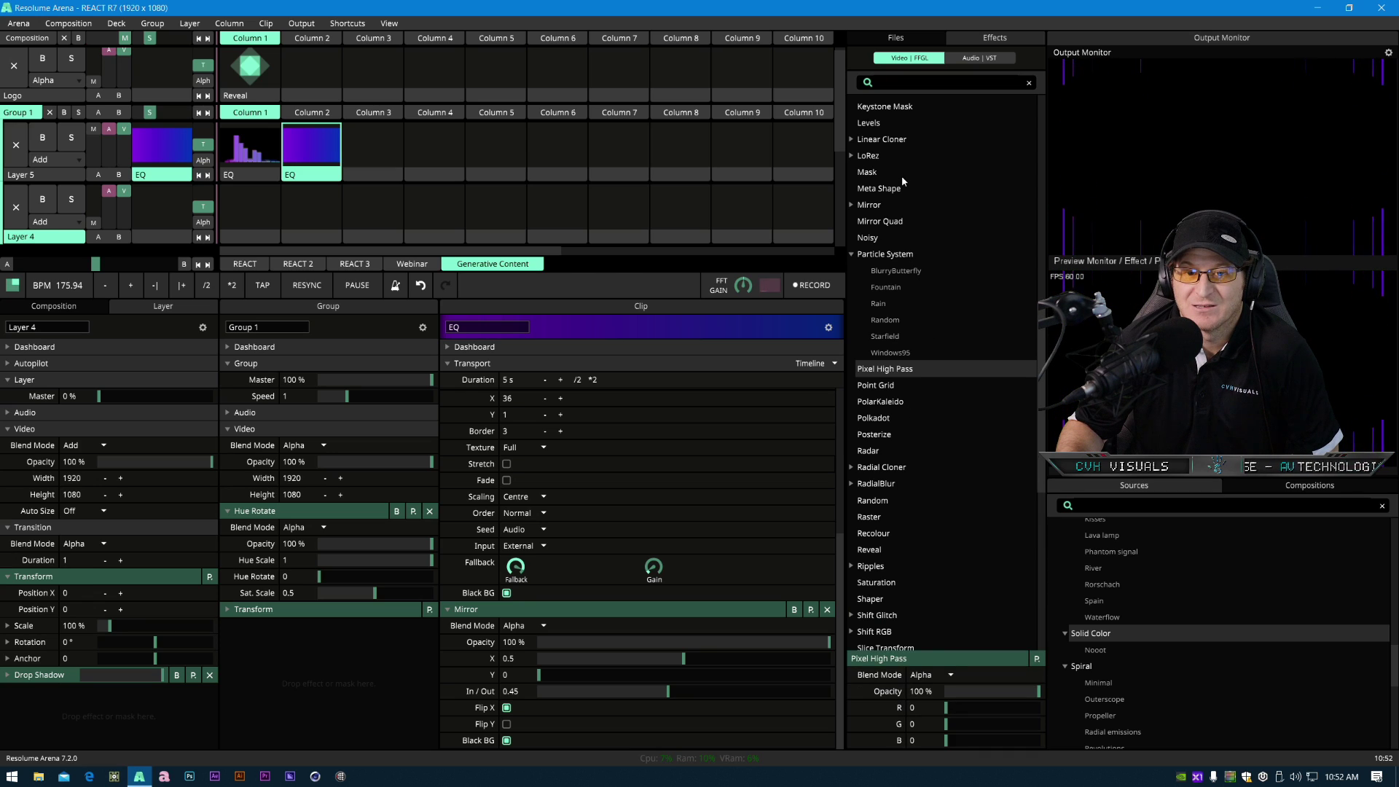
click(899, 142)
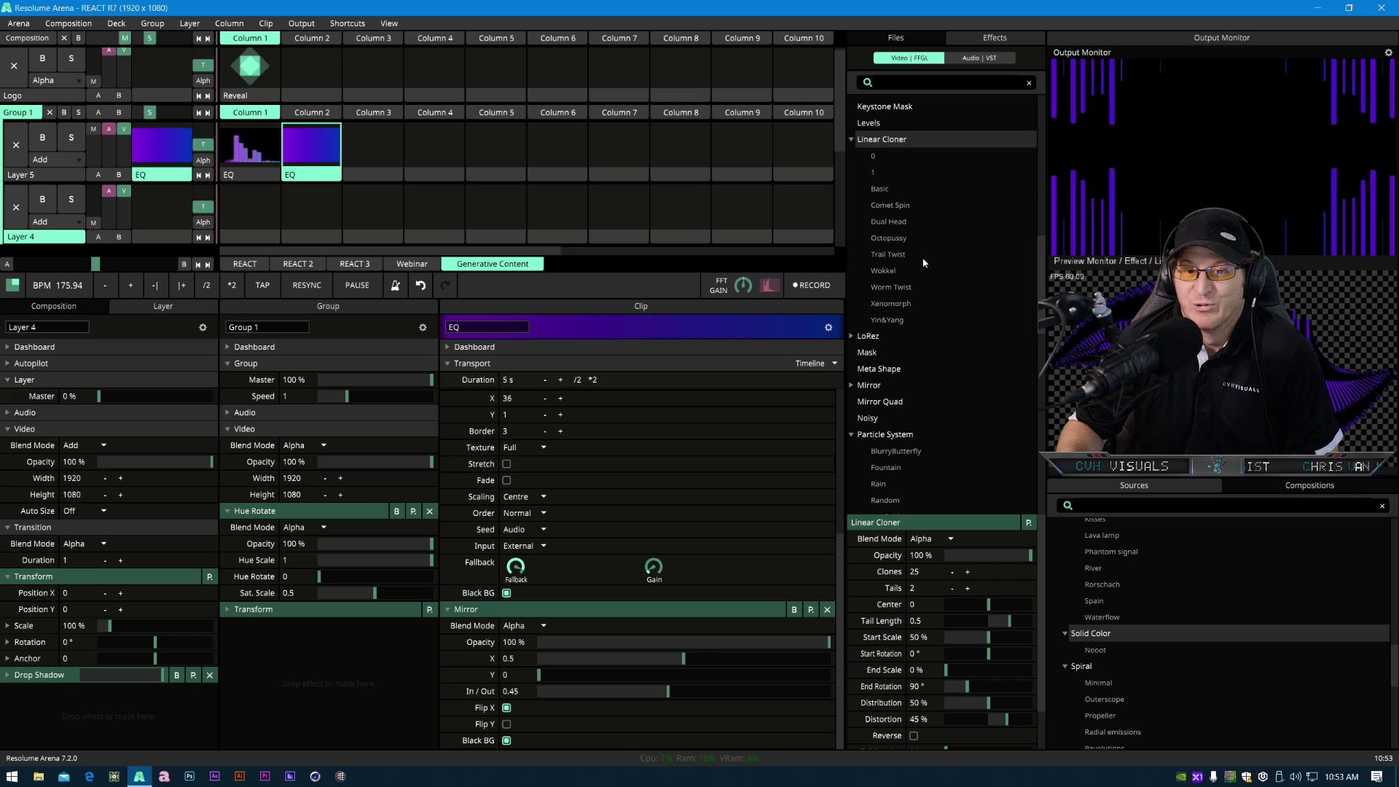
click(879, 403)
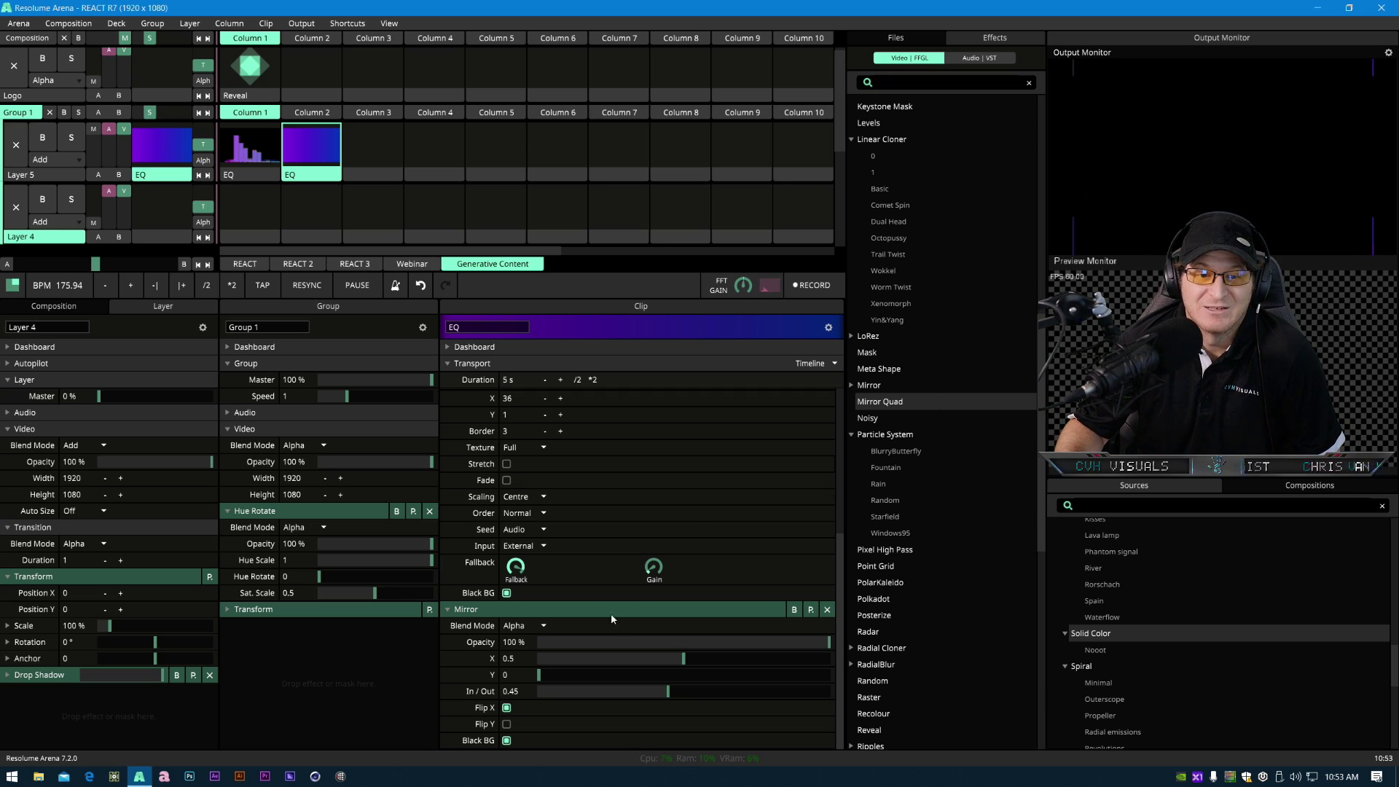
- Reset the Mirror effect's In/Out to its default value
double_click(666, 692)
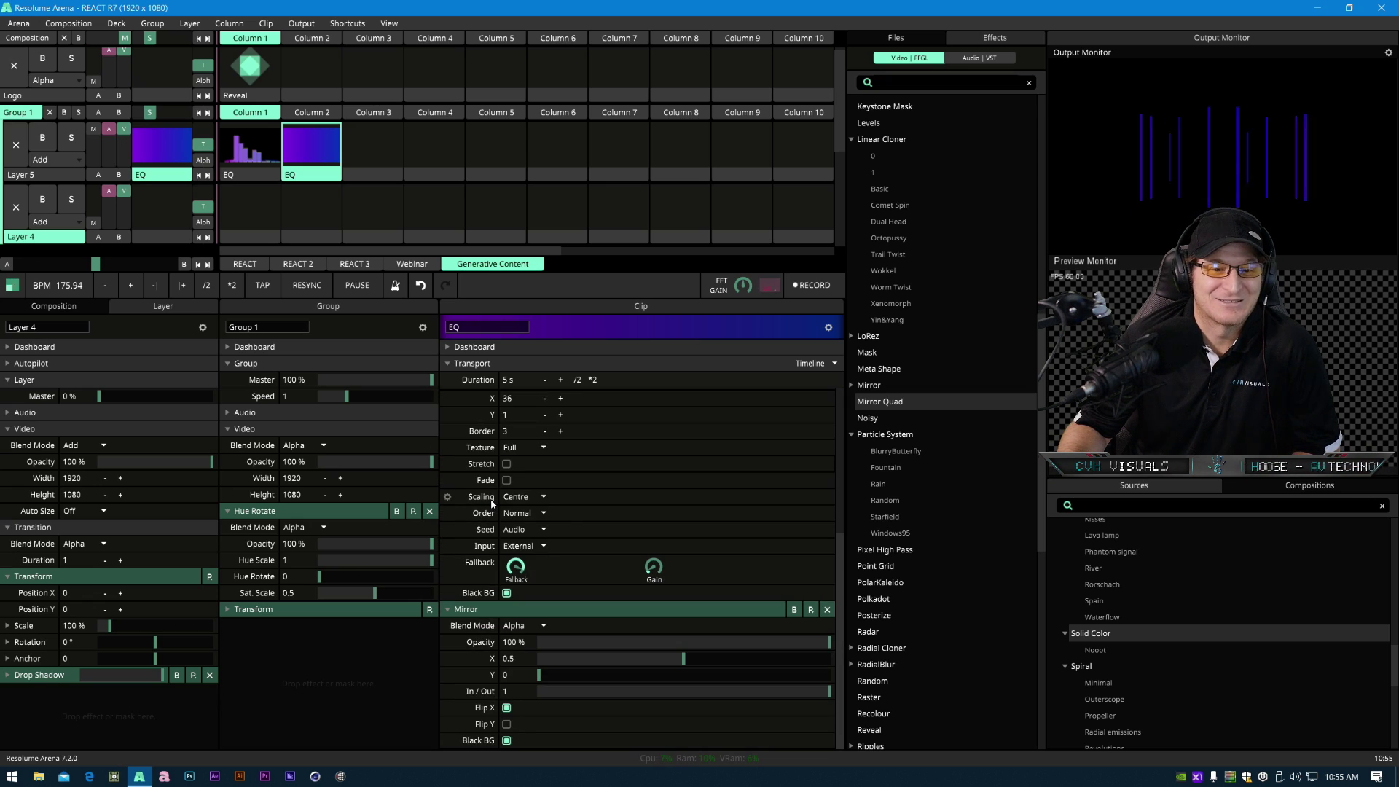
scroll(492, 503, up, 3)
scroll(594, 512, down, 2)
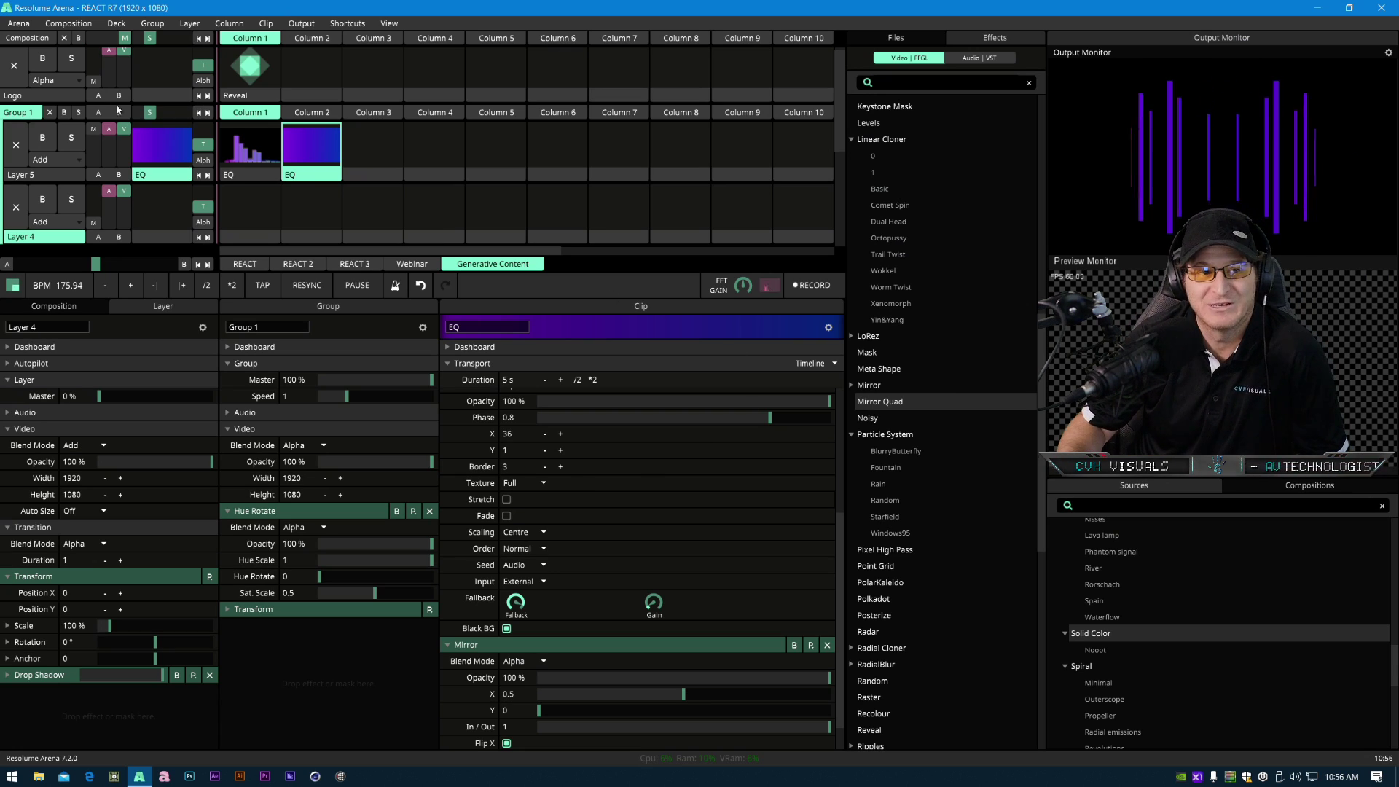
click(77, 82)
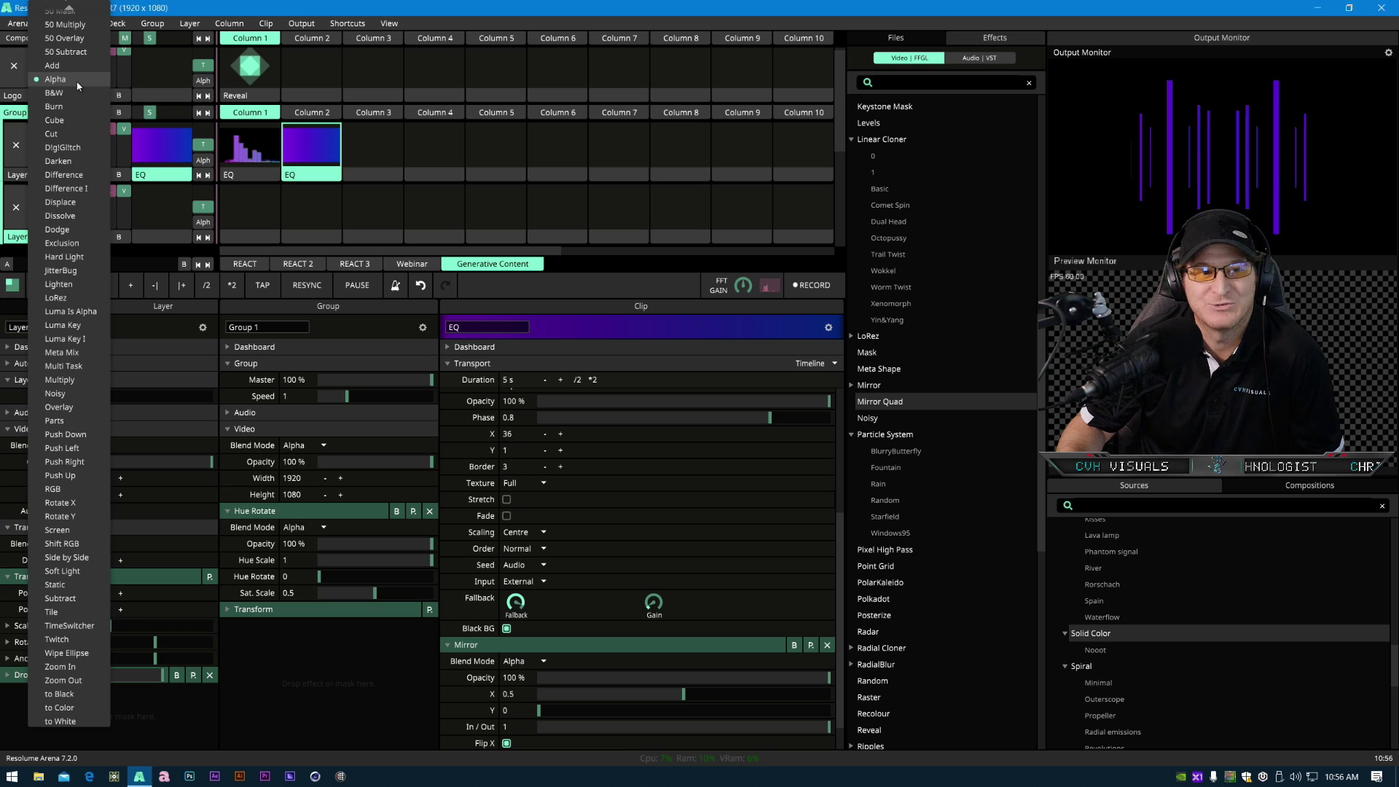
click(75, 80)
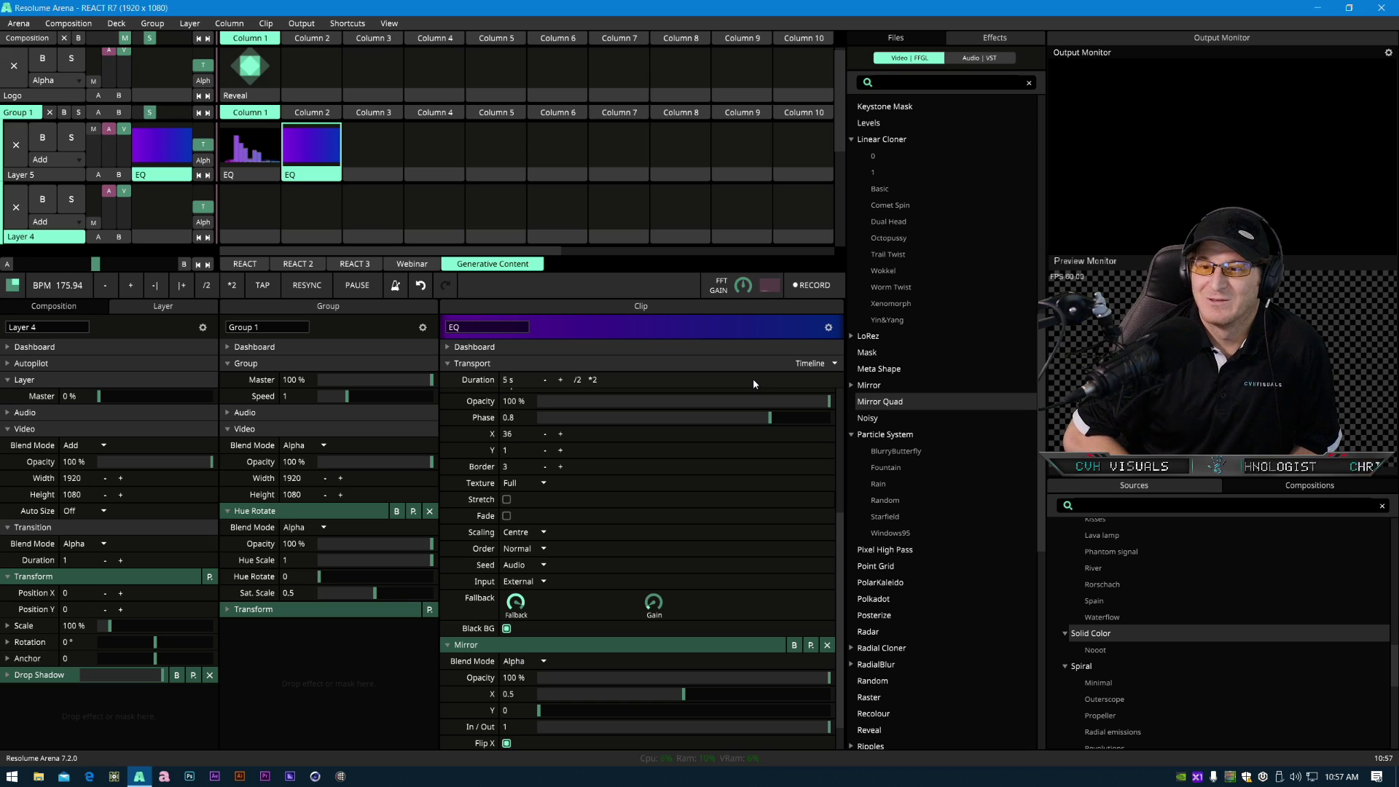
click(291, 173)
click(1224, 357)
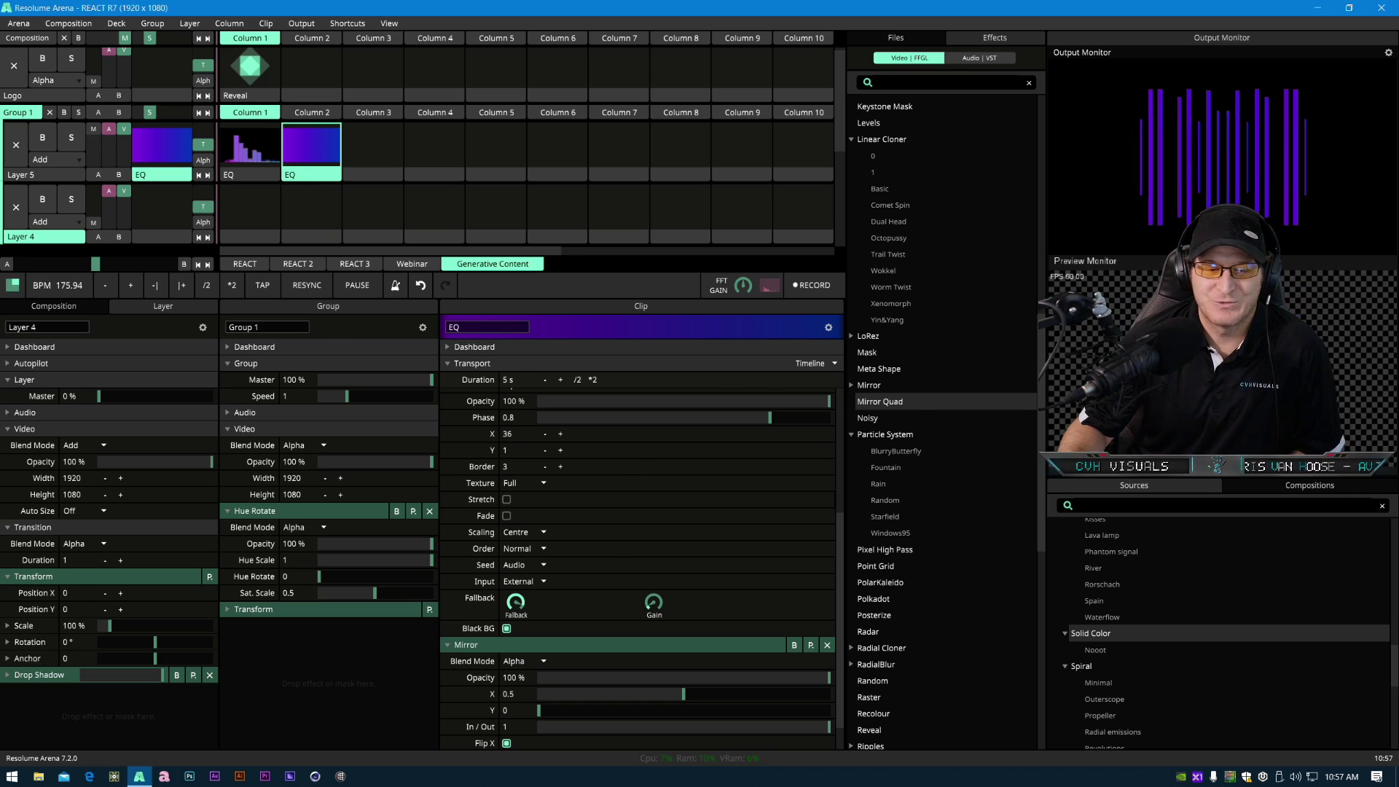
- Scroll through the clip's effect stack and the effects list to find another effect
scroll(557, 610, down, 2)
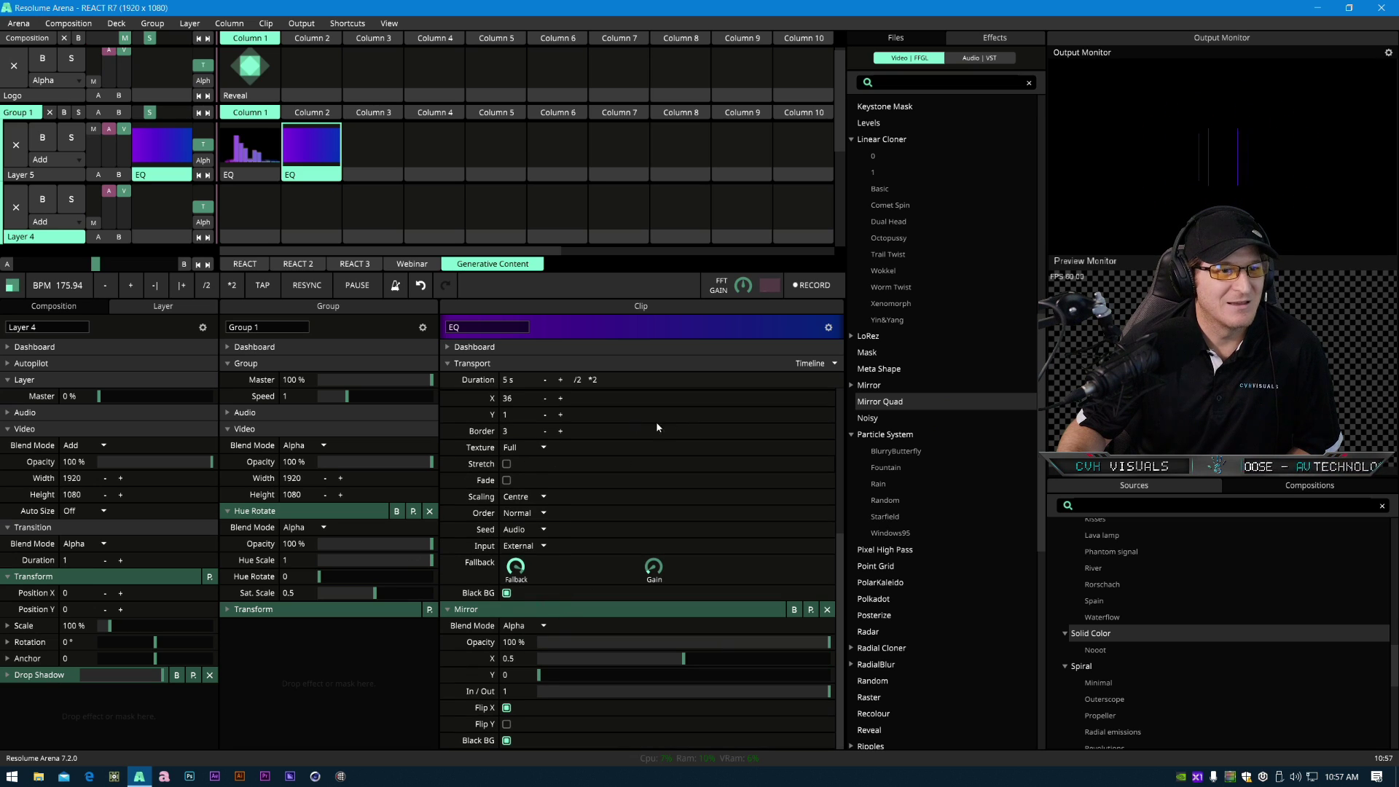
scroll(601, 520, up, 4)
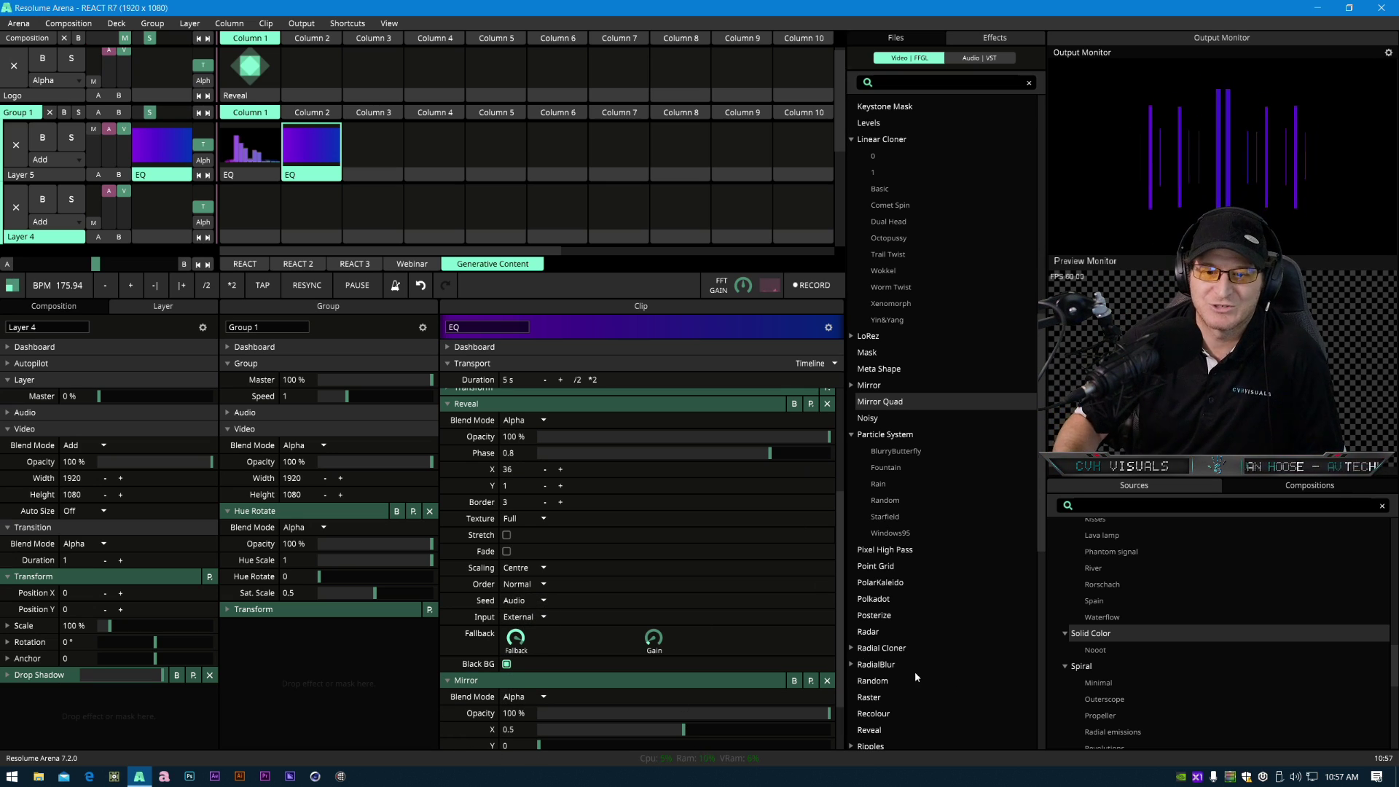
scroll(1155, 670, up, 2)
scroll(1154, 670, down, 6)
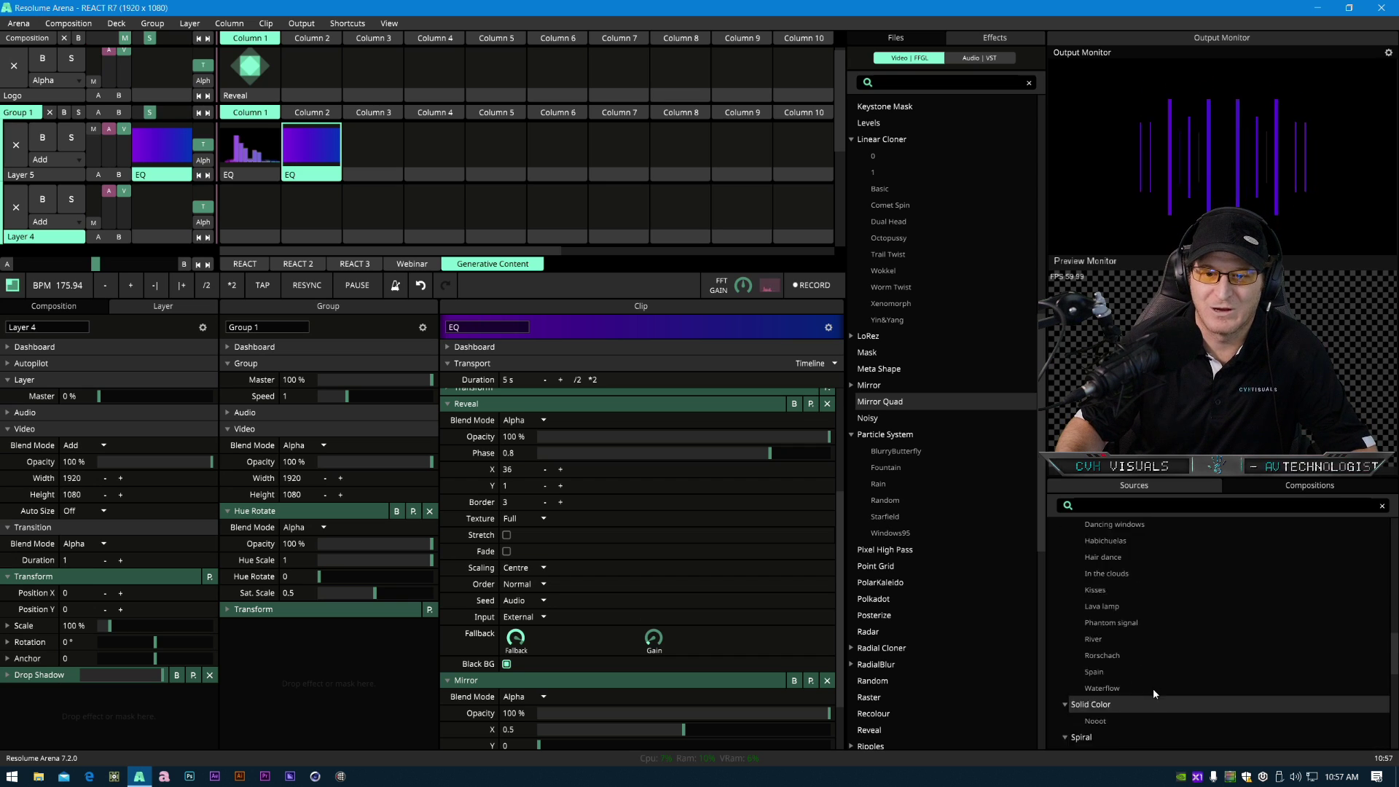
scroll(1086, 615, up, 4)
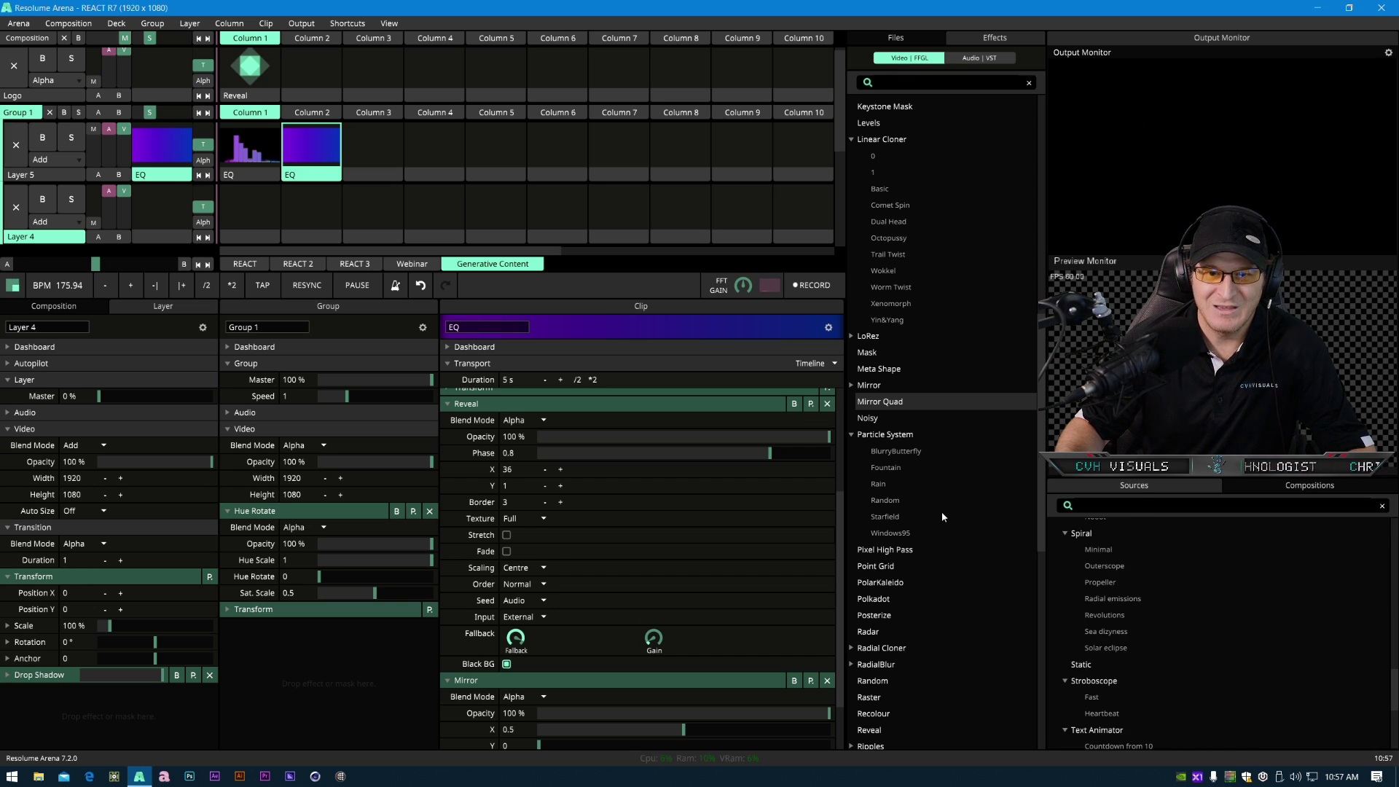
scroll(941, 510, up, 8)
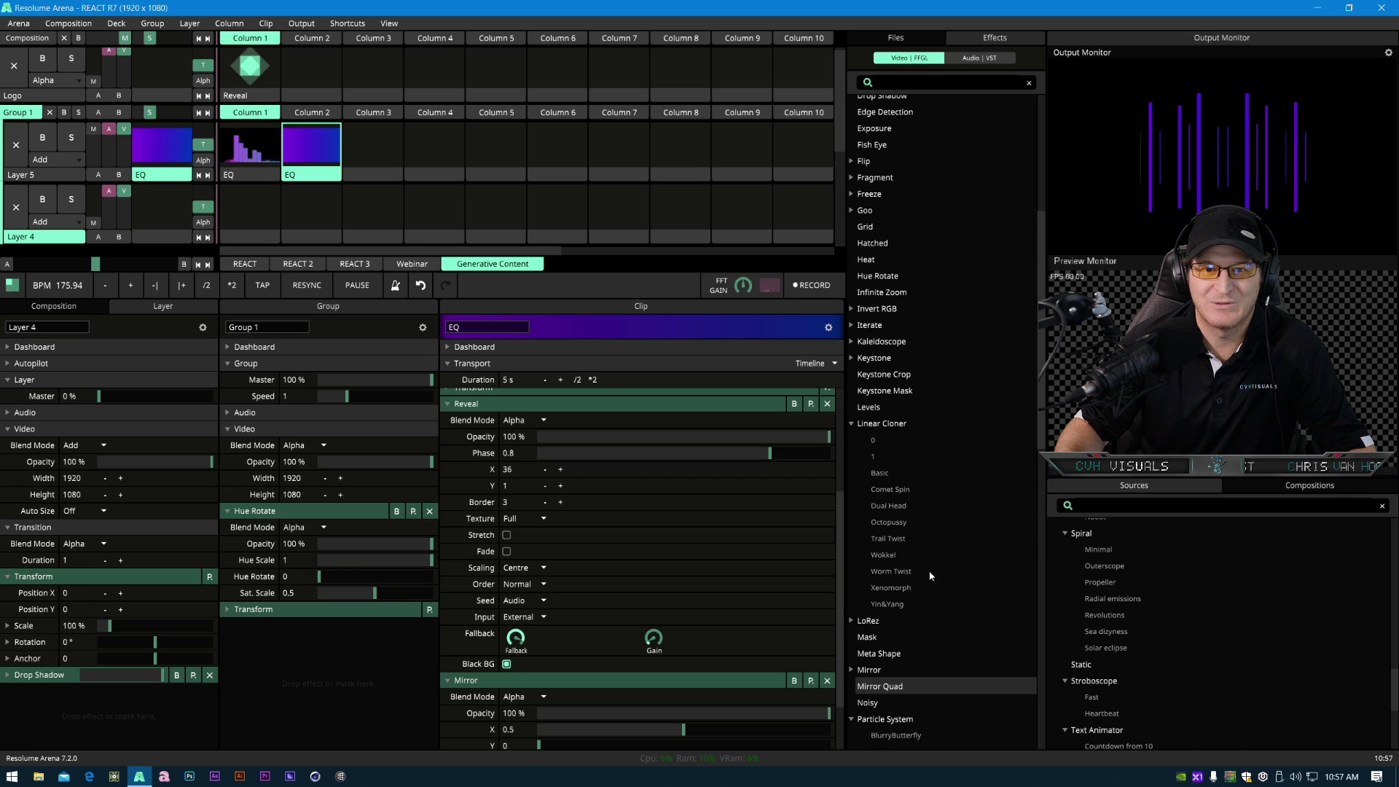
scroll(921, 422, down, 4)
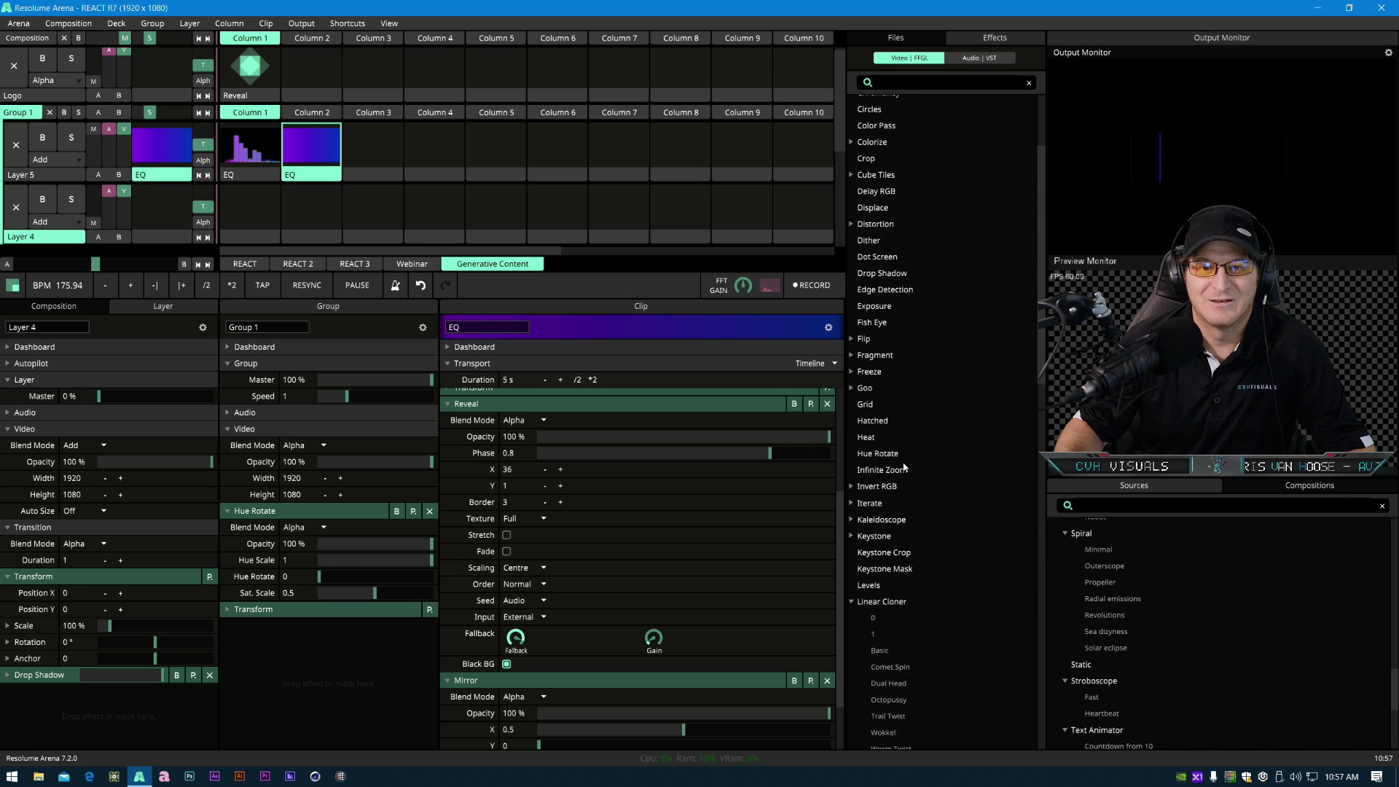
scroll(887, 494, down, 9)
scroll(878, 510, up, 10)
scroll(872, 516, up, 5)
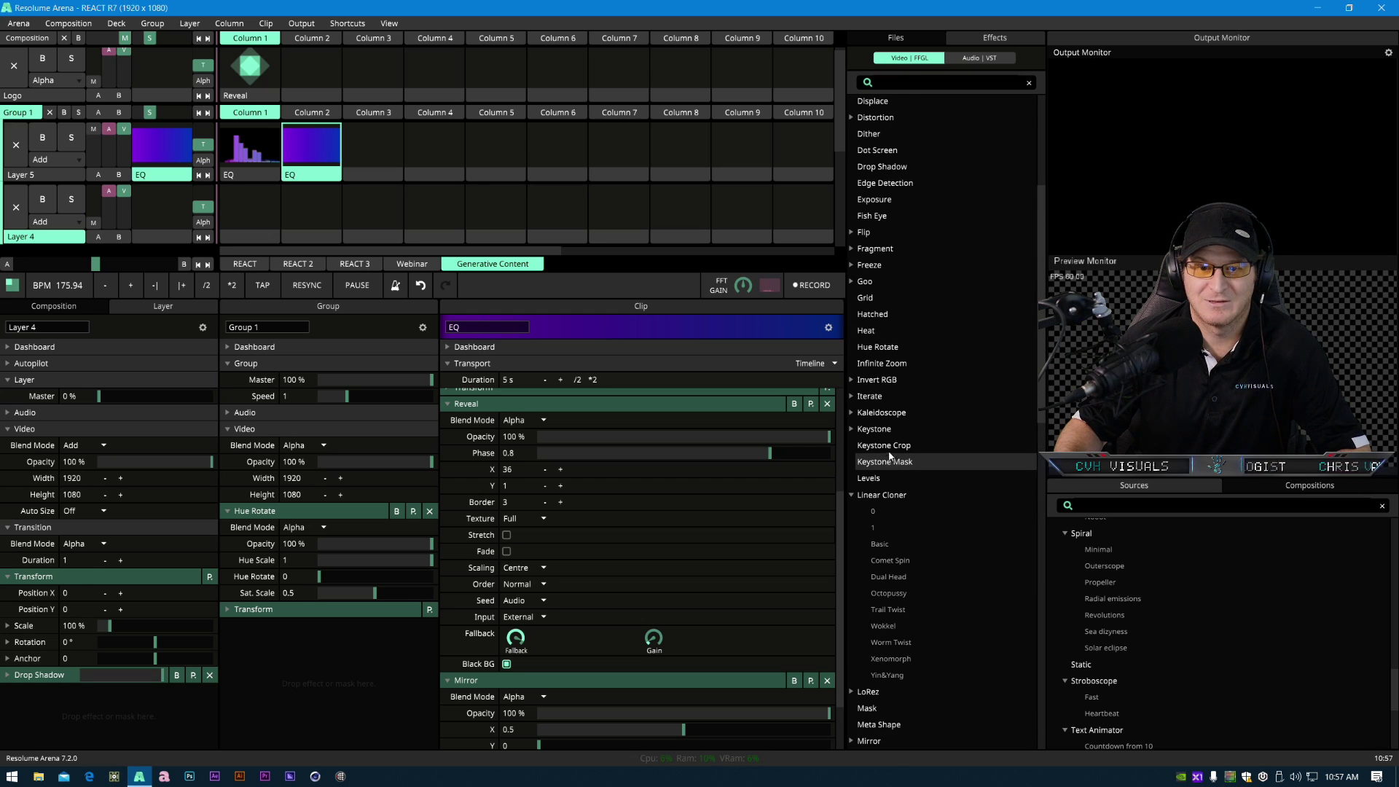
- Add a Kaleidoscope effect to the copied EQ clip
click(852, 414)
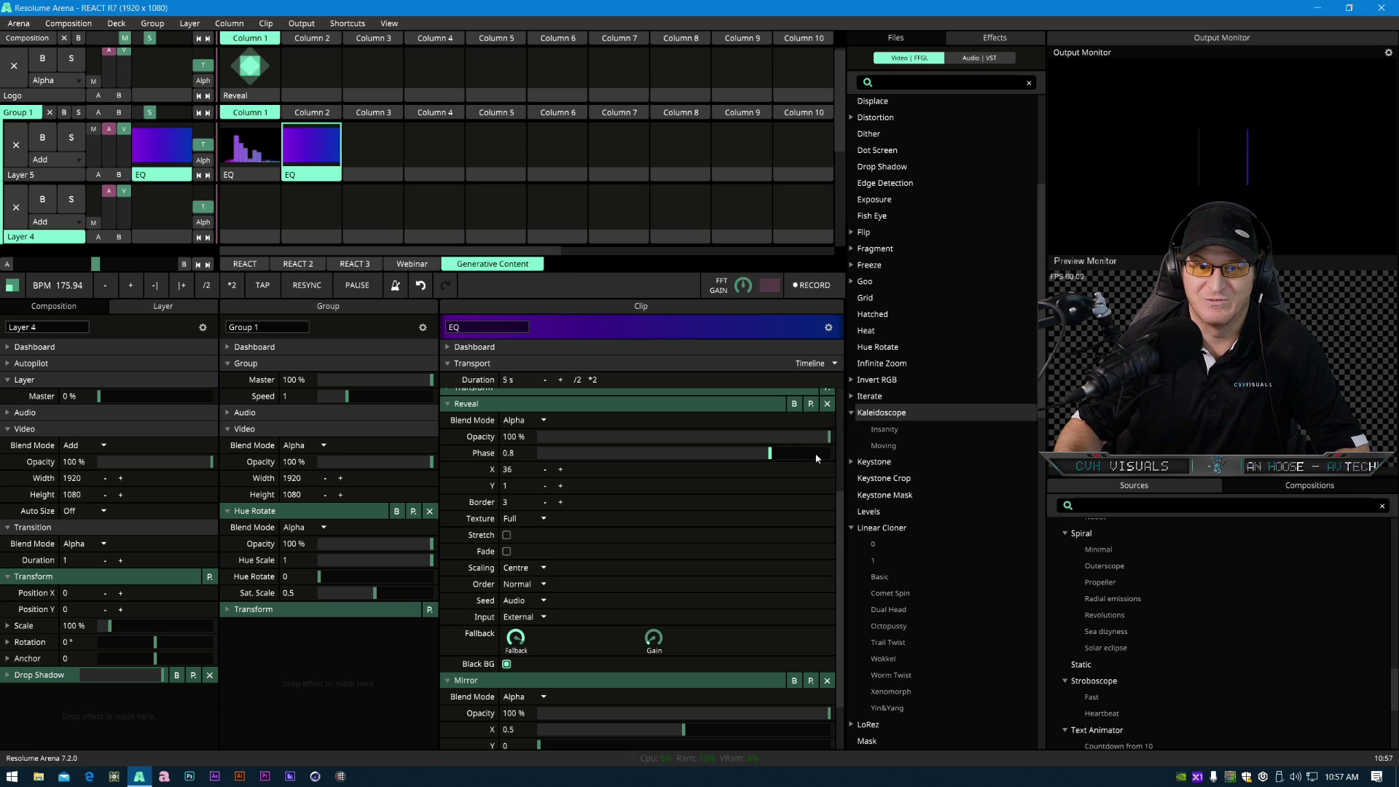
drag(891, 414, 314, 89)
click(323, 119)
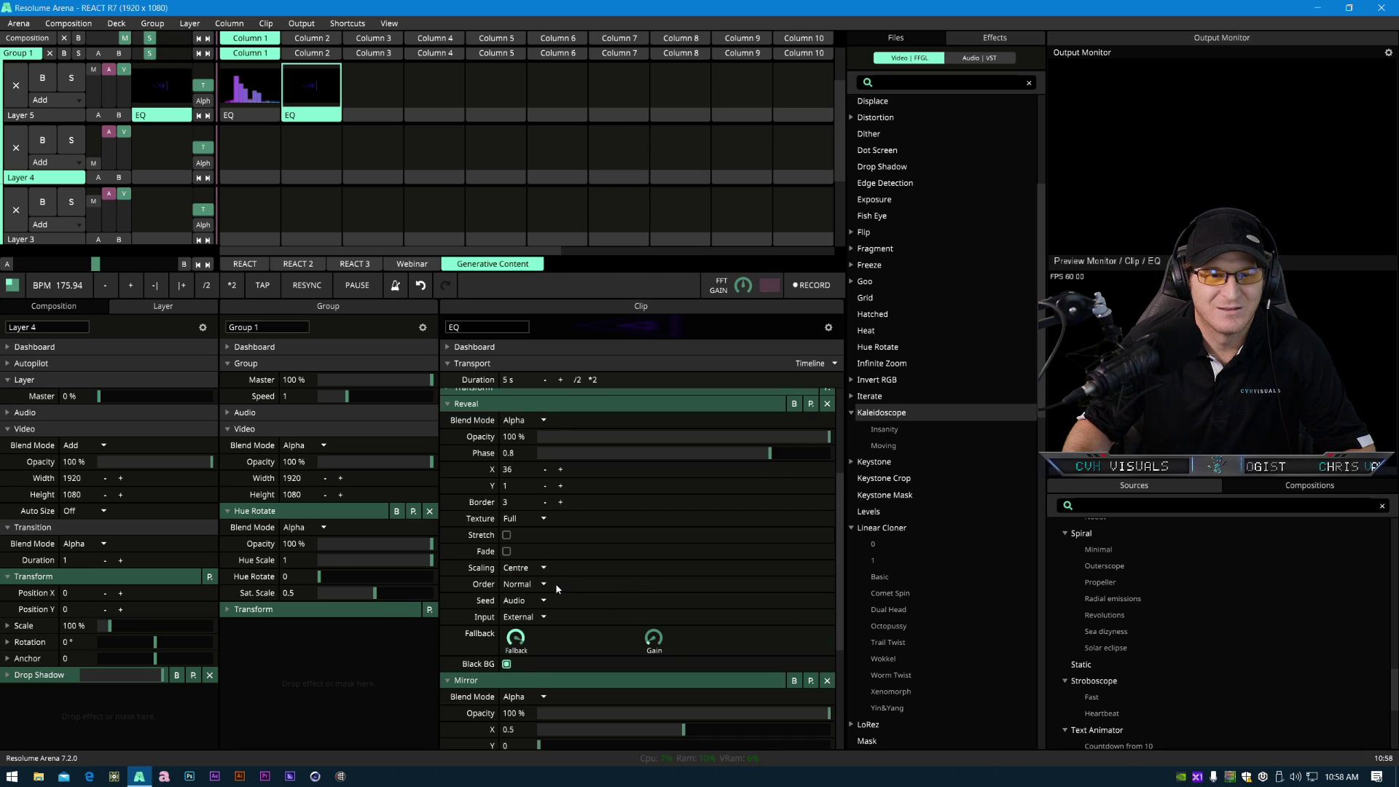
scroll(560, 588, up, 2)
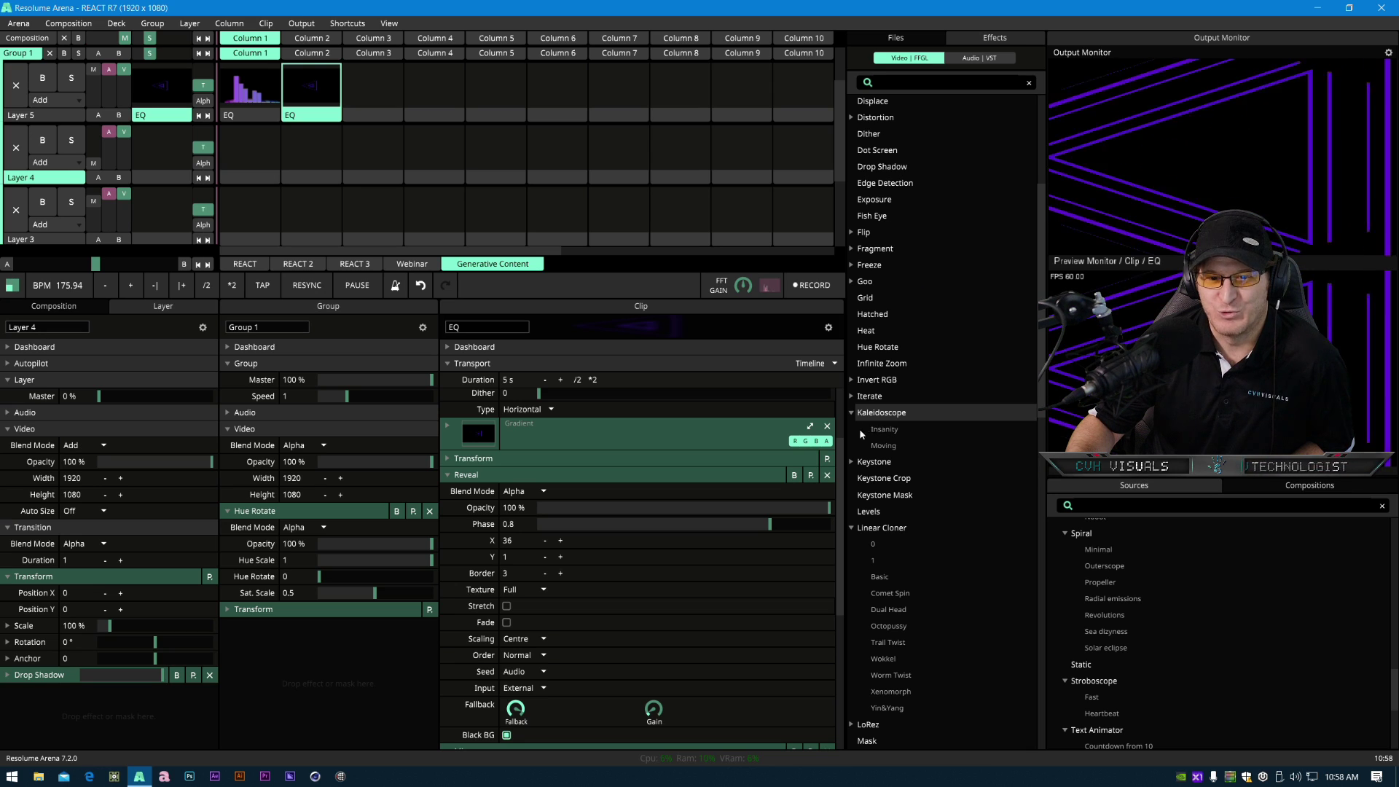
- Search the effects list for "k", then clear the search and browse the list
click(890, 84)
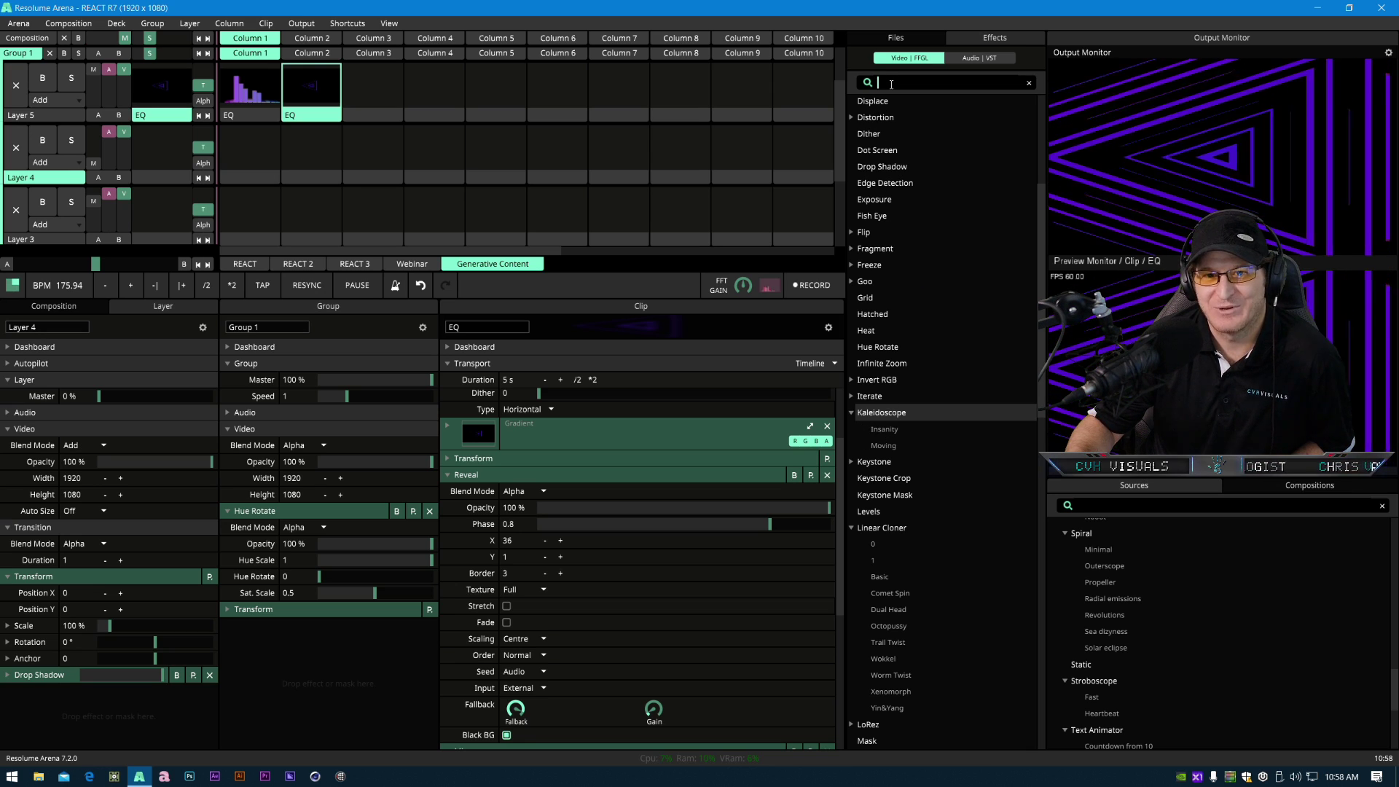
text(k)
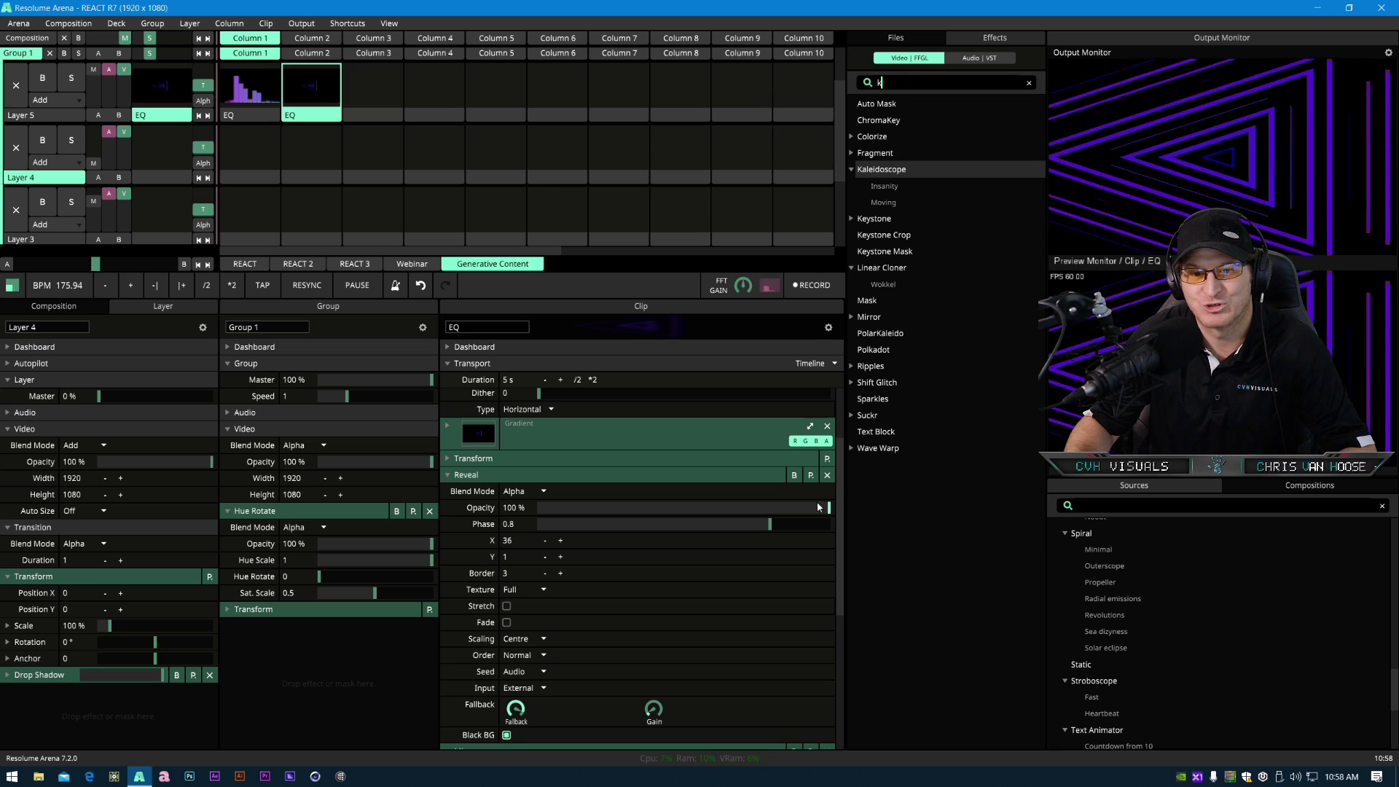
click(1029, 83)
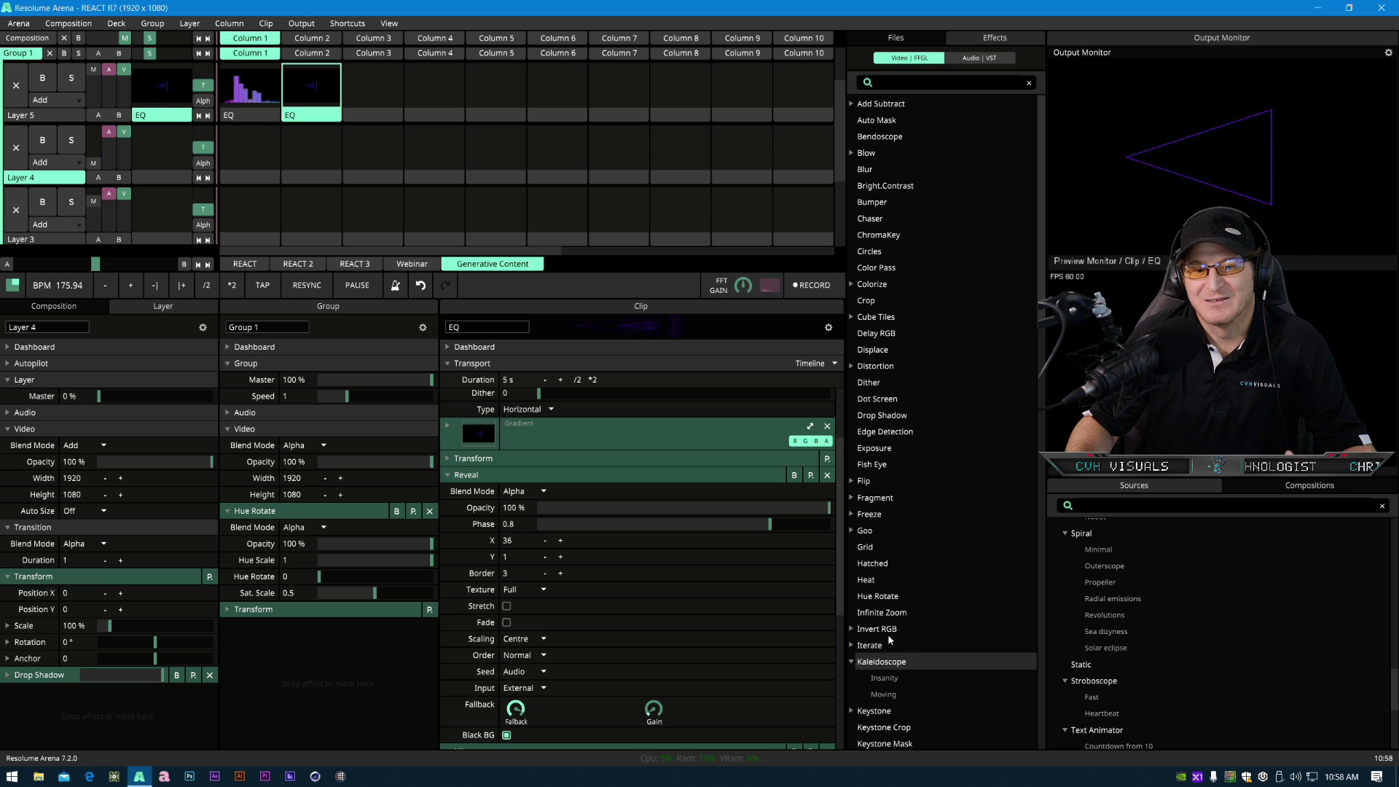
scroll(881, 627, down, 3)
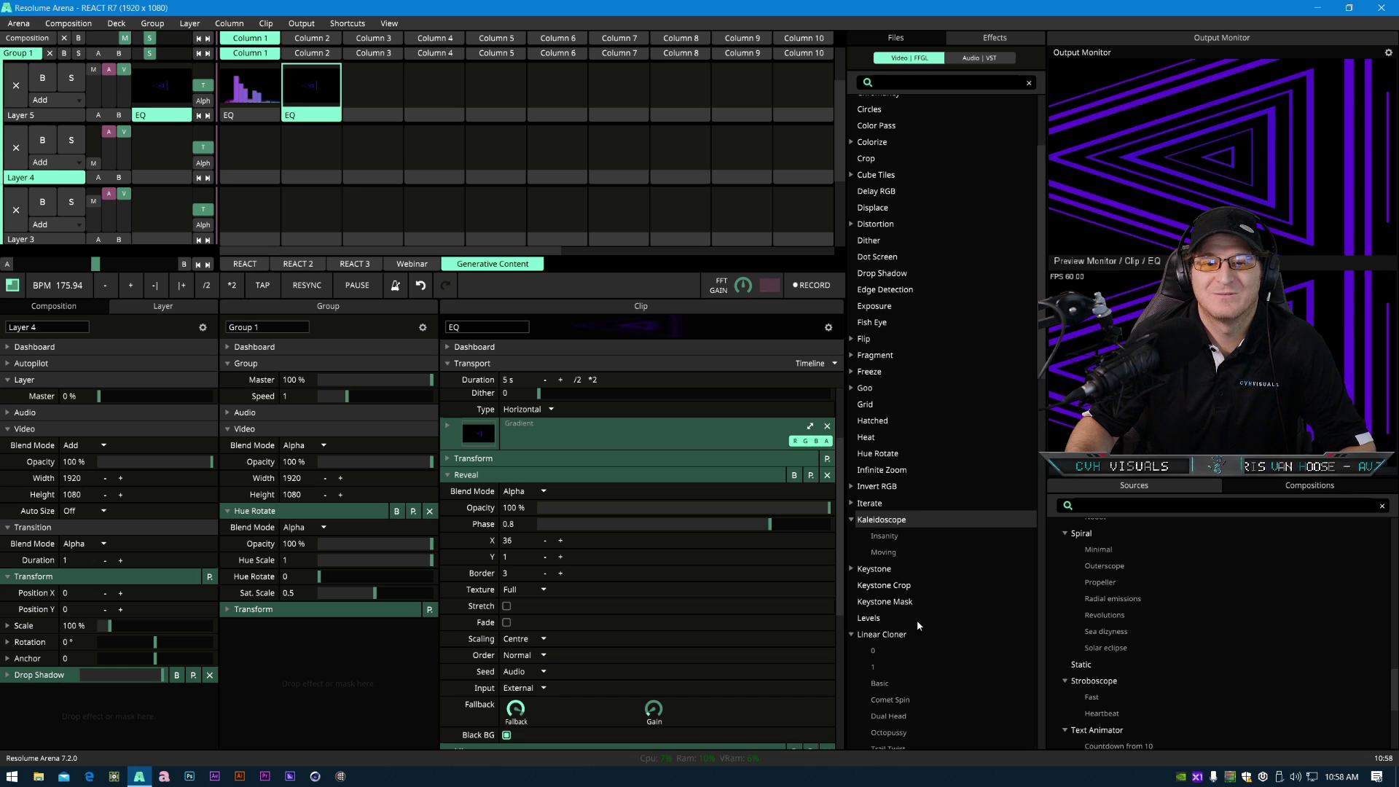
scroll(912, 609, down, 1)
scroll(887, 513, up, 1)
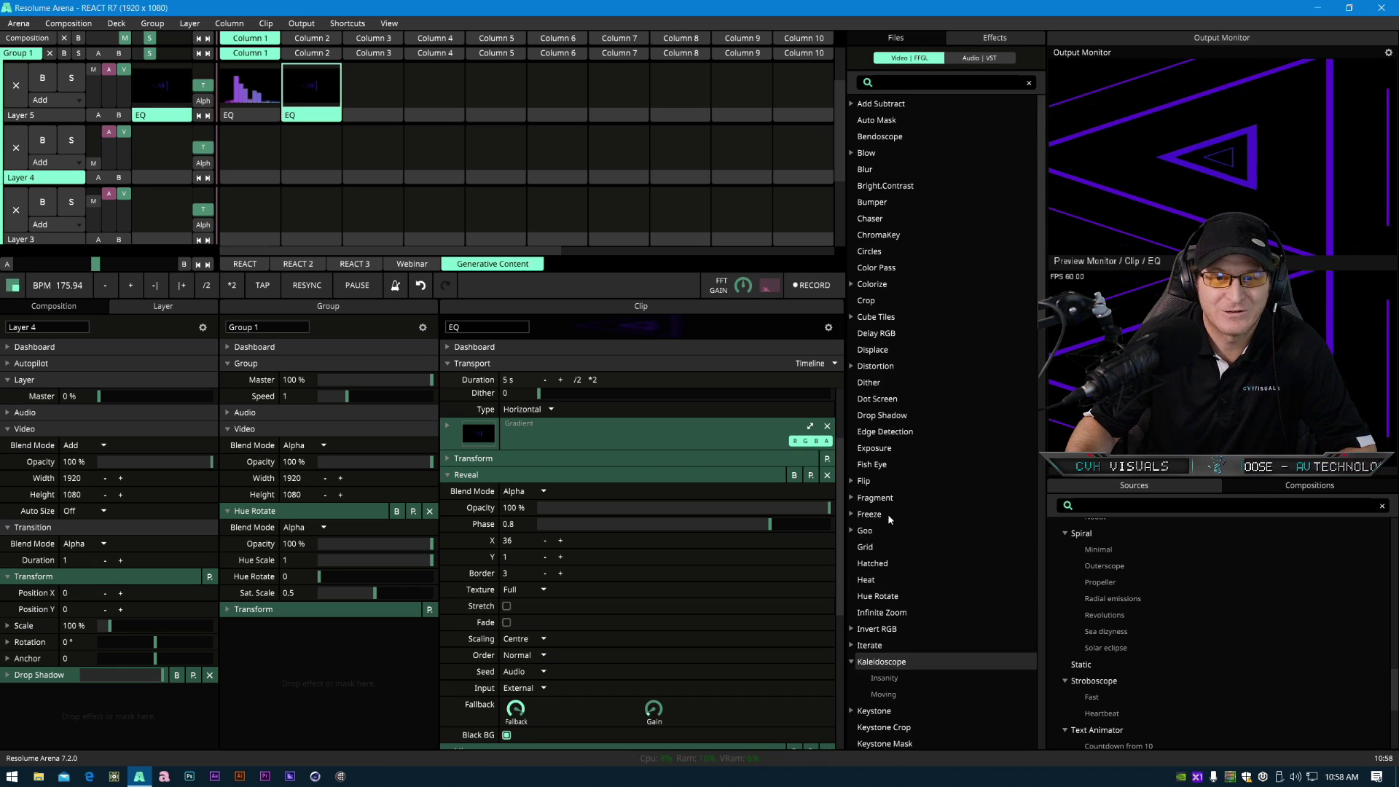
- Scroll up and down through the effects list to review the available effects
scroll(889, 548, up, 4)
scroll(886, 543, down, 9)
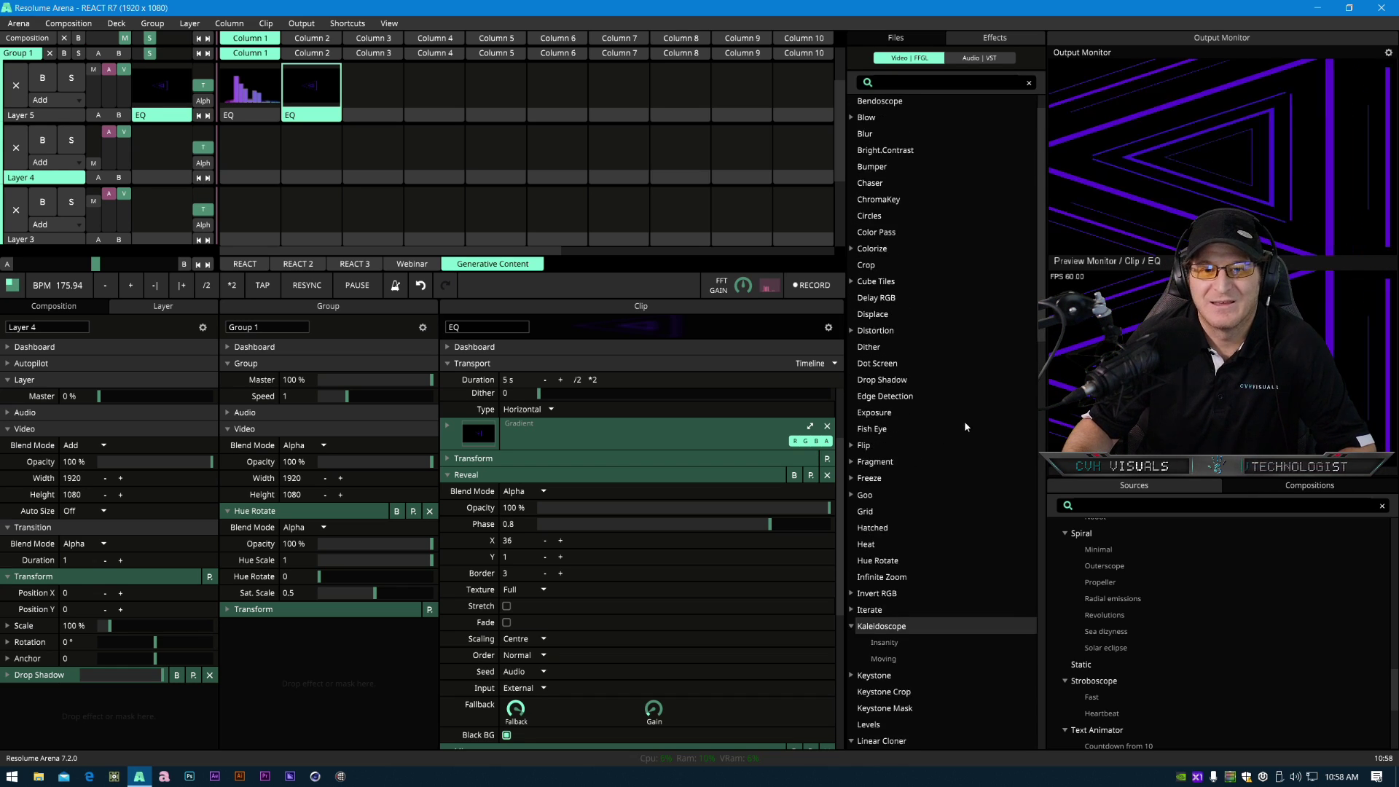
scroll(943, 481, down, 9)
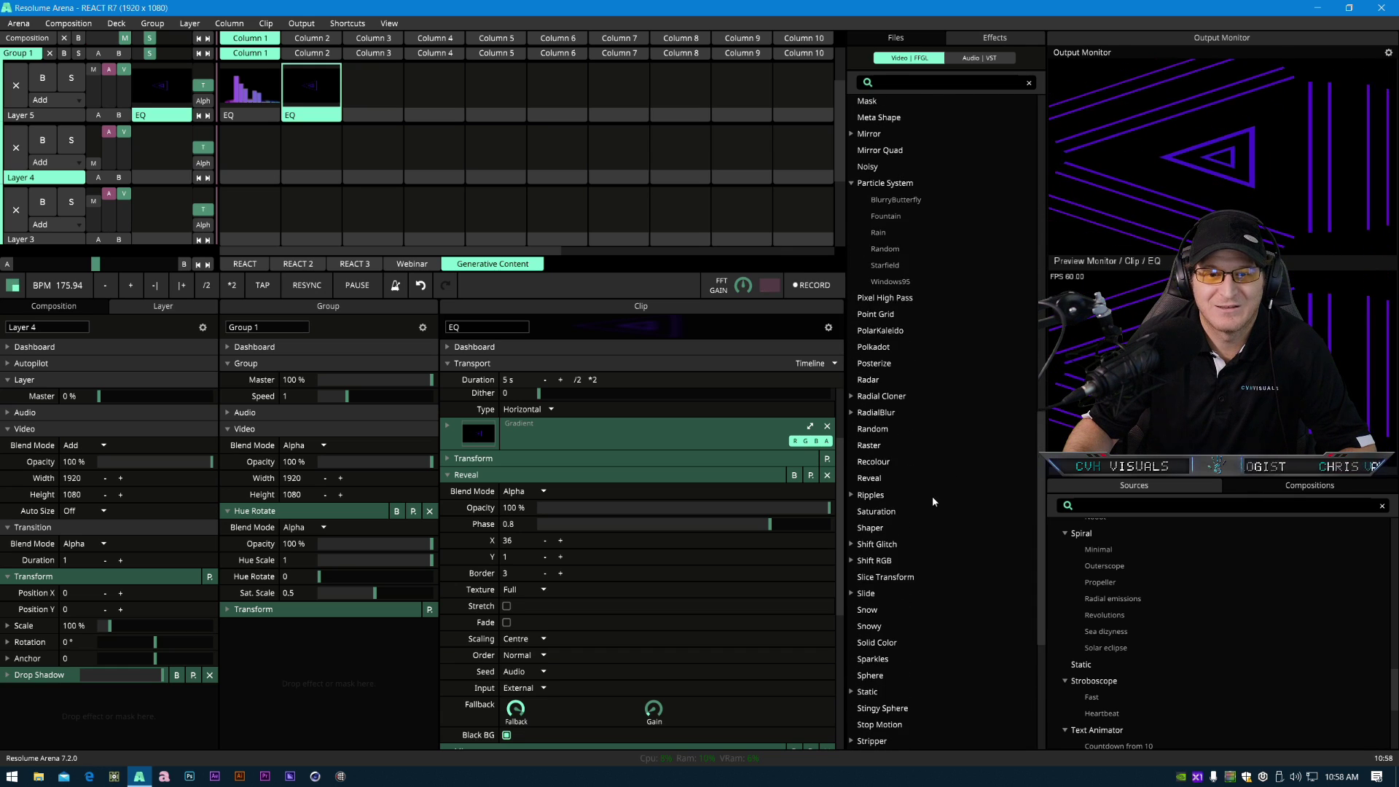
scroll(925, 444, up, 10)
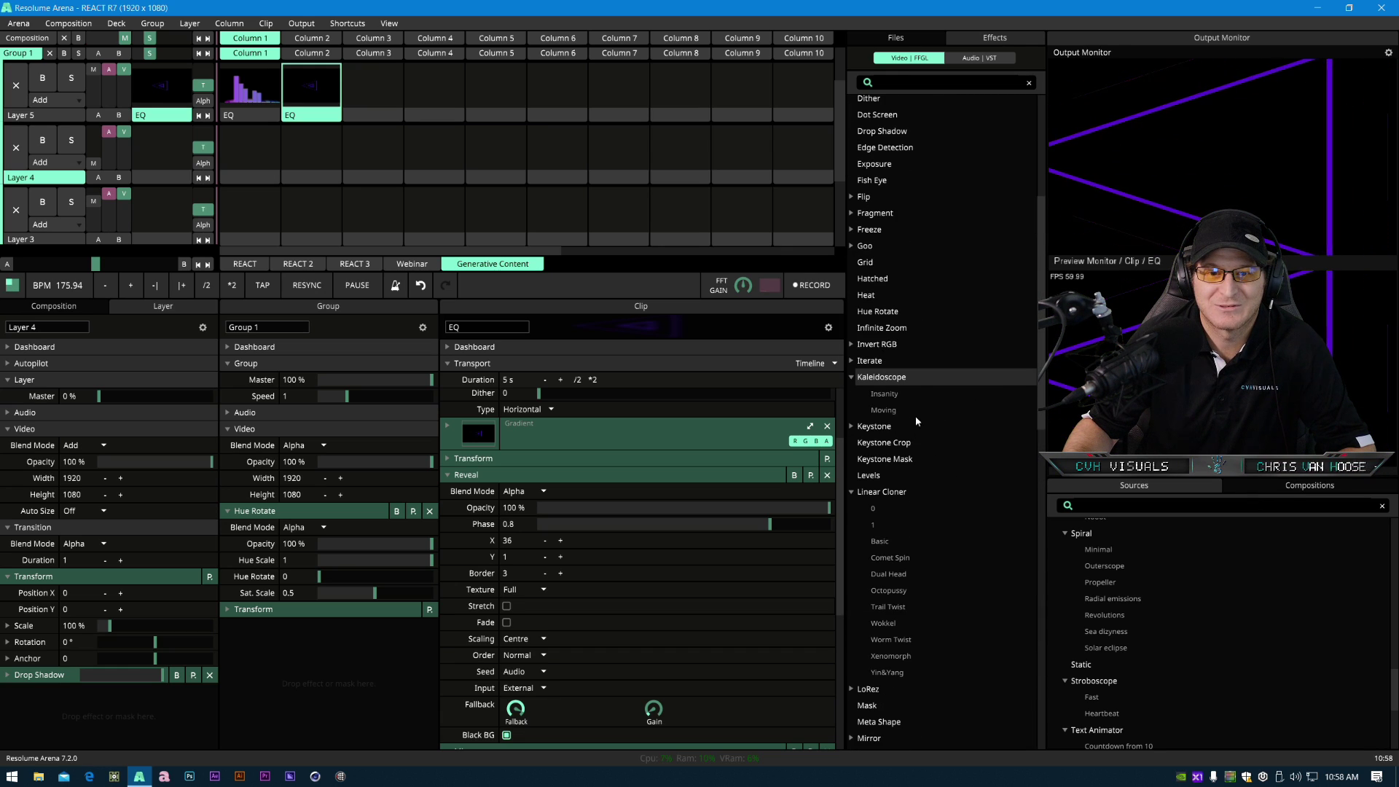
scroll(907, 446, down, 14)
scroll(892, 547, up, 8)
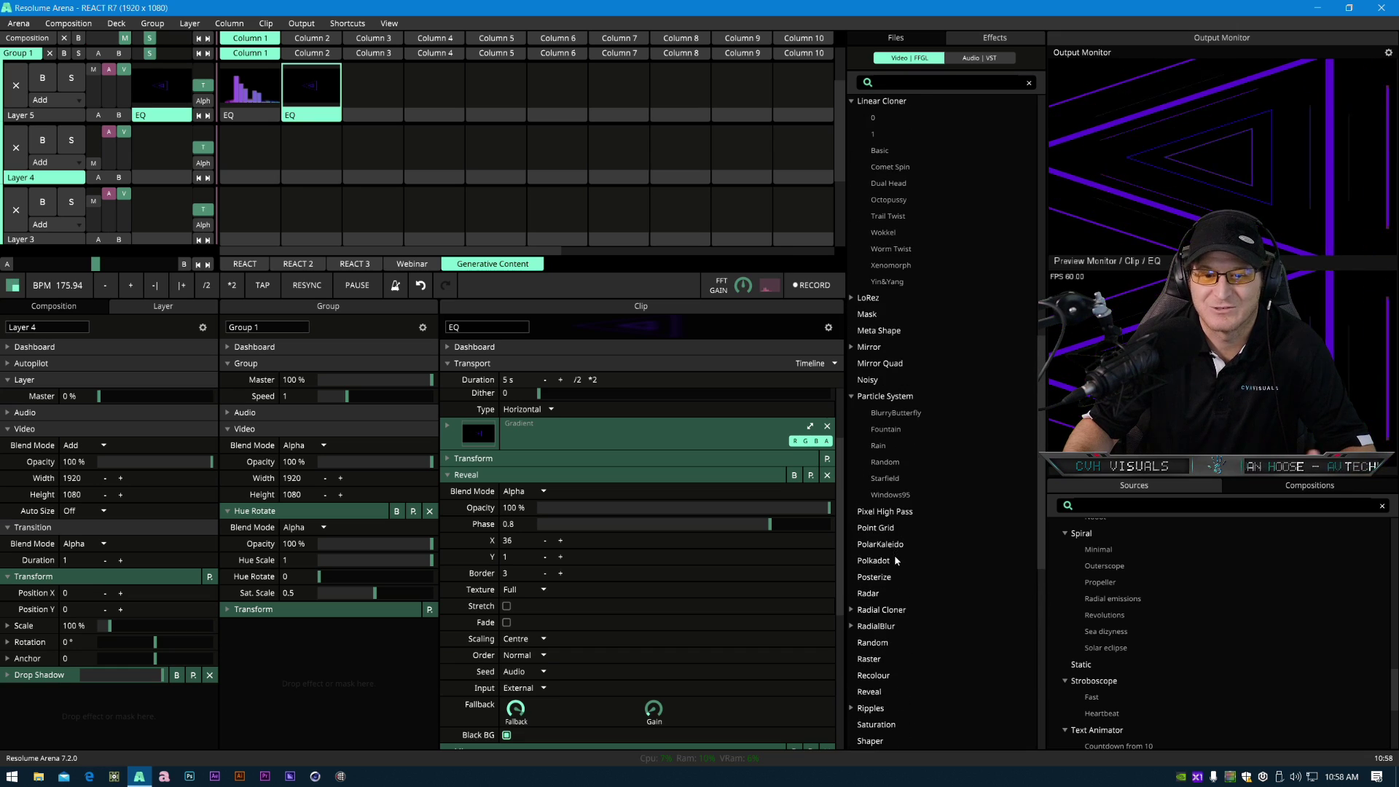
scroll(891, 548, up, 9)
scroll(888, 539, down, 6)
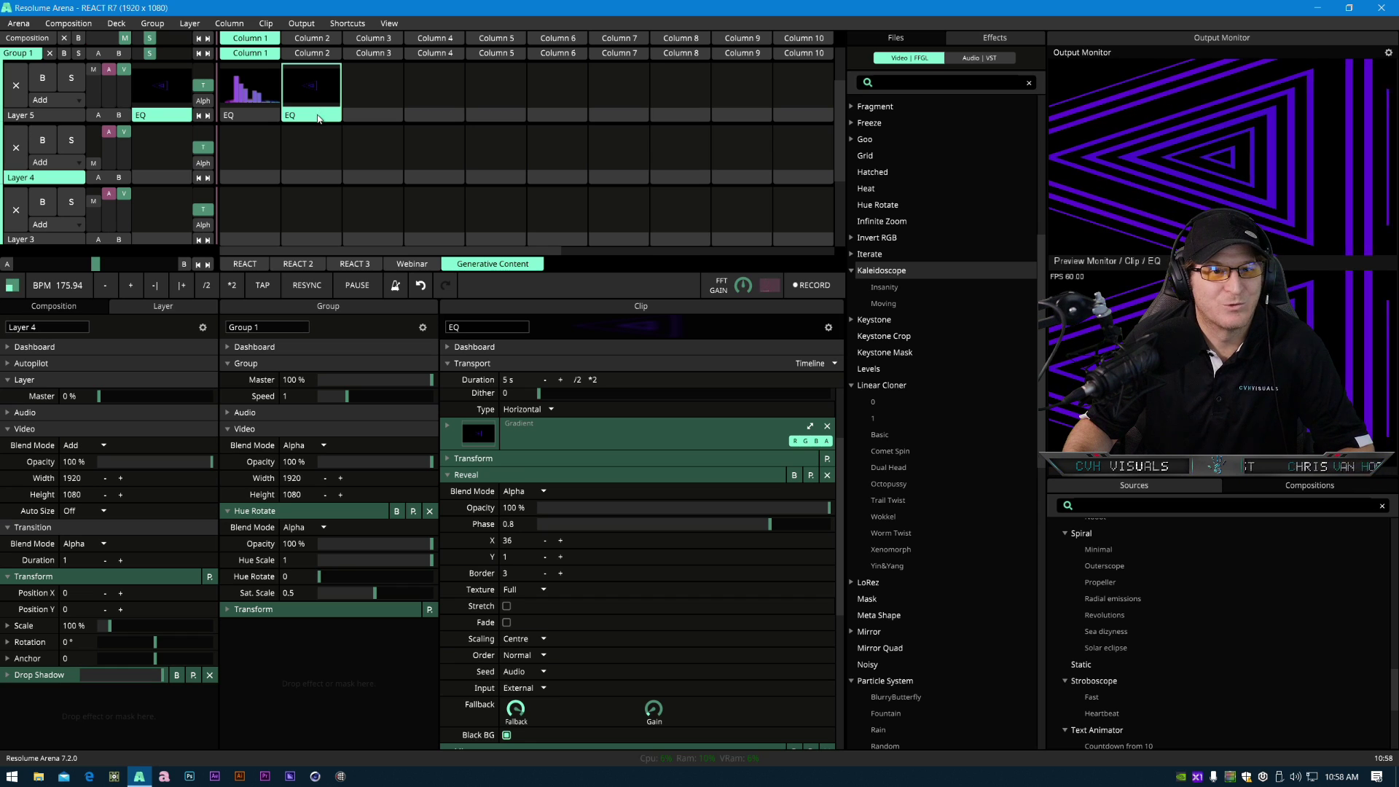
- Collapse Reveal and Mirror, enlarge the clip panel, and move the Kaleidoscope effect above the Mirror effect
click(487, 476)
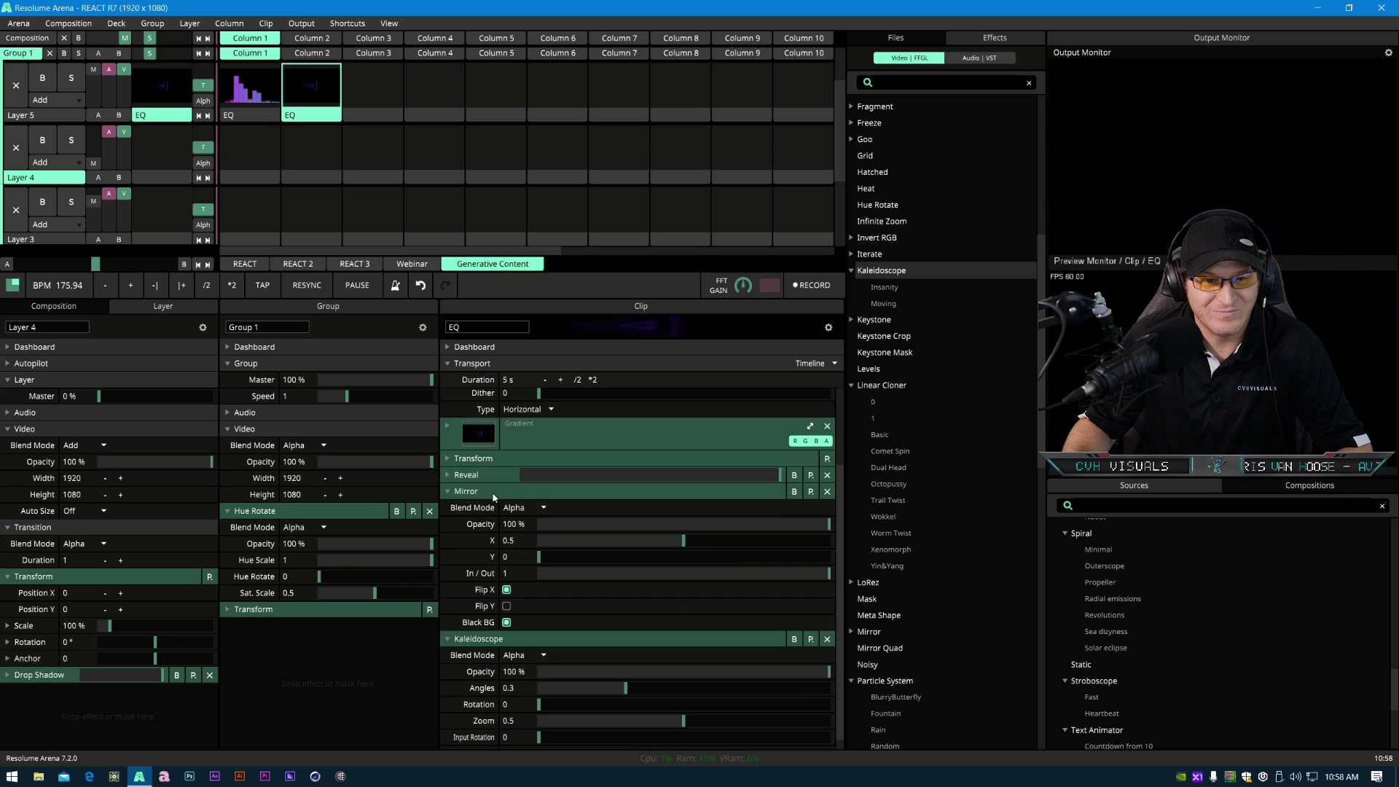
click(494, 493)
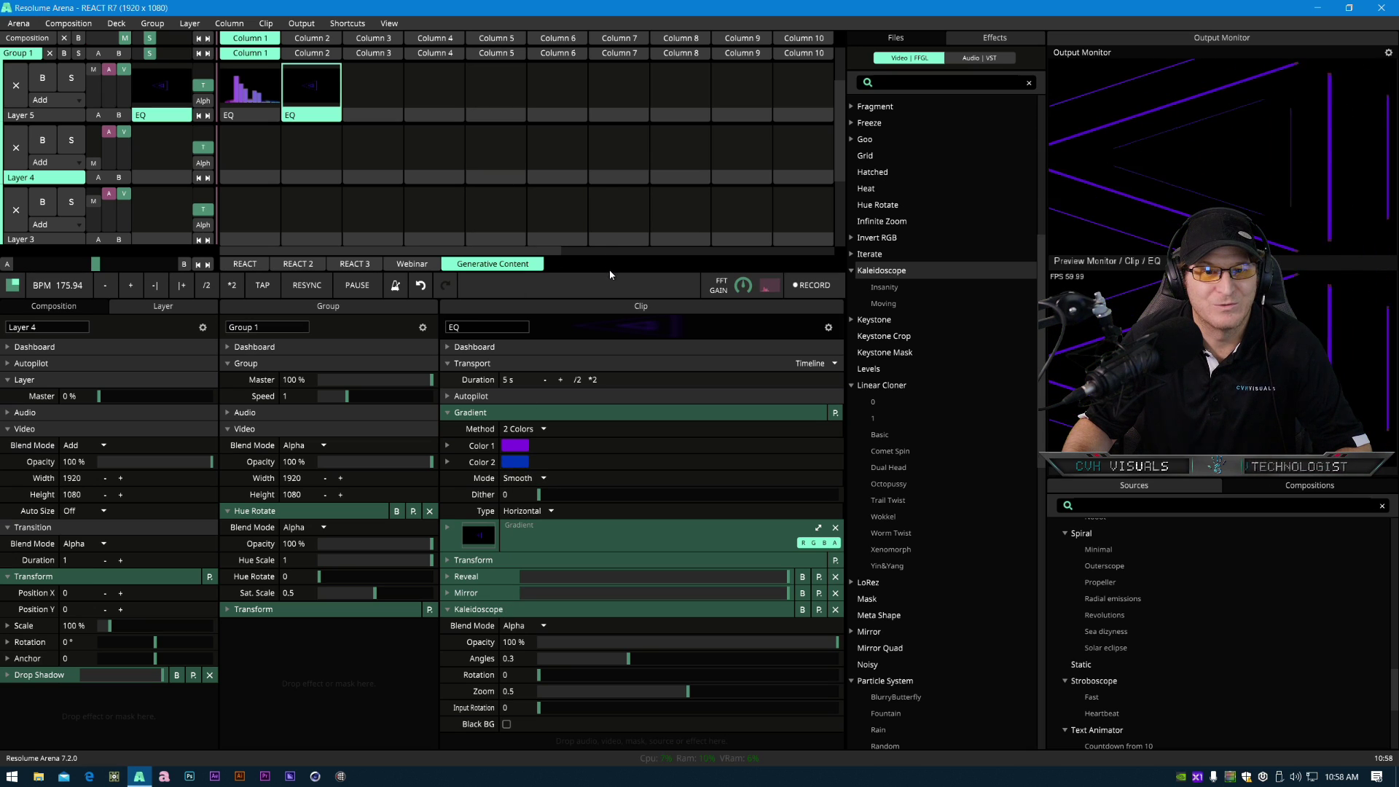
drag(609, 274, 609, 203)
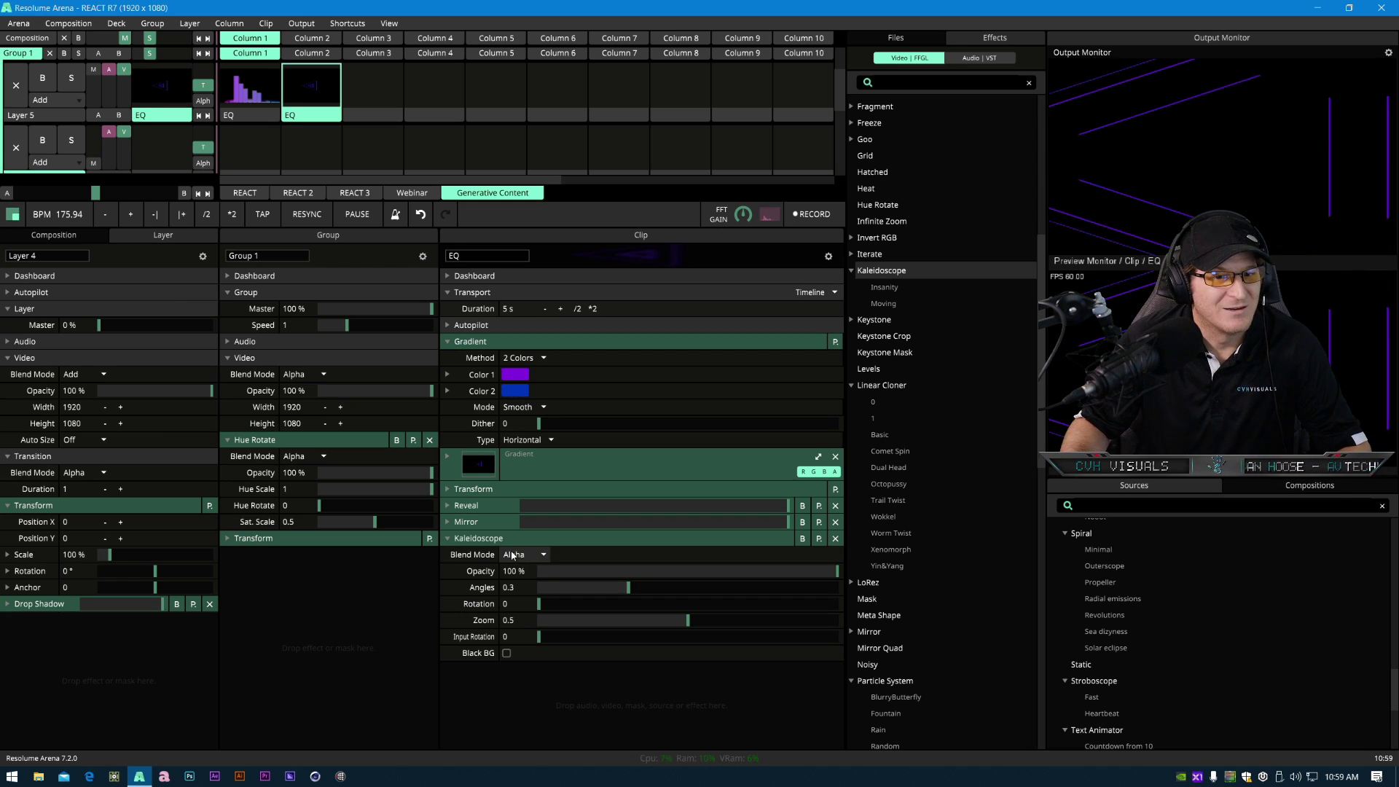
drag(478, 543, 488, 517)
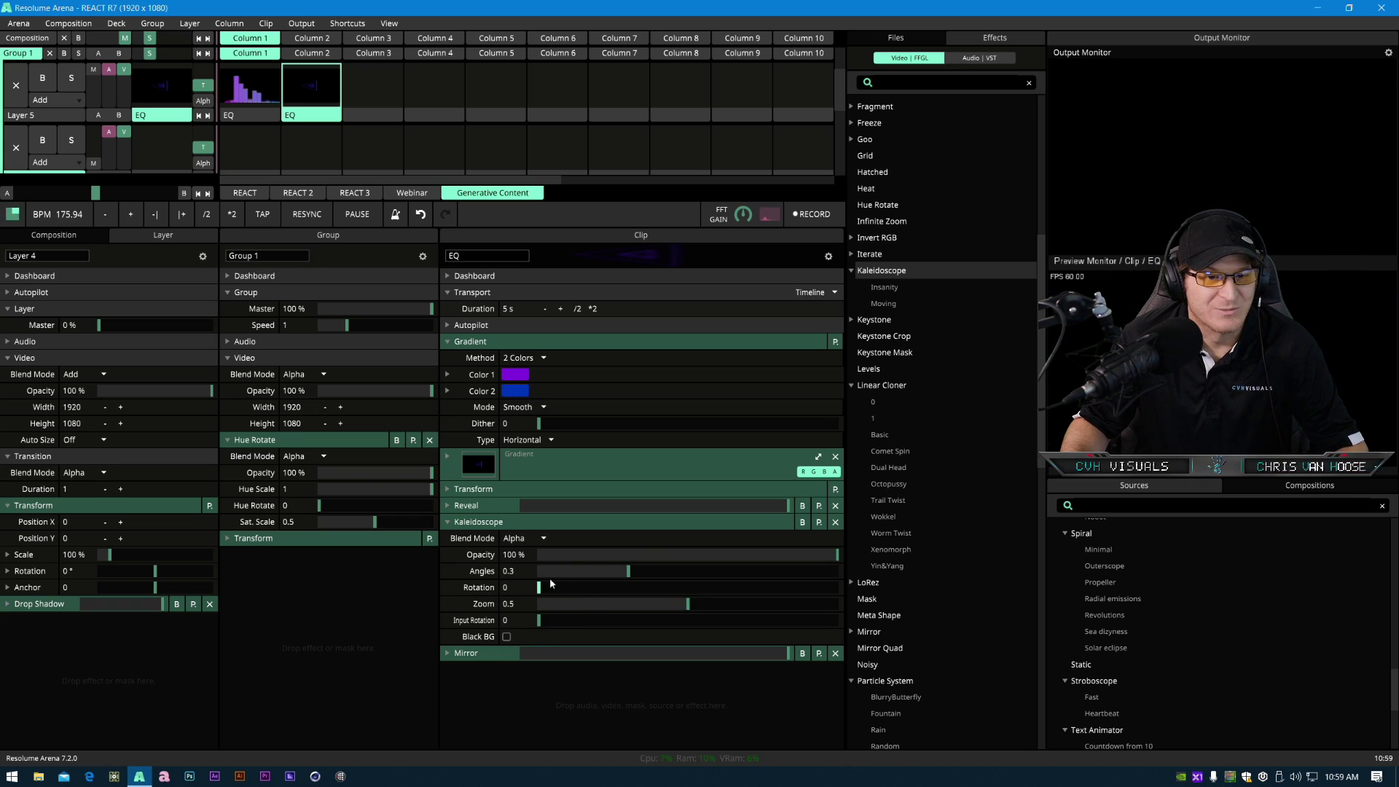
- Set the Kaleidoscope's Angles to 0.15, Rotation to 0.09 and Zoom to 0.66
drag(629, 571, 585, 577)
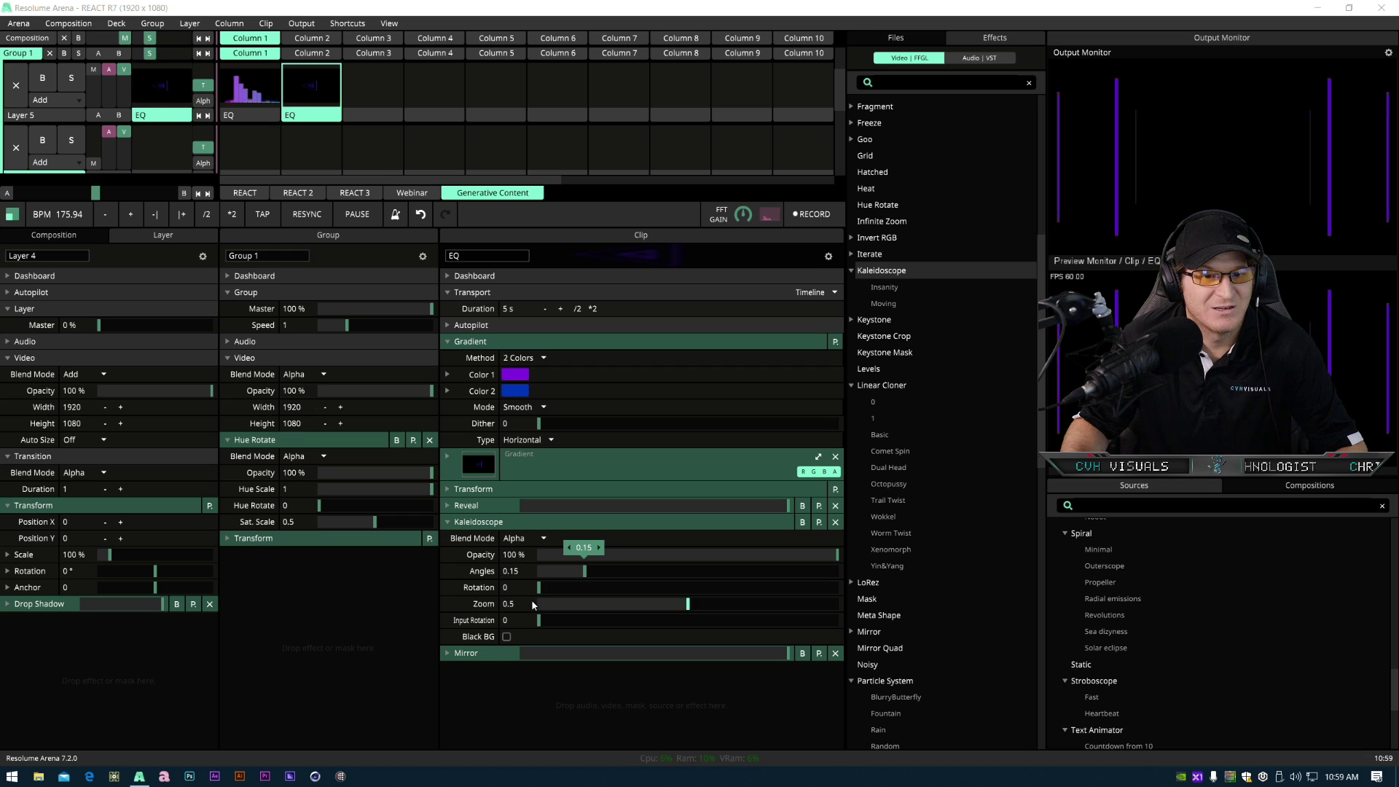
drag(539, 587, 565, 590)
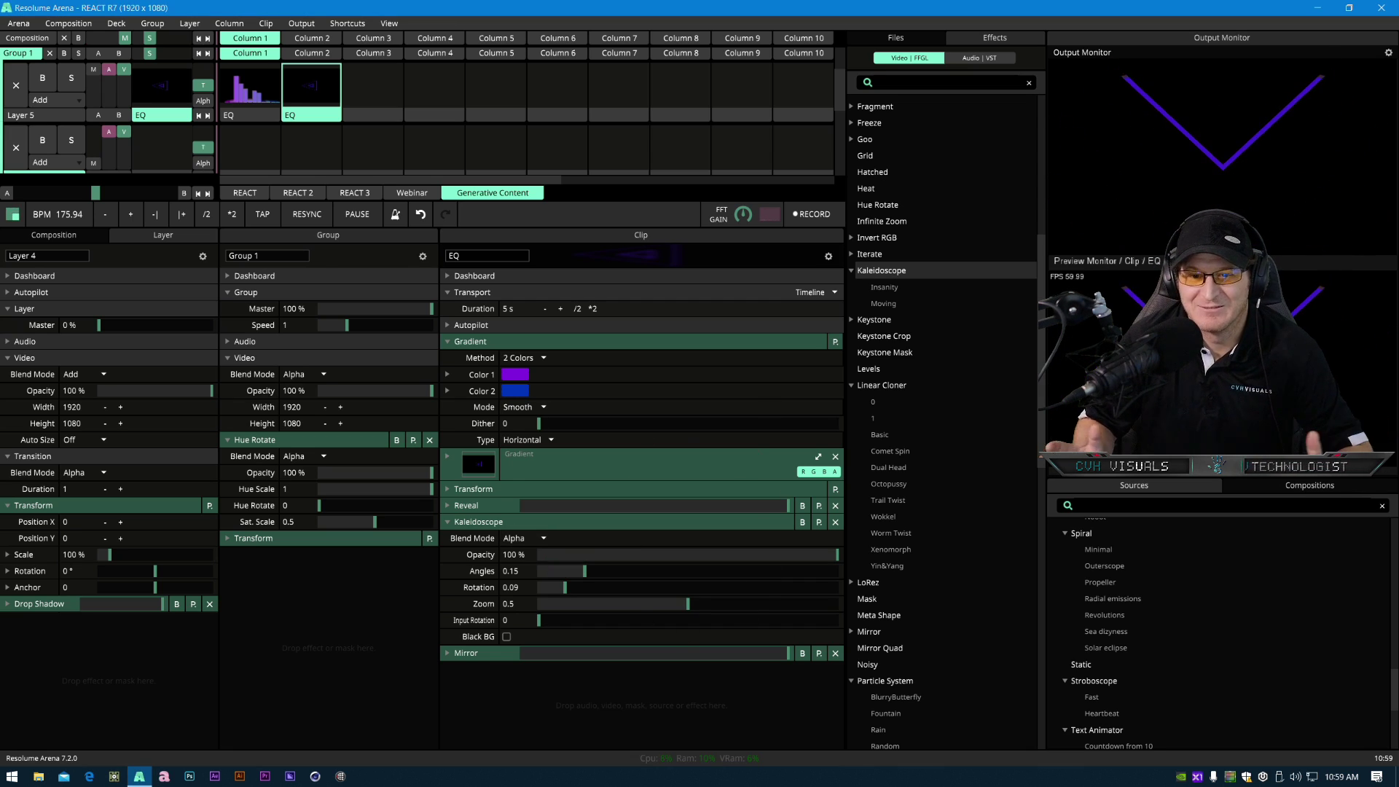
drag(687, 603, 736, 651)
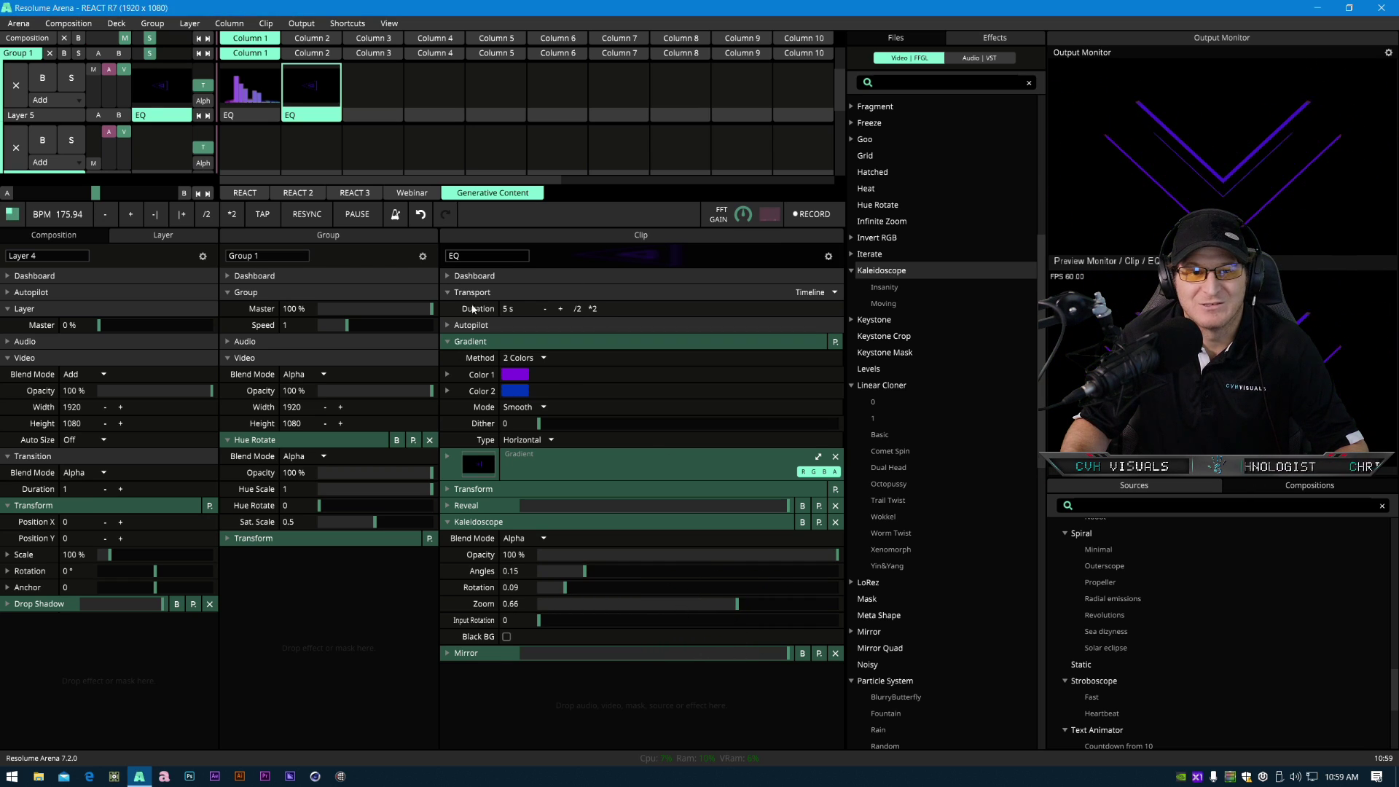
- Try raising the Kaleidoscope's Input Rotation, then return it to 0
click(475, 276)
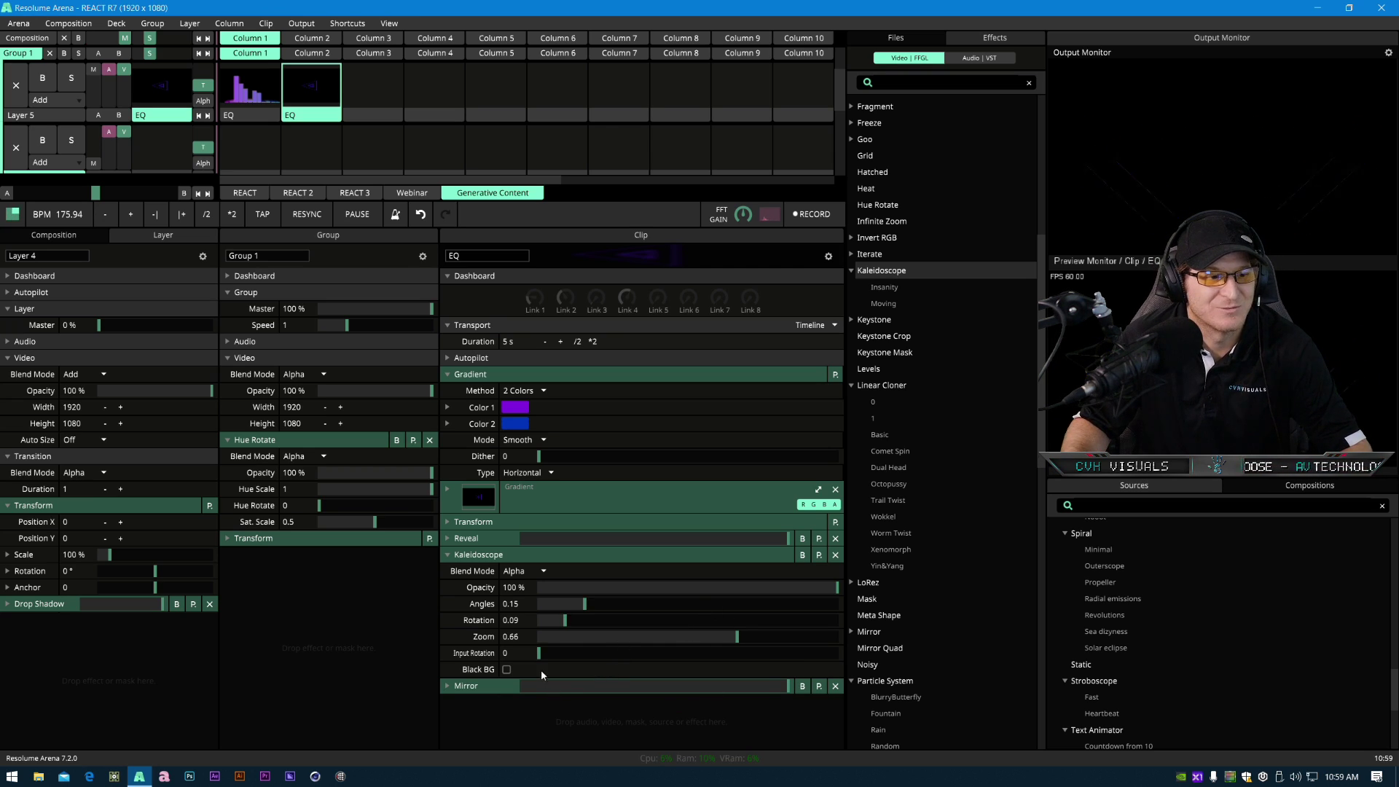
drag(538, 653, 591, 661)
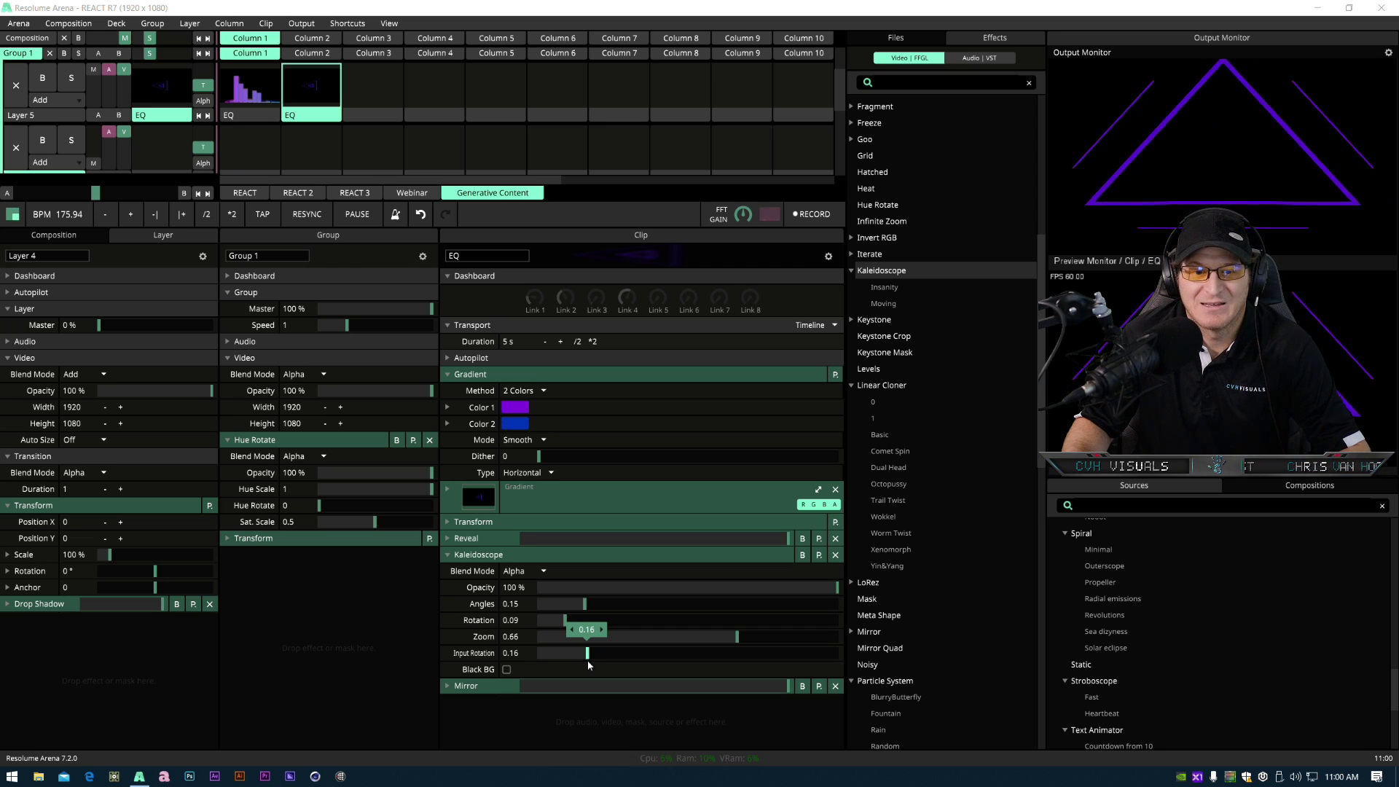
drag(589, 665, 553, 660)
drag(441, 640, 412, 640)
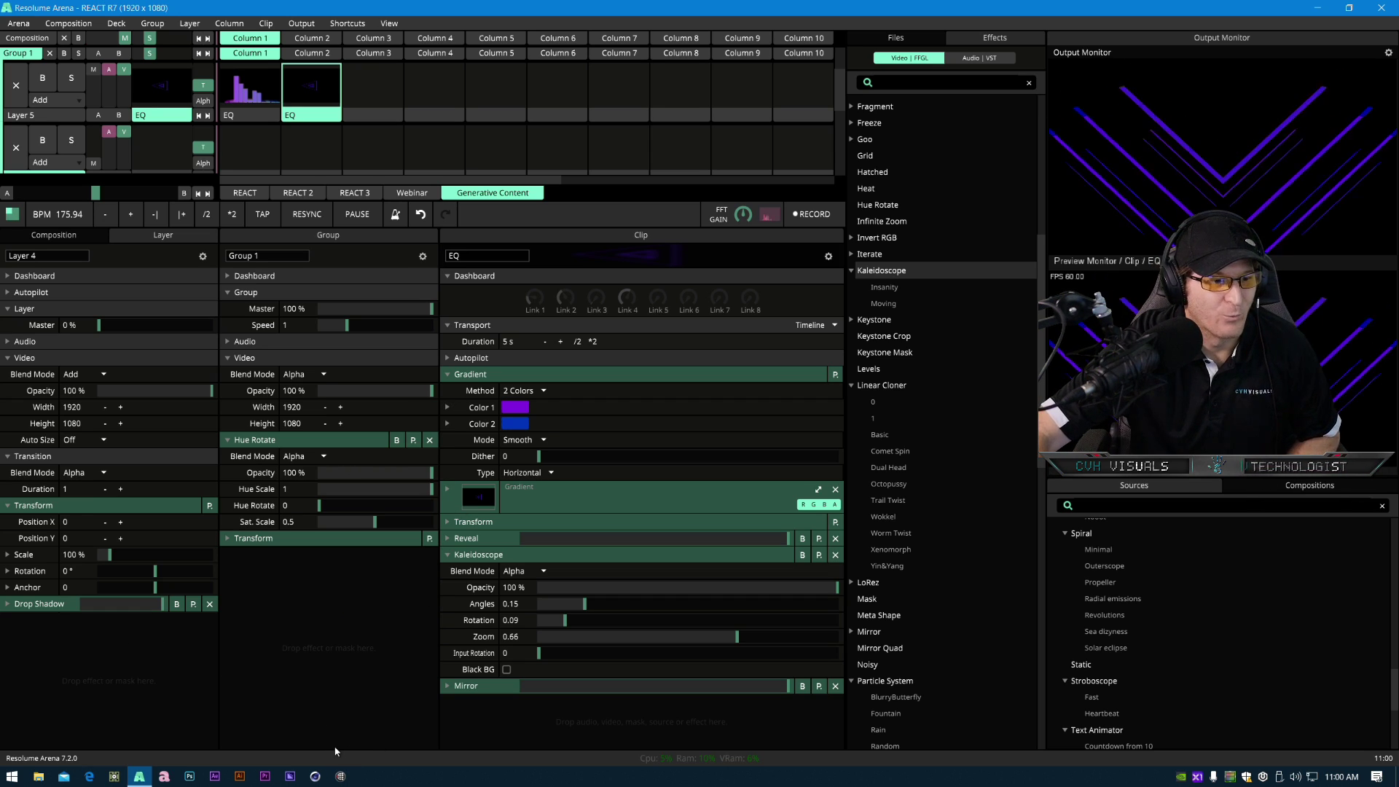
- Add a second Mirror effect between the Reveal and Kaleidoscope effects in the clip's stack
click(480, 556)
click(490, 573)
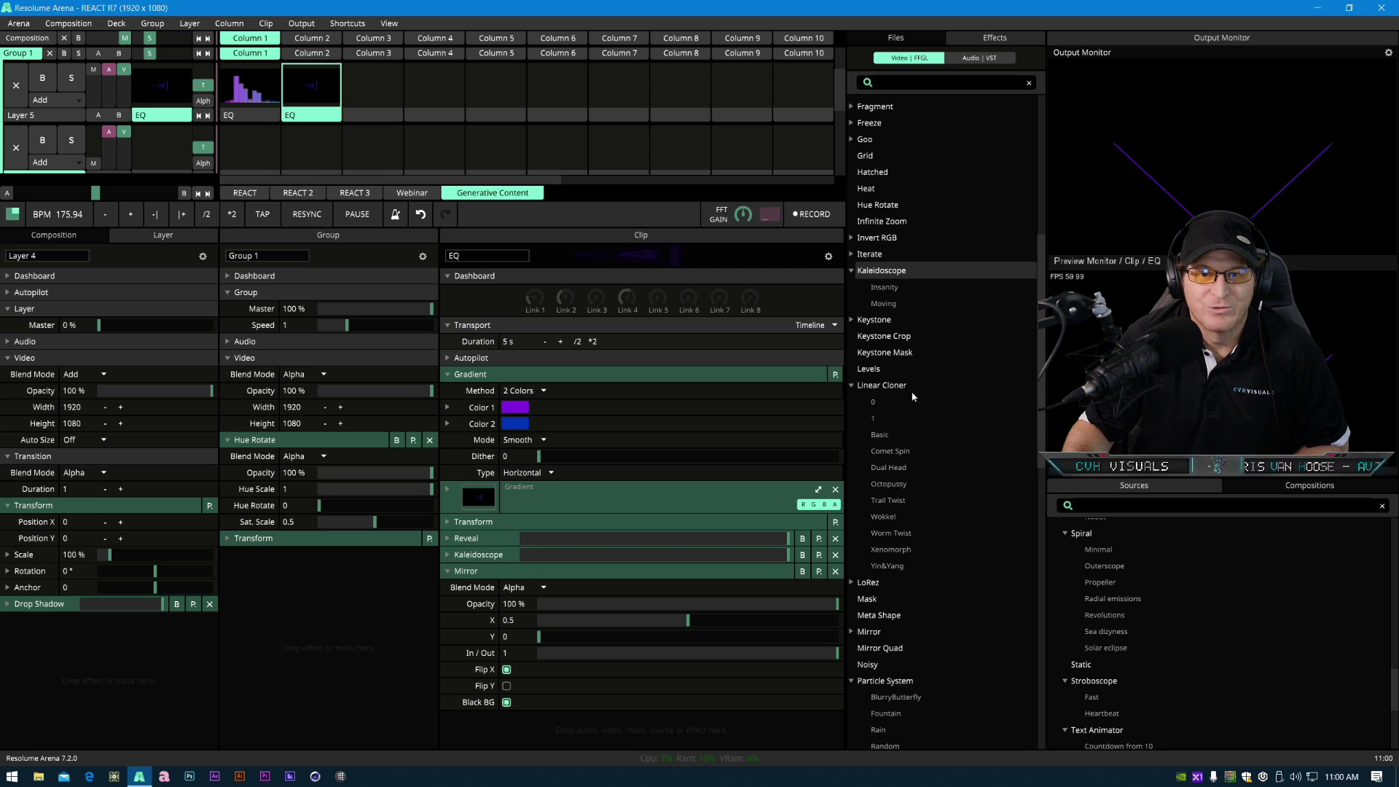
drag(878, 636, 510, 553)
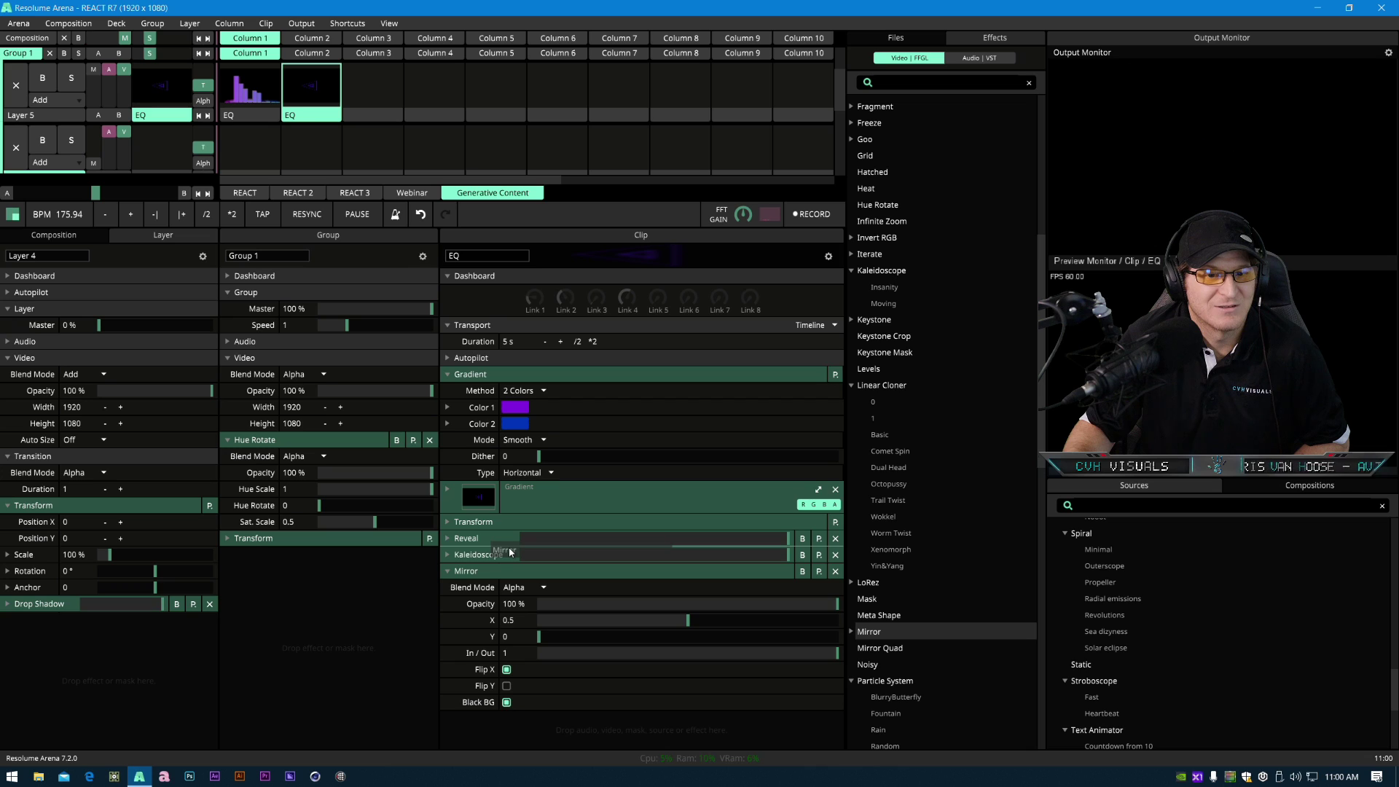
drag(510, 552, 508, 548)
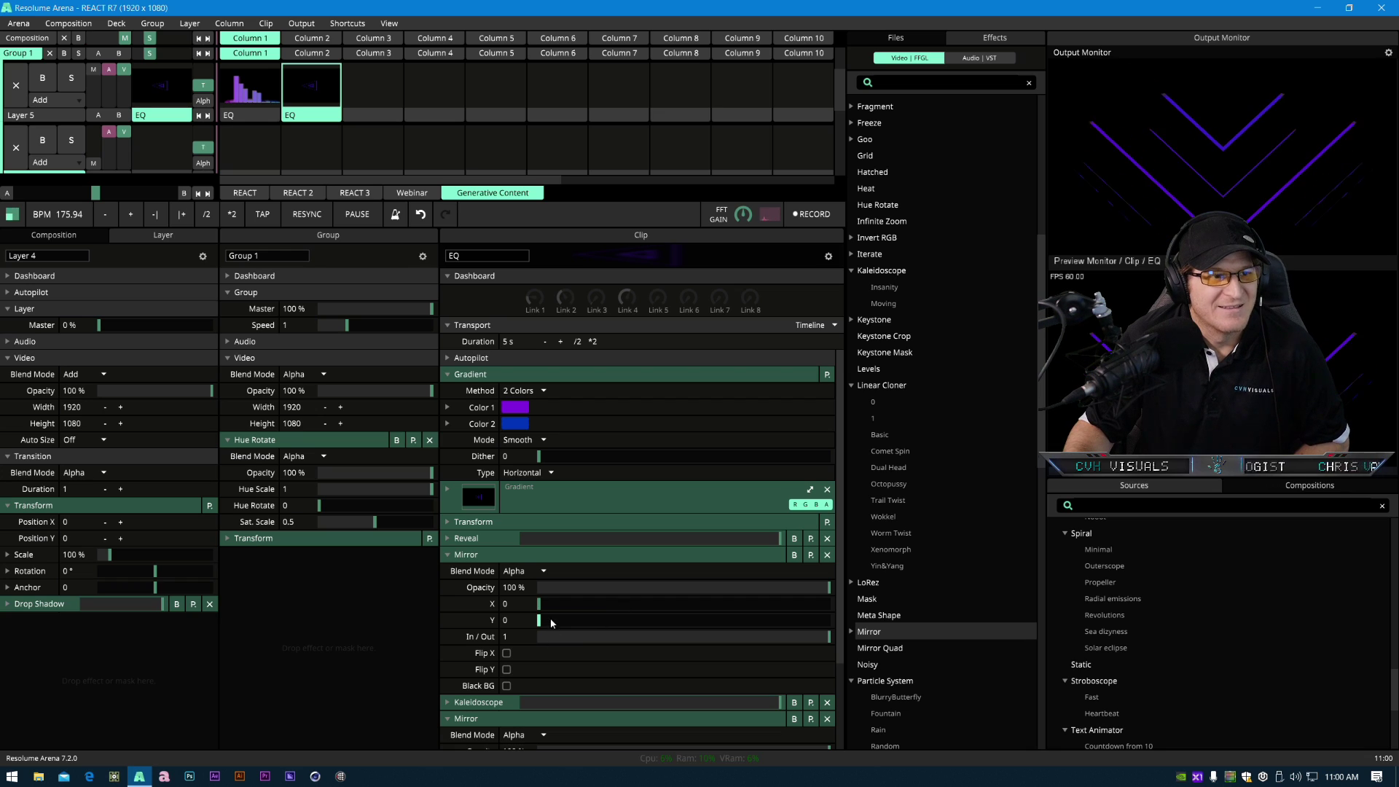
- Set the new Mirror's X to 0.5 with Flip X enabled, briefly bypassing it to compare
double_click(506, 604)
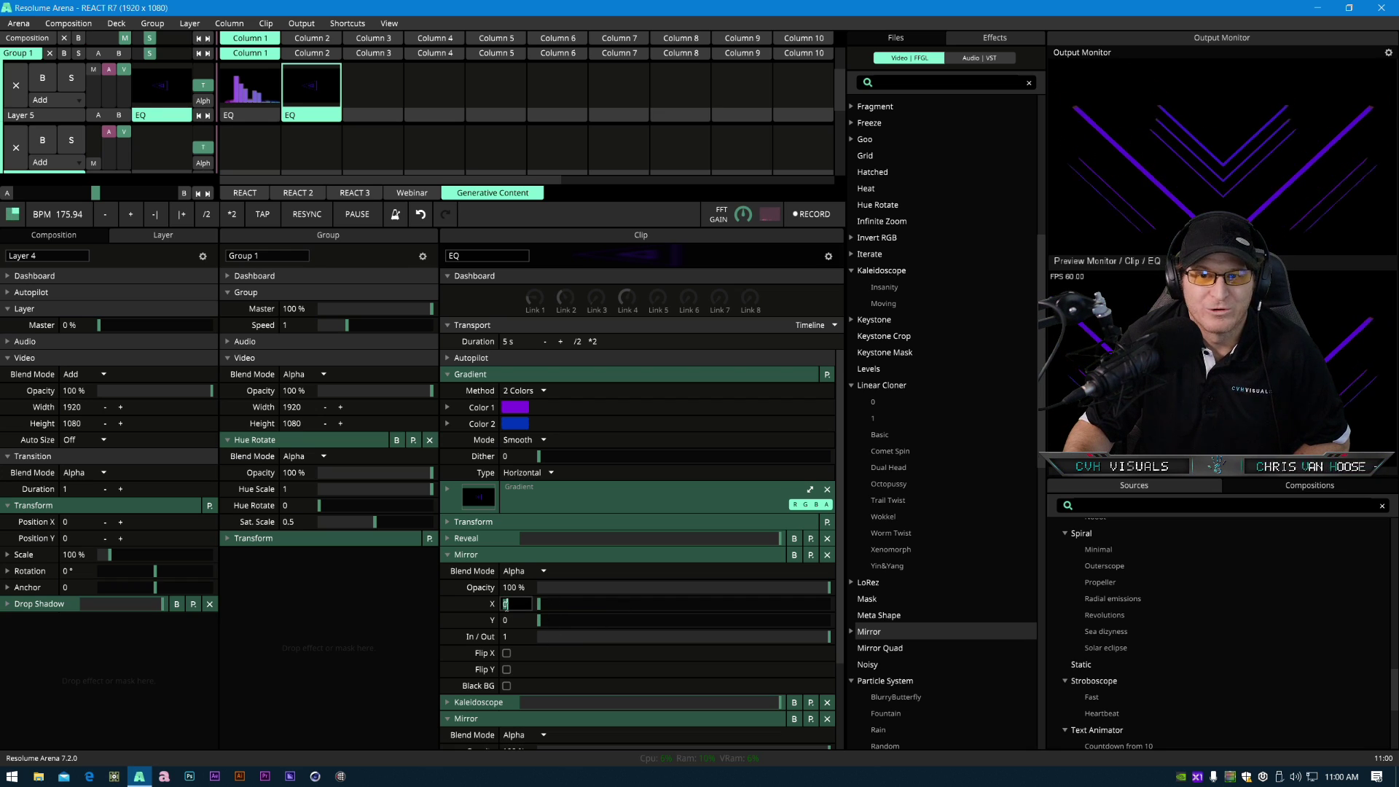
text(0.5)
key(Return)
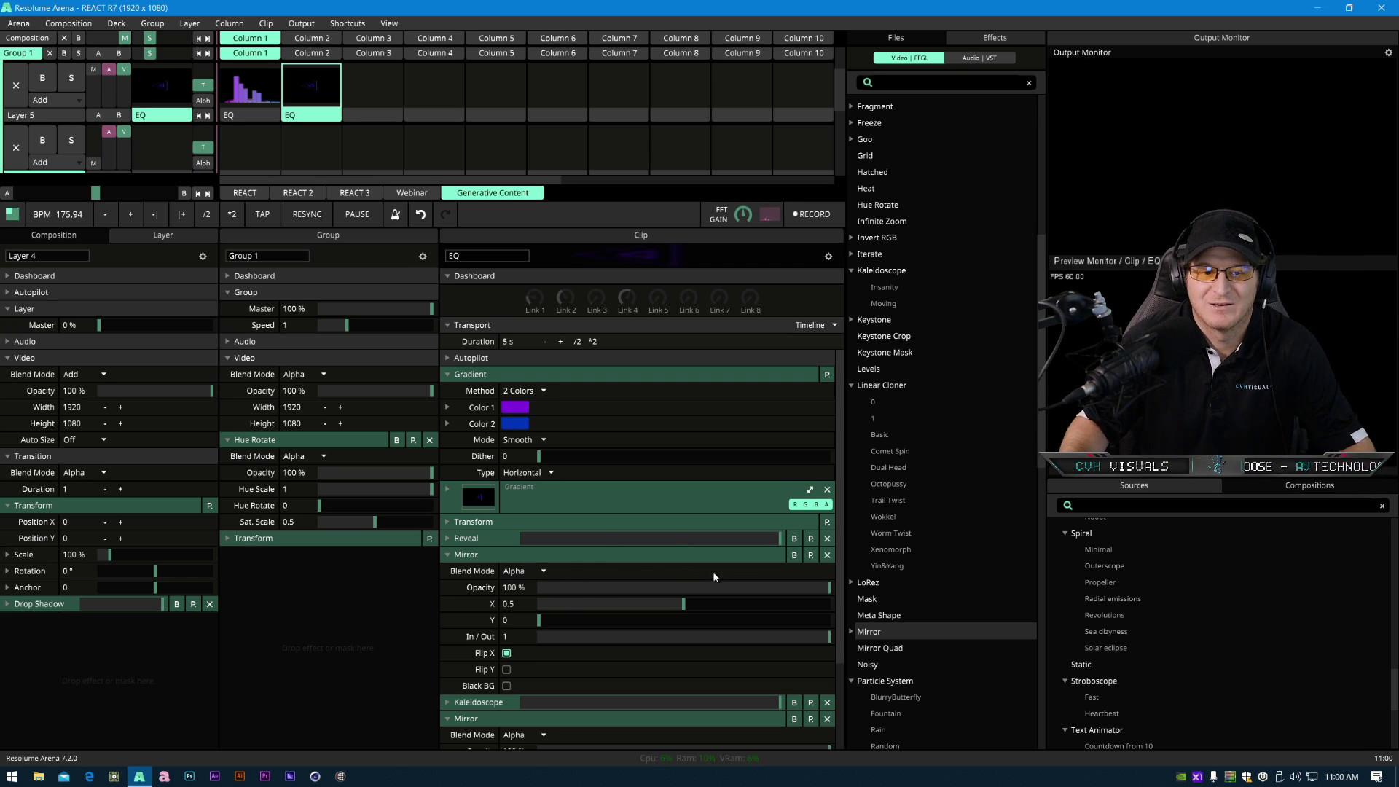
click(794, 555)
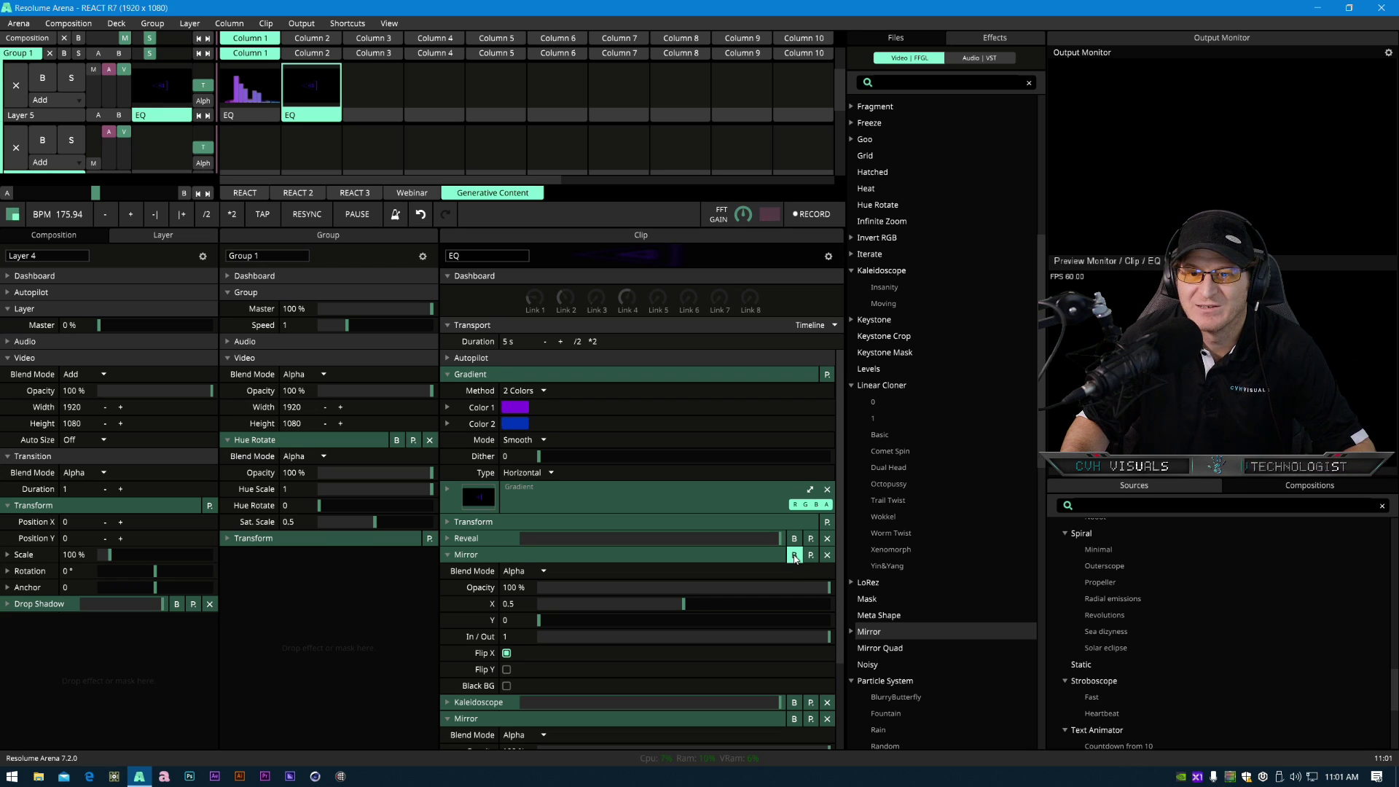
click(794, 555)
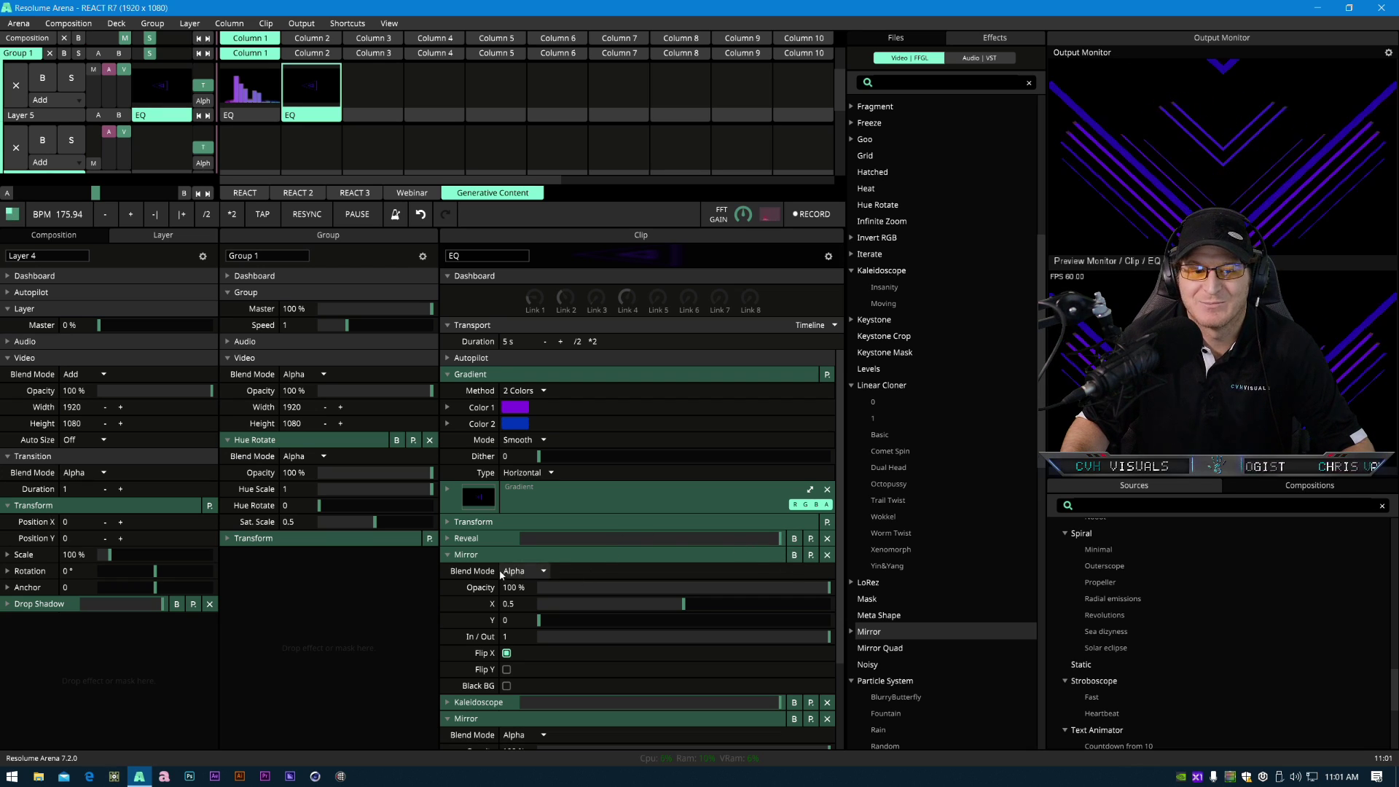
- Set the clip Transform's Rotation to 71.92°, briefly bypassing Reveal to compare the result
click(480, 521)
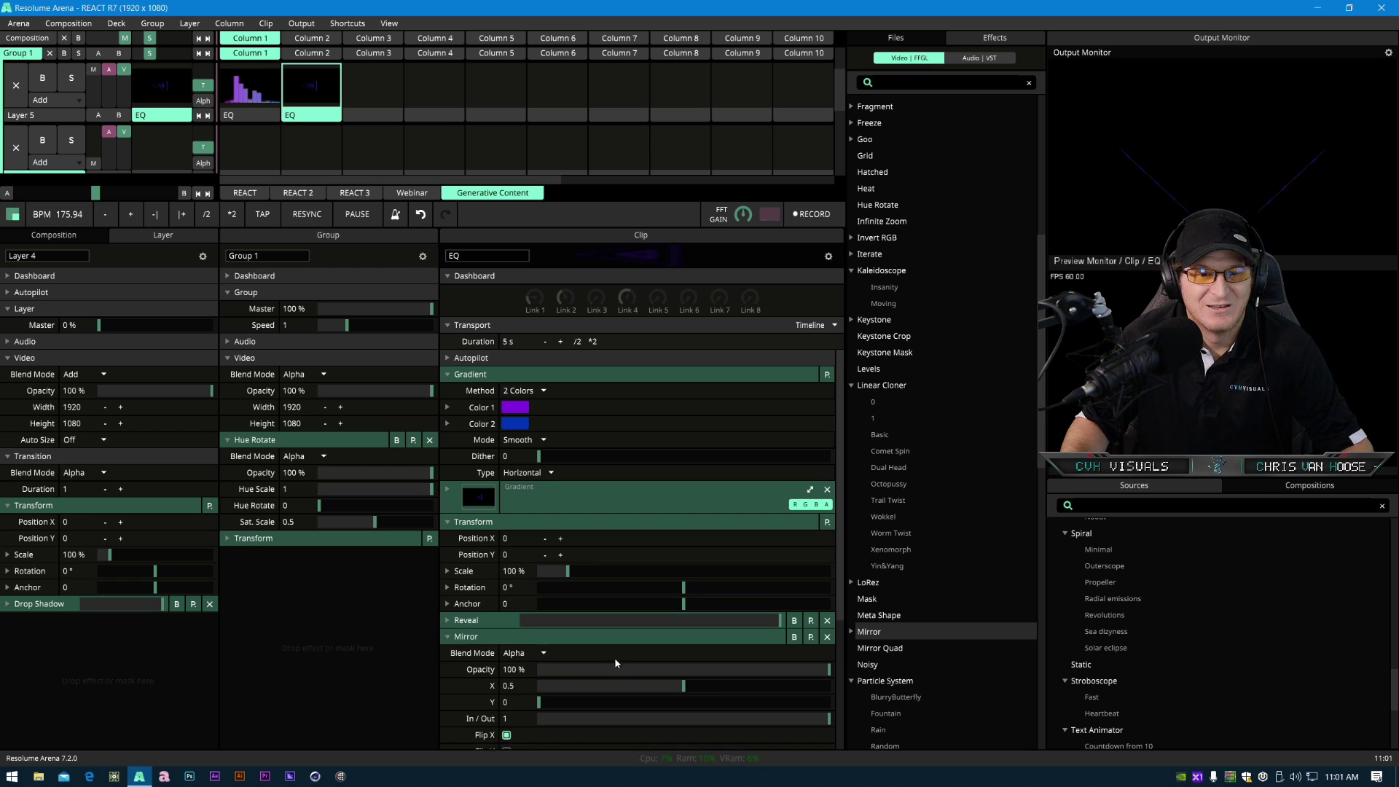
drag(682, 587, 748, 604)
click(794, 620)
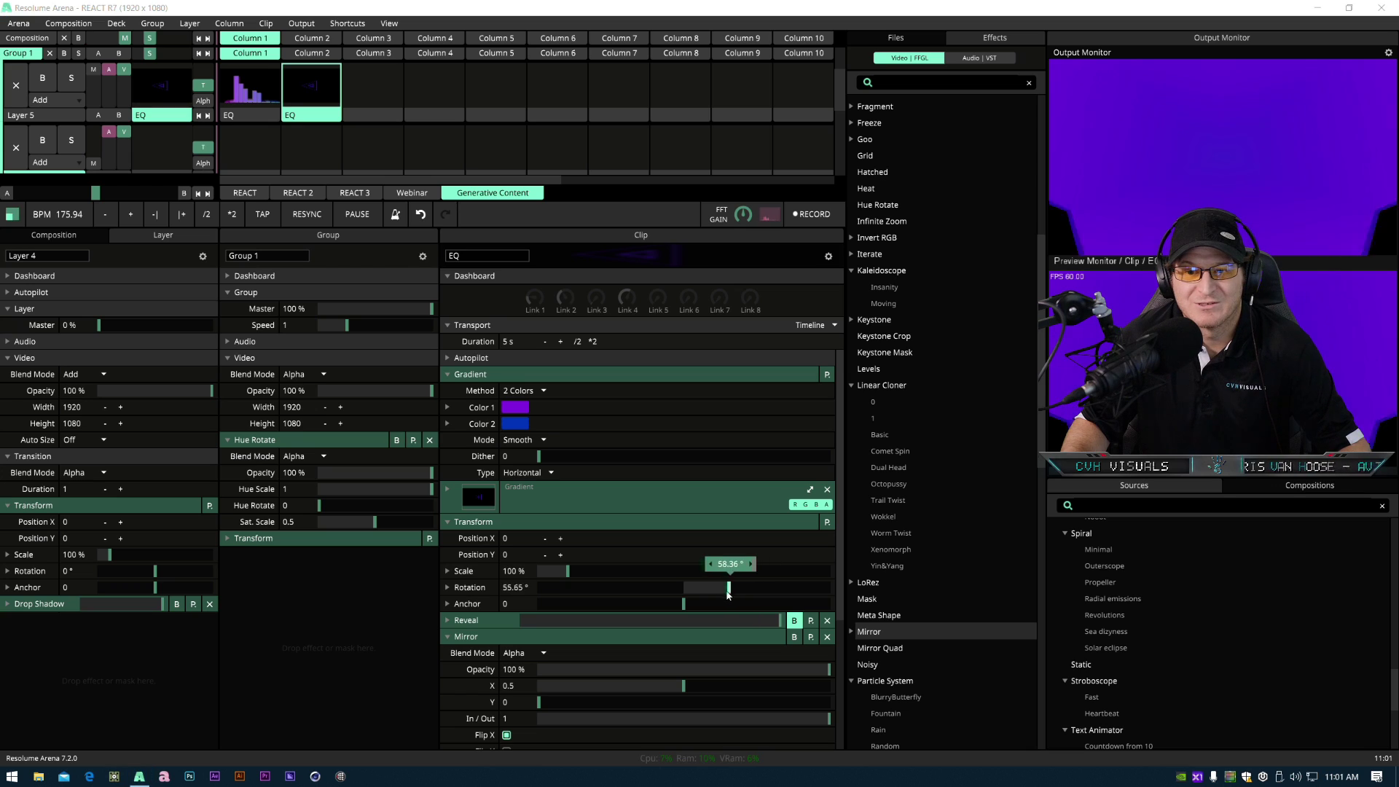
drag(747, 599, 741, 600)
click(793, 620)
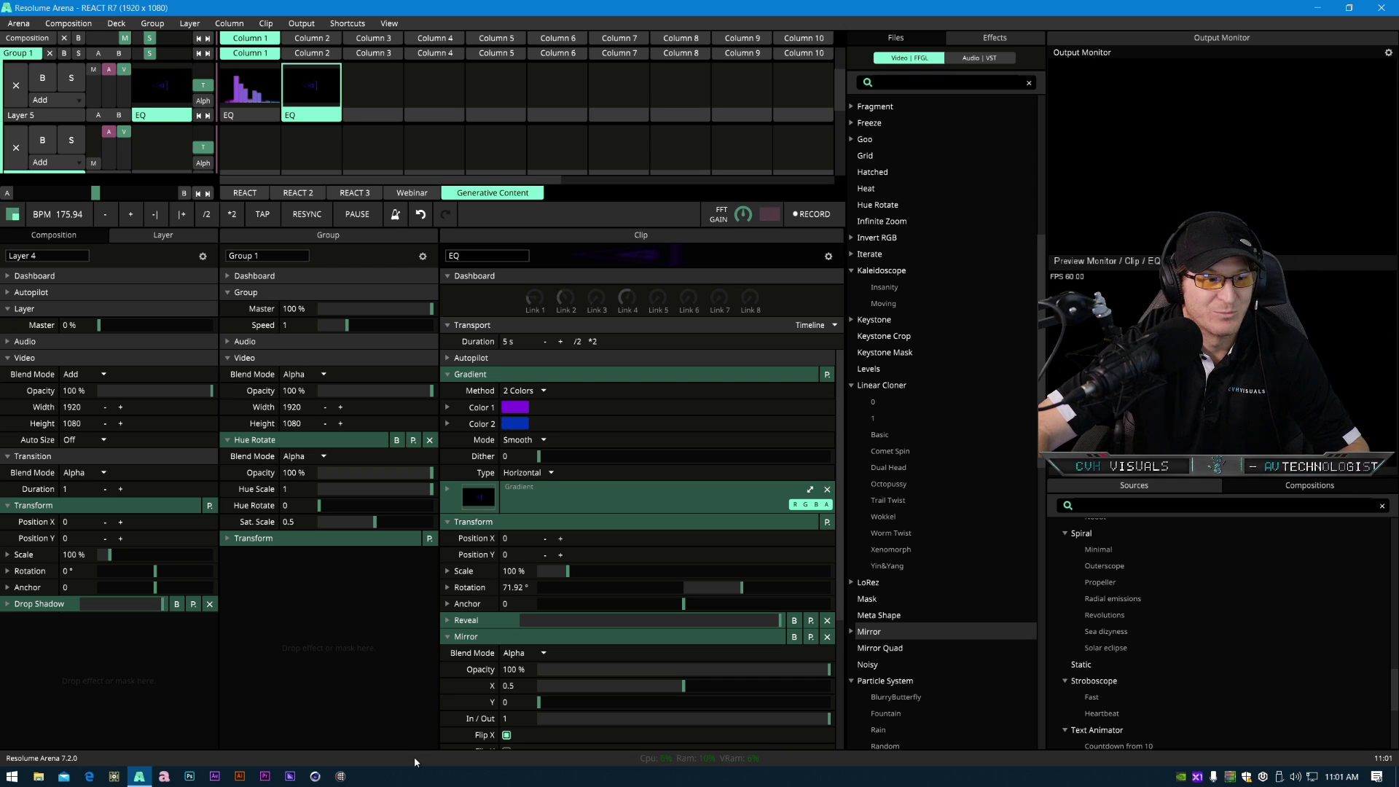
- Collapse both Mirror effects, search the effects list for "ra" and add RadialBlur to the clip
click(513, 639)
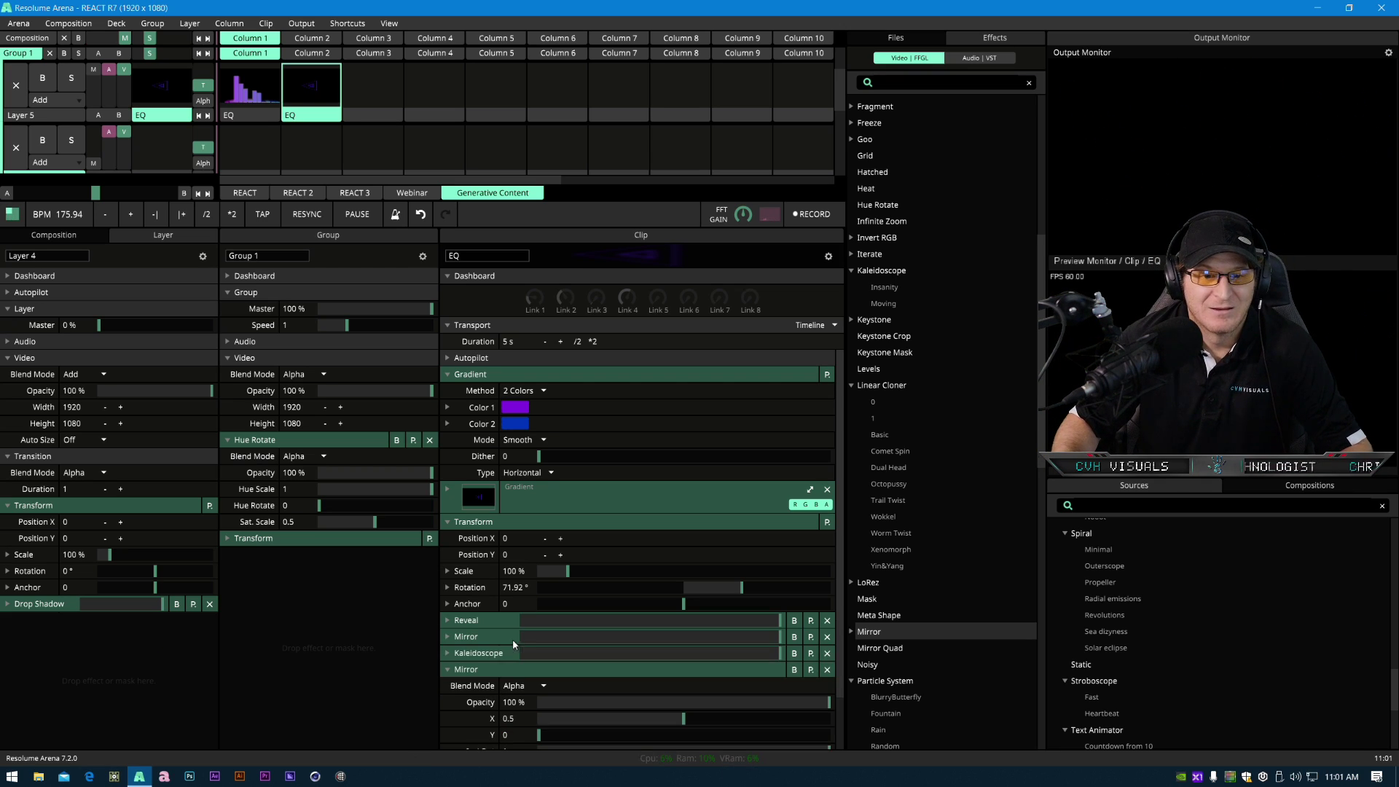
click(612, 668)
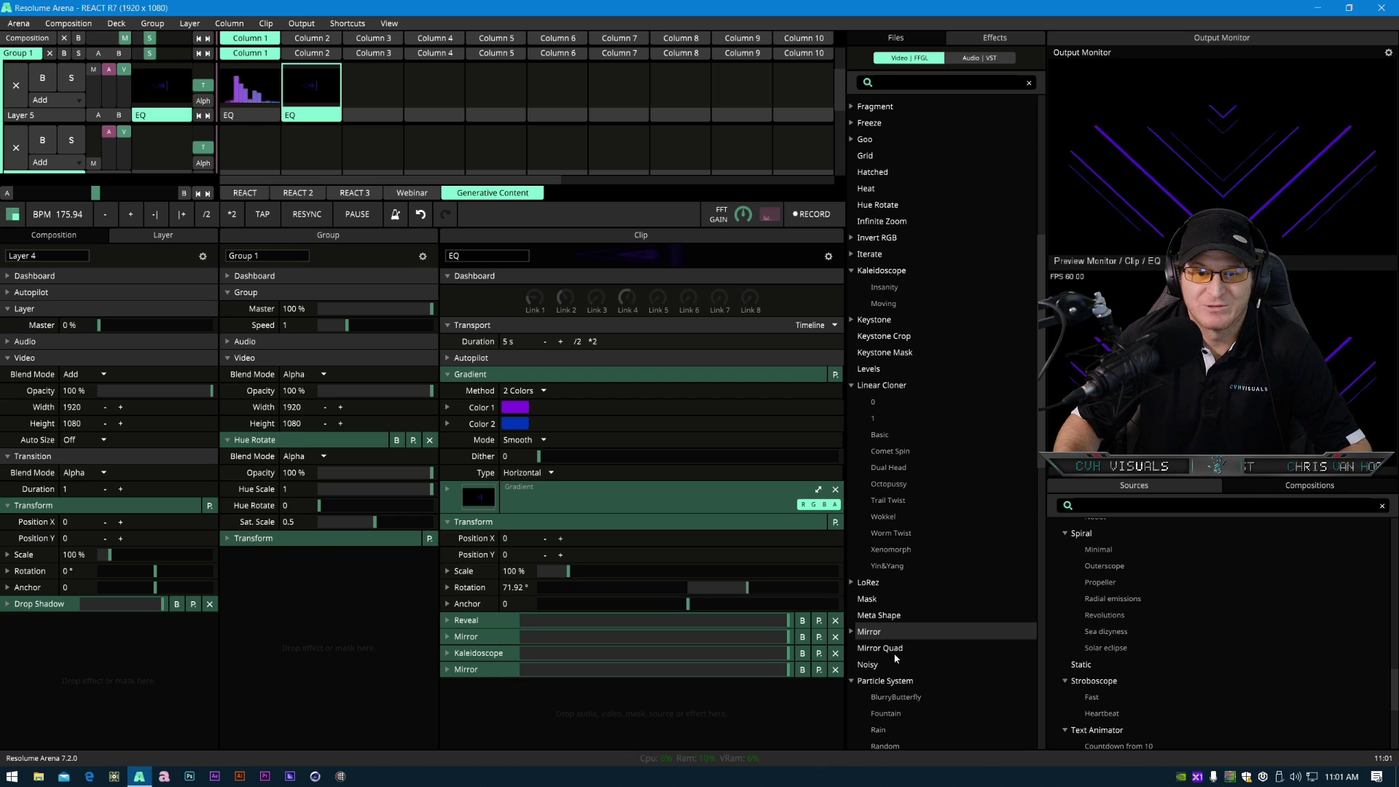
scroll(896, 658, down, 5)
scroll(896, 653, up, 10)
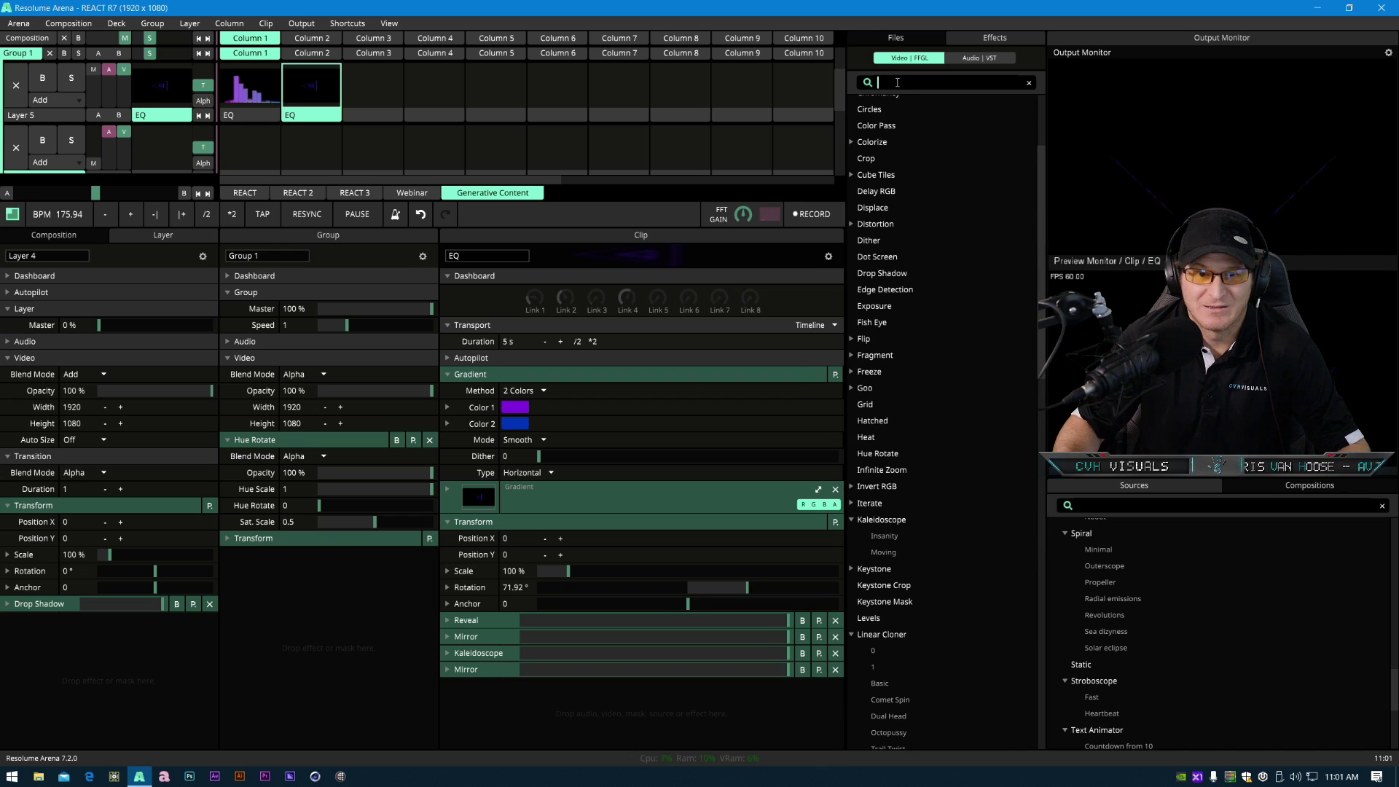
text(ra)
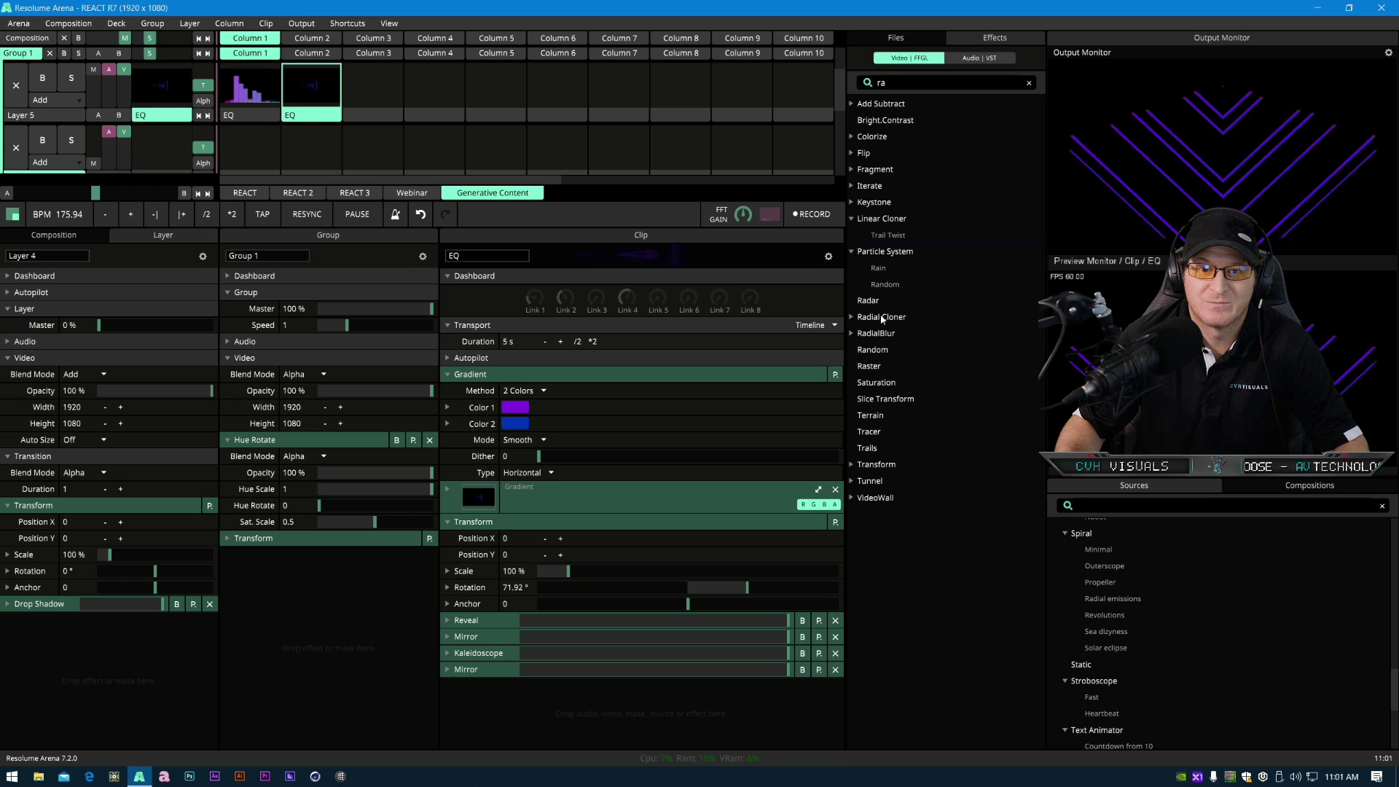
drag(876, 336, 650, 718)
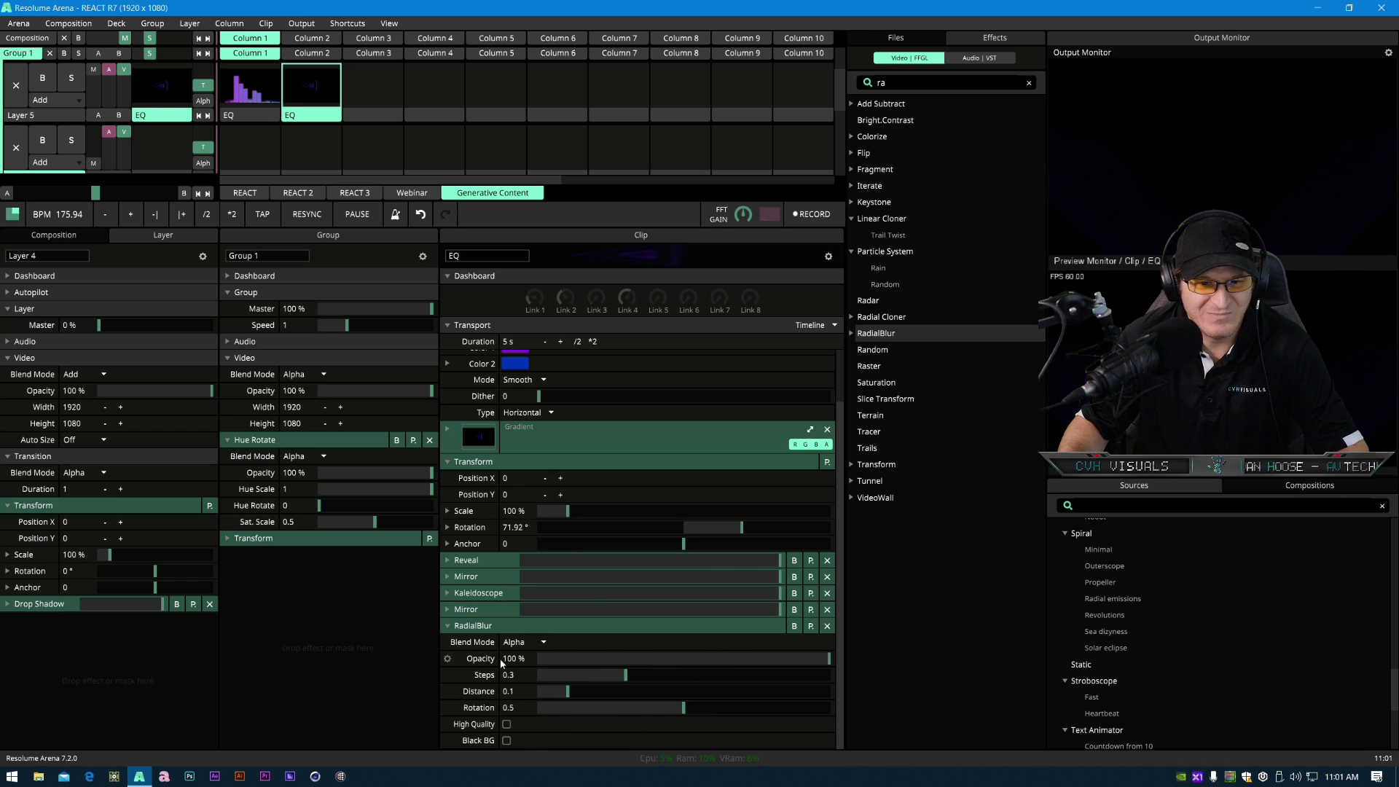
- Set RadialBlur to Add blend mode, about 83% opacity and 0.16 steps, with High Quality enabled
click(521, 642)
click(532, 625)
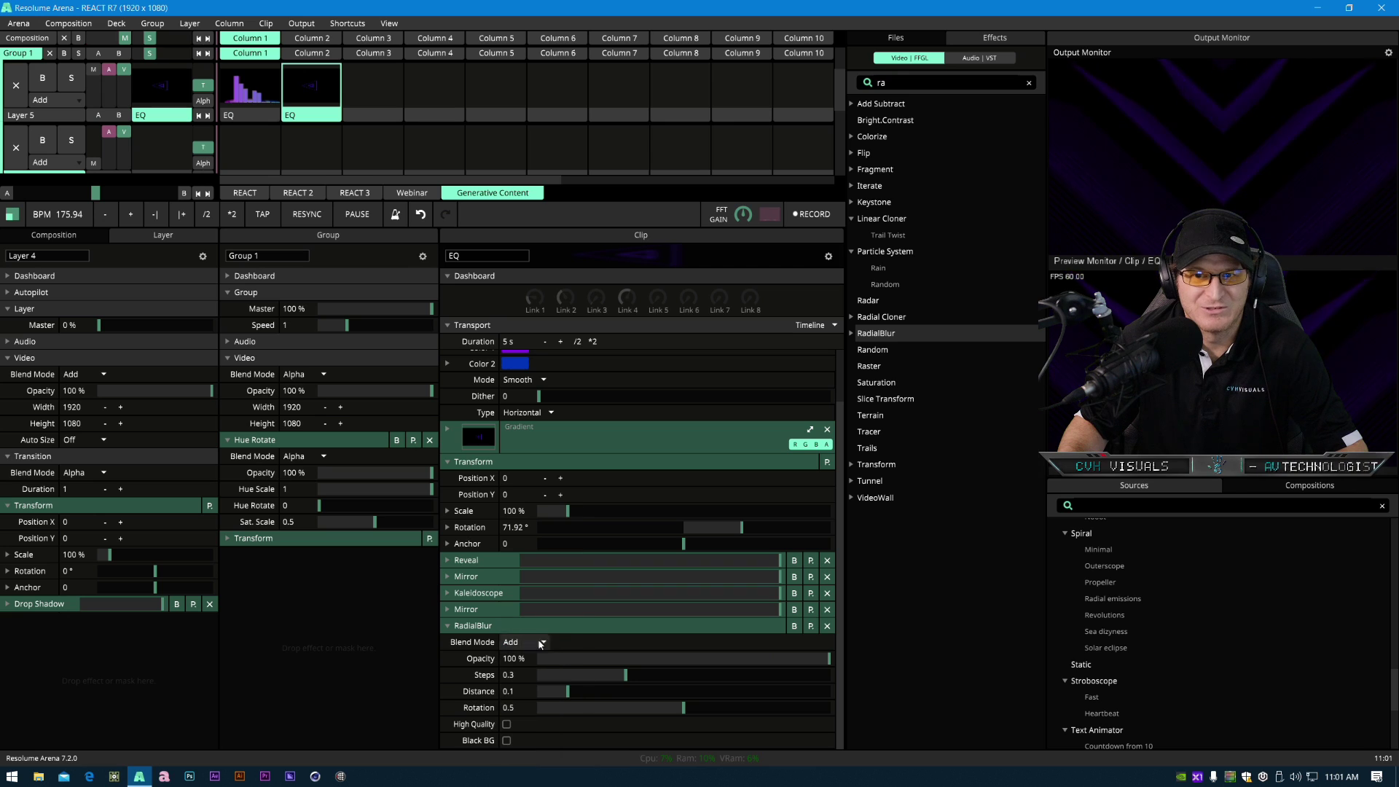
drag(793, 658, 528, 680)
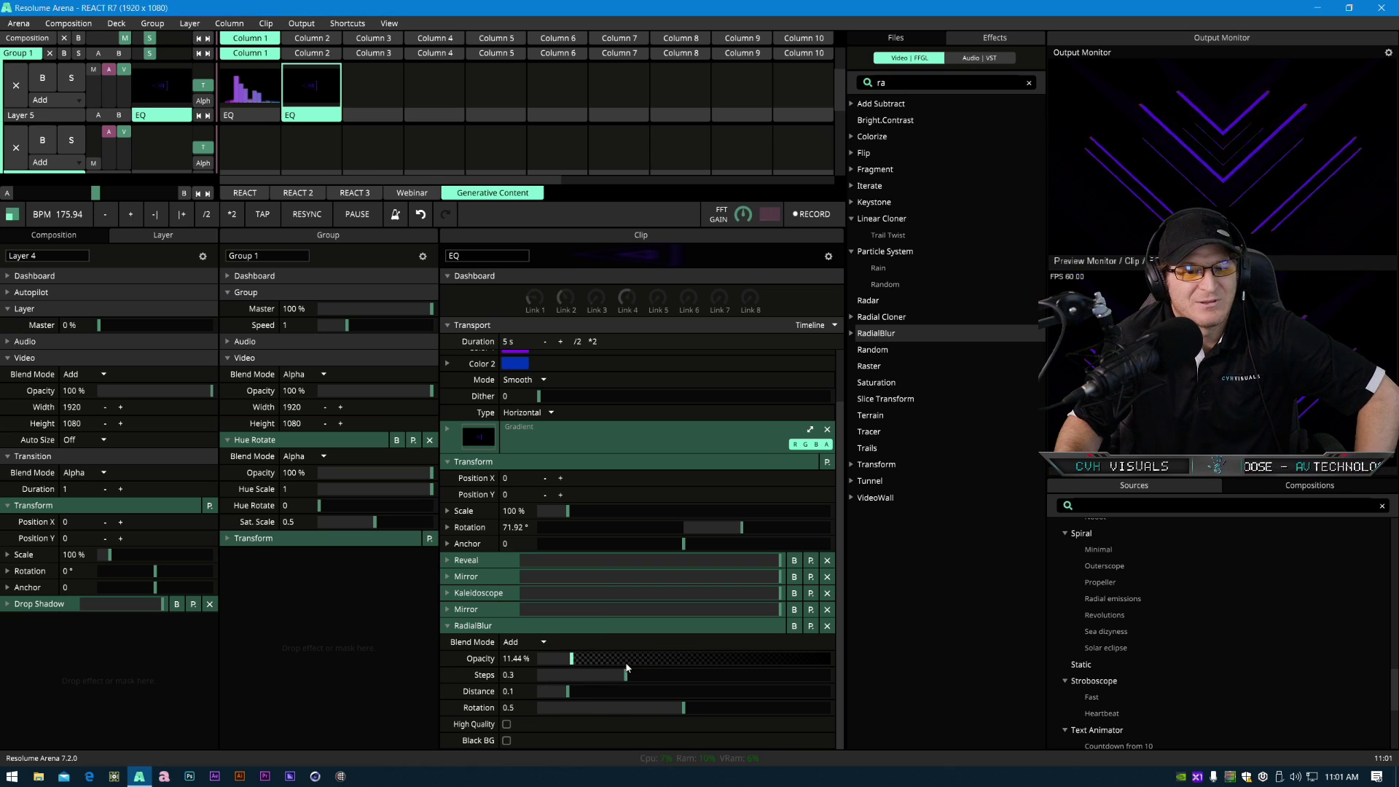
drag(632, 675, 631, 683)
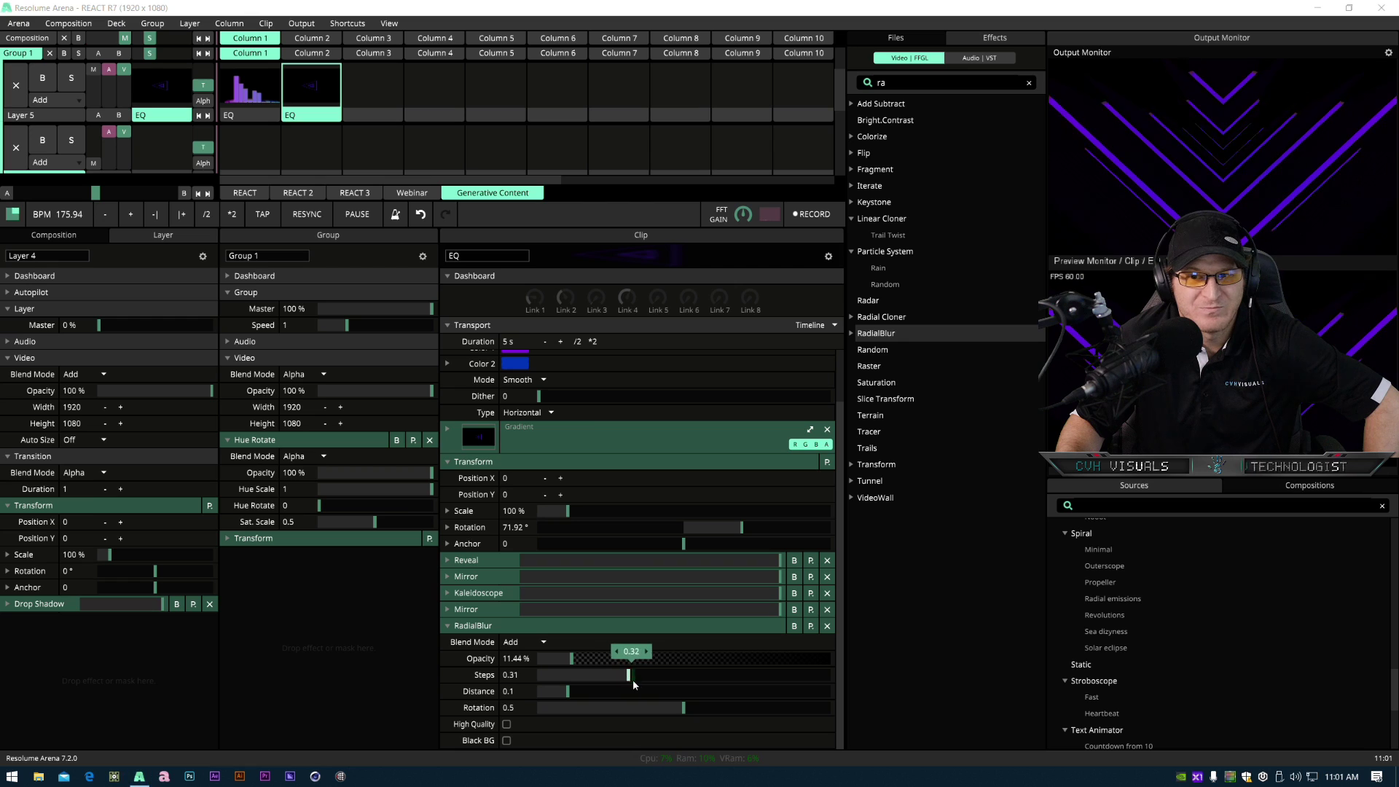
drag(788, 685, 812, 681)
drag(572, 658, 591, 693)
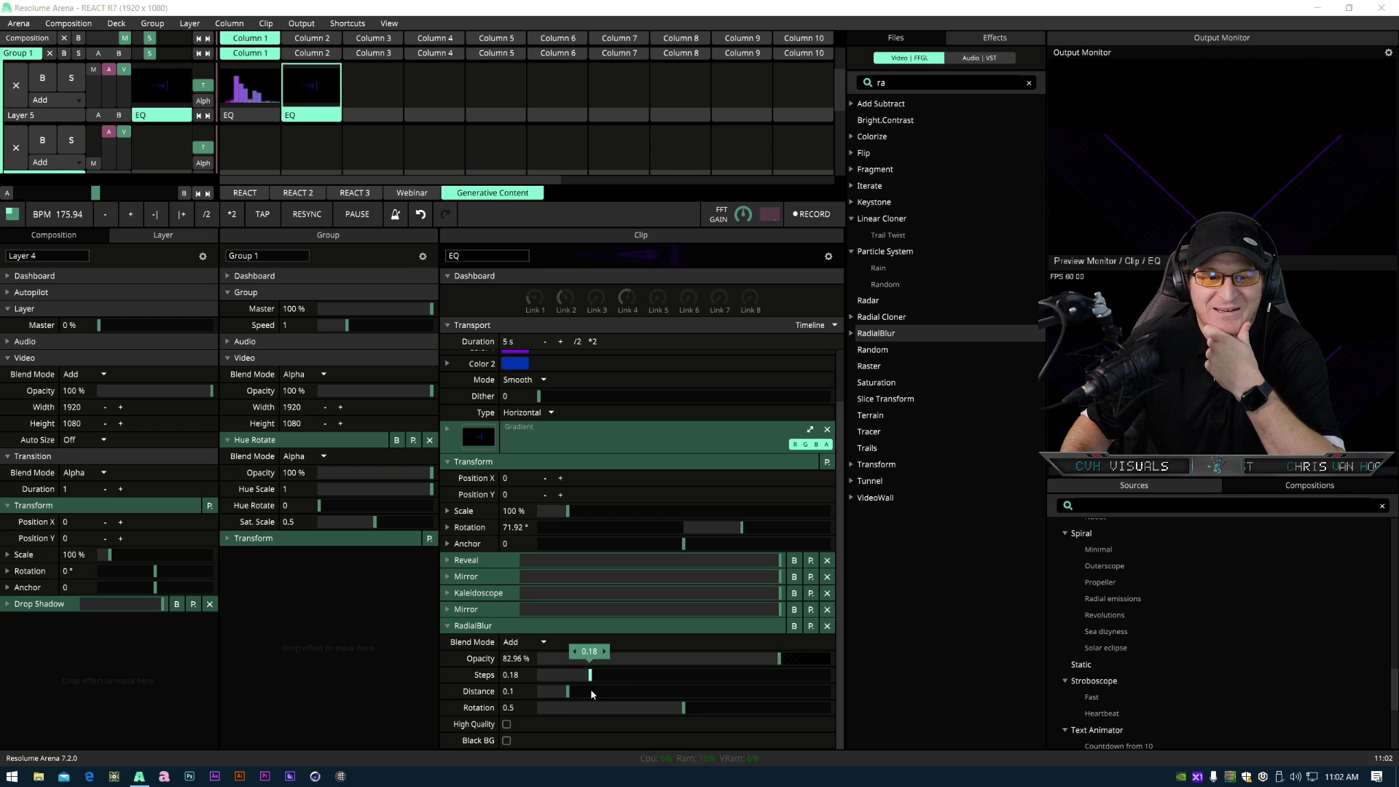
drag(584, 695, 586, 696)
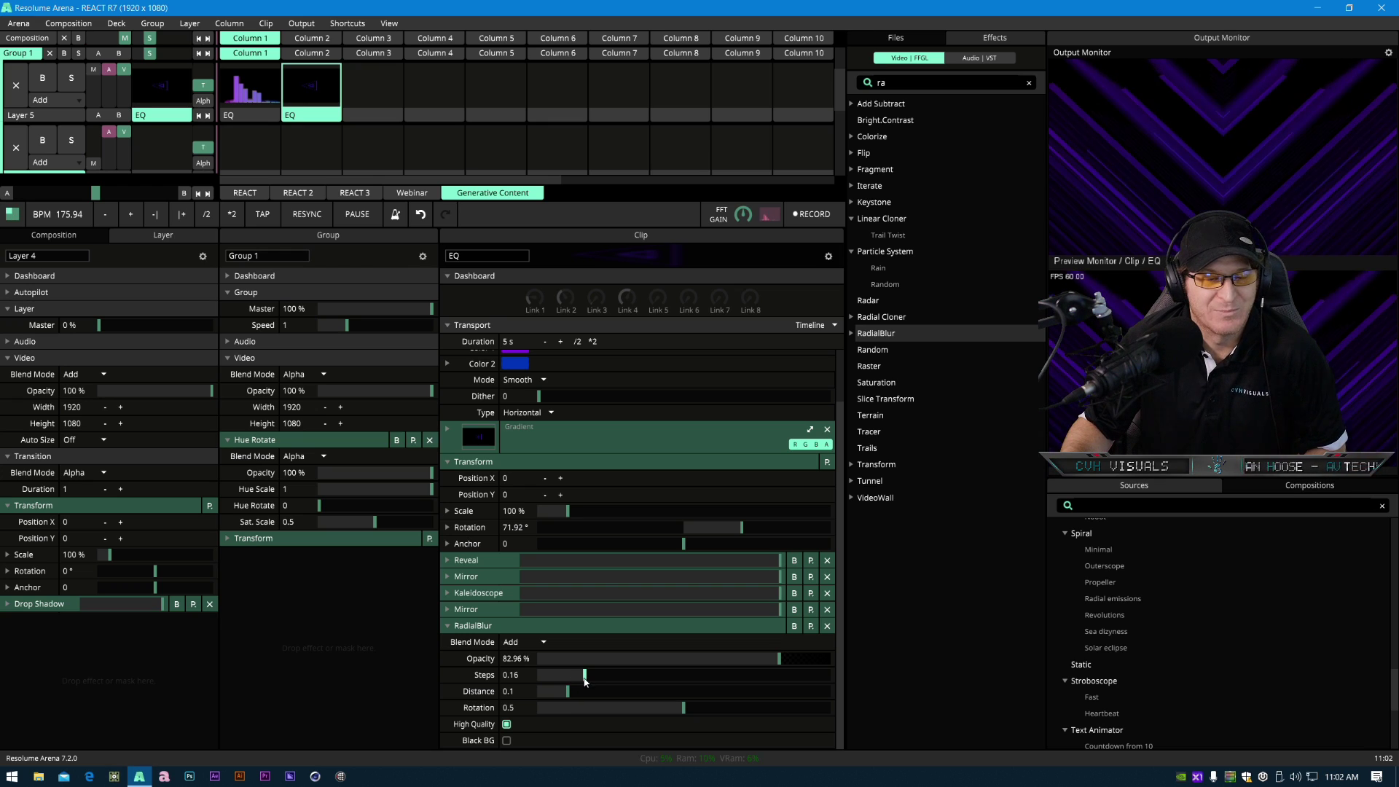
- Set RadialBlur's Steps to 0.26
mouse_move(587, 681)
mouse_move(587, 681)
mouse_down()
mouse_move(772, 692)
mouse_move(531, 701)
mouse_move(588, 707)
mouse_move(553, 716)
mouse_move(567, 701)
mouse_up()
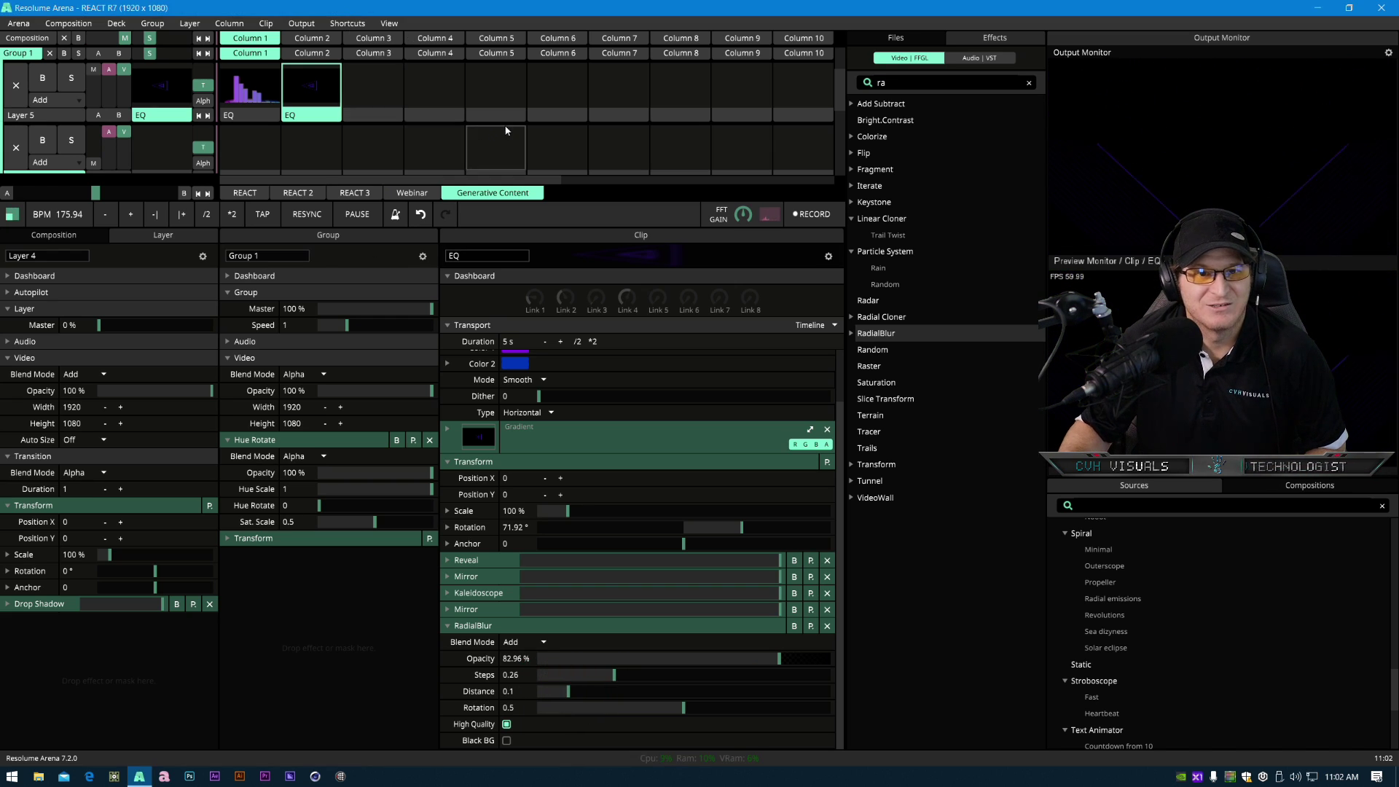
- Enlarge the deck area and nudge the Gradient's Color 1 slightly in its color picker
scroll(504, 125, down, 3)
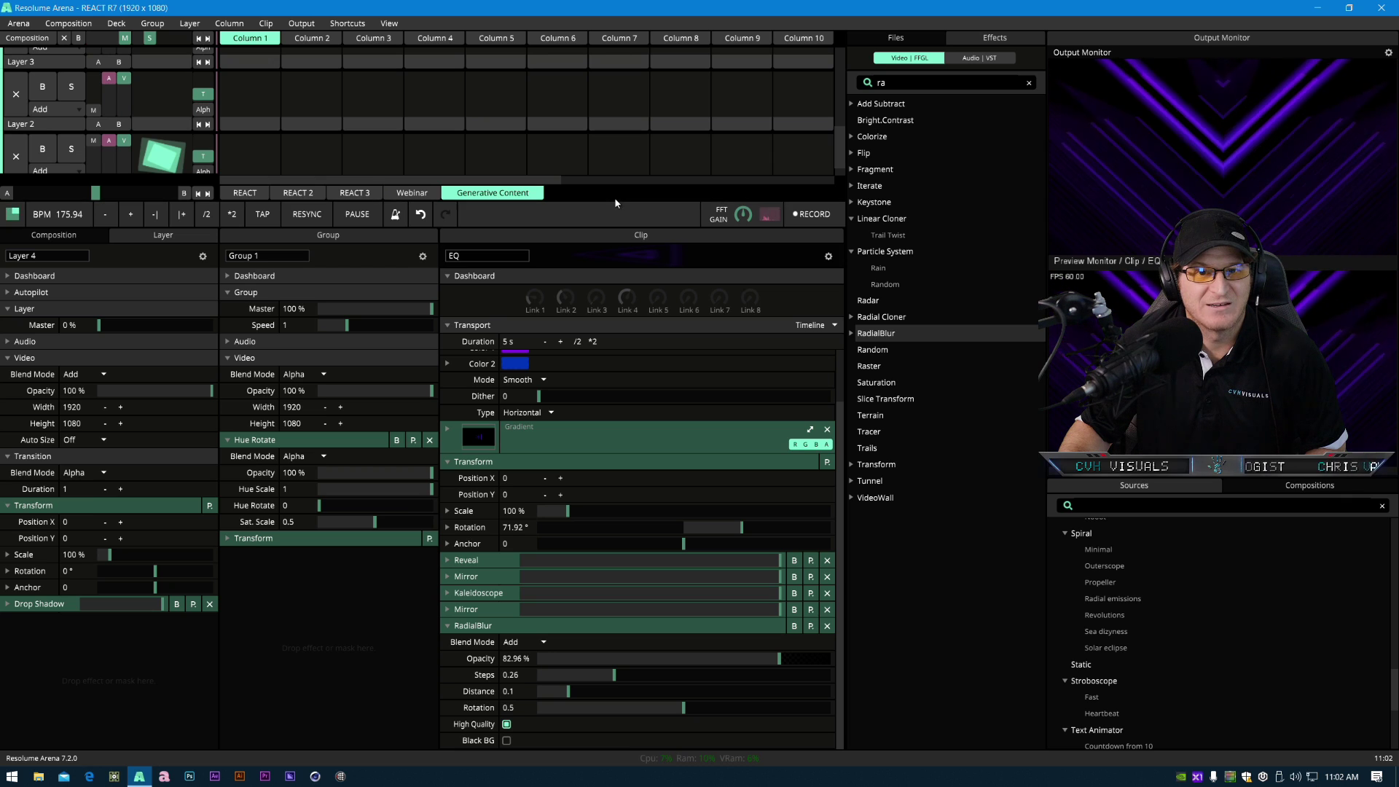
drag(614, 199, 614, 463)
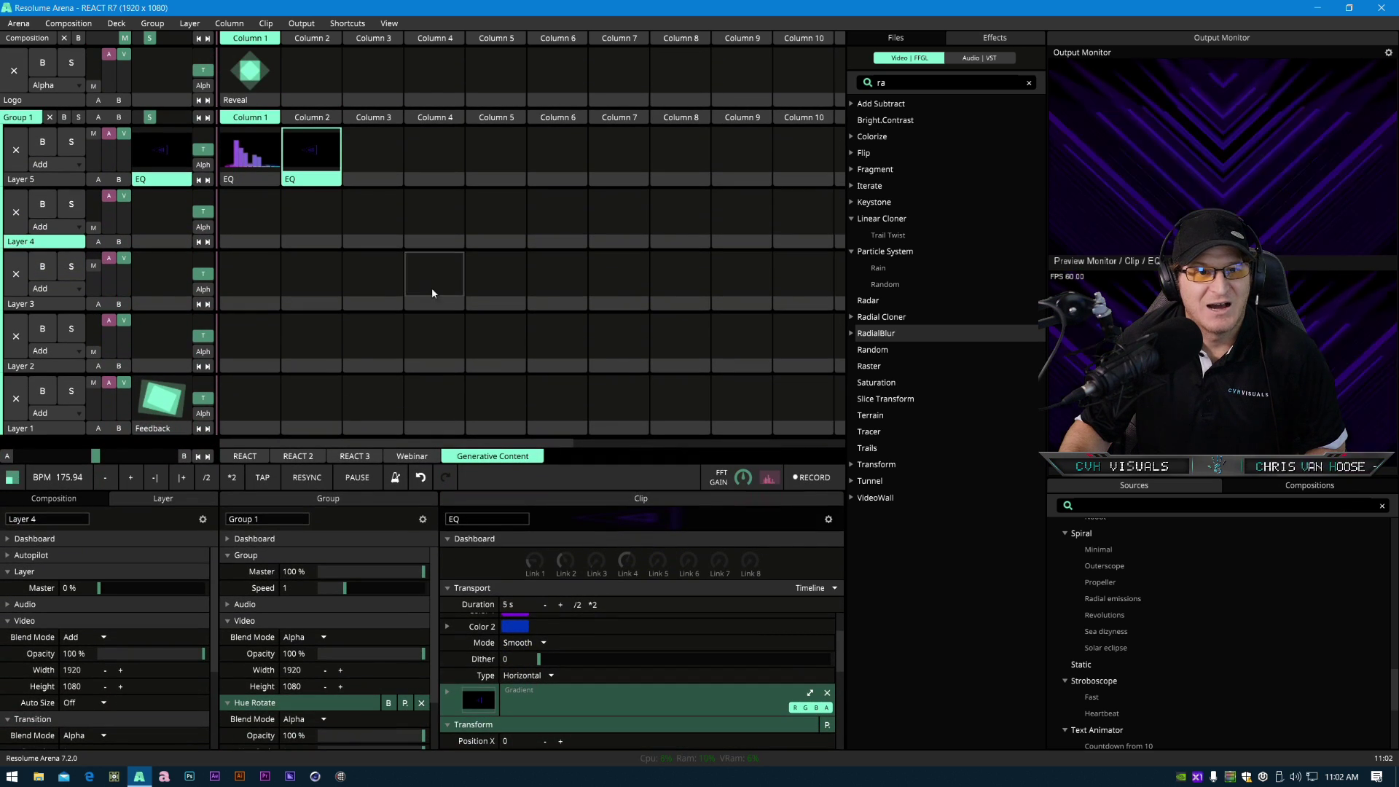
scroll(480, 677, up, 2)
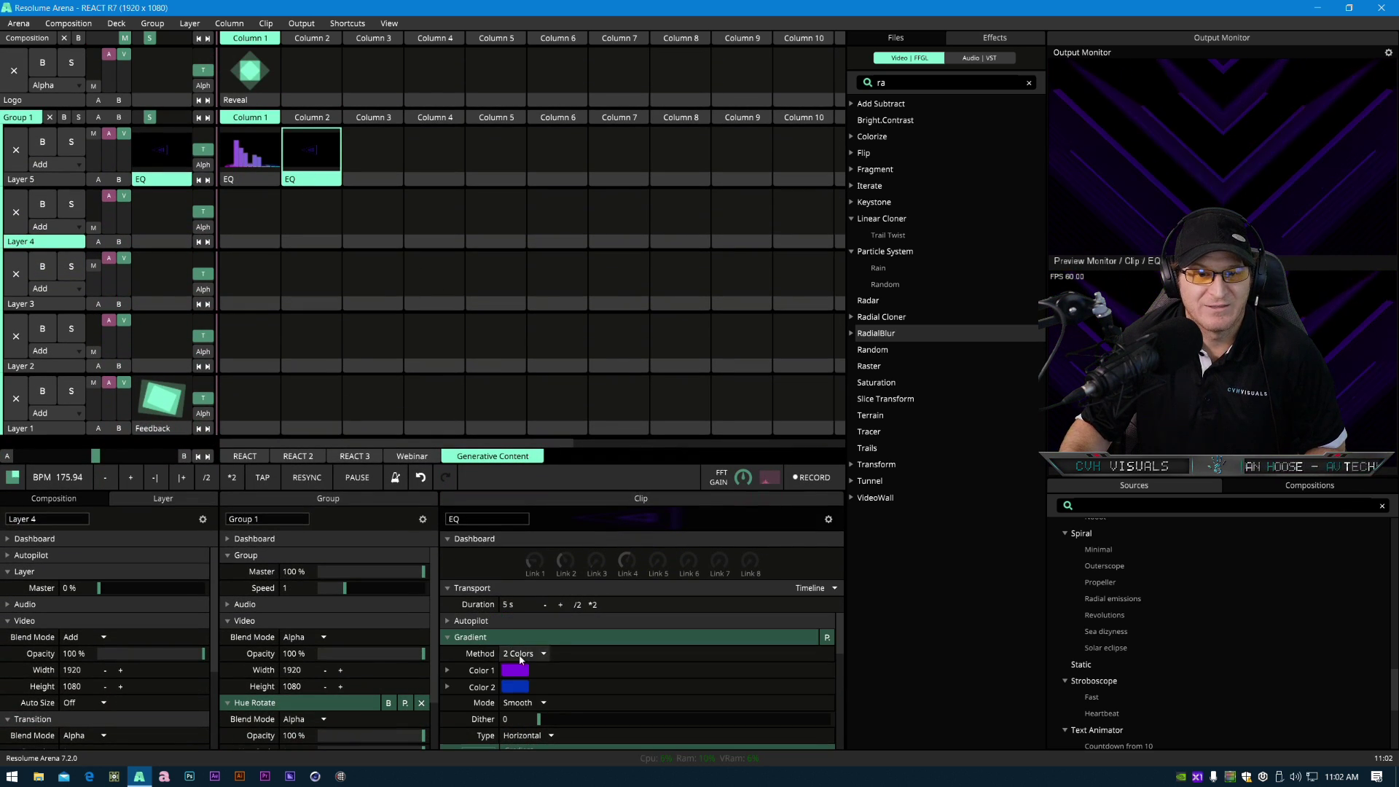
click(444, 671)
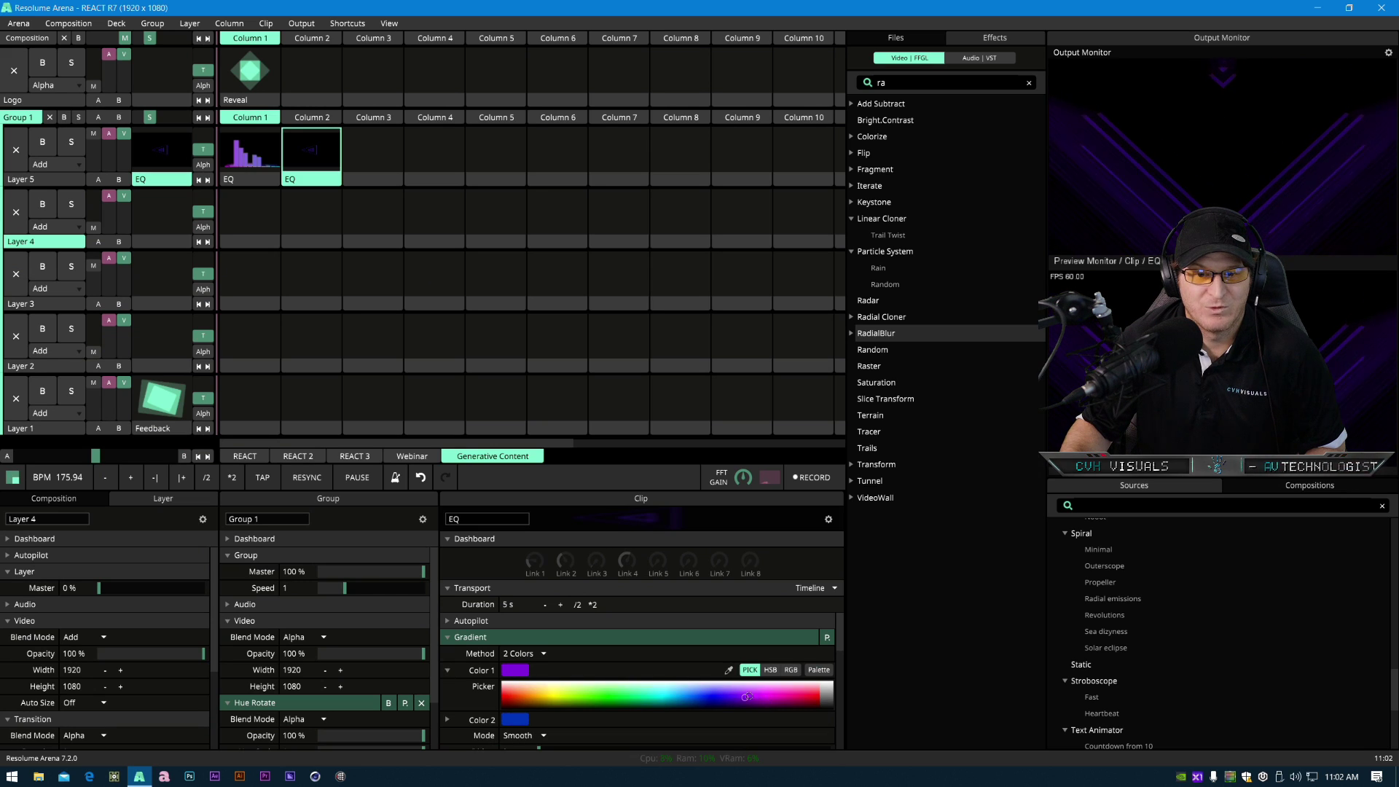
drag(747, 691, 745, 693)
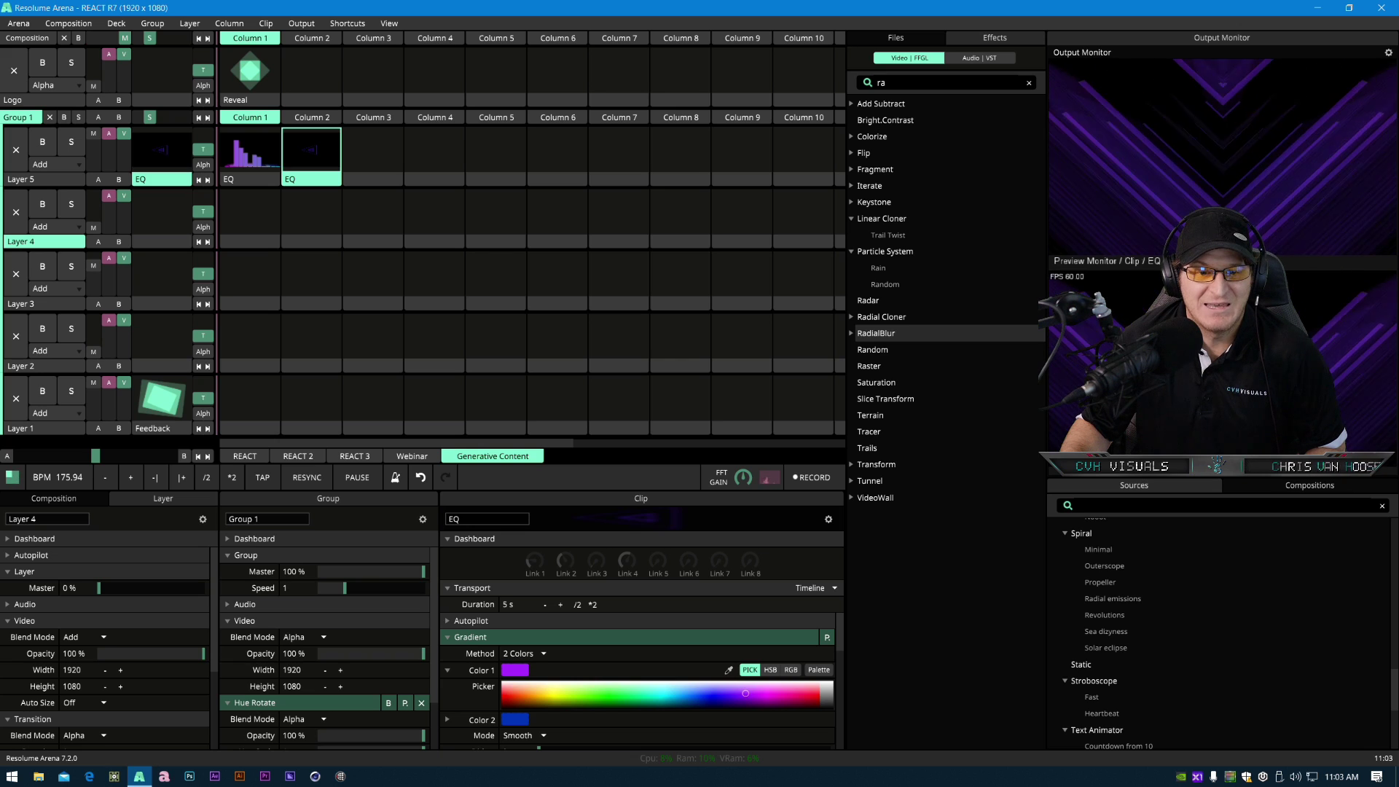
click(447, 670)
- Browse the generator sources, add Feedback to Layer 1's second slot and set its opacity to 97%
scroll(1165, 620, down, 3)
scroll(1156, 611, up, 5)
scroll(1153, 670, up, 10)
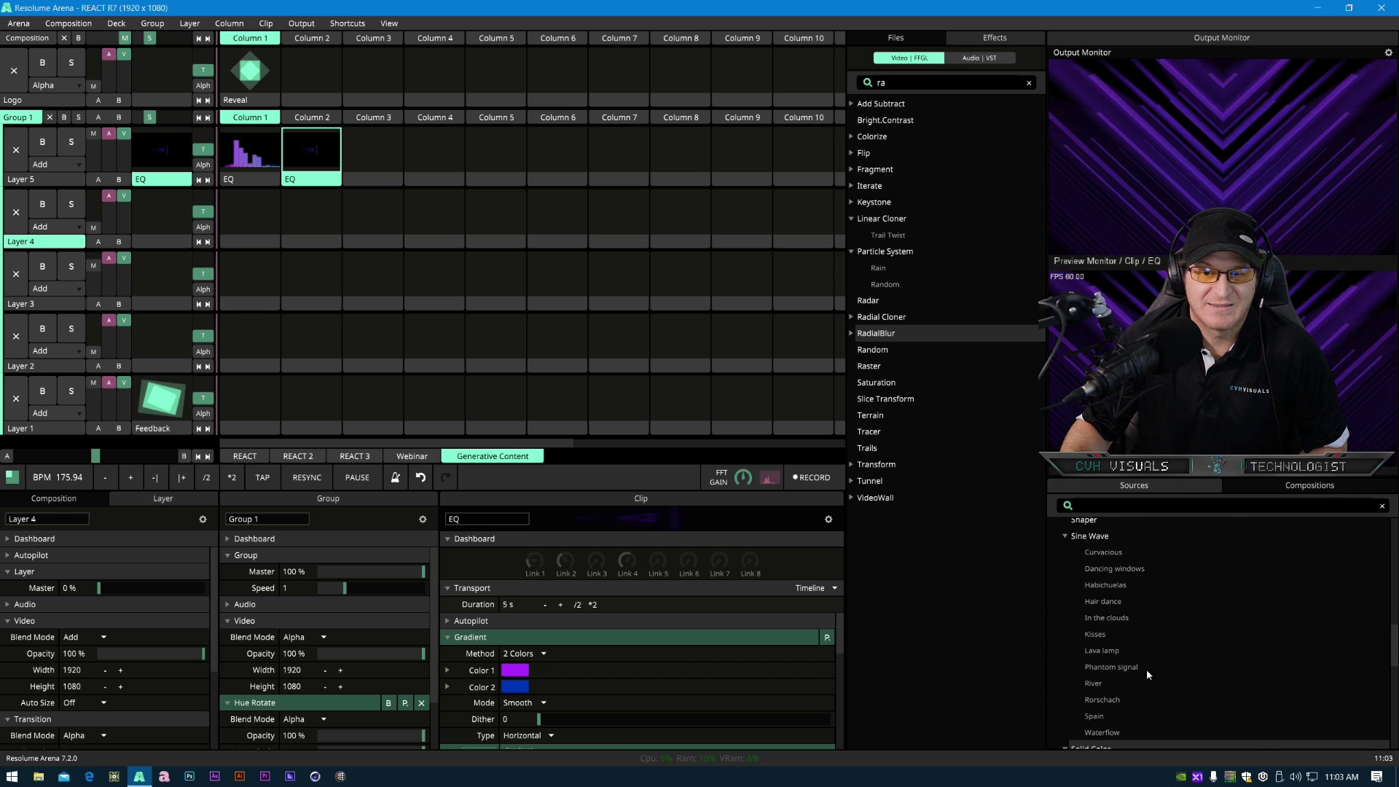
scroll(1115, 674, down, 8)
scroll(1112, 677, down, 5)
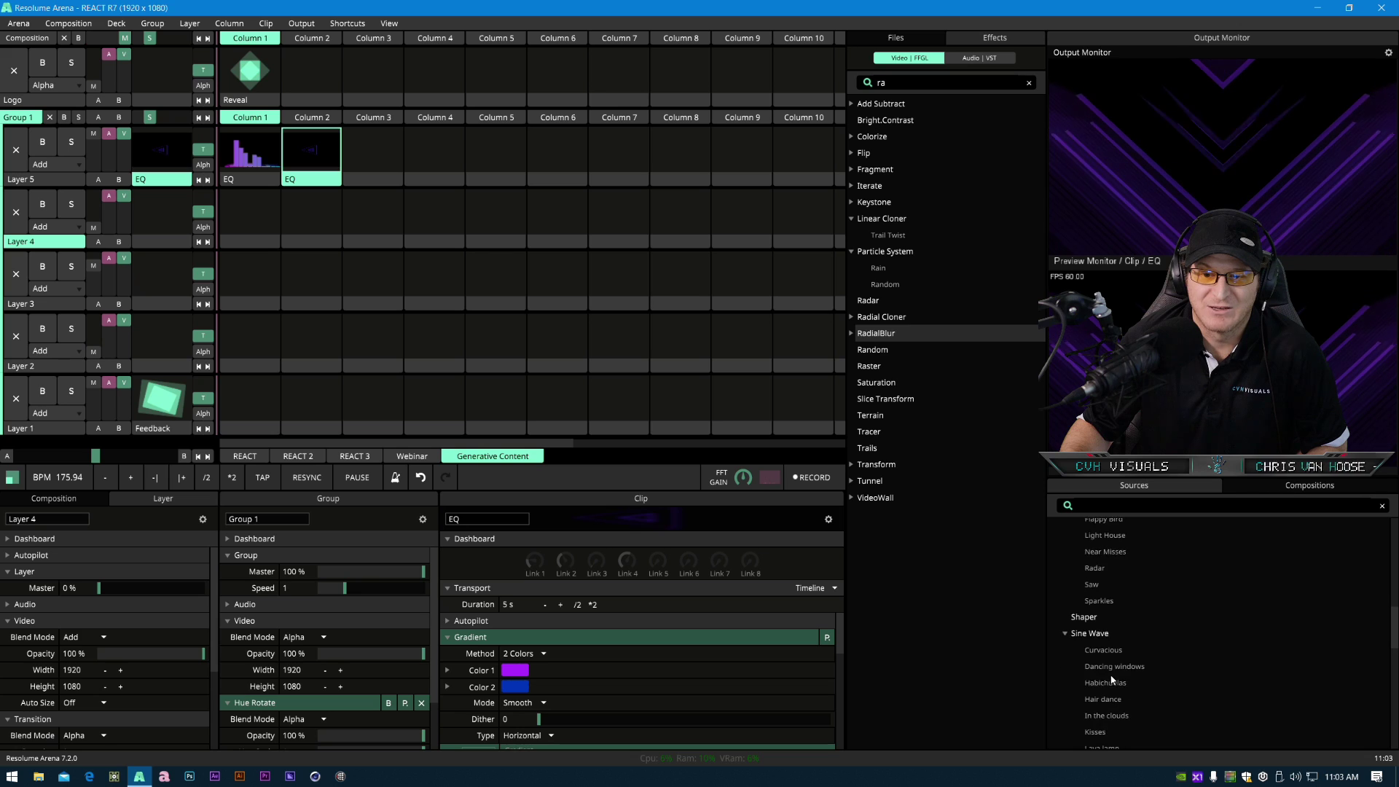
scroll(1111, 659, down, 3)
scroll(1112, 656, up, 4)
scroll(1113, 659, up, 5)
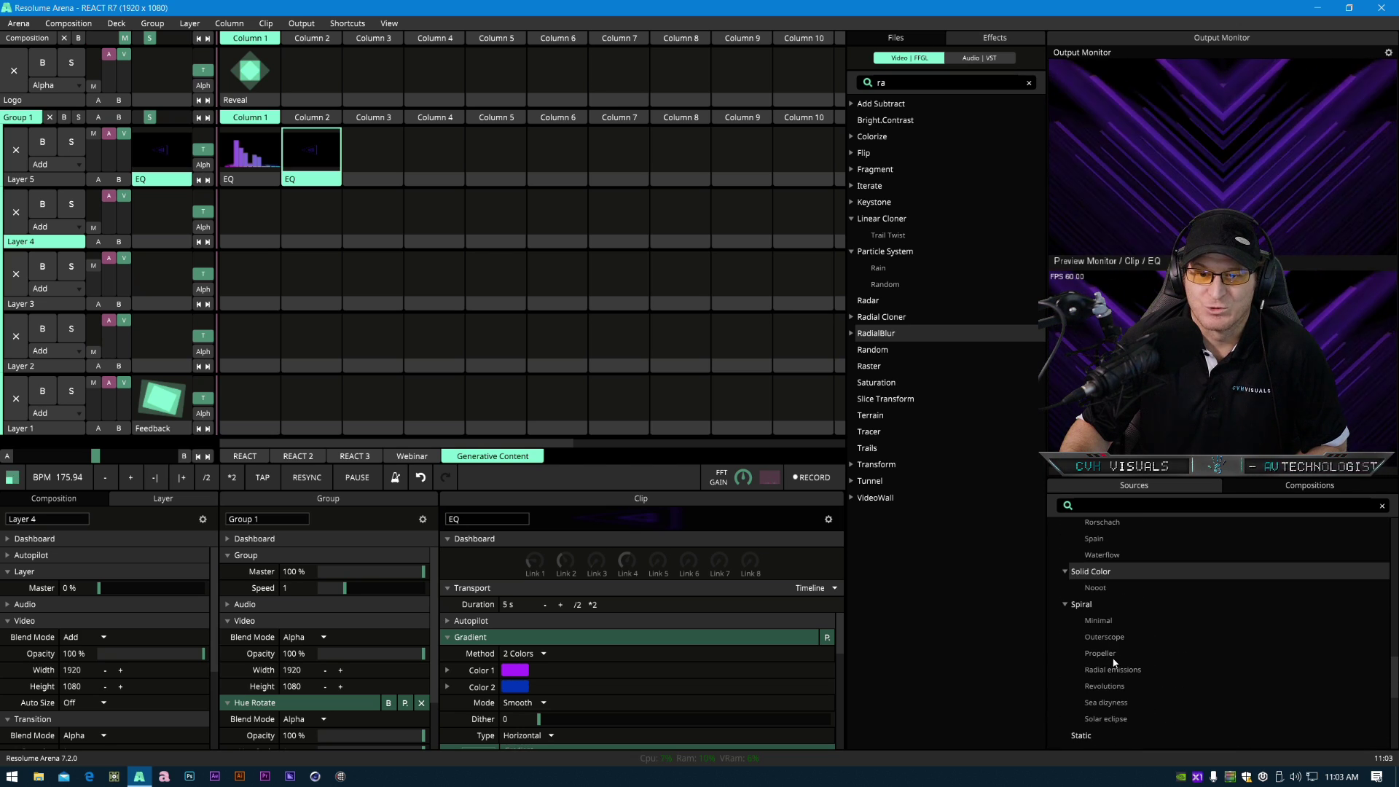
scroll(1108, 671, up, 5)
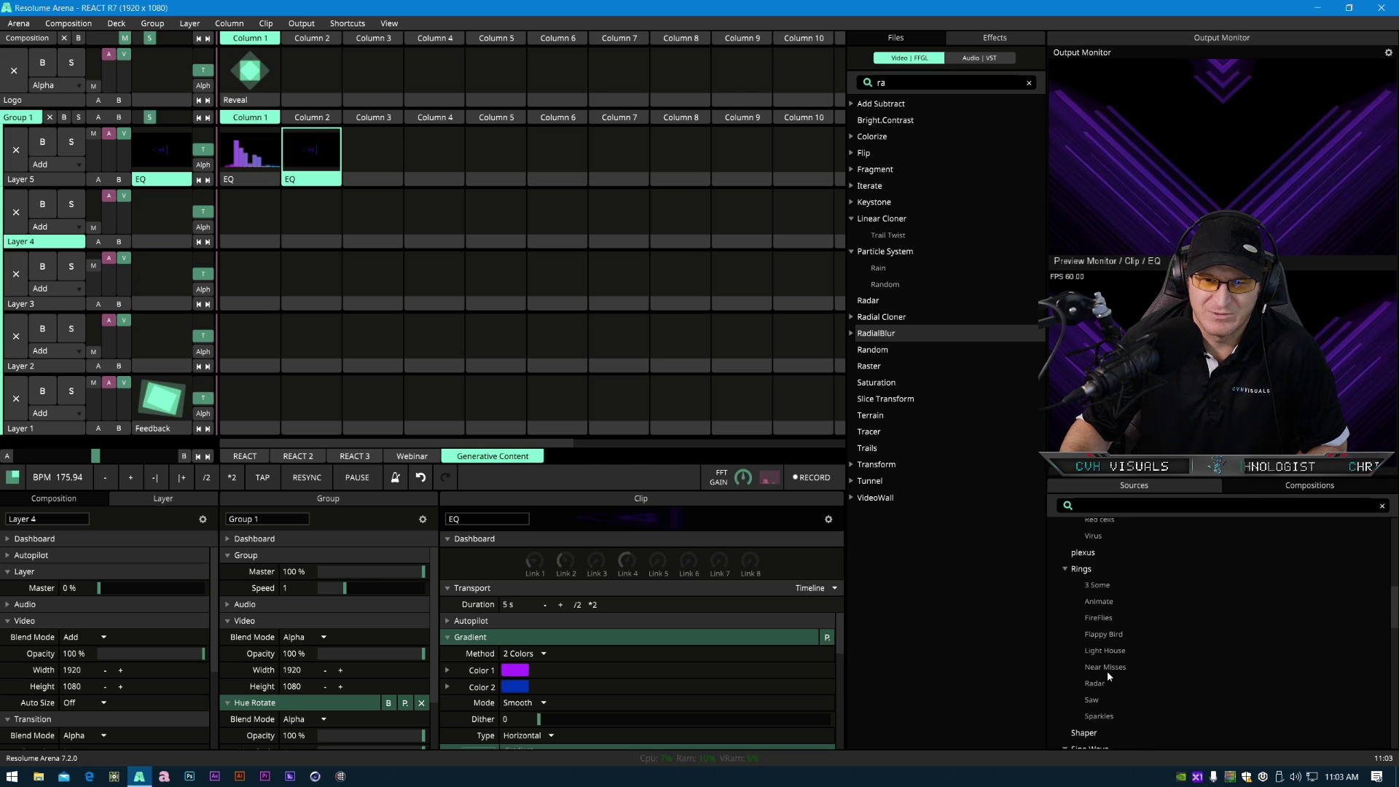
scroll(1113, 670, up, 3)
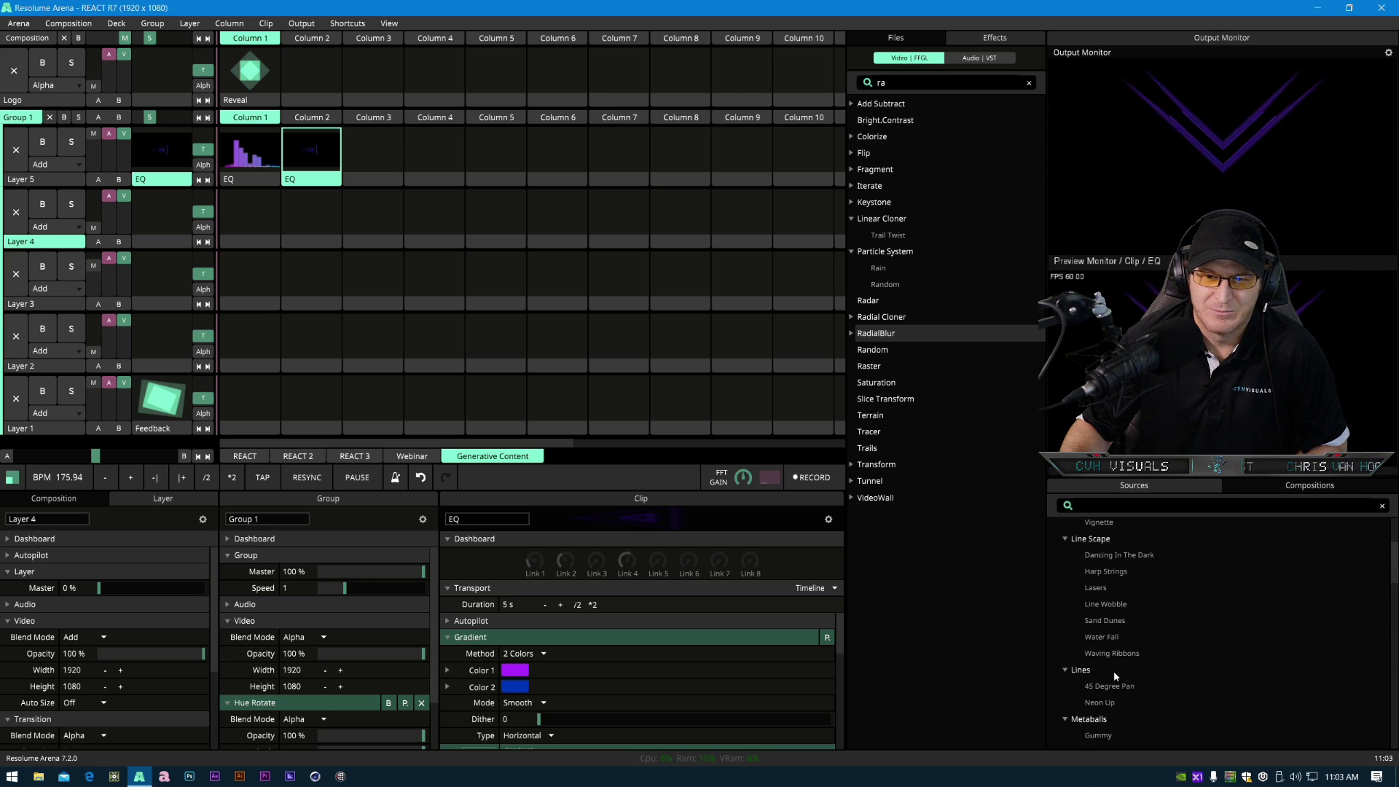
drag(1098, 590, 252, 402)
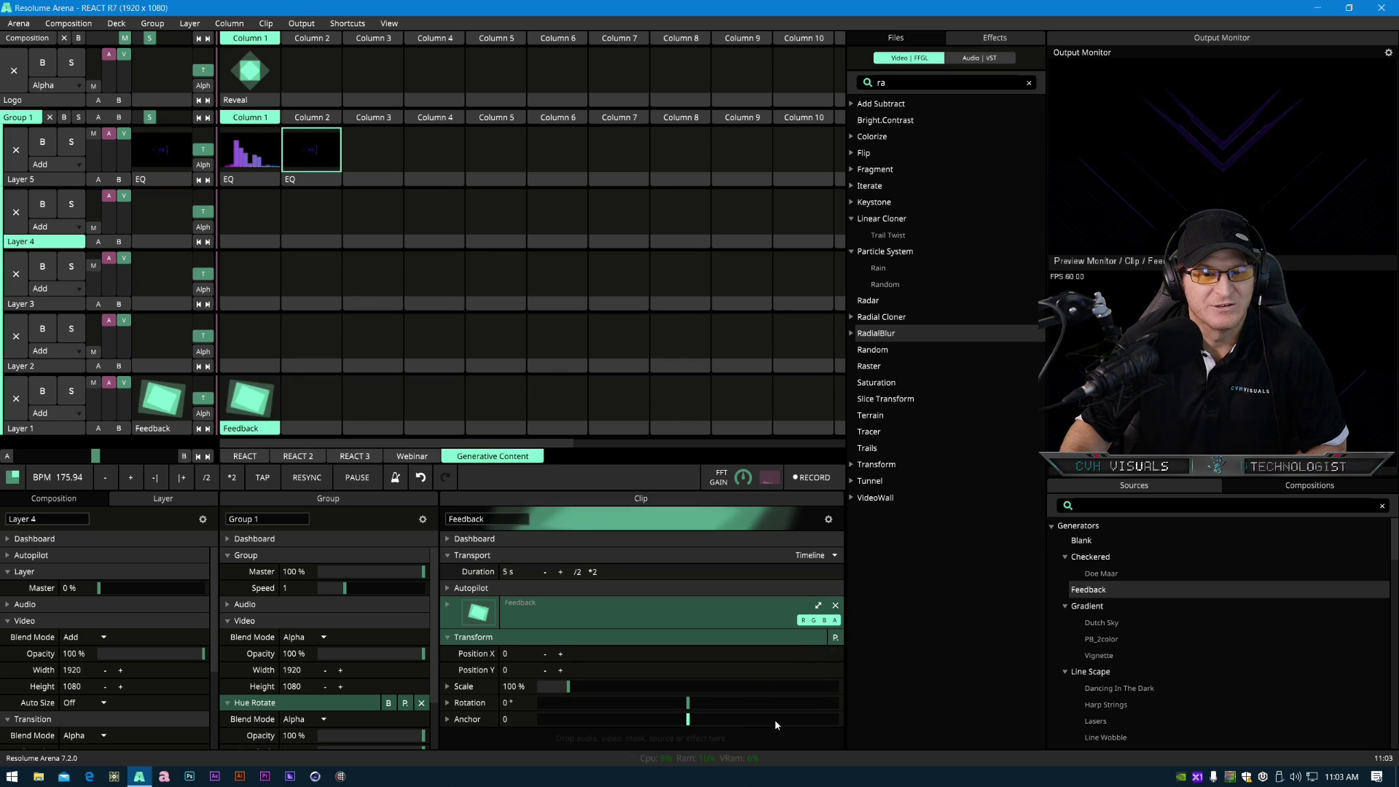
click(447, 609)
drag(828, 638, 820, 640)
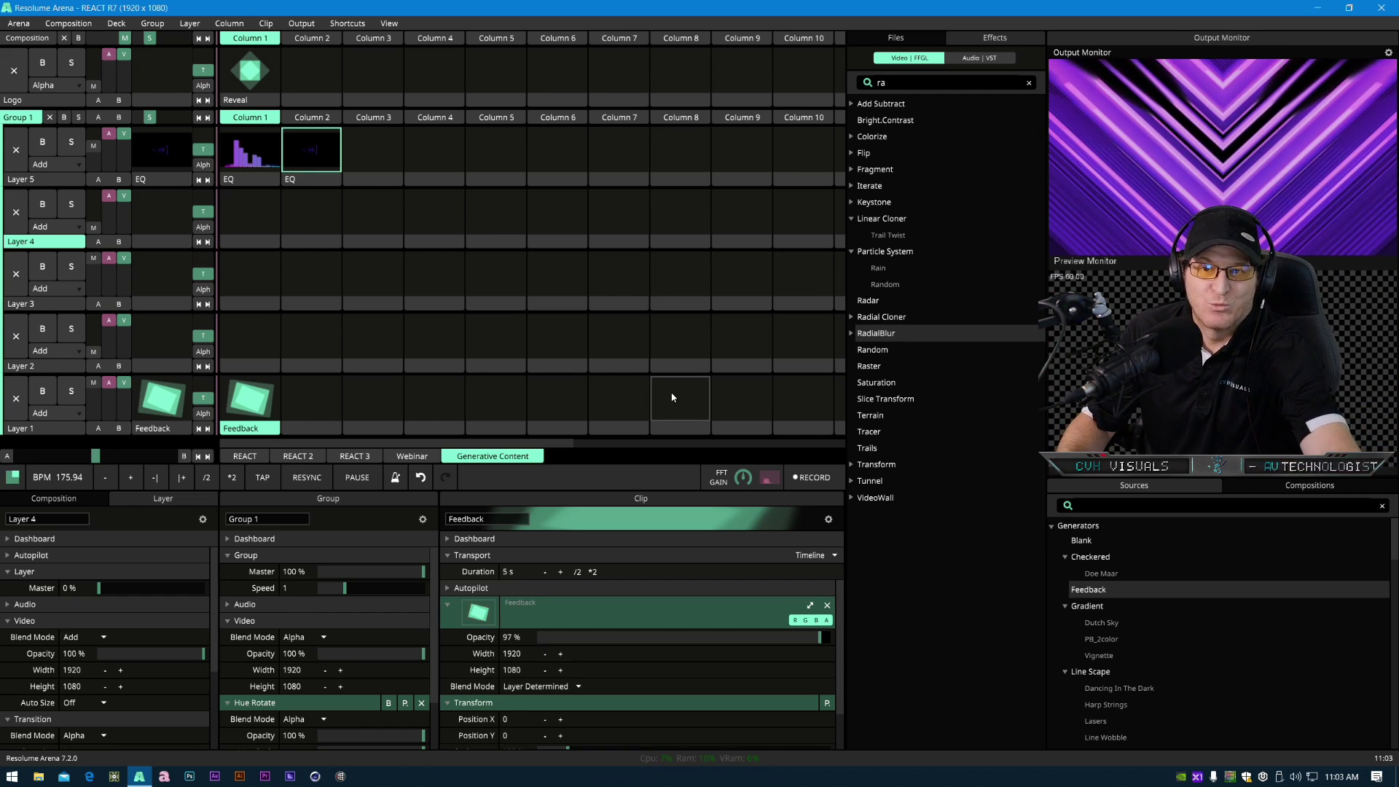
- Reselect the EQ clip, drop RadialBlur's opacity to 0% and link that opacity to audio FFT
click(308, 182)
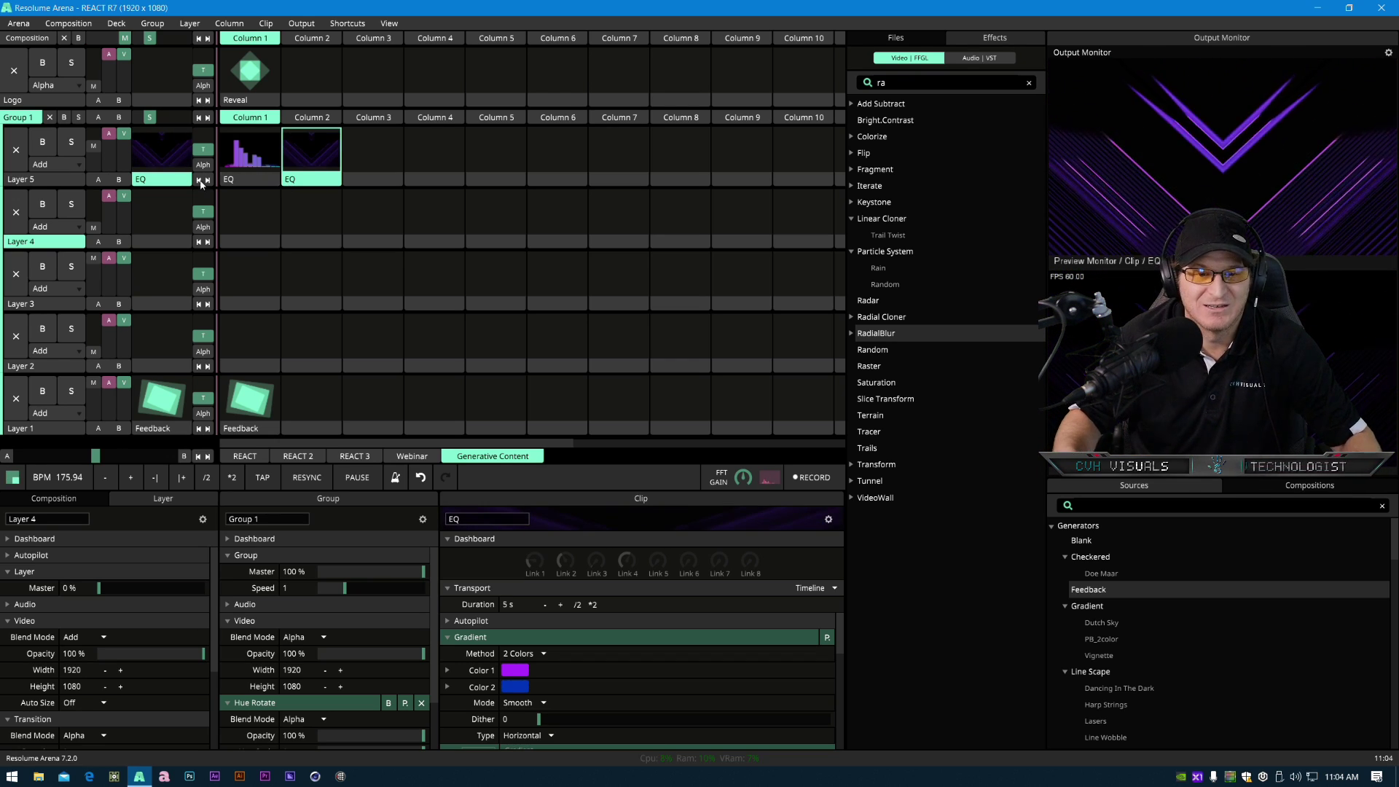
scroll(557, 721, down, 4)
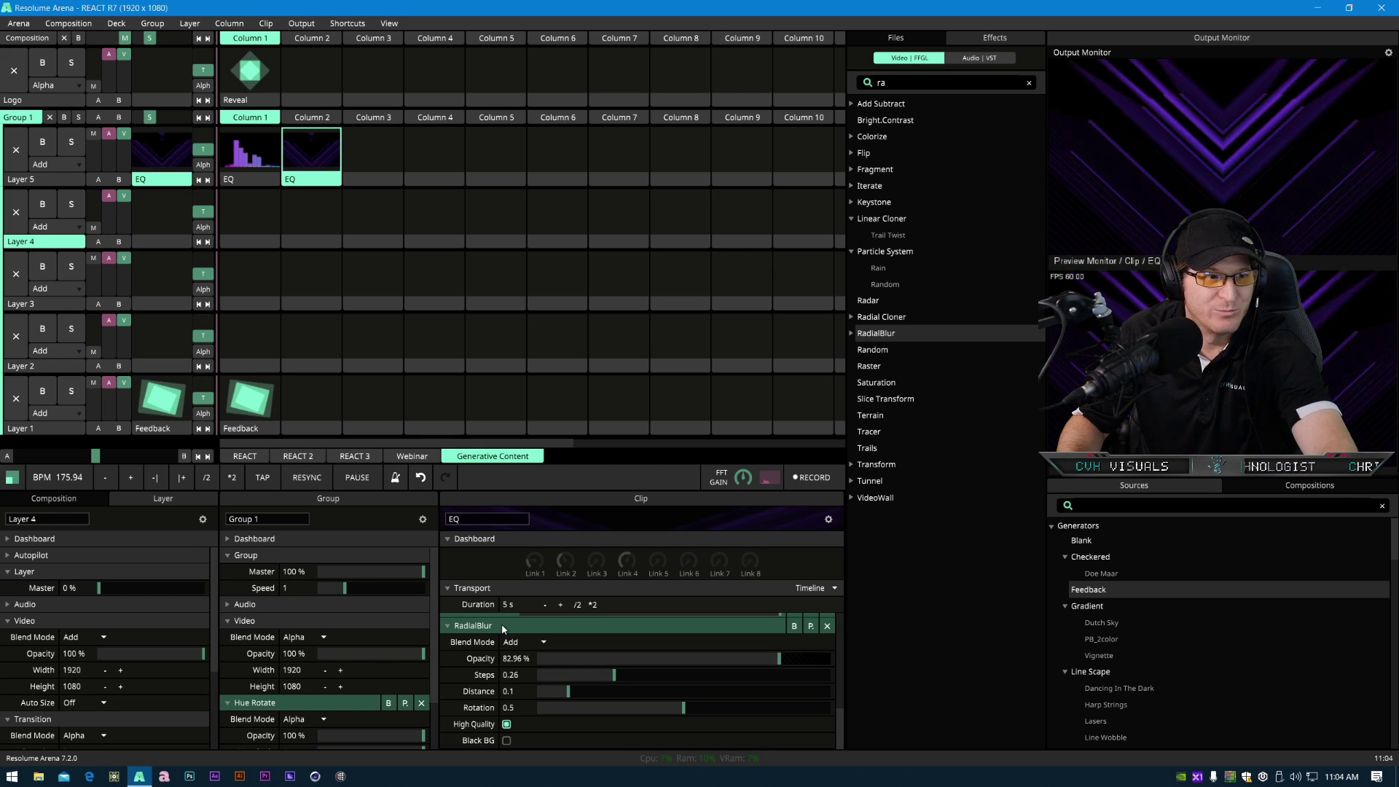
drag(737, 660, 528, 688)
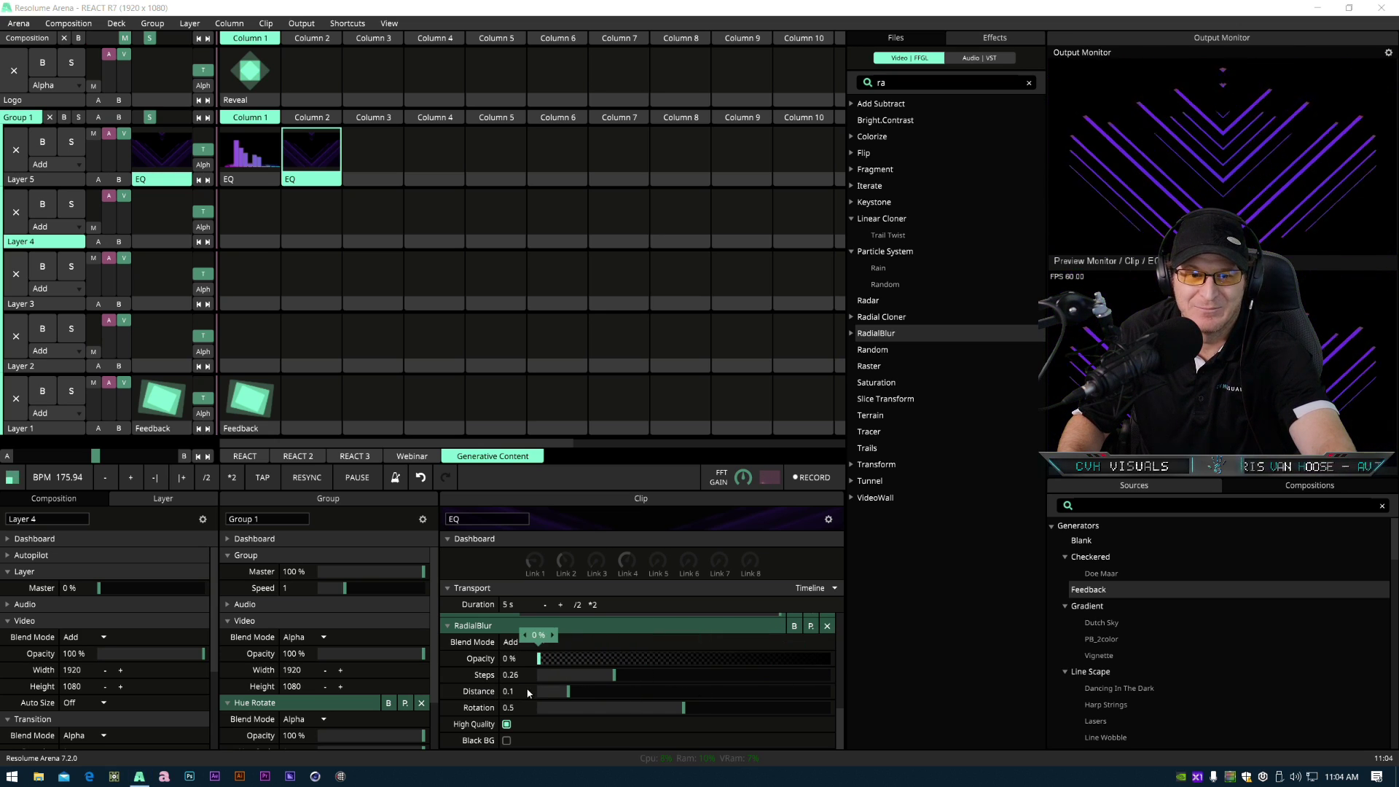
right_click(510, 658)
click(485, 590)
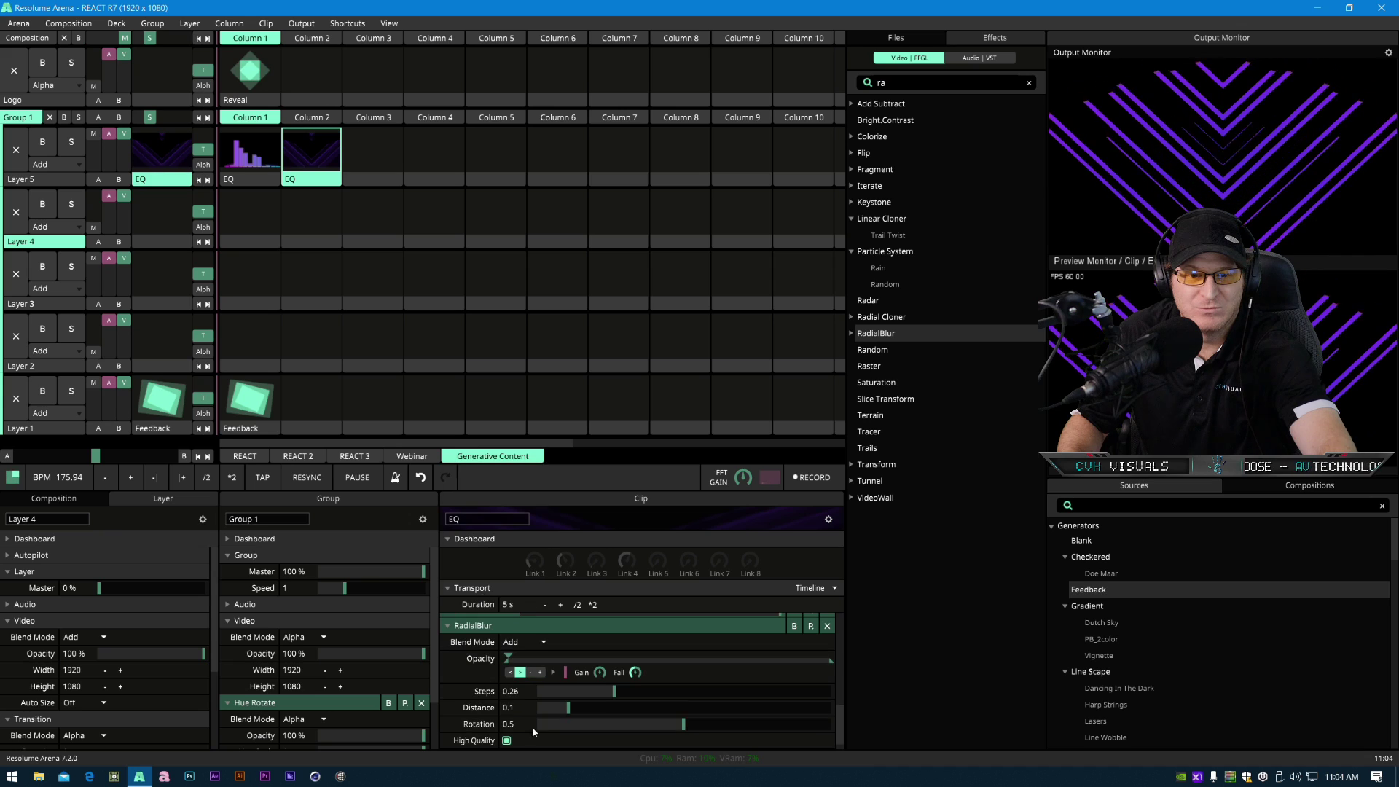
click(553, 672)
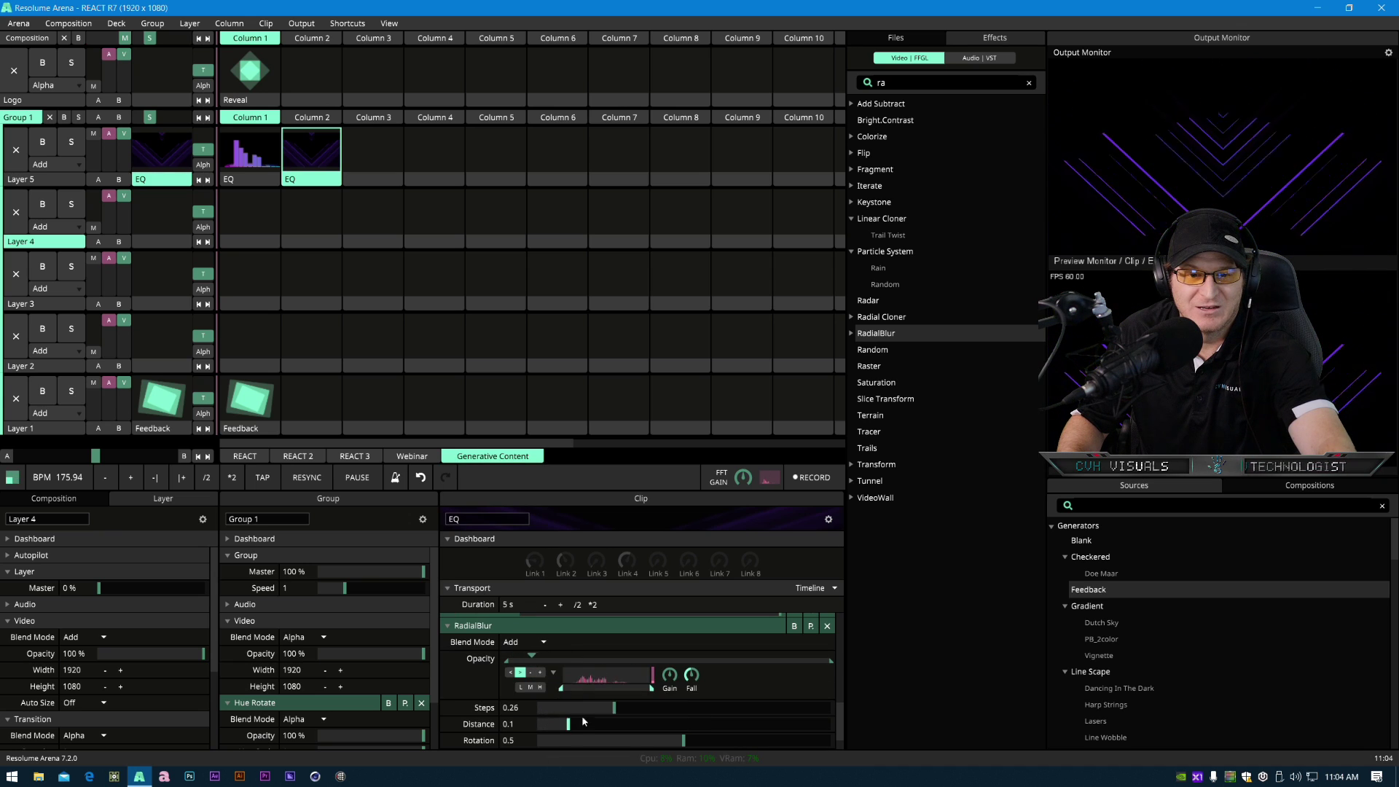
- Choose the audio frequency band driving RadialBlur's opacity, ending on the high band
click(519, 687)
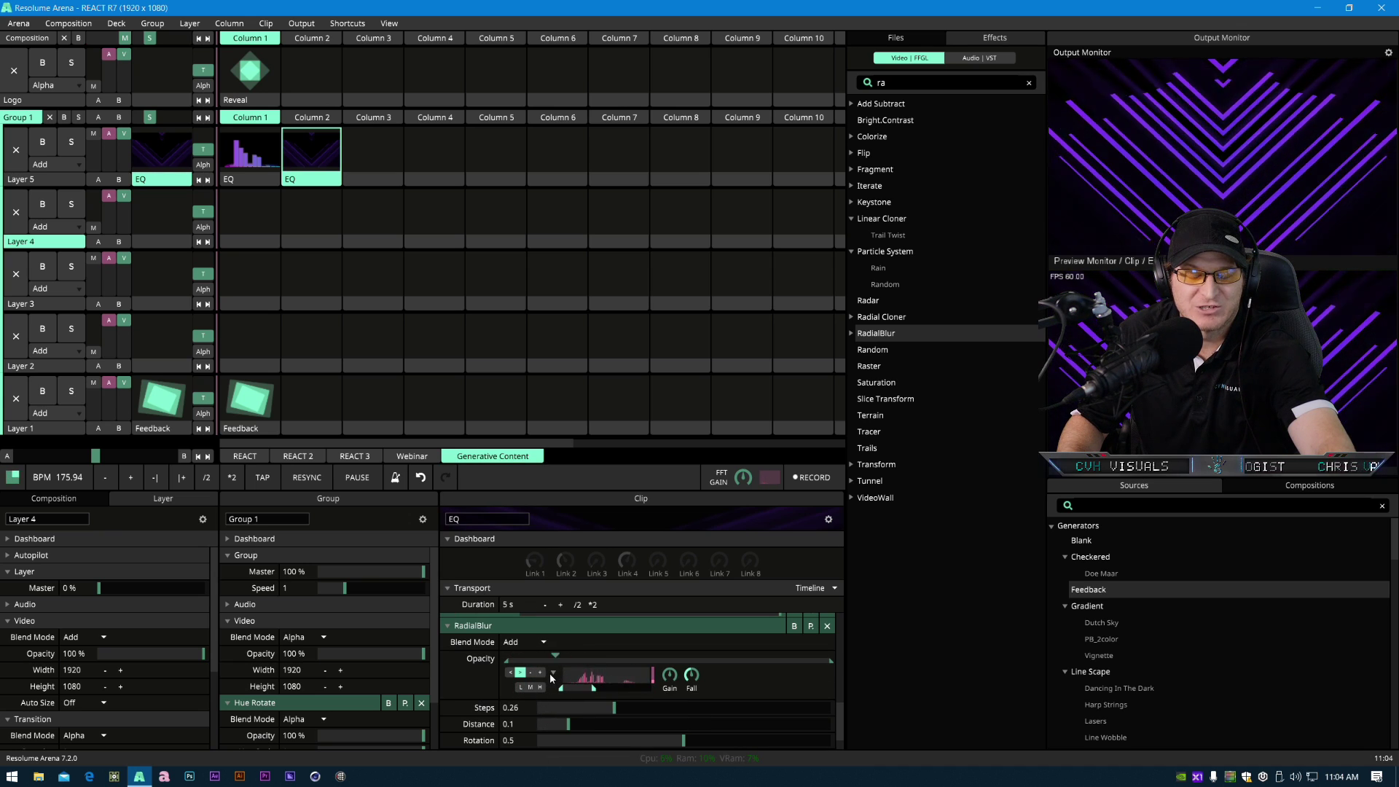
click(552, 673)
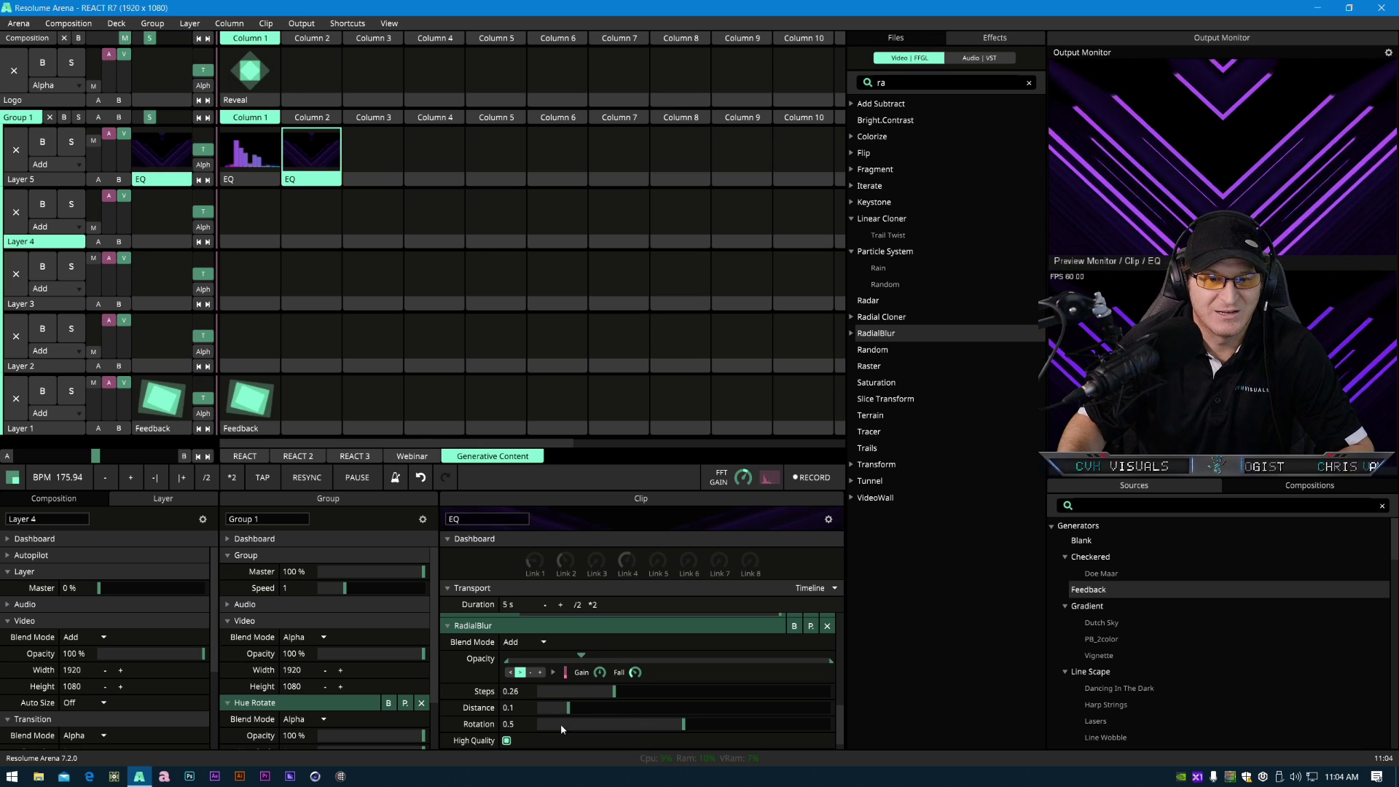
click(554, 672)
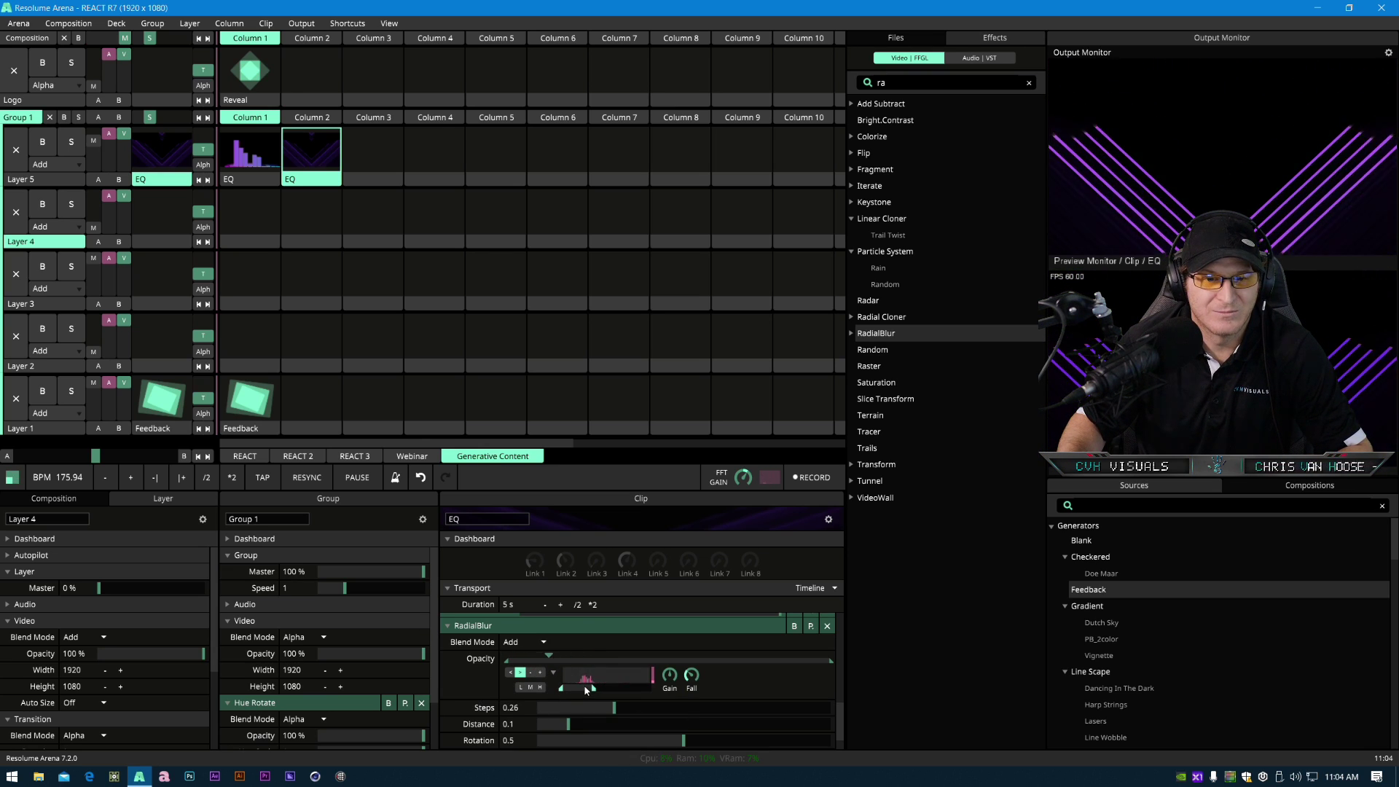
click(553, 673)
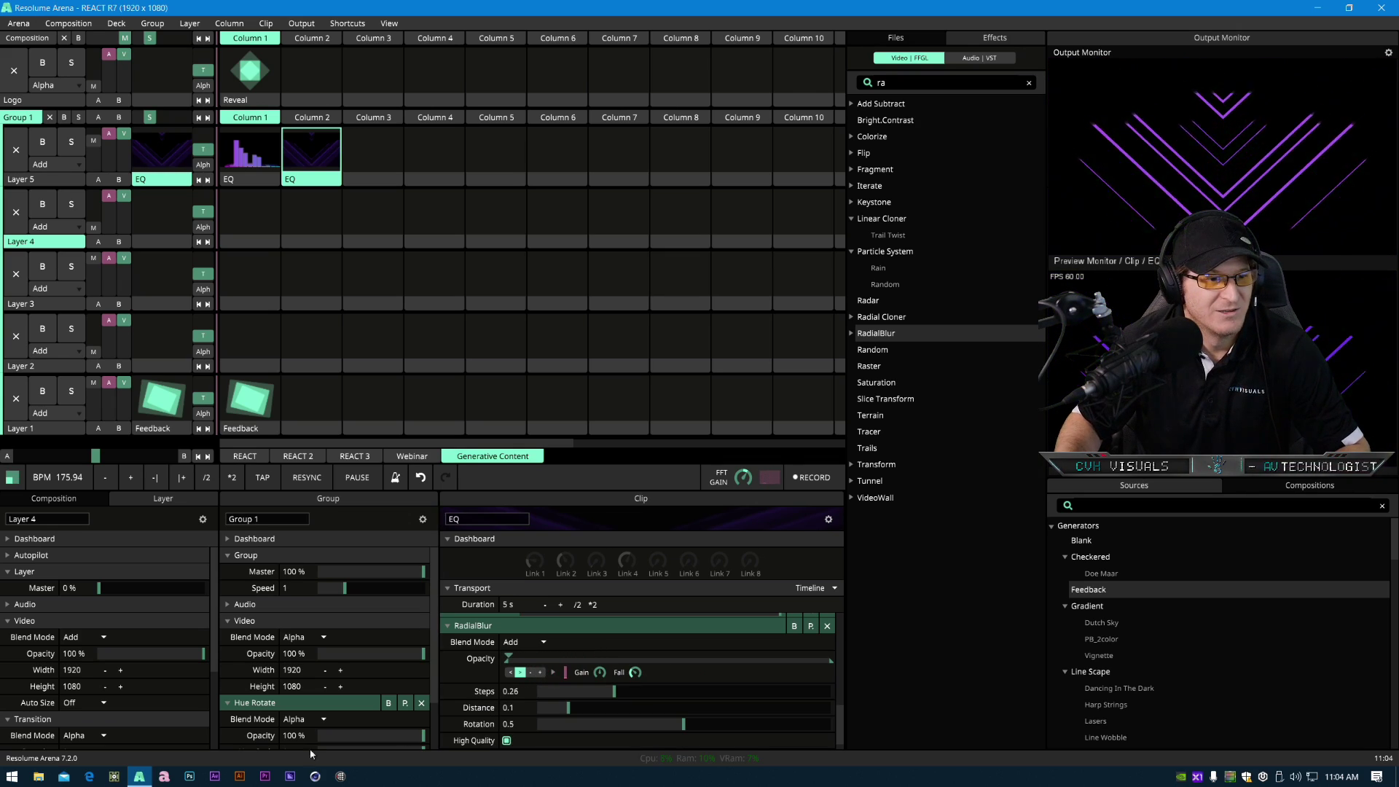
scroll(725, 681, down, 1)
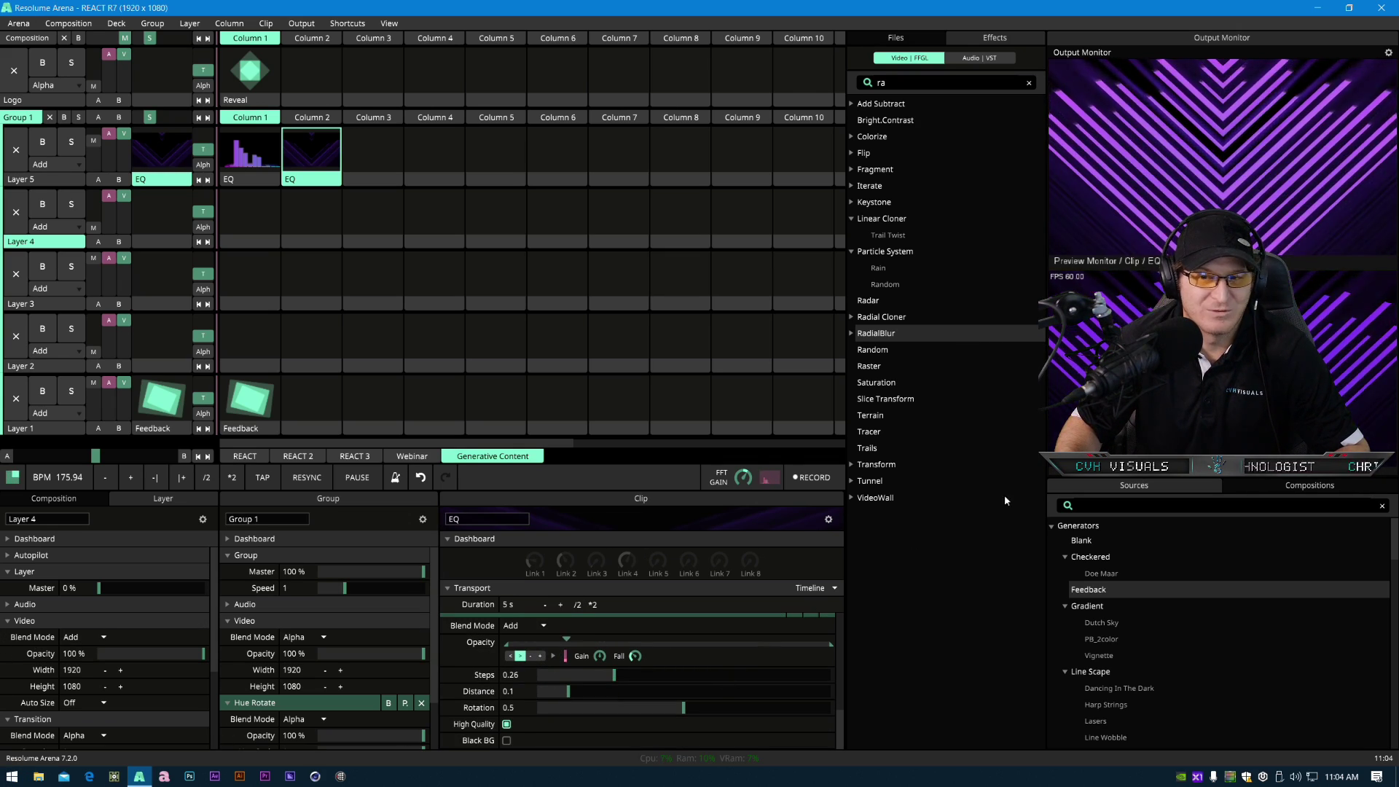
click(553, 657)
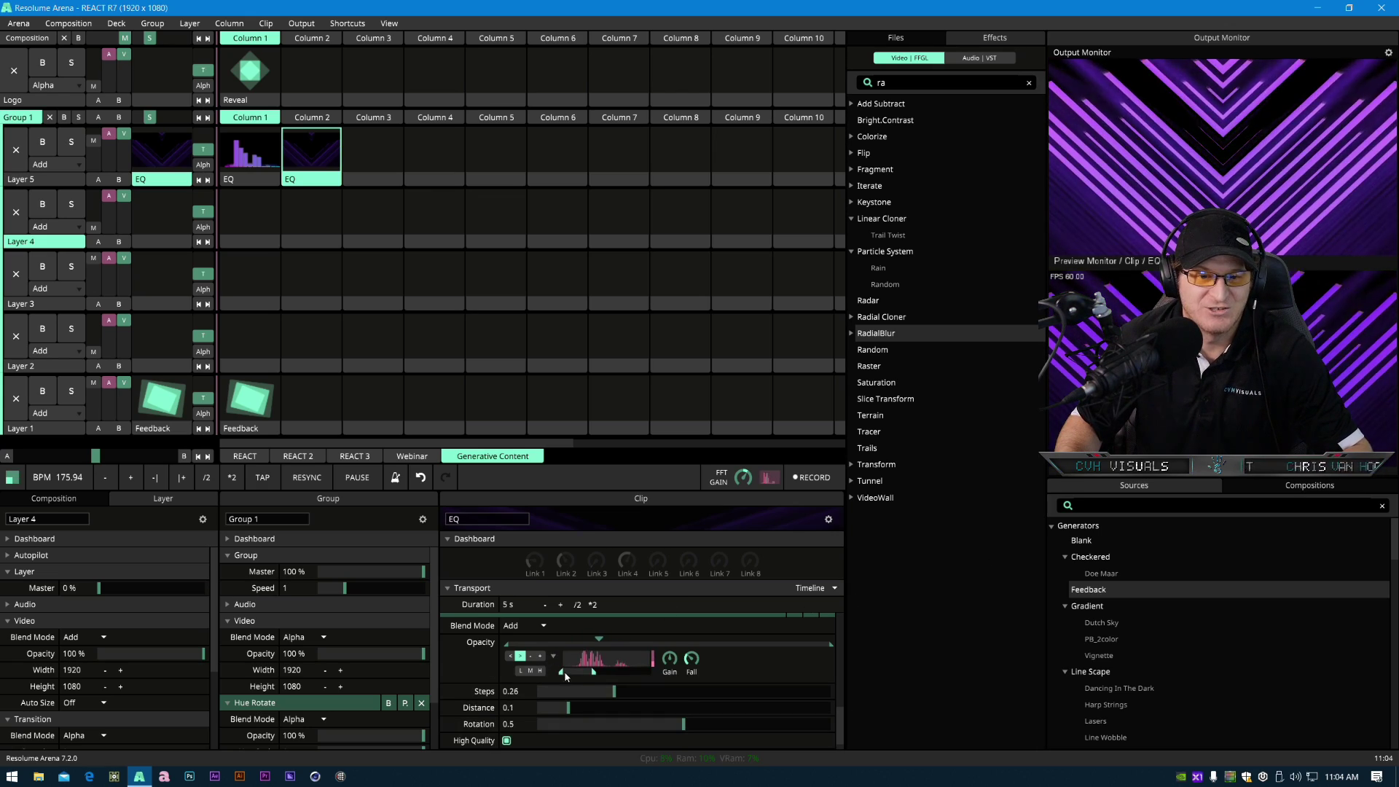
click(541, 670)
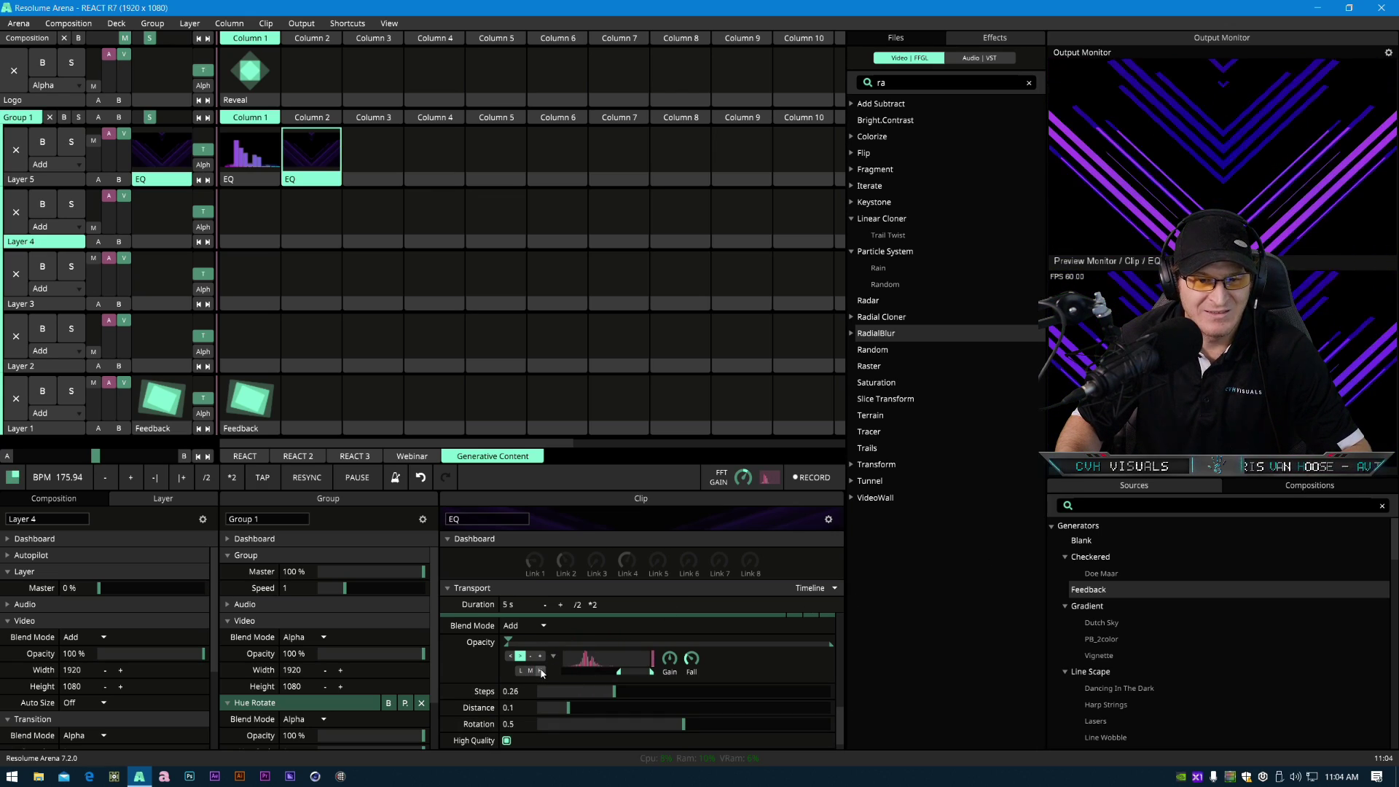
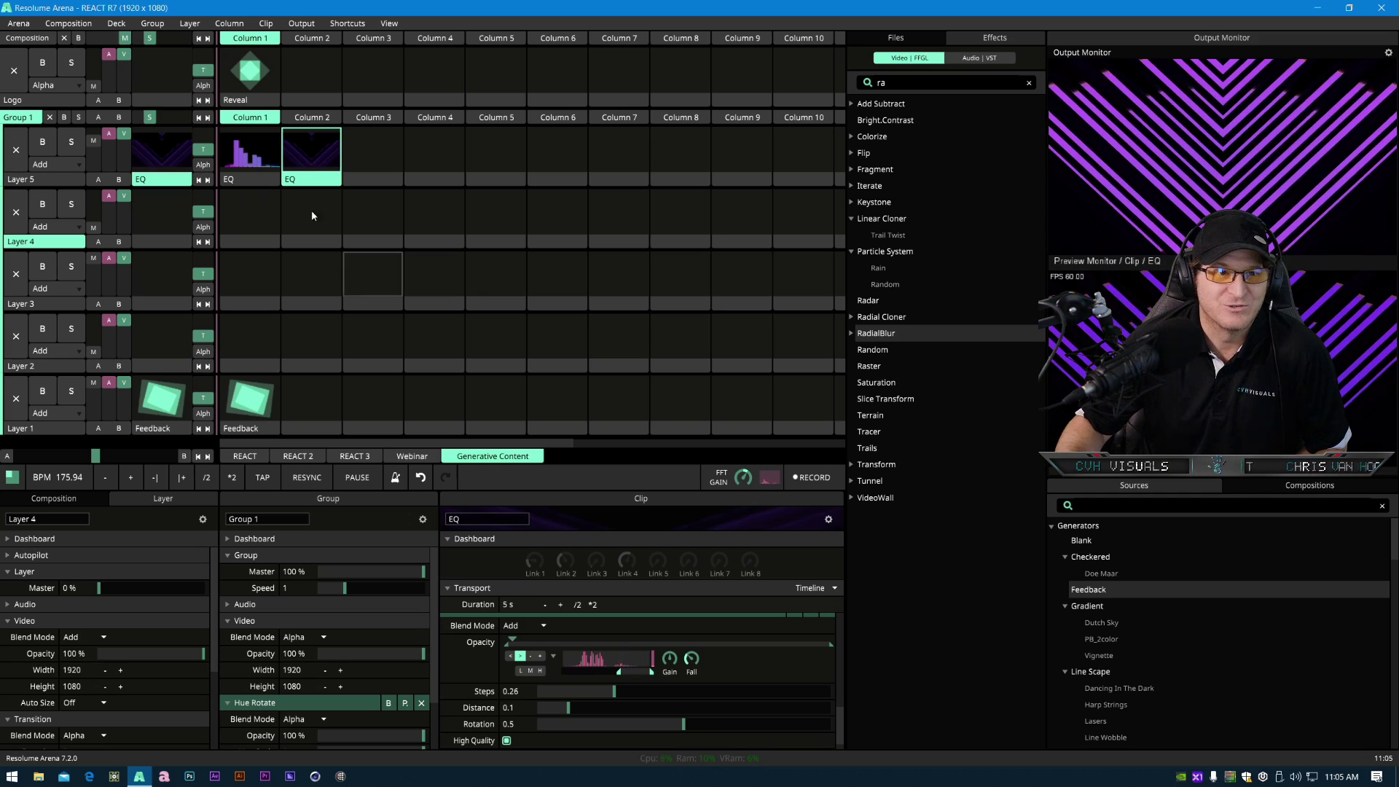
- Open the audio preferences and check the list of audio output devices
click(24, 25)
click(44, 39)
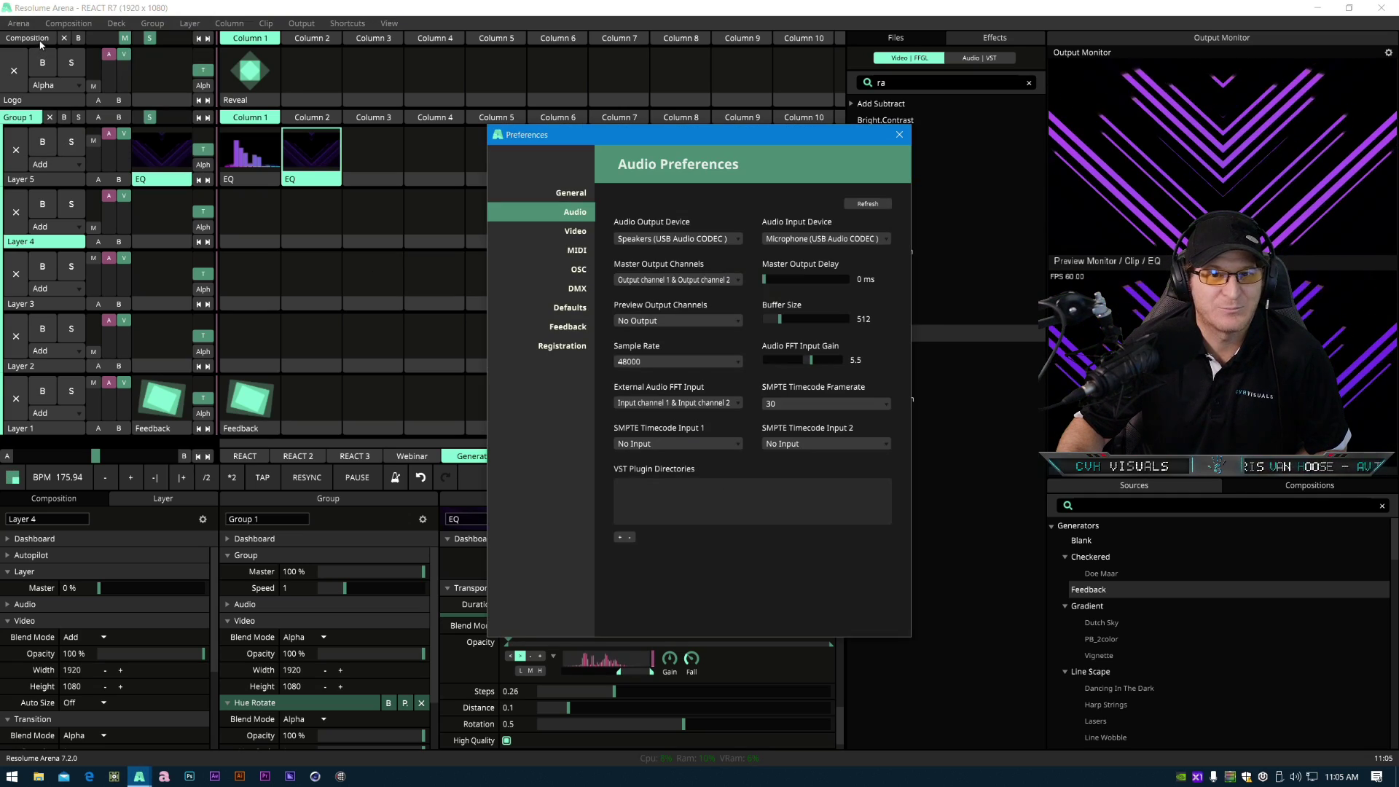
click(699, 239)
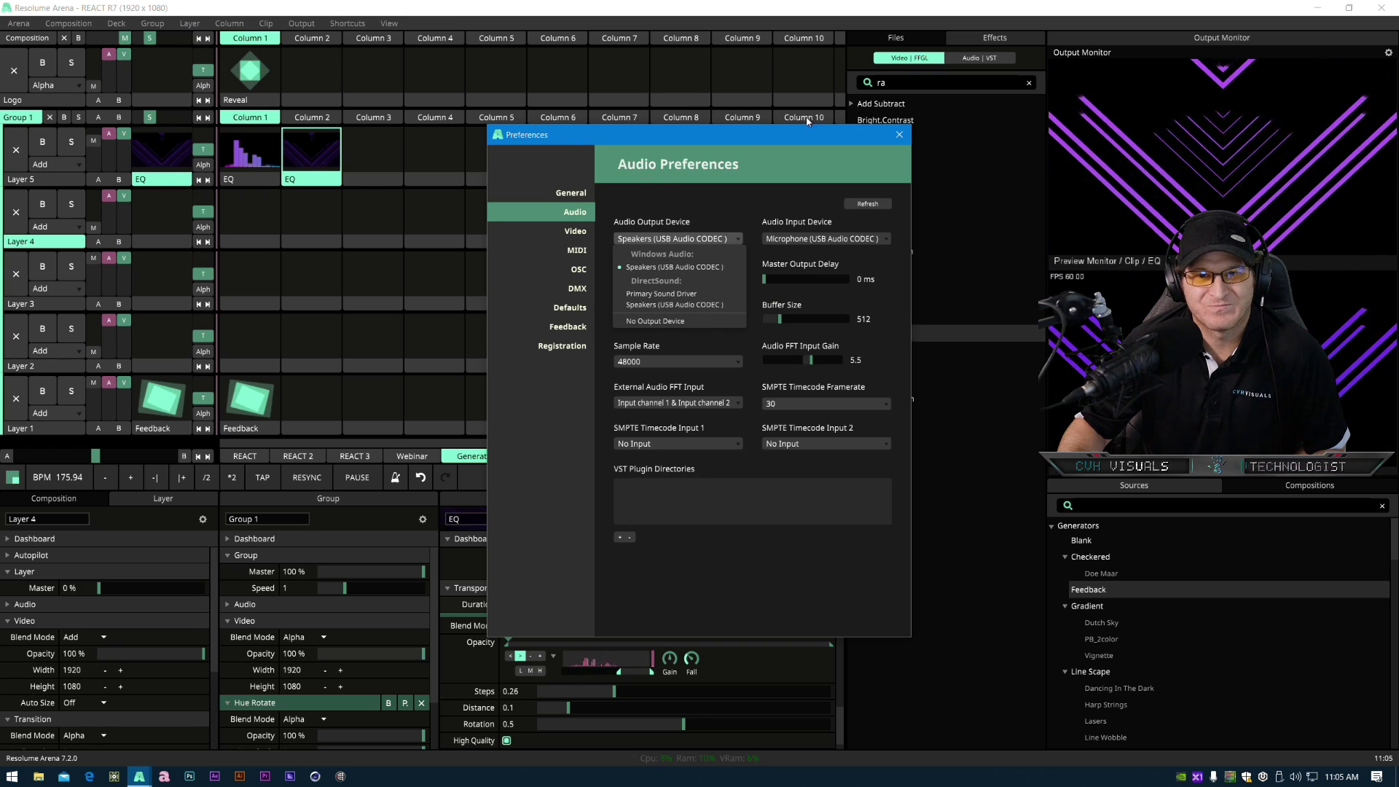
click(898, 135)
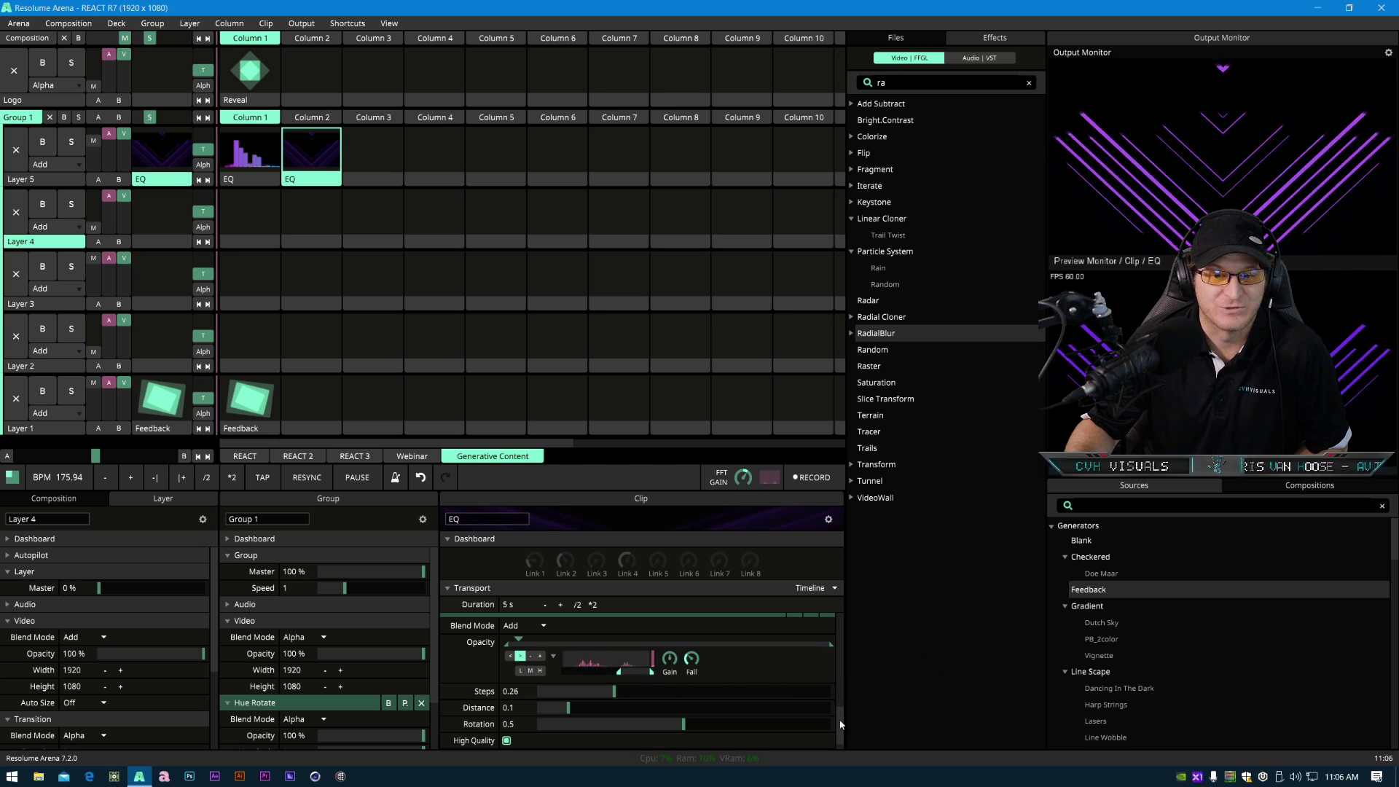
- Switch RadialBlur's opacity audio band to low and set its Steps to 0.19
scroll(840, 695, down, 5)
scroll(838, 714, down, 3)
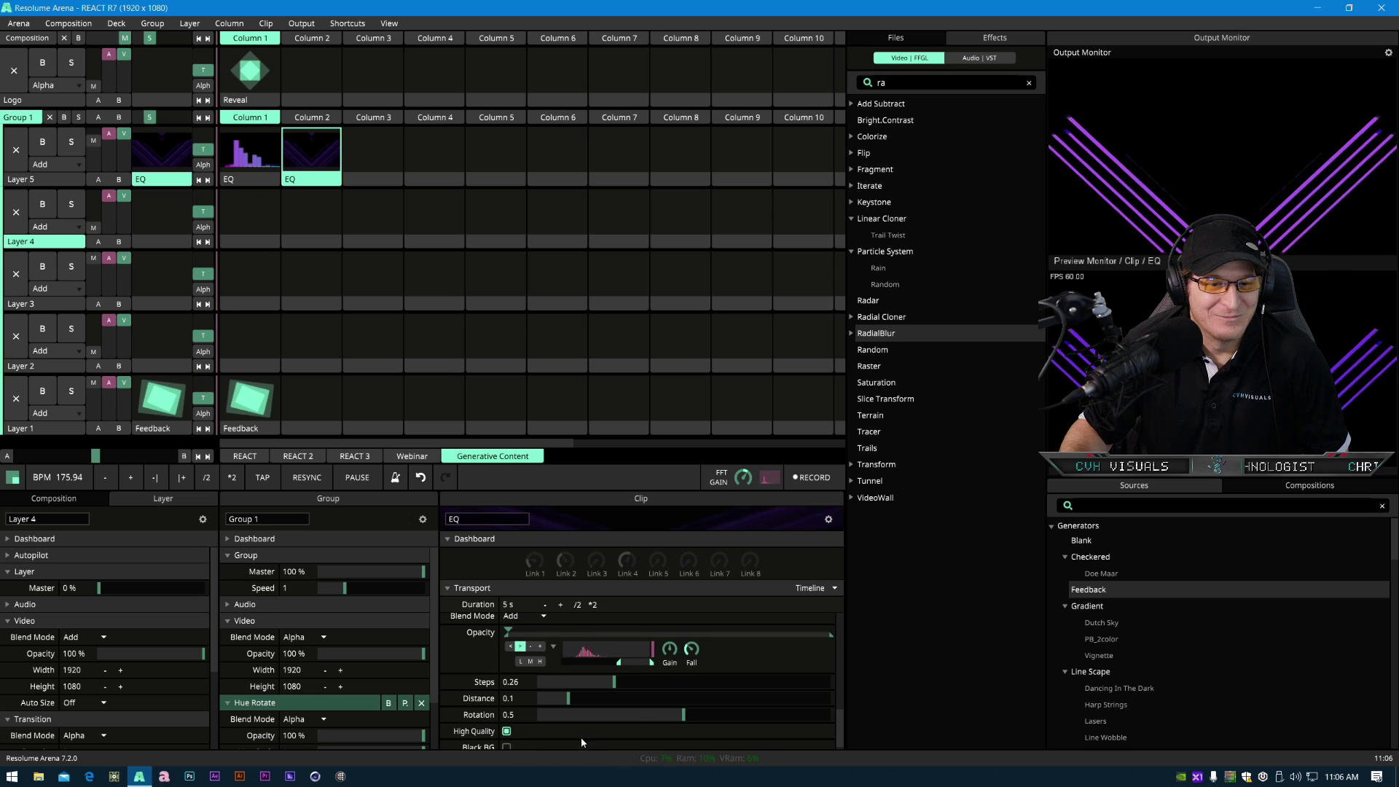
scroll(580, 736, down, 1)
scroll(468, 671, up, 3)
scroll(459, 676, down, 2)
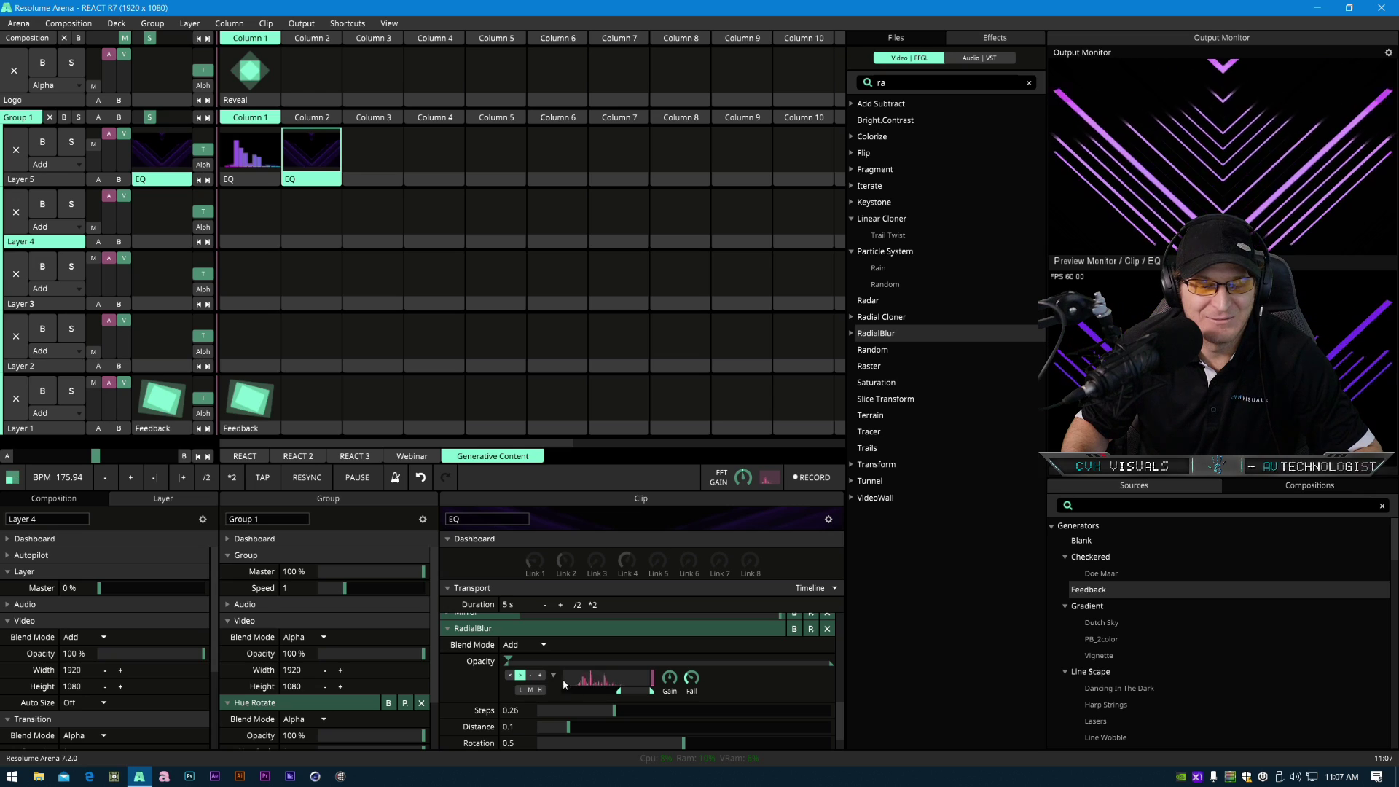
click(519, 693)
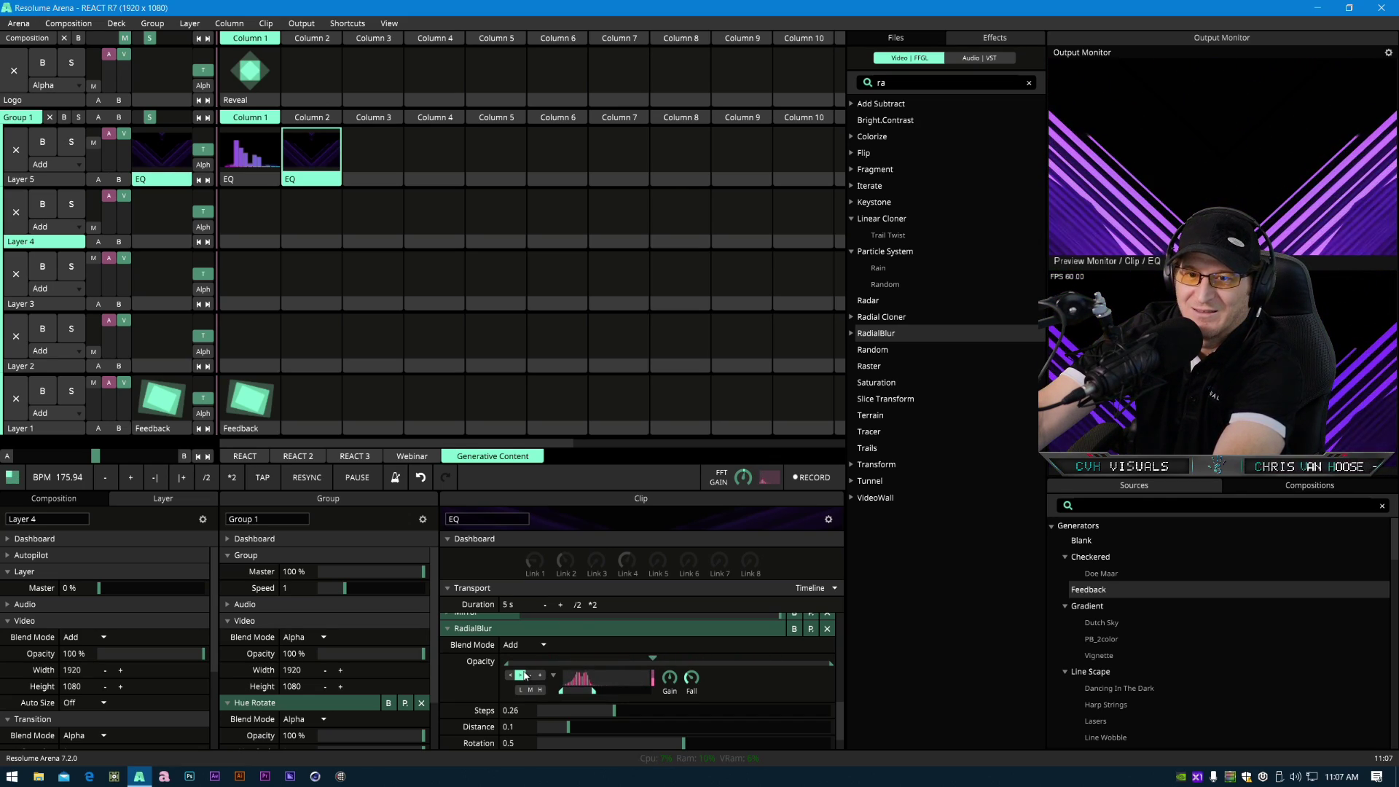
mouse_move(620, 704)
mouse_down()
mouse_move(756, 708)
mouse_move(563, 724)
mouse_move(618, 713)
mouse_move(581, 713)
mouse_move(596, 714)
mouse_up()
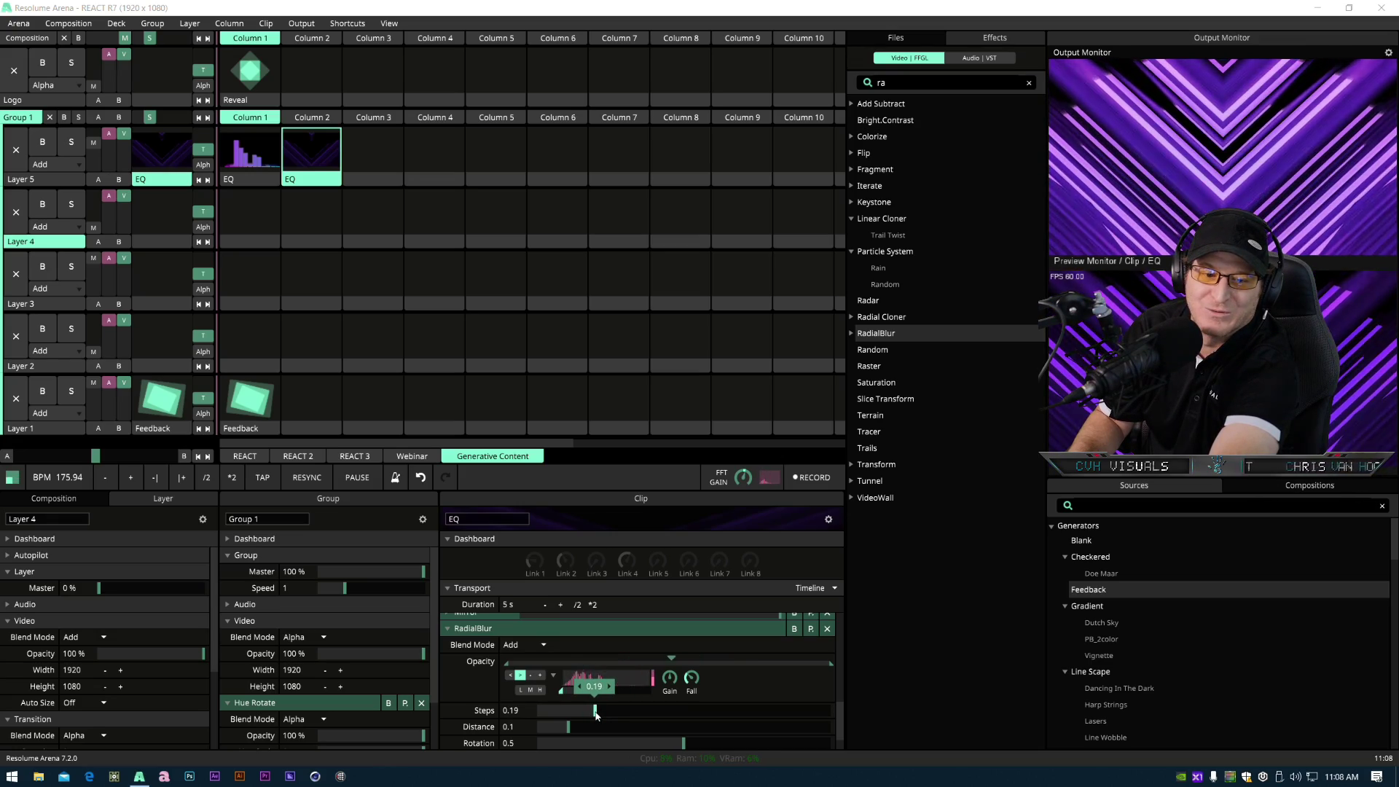
scroll(604, 701, down, 1)
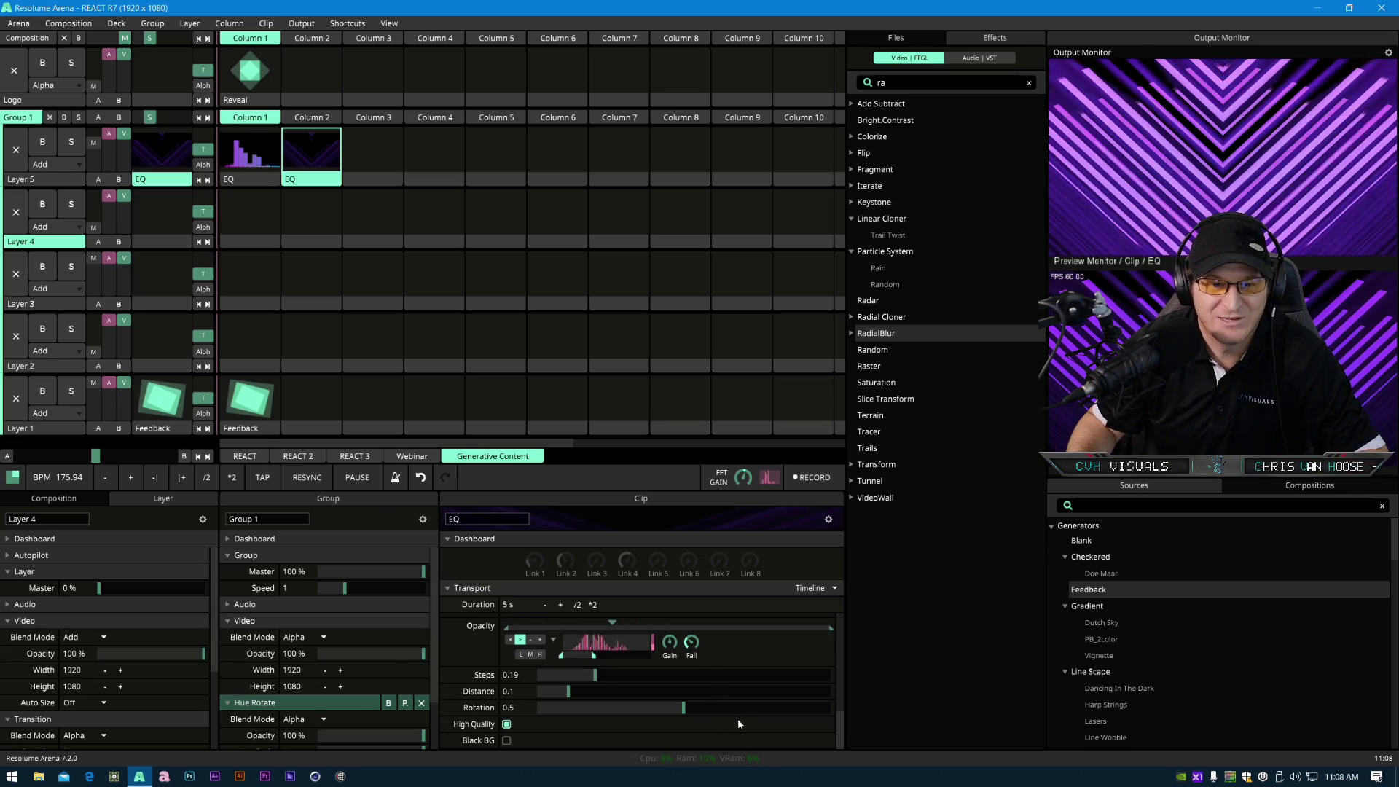
- Save RadialBlur's current settings as a new effect preset named PurpleHa
scroll(736, 717, up, 2)
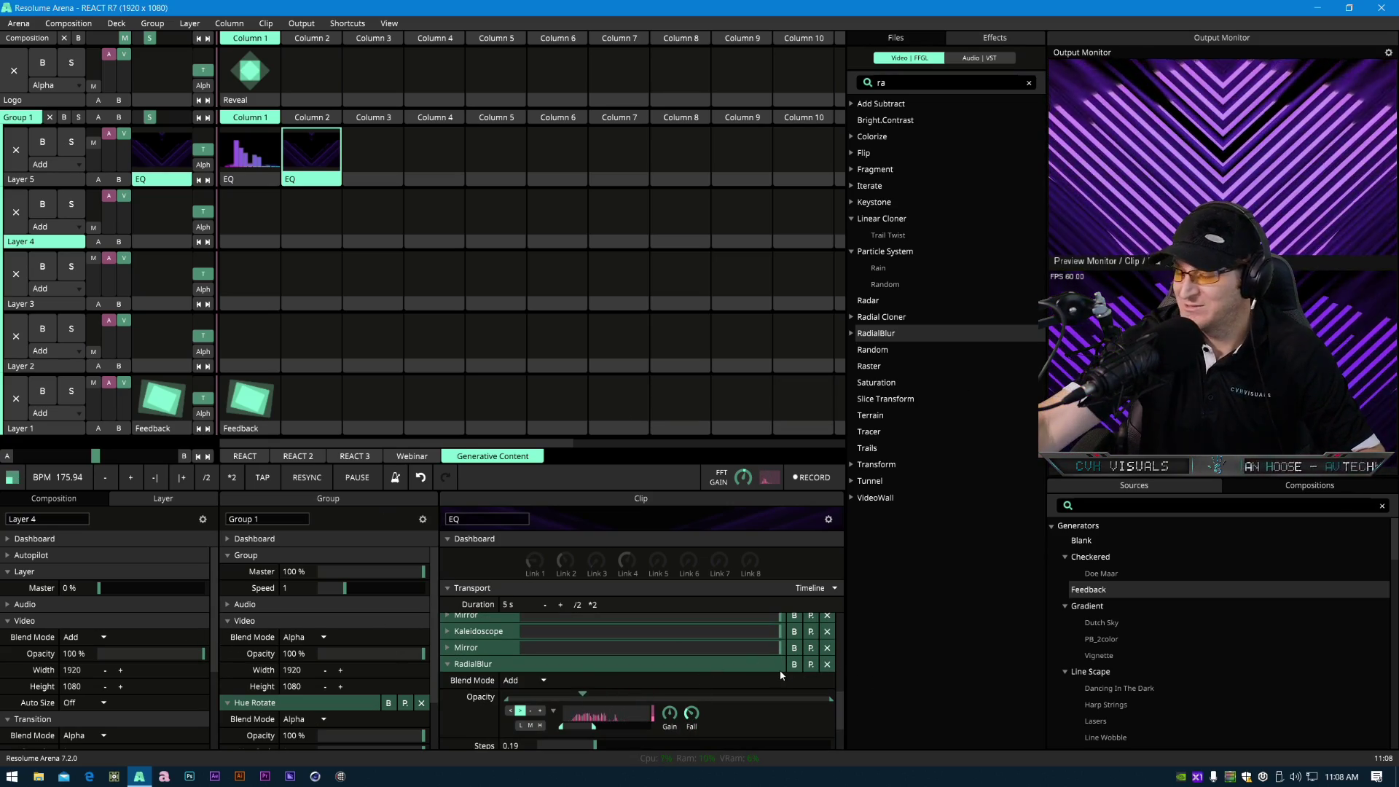
click(811, 665)
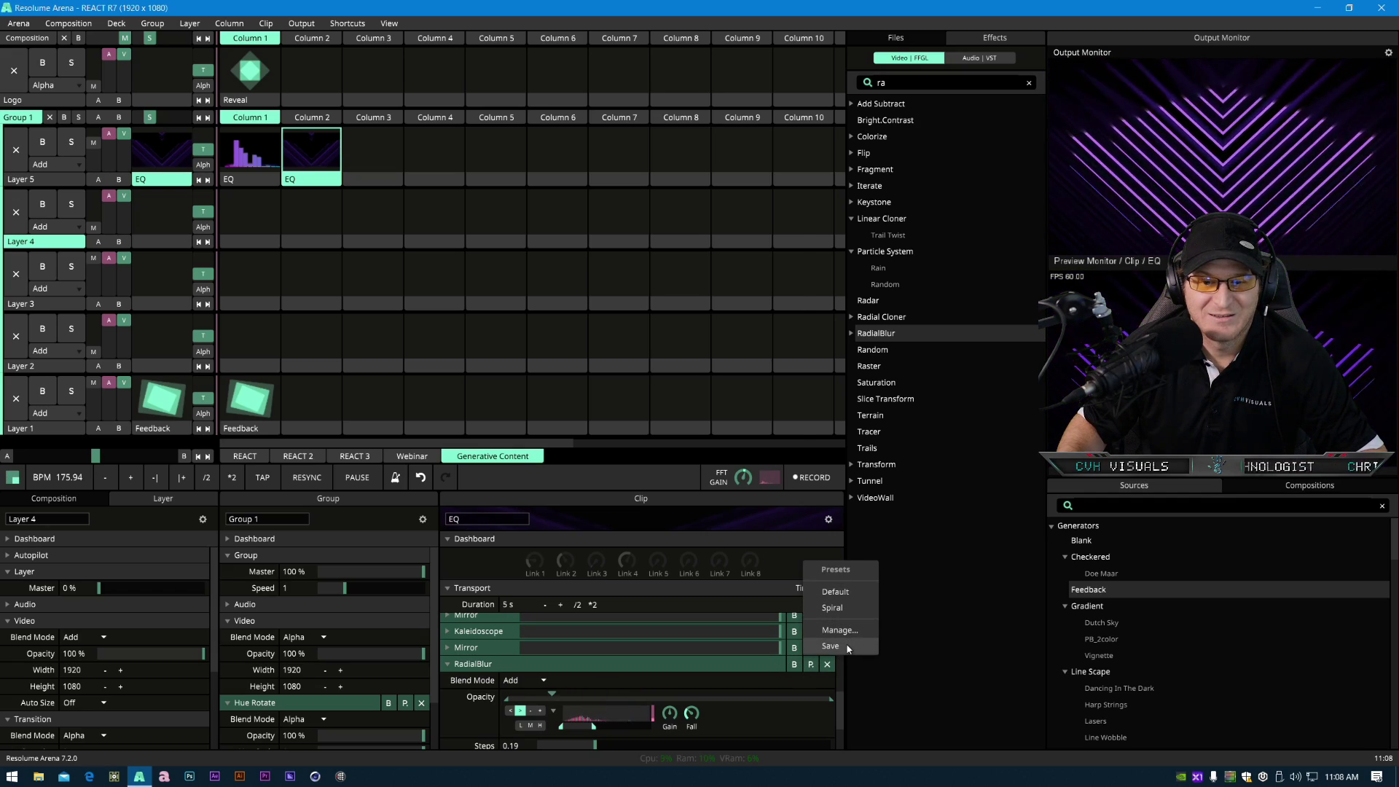
click(831, 646)
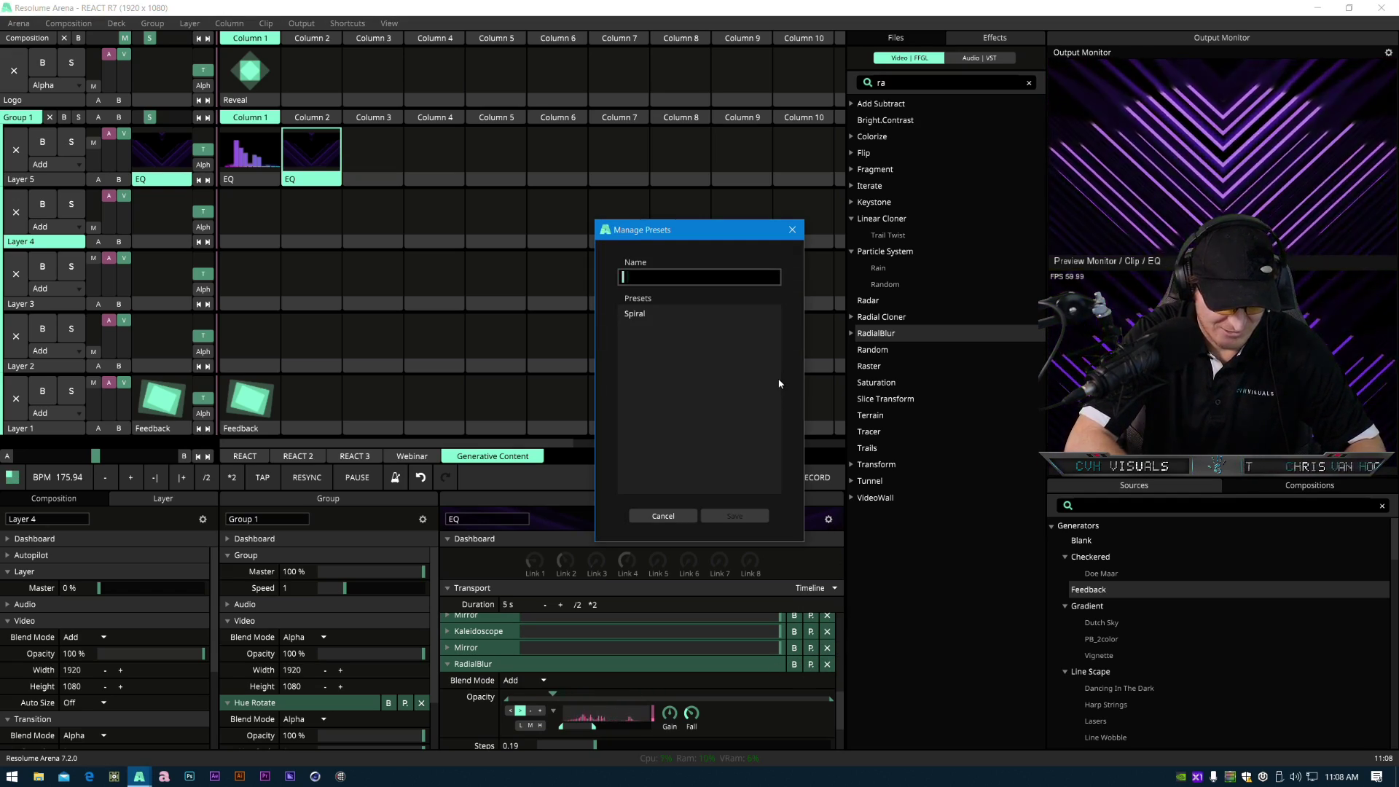
text(PurpleHaze)
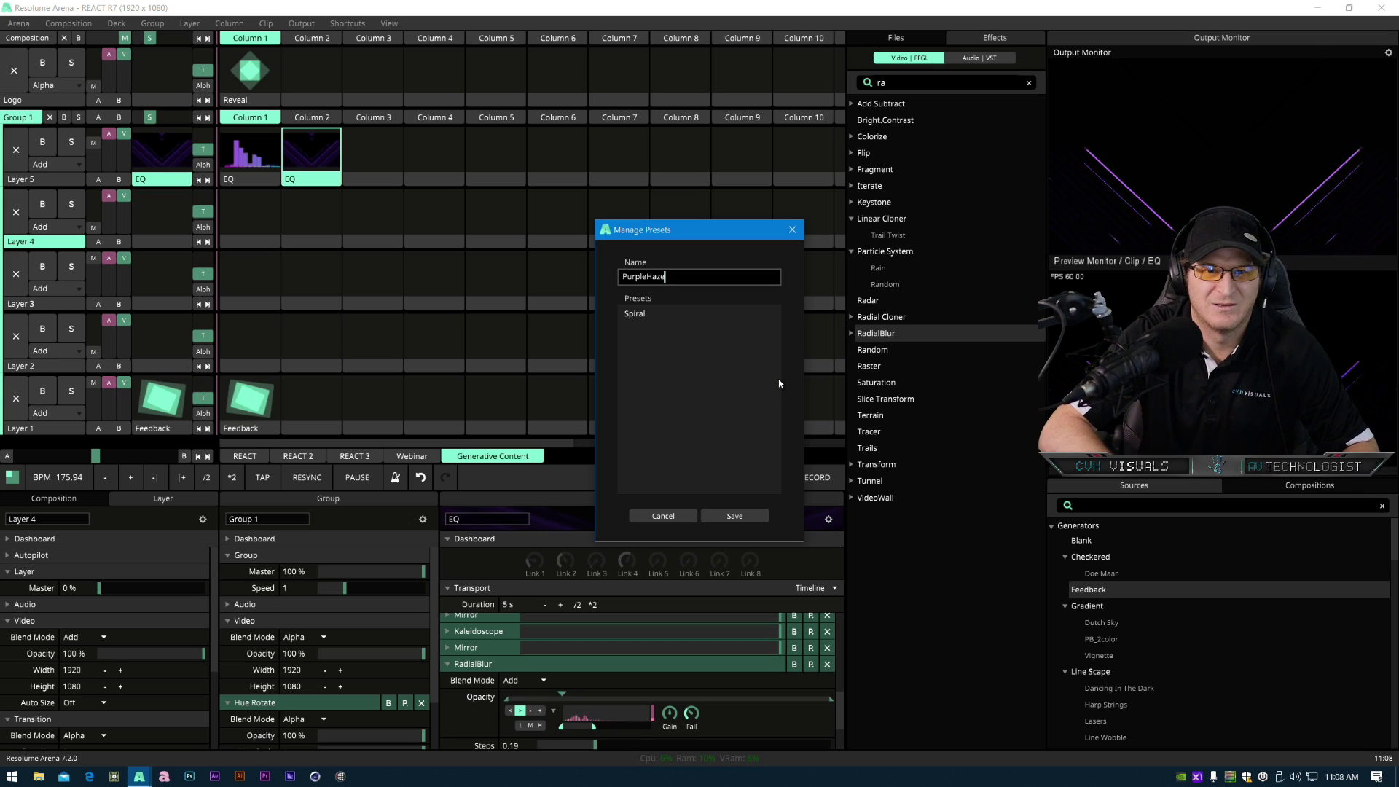
key(Return)
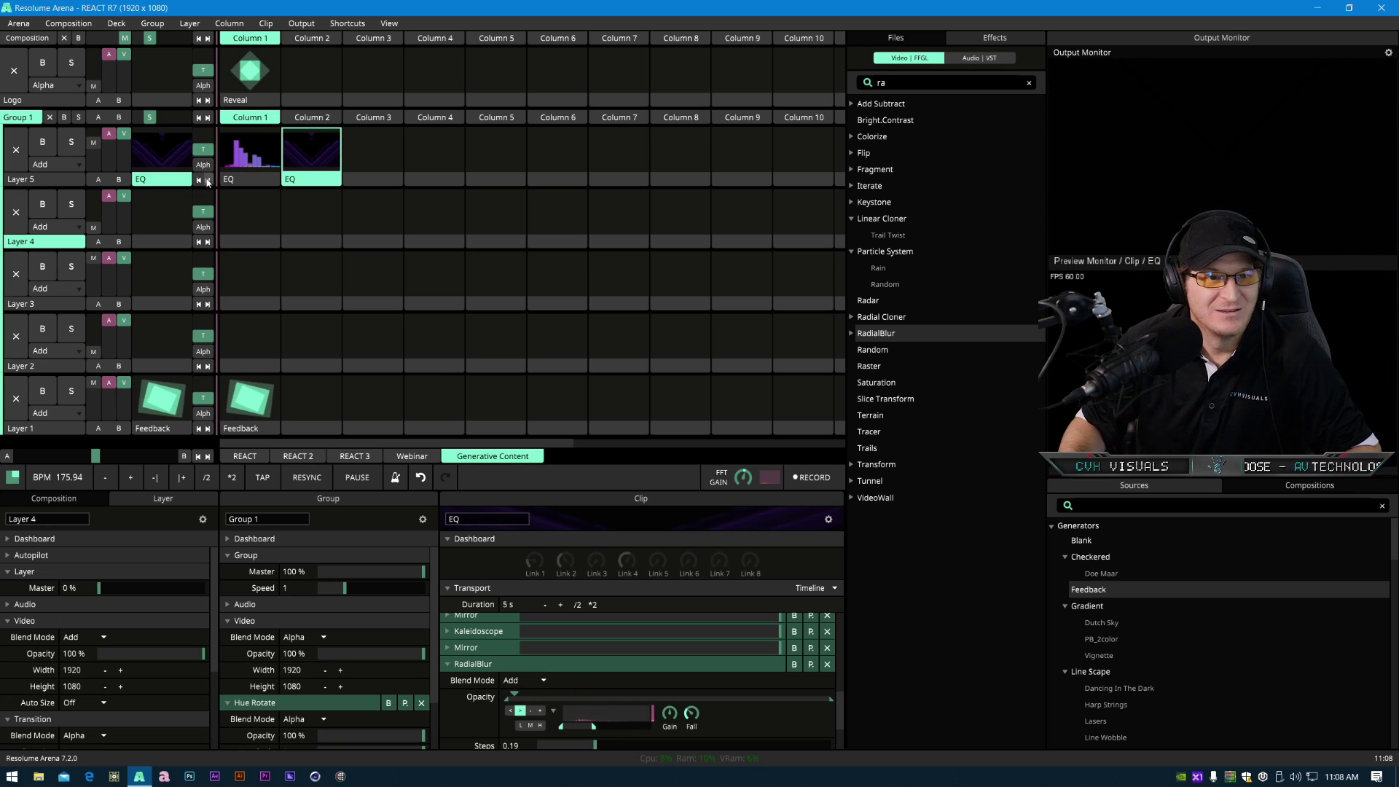
- Try moving Kaleidoscope below RadialBlur in the EQ clip's effect chain, then return it between the two Mirrors
click(490, 665)
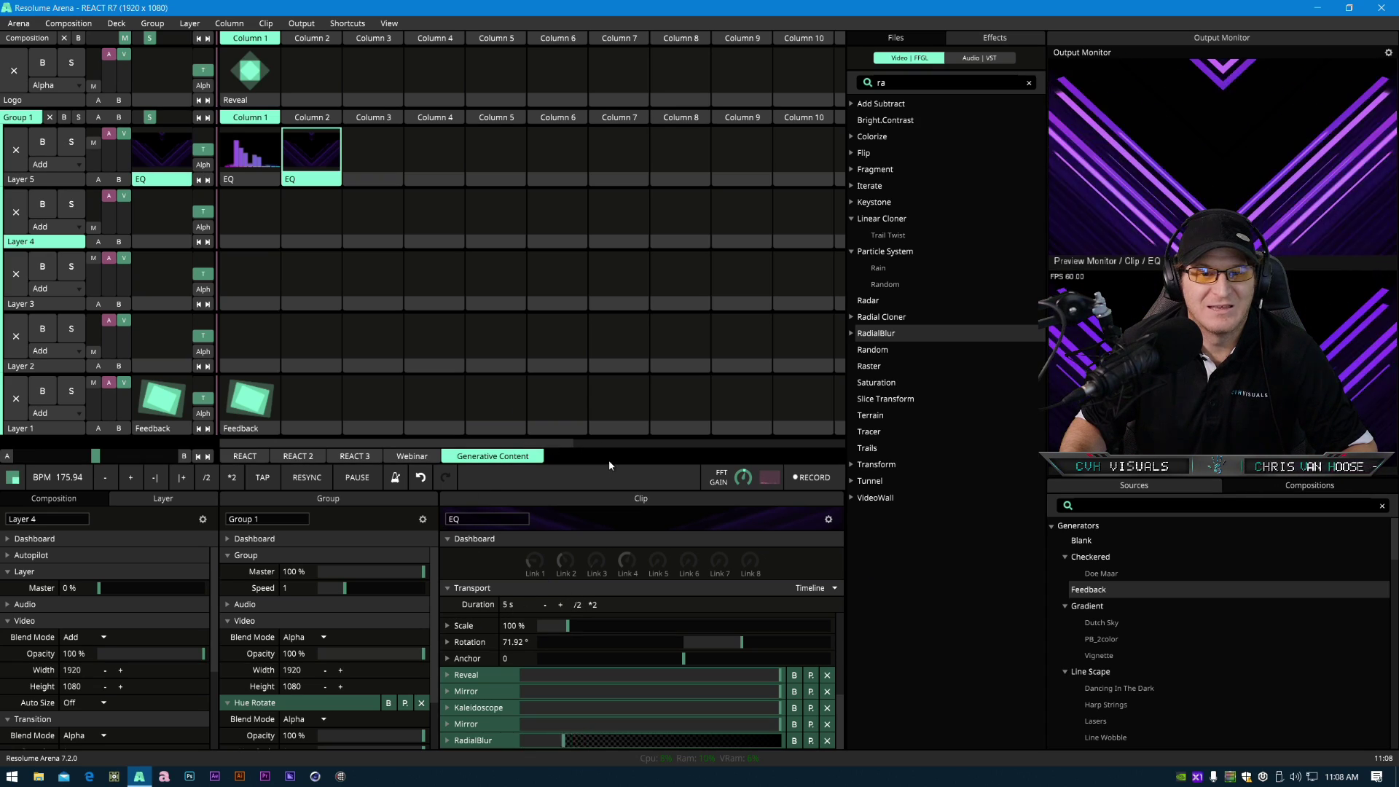
drag(609, 465, 604, 315)
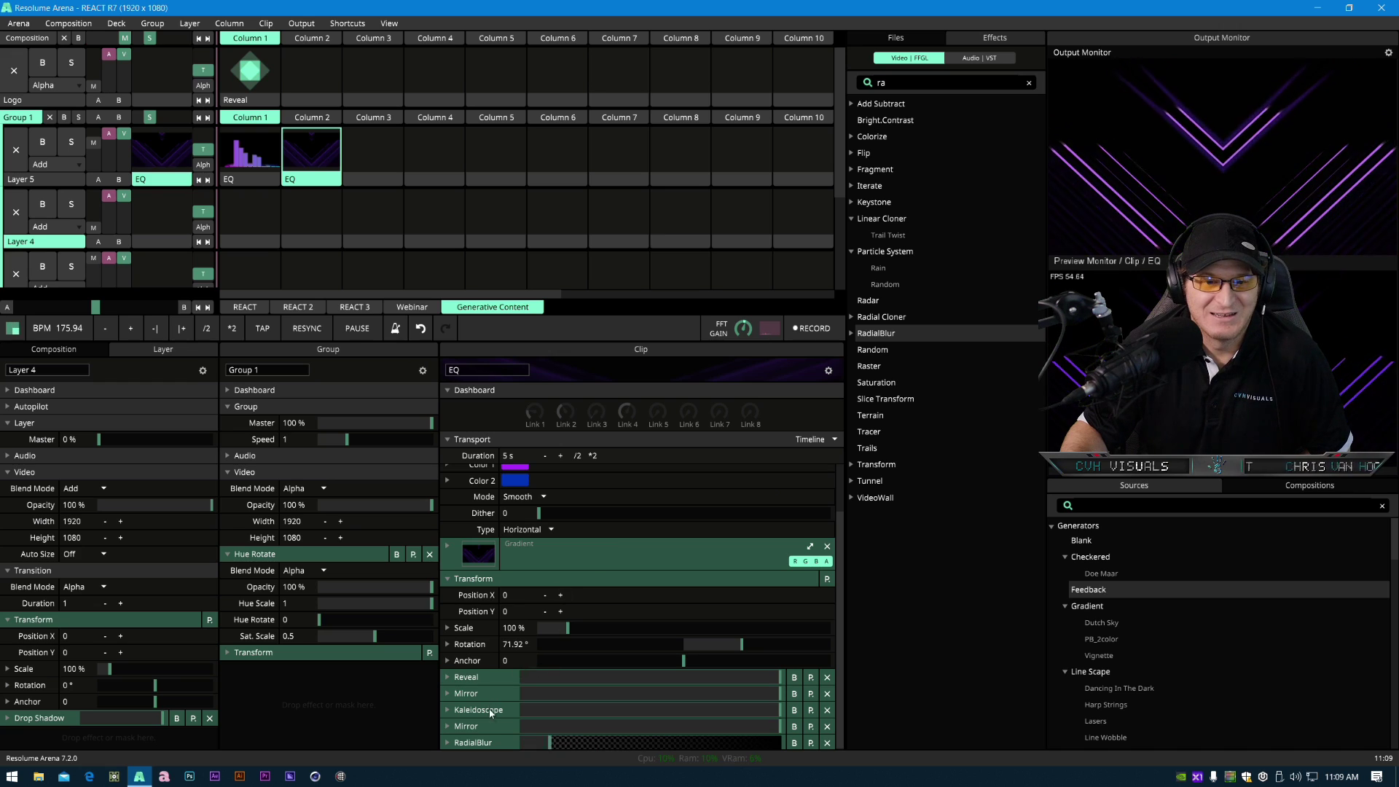
click(488, 580)
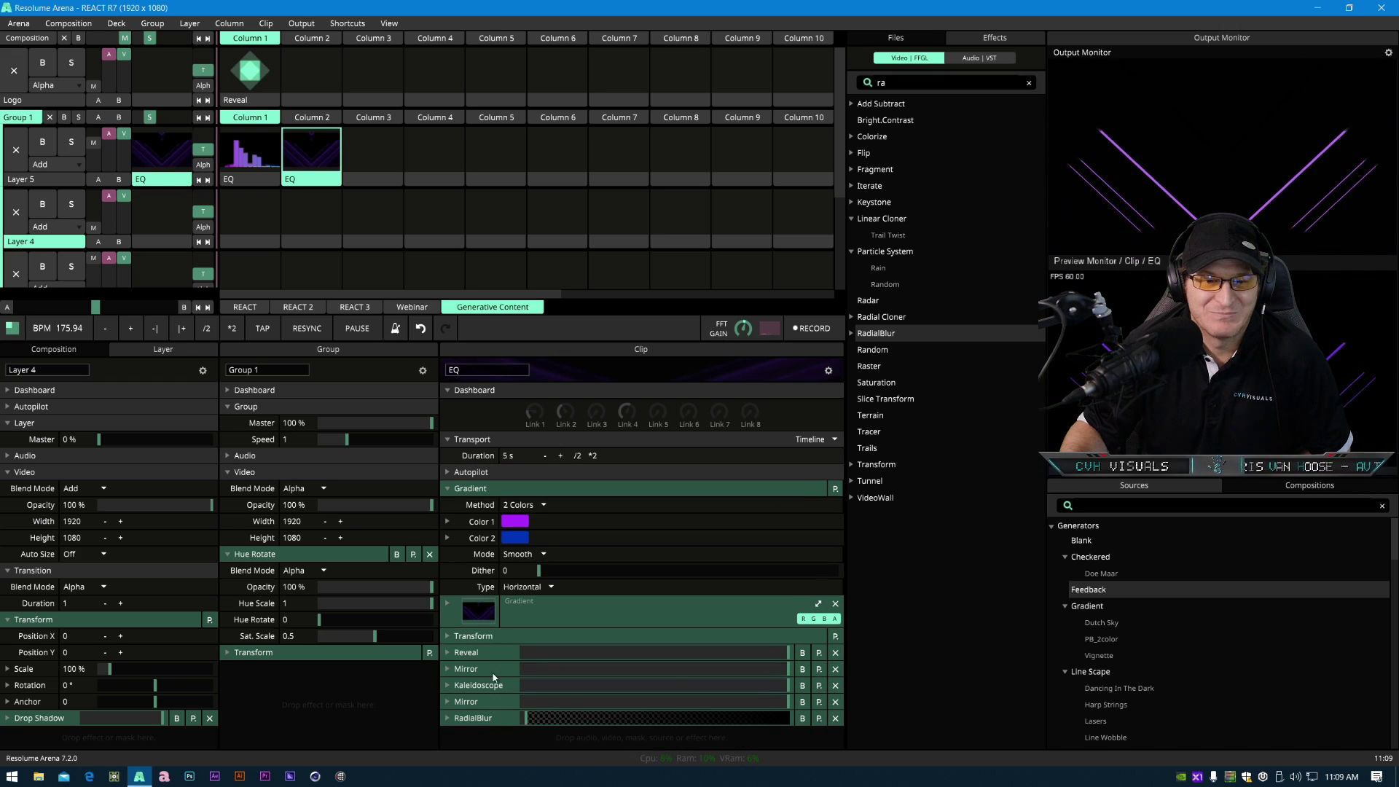
drag(482, 680, 488, 727)
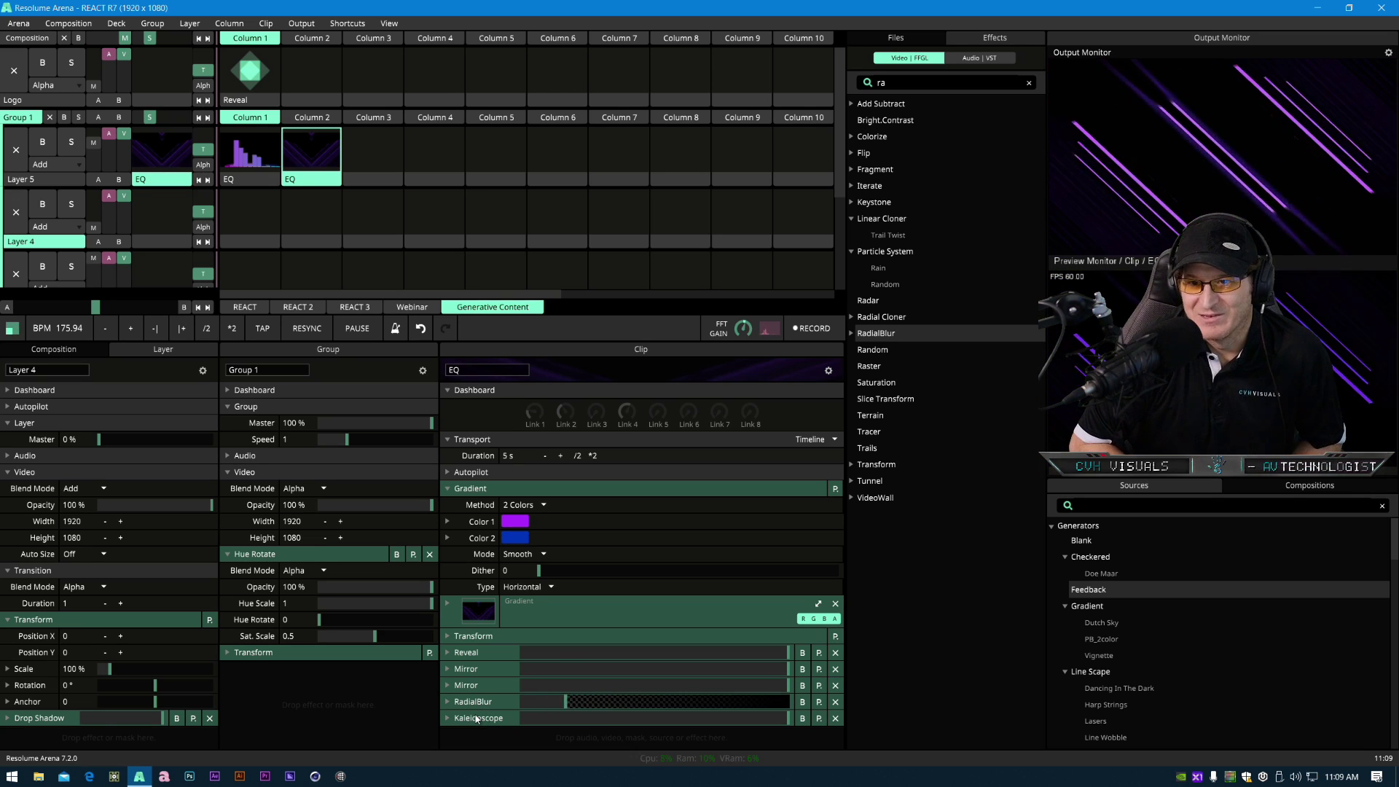
drag(474, 722, 498, 683)
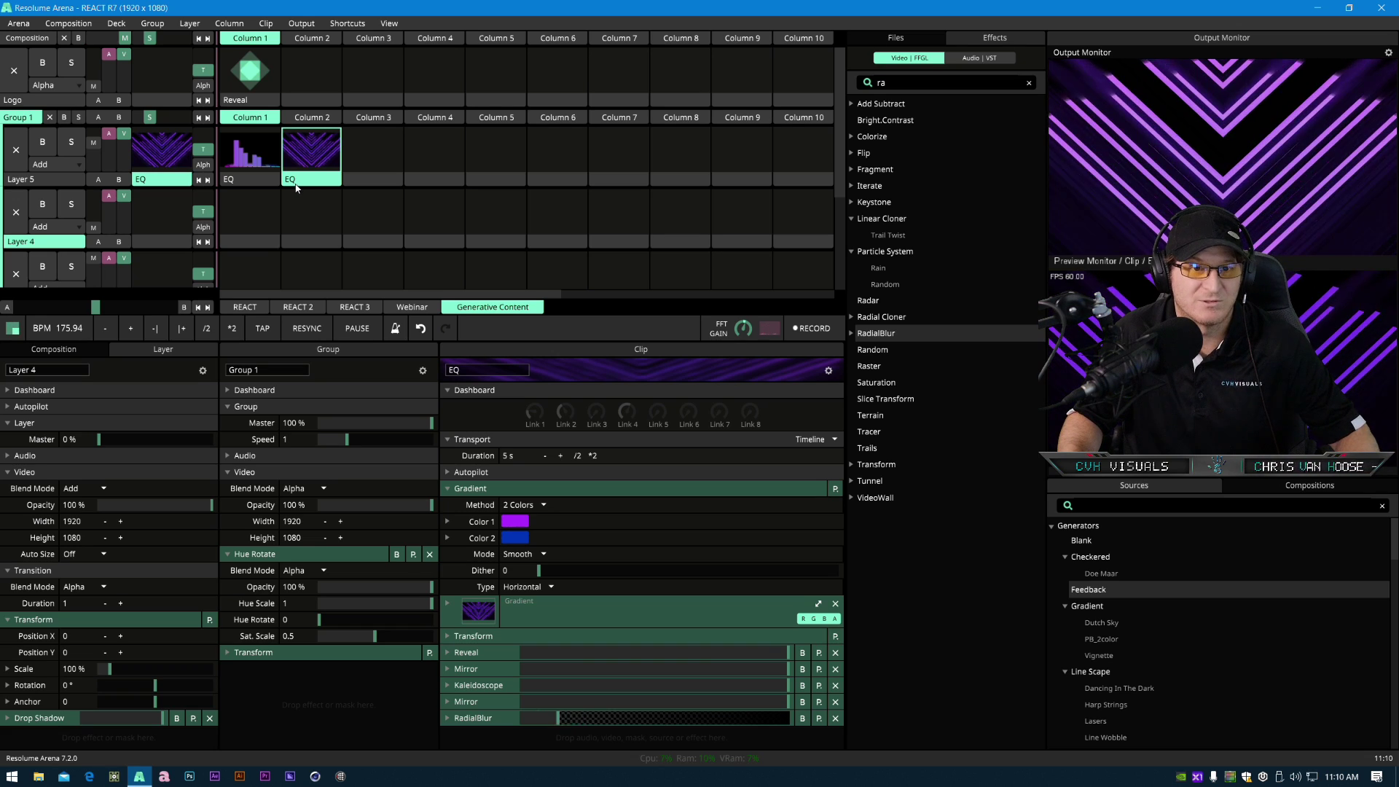
- Duplicate the EQ clip into Column 3 of Layer 5 and remove all effects from the copy
drag(299, 179, 378, 178)
click(377, 167)
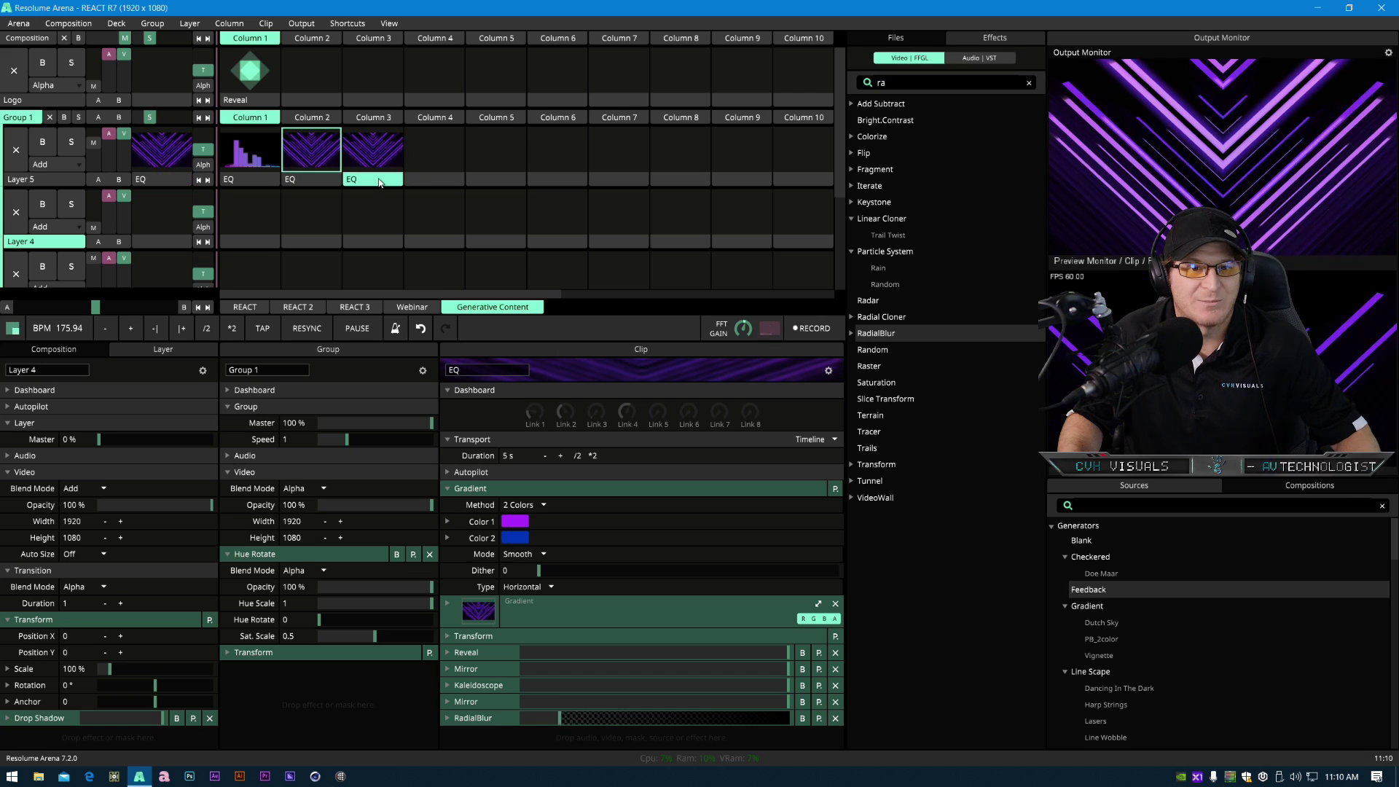
click(835, 652)
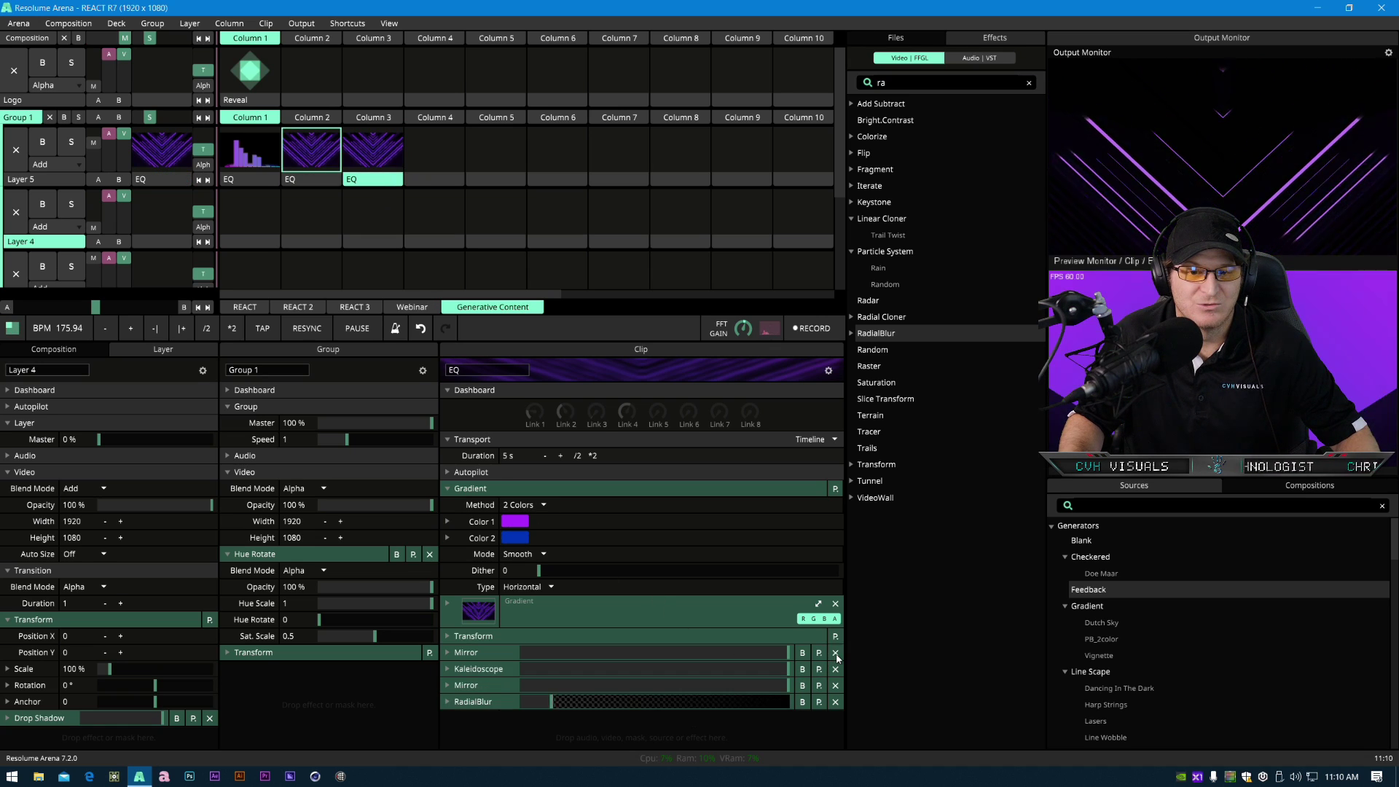
click(835, 652)
click(835, 652)
click(835, 652)
click(835, 652)
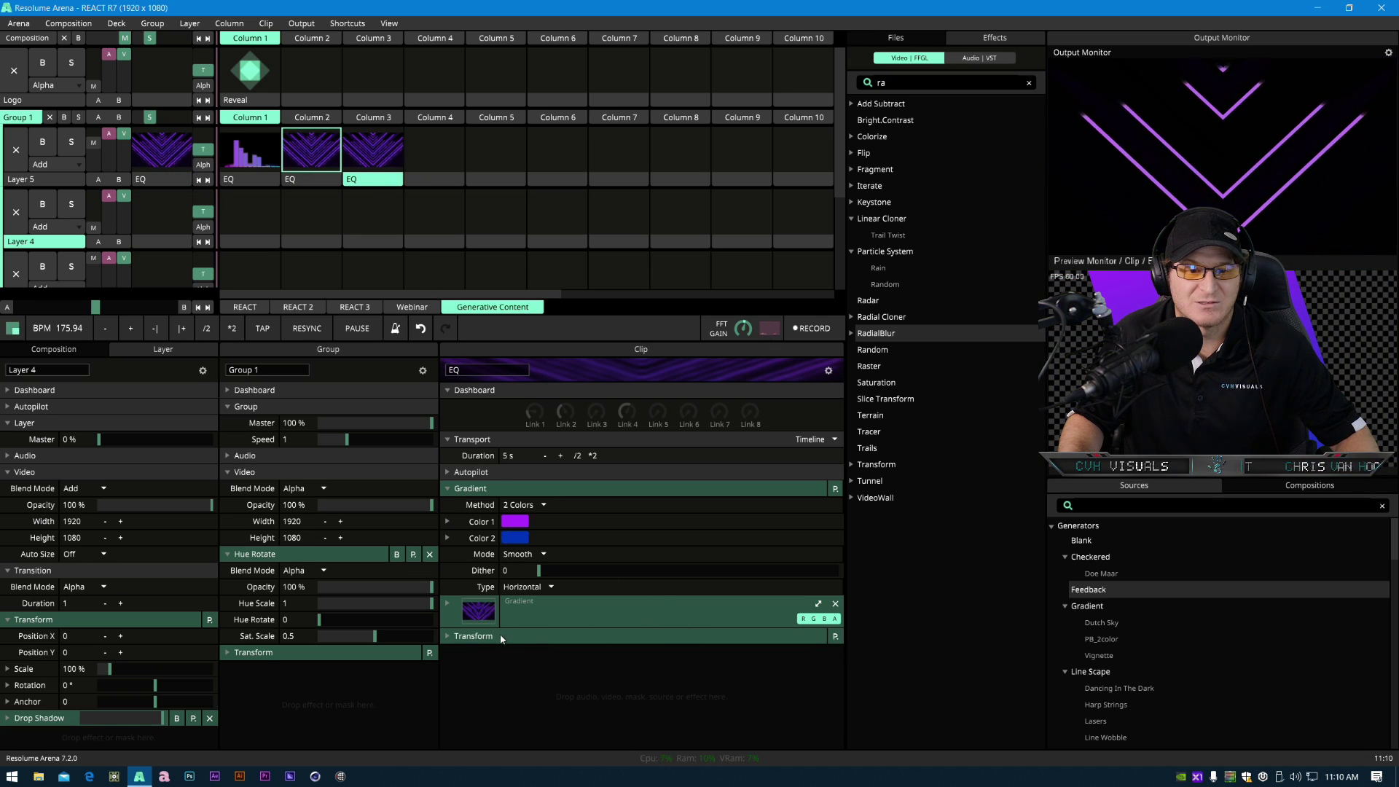
- Reset the copied clip's Transform rotation to 0° and launch the clip
click(473, 636)
double_click(747, 703)
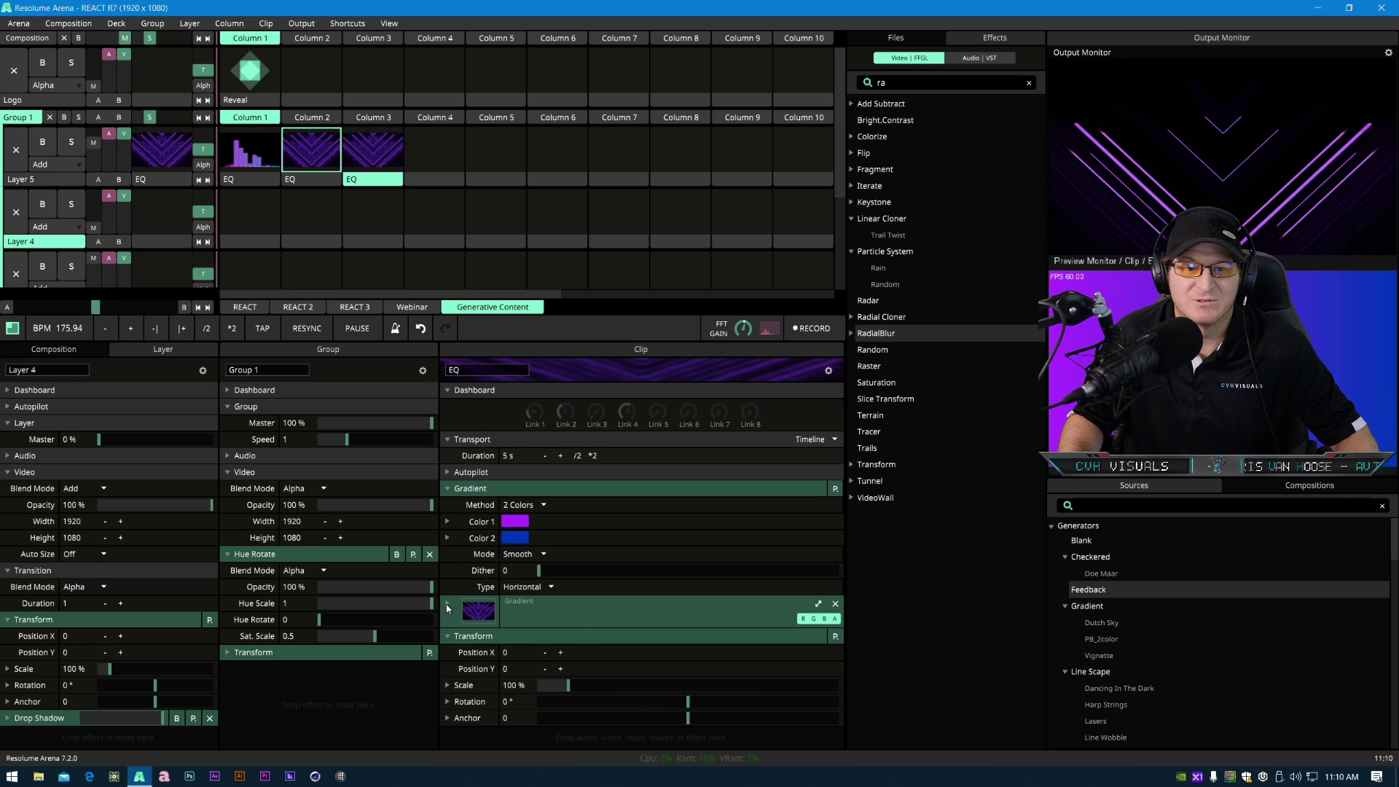
click(501, 635)
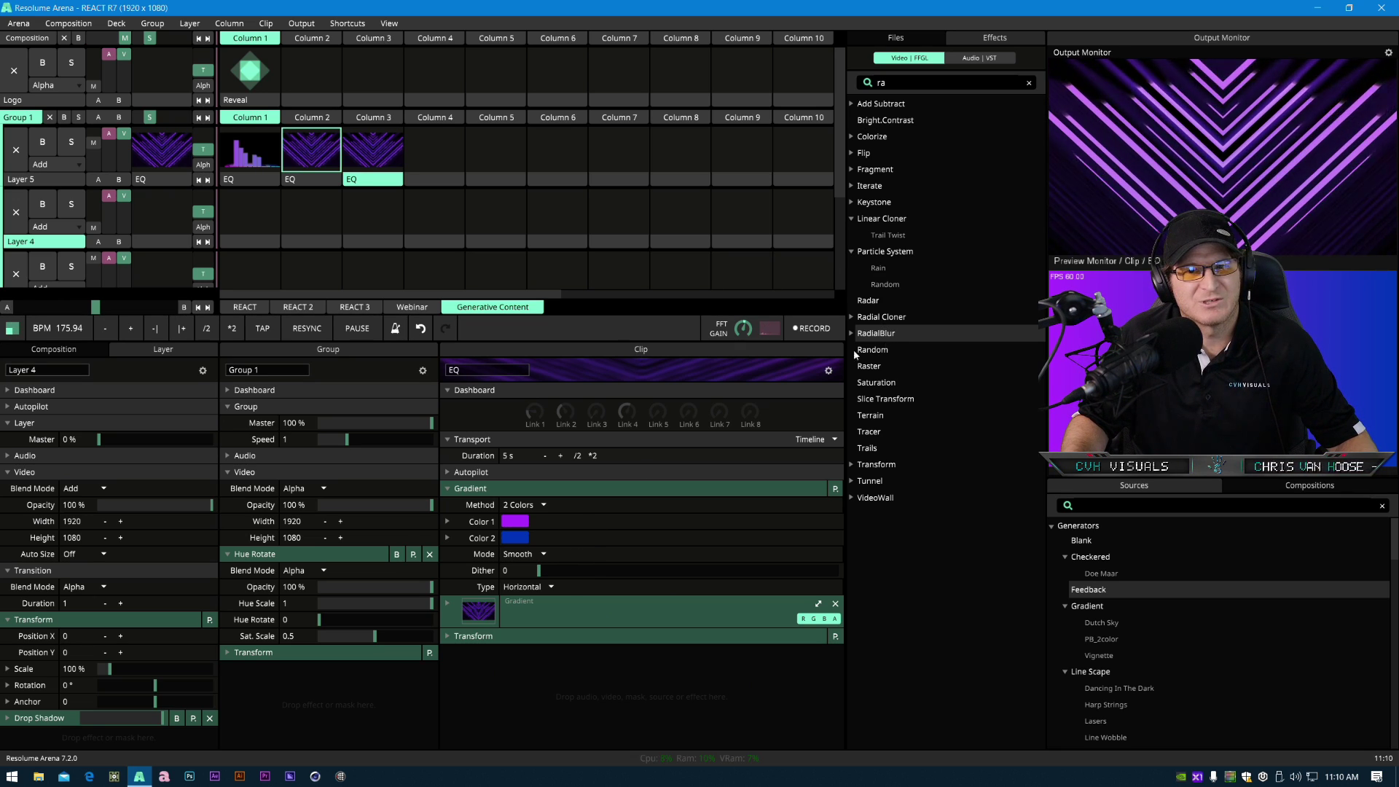
click(373, 152)
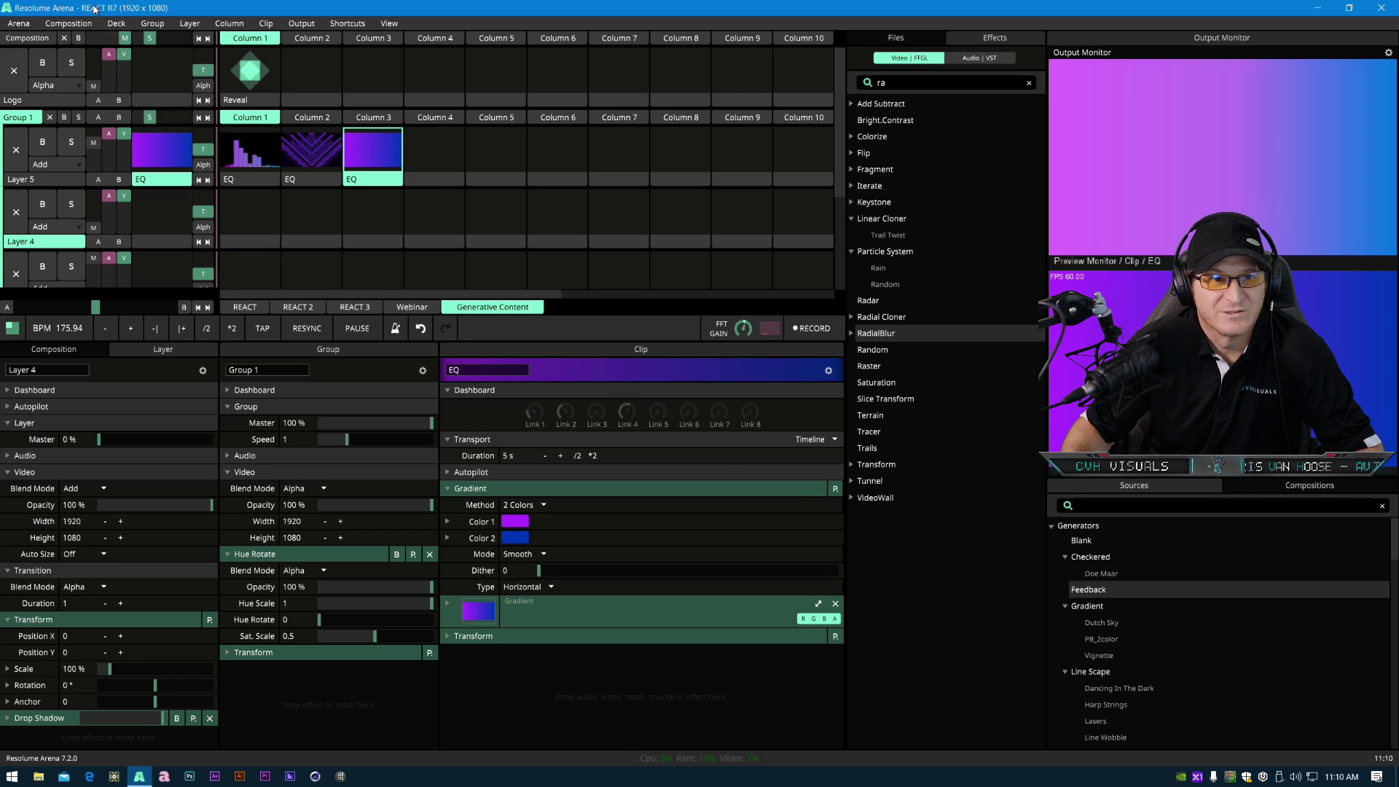
- Save the composition as REACT R7
click(70, 23)
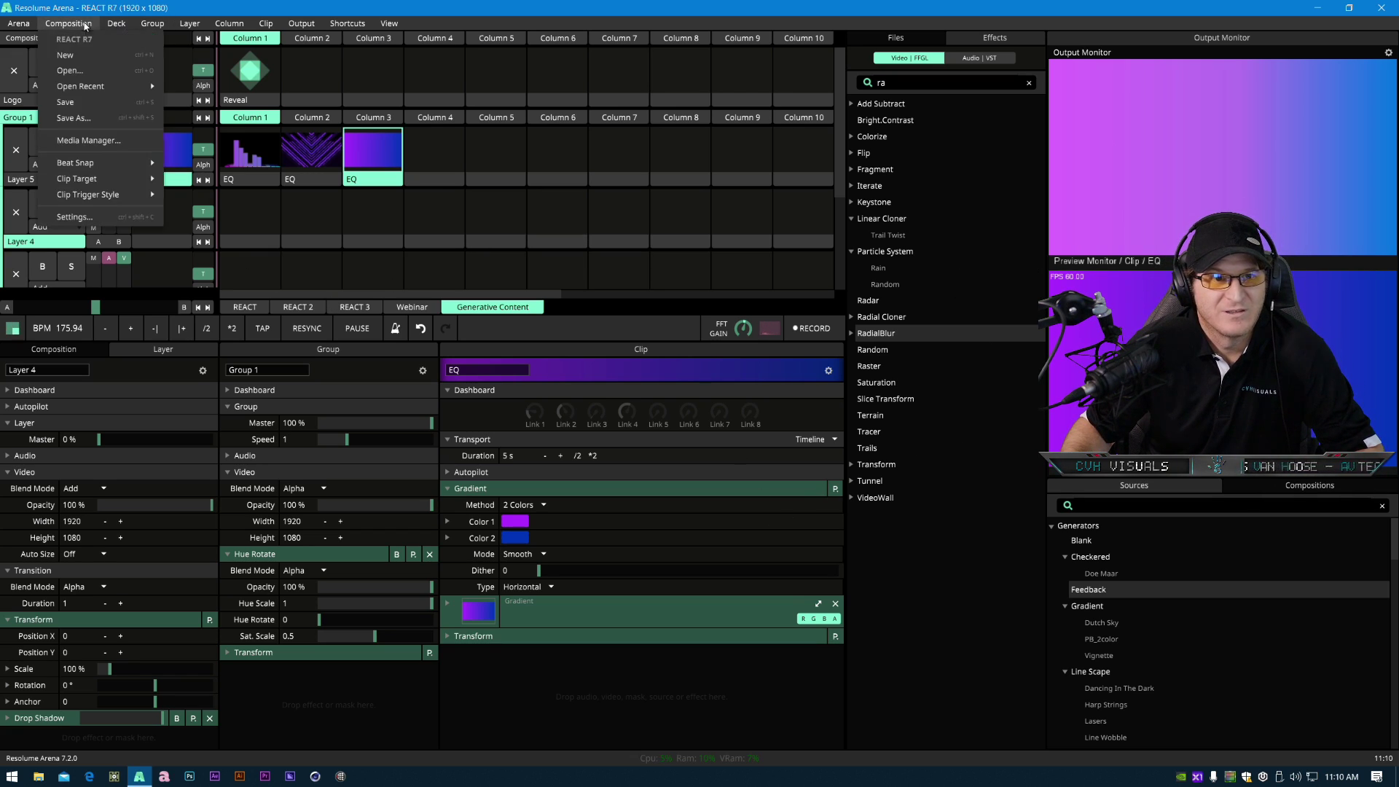
click(70, 118)
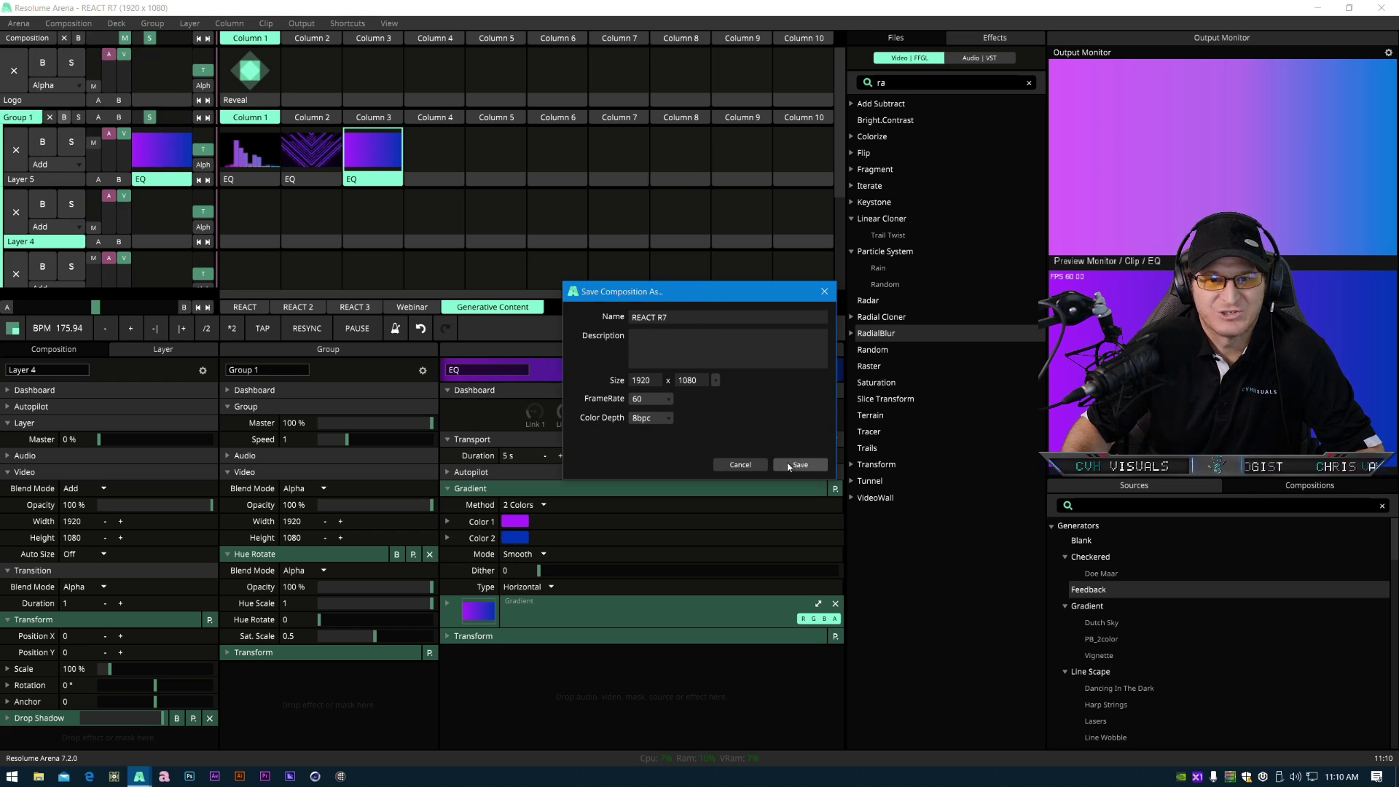
click(747, 469)
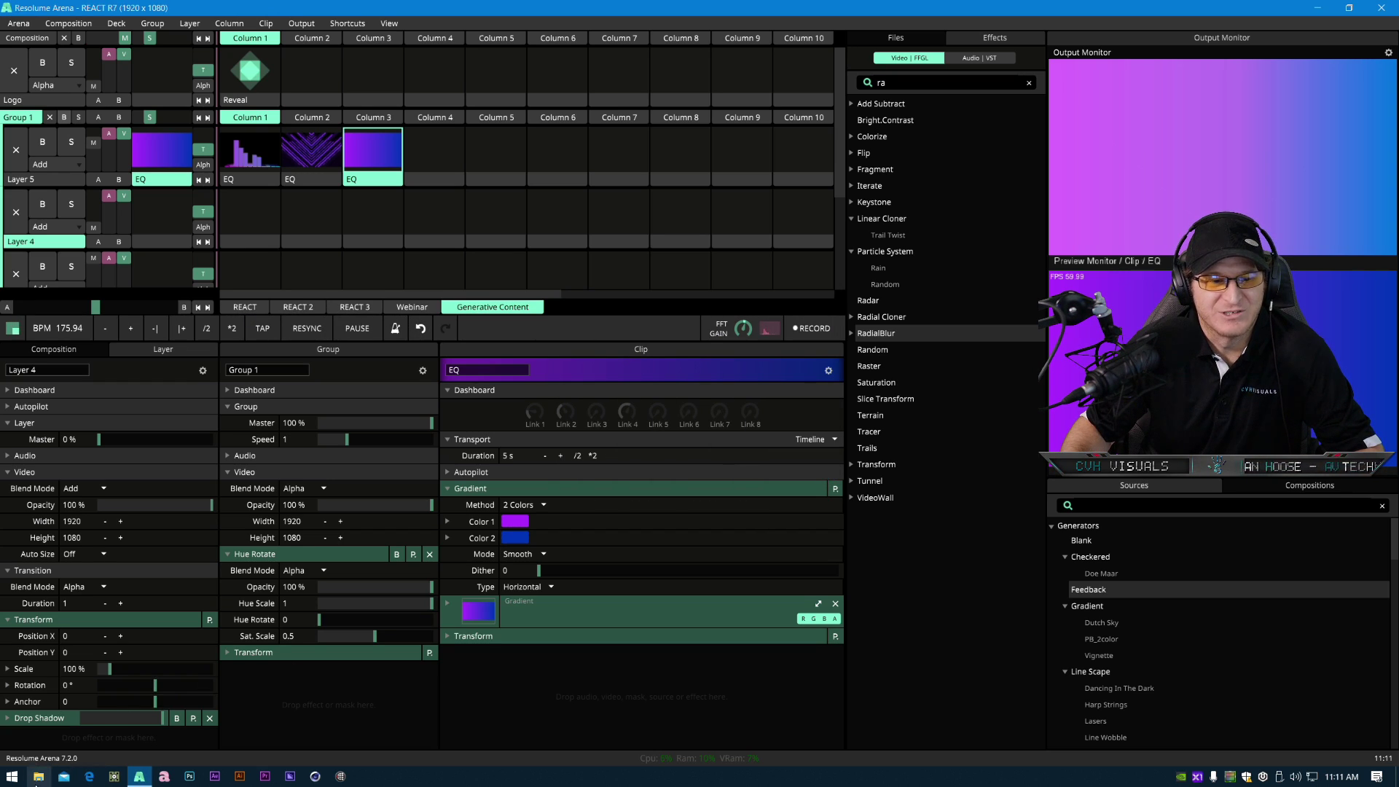
- Browse to Documents > Resolume Arena > Compositions in File Explorer to locate the saved composition
click(38, 775)
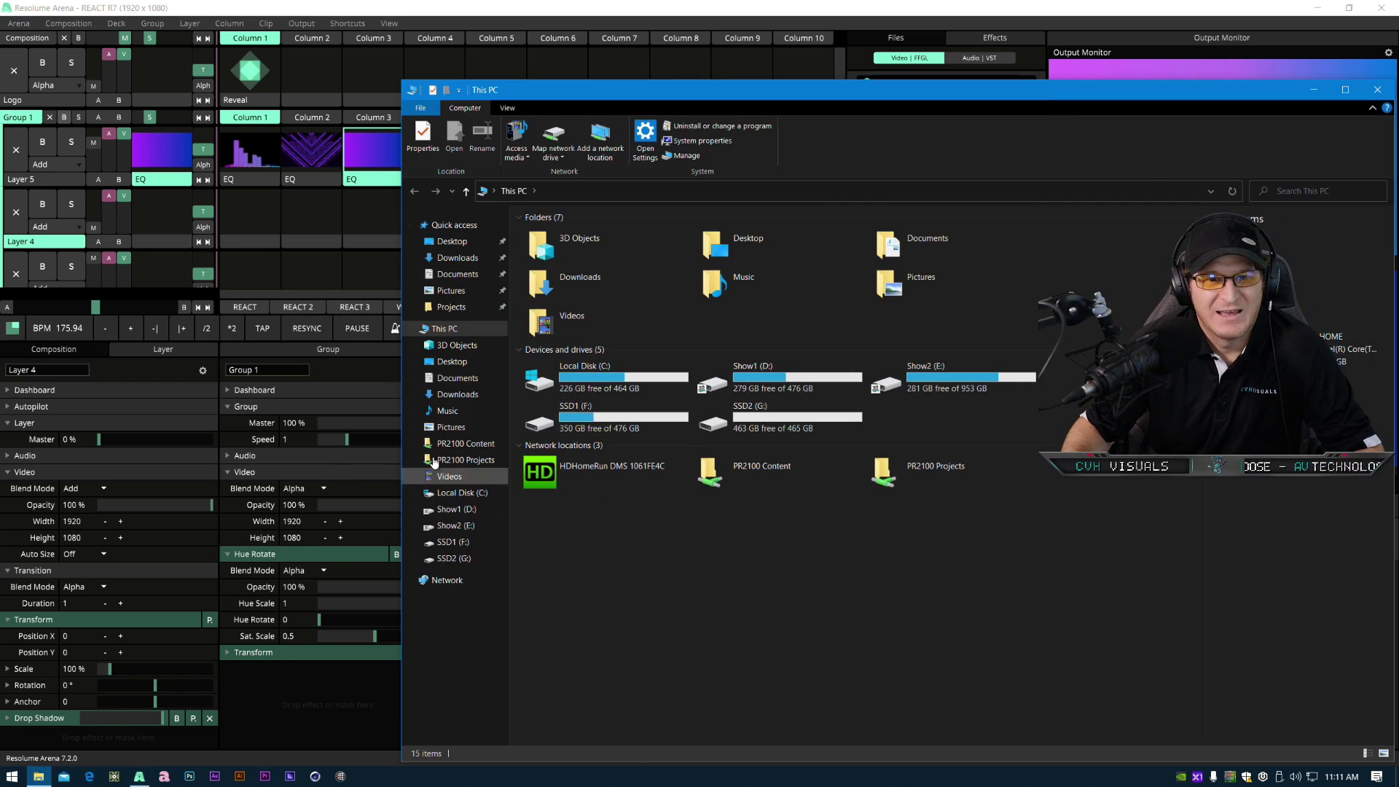
click(458, 377)
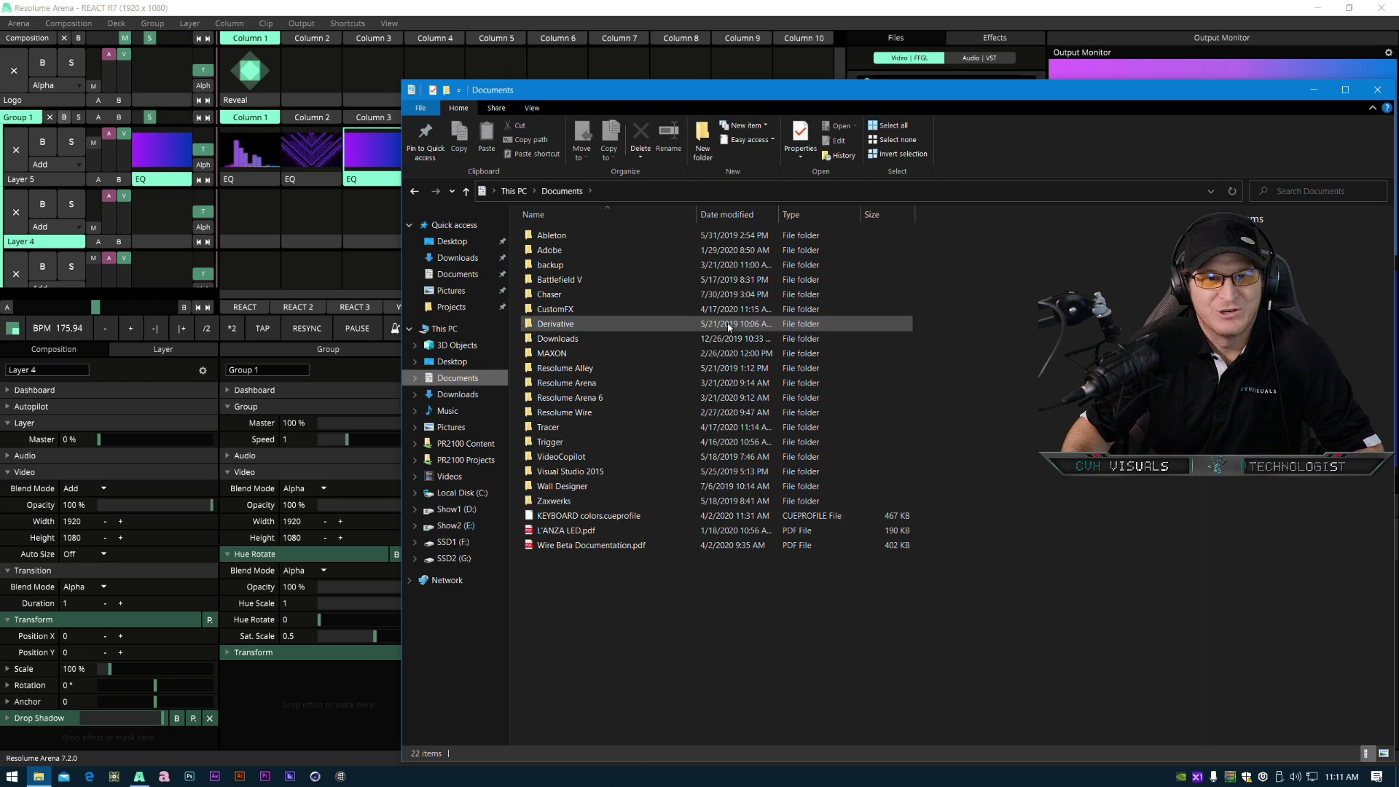
click(599, 387)
double_click(599, 388)
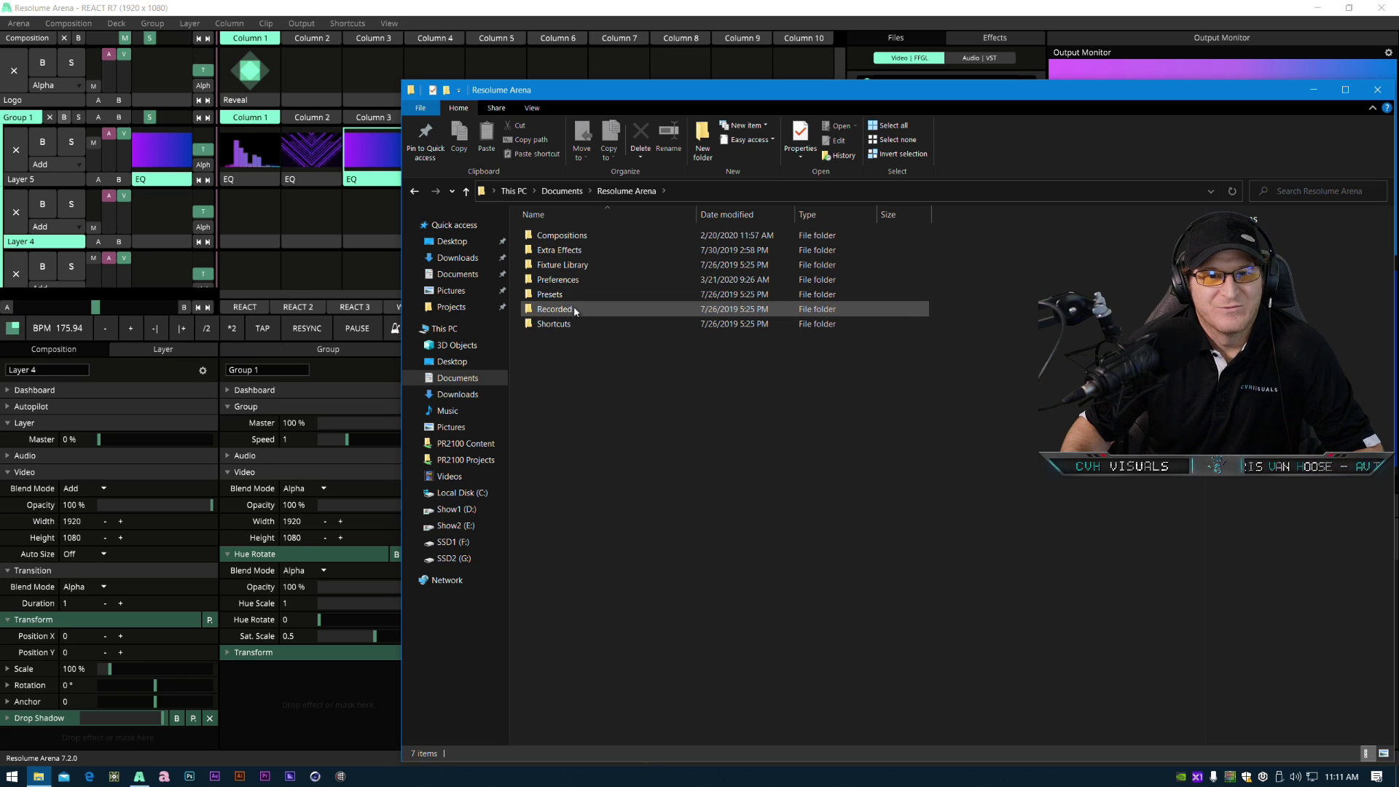
click(576, 234)
double_click(575, 234)
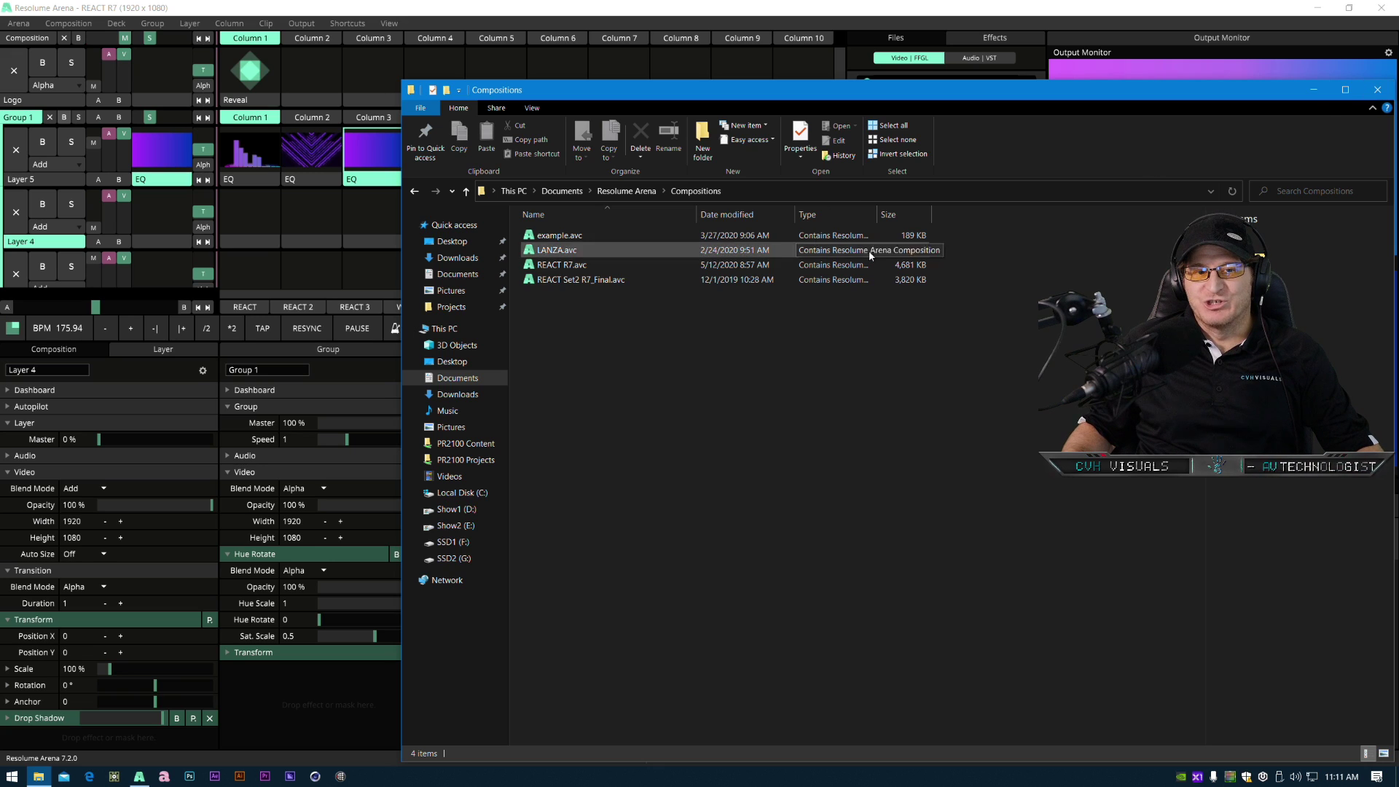
click(1377, 90)
- Open the Media Manager, saving the composition as REACT R7 when asked
click(68, 24)
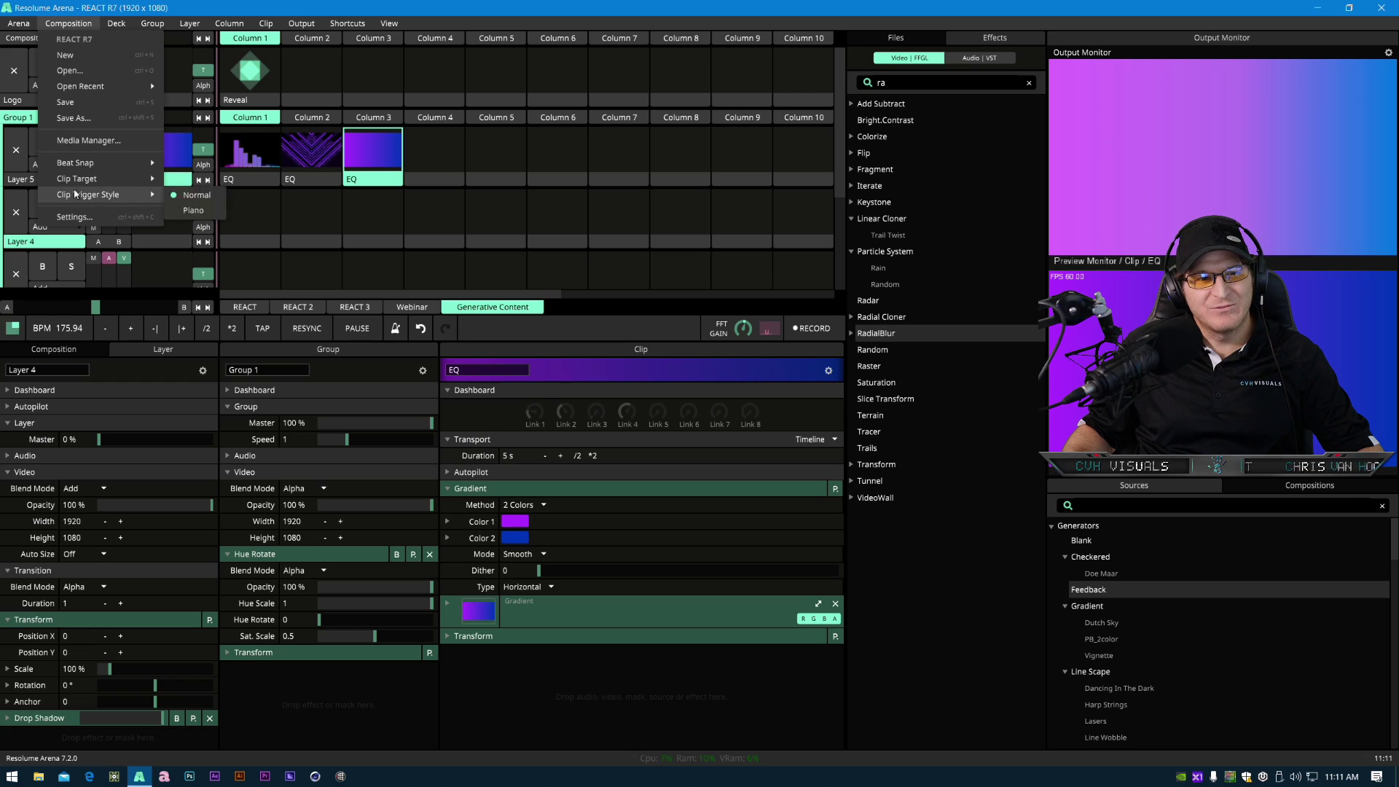
click(87, 141)
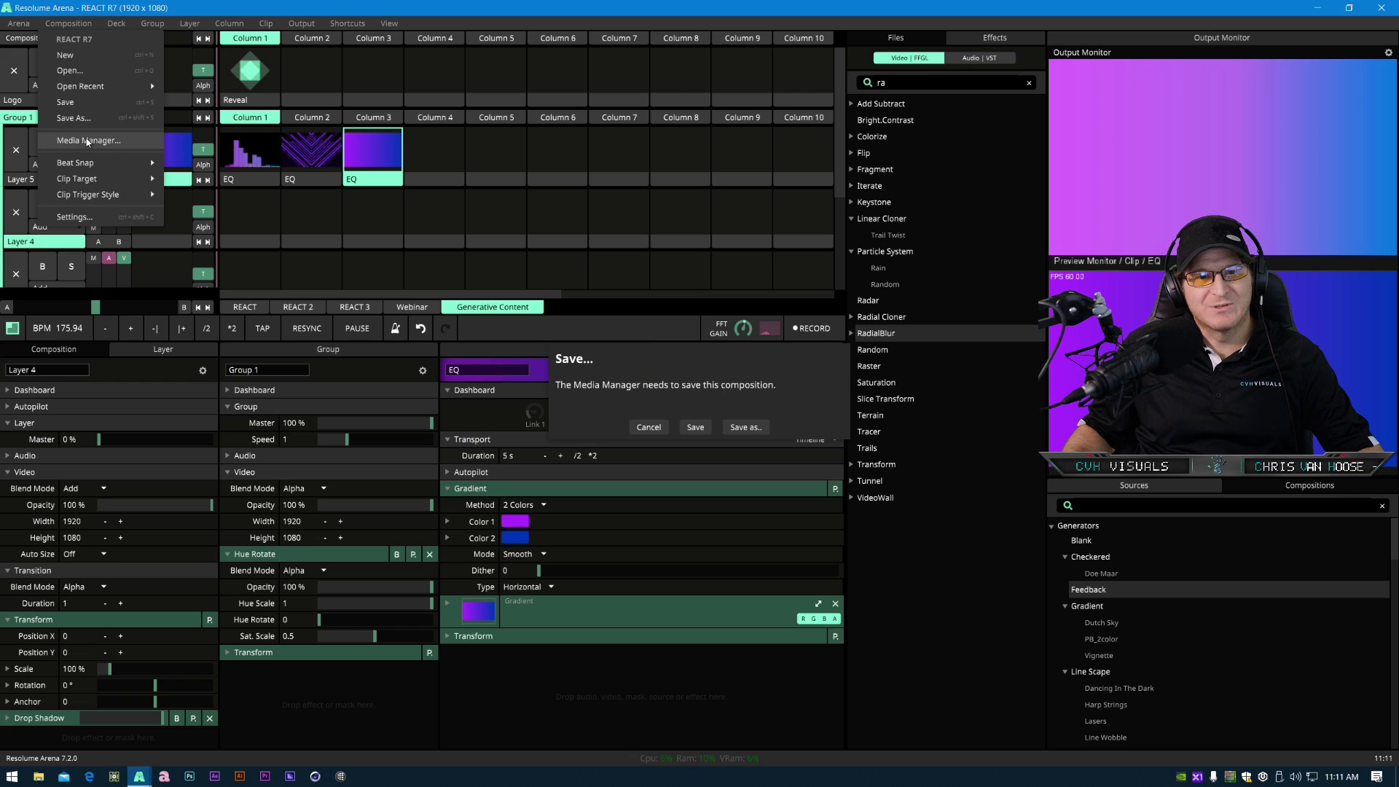
click(745, 426)
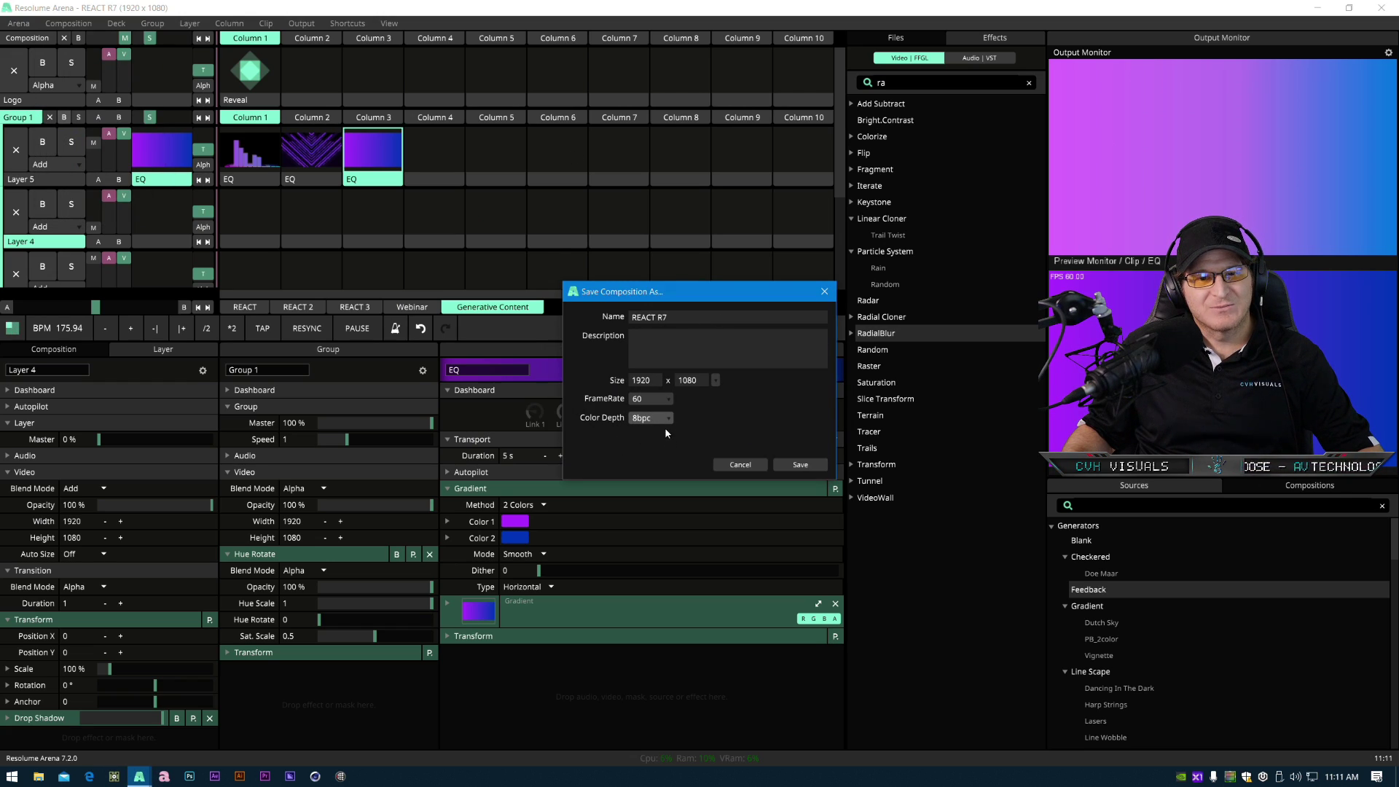
click(800, 465)
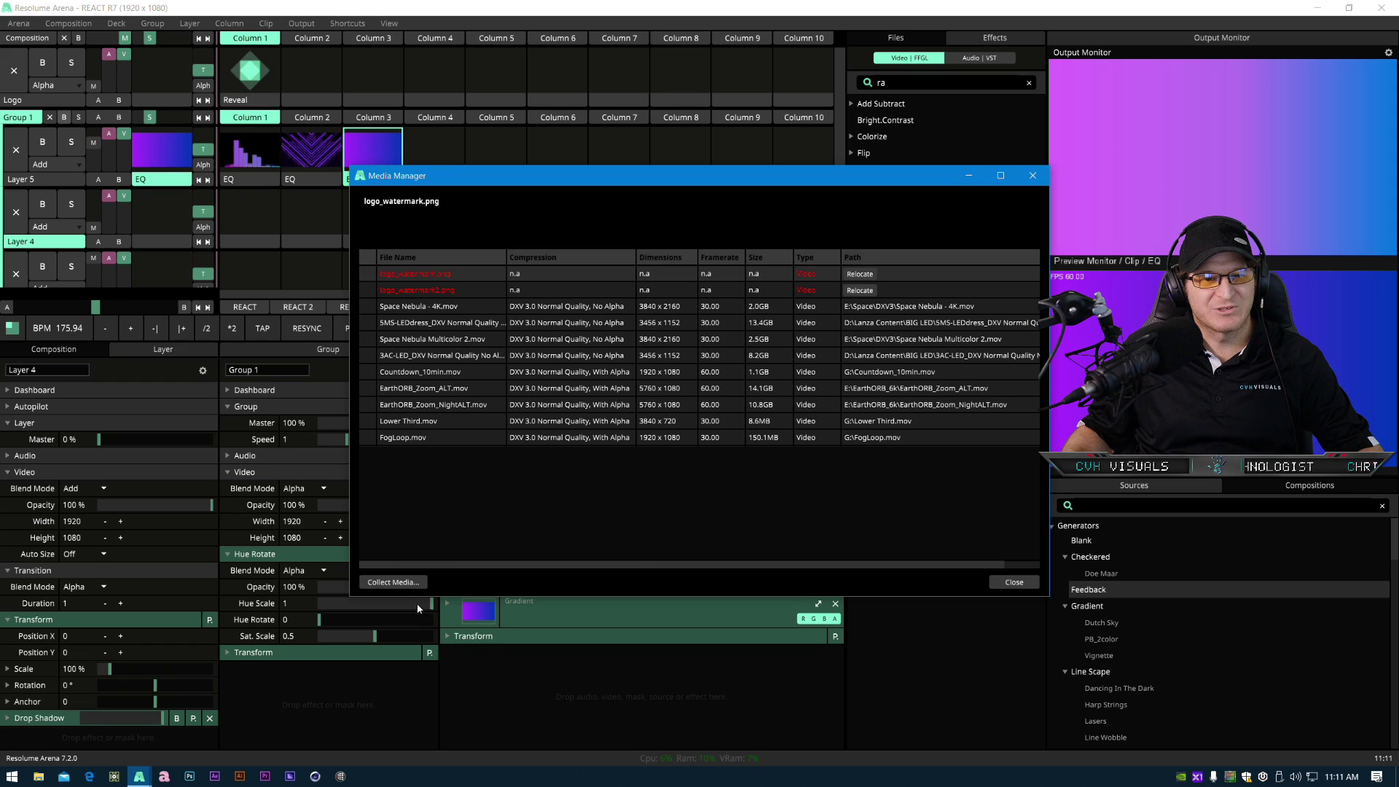
click(394, 582)
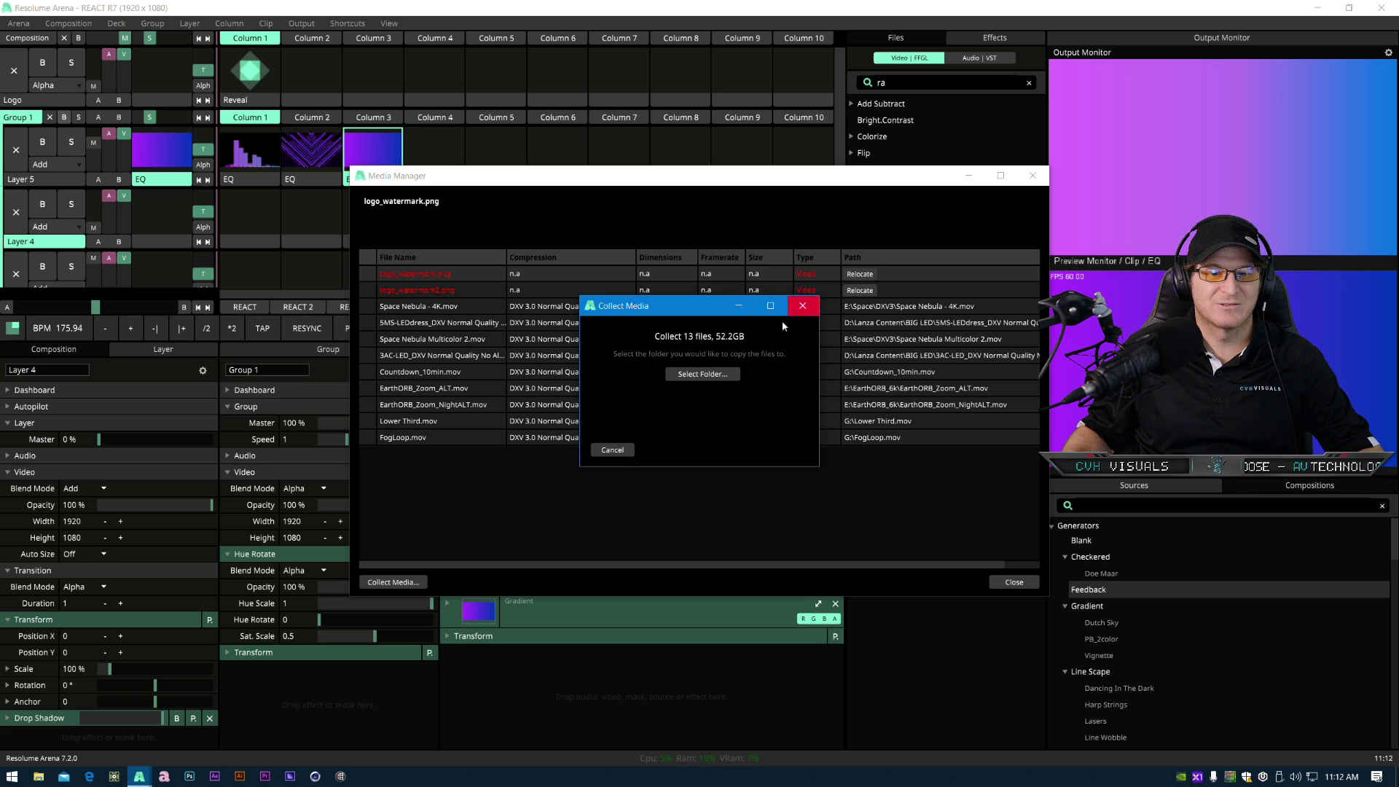
click(612, 449)
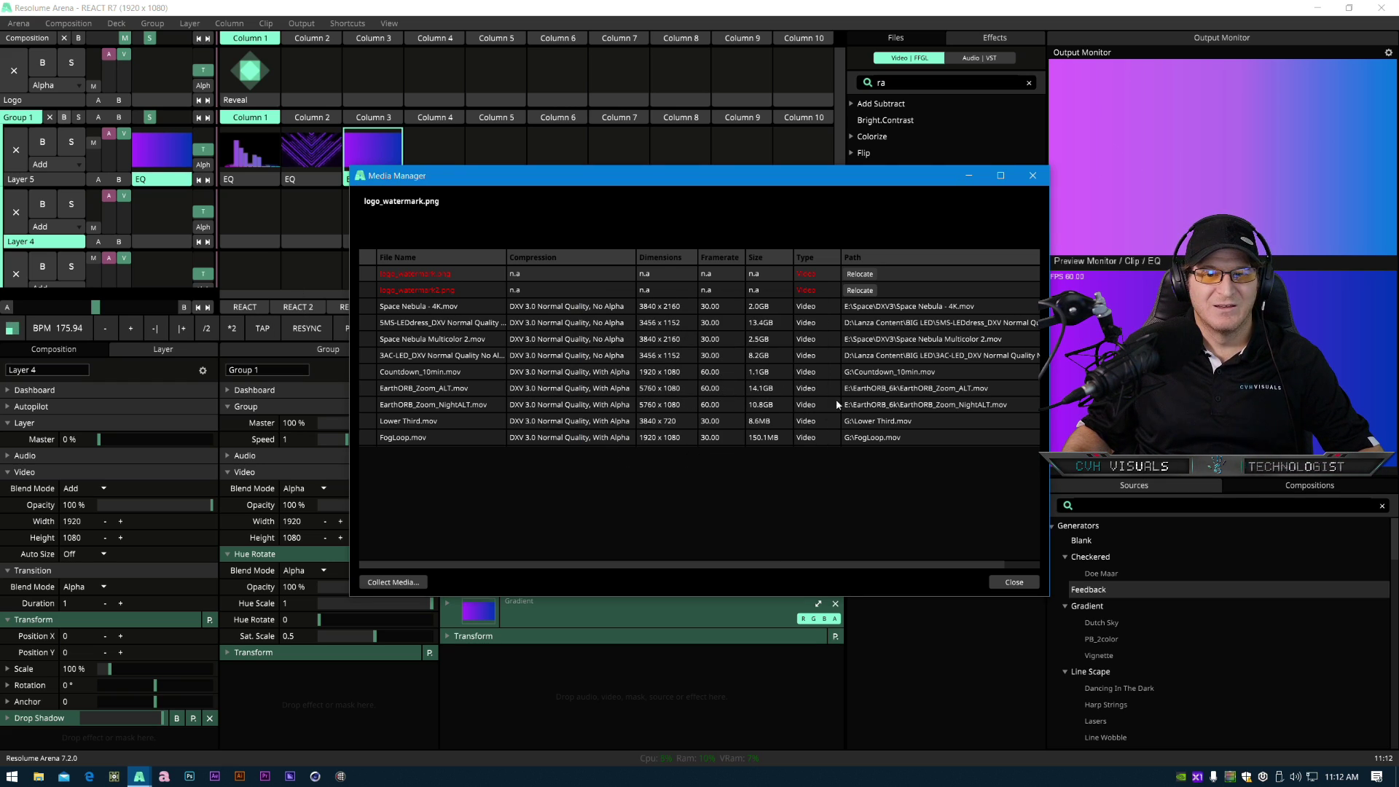
click(1012, 582)
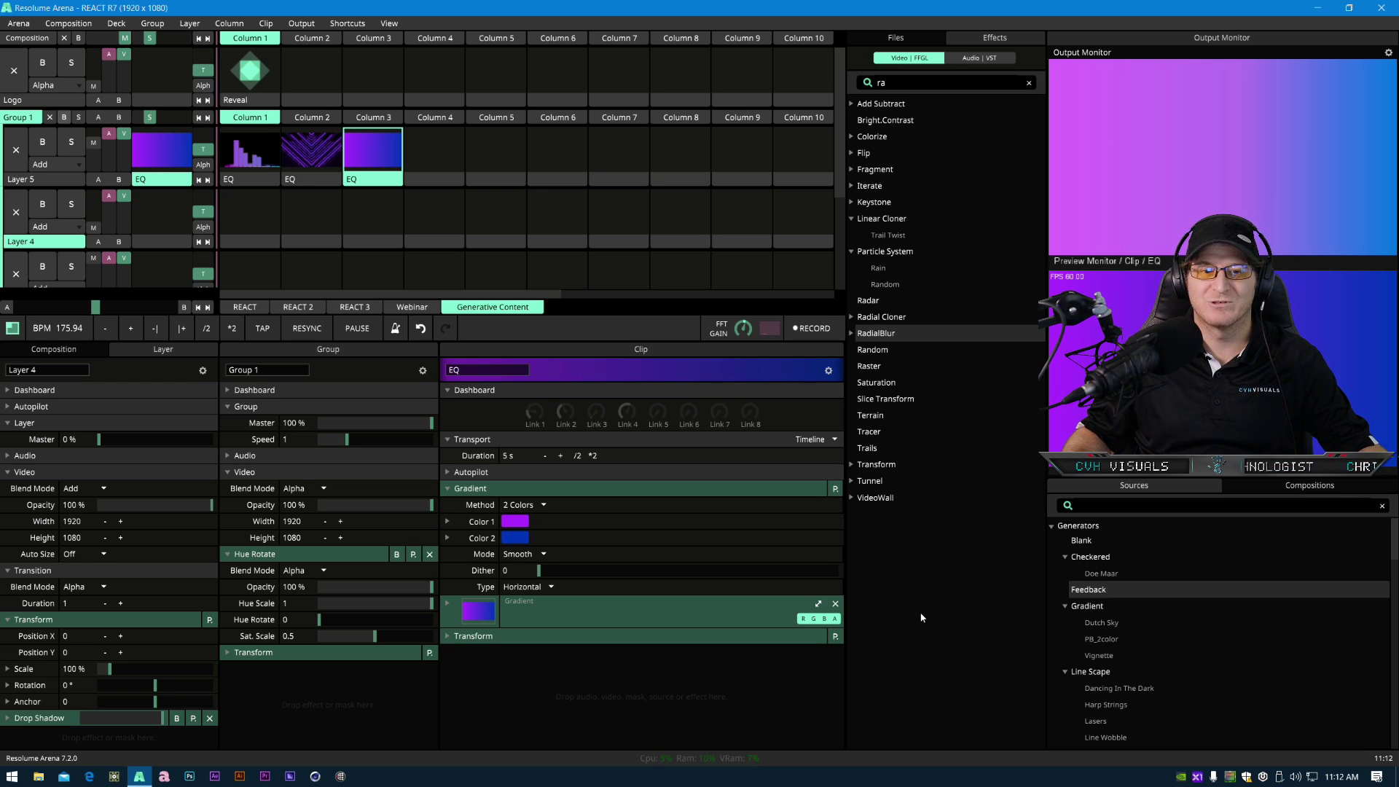
click(81, 27)
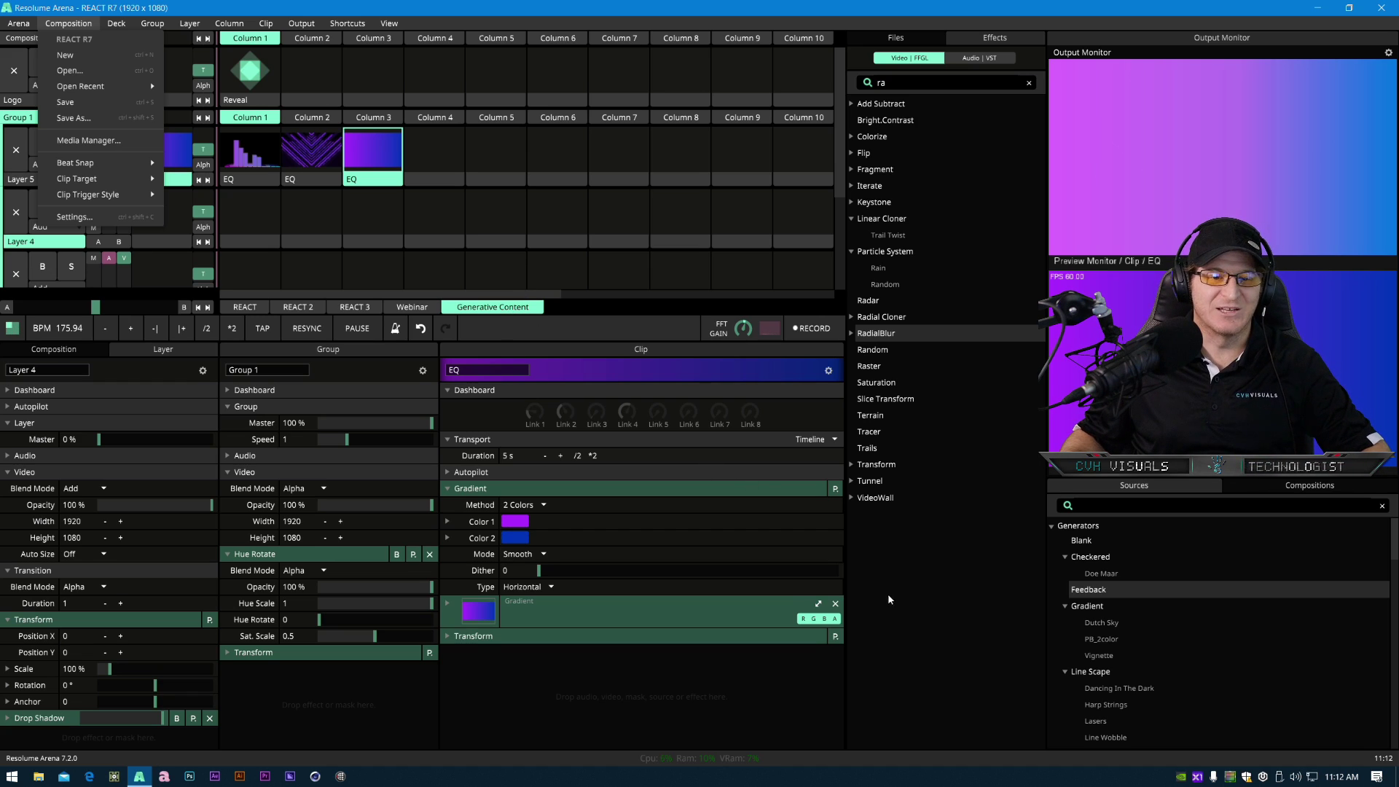
click(704, 692)
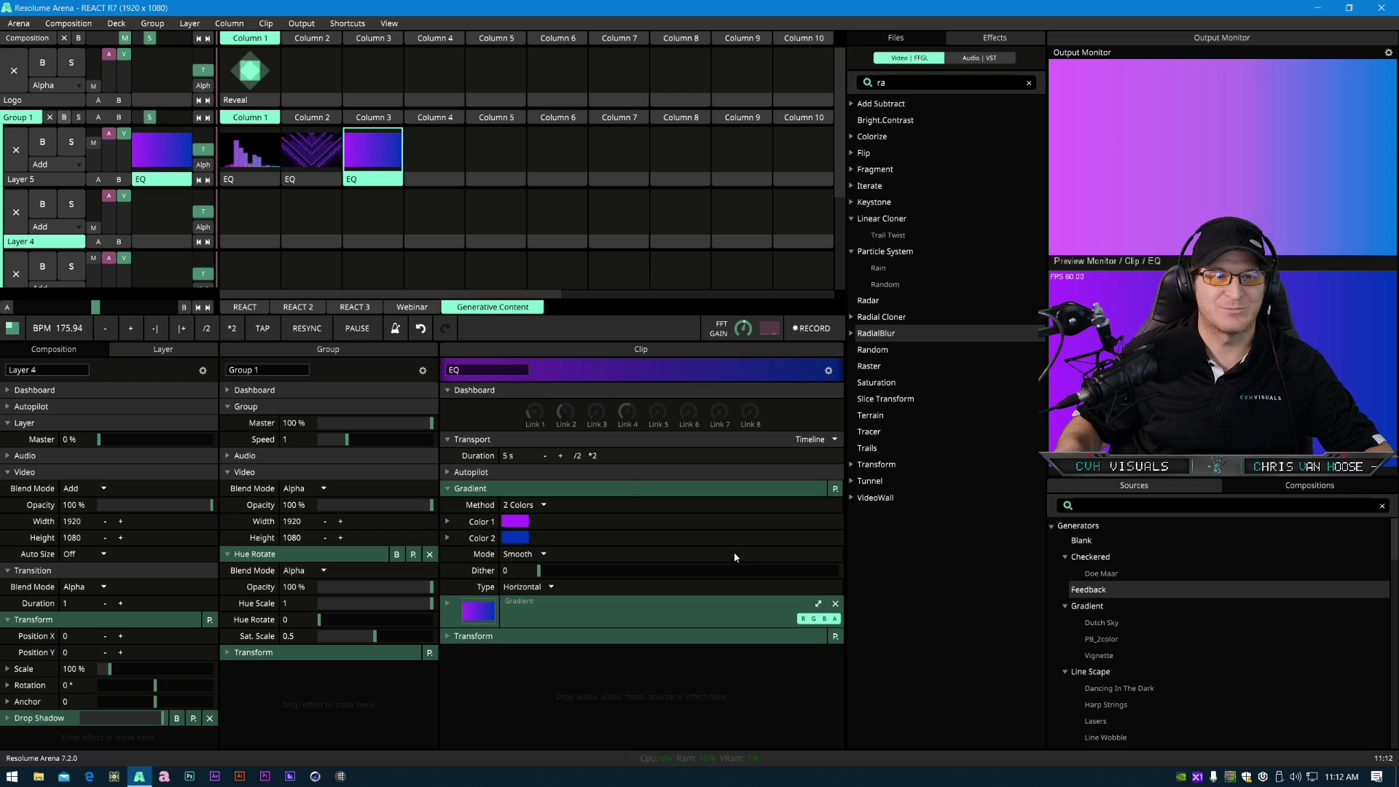
click(69, 24)
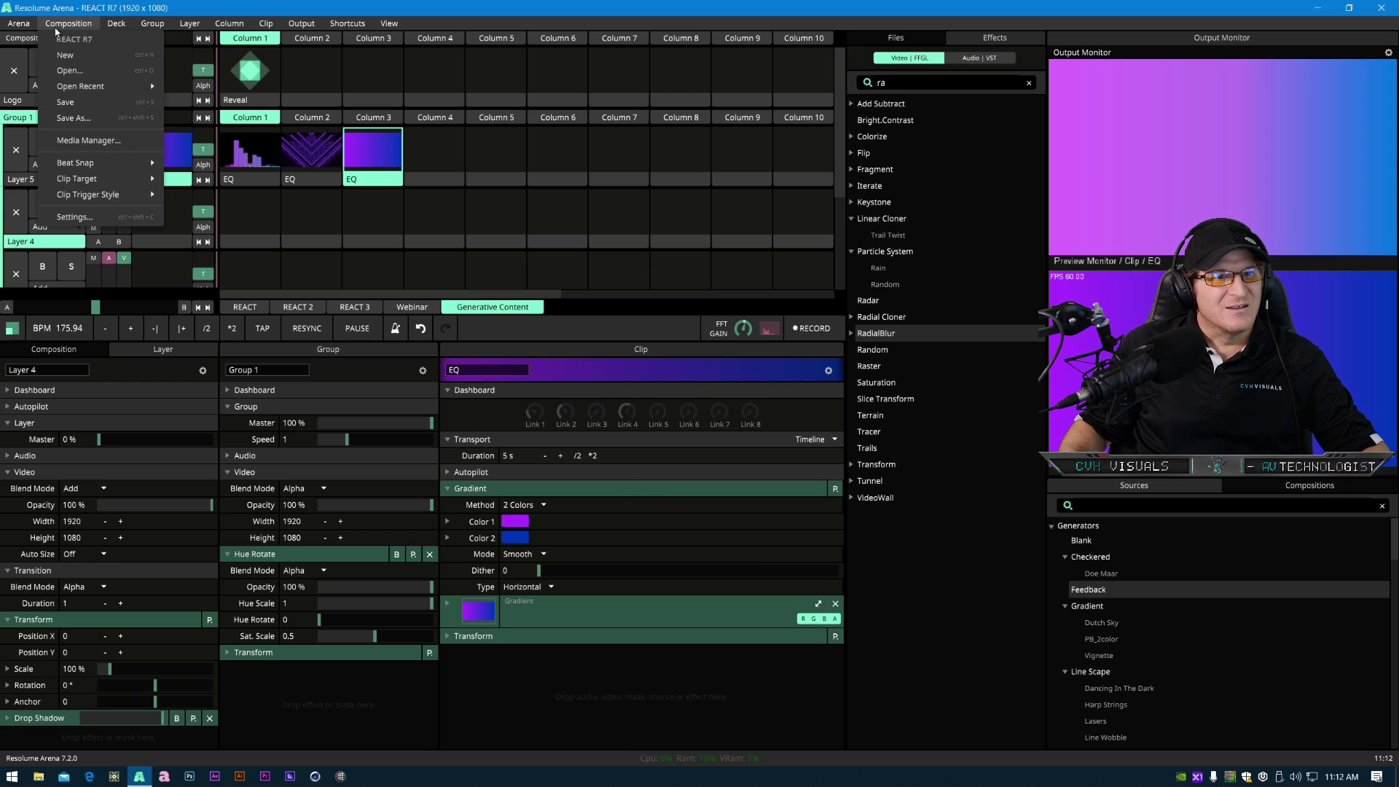
mouse_move(20, 25)
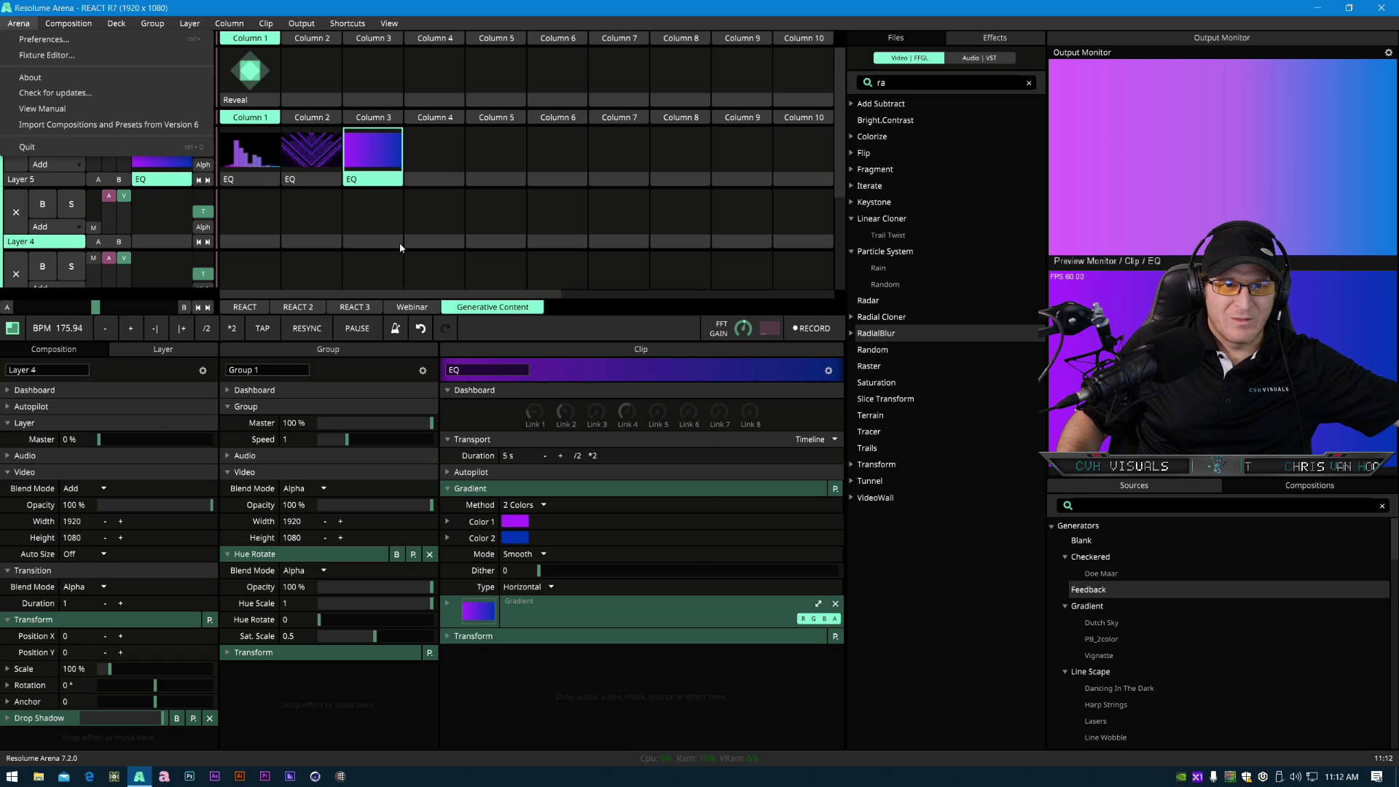
click(379, 179)
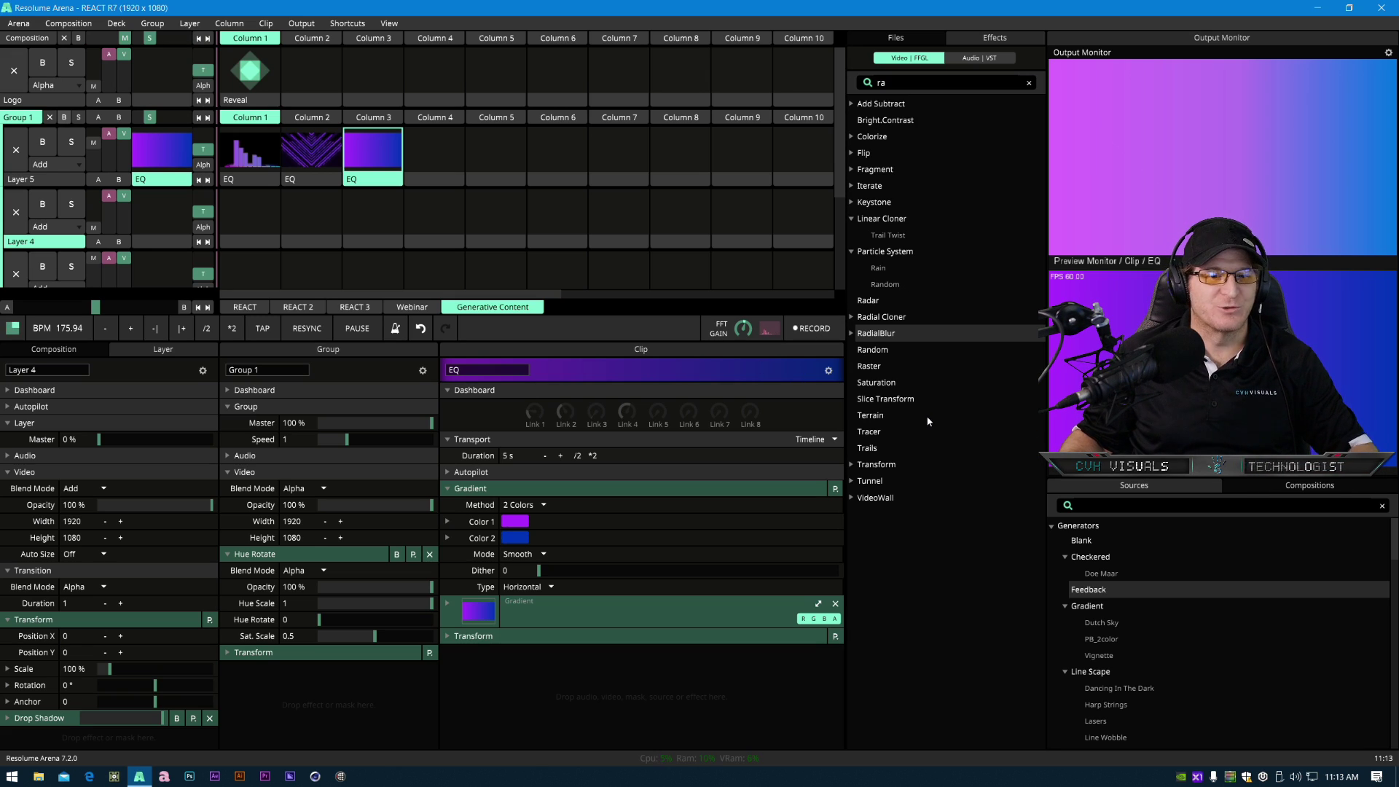
- Clear the effects search and add the Sphere effect to the third EQ clip in Column 3
click(1029, 82)
scroll(912, 488, down, 5)
scroll(912, 493, down, 10)
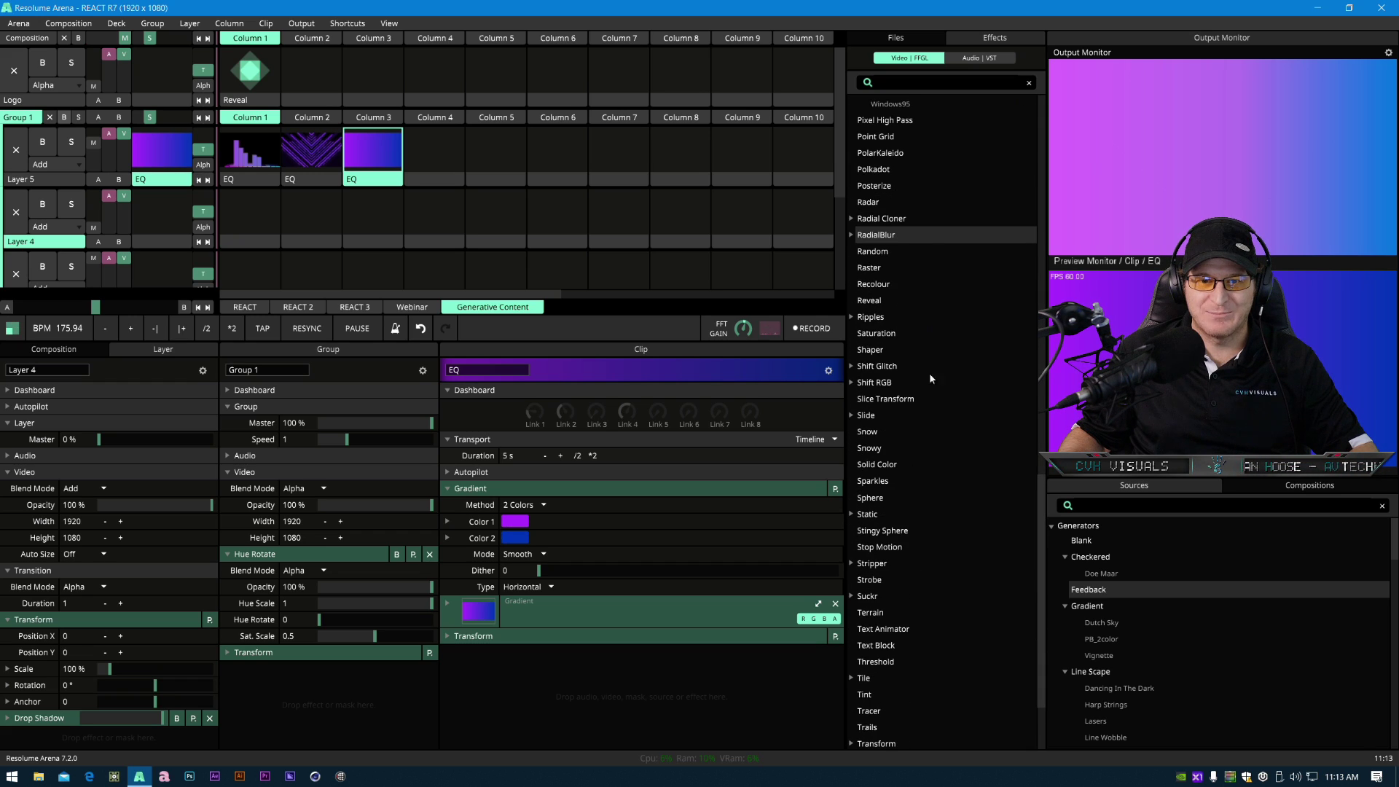
drag(873, 502, 373, 138)
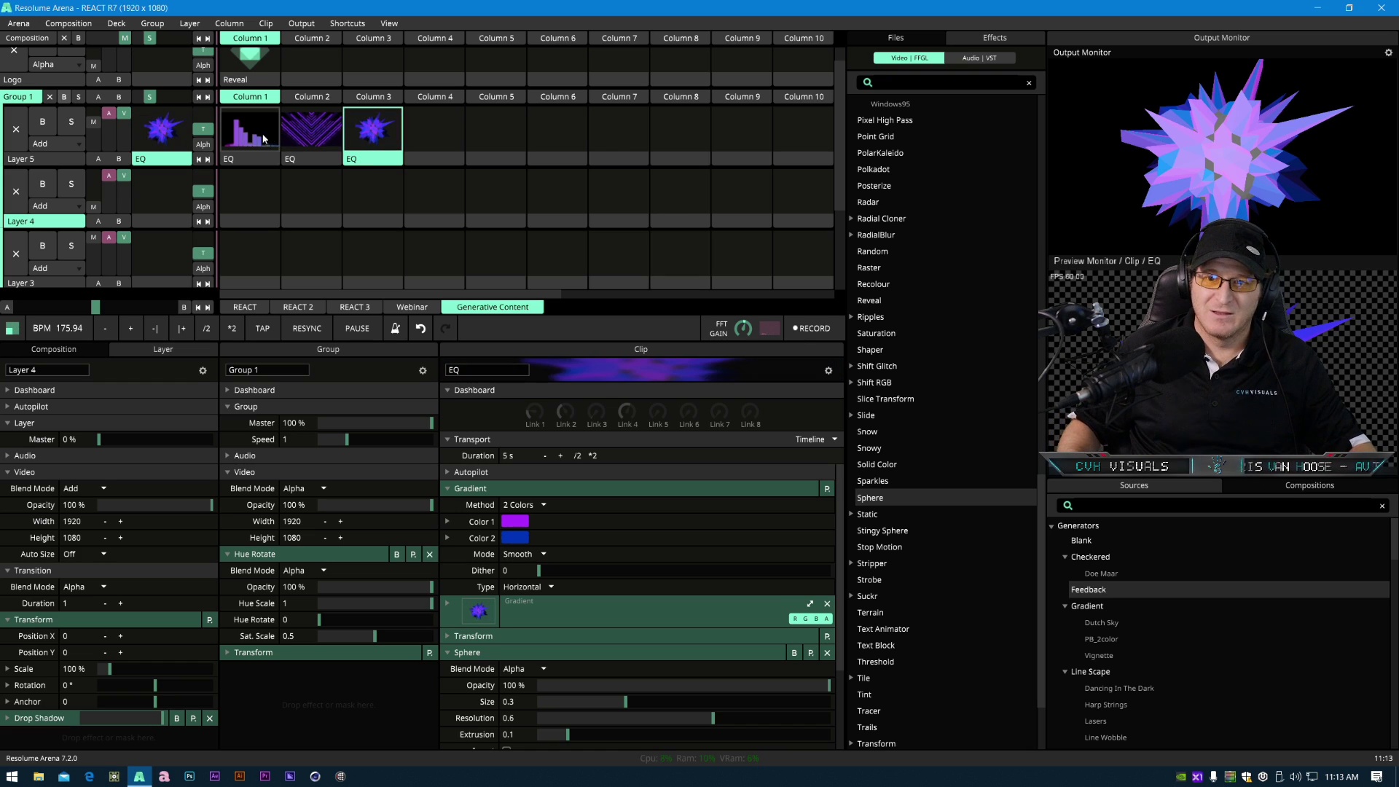
- Set the Sphere effect's Resolution to 0.27
scroll(522, 672, down, 3)
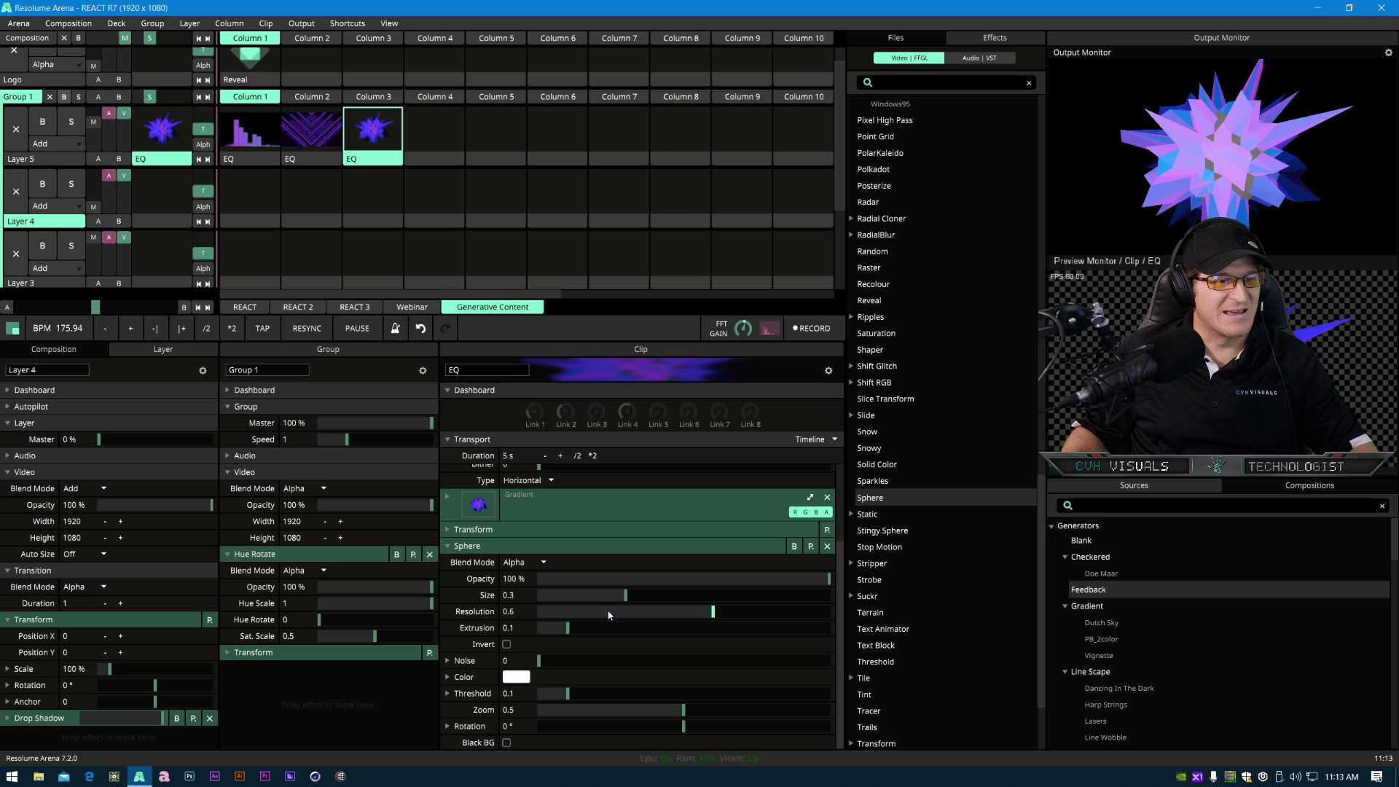
mouse_move(625, 595)
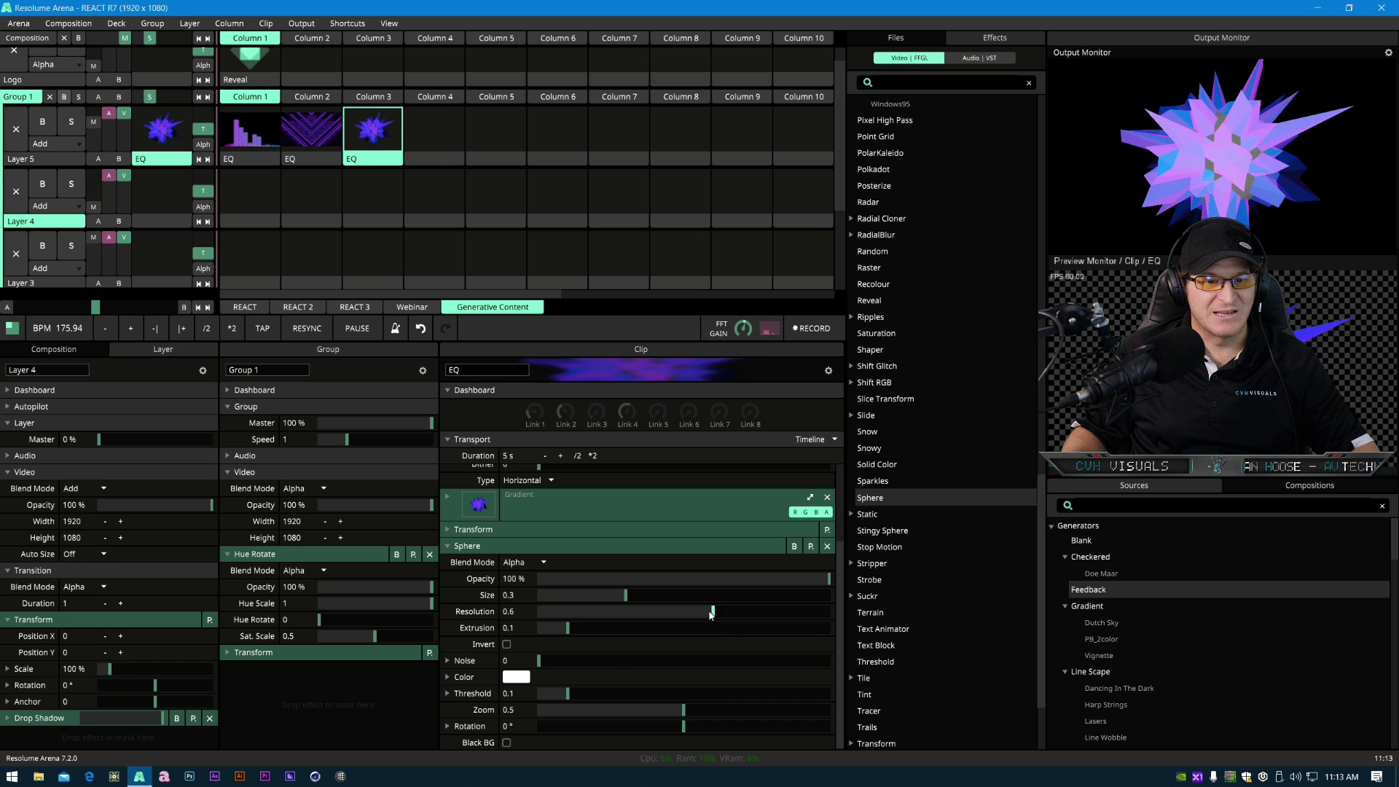
drag(713, 616, 587, 638)
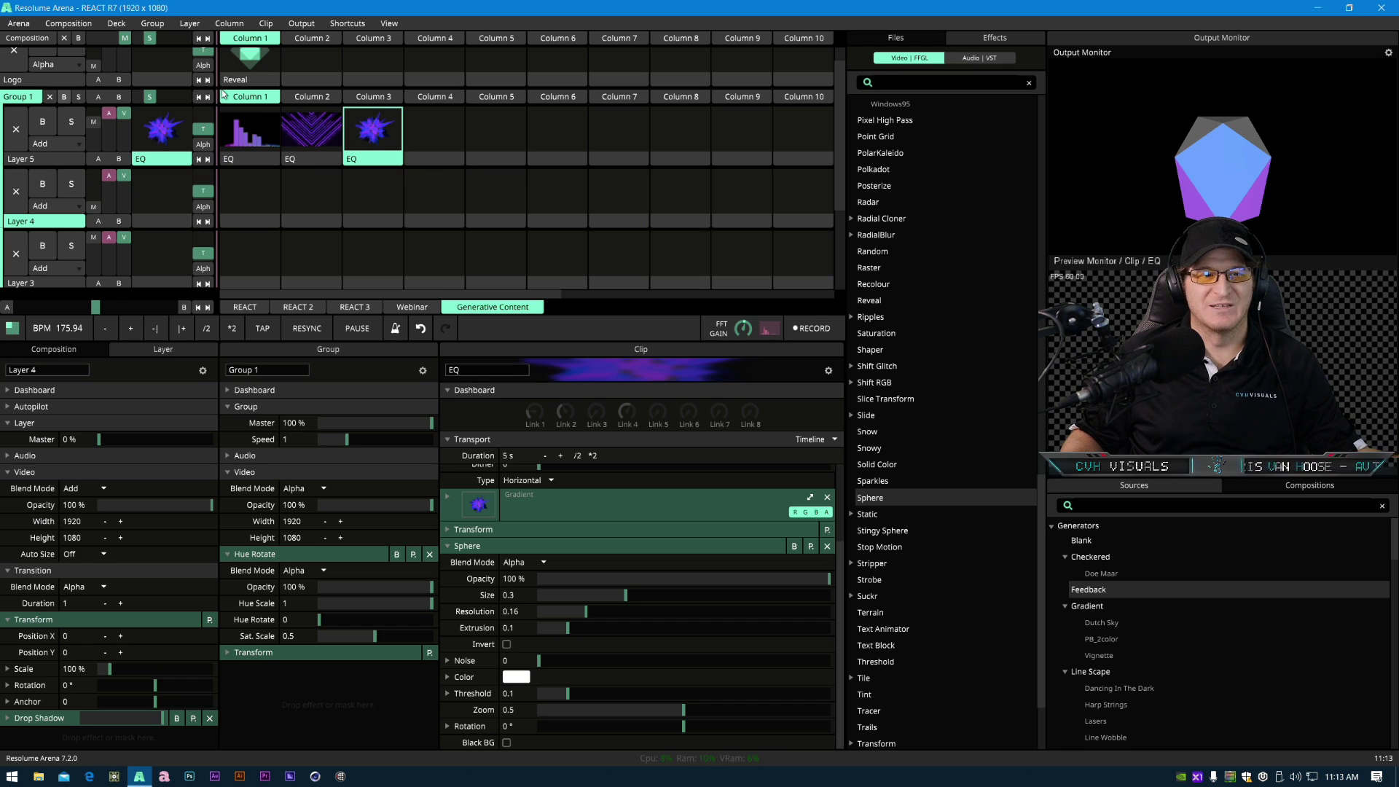
click(68, 23)
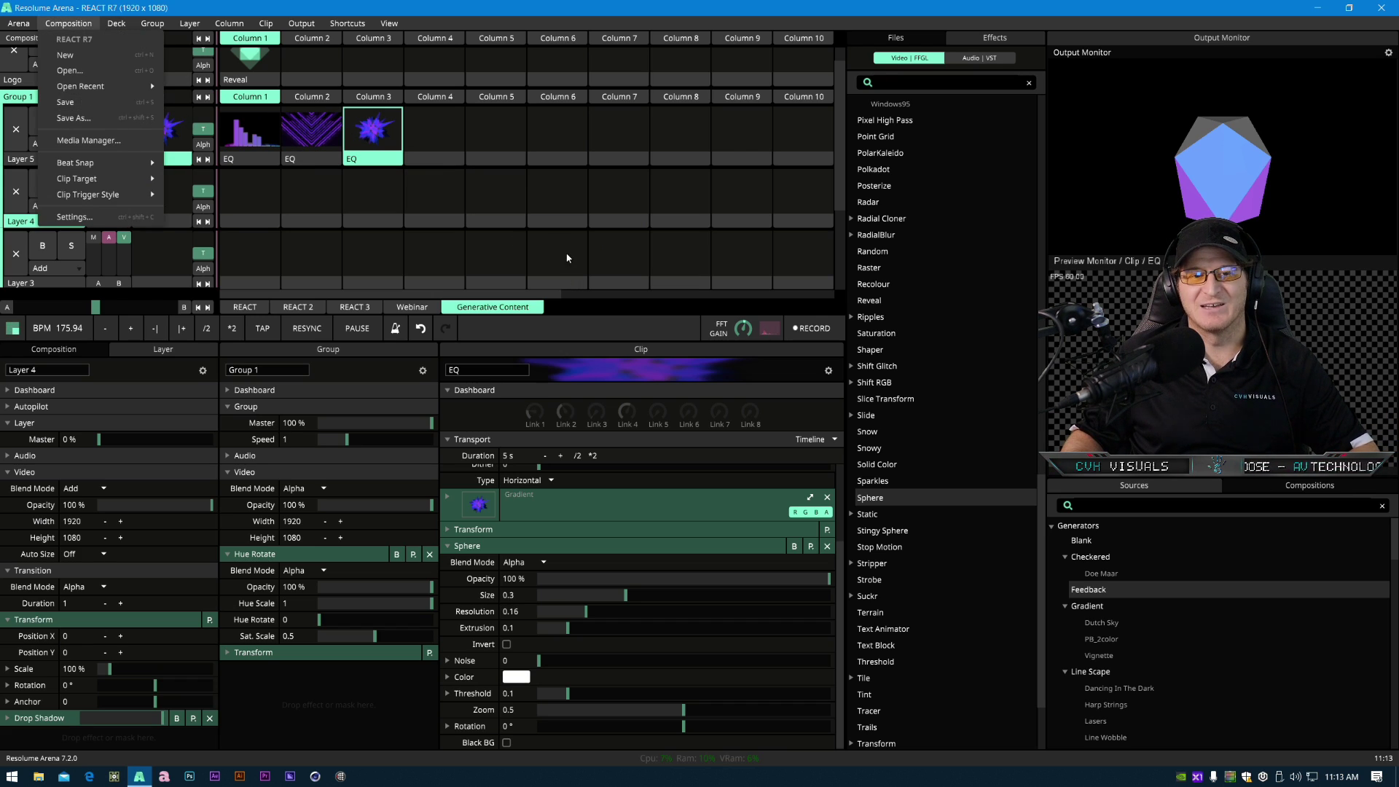
click(688, 311)
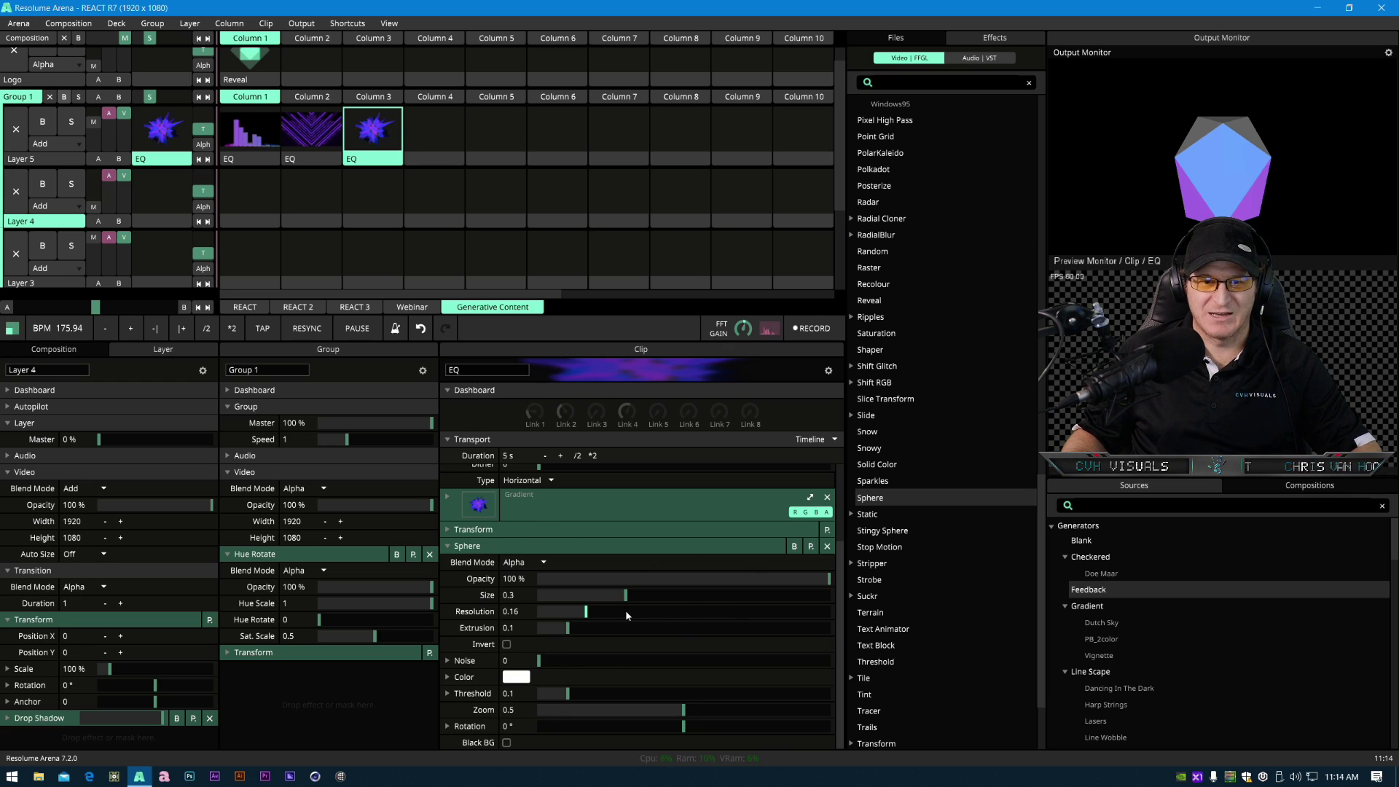
mouse_move(585, 612)
mouse_down()
mouse_move(656, 616)
mouse_move(591, 628)
mouse_move(602, 625)
mouse_up()
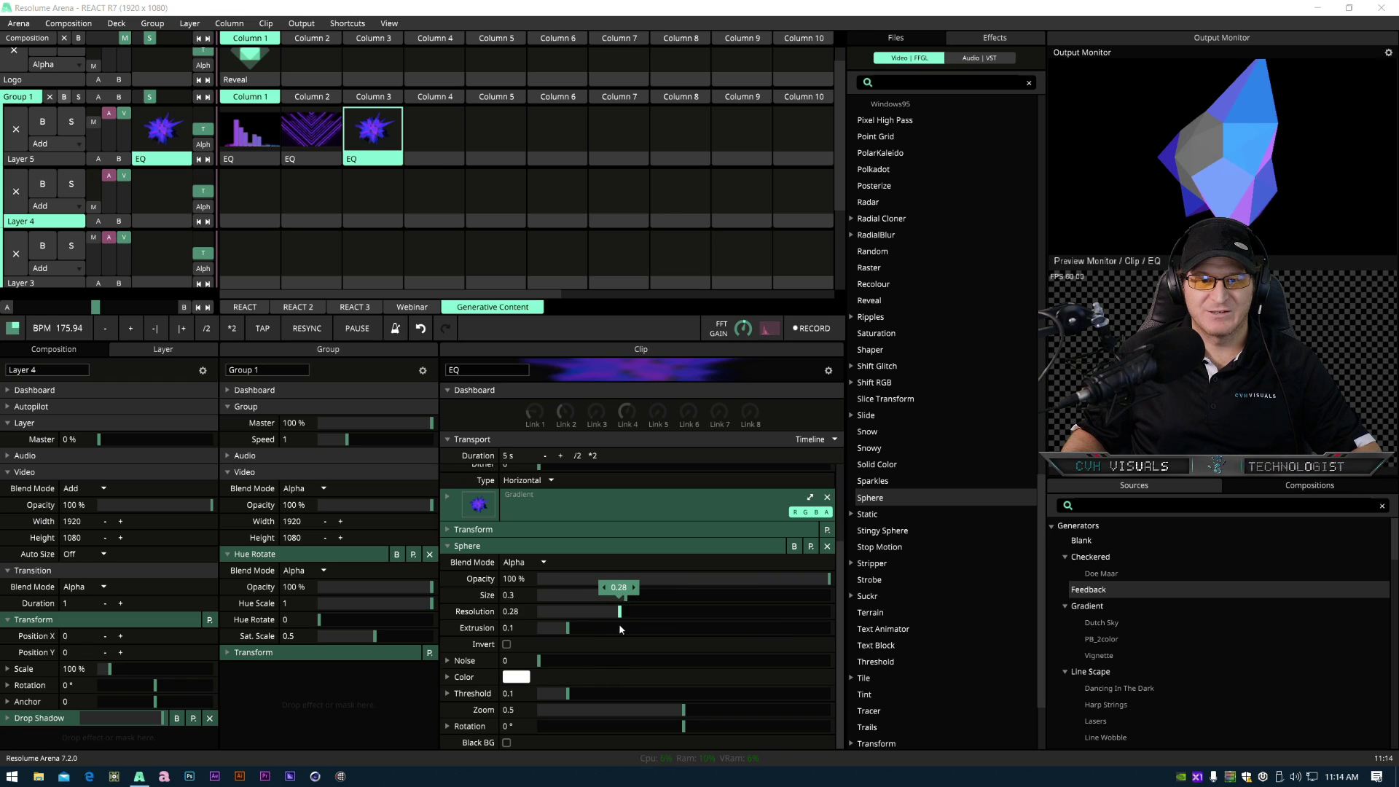
mouse_move(601, 625)
mouse_down()
mouse_move(643, 620)
mouse_move(619, 620)
mouse_up()
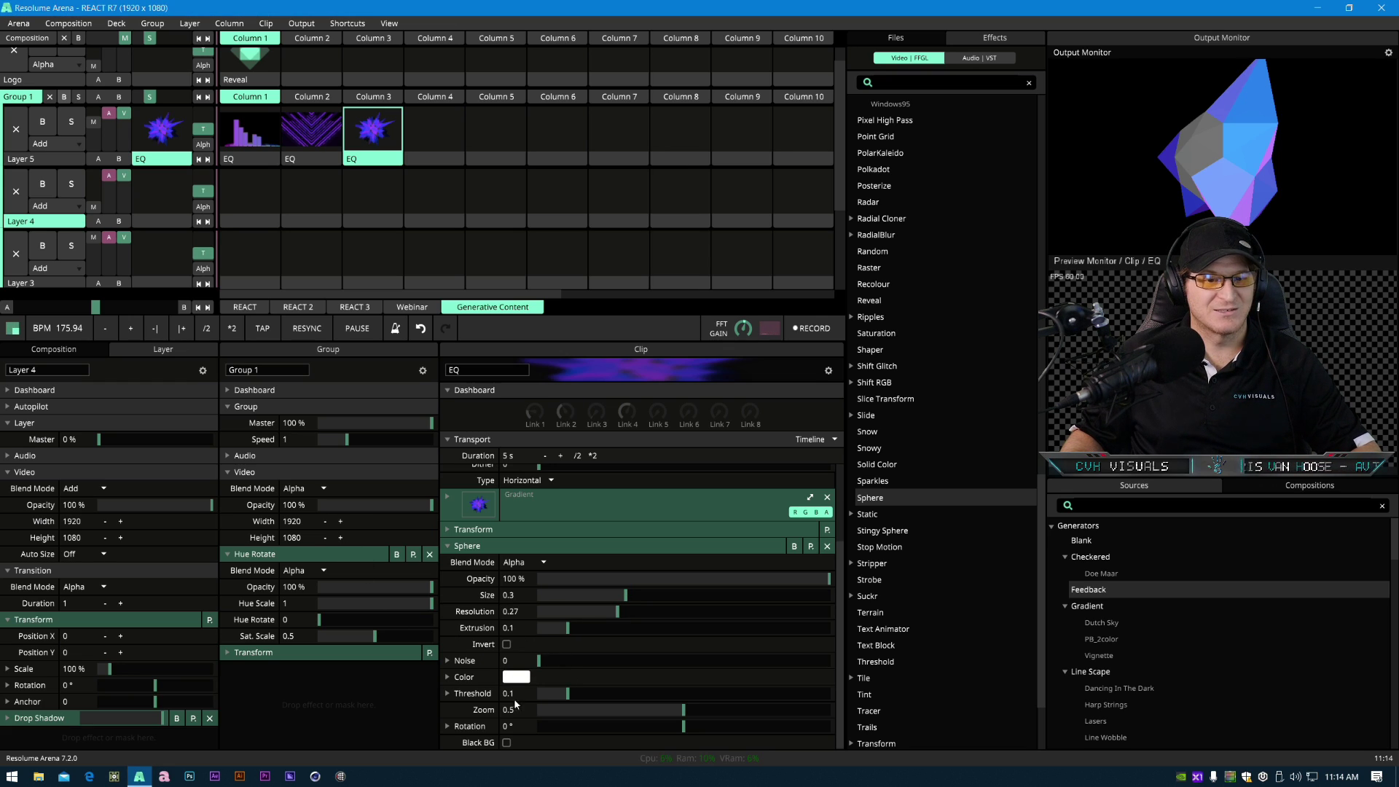
- Set the Sphere effect's Extrusion to 0.07
drag(569, 631, 508, 640)
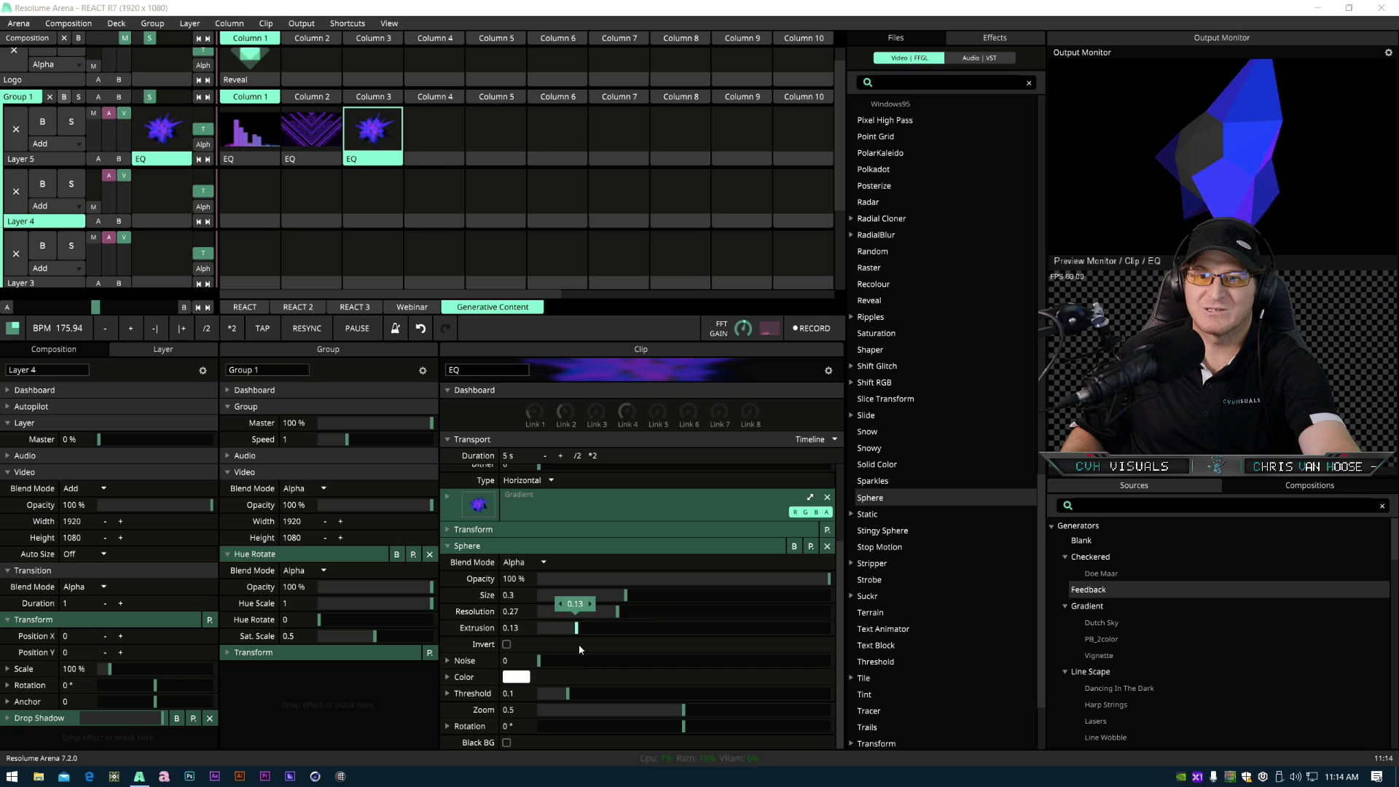
drag(528, 656, 559, 659)
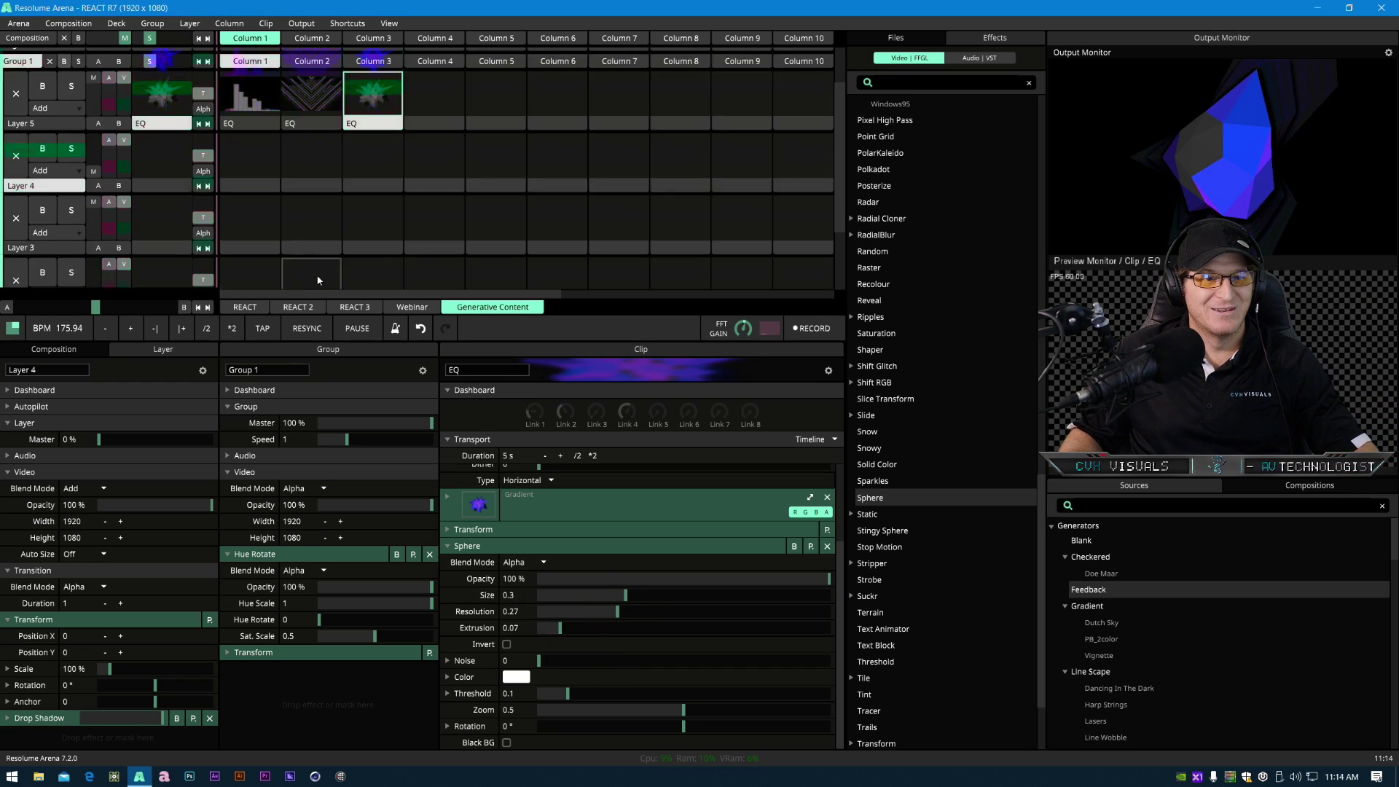
scroll(317, 274, down, 3)
scroll(317, 234, up, 4)
scroll(317, 234, up, 1)
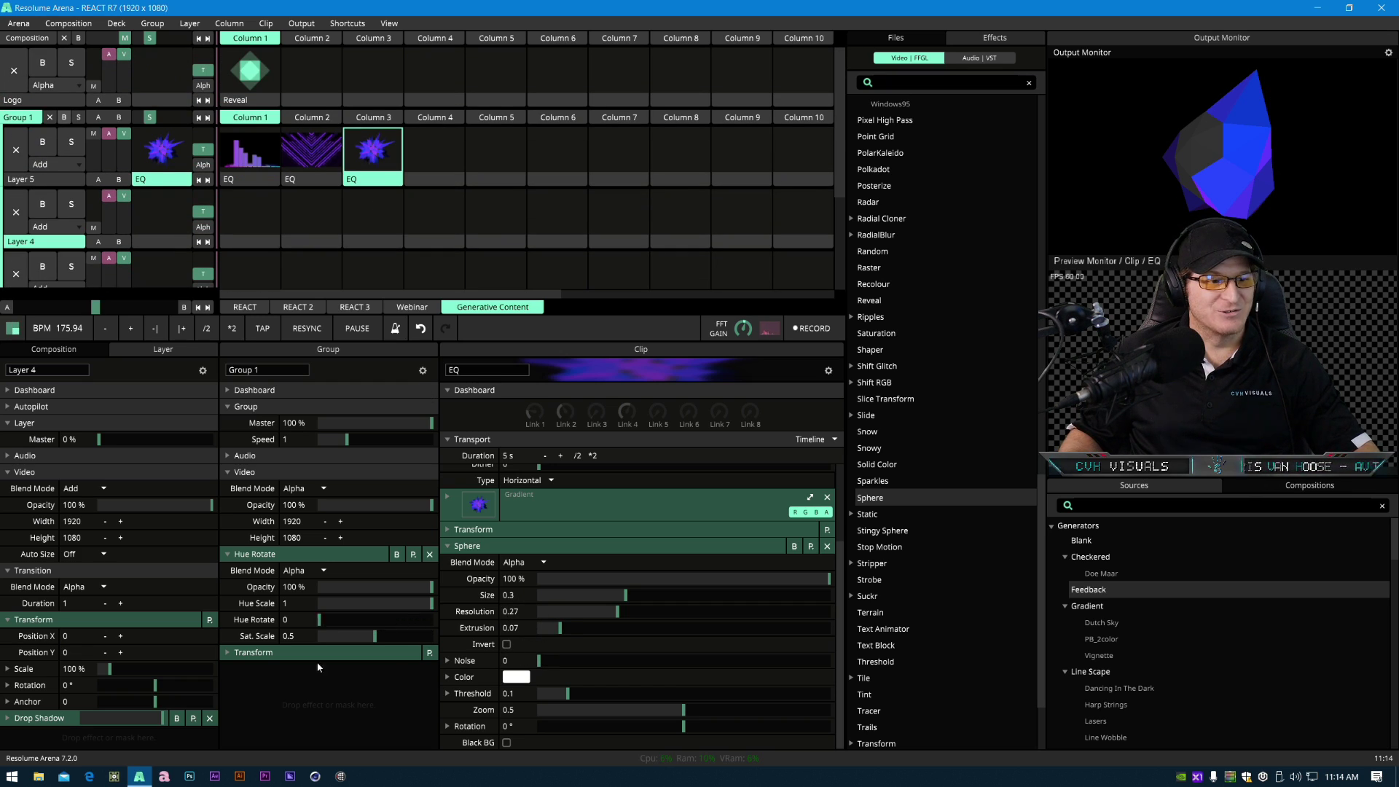
- Set the Sphere effect's Noise to 0.24 and try adjusting its Zoom
drag(540, 660, 609, 671)
drag(683, 709, 719, 719)
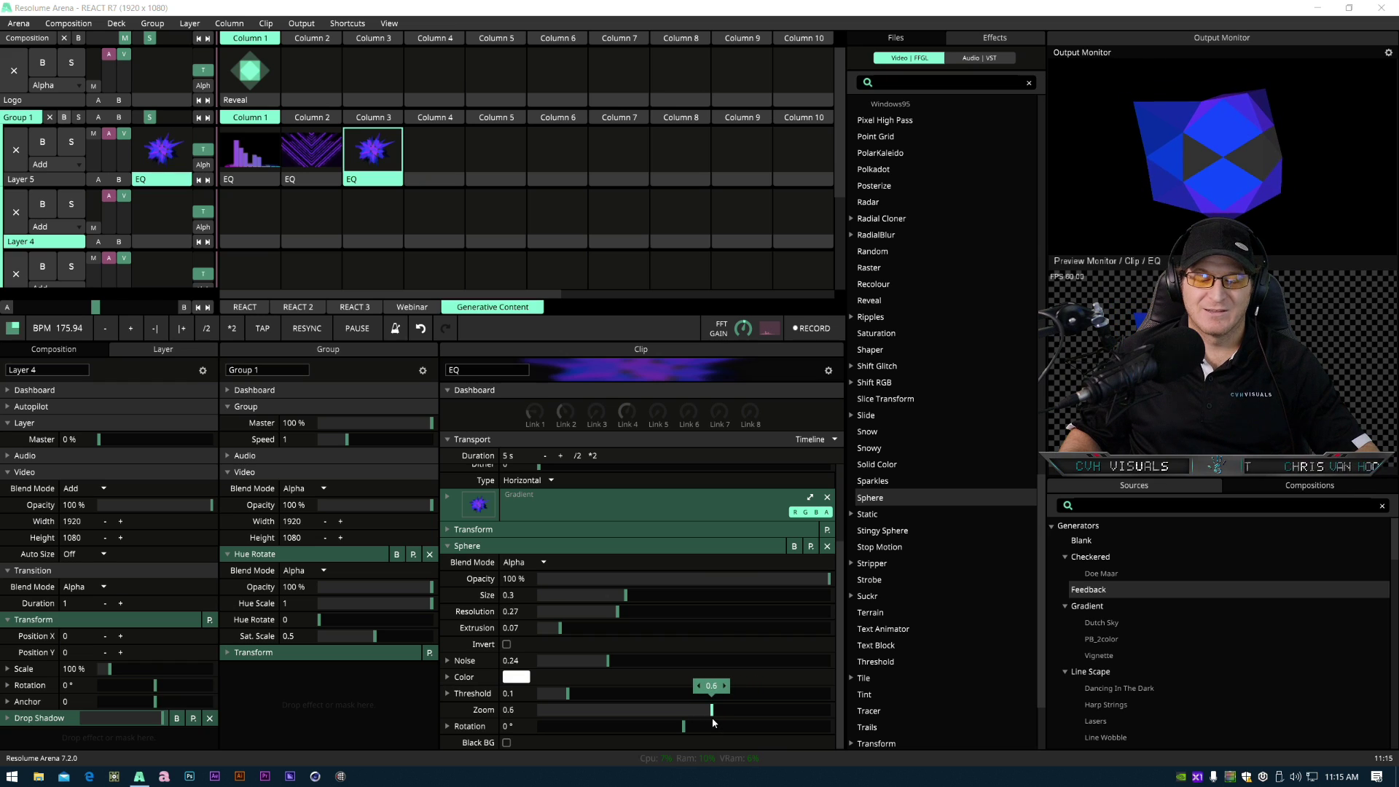
drag(682, 726, 573, 729)
- Expand Rotation and animate Rotation Y with Timeline mode at a speed of 0.42
click(447, 726)
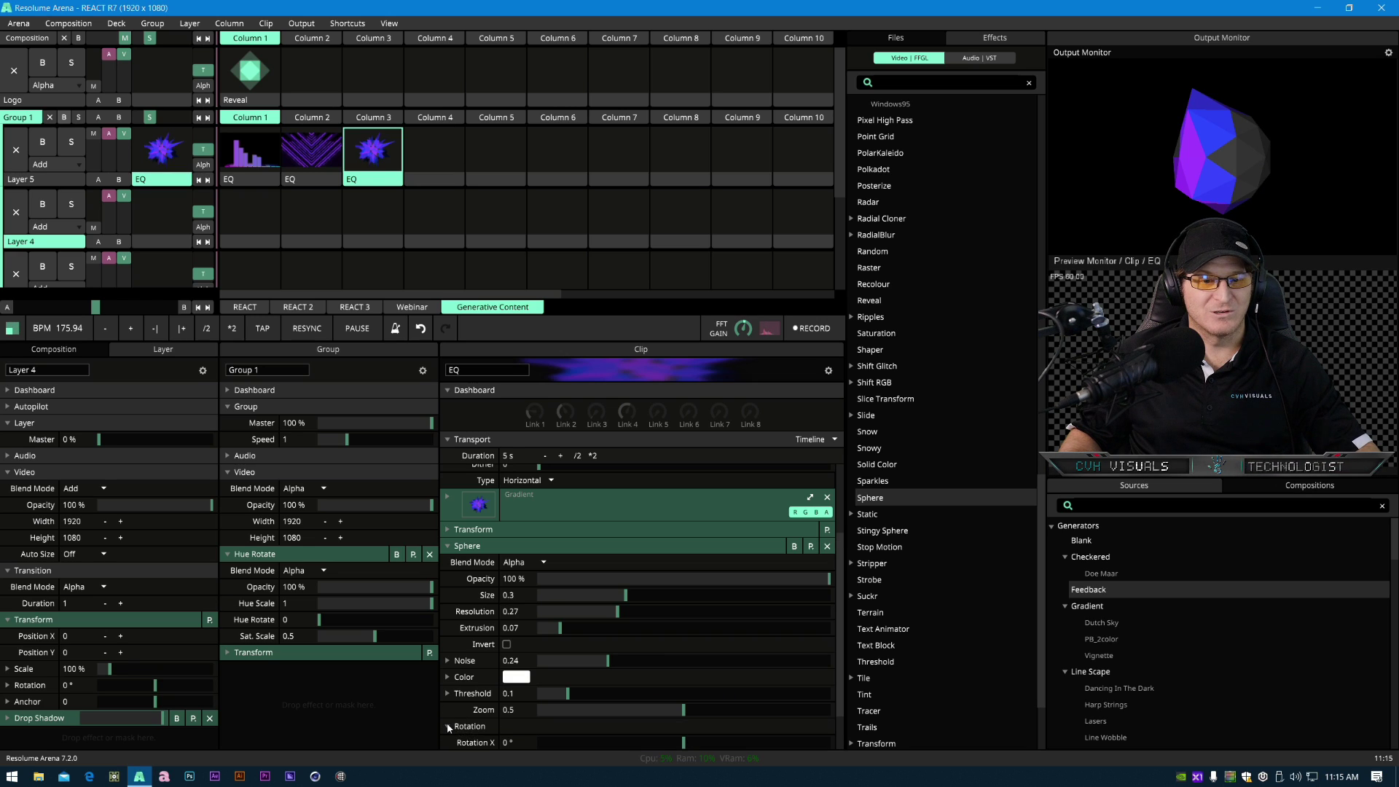
scroll(492, 711, down, 1)
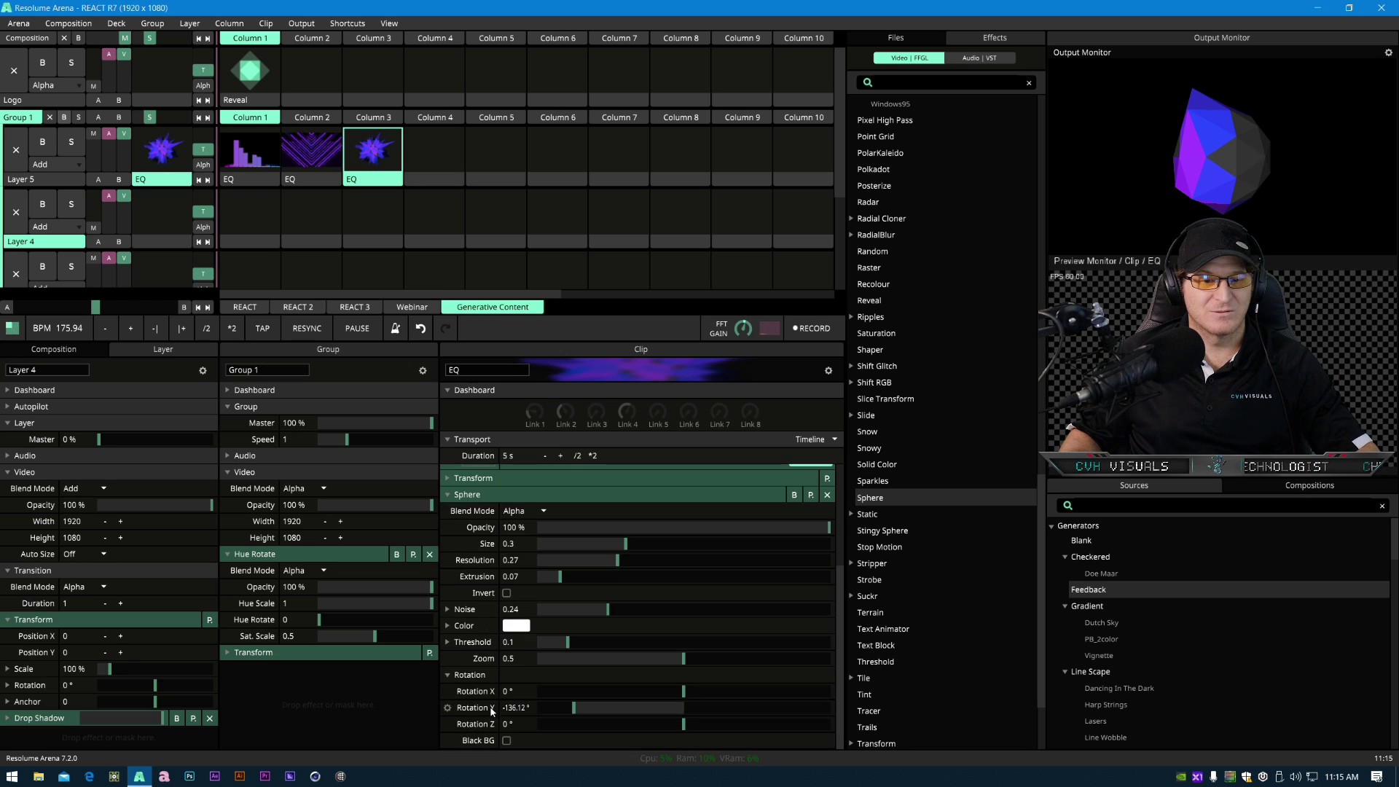
click(446, 708)
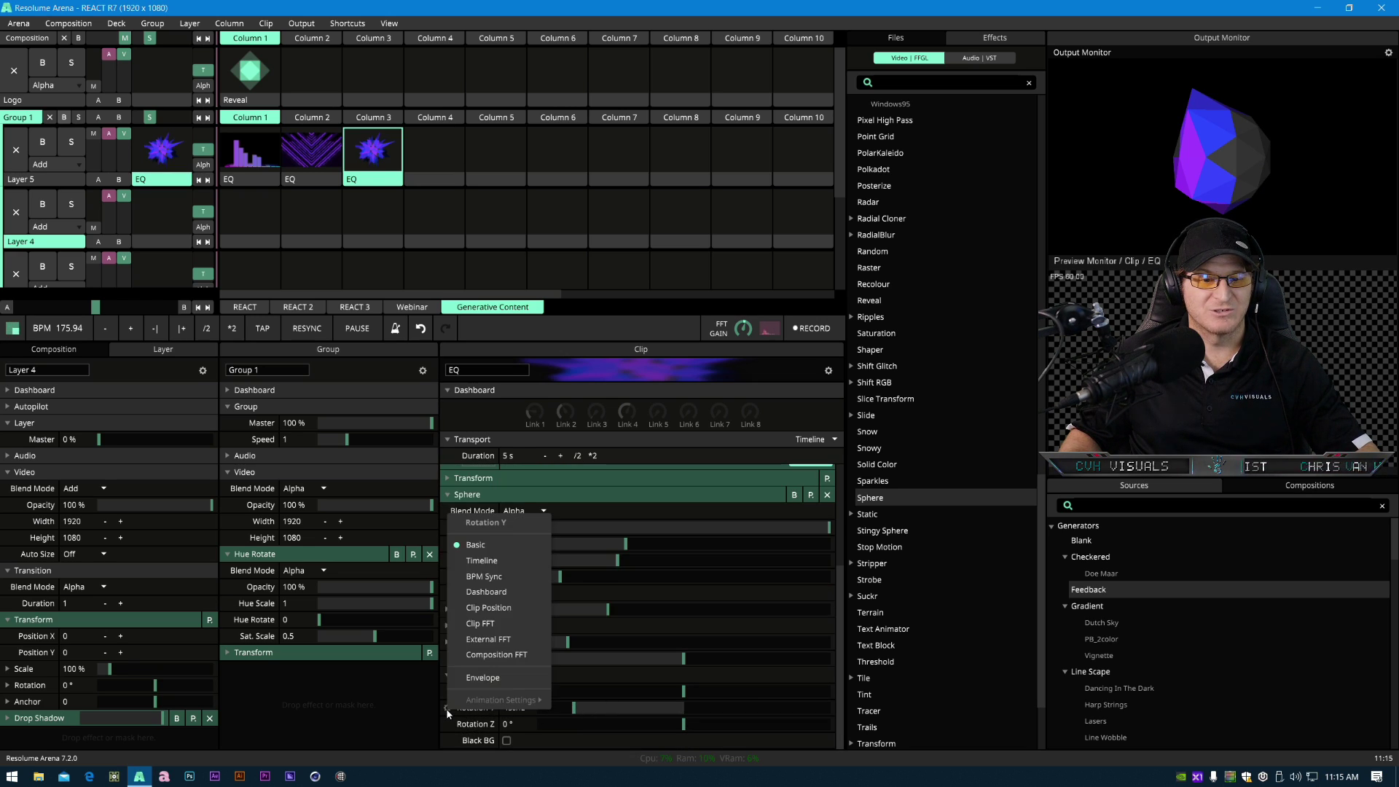
click(498, 560)
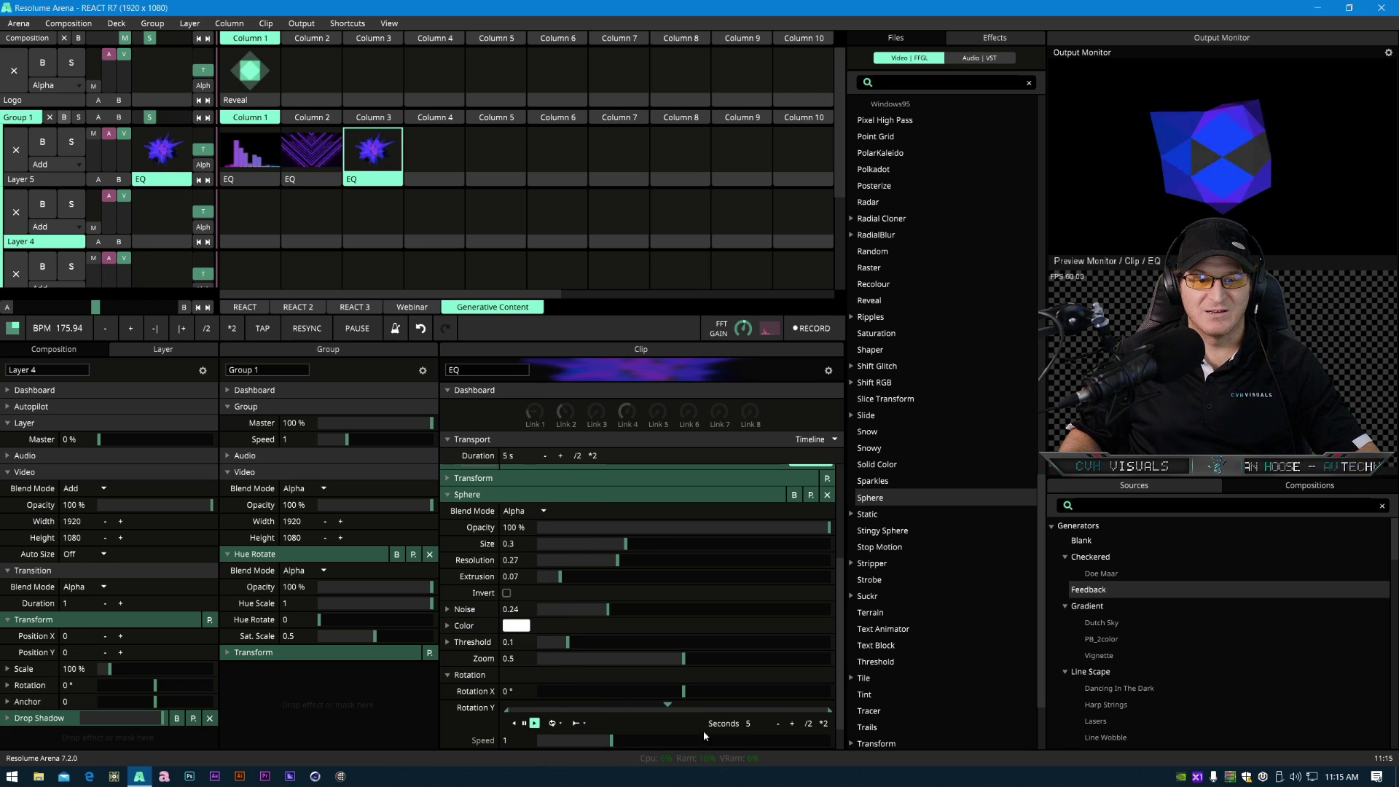
drag(615, 744, 583, 742)
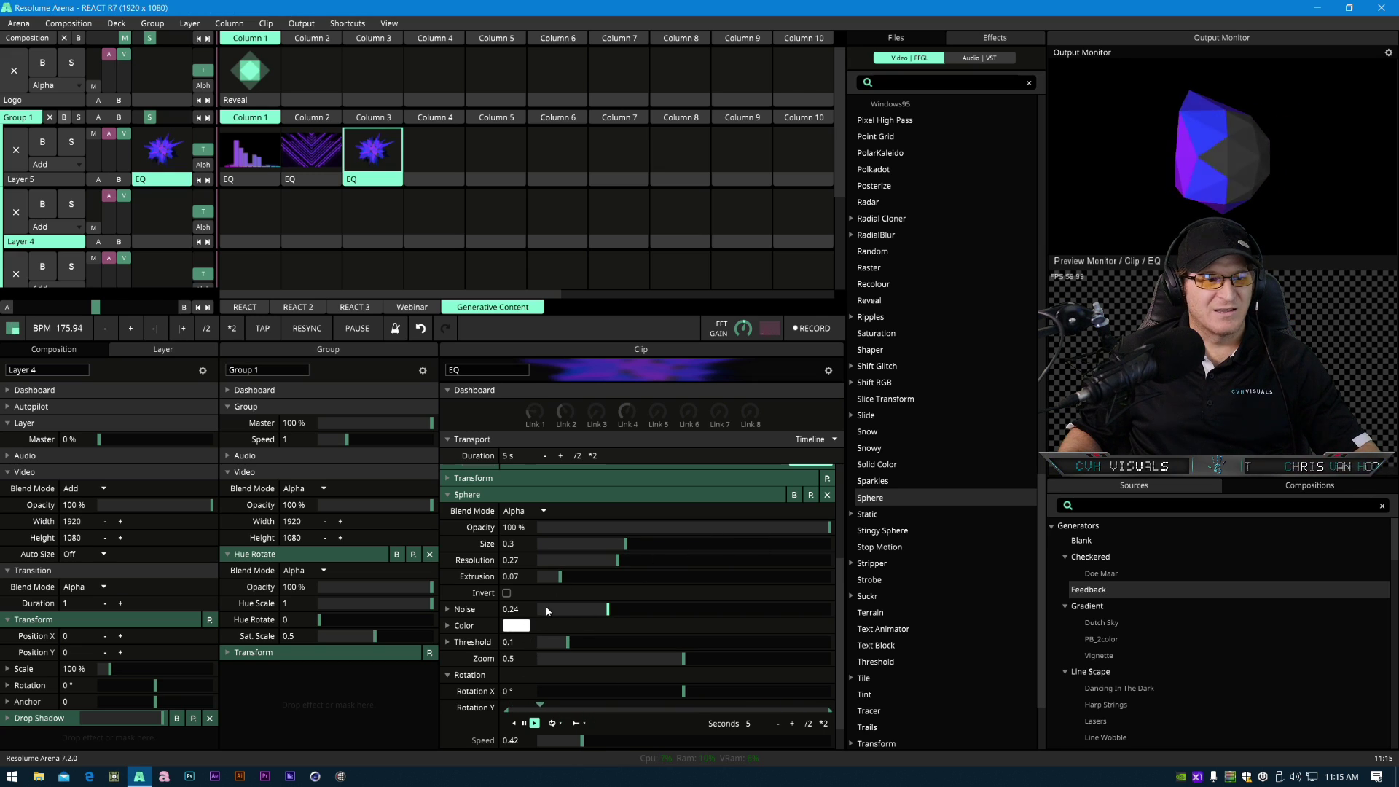
- Expand Noise and animate its Phase with BPM Sync, adjusting the playback direction and speed
click(446, 609)
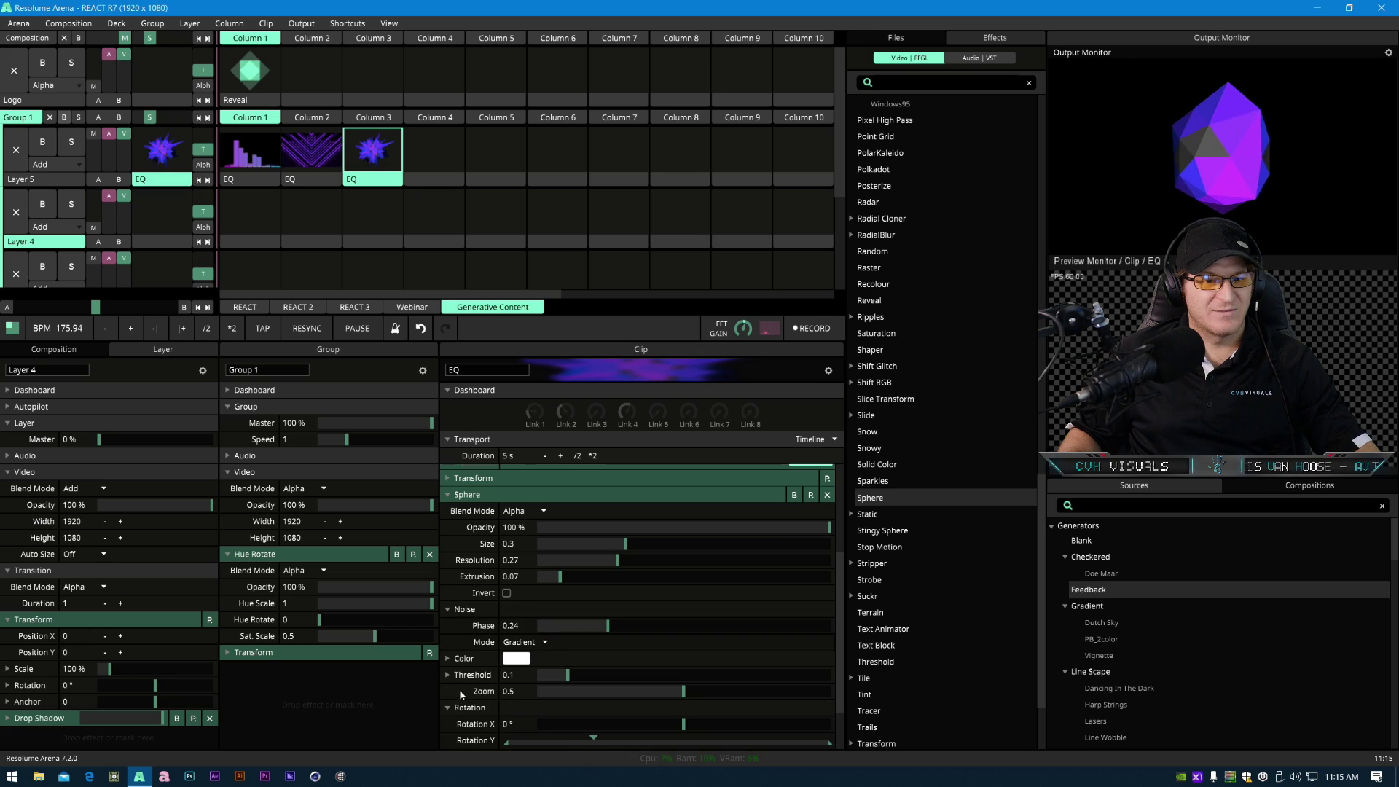
click(448, 626)
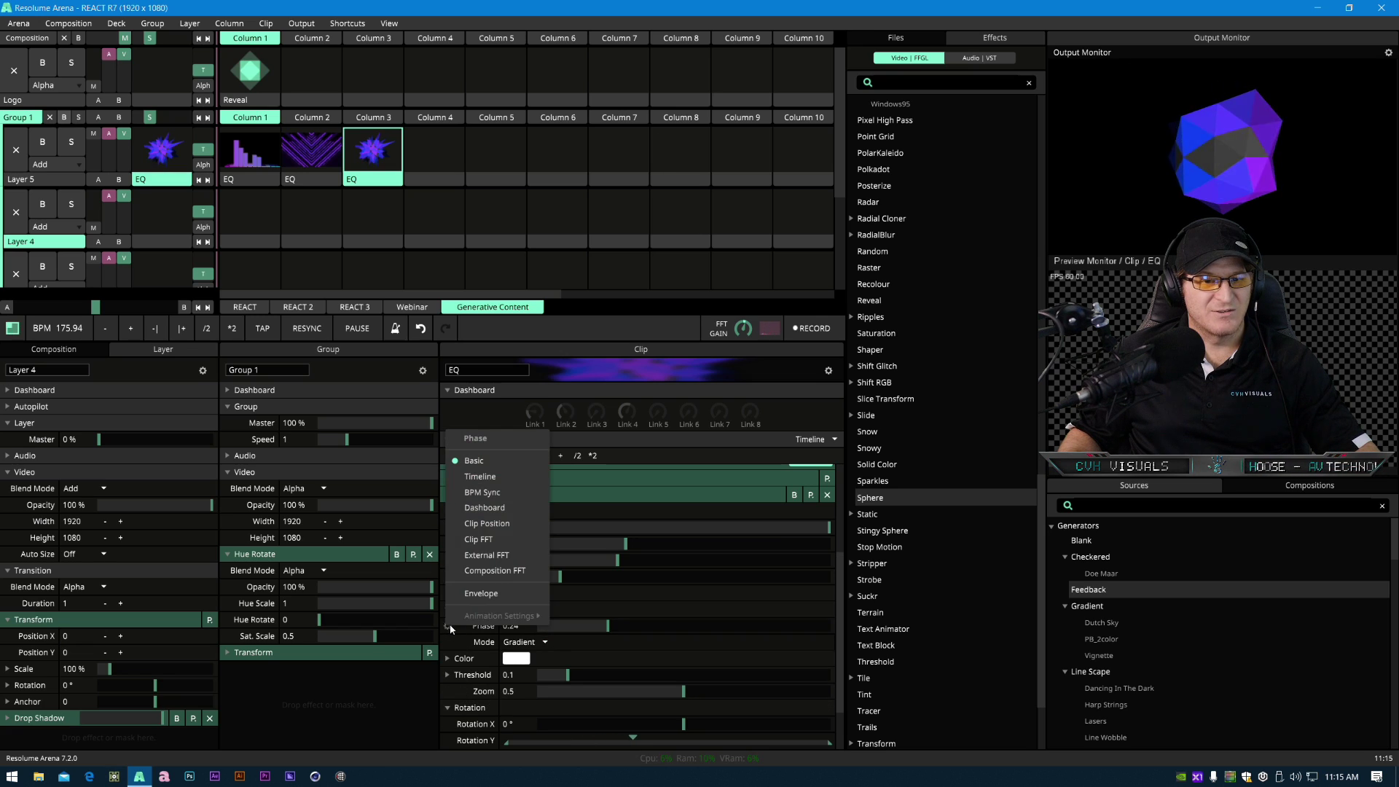
click(482, 491)
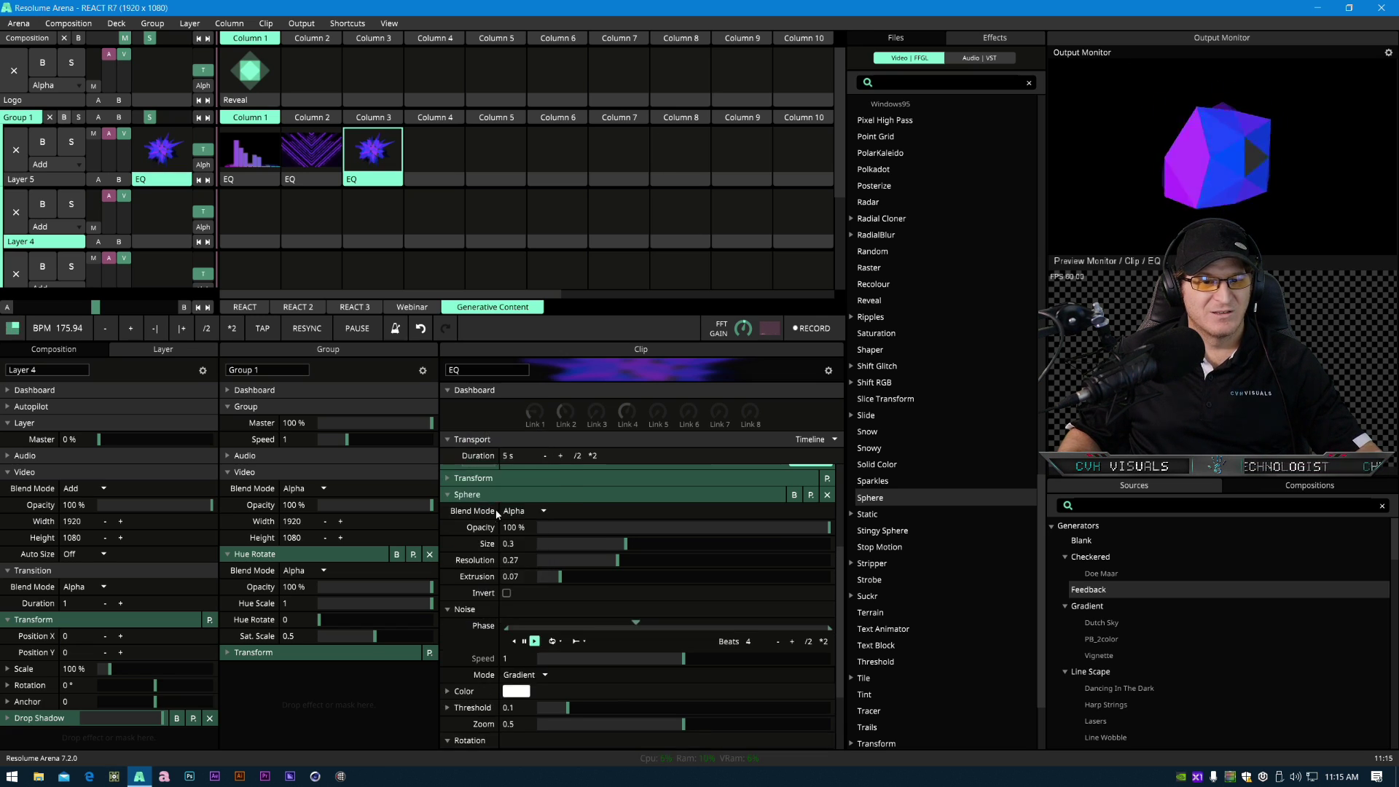
click(557, 641)
click(578, 672)
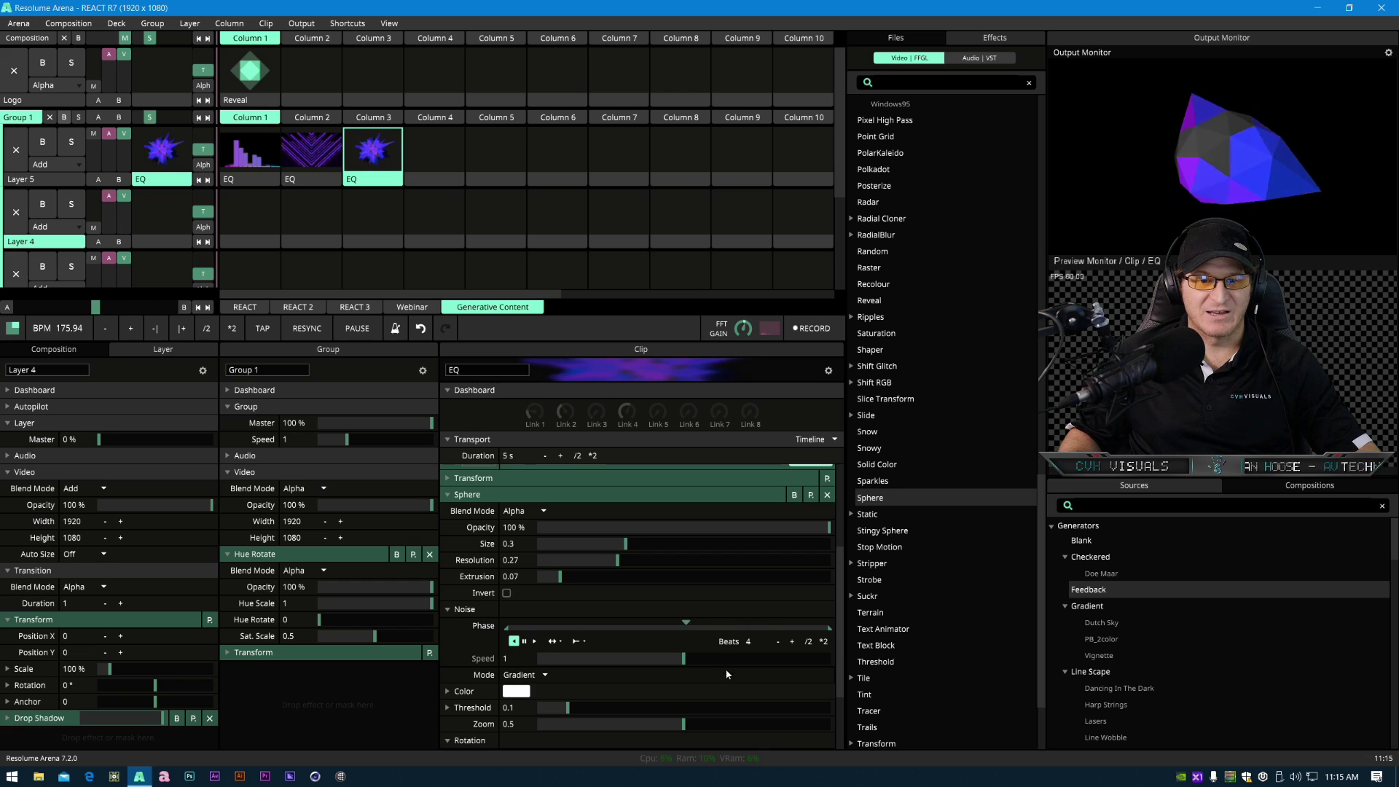
drag(681, 659, 572, 668)
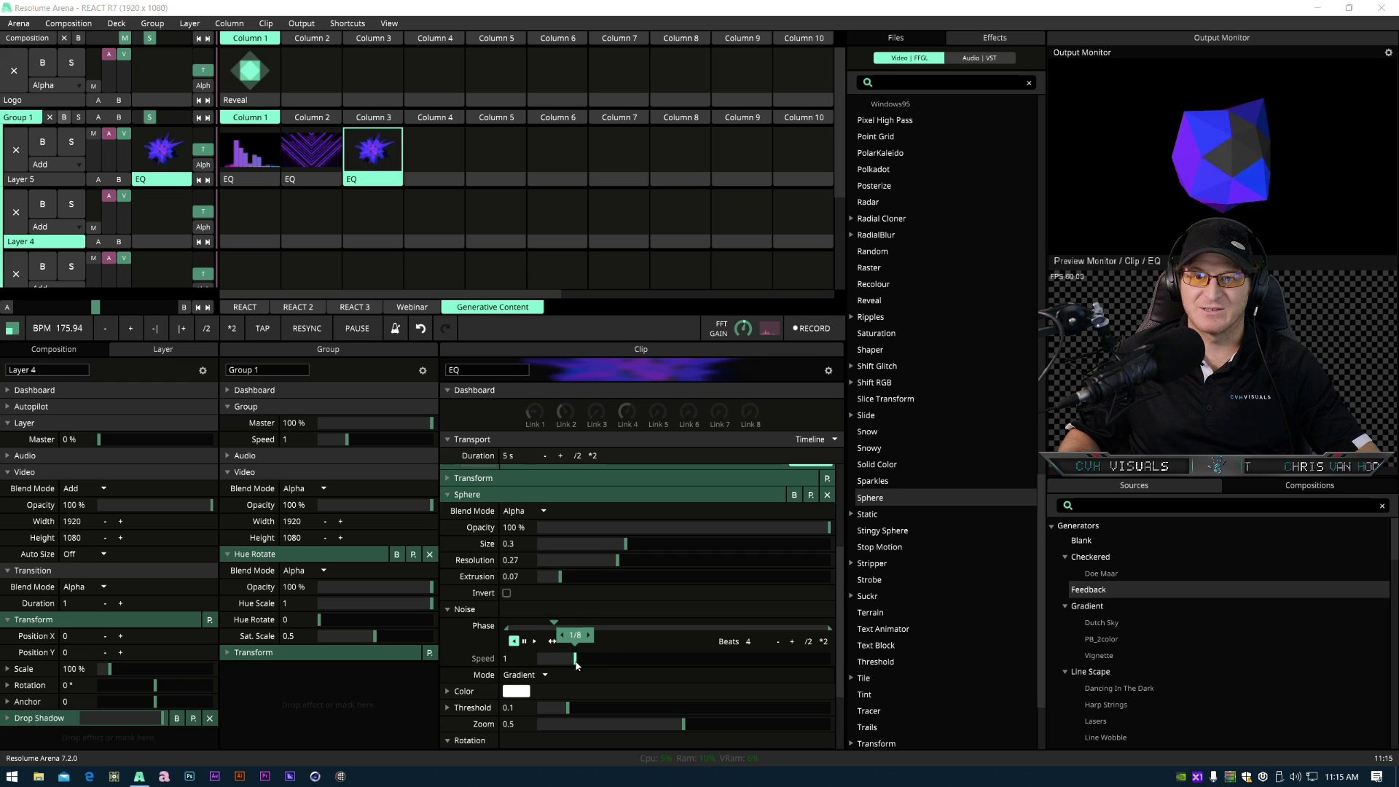
drag(576, 663, 599, 663)
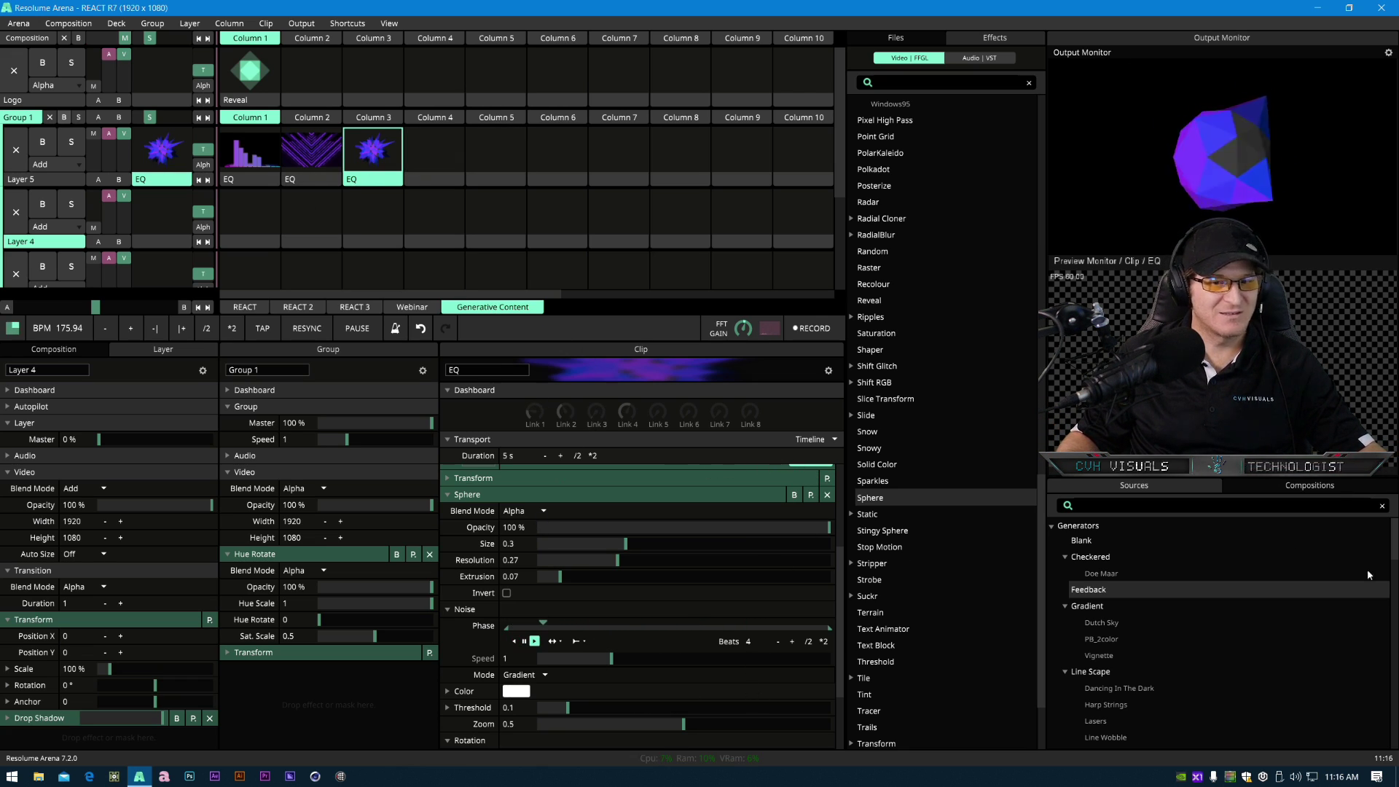
- Add the Edge Detection effect to the third EQ clip
scroll(909, 564, up, 7)
scroll(911, 510, up, 10)
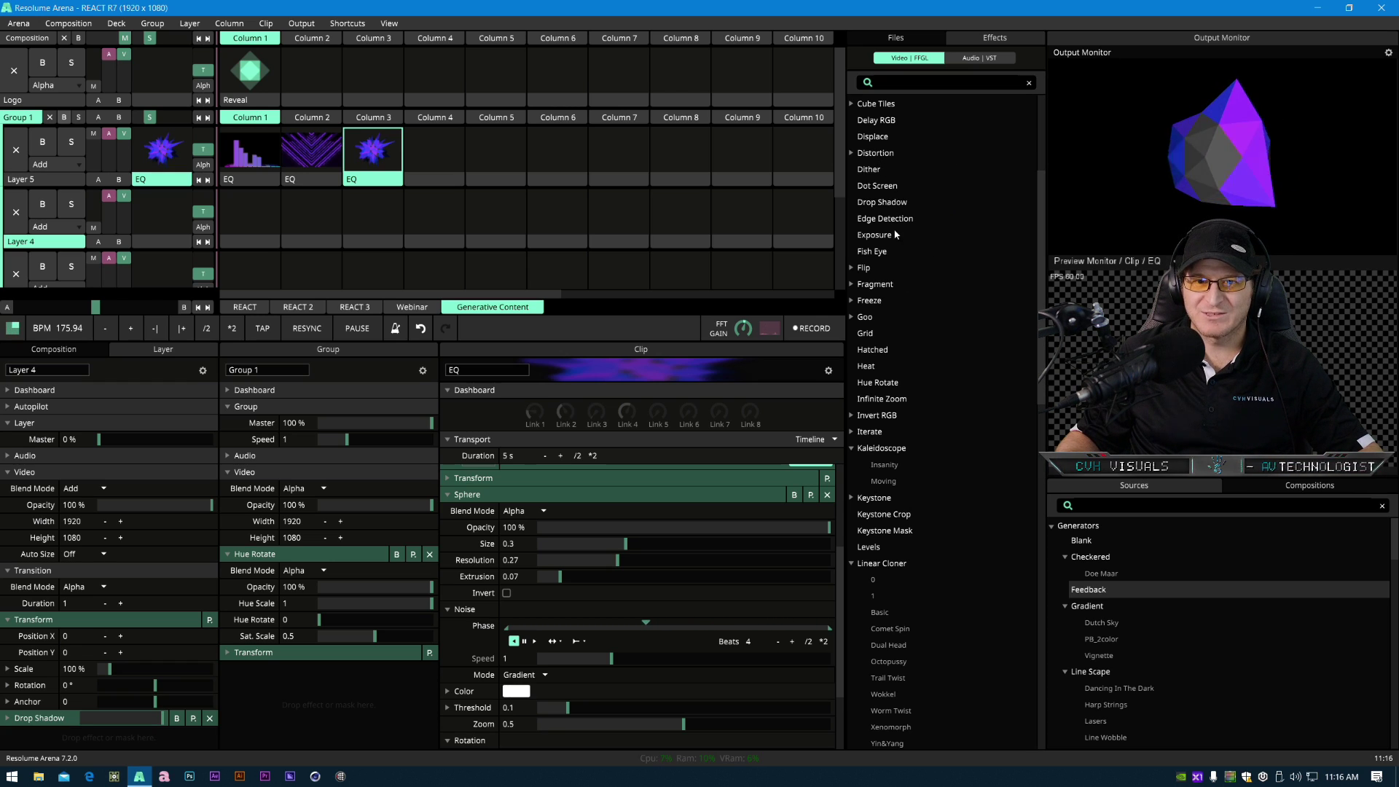
drag(885, 219, 383, 157)
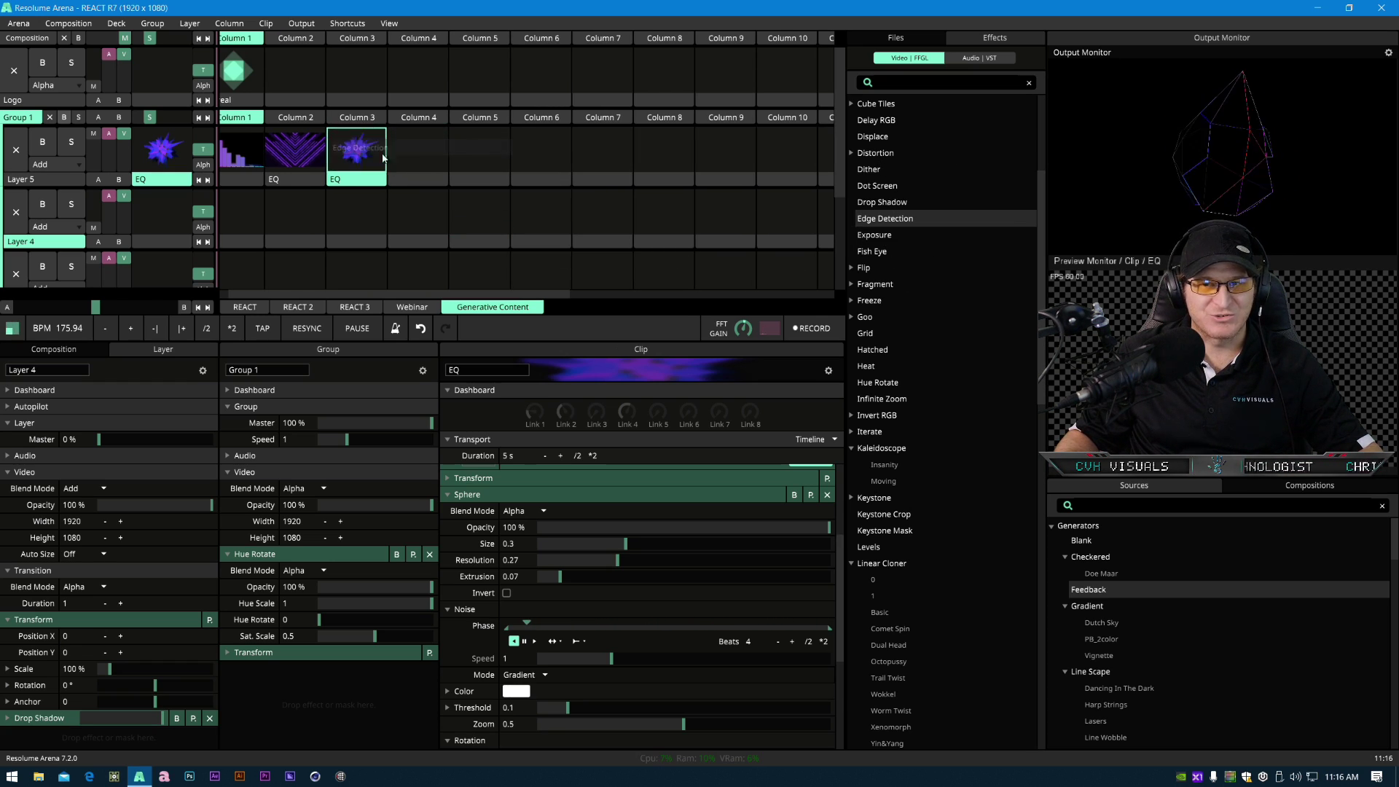
scroll(565, 695, down, 4)
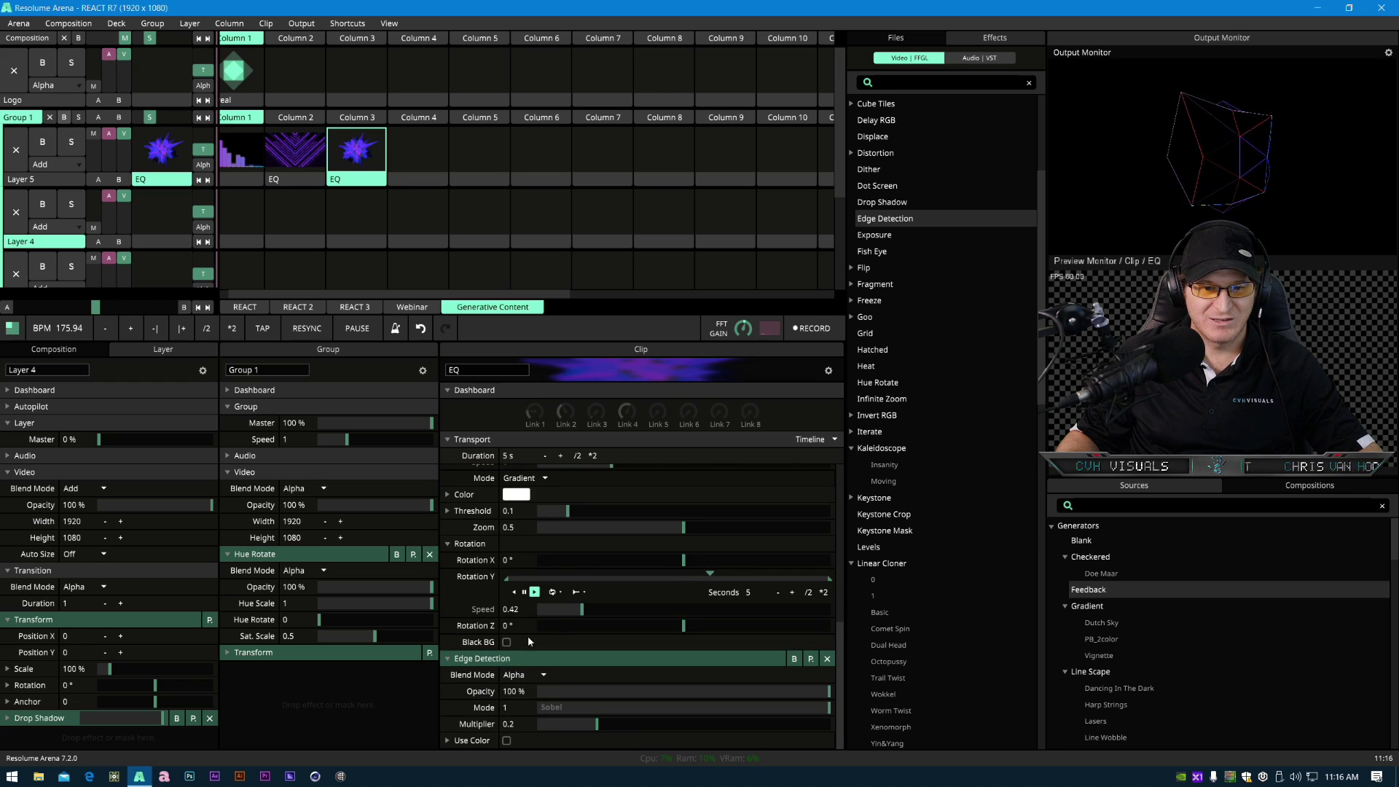
- Set the Edge Detection effect's blend mode to Add and its opacity to about 46%
drag(587, 304, 583, 206)
drag(828, 691, 774, 691)
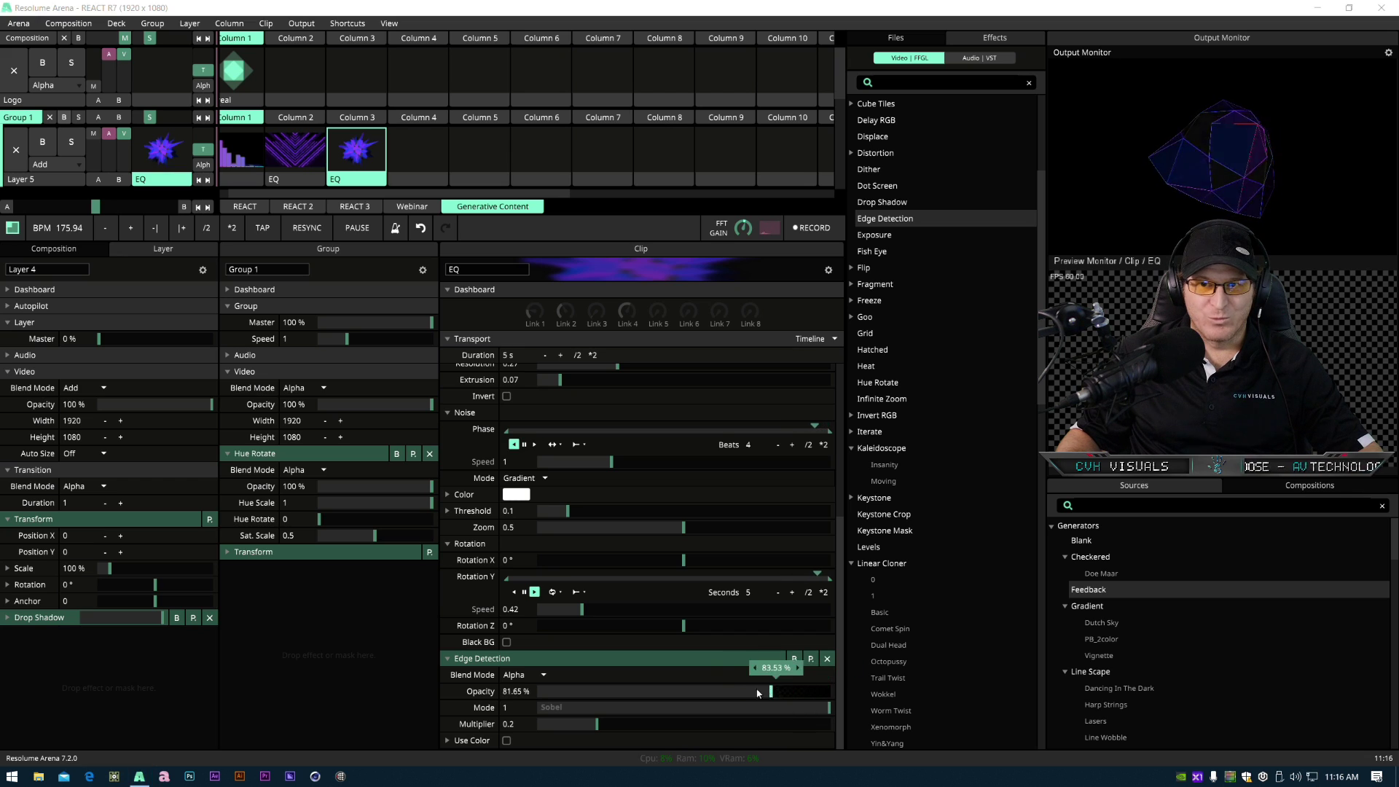
click(521, 674)
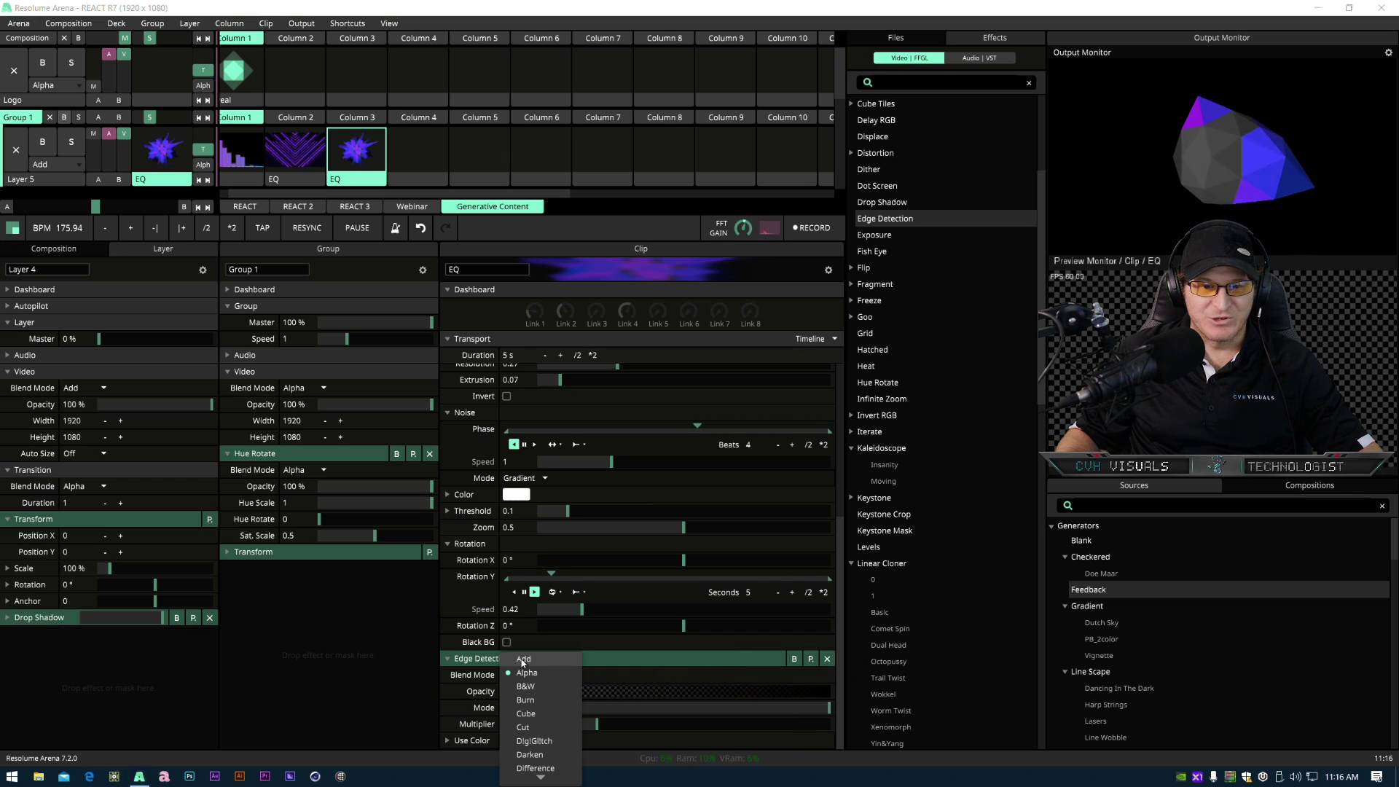
click(522, 661)
drag(782, 691, 700, 699)
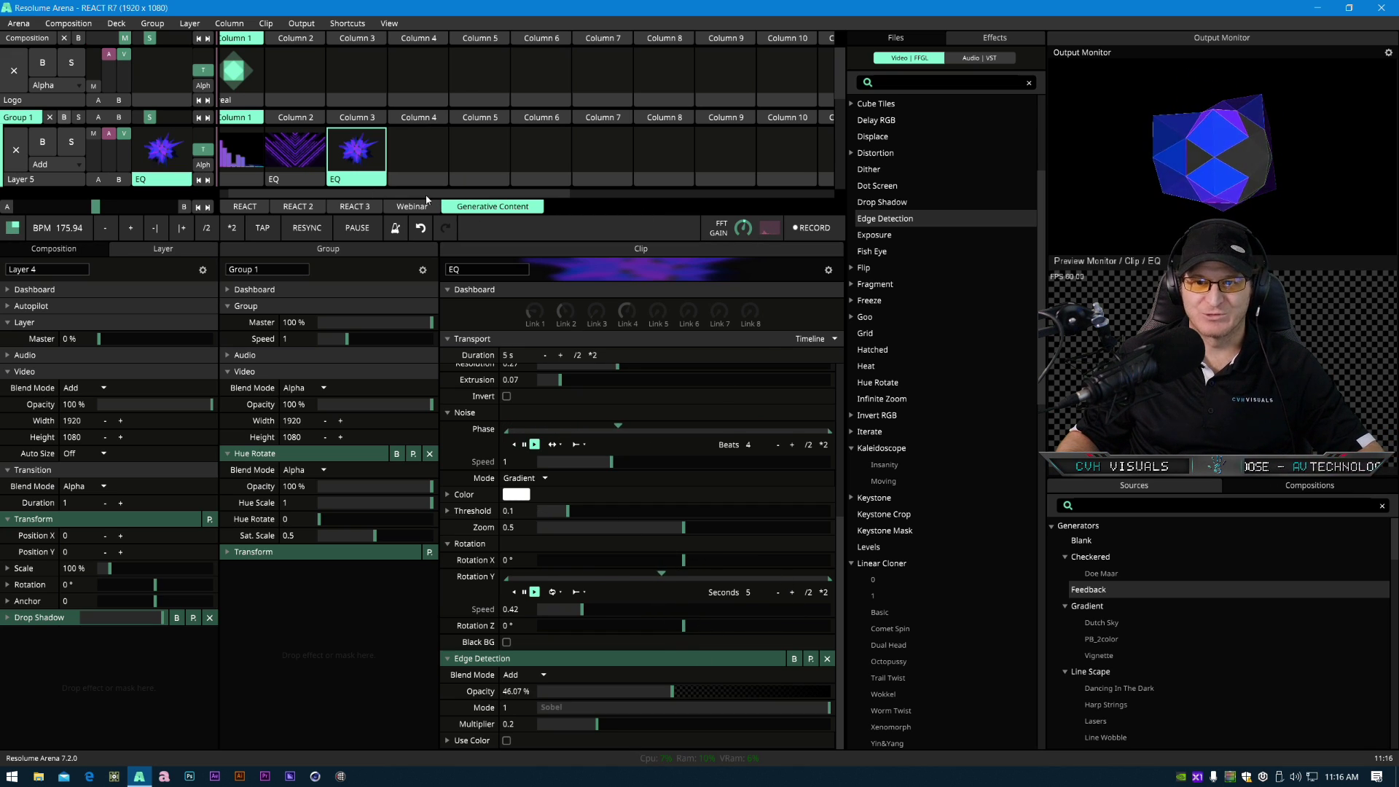
- Animate the third EQ clip's Sphere Extrusion with Clip FFT so it reacts to the audio
click(292, 183)
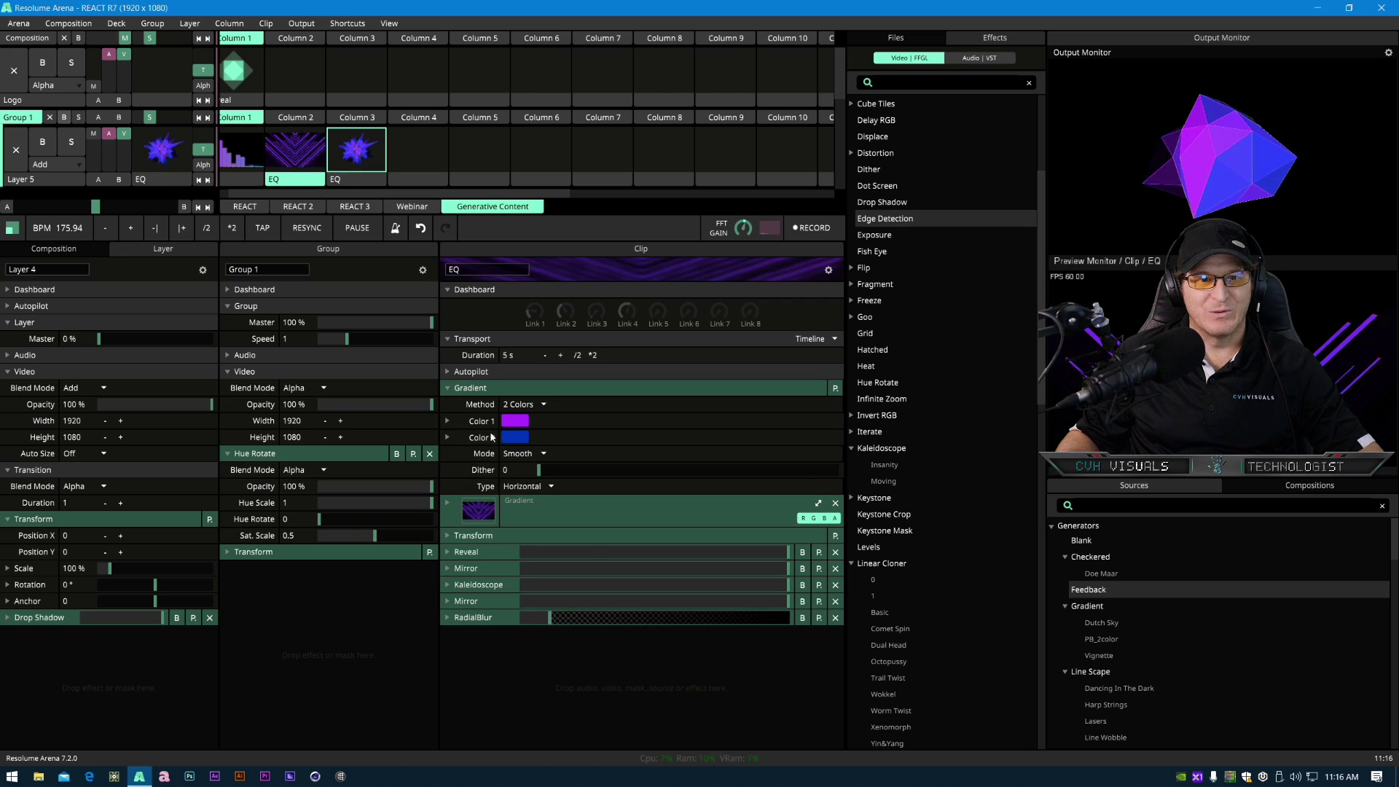
scroll(350, 131, down, 1)
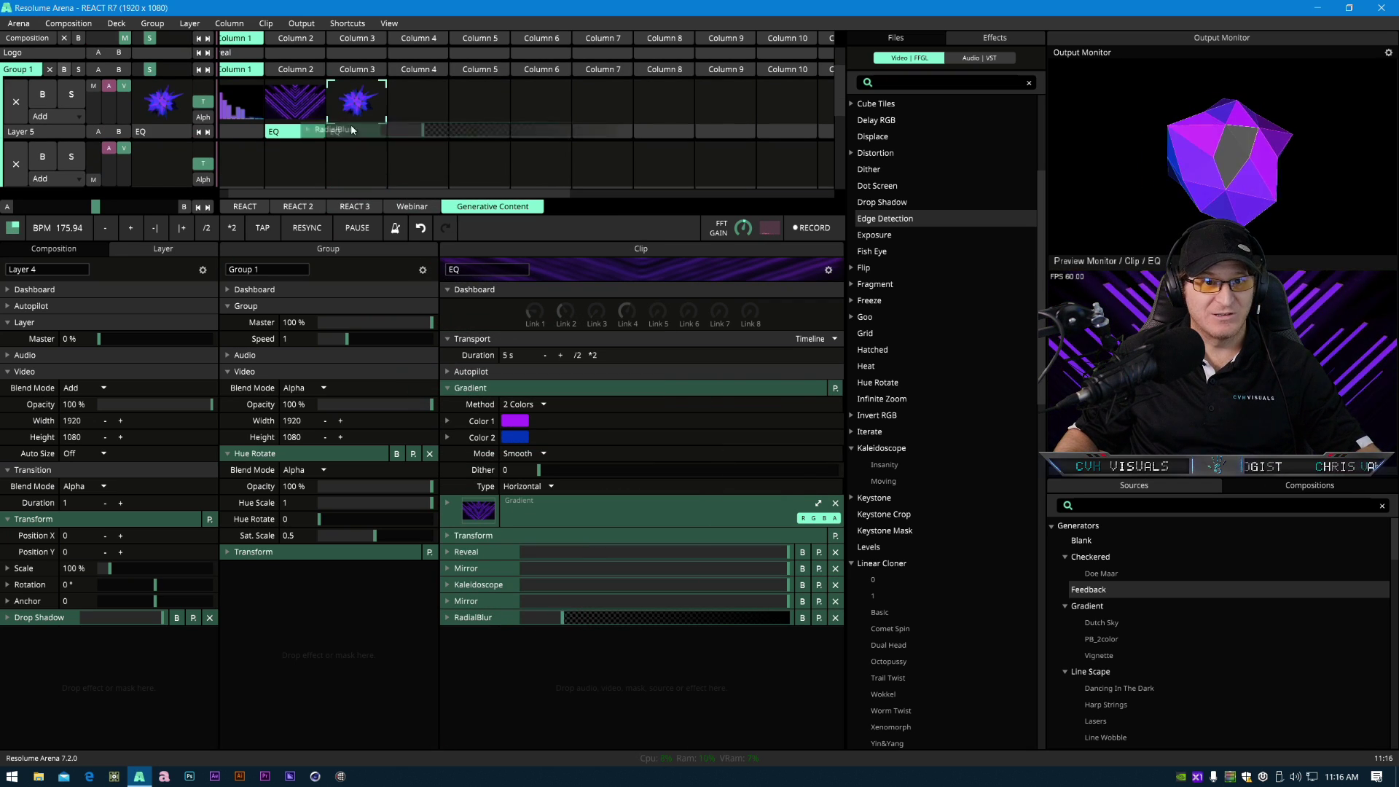
click(351, 113)
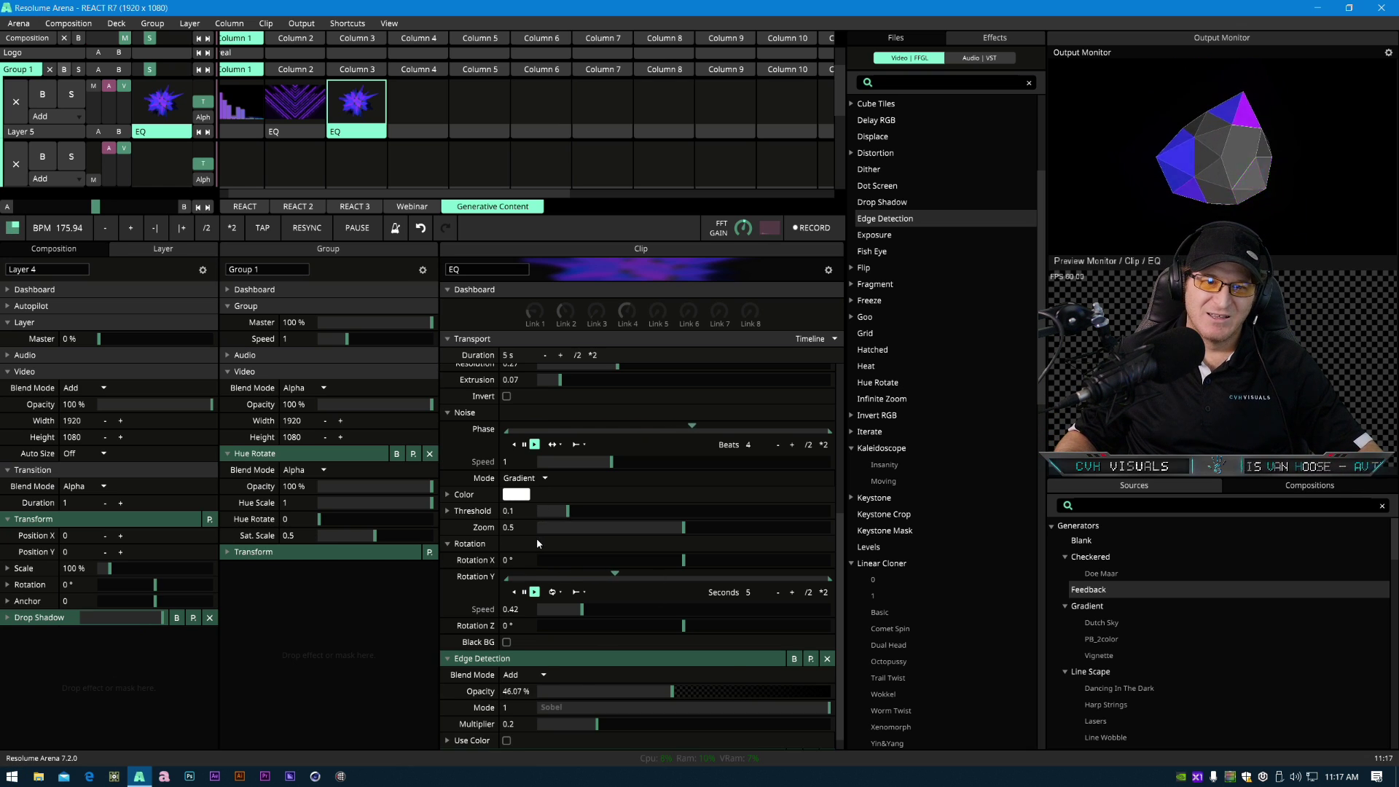
scroll(536, 538, up, 3)
mouse_move(558, 522)
mouse_down()
mouse_move(641, 526)
mouse_move(552, 546)
mouse_move(558, 535)
mouse_up()
click(445, 522)
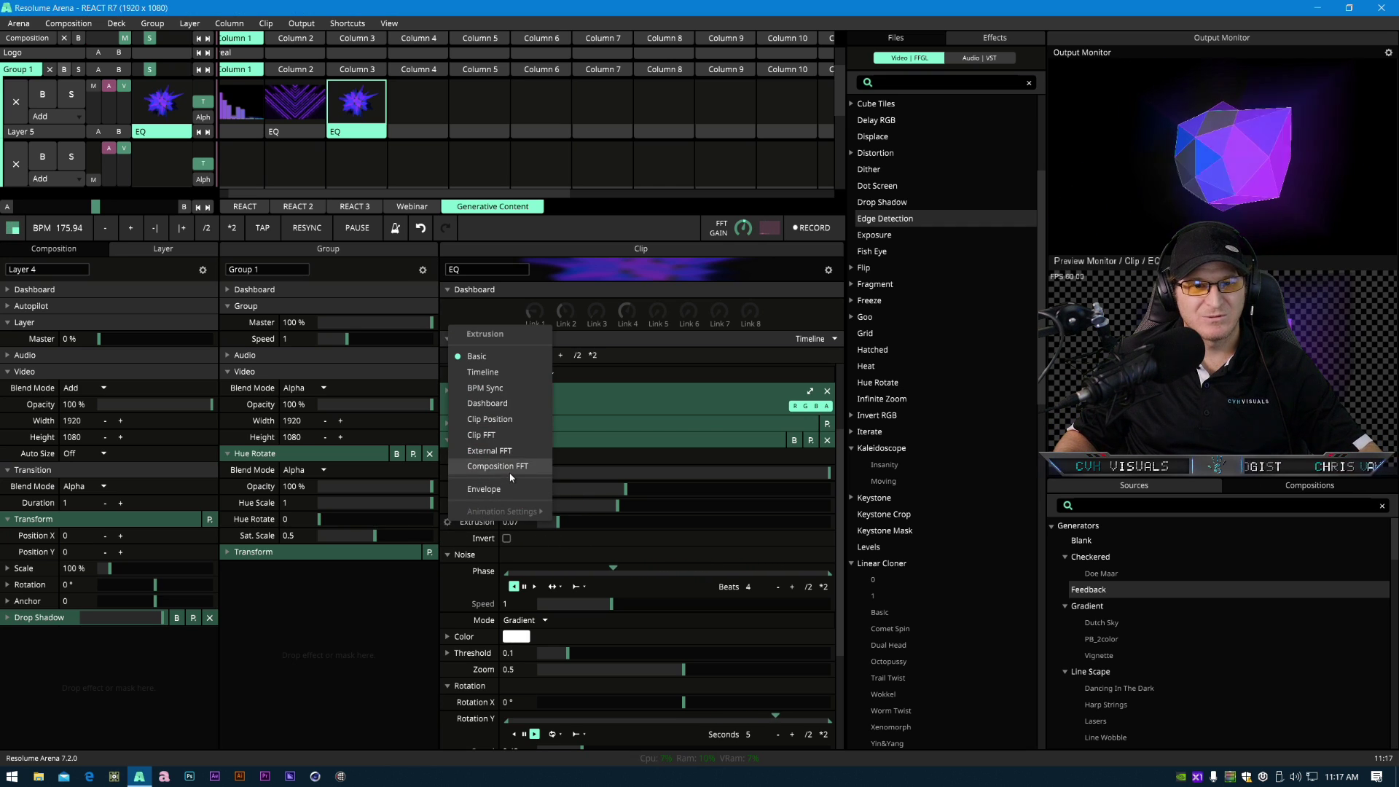
click(503, 435)
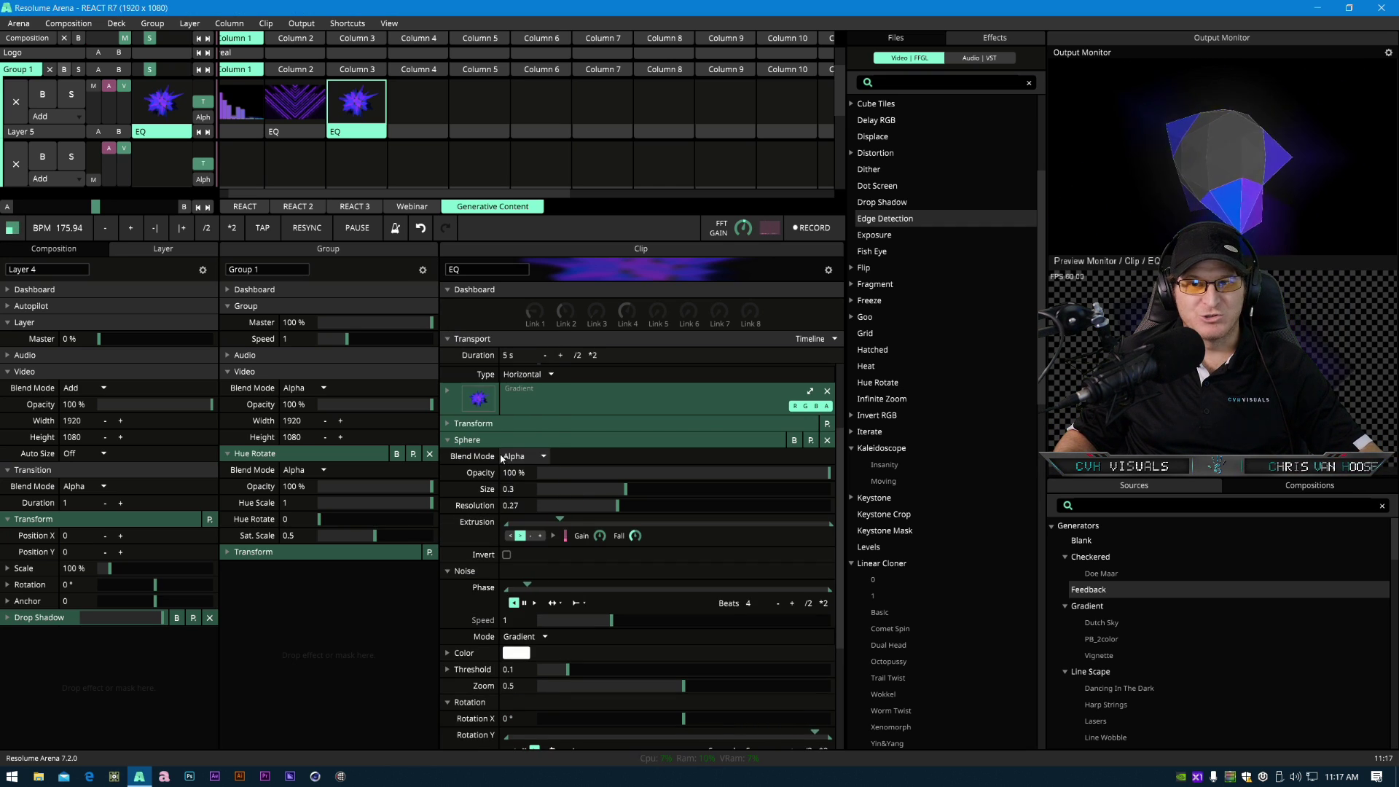
click(552, 536)
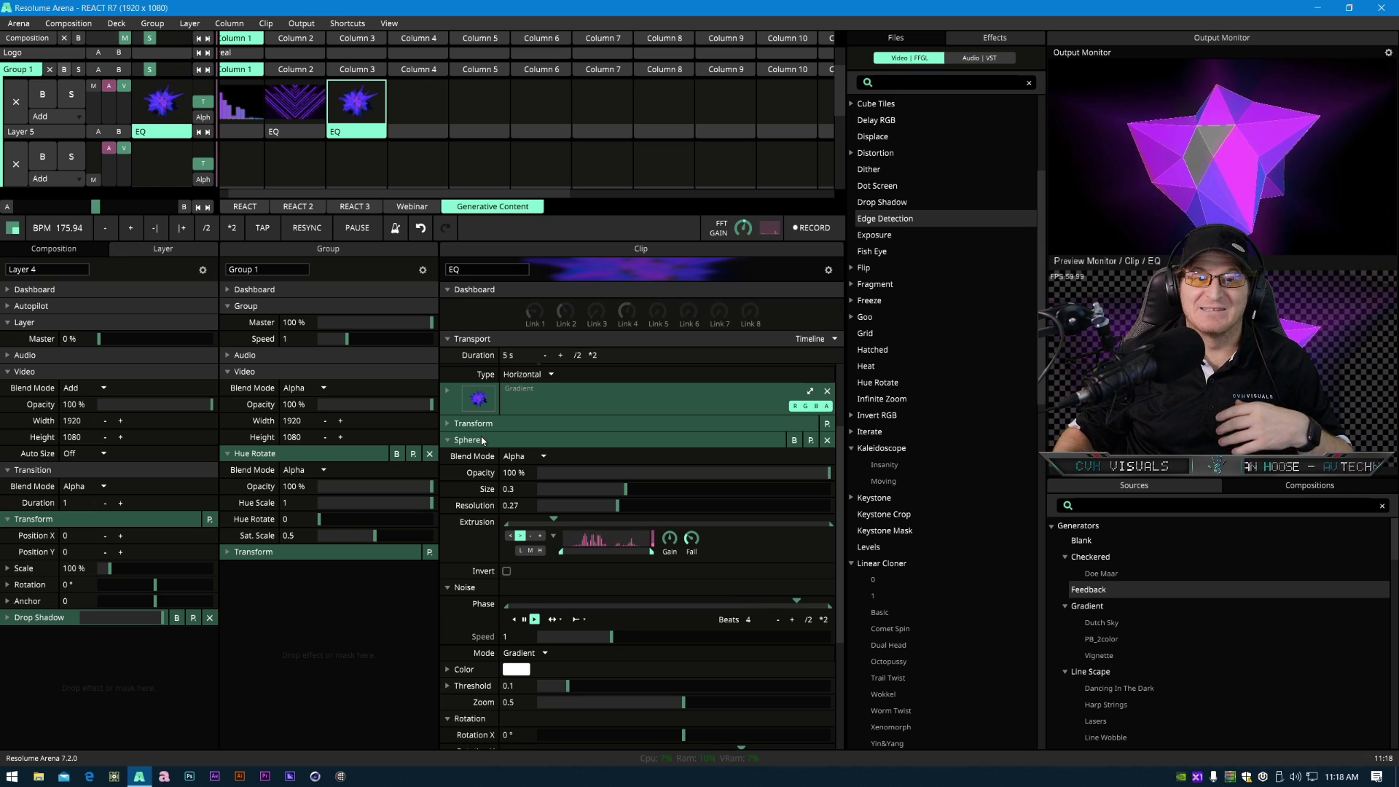
- Browse the sources list and collapse the third EQ clip's effects, briefly reviewing the RadialBlur settings
scroll(1152, 694, down, 8)
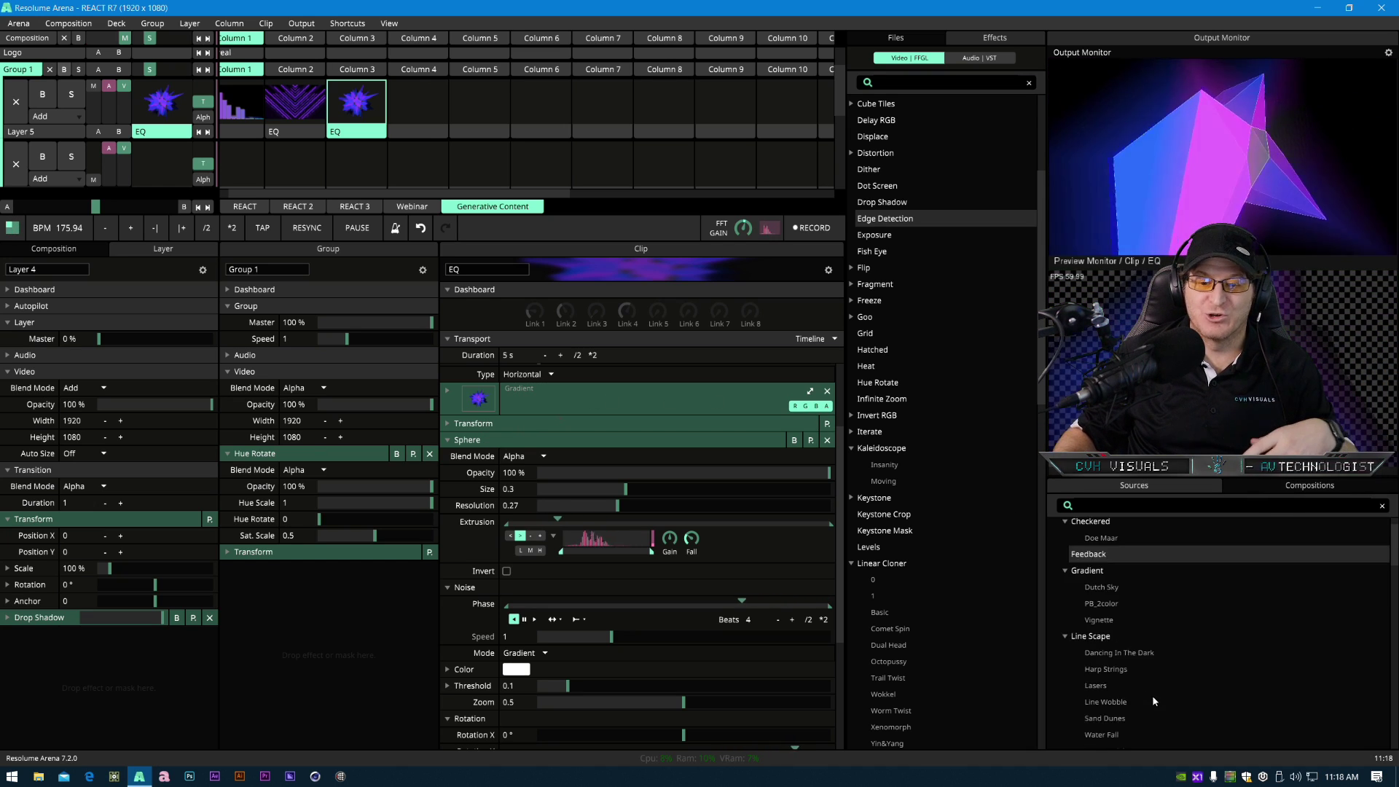
scroll(1163, 681, down, 10)
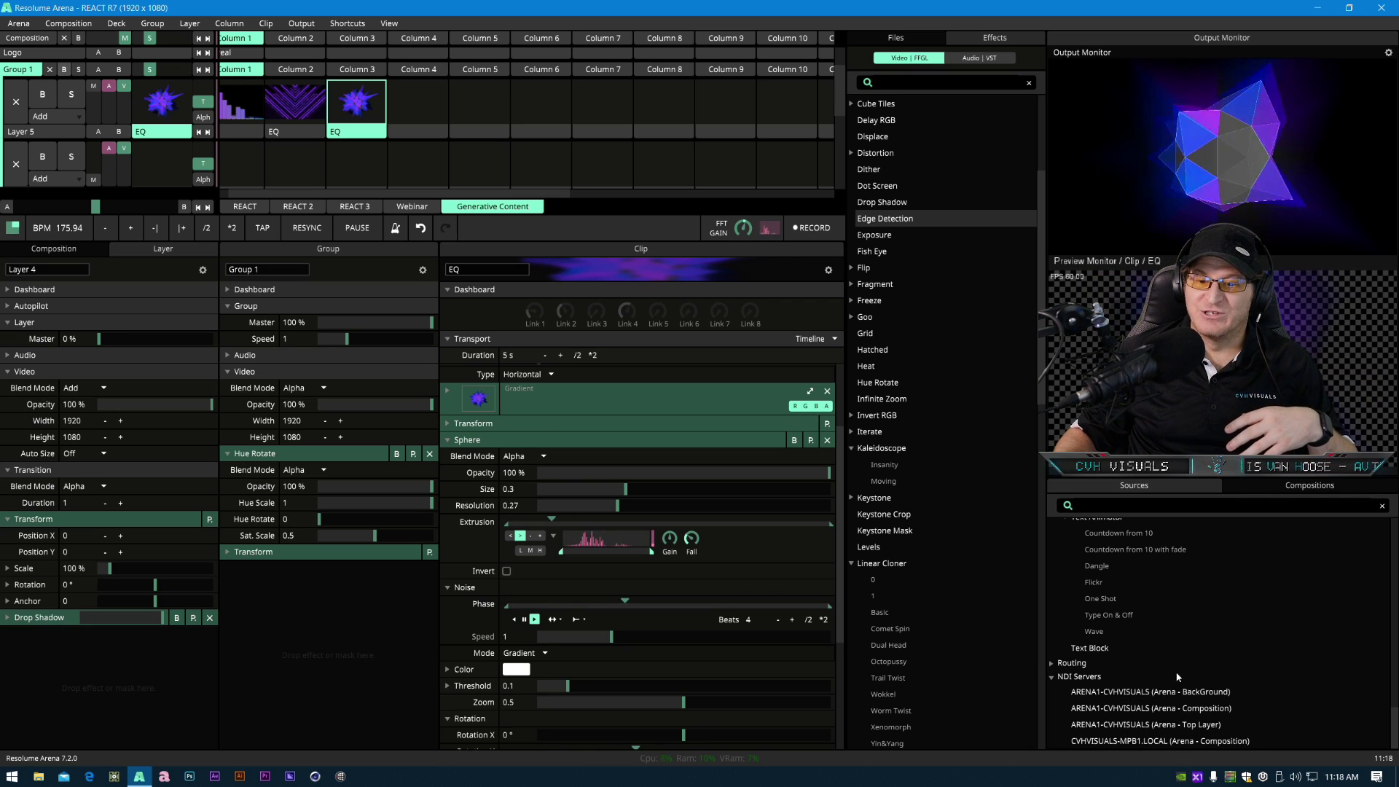
scroll(1187, 686, up, 5)
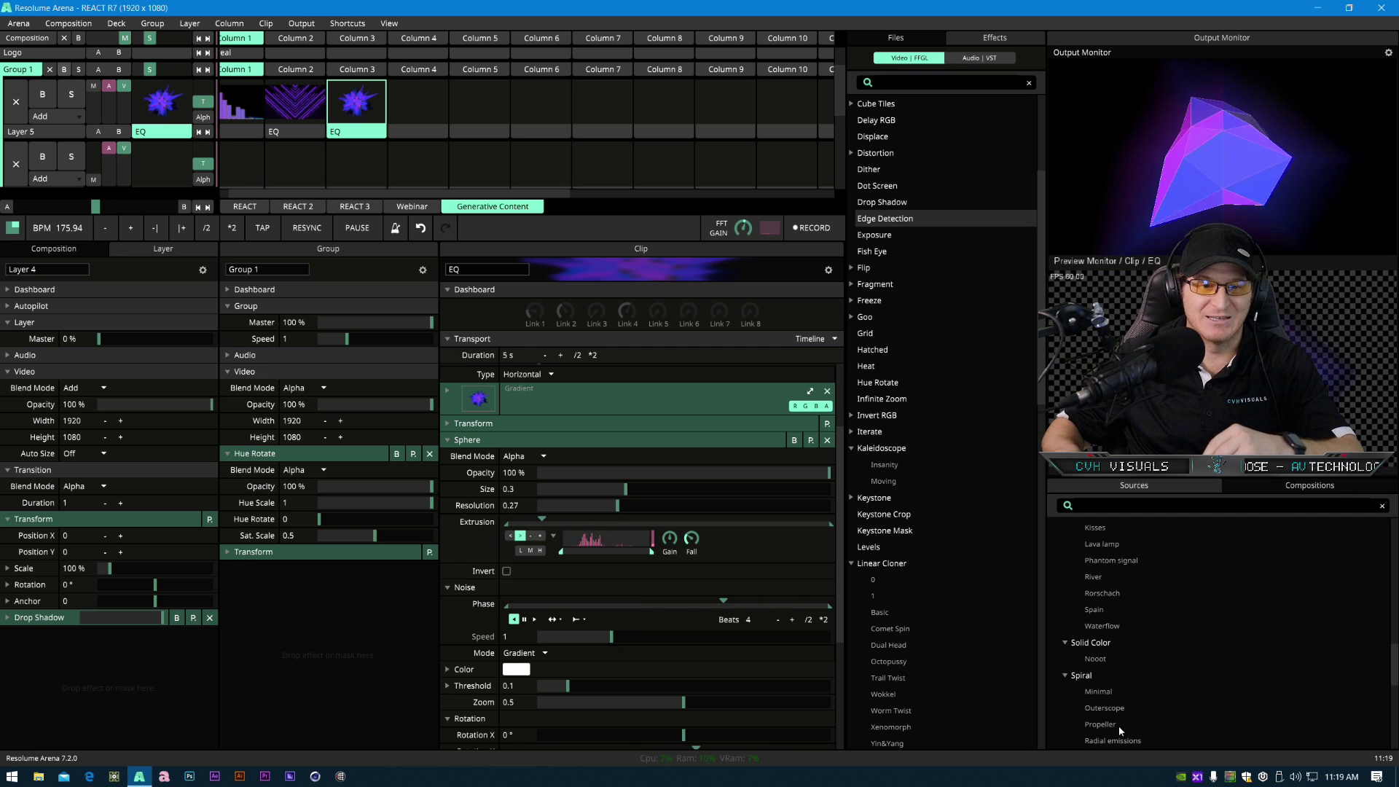
click(479, 437)
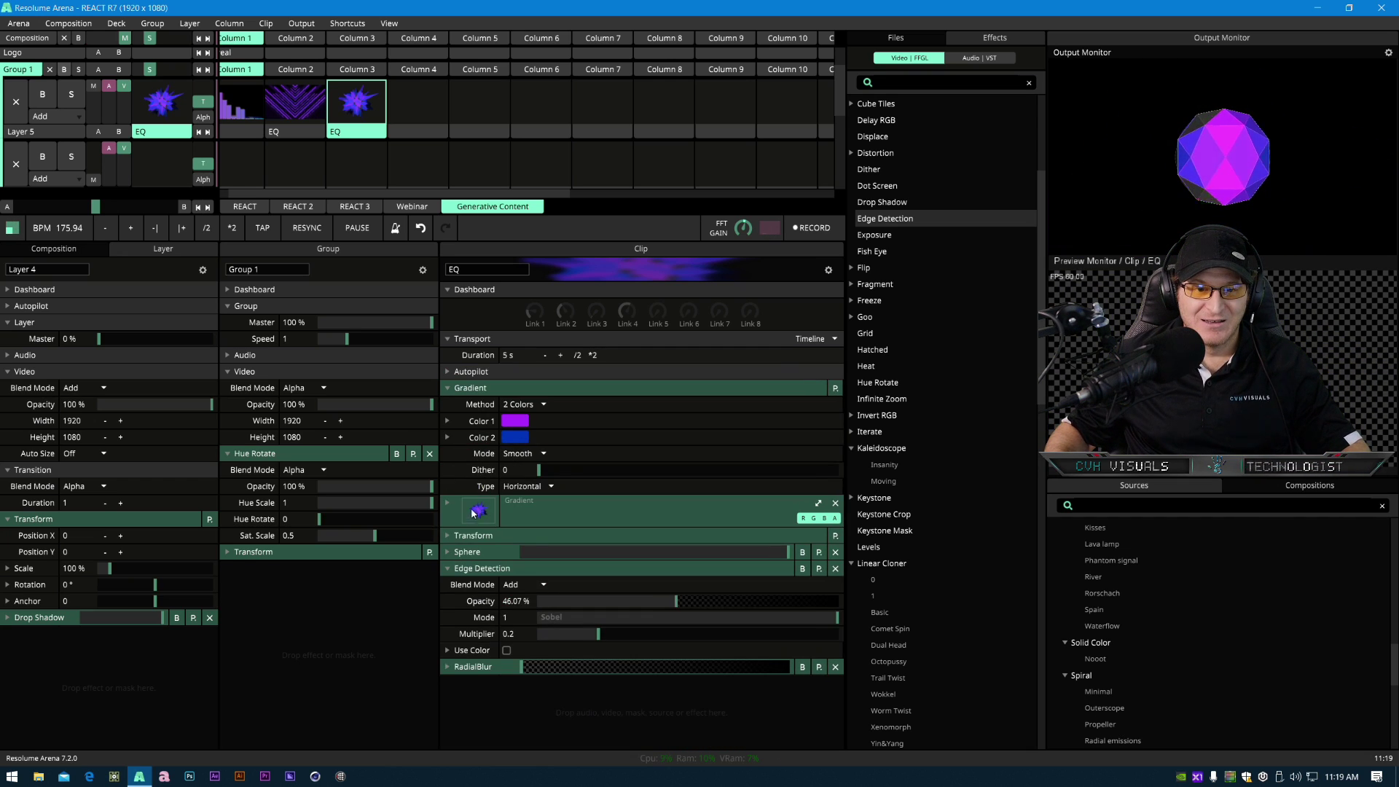
click(481, 568)
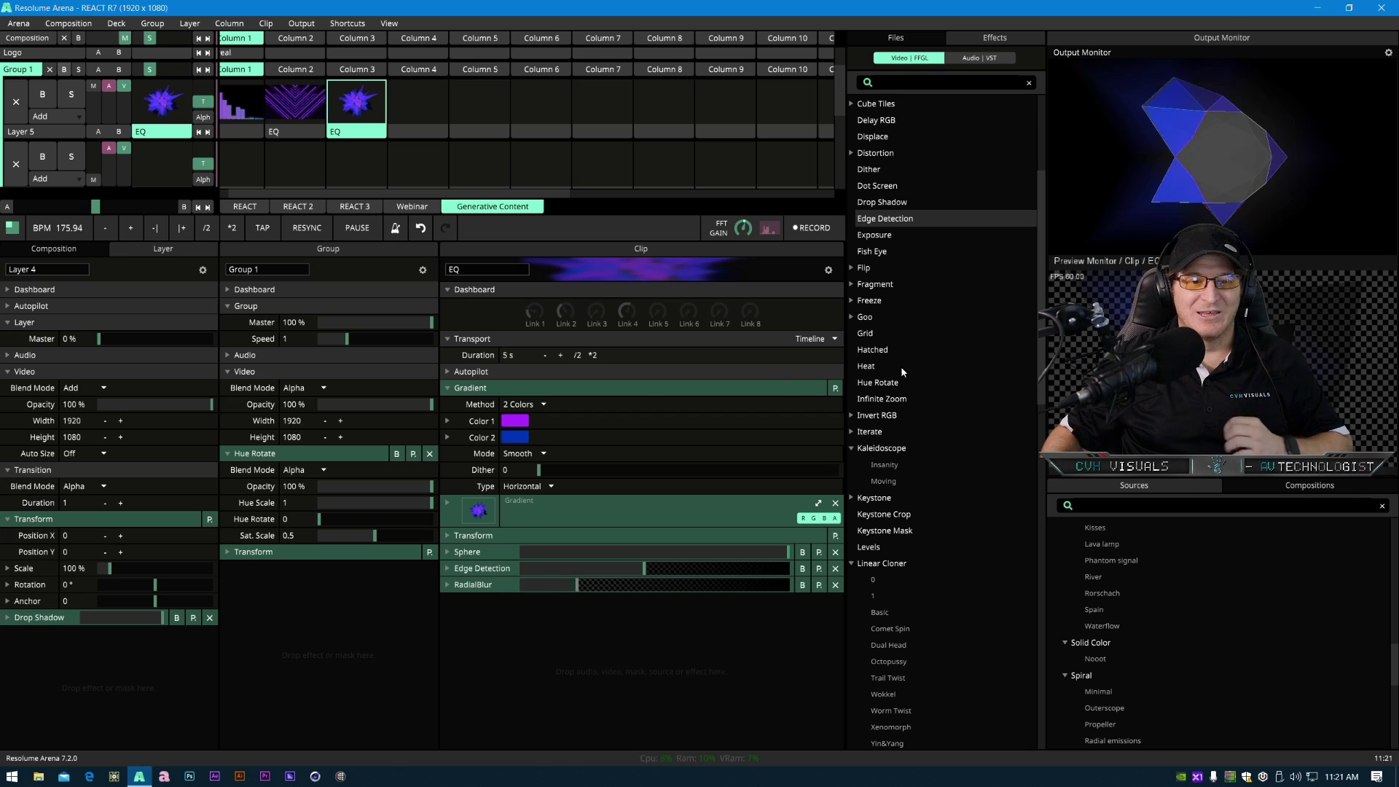
click(463, 588)
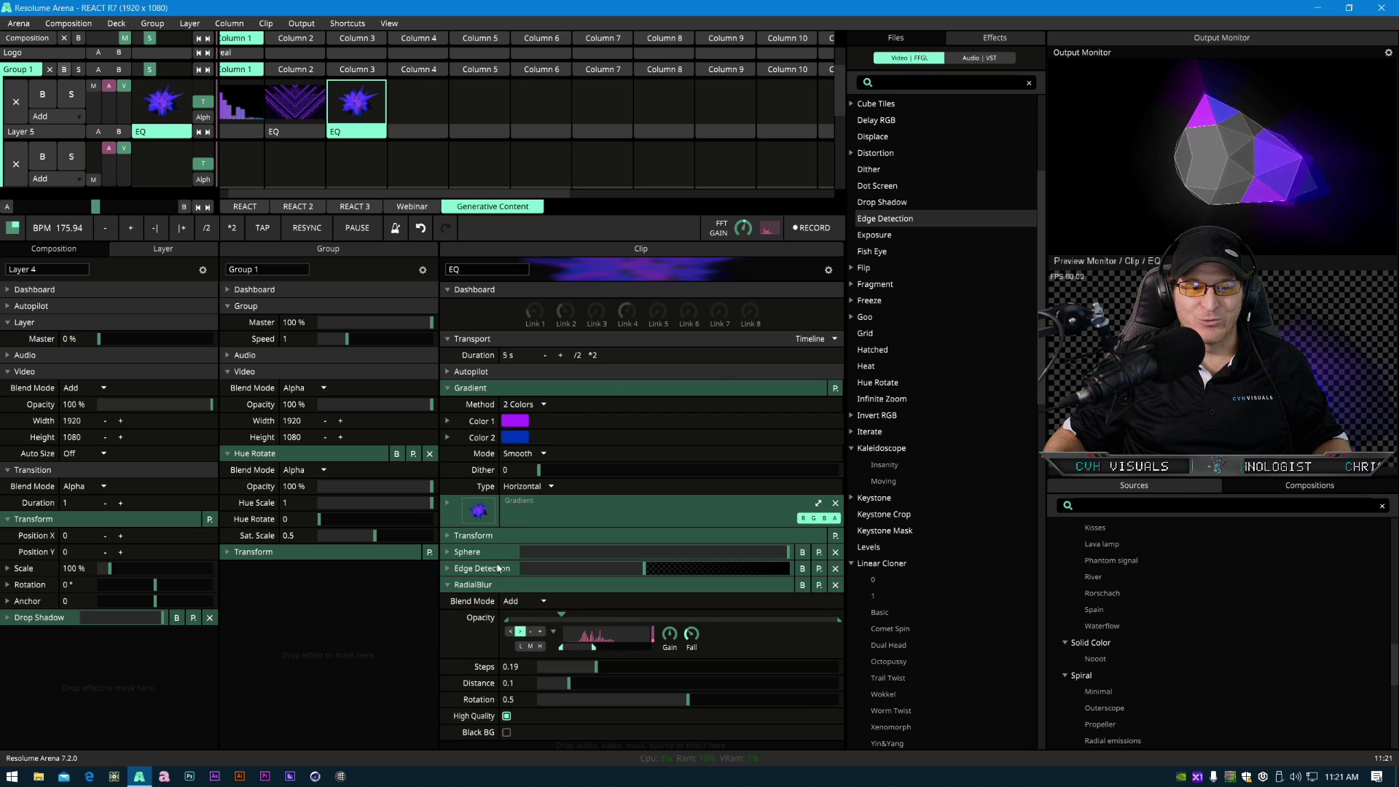
click(469, 587)
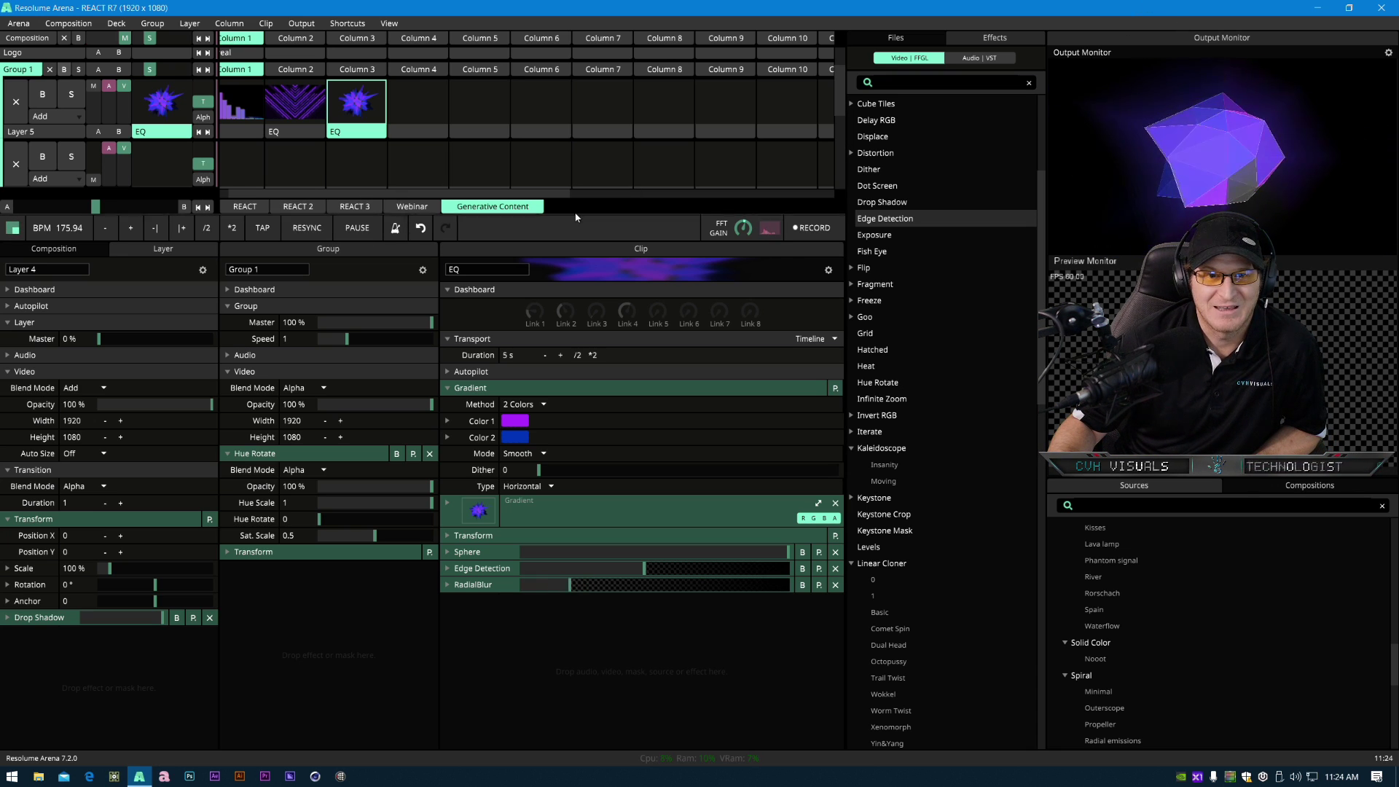
- Enlarge the clip grid and review the REACT 2 and REACT 3 decks before returning to Generative Content
drag(575, 213, 595, 475)
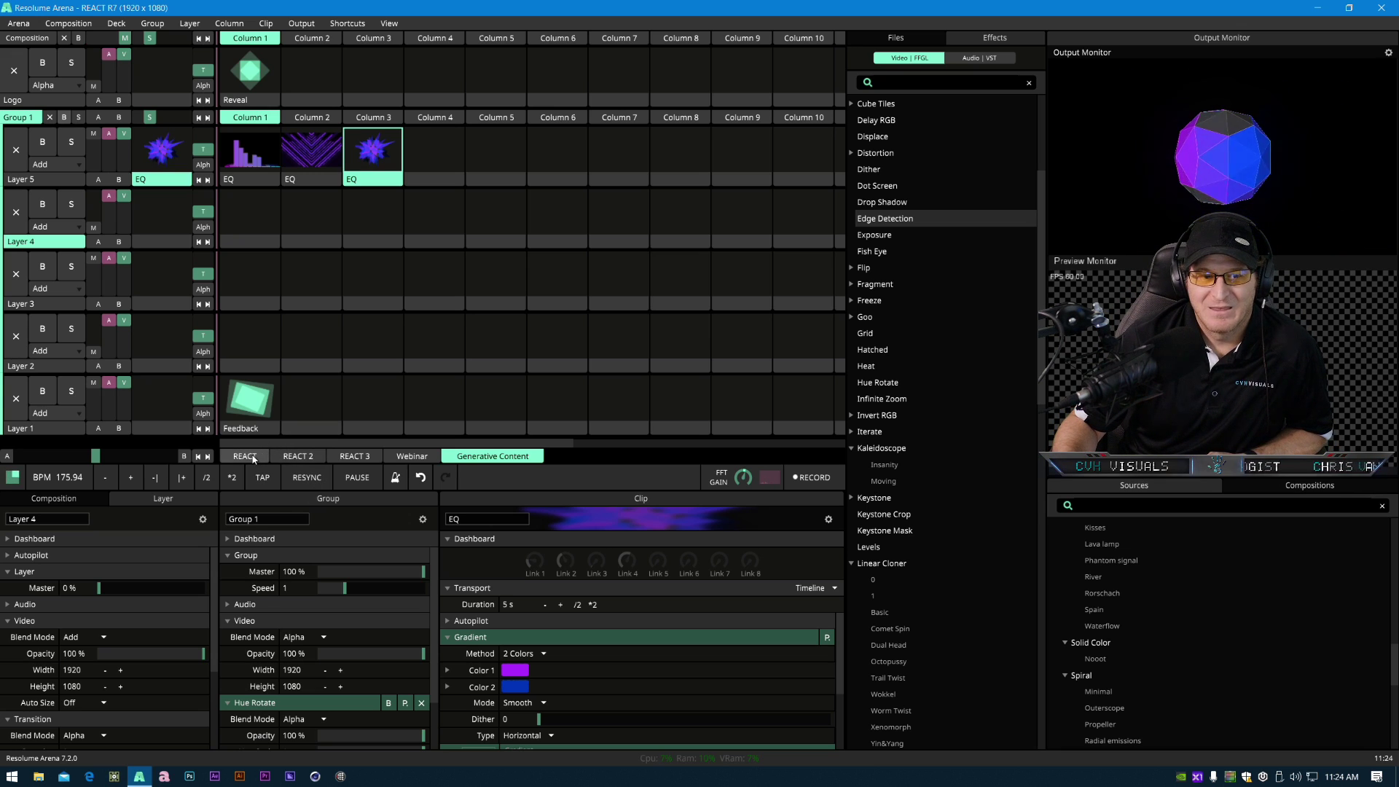
click(298, 457)
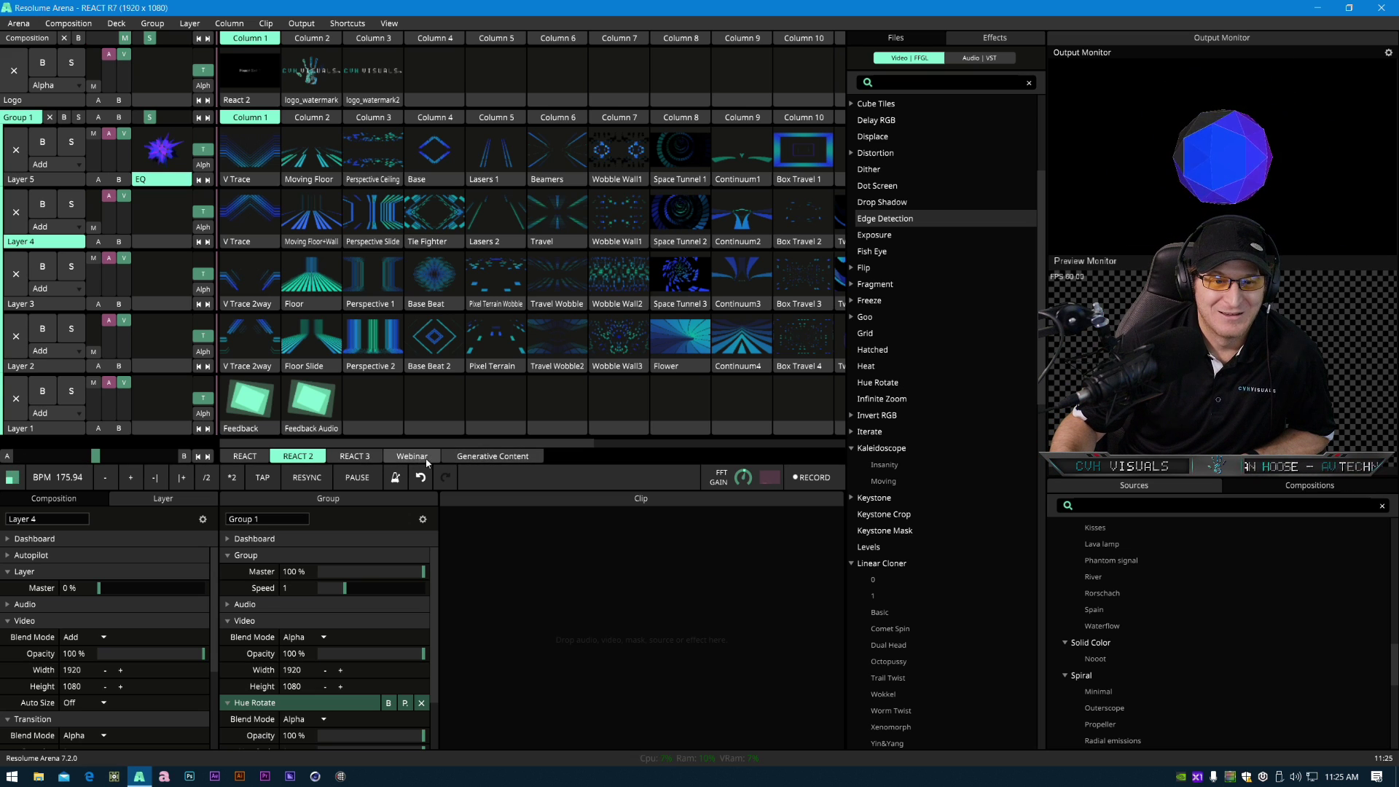
click(363, 457)
click(506, 459)
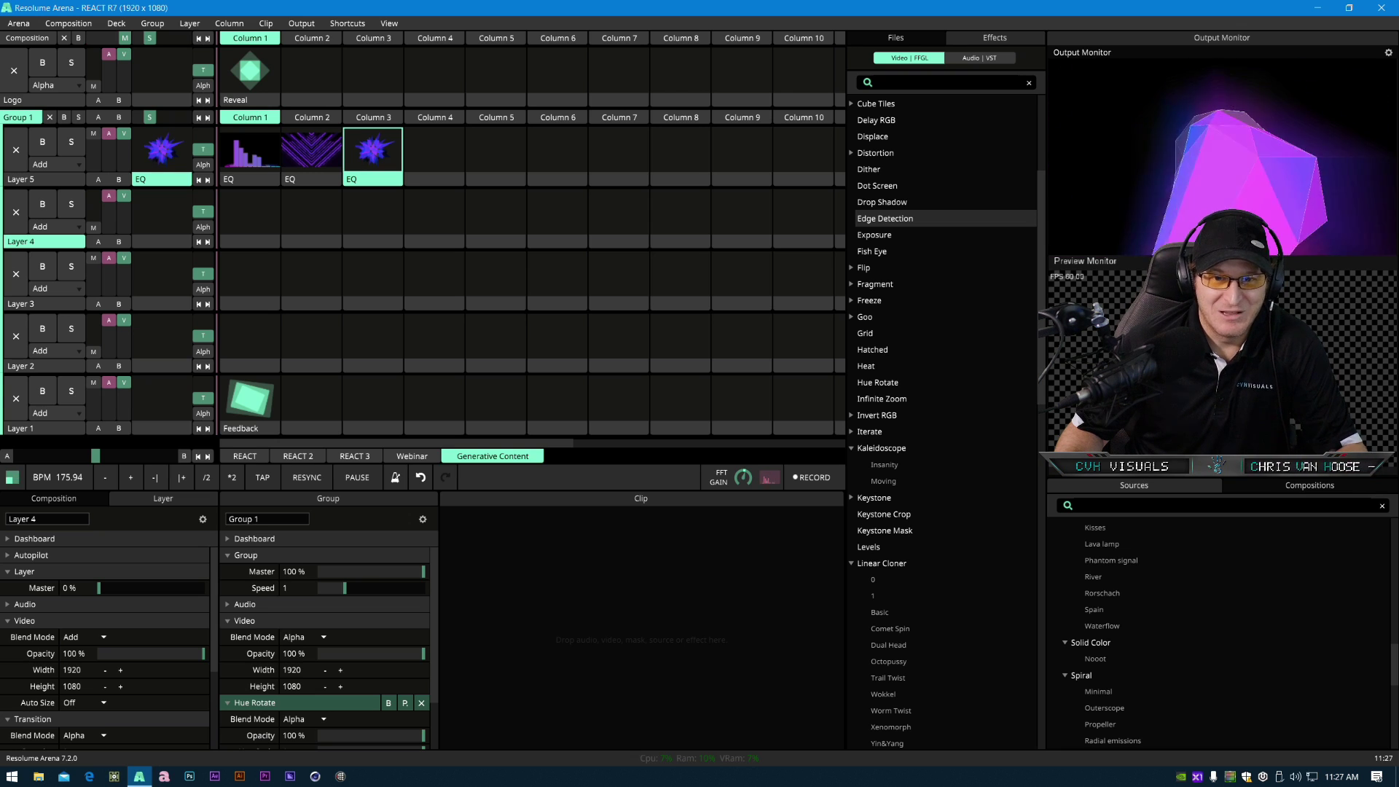
- Find the plexus generator among the sources, place it in column 4 of the top layer and trigger it
scroll(956, 607, down, 15)
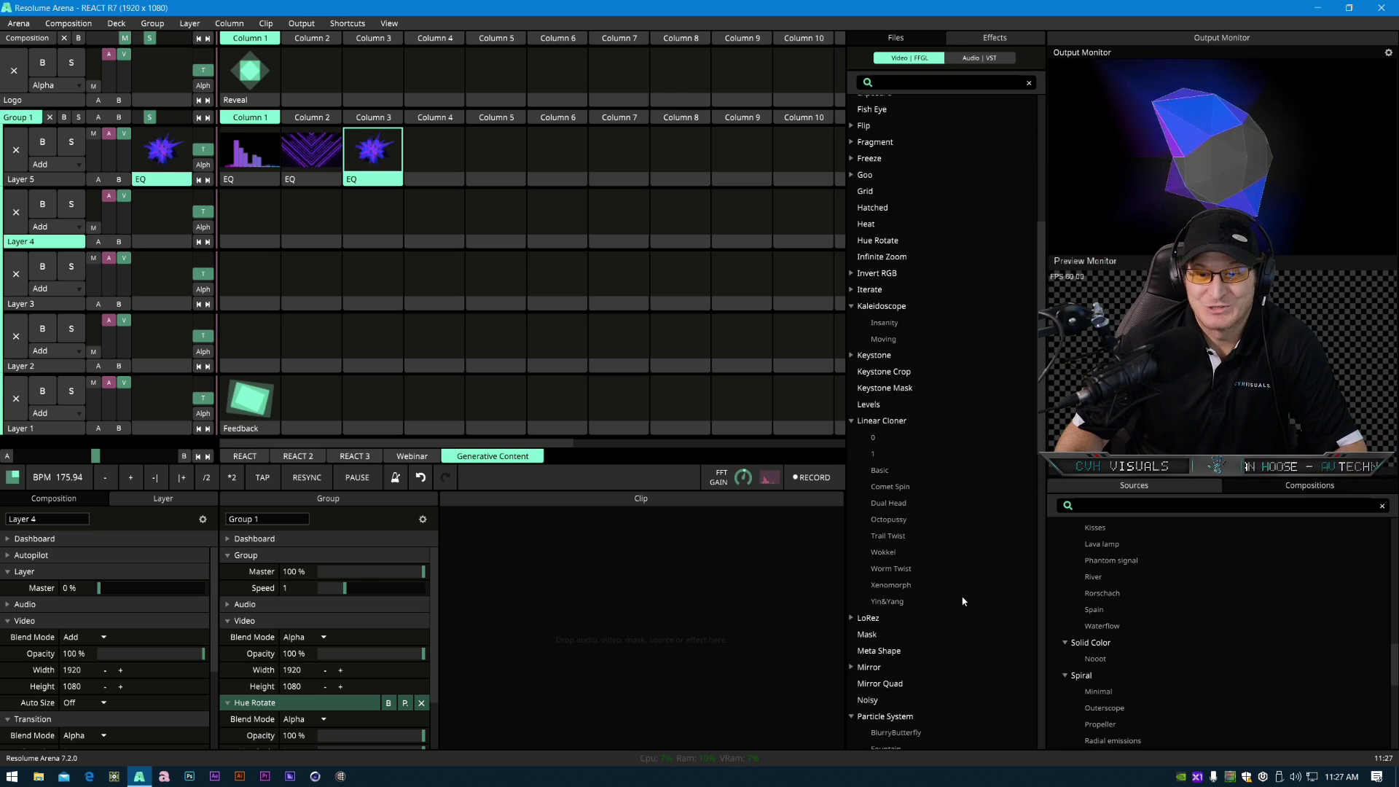
scroll(956, 606, up, 20)
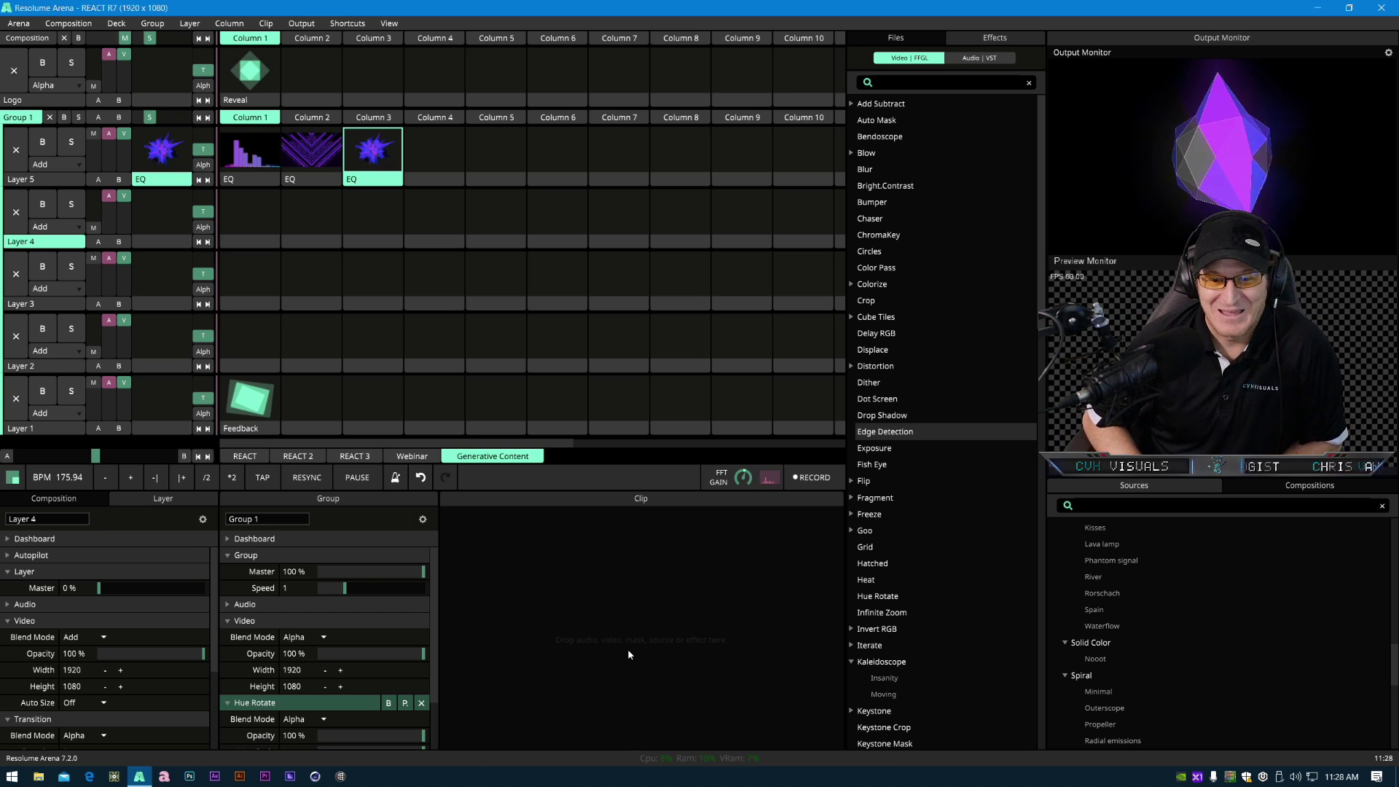
scroll(1011, 583, down, 5)
scroll(1011, 583, down, 8)
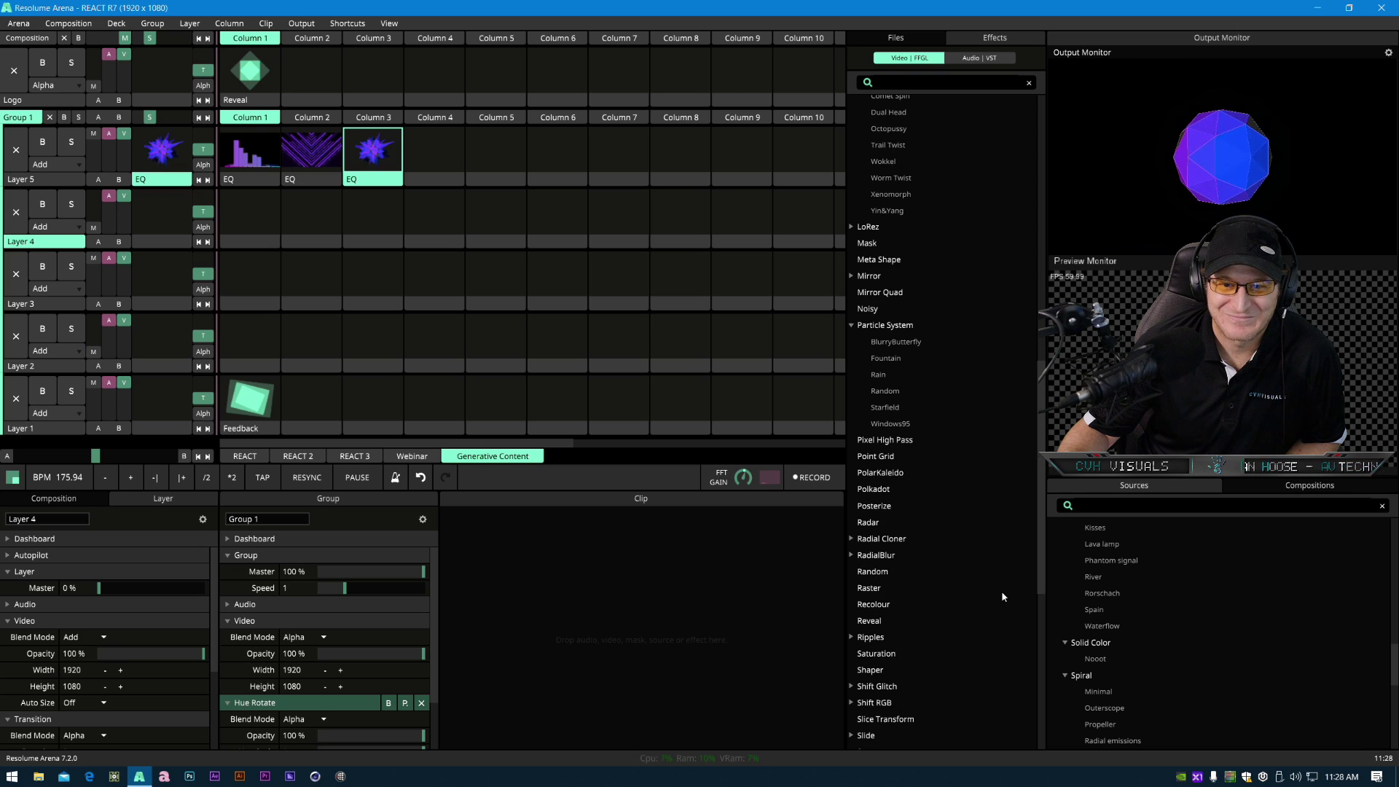
scroll(940, 589, down, 5)
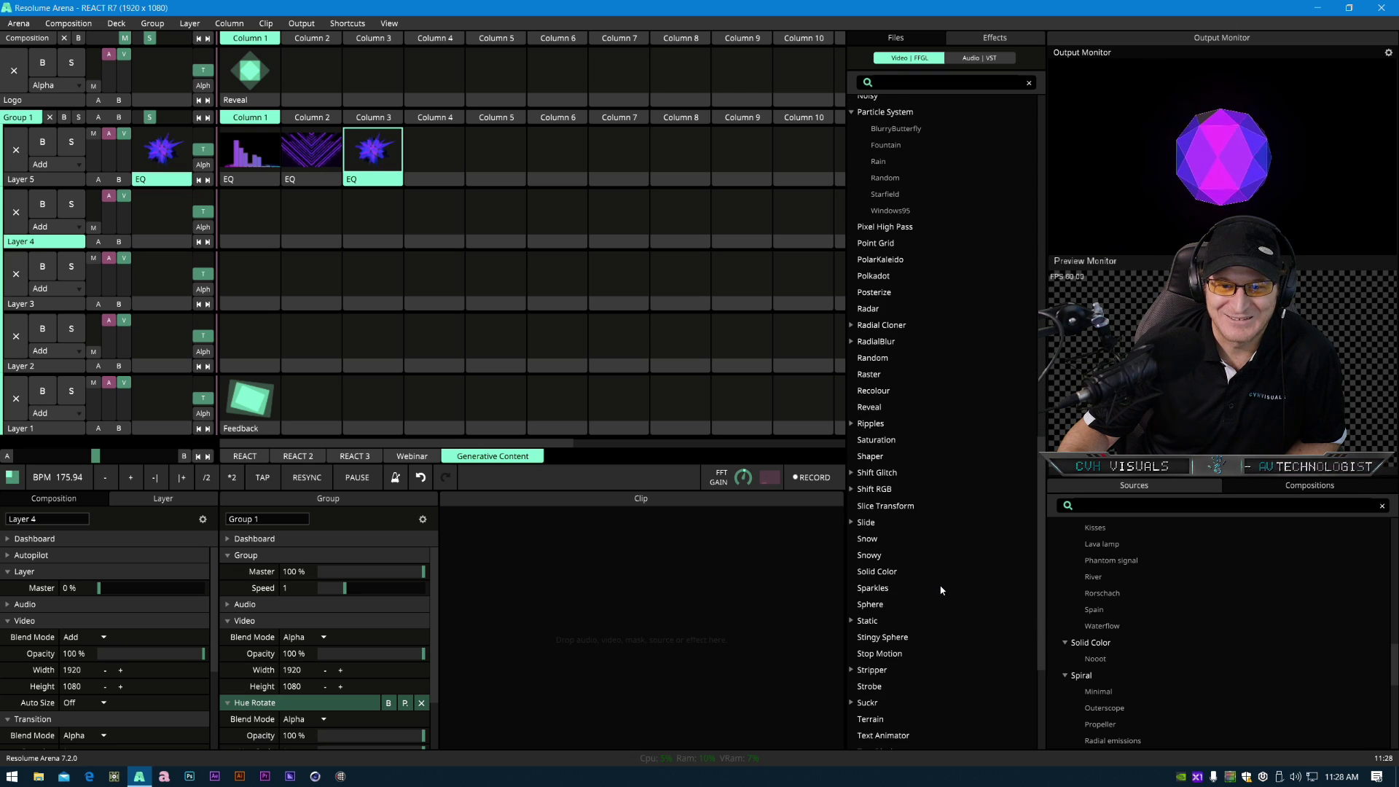
scroll(941, 590, up, 3)
scroll(1179, 597, down, 10)
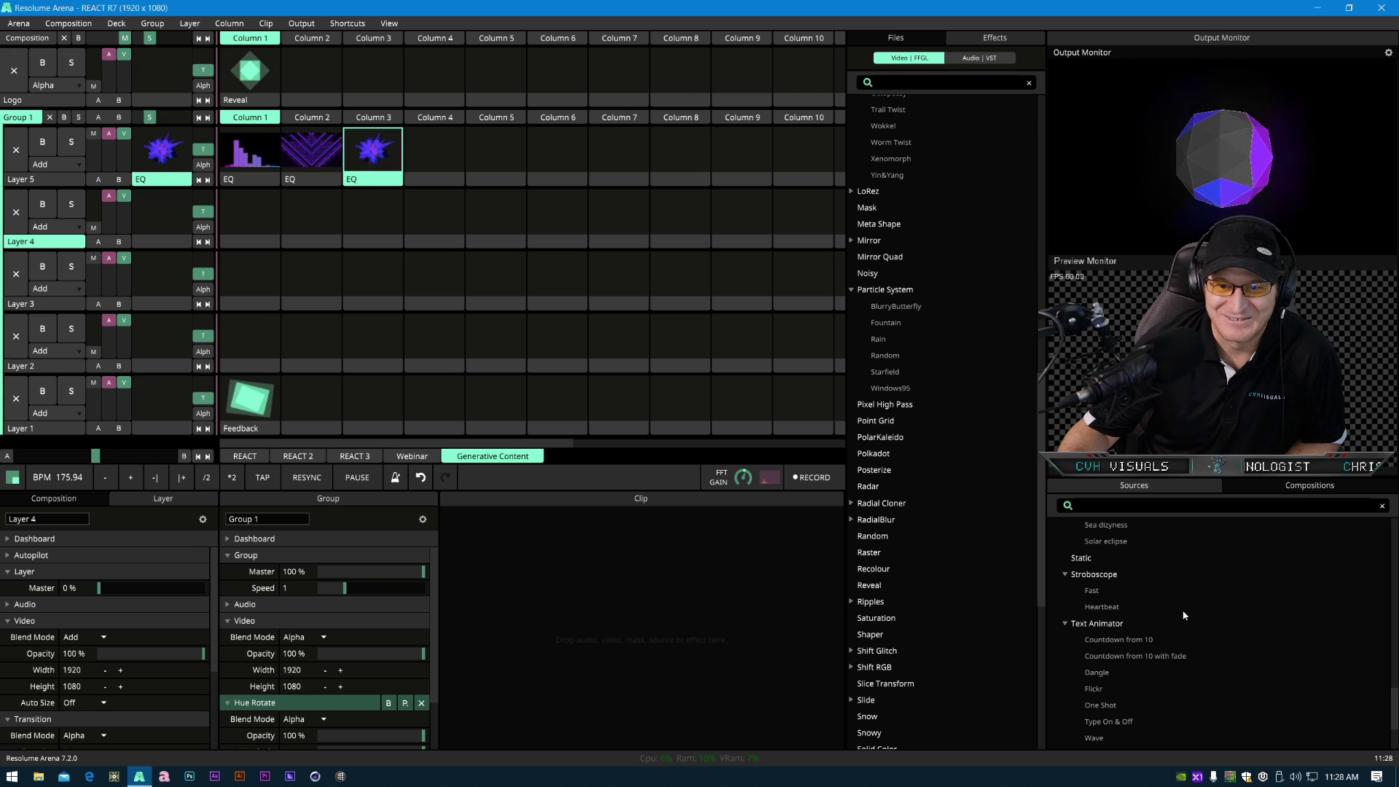
scroll(1183, 615, up, 6)
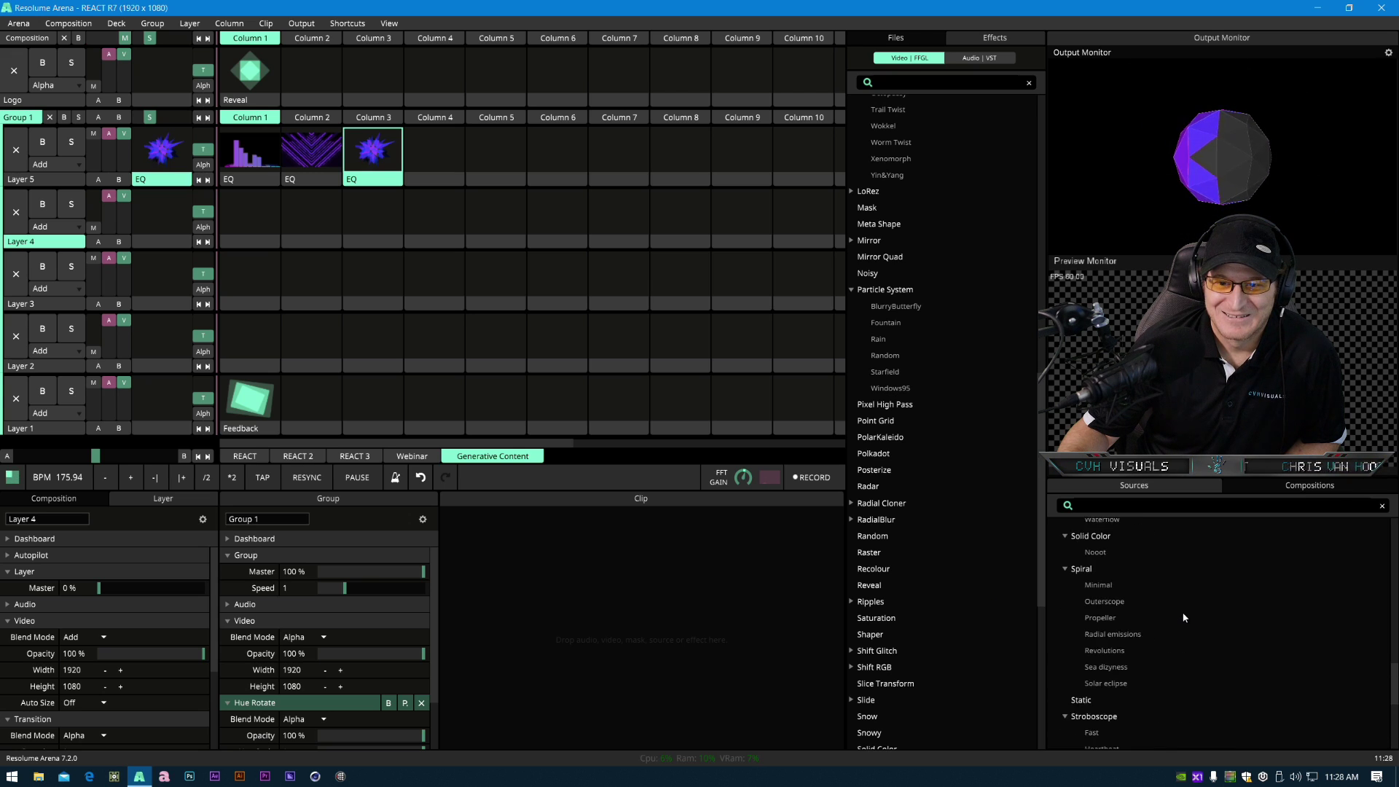
scroll(1181, 617, up, 5)
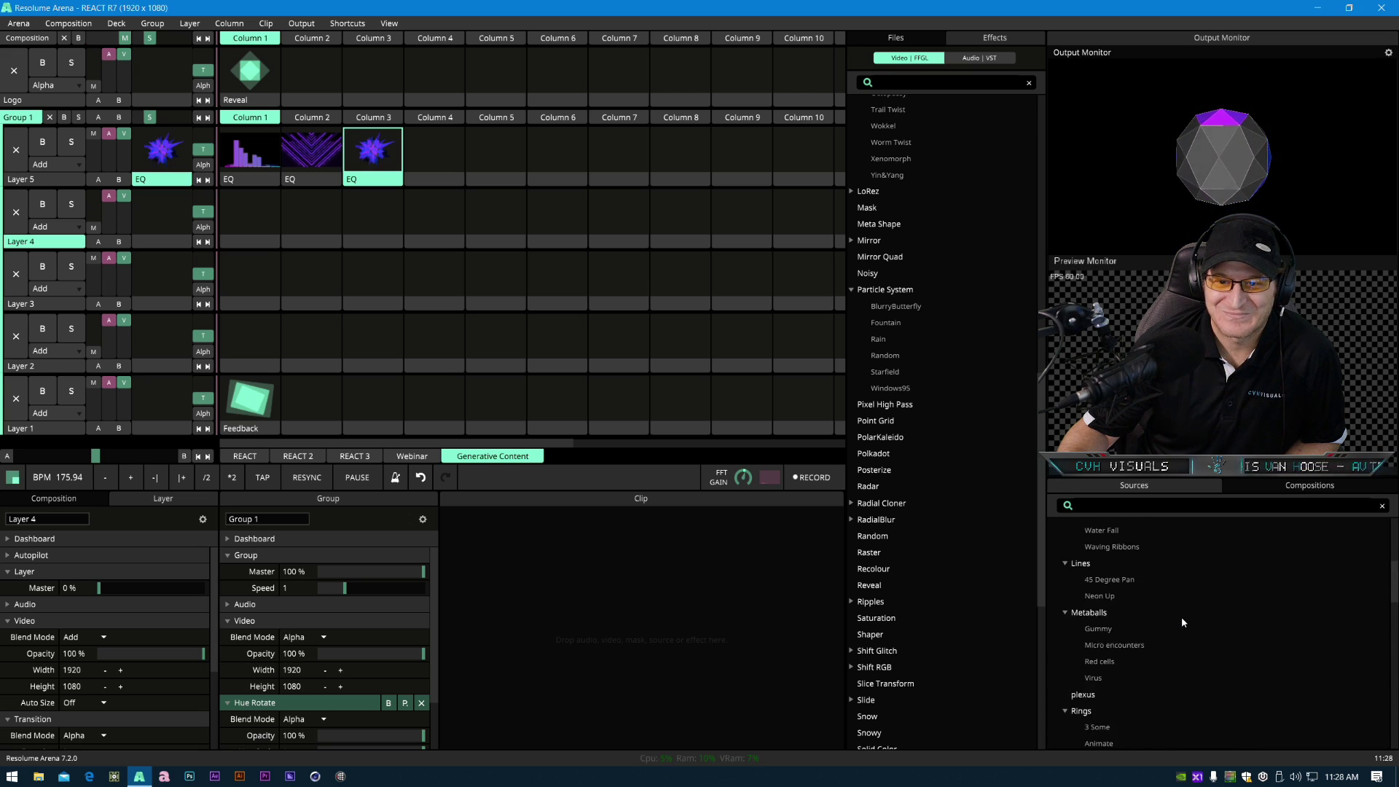
drag(1083, 658, 440, 182)
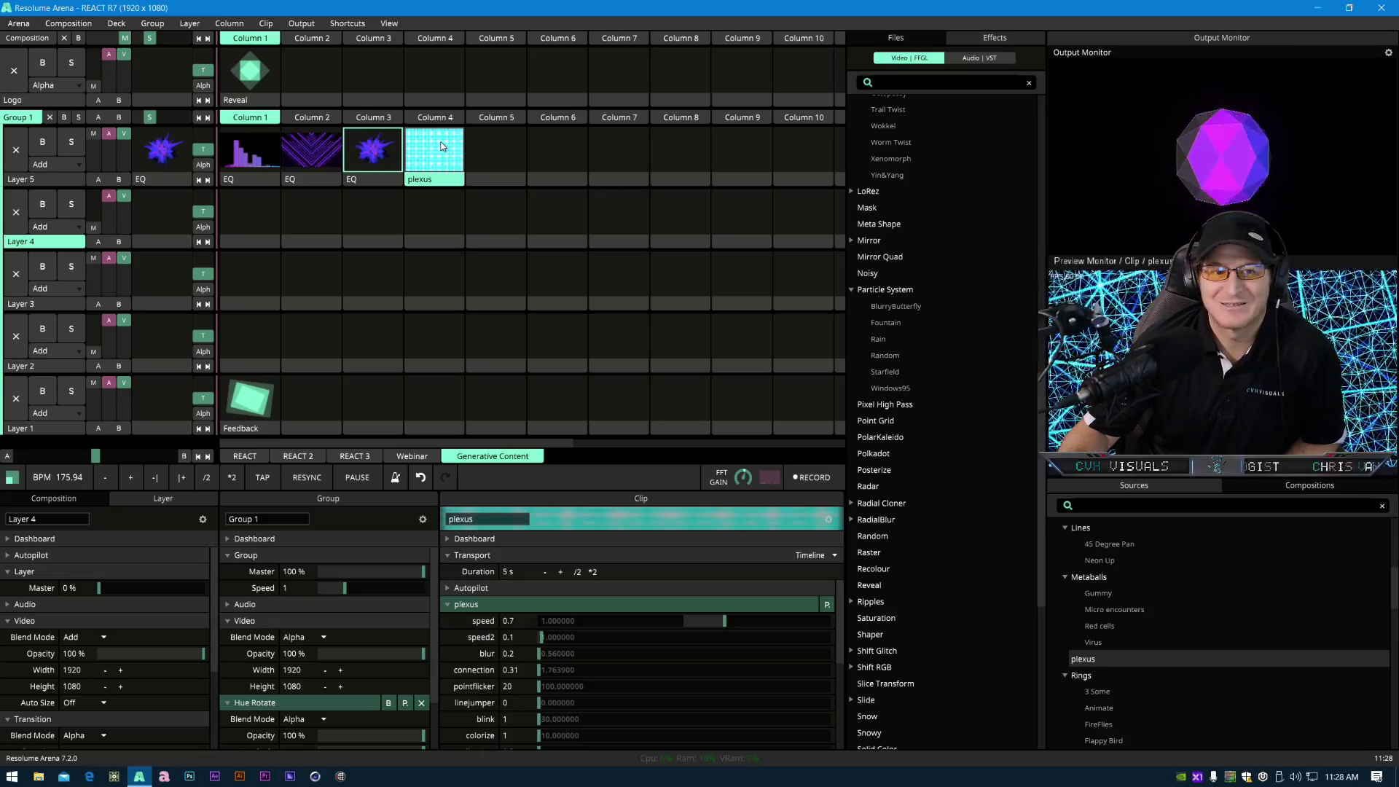
click(441, 145)
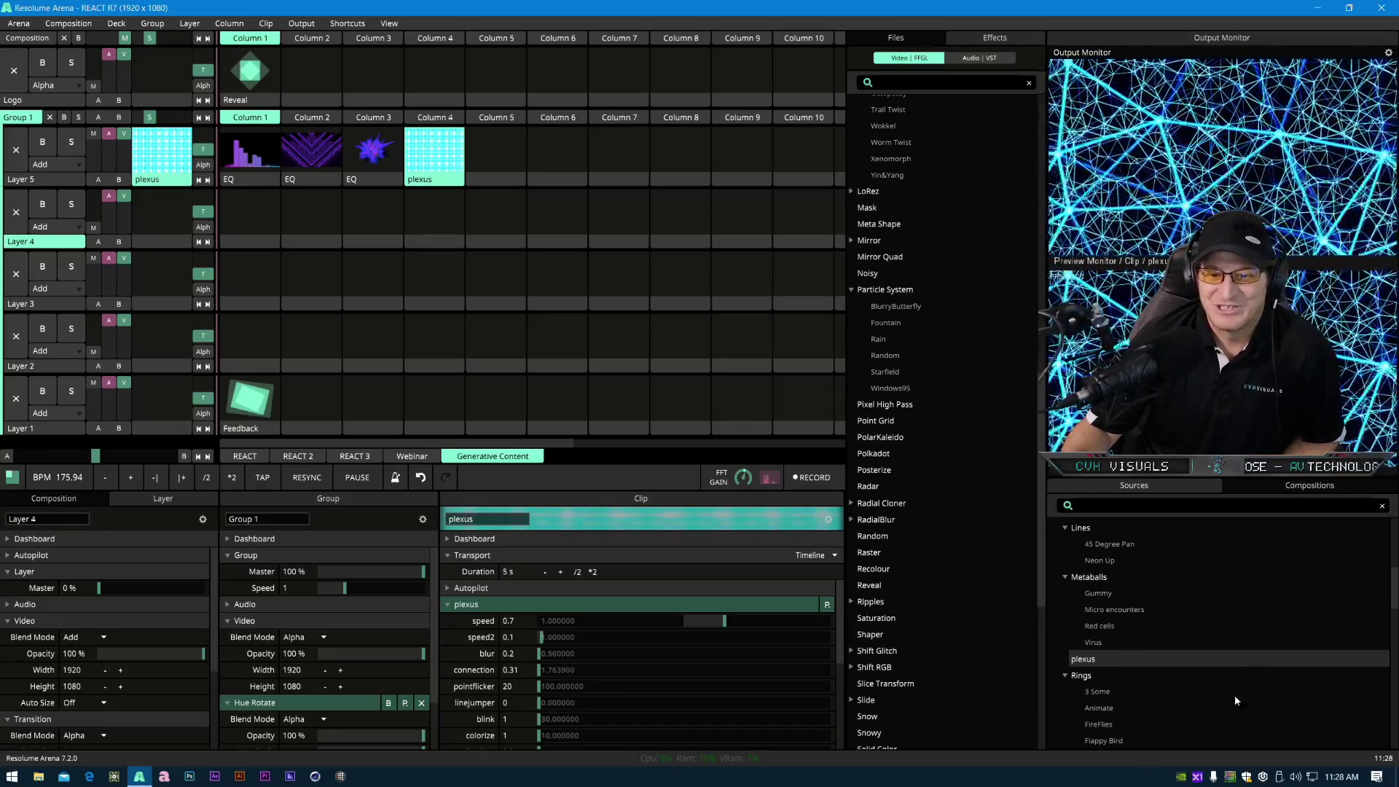
- Set the plexus colorize to about 2.46, livetime 0.46, linejumper 18.8 and pointflicker 58.63
scroll(1117, 660, up, 2)
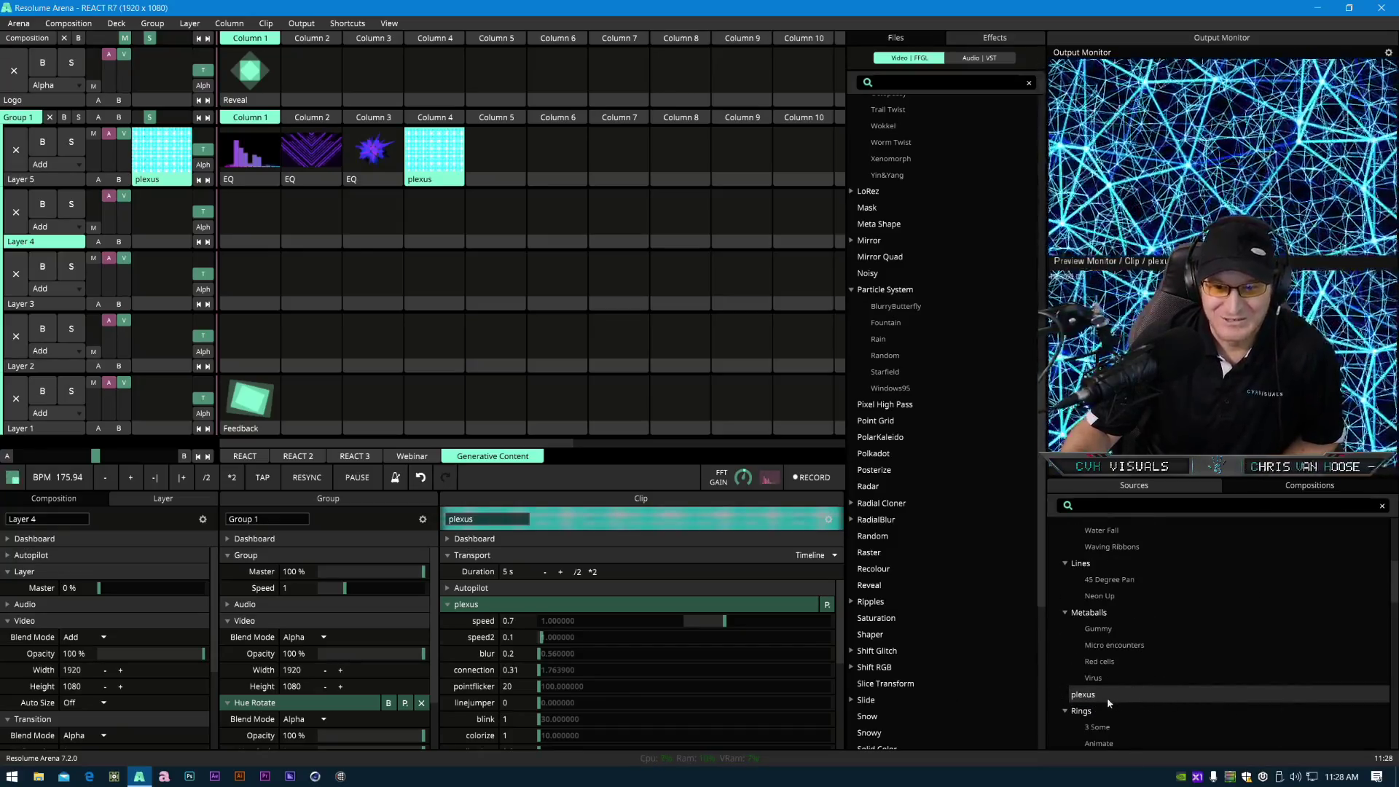
scroll(1173, 705, down, 6)
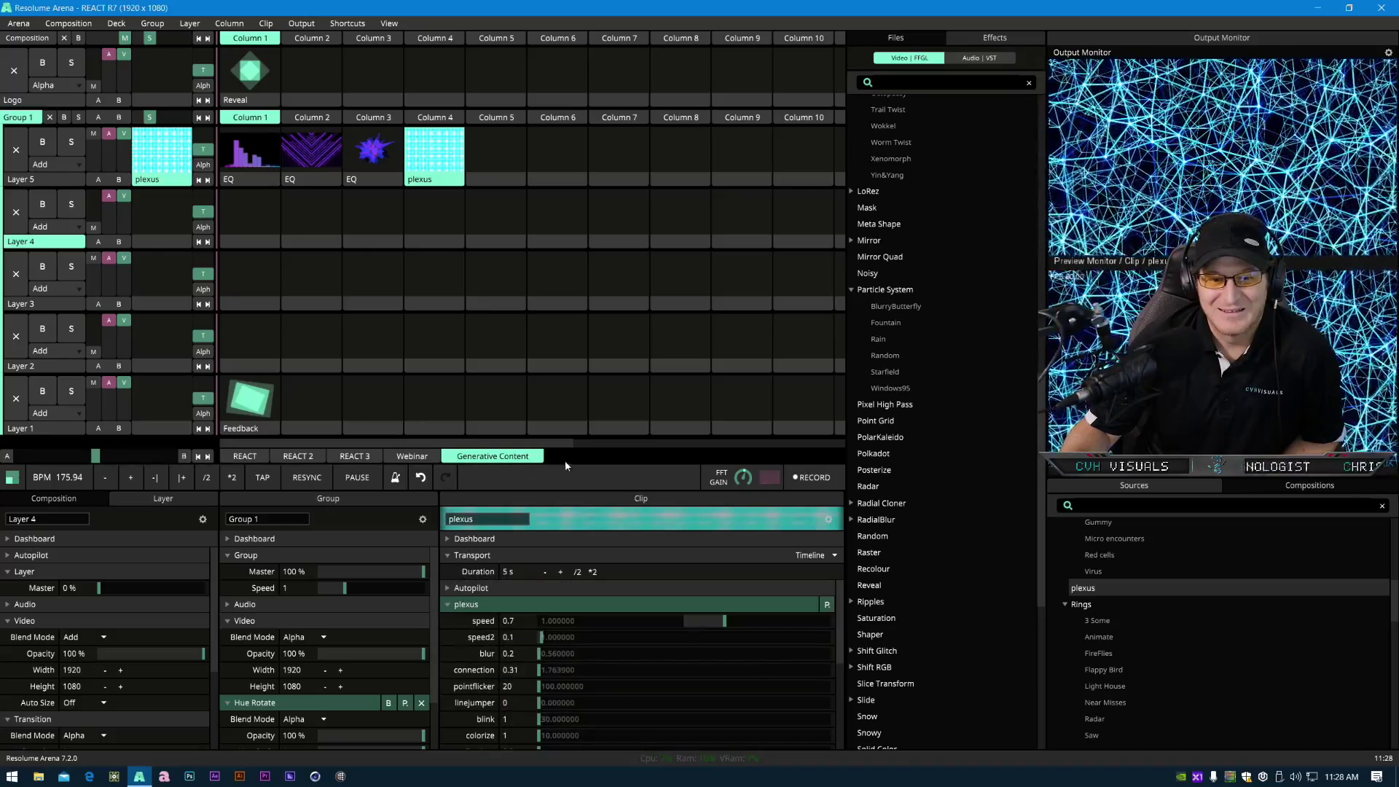
drag(568, 465, 558, 274)
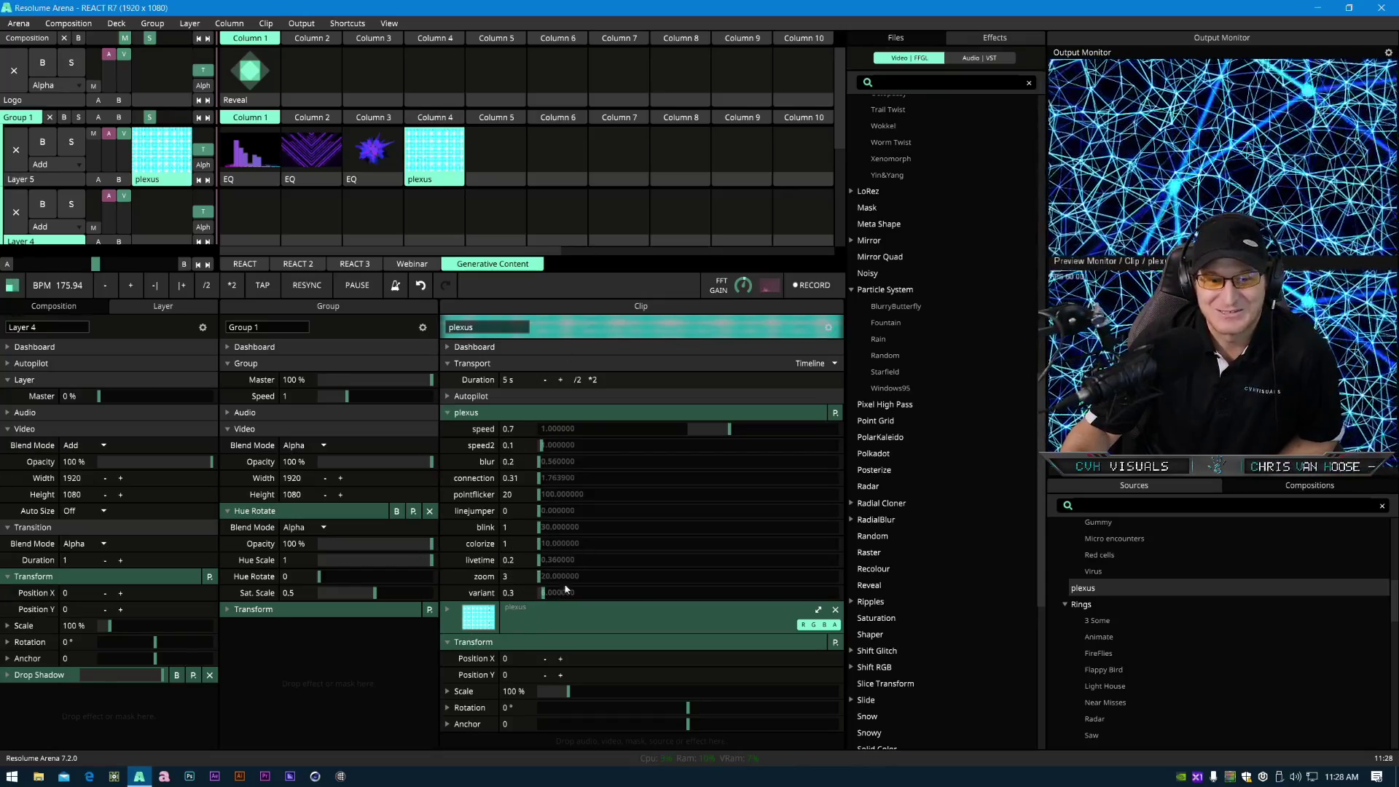
drag(559, 547, 635, 568)
drag(540, 511, 678, 513)
drag(541, 497, 504, 504)
- Set the plexus blur to about 0.77, speed to 0.27 and speed2 to 0.62
drag(608, 464, 641, 461)
mouse_move(729, 430)
mouse_down()
mouse_move(641, 434)
mouse_move(704, 430)
mouse_up()
mouse_move(541, 445)
mouse_down()
mouse_move(614, 452)
mouse_move(559, 452)
mouse_up()
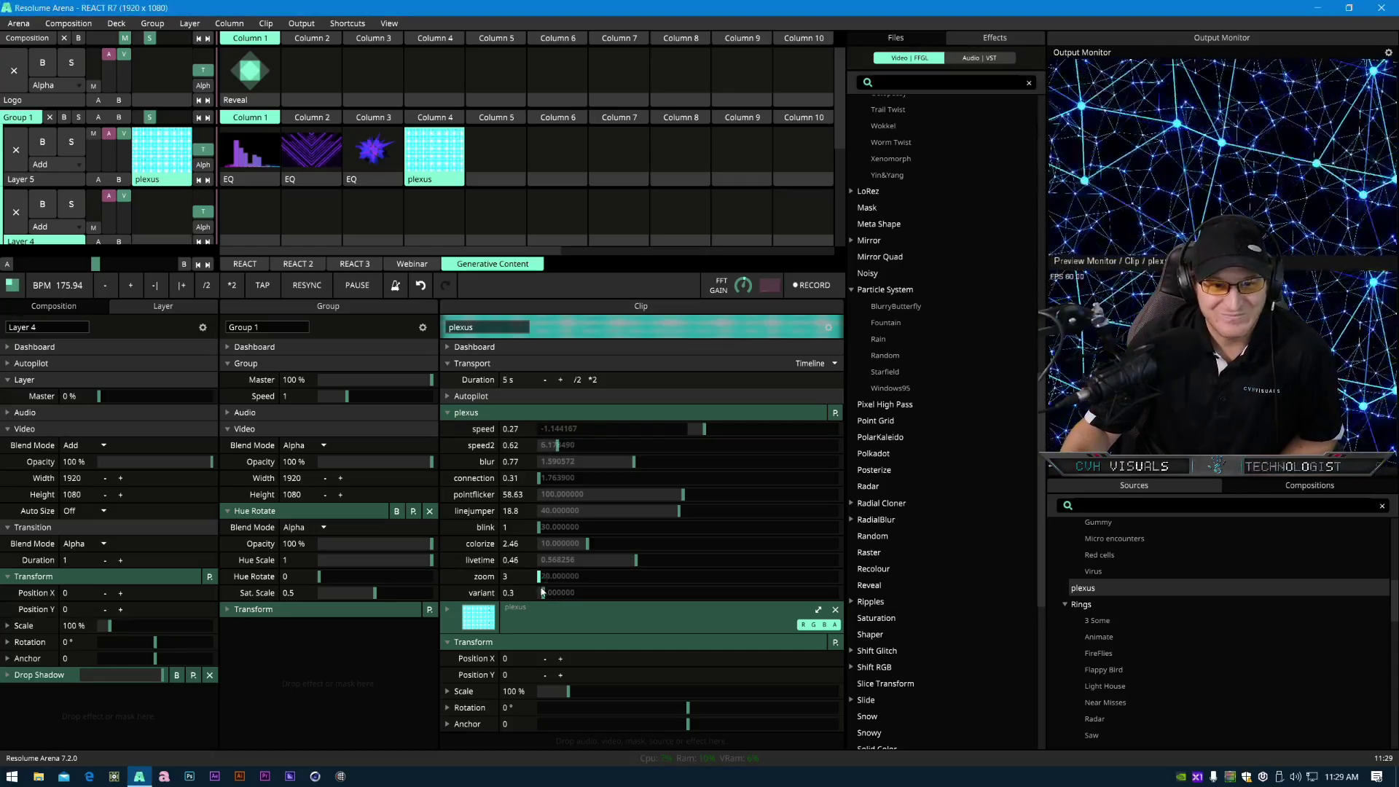
- Set the plexus variant to about 4.79, blink to 16.59 and speed2 to 2.81
drag(543, 592, 611, 610)
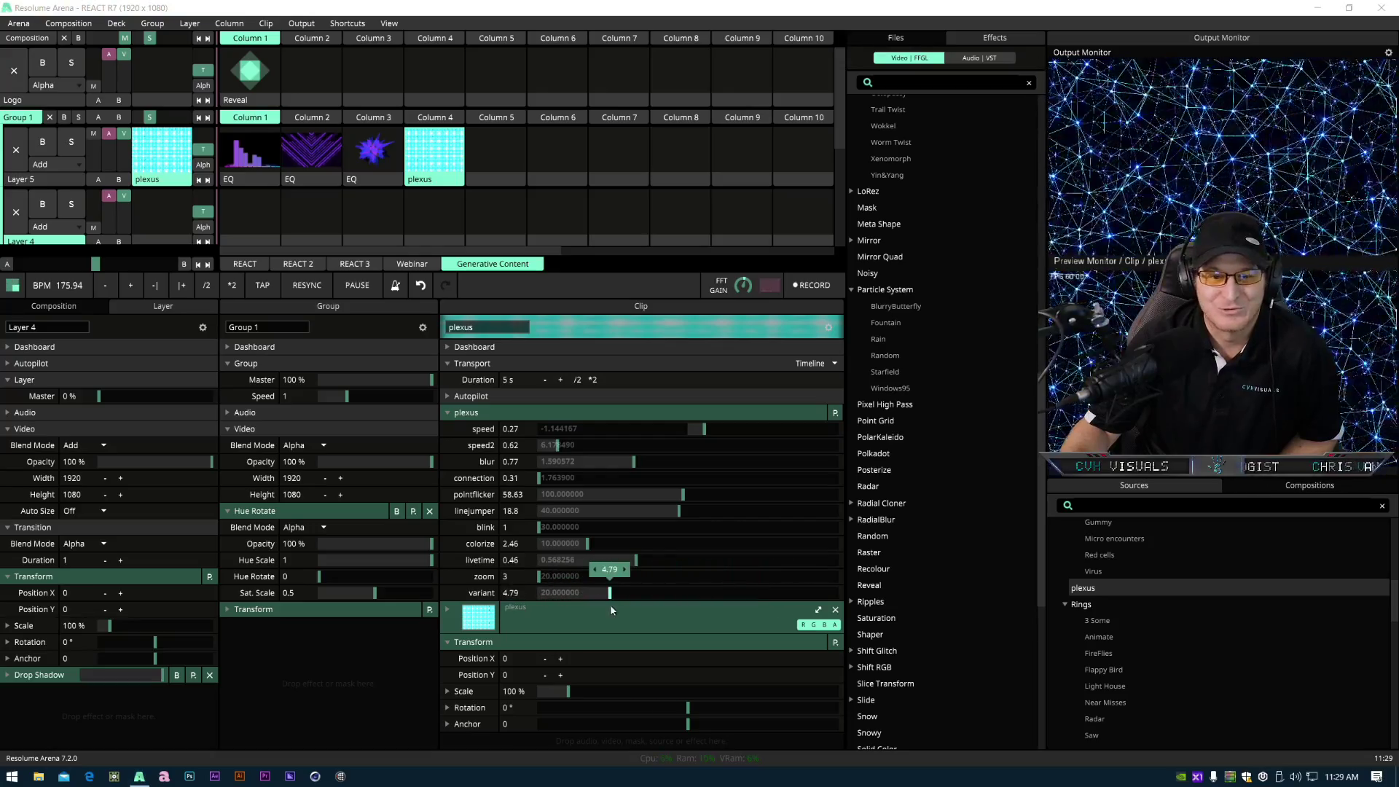
drag(539, 527, 699, 534)
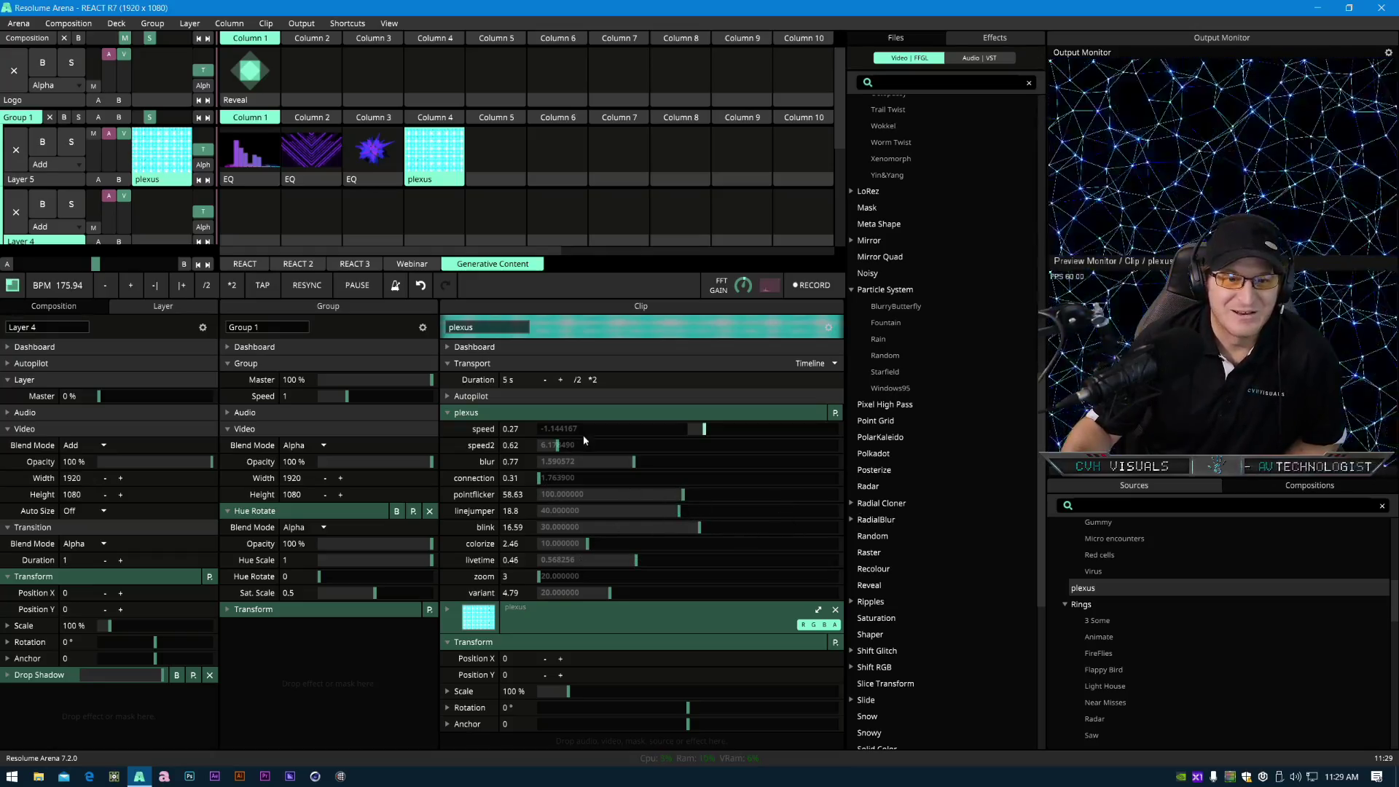
drag(558, 445, 626, 447)
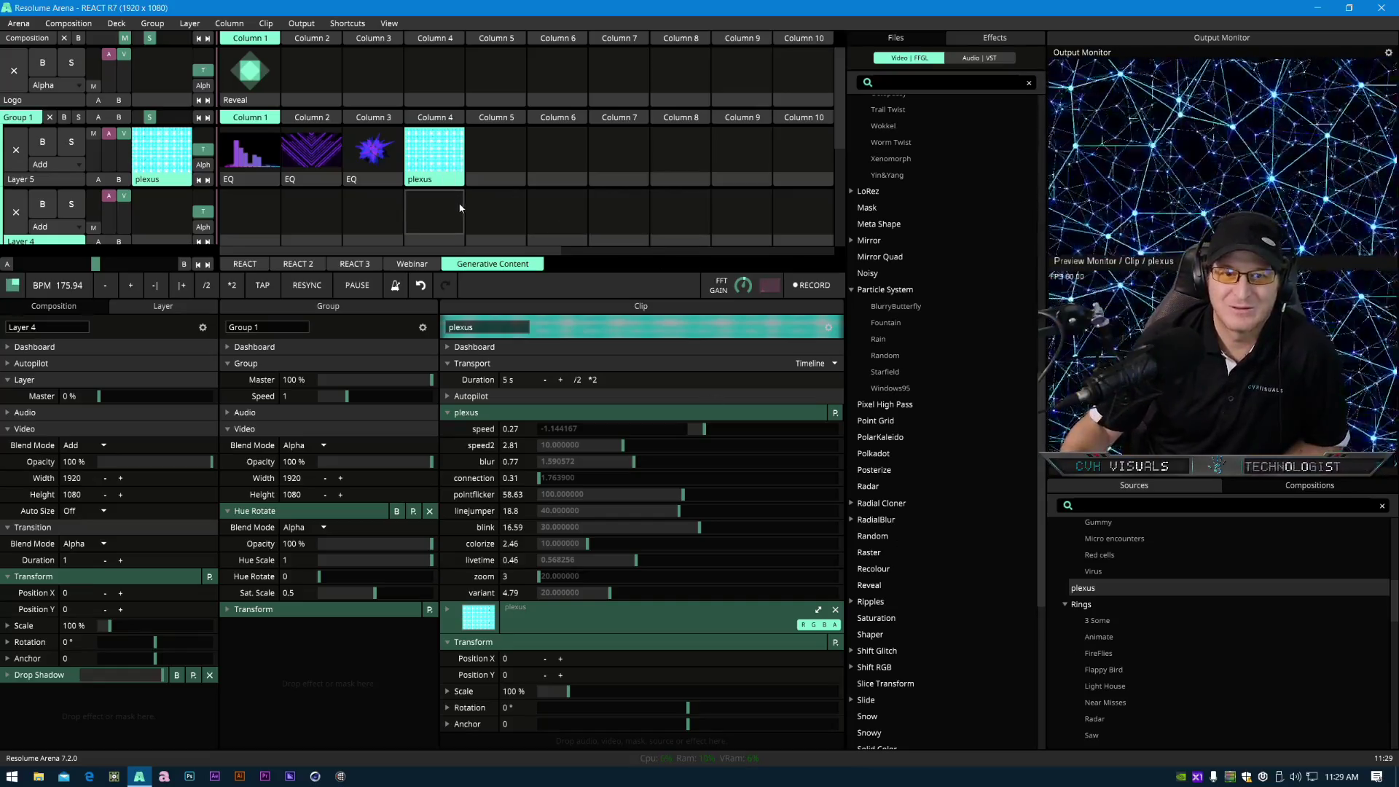
- Clear the plexus clip from column 4 of the top layer
right_click(450, 185)
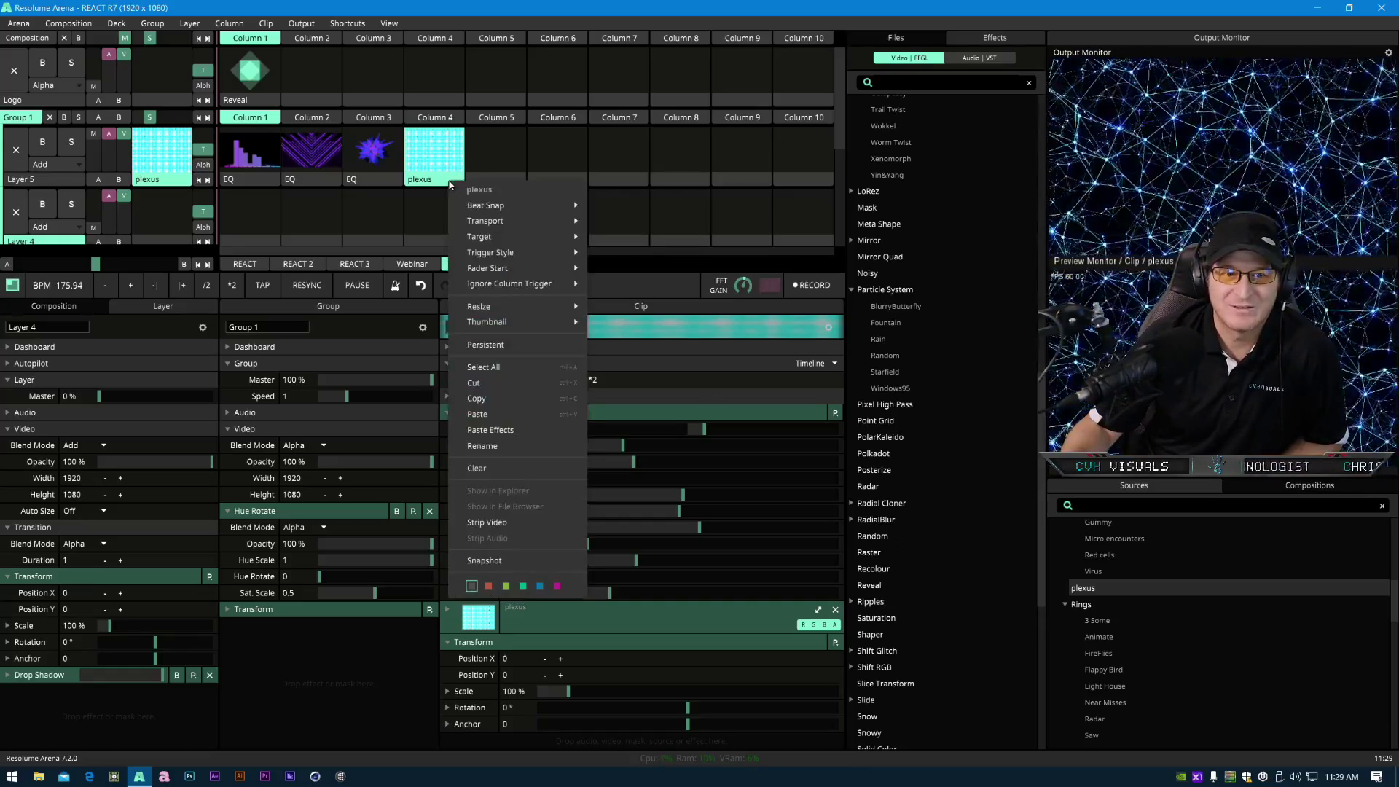
click(477, 468)
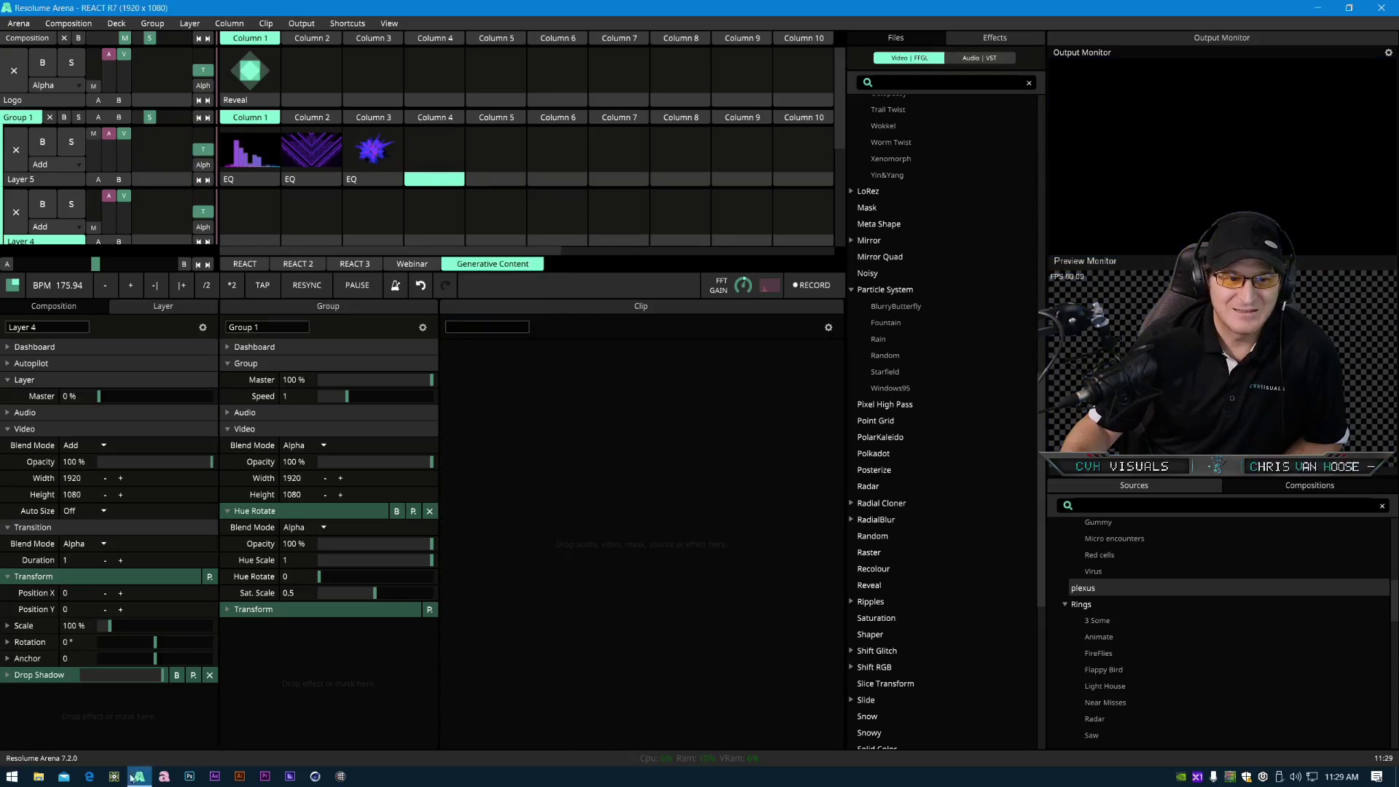
- Switch to the web browser and search the web for resolume juice
click(91, 775)
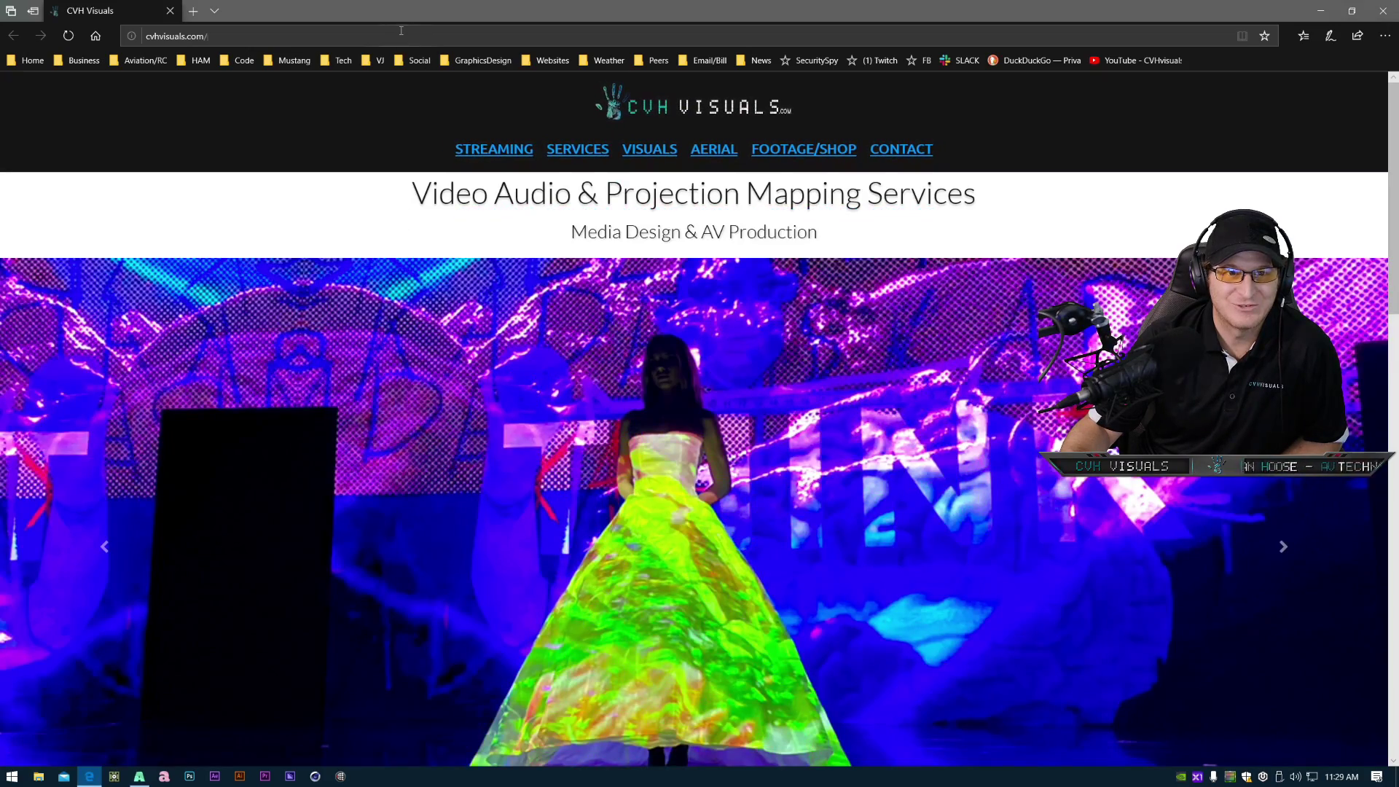
text(resolum)
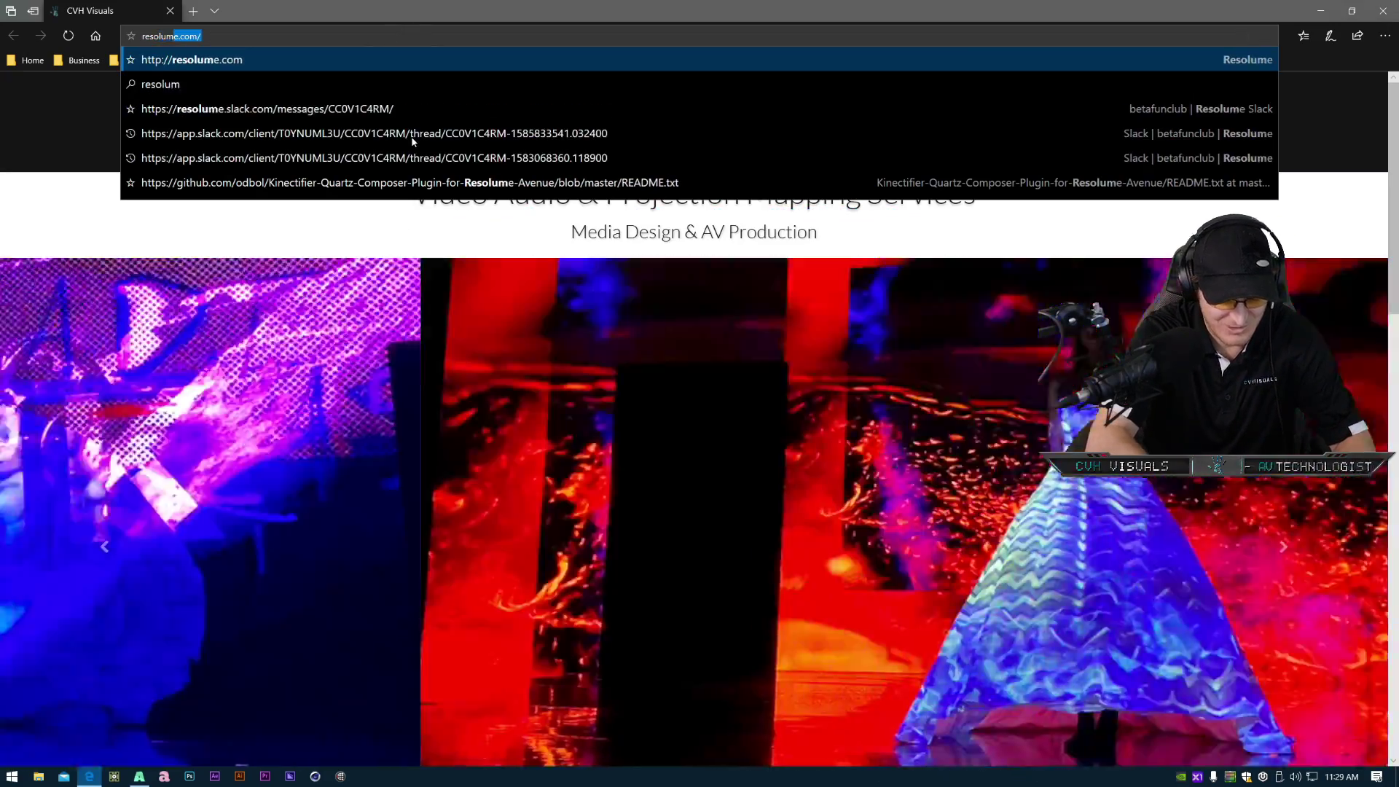
text(e juice)
key(Return)
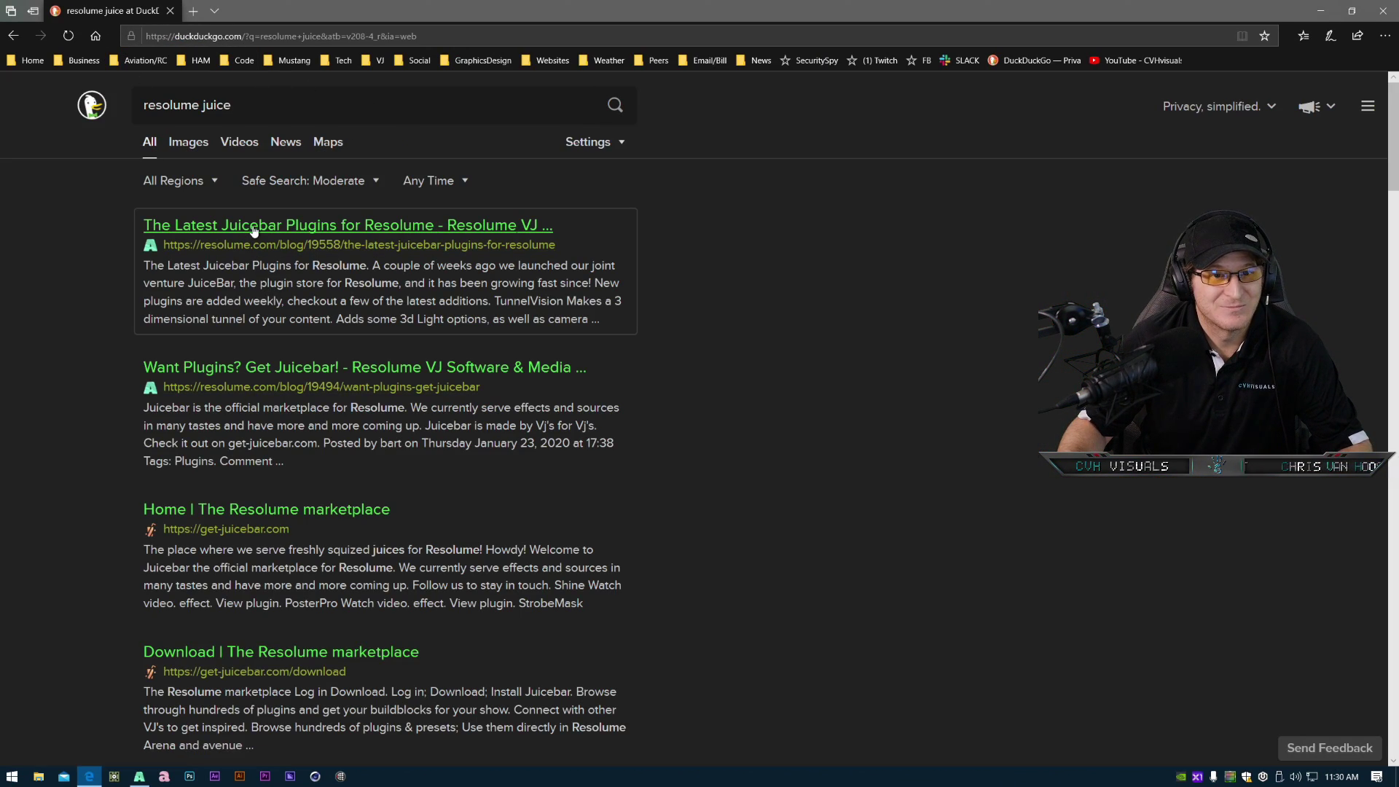
- Open the Latest Juicebar Plugins for Resolume blog post, read through it and follow its JuiceBar link
click(251, 226)
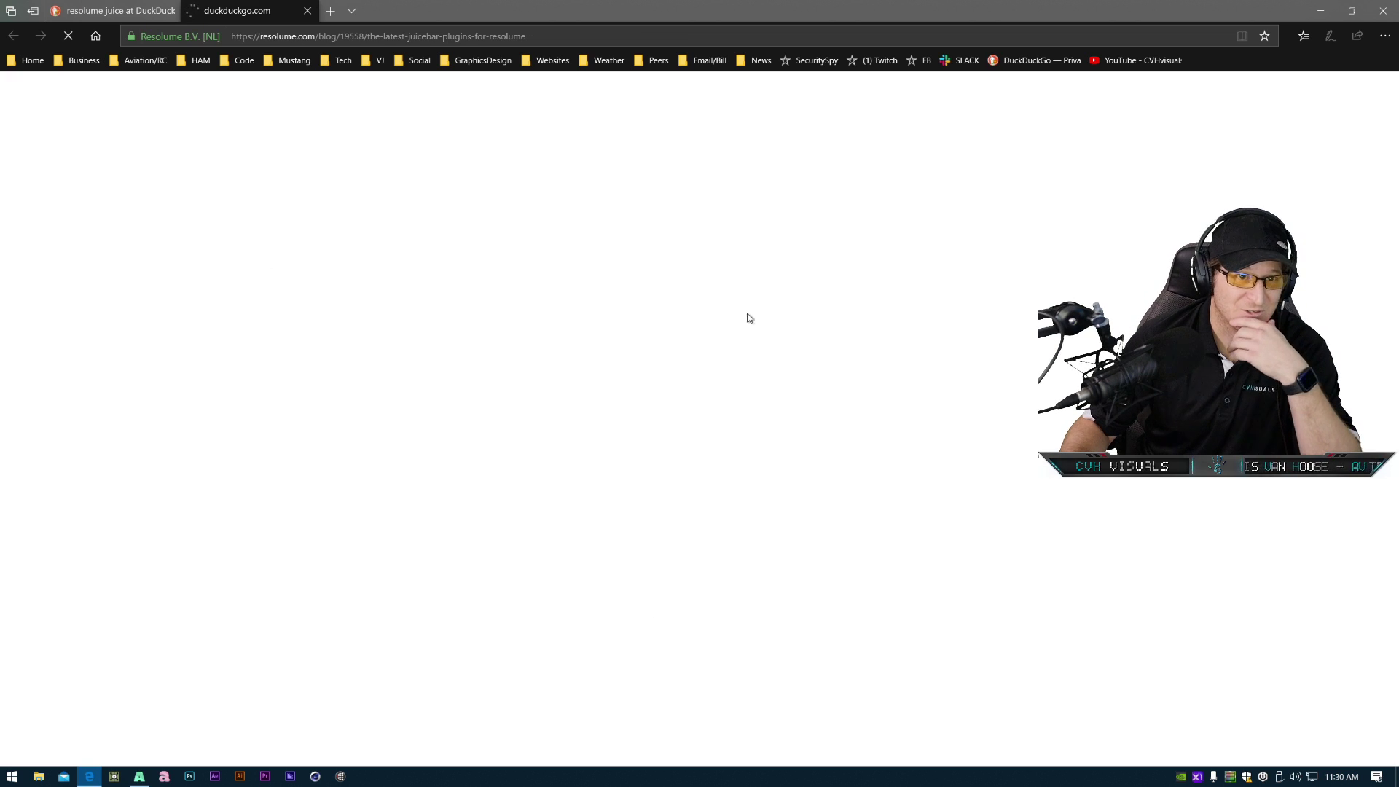
scroll(831, 547, down, 10)
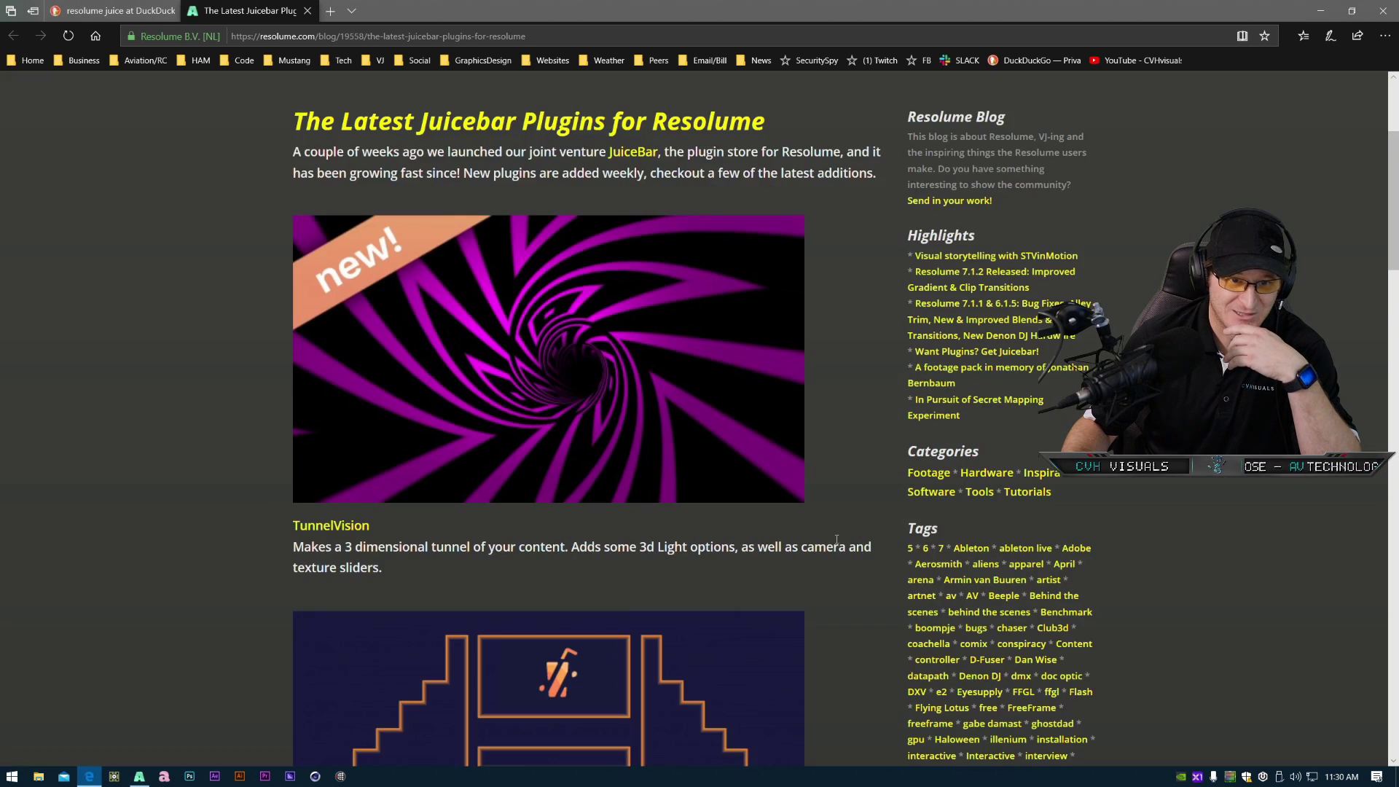
scroll(829, 547, down, 6)
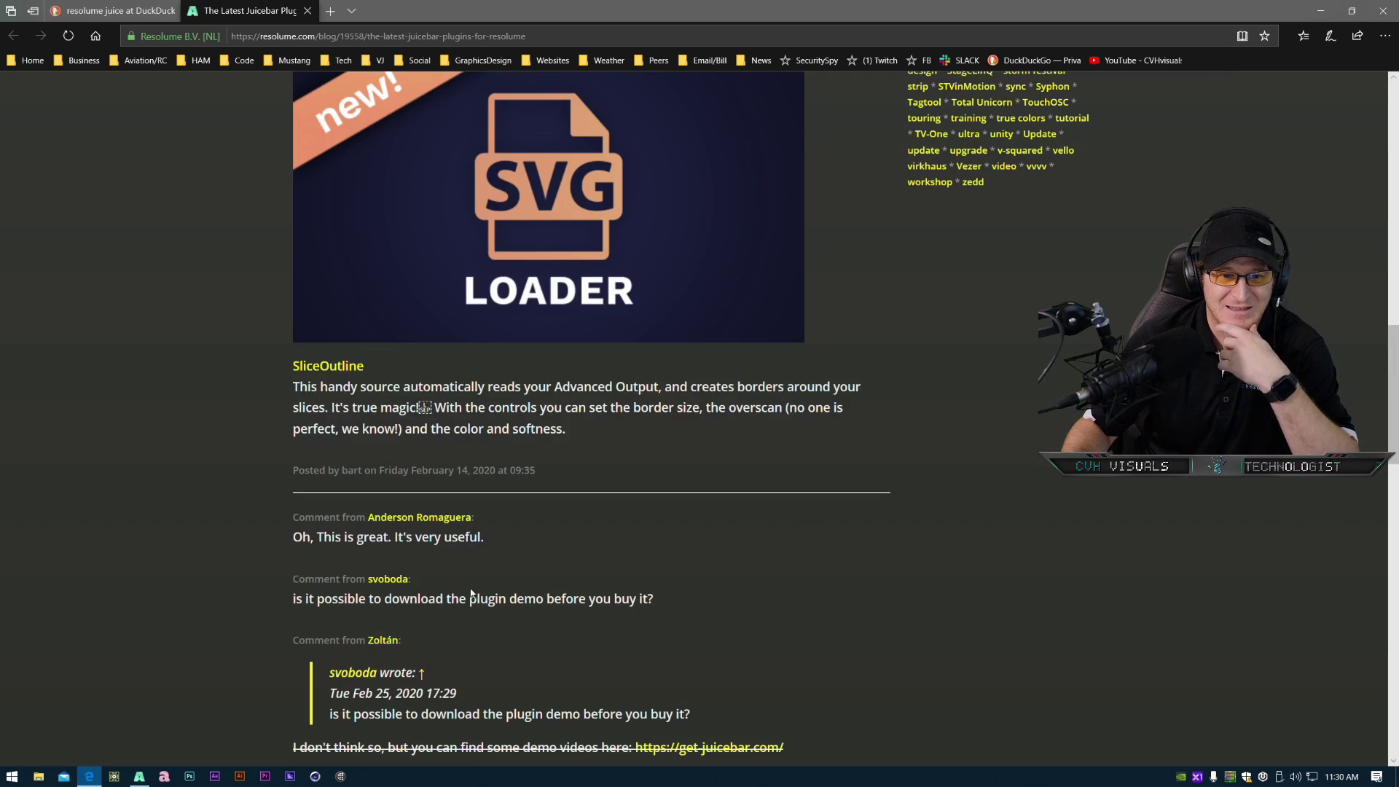
scroll(783, 576, up, 13)
scroll(779, 579, up, 3)
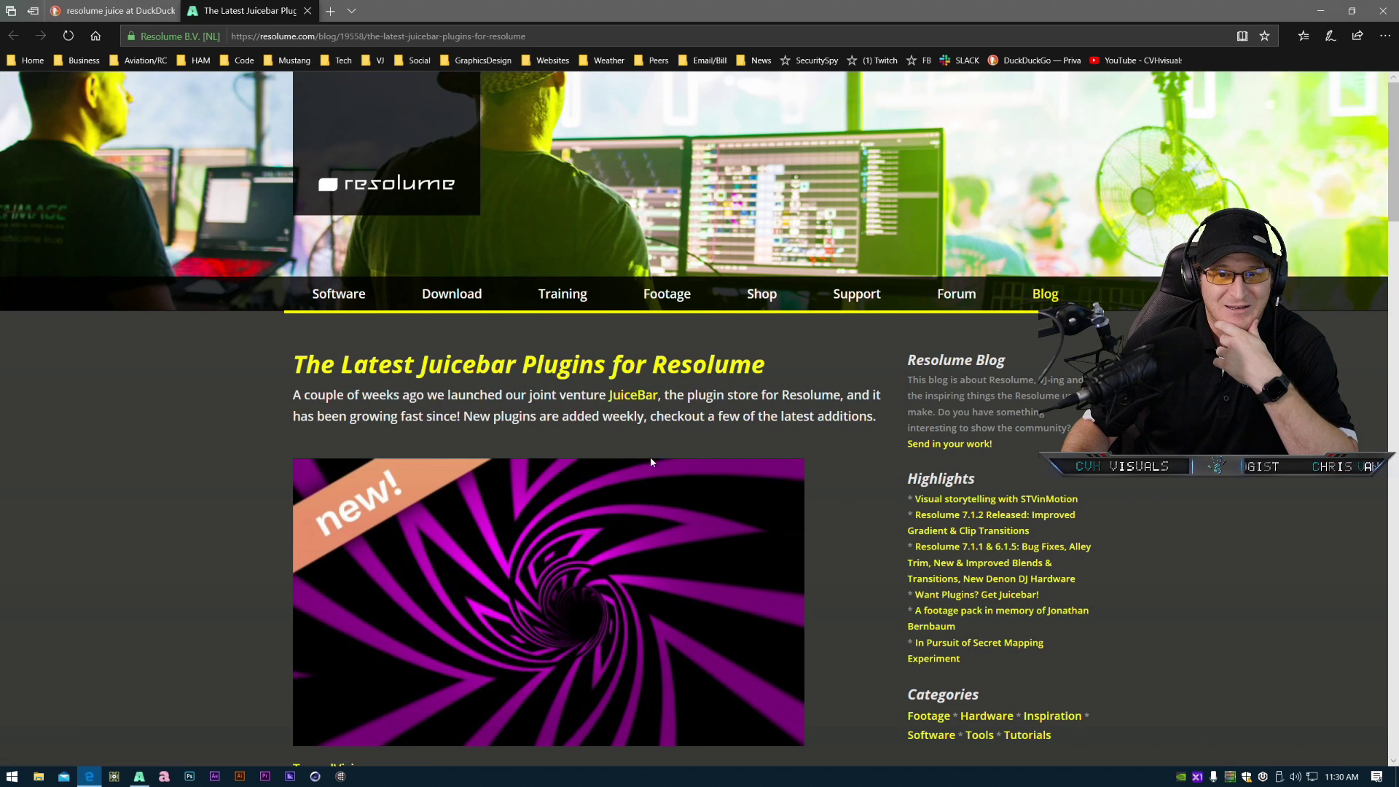
click(633, 395)
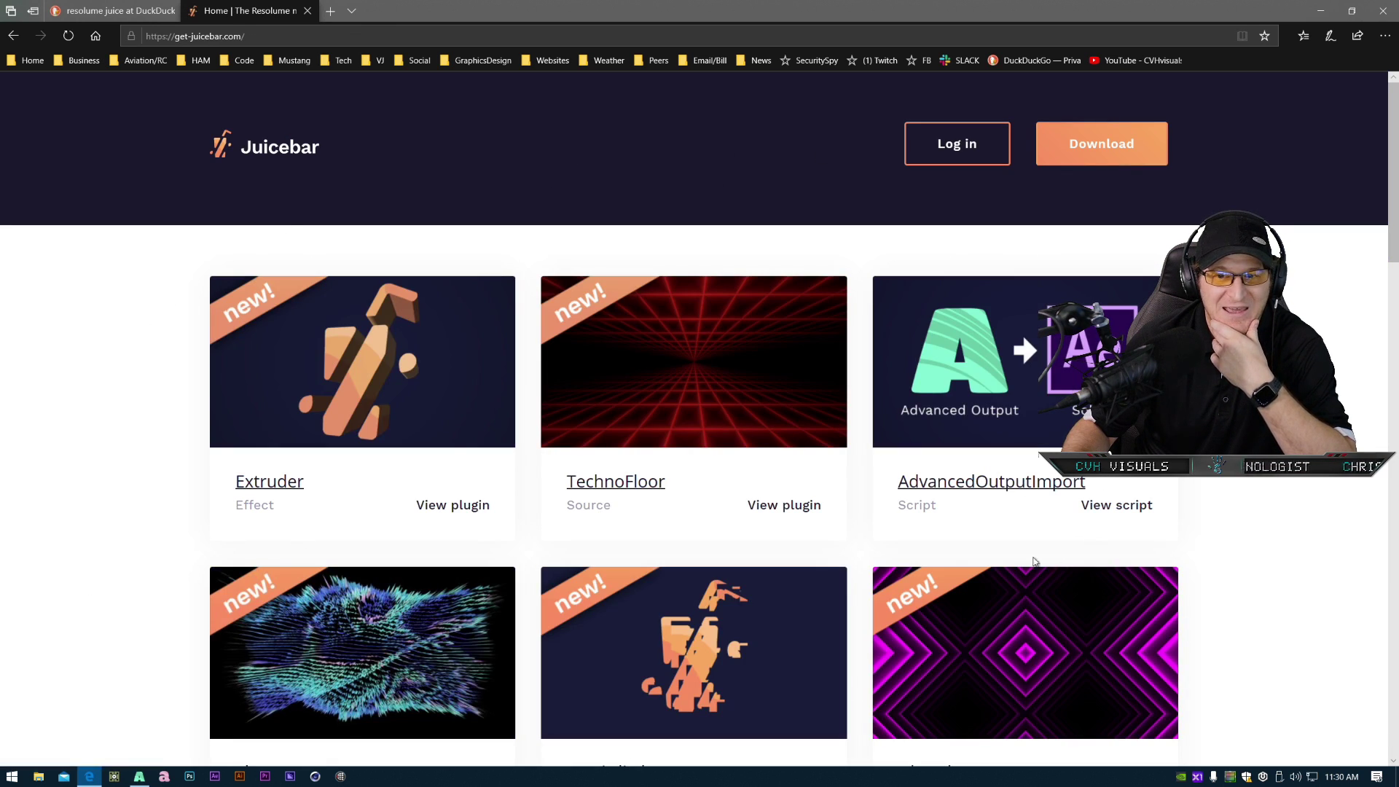
- Browse the first page of Juicebar plugins and go to the next page
scroll(625, 552, down, 3)
scroll(625, 553, down, 9)
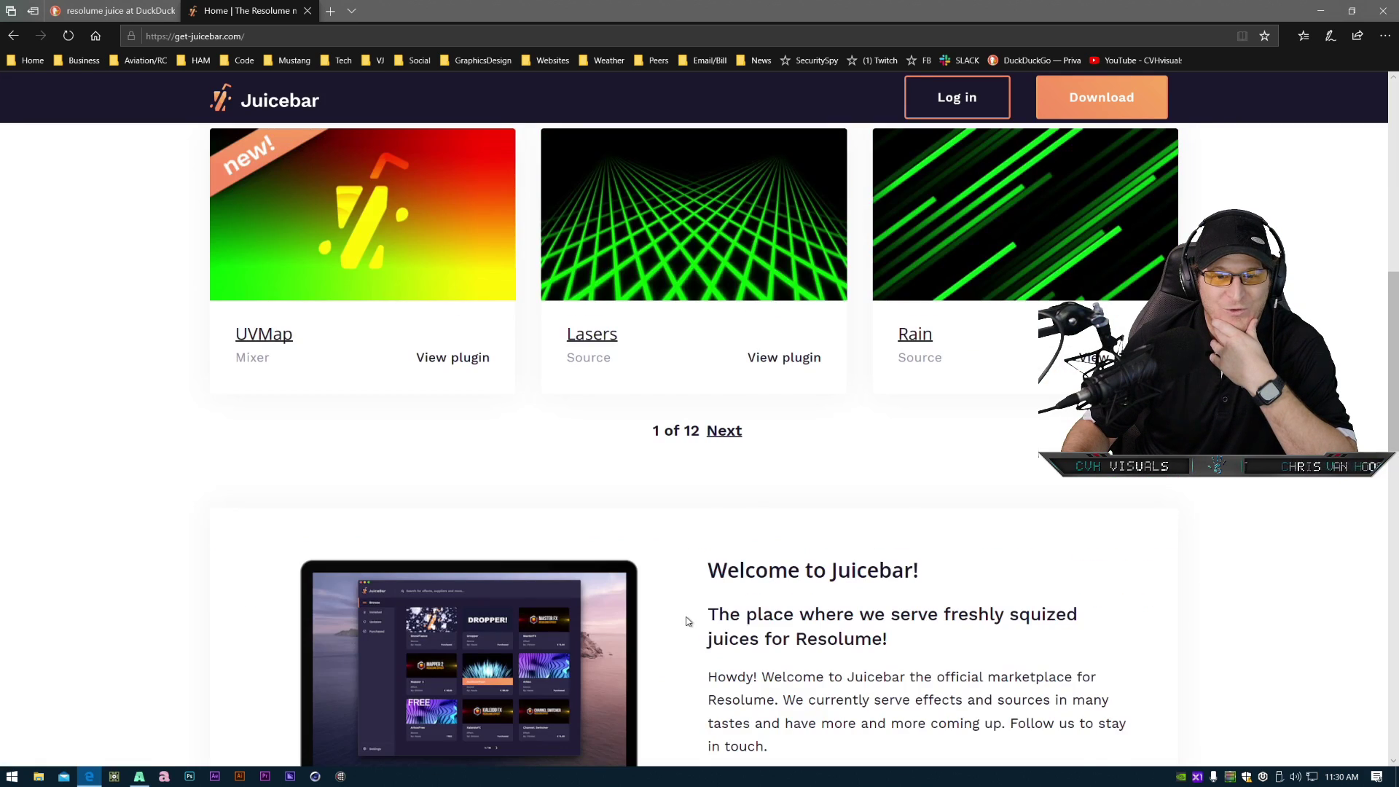
scroll(686, 628, up, 9)
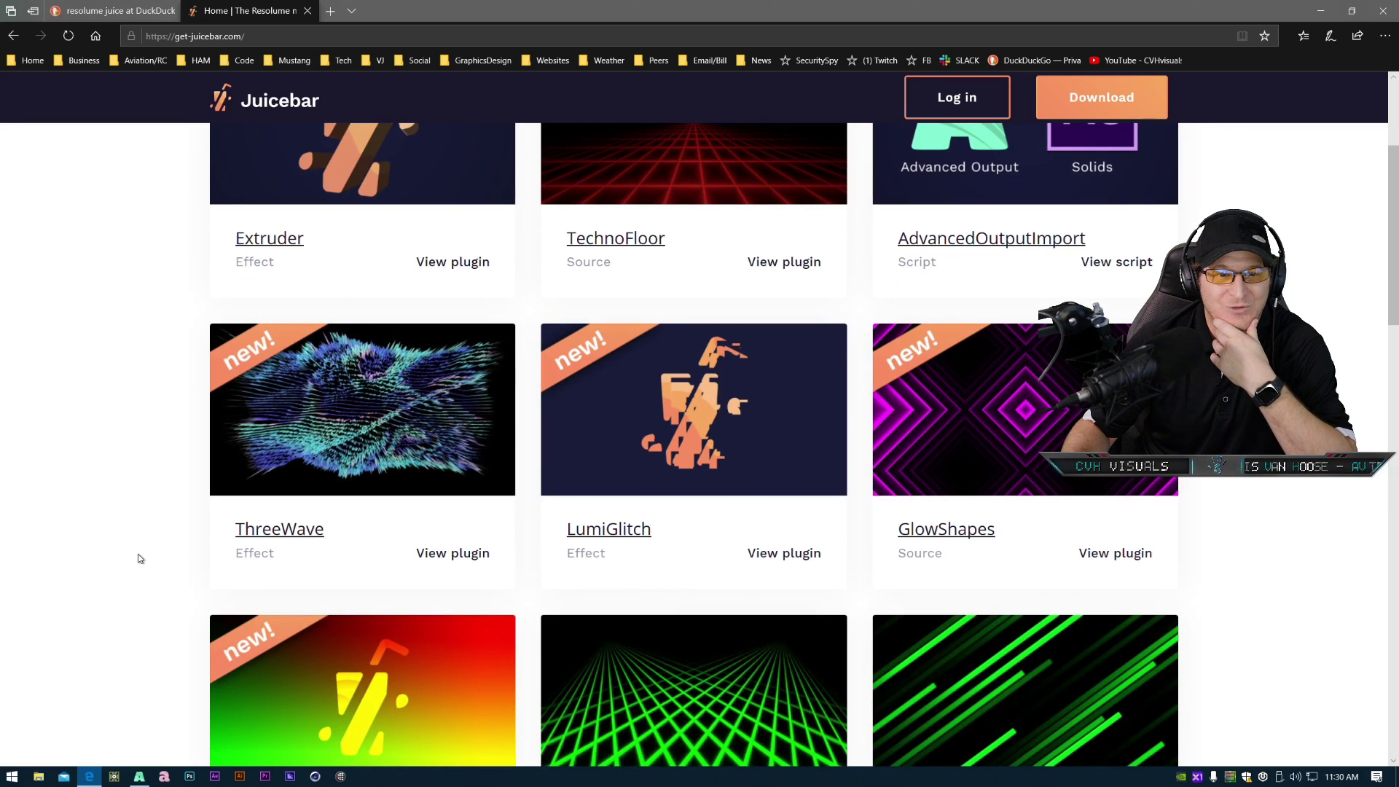
scroll(139, 556, up, 3)
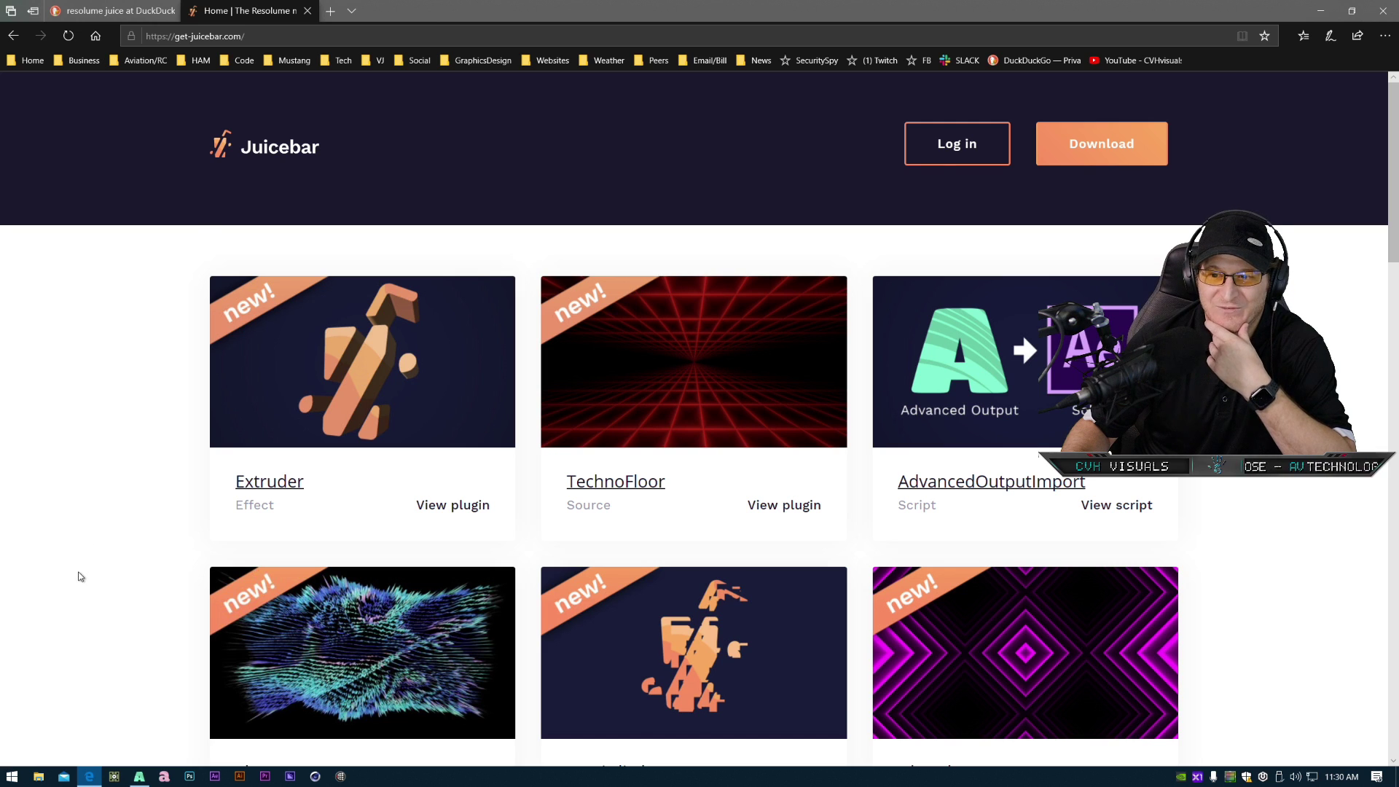
scroll(80, 574, down, 3)
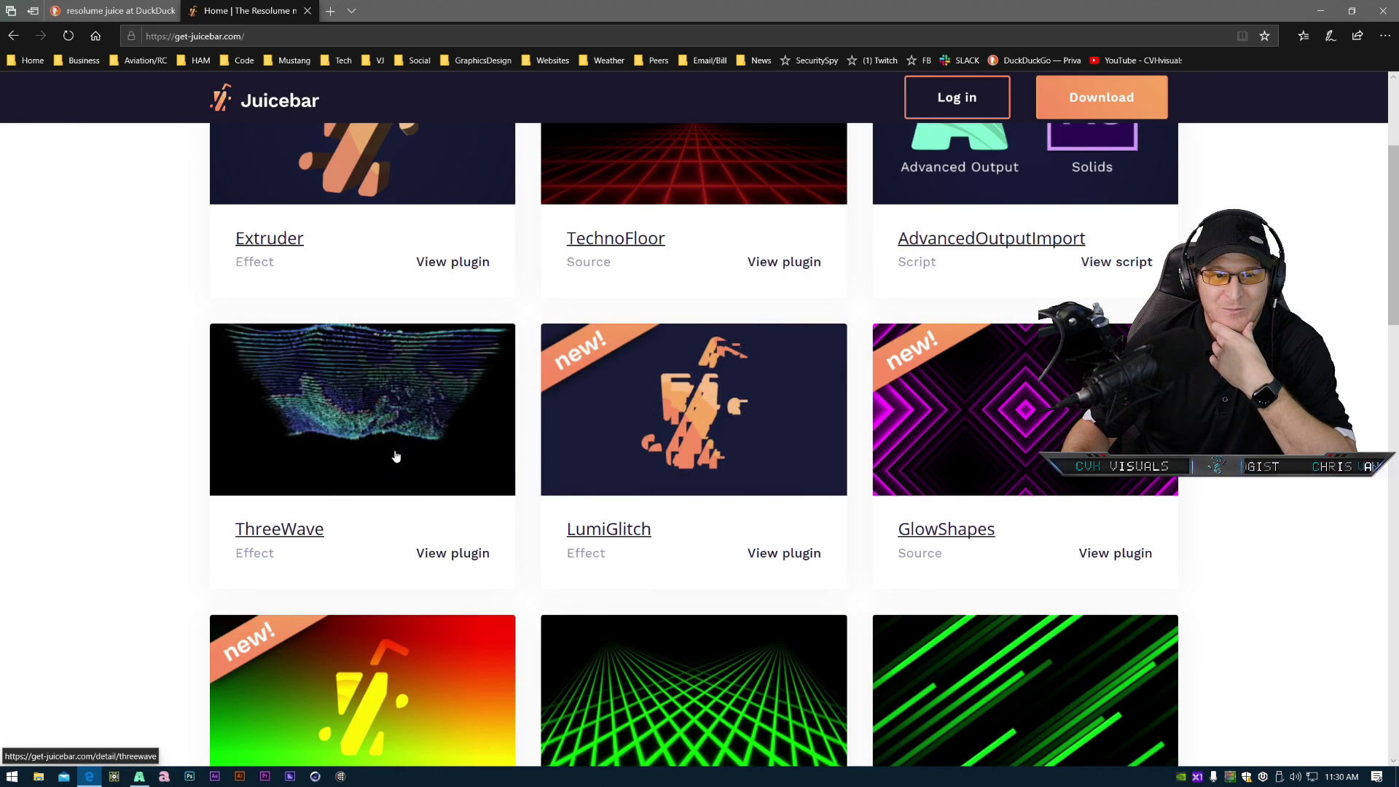
scroll(396, 450, down, 6)
scroll(765, 265, up, 3)
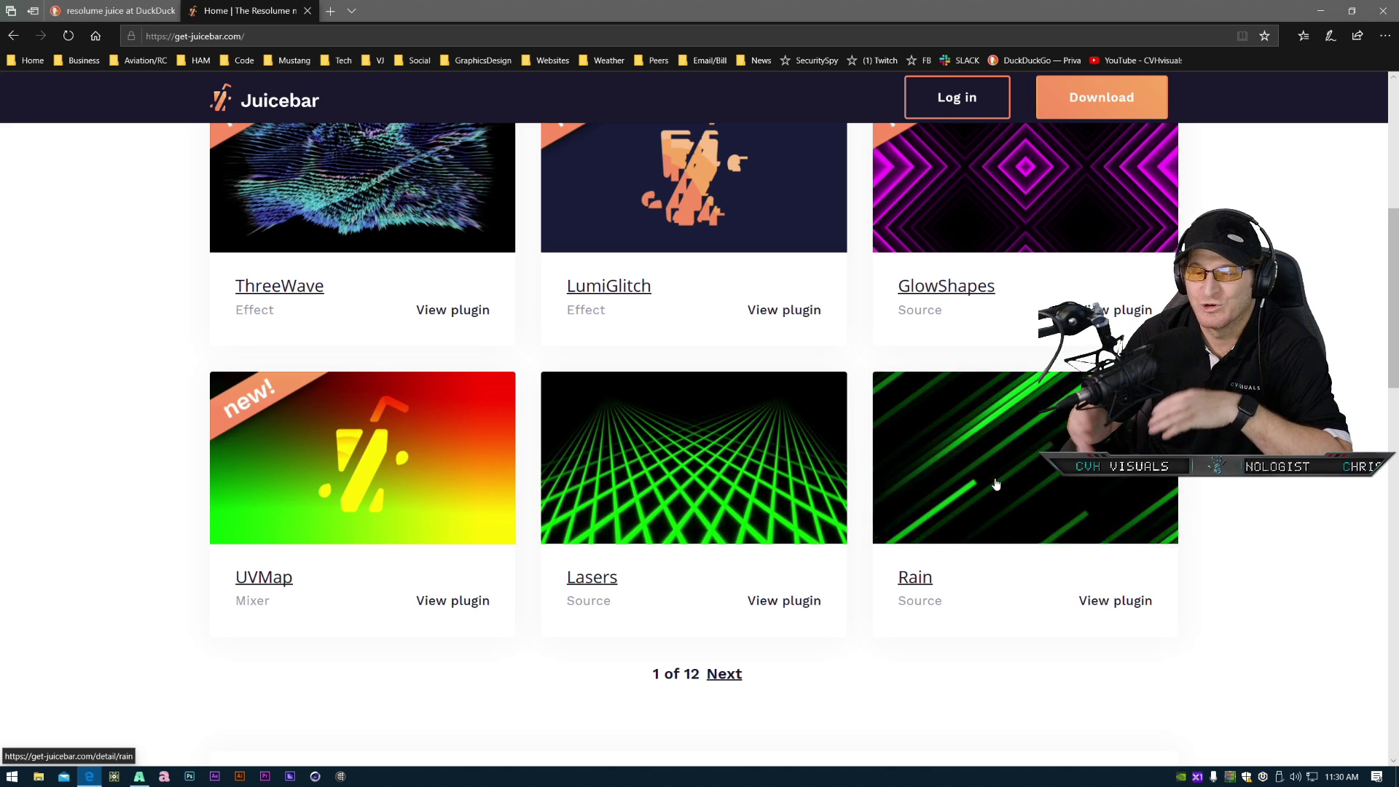
click(724, 674)
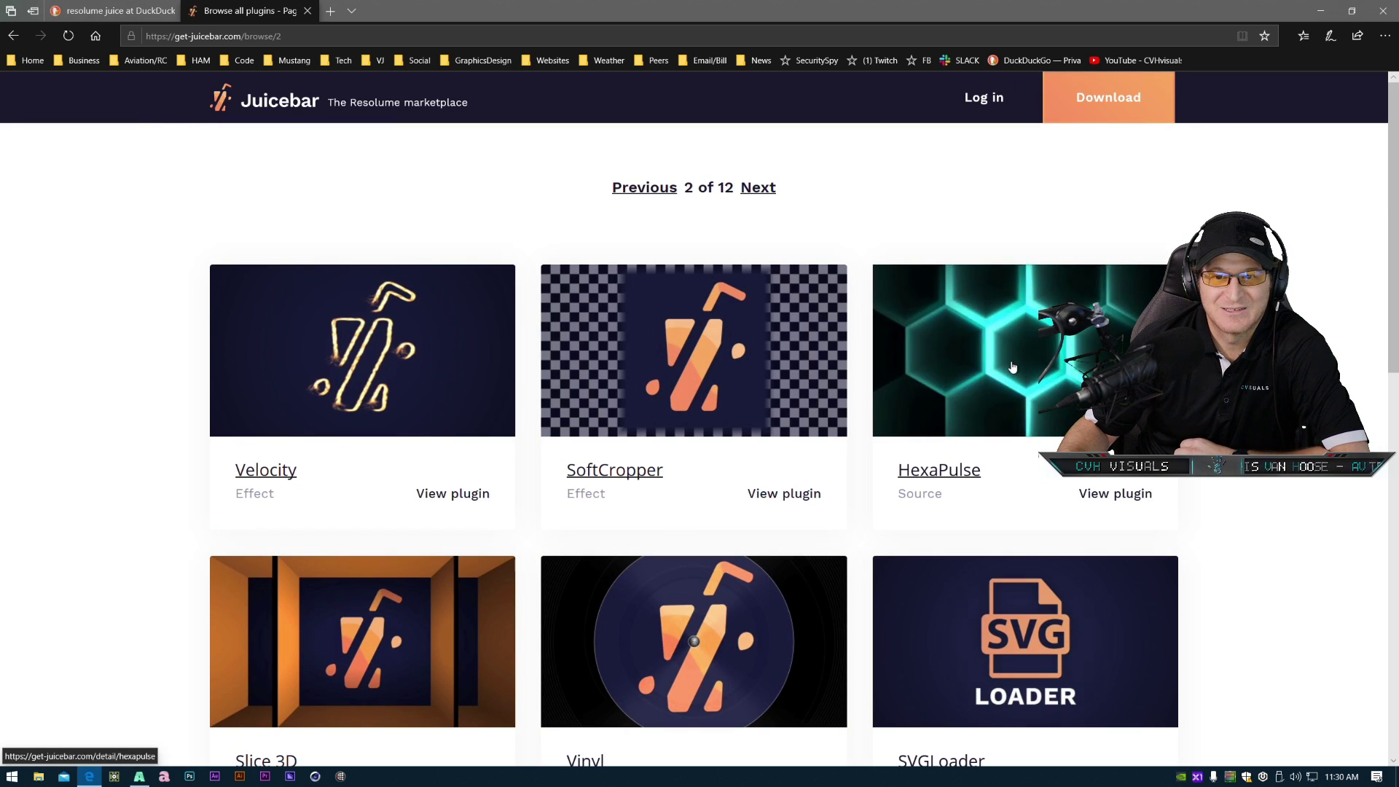
- Browse the second page of Juicebar plugins and open the TunnelVision effect
scroll(989, 537, down, 3)
scroll(827, 437, down, 6)
scroll(833, 409, up, 9)
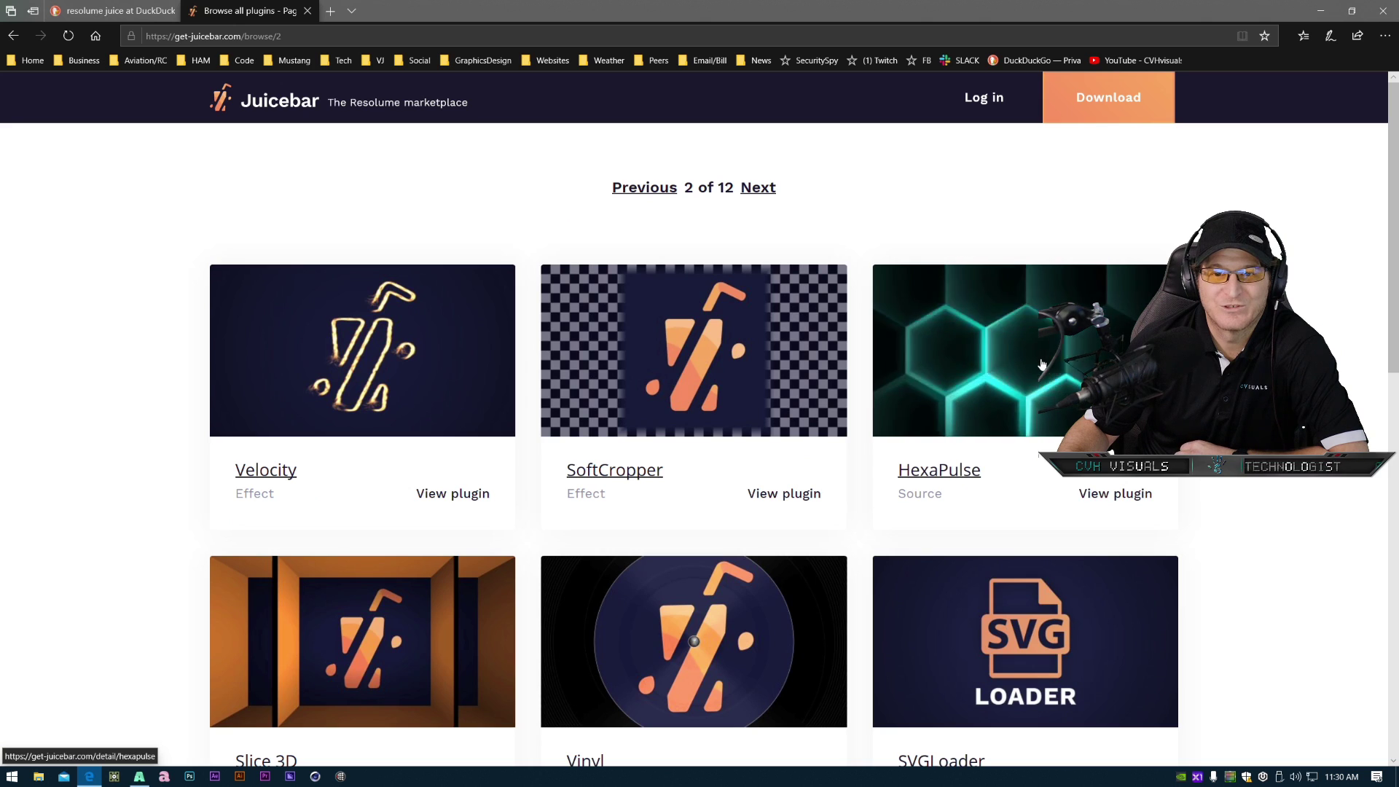
scroll(671, 594, down, 3)
scroll(361, 698, down, 3)
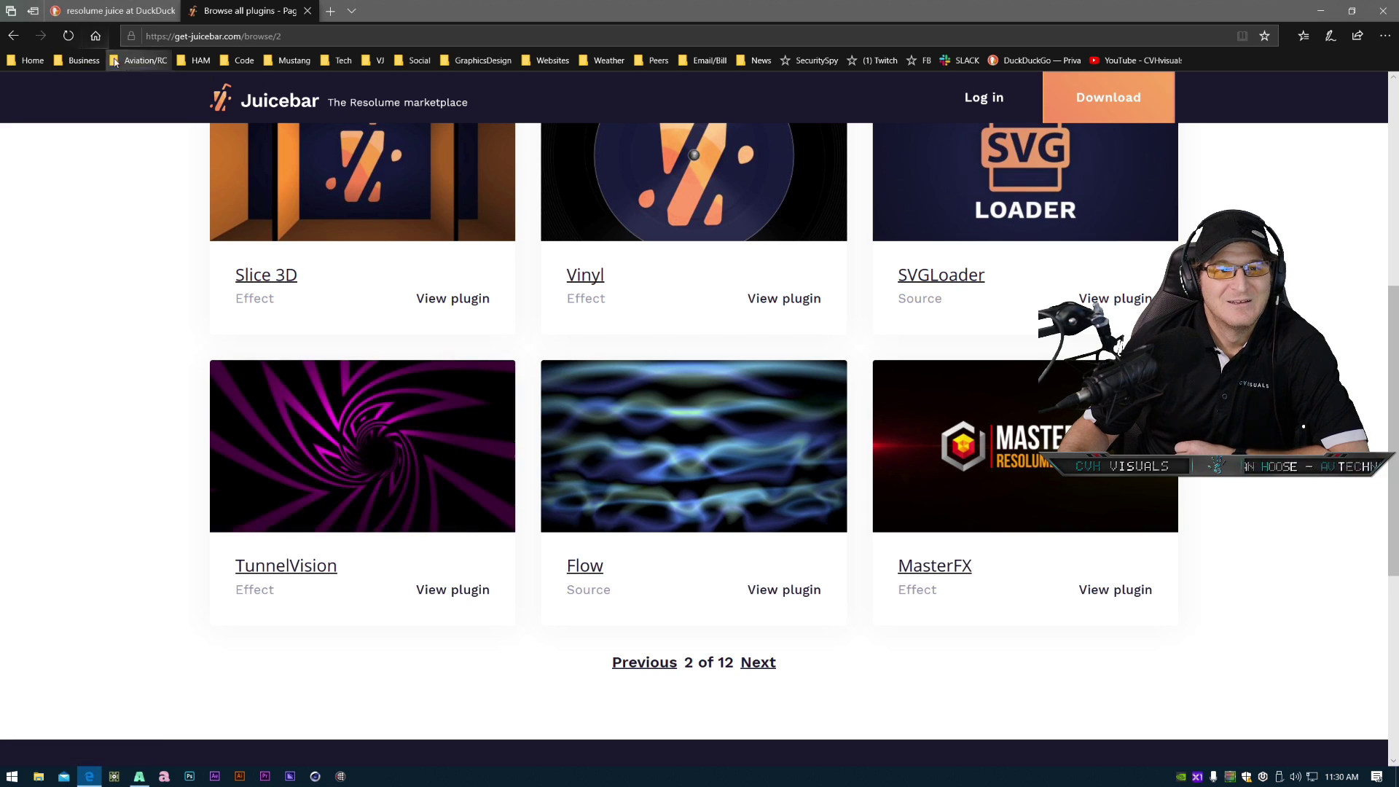
click(413, 423)
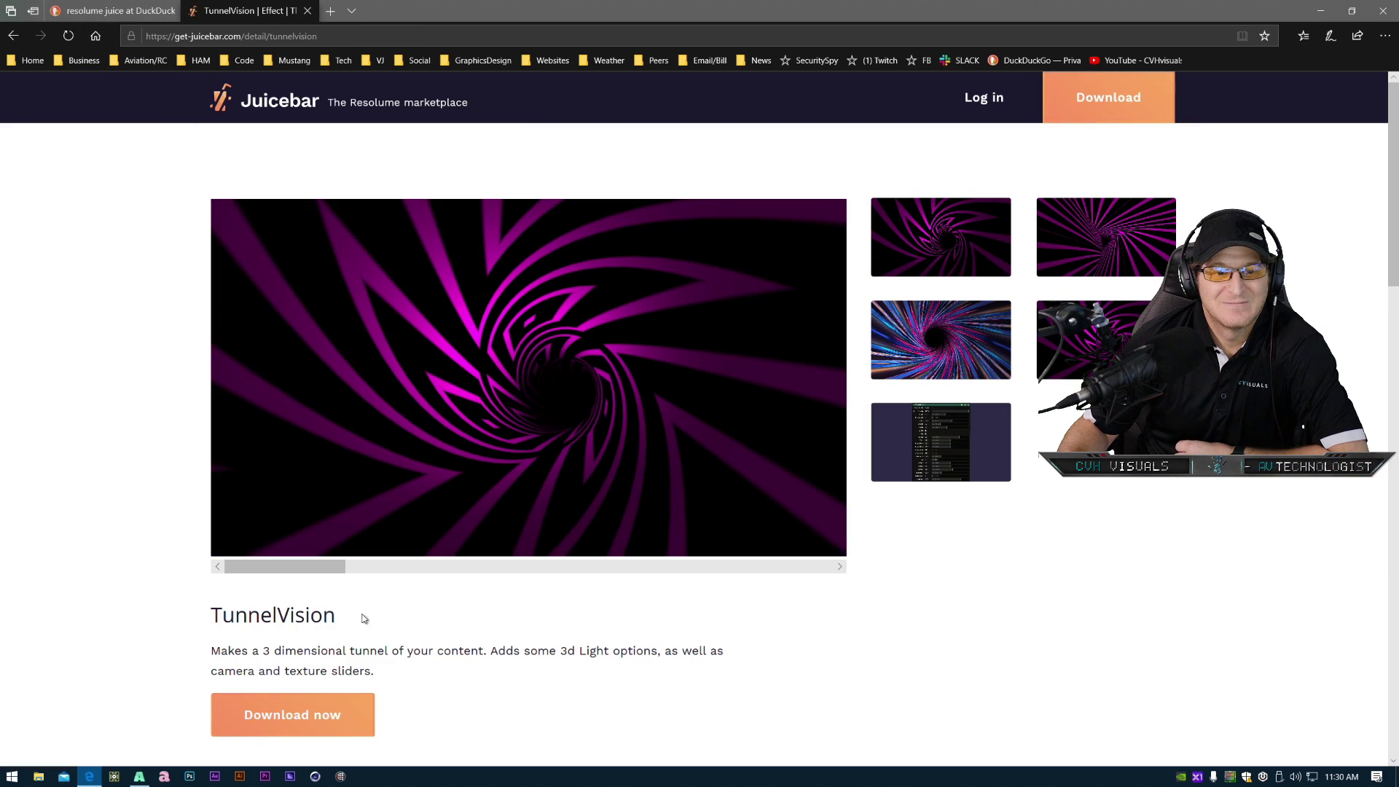
- Examine the TunnelVision preview gallery and its parameter screenshot, then close the browser to return to Resolume
scroll(898, 638, down, 3)
scroll(898, 641, down, 5)
scroll(551, 406, up, 9)
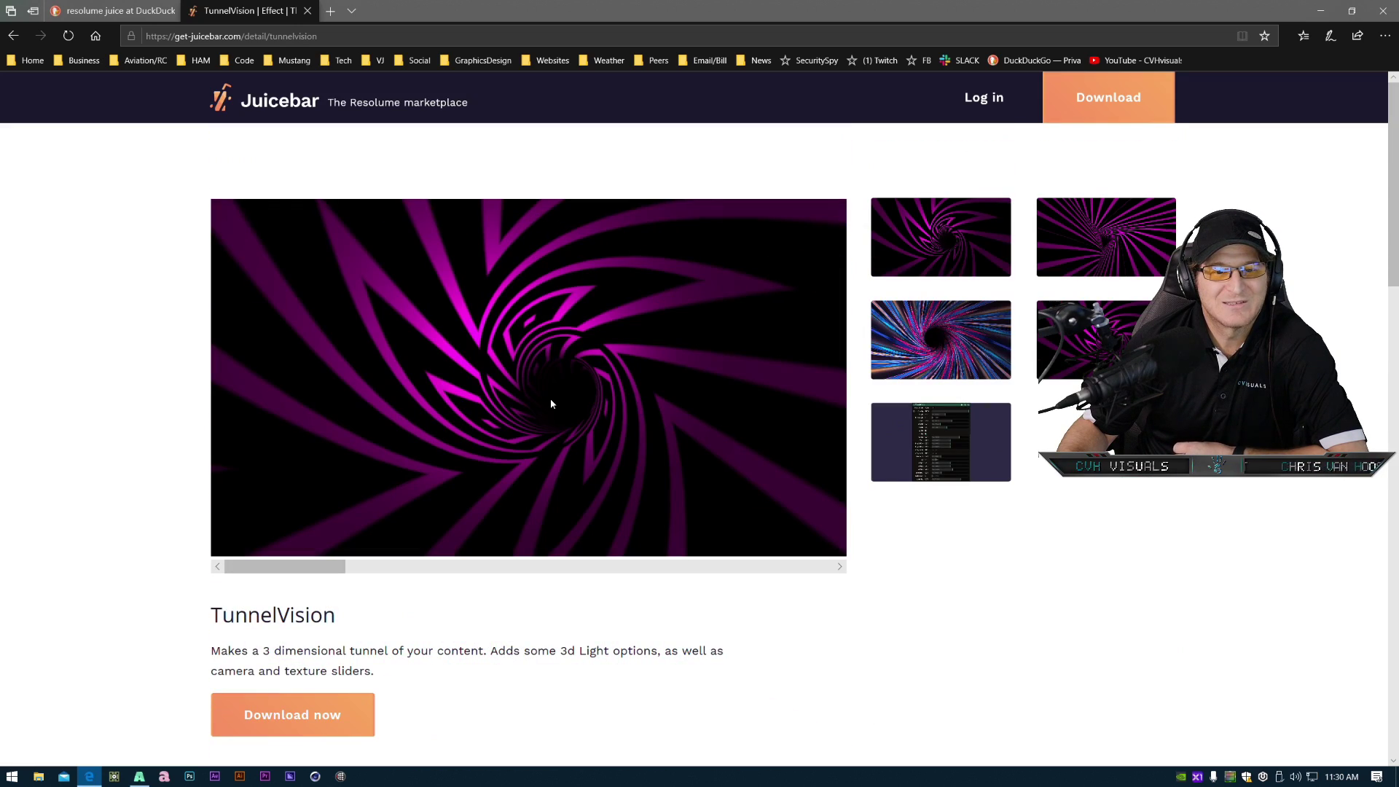
drag(306, 566, 786, 549)
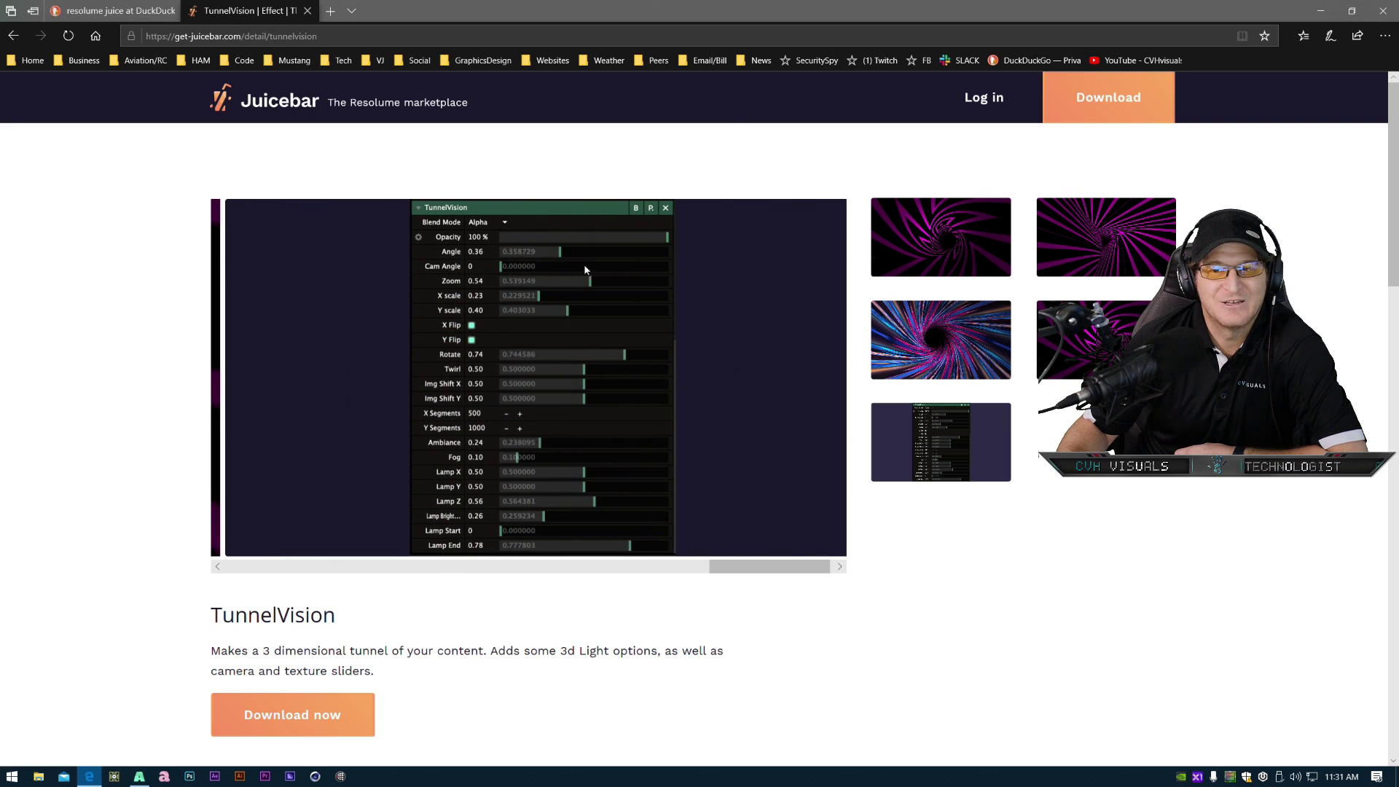
drag(749, 573, 736, 574)
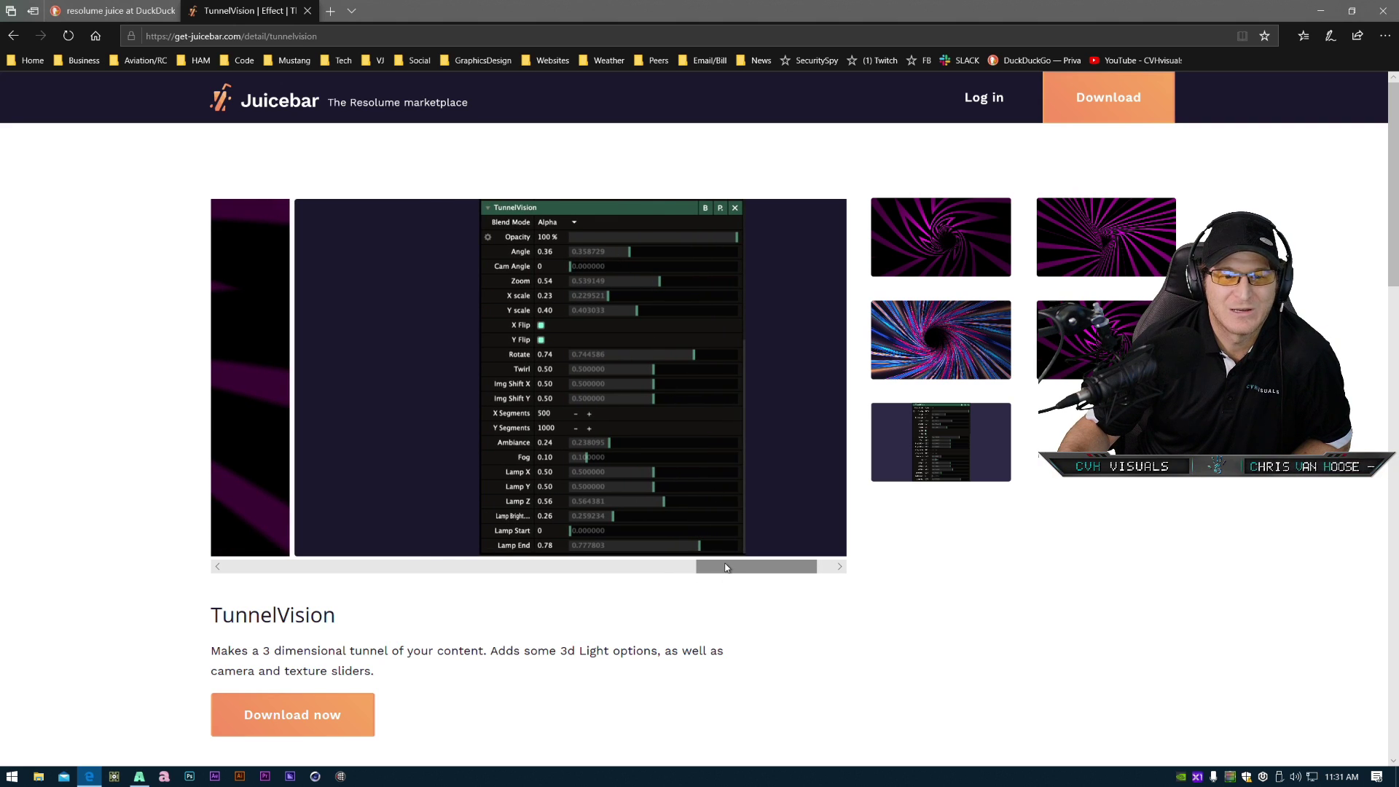
scroll(706, 527, down, 3)
scroll(666, 357, up, 3)
drag(737, 570, 225, 522)
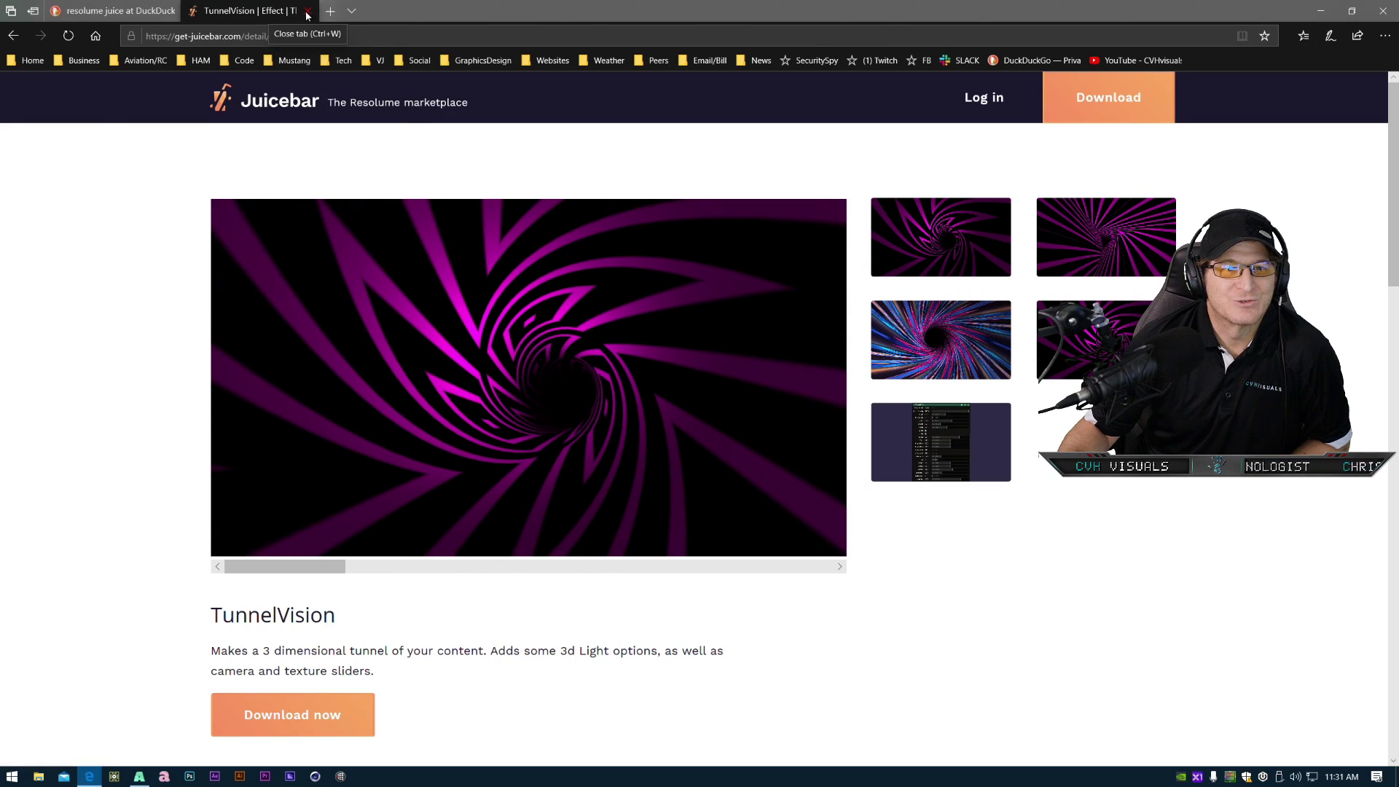
click(1383, 12)
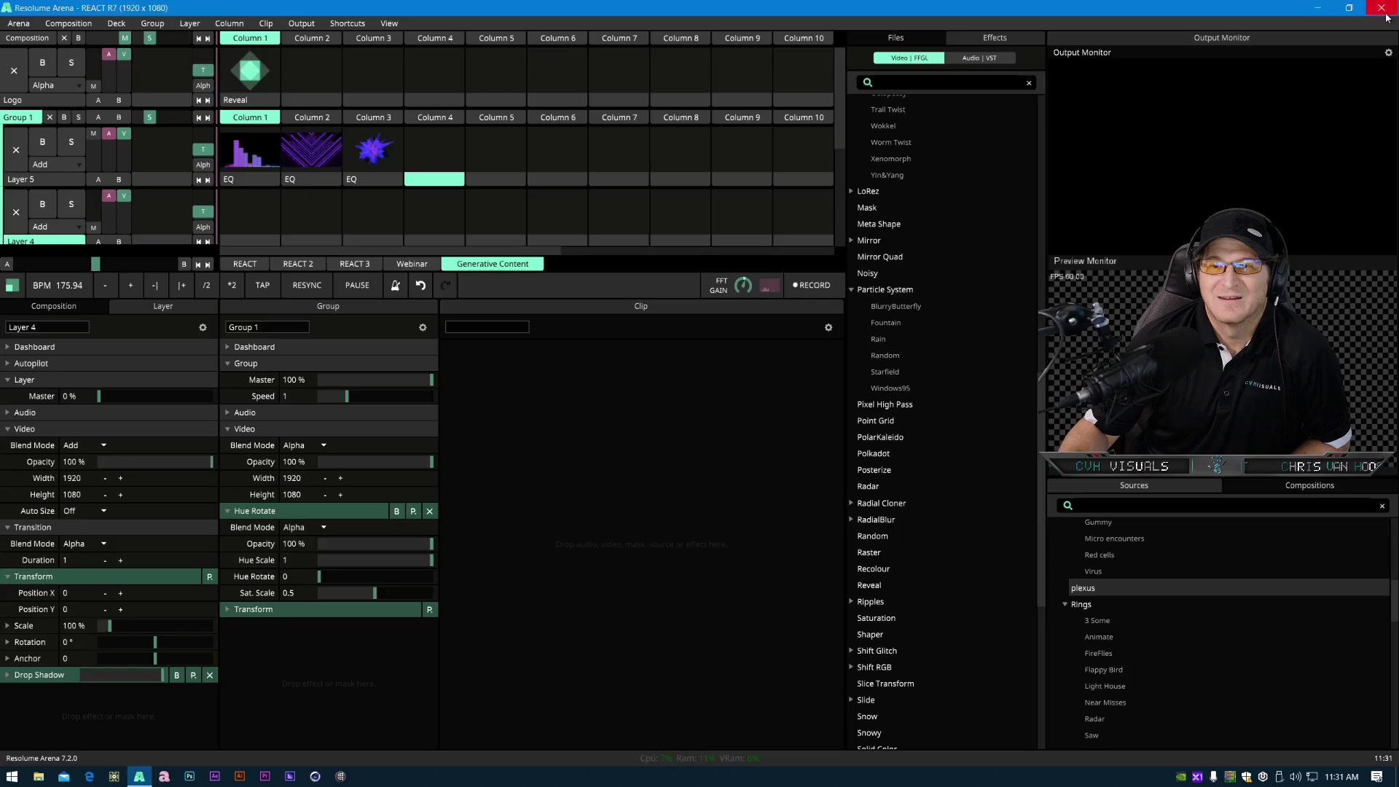
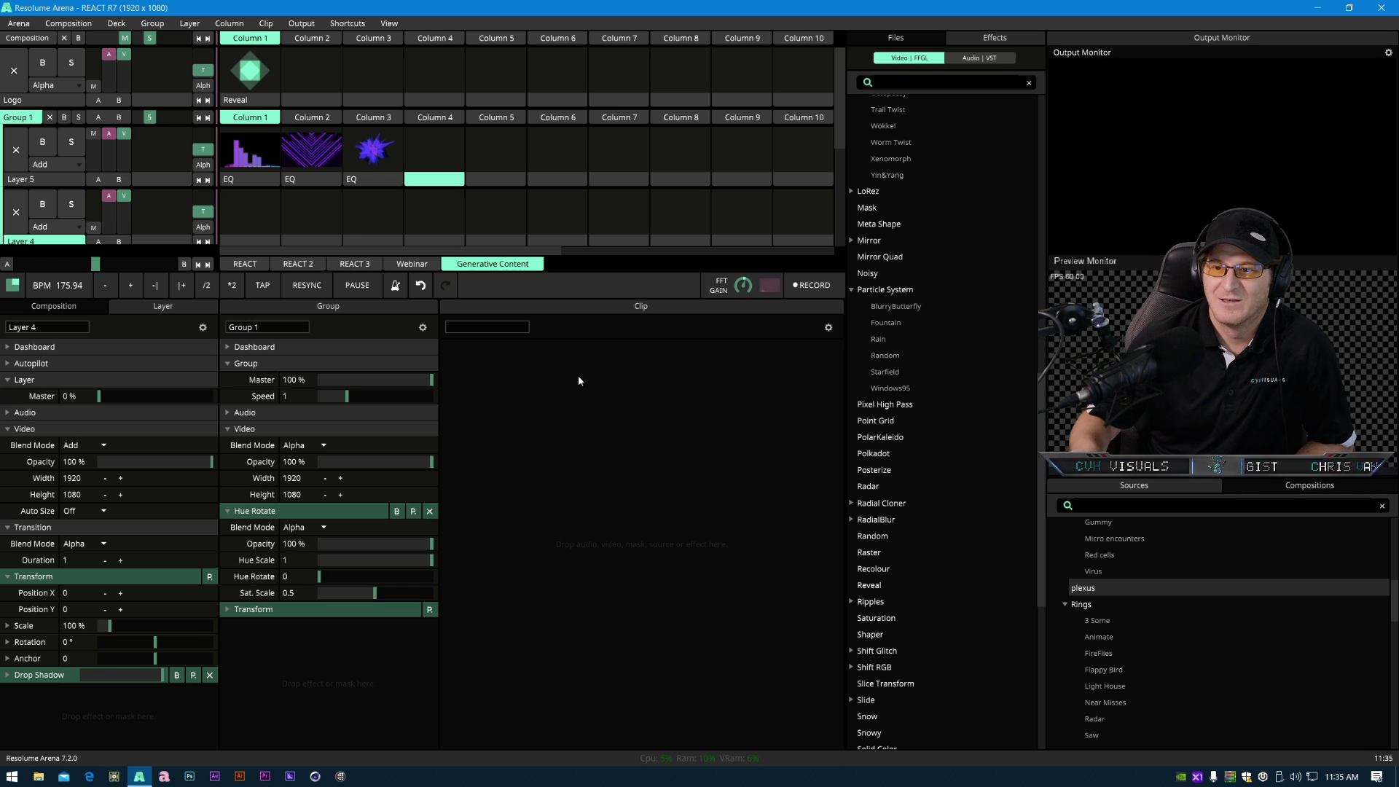
- Switch to the Webinar deck and trigger the FogLoop clip
scroll(929, 472, up, 10)
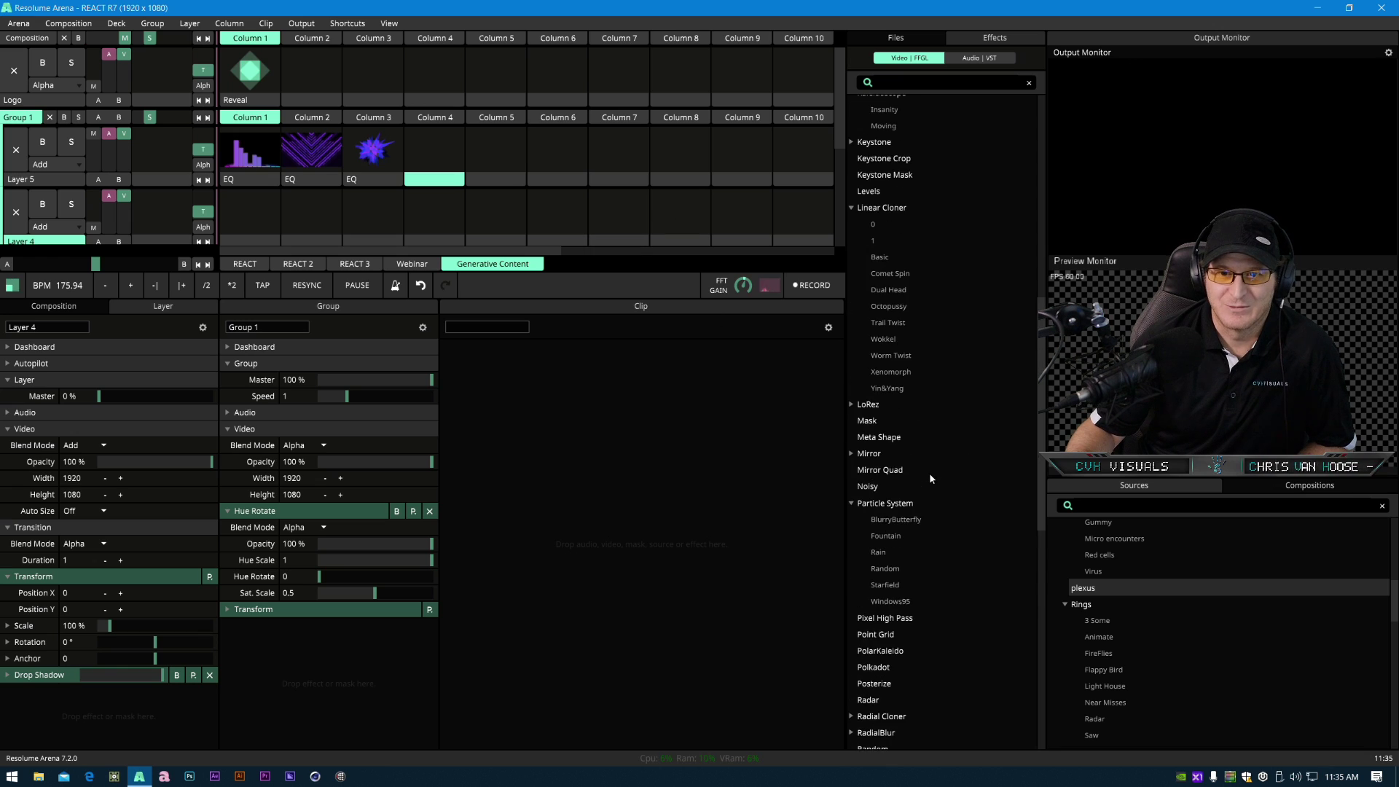
scroll(928, 490, up, 5)
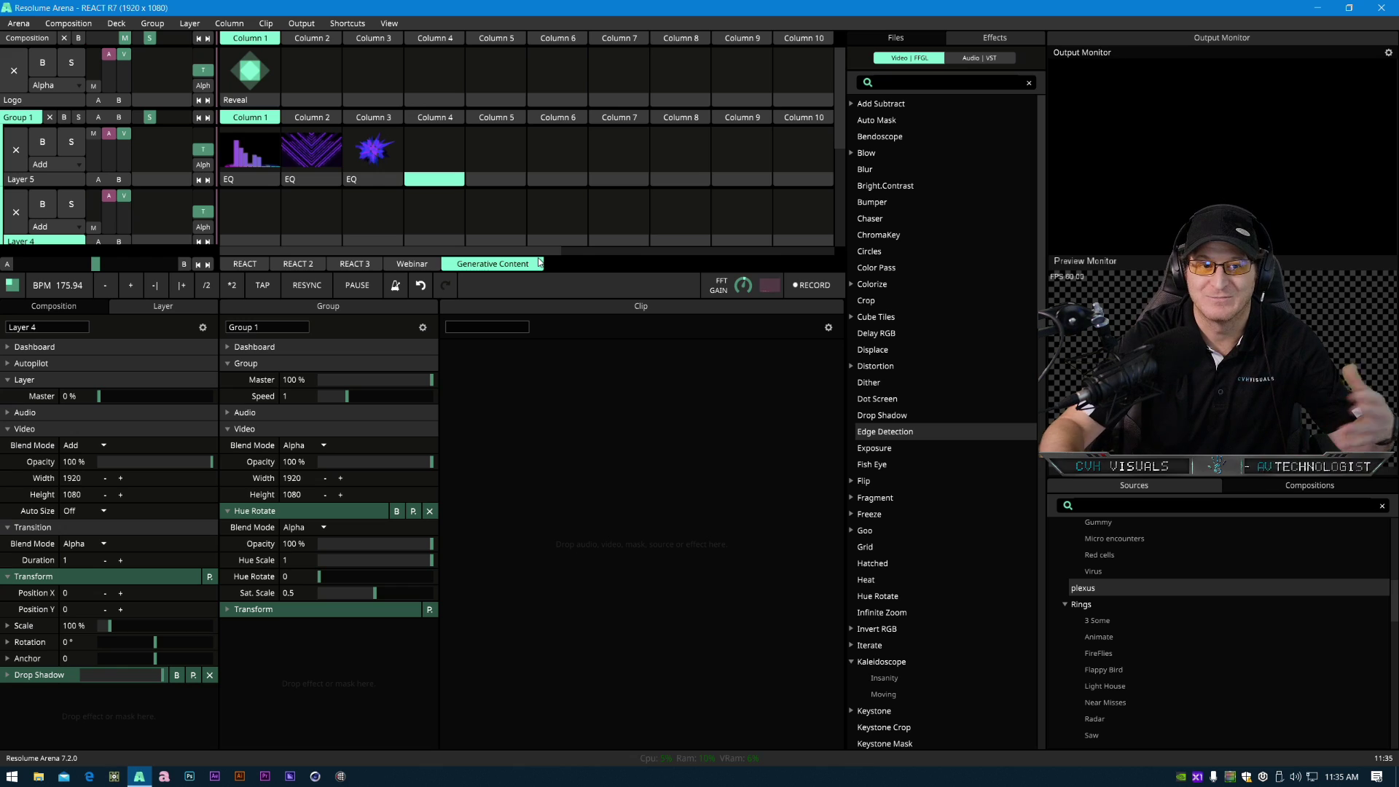
click(421, 265)
click(493, 74)
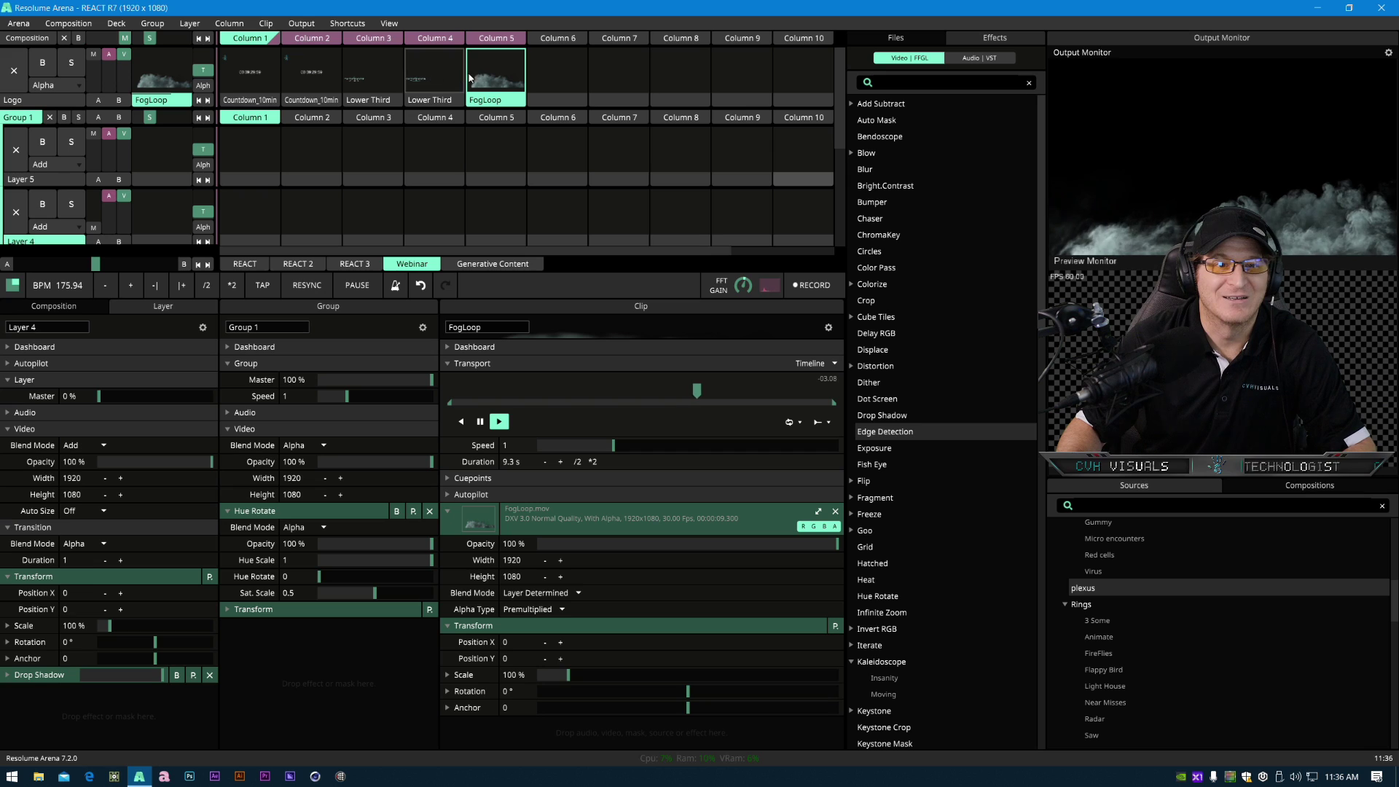
- Trigger the two Lower Third clips, then clear the layer
click(349, 76)
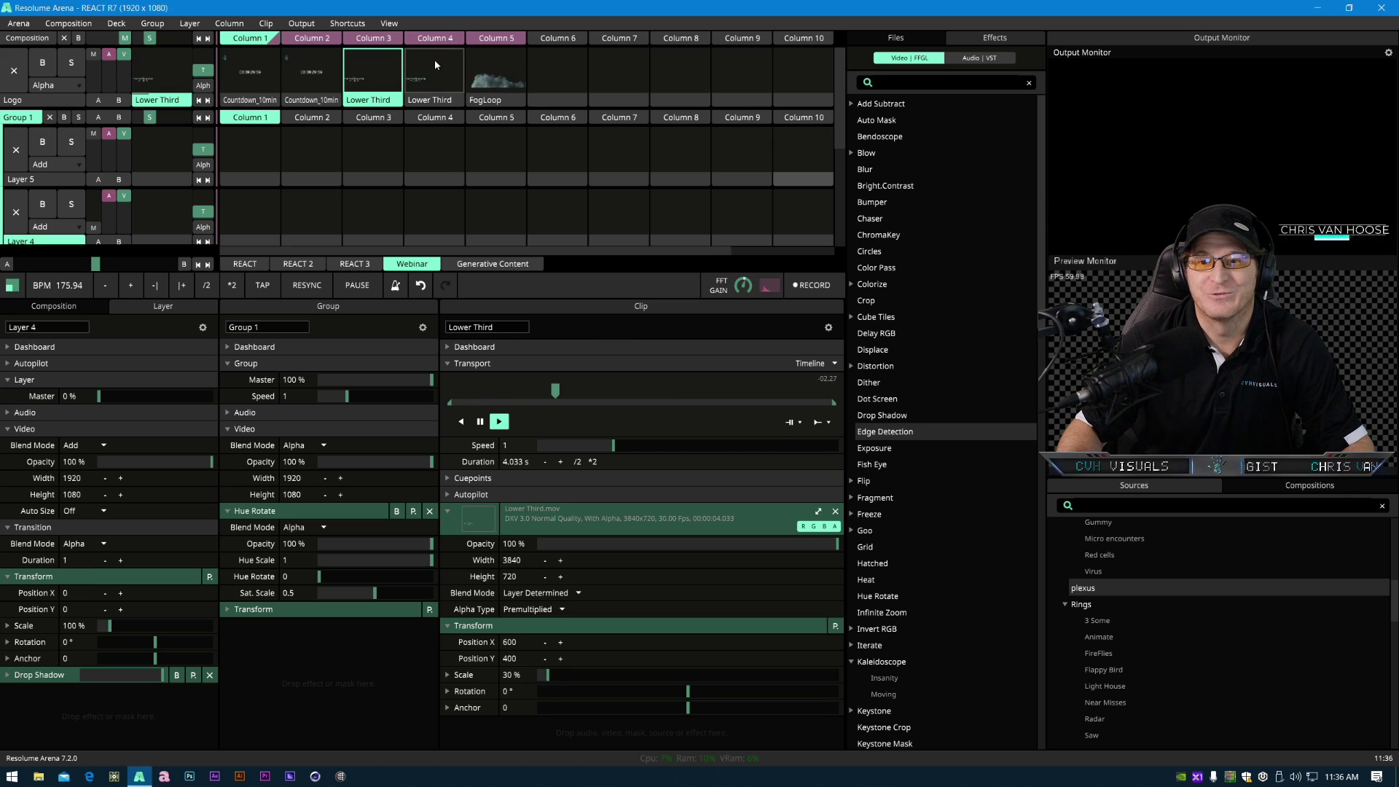
click(450, 72)
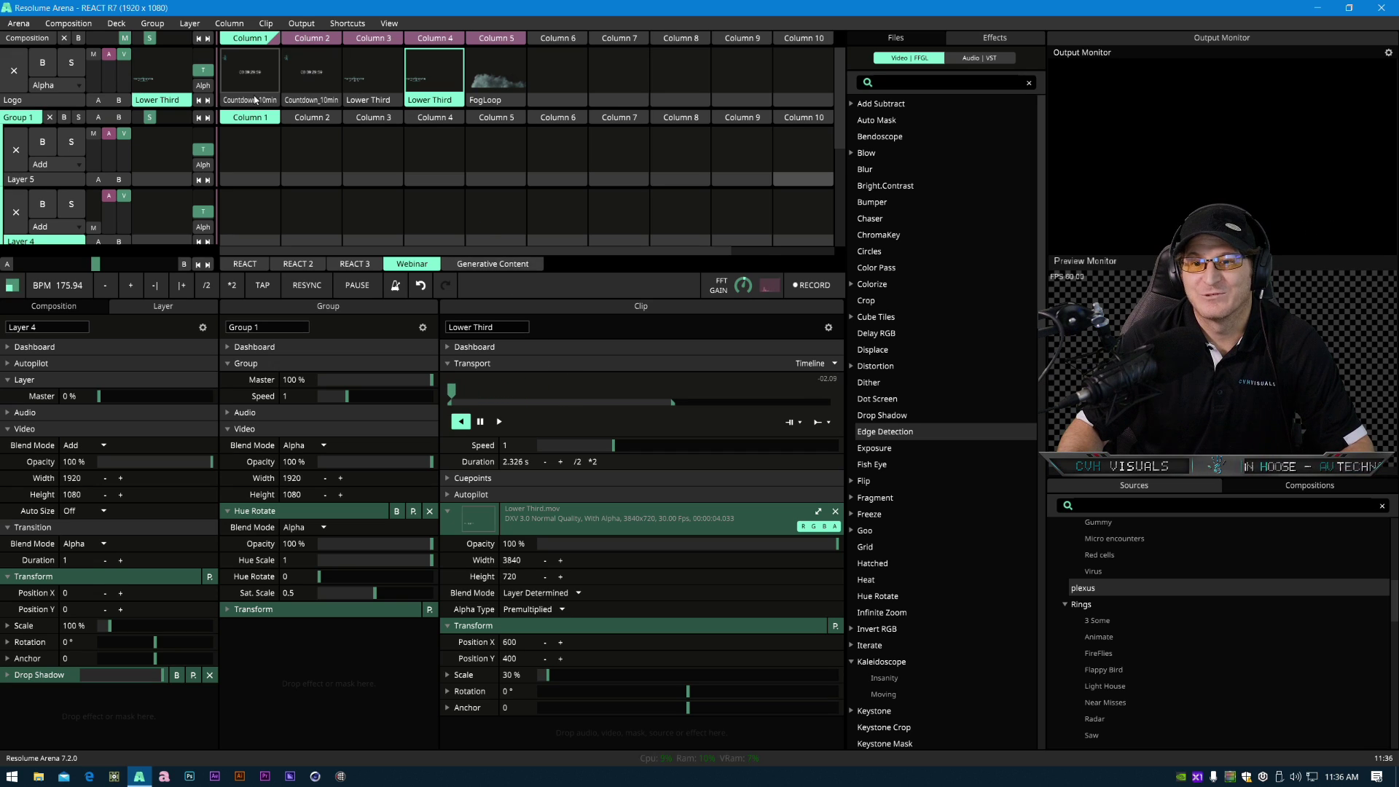
click(14, 72)
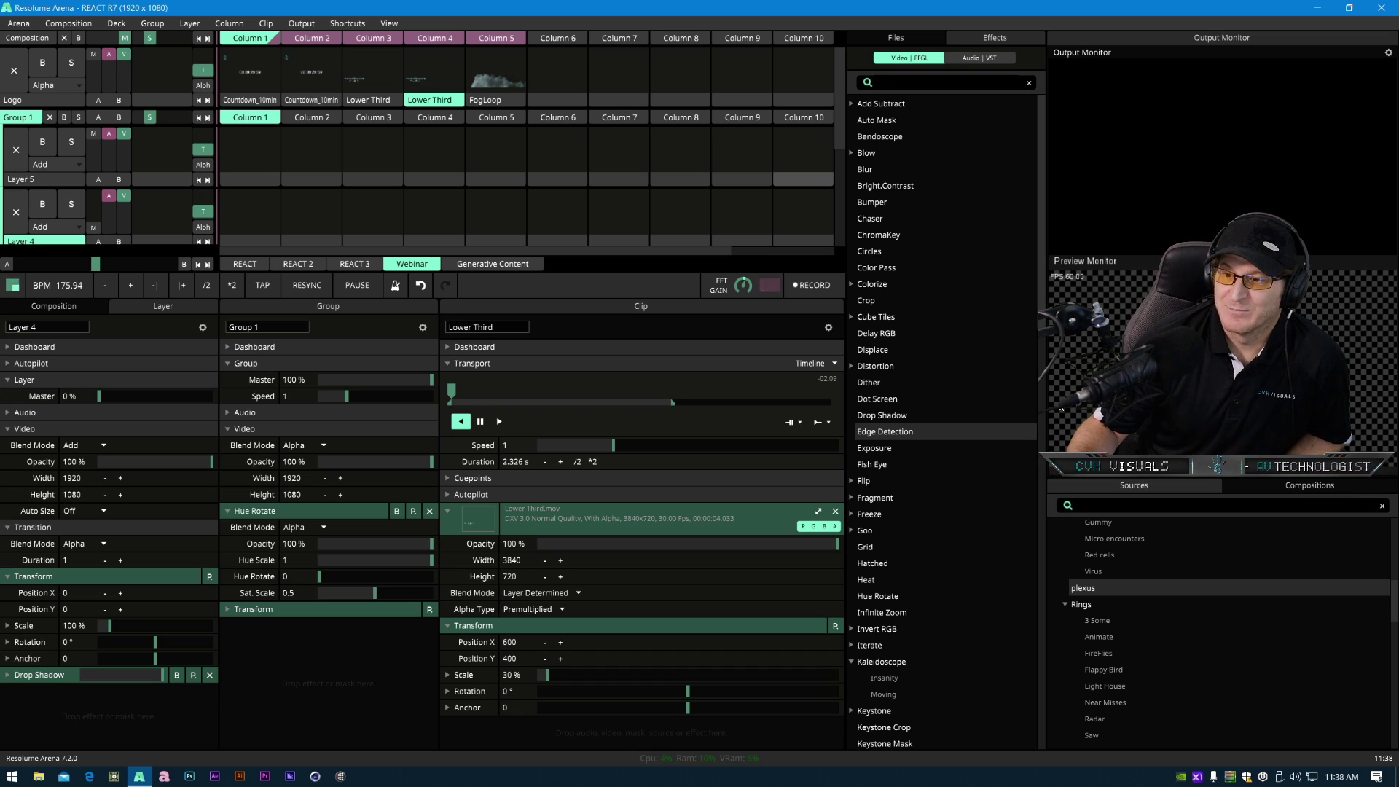
- Switch to the web browser
click(89, 775)
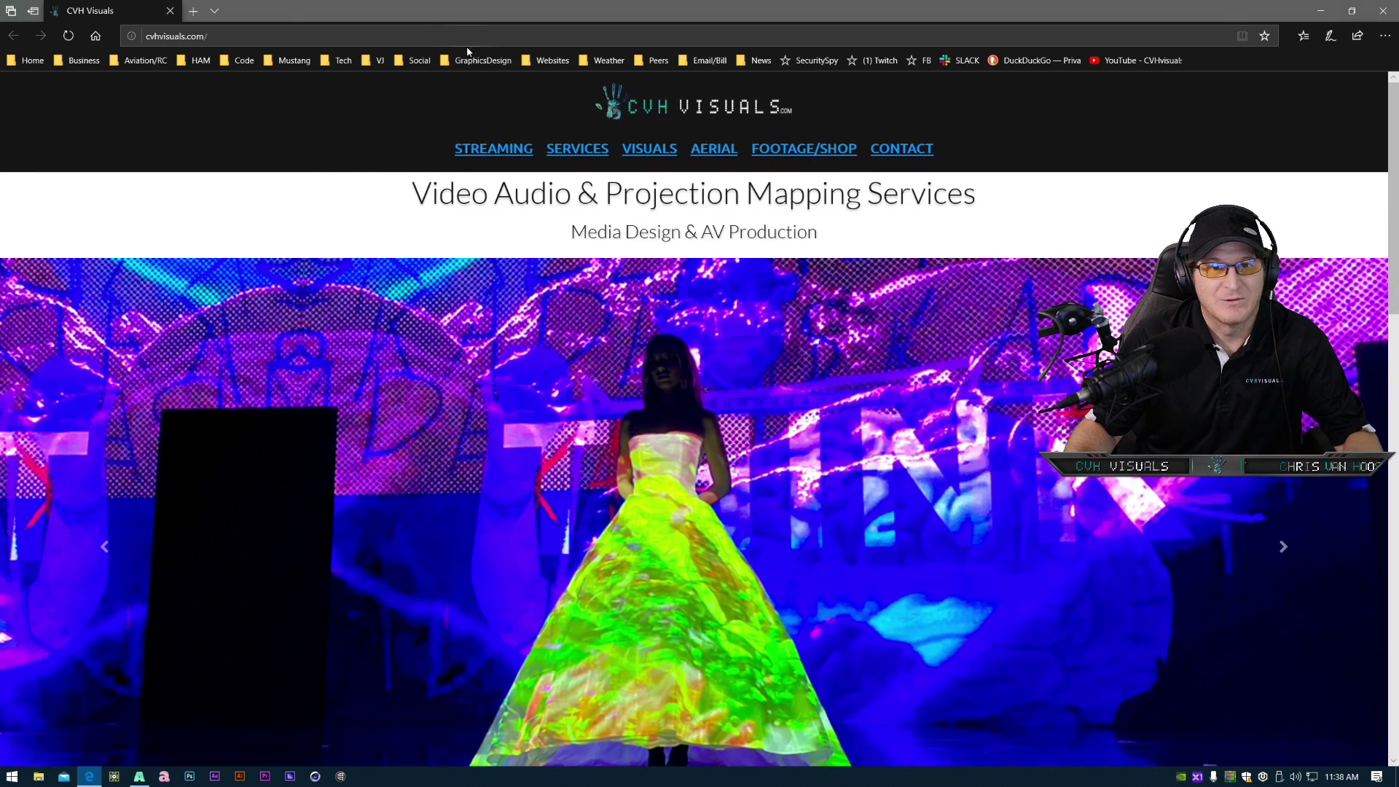
click(467, 36)
text(plexus)
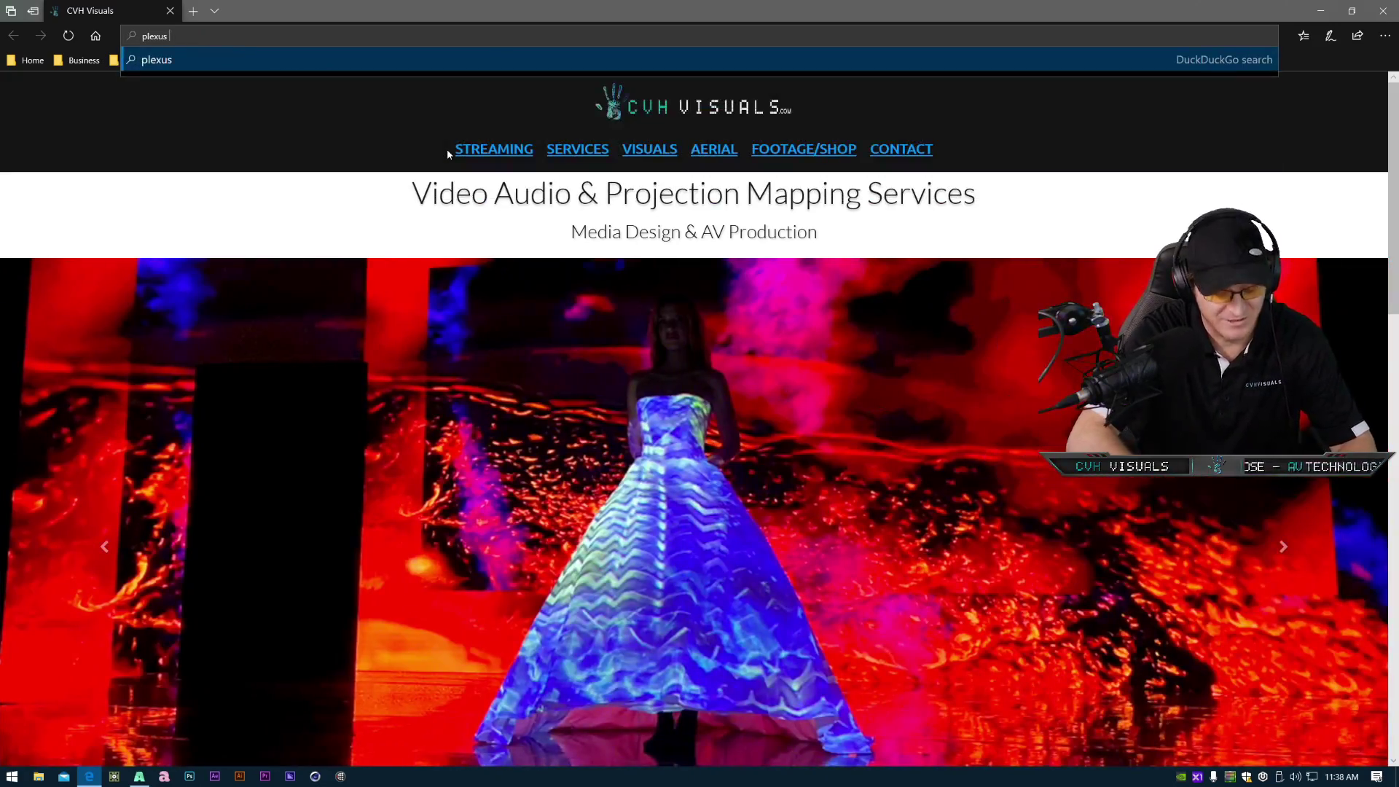
key(BackSpace)
key(BackSpace)
key(BackSpace)
key(BackSpace)
key(BackSpace)
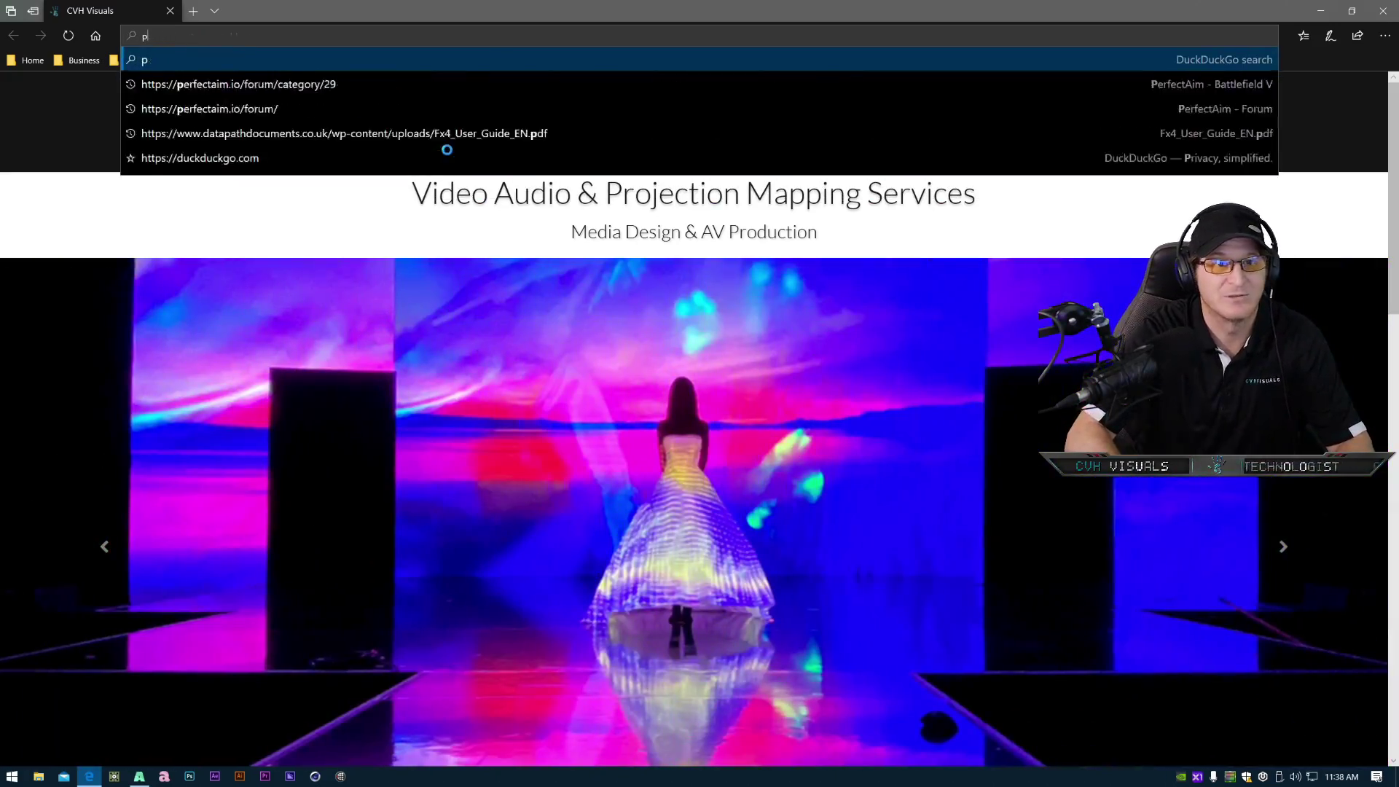
key(BackSpace)
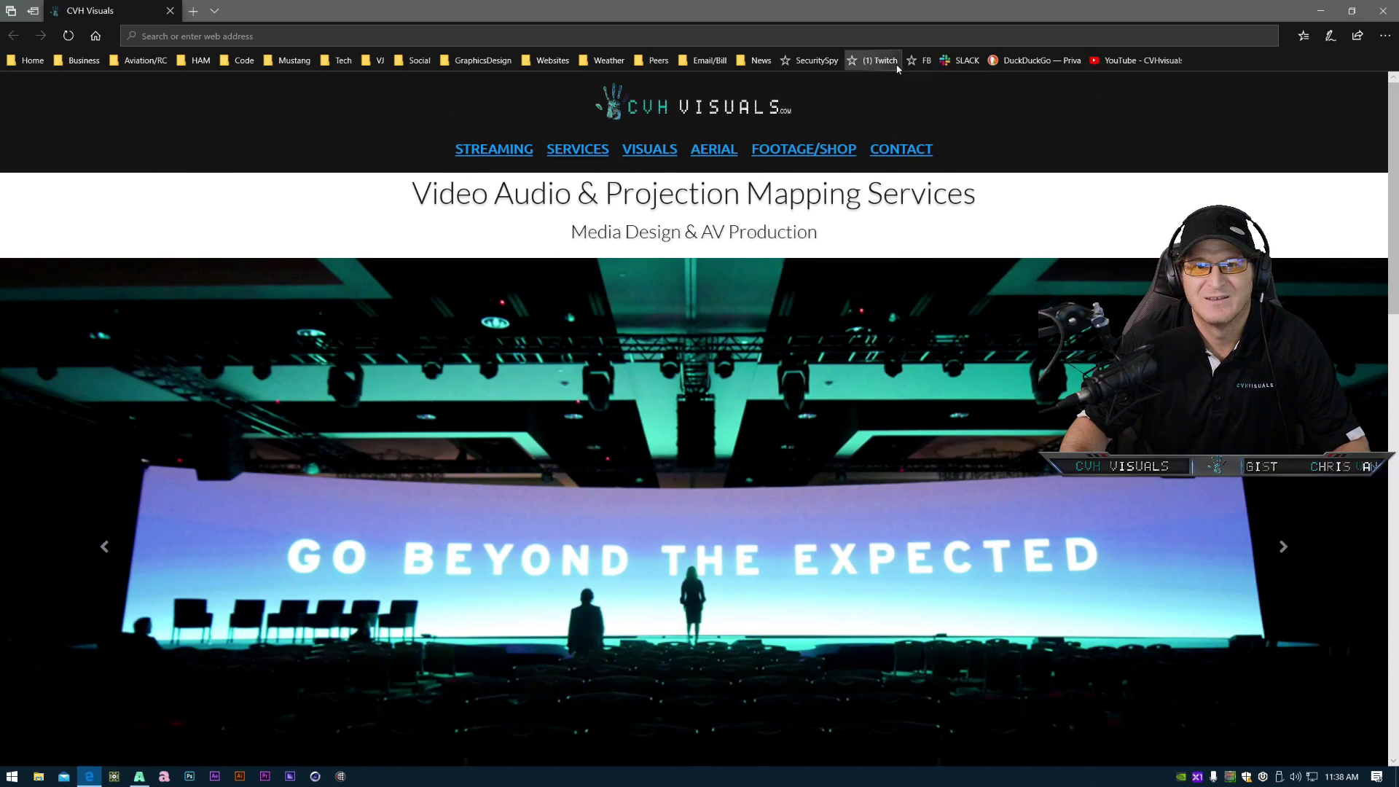
- Open the Facebook bookmark and search Facebook for plexus resolume
click(922, 60)
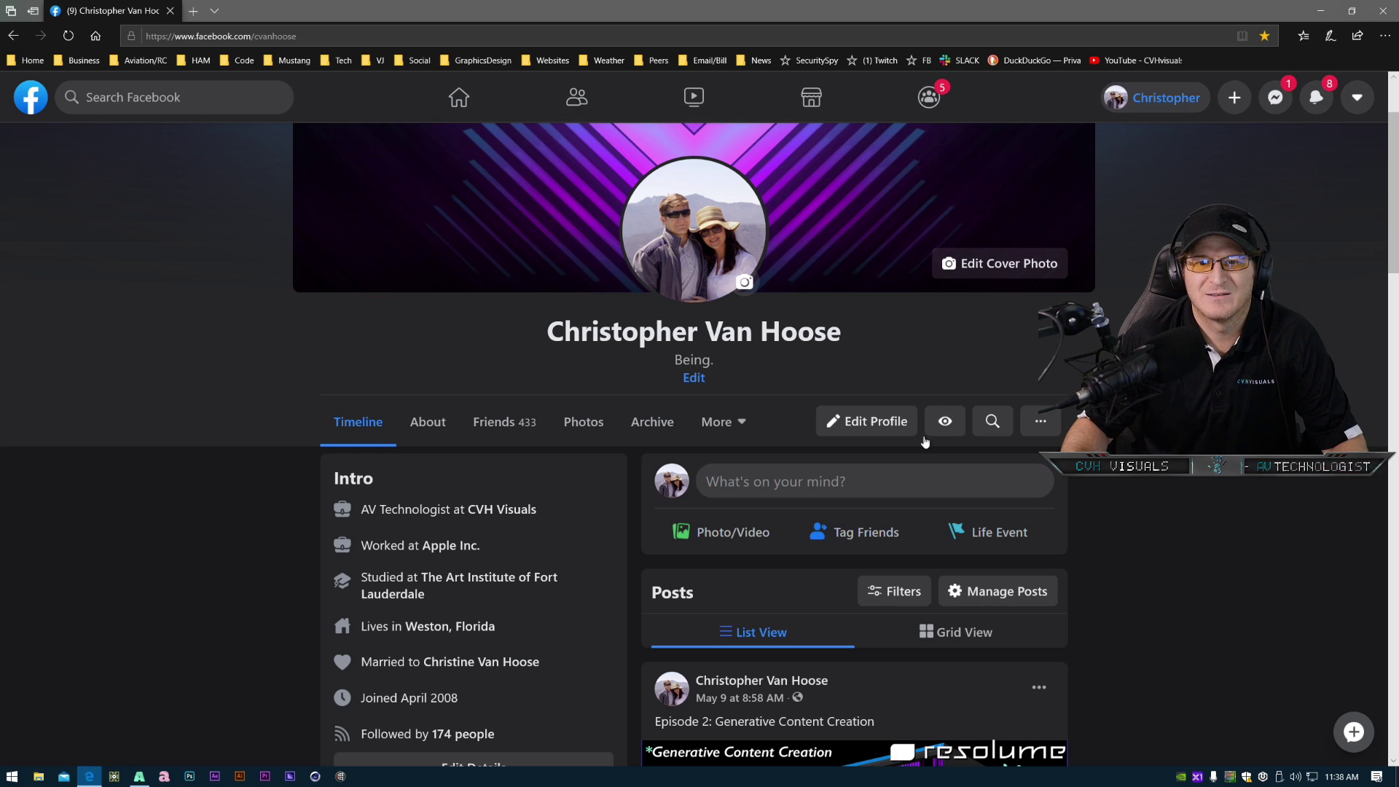
click(114, 101)
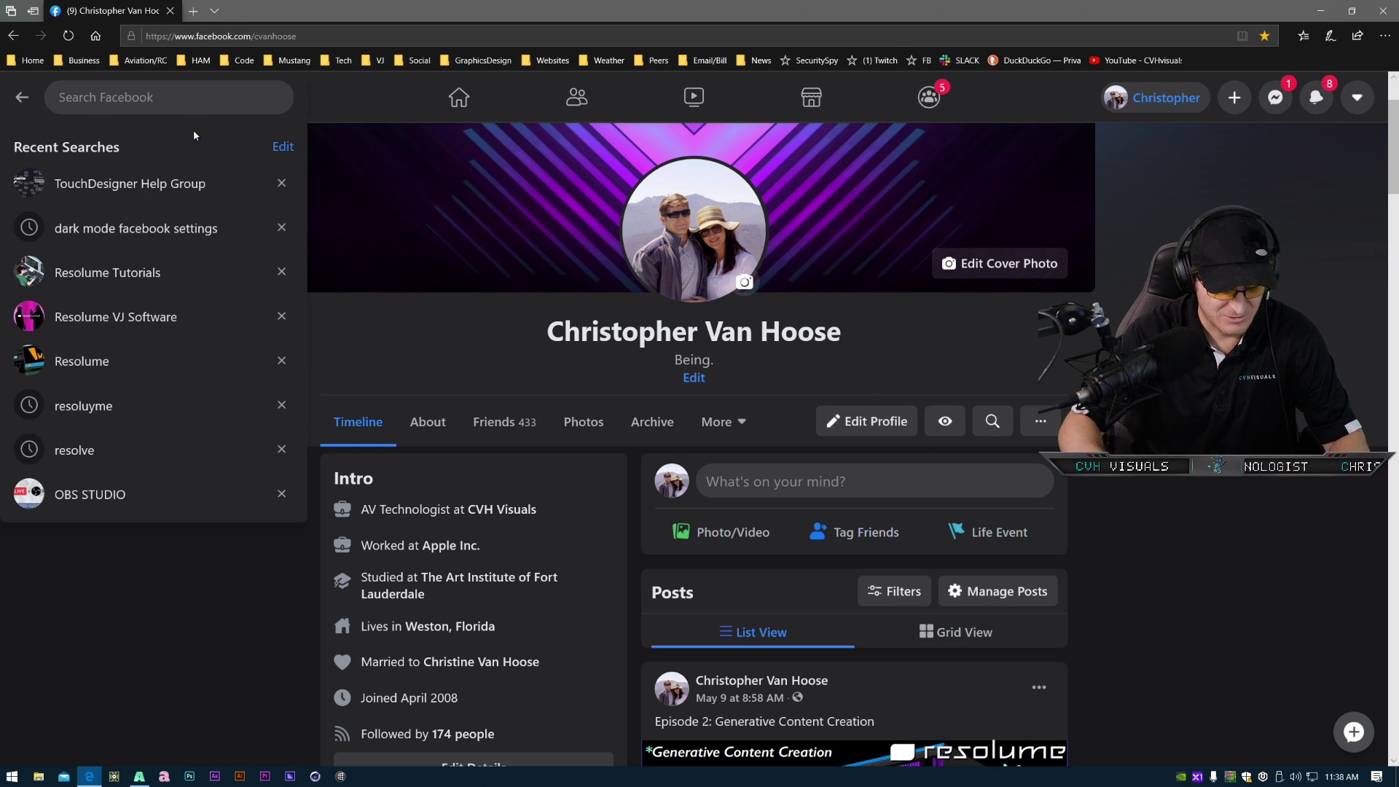
text(plexus resolume)
key(Return)
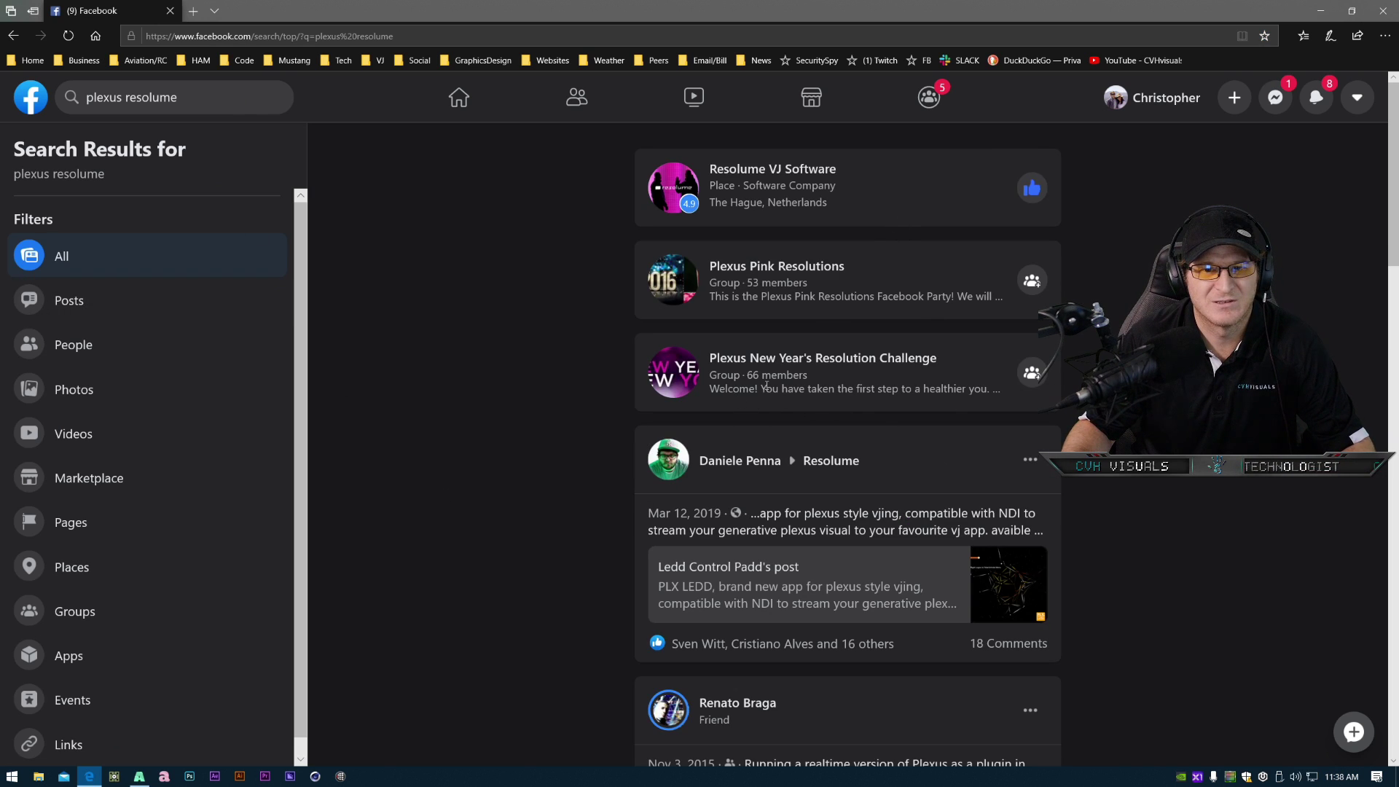
- Browse the plexus resolume search results for posts about the Plexus plugin
scroll(856, 603, down, 3)
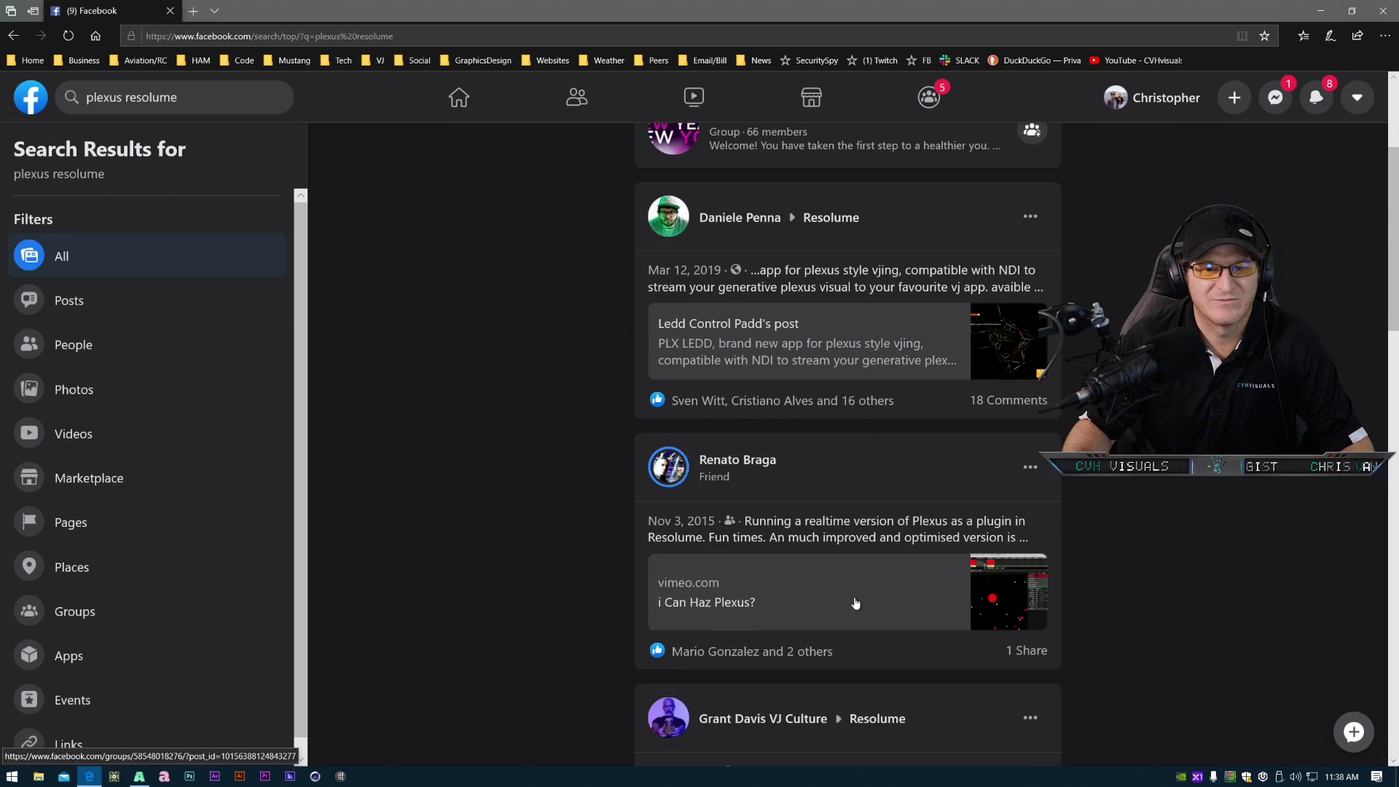
scroll(856, 603, down, 5)
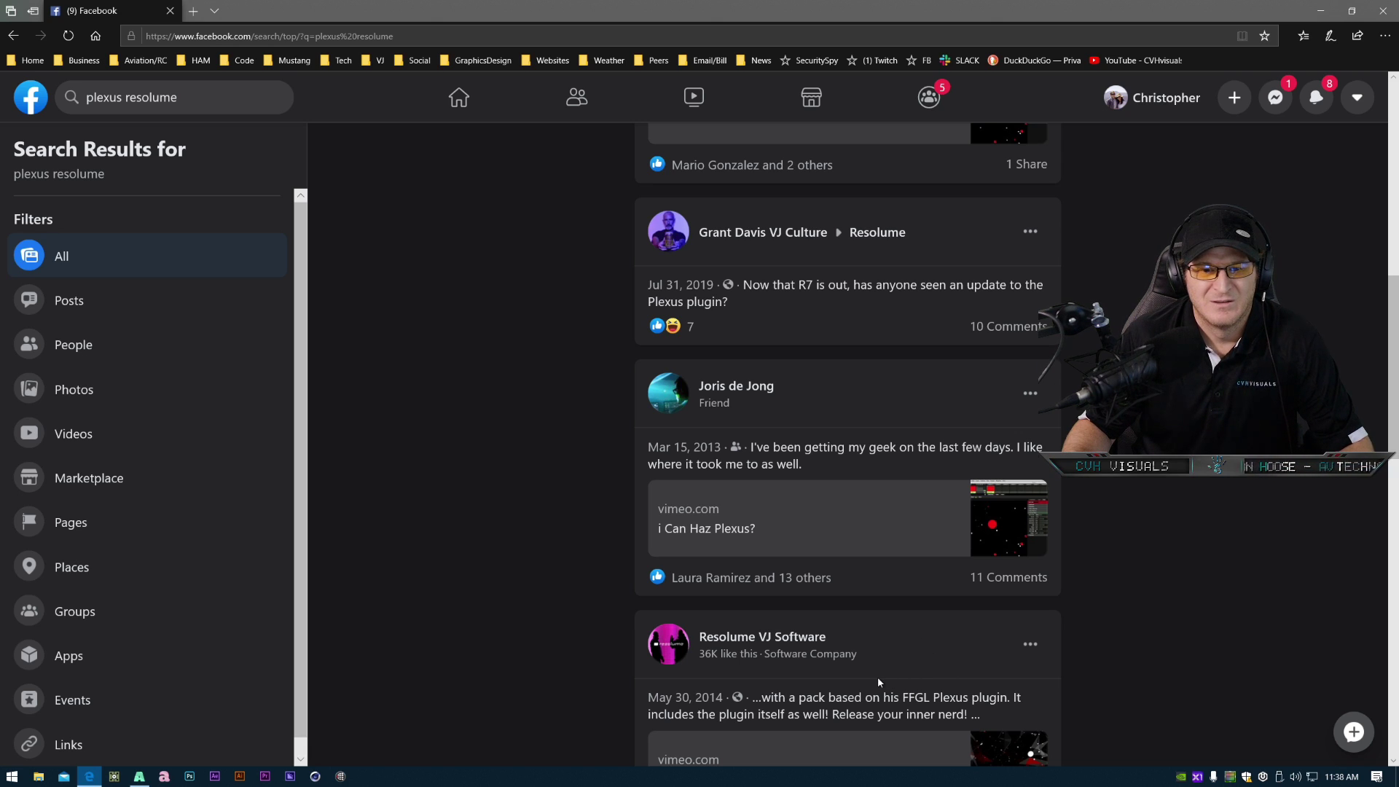
scroll(879, 682, down, 3)
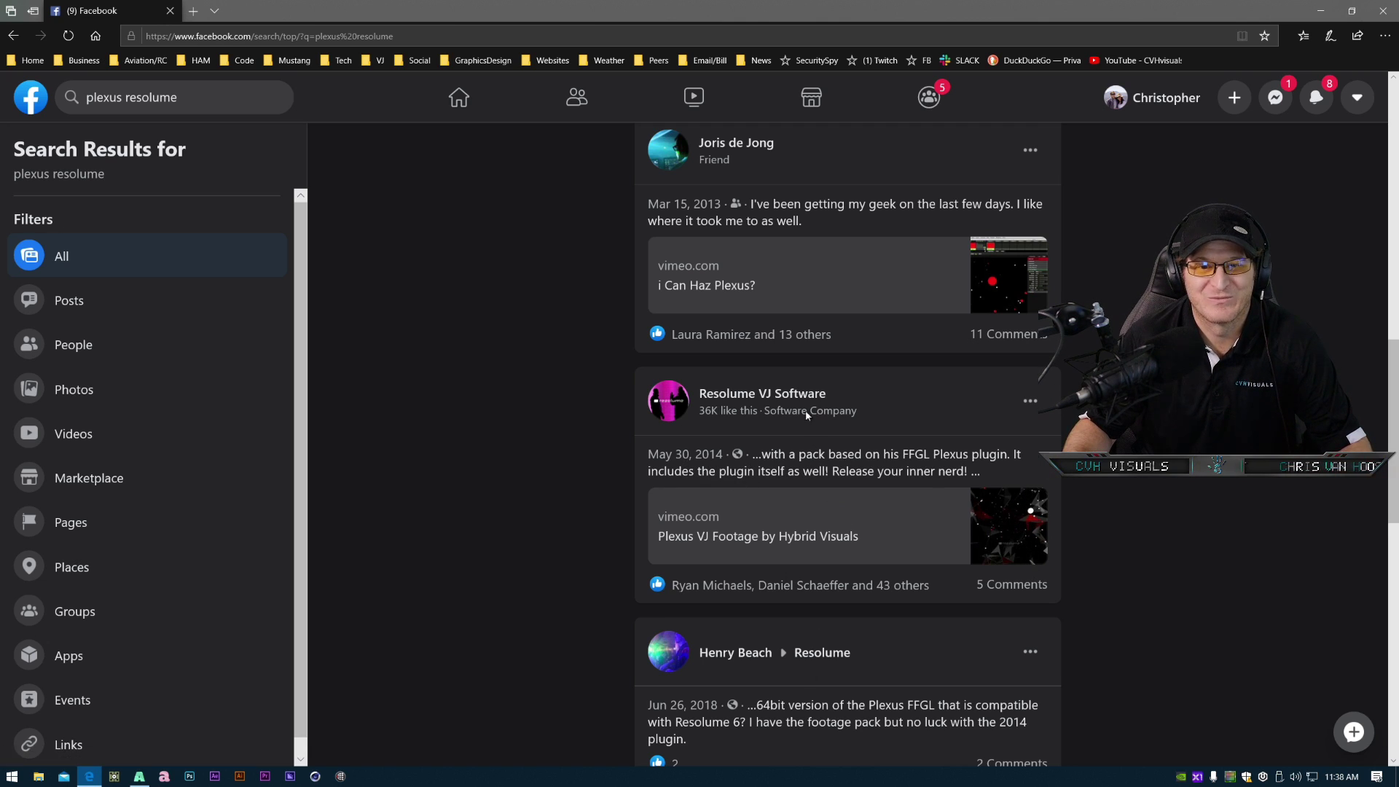
scroll(916, 567, up, 3)
scroll(917, 568, down, 3)
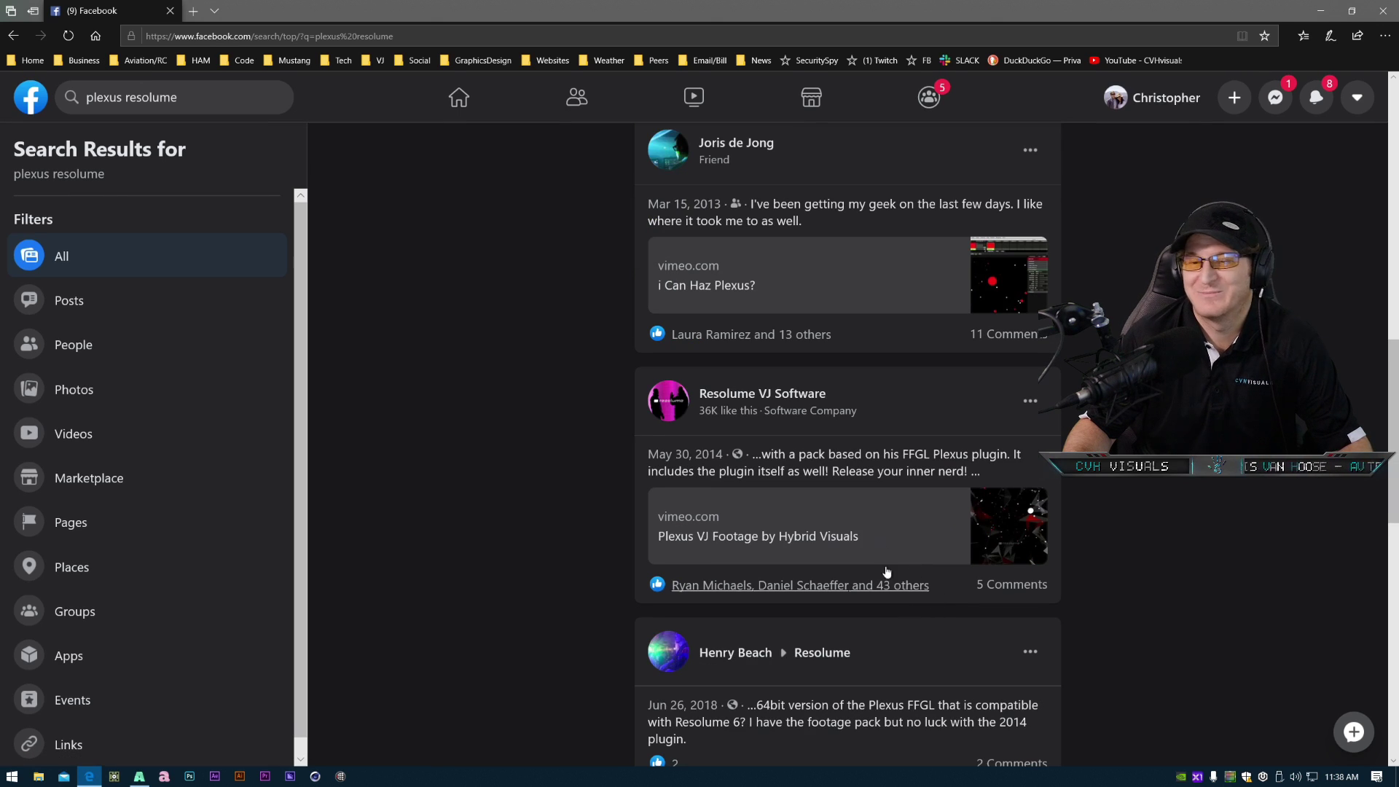
scroll(896, 593, up, 3)
scroll(890, 593, up, 3)
scroll(728, 604, down, 6)
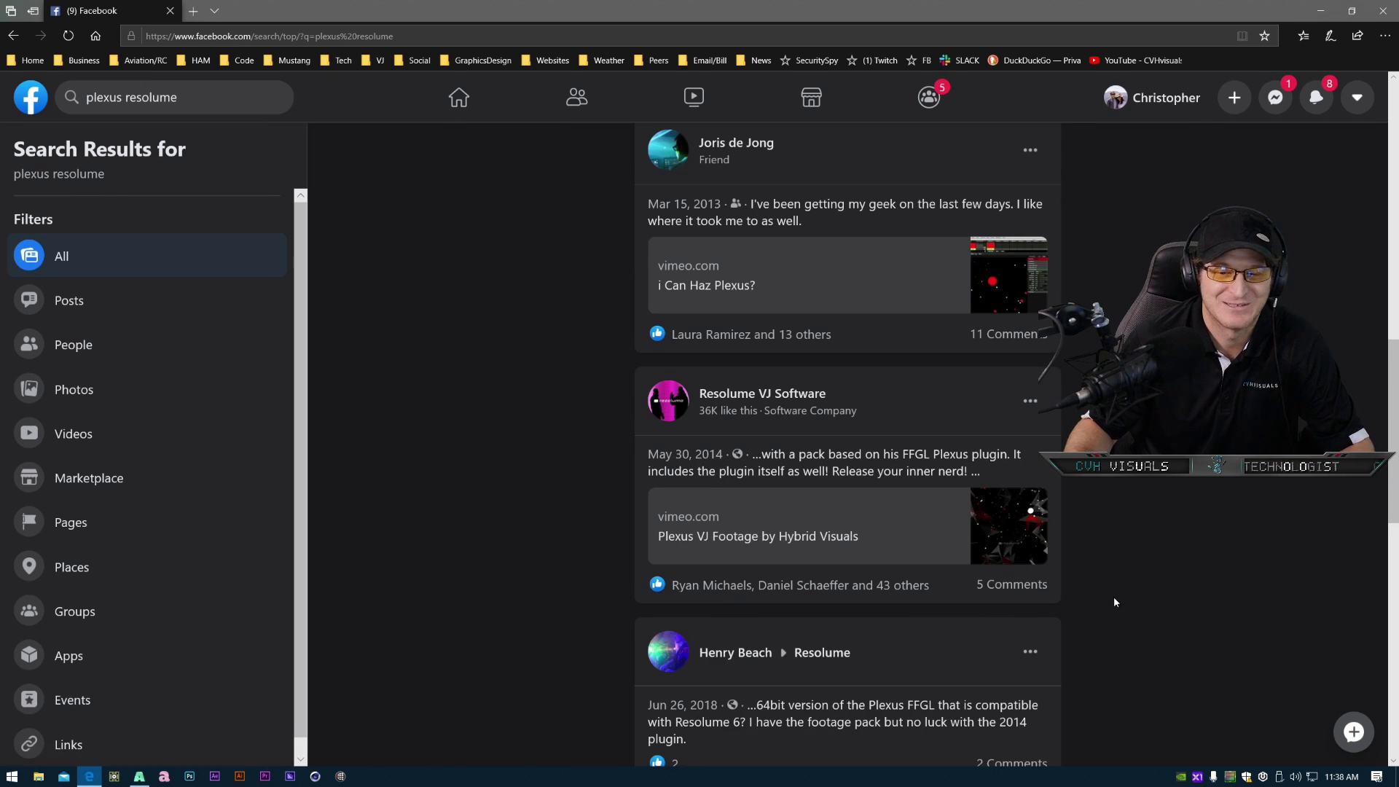
scroll(1115, 604, down, 6)
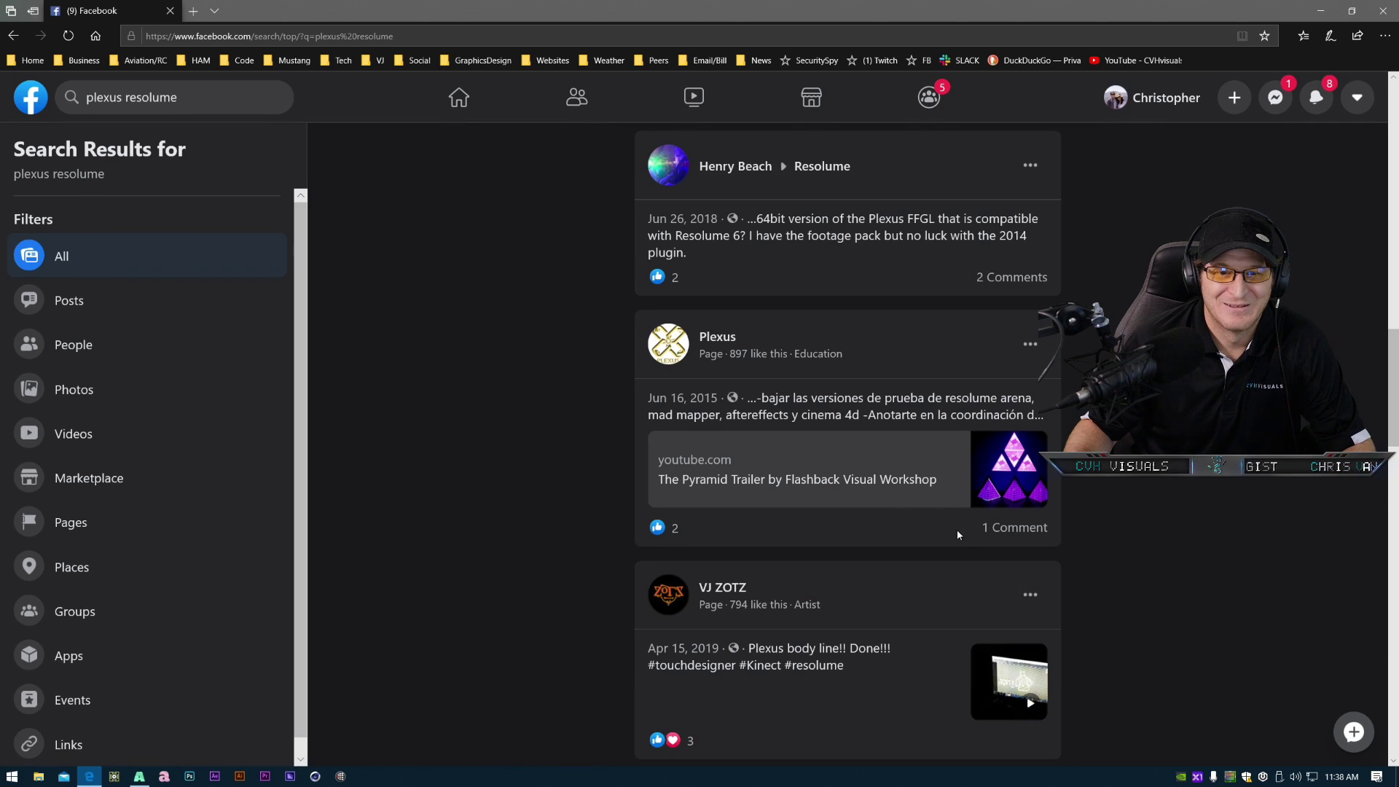
scroll(988, 575, down, 3)
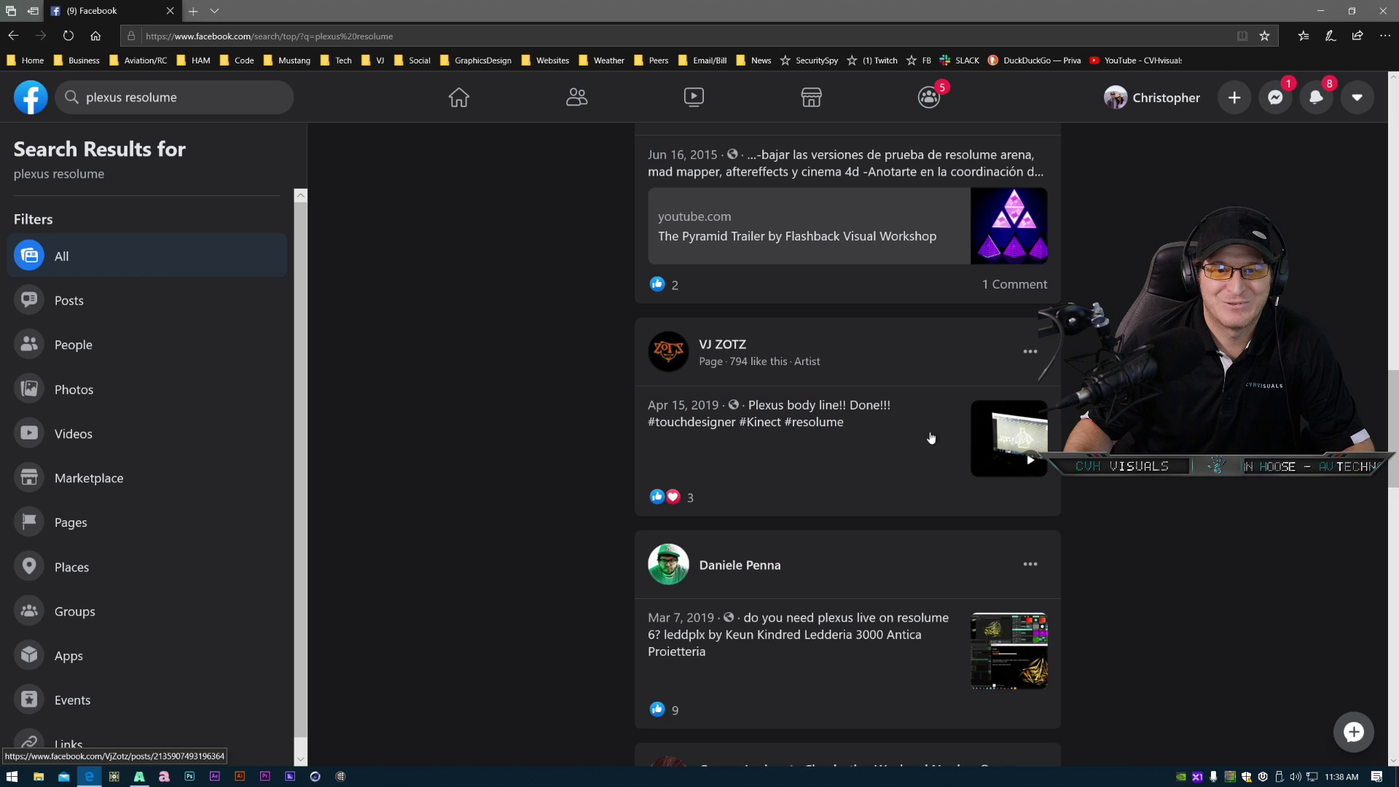
scroll(905, 583, down, 6)
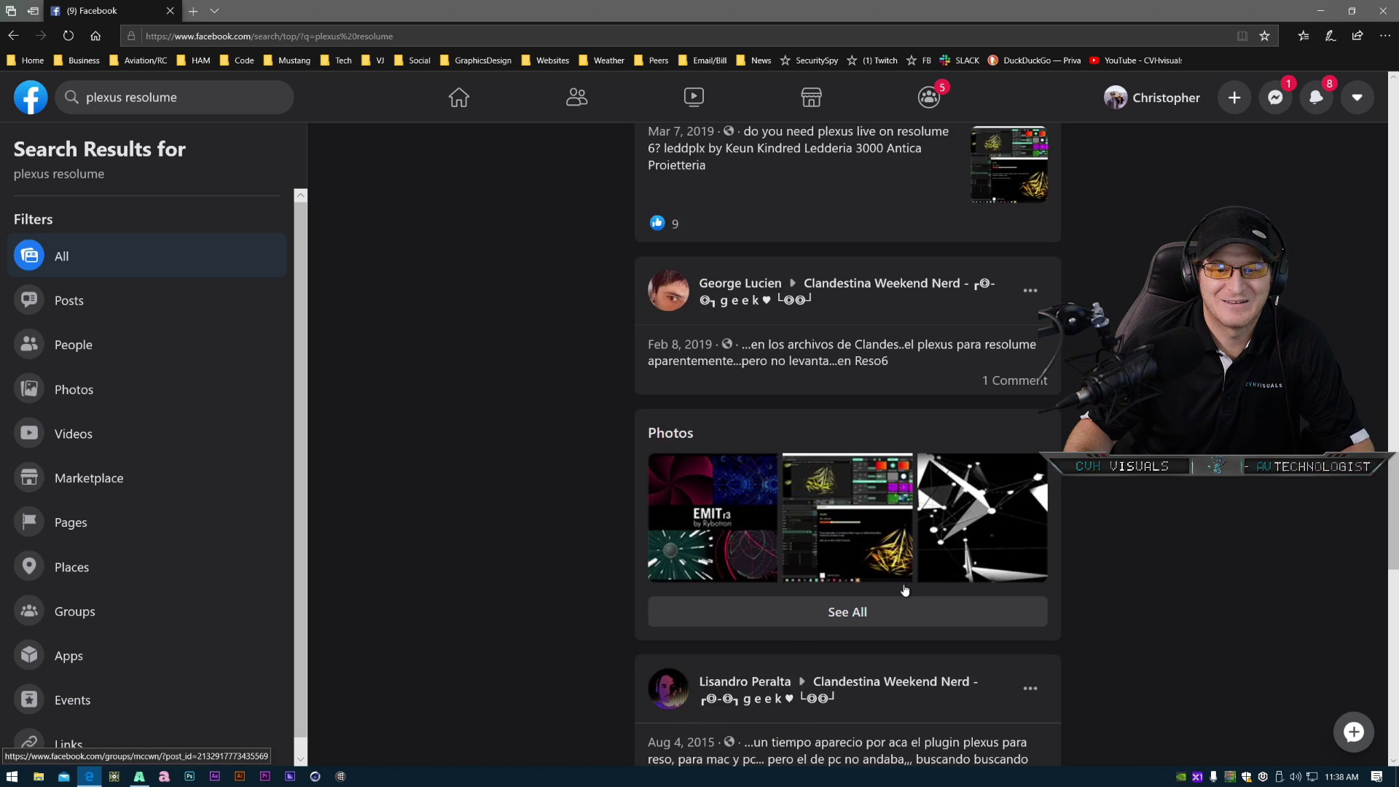
scroll(905, 589, down, 3)
scroll(991, 603, down, 3)
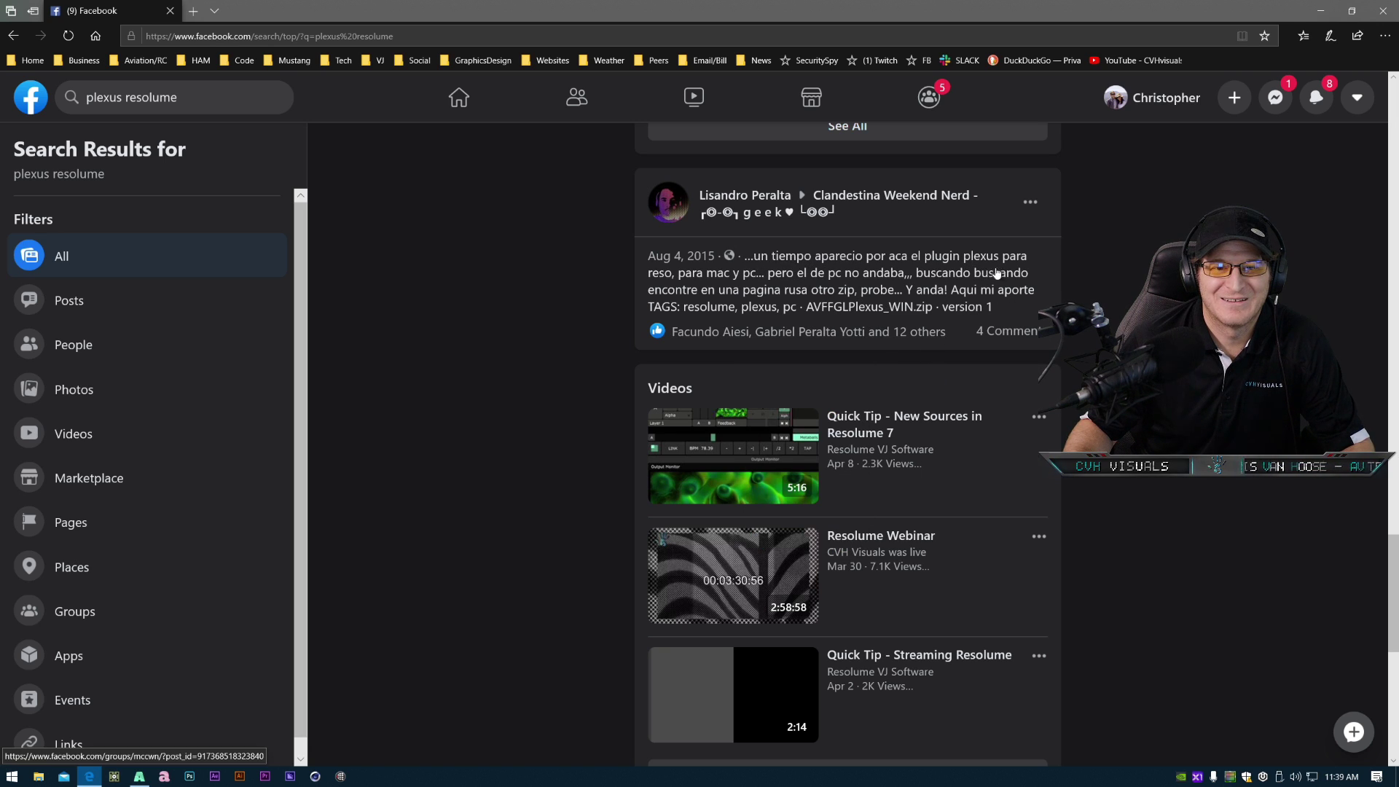
scroll(953, 500, down, 8)
scroll(951, 495, up, 13)
scroll(949, 503, up, 10)
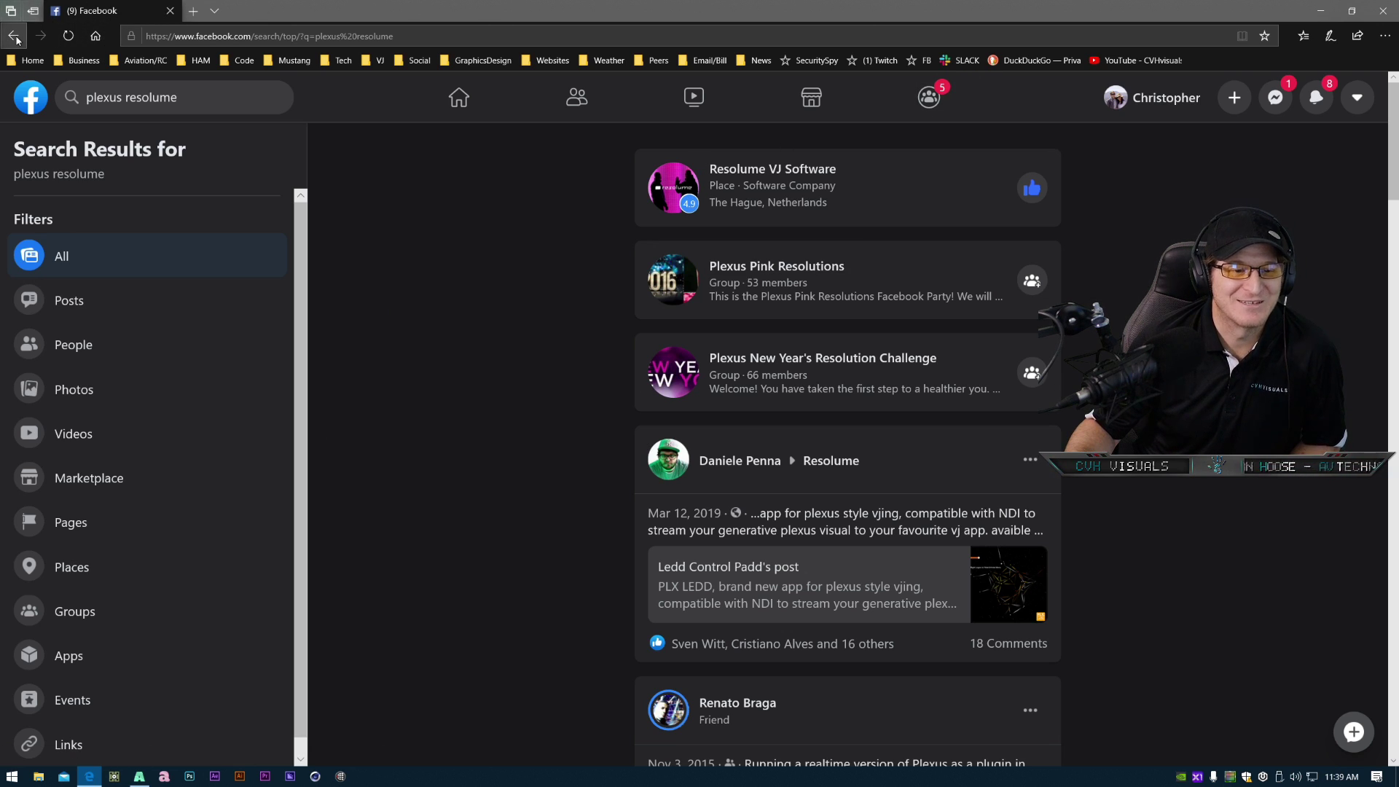
- Close the browser and return to the Generative Content deck in Resolume
click(1384, 9)
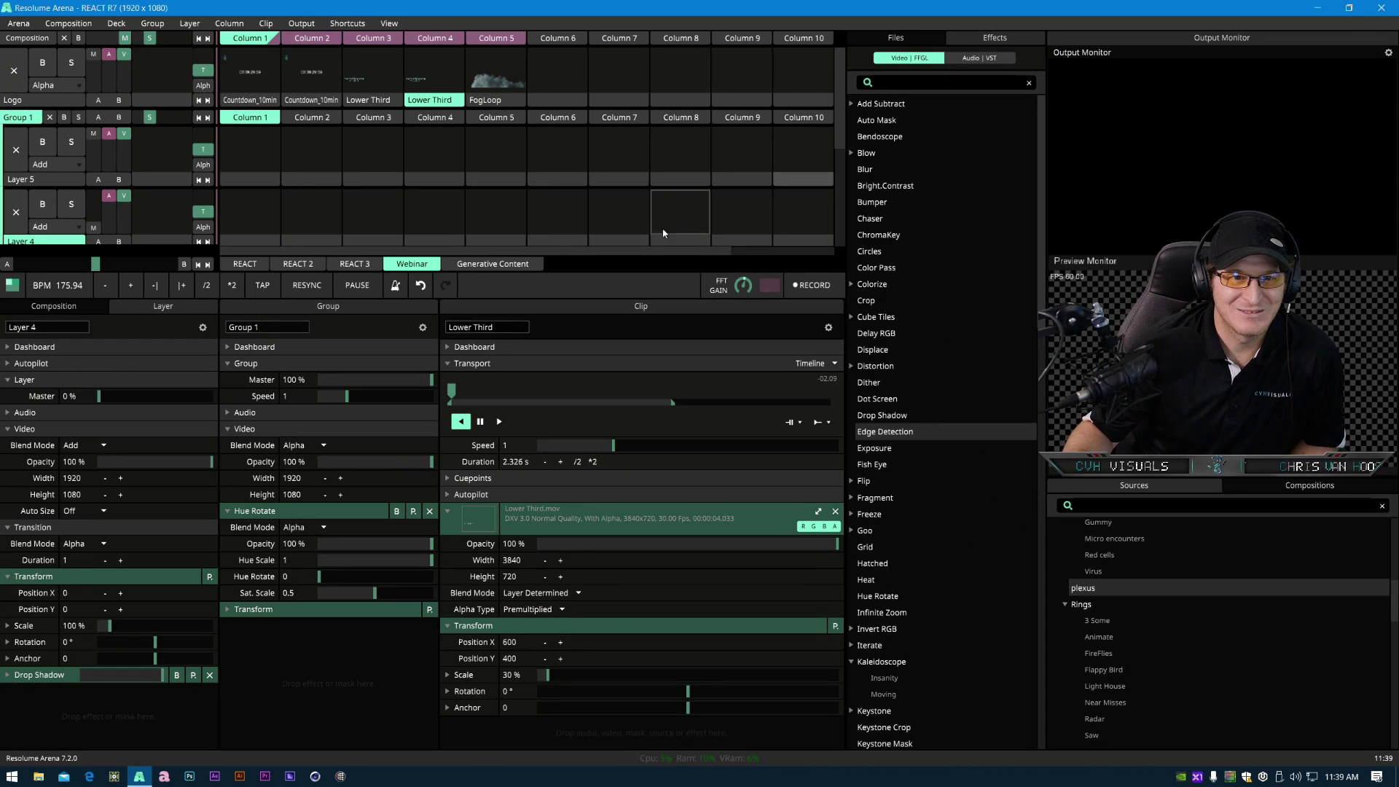
click(515, 266)
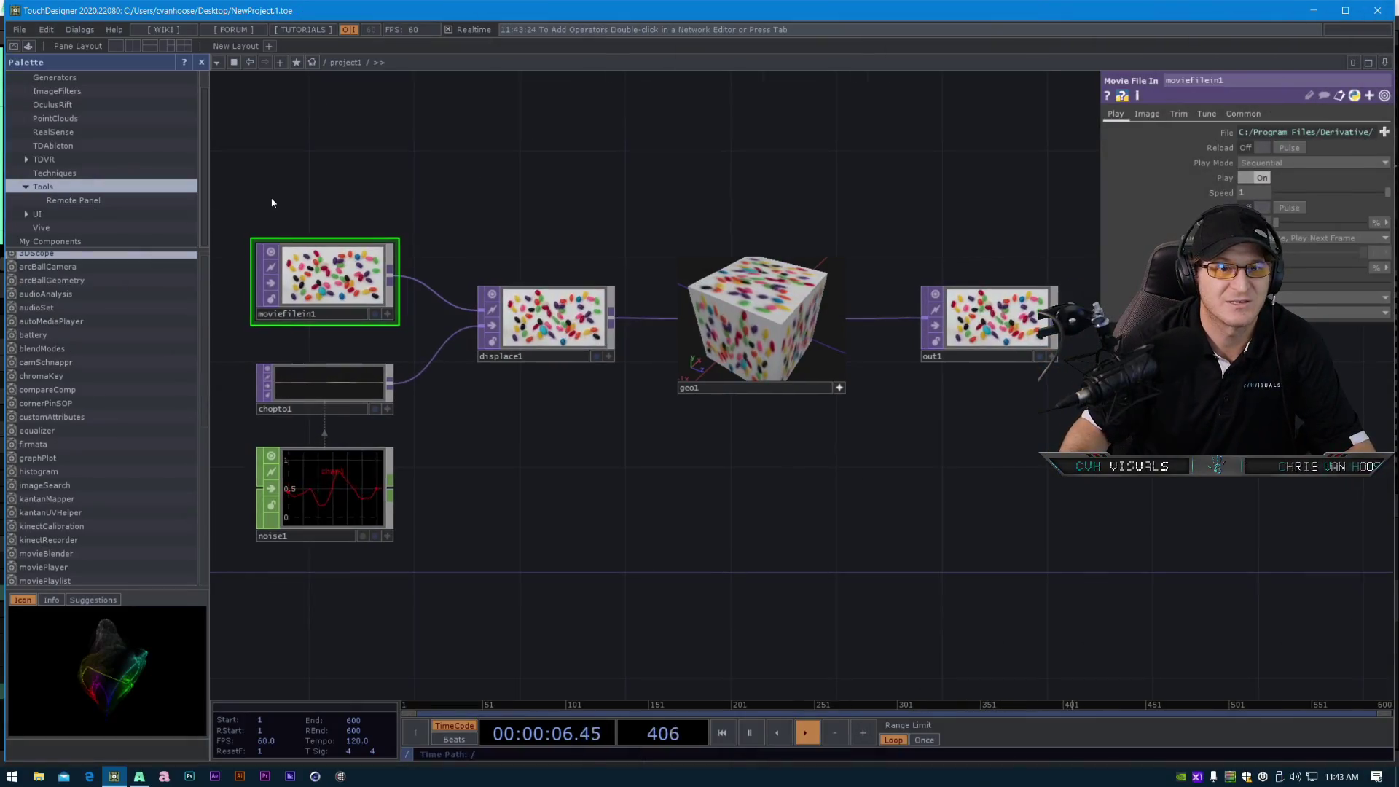
- In TouchDesigner, open the recent project Beat Doctor v1_00.9.toe
click(17, 30)
mouse_move(66, 87)
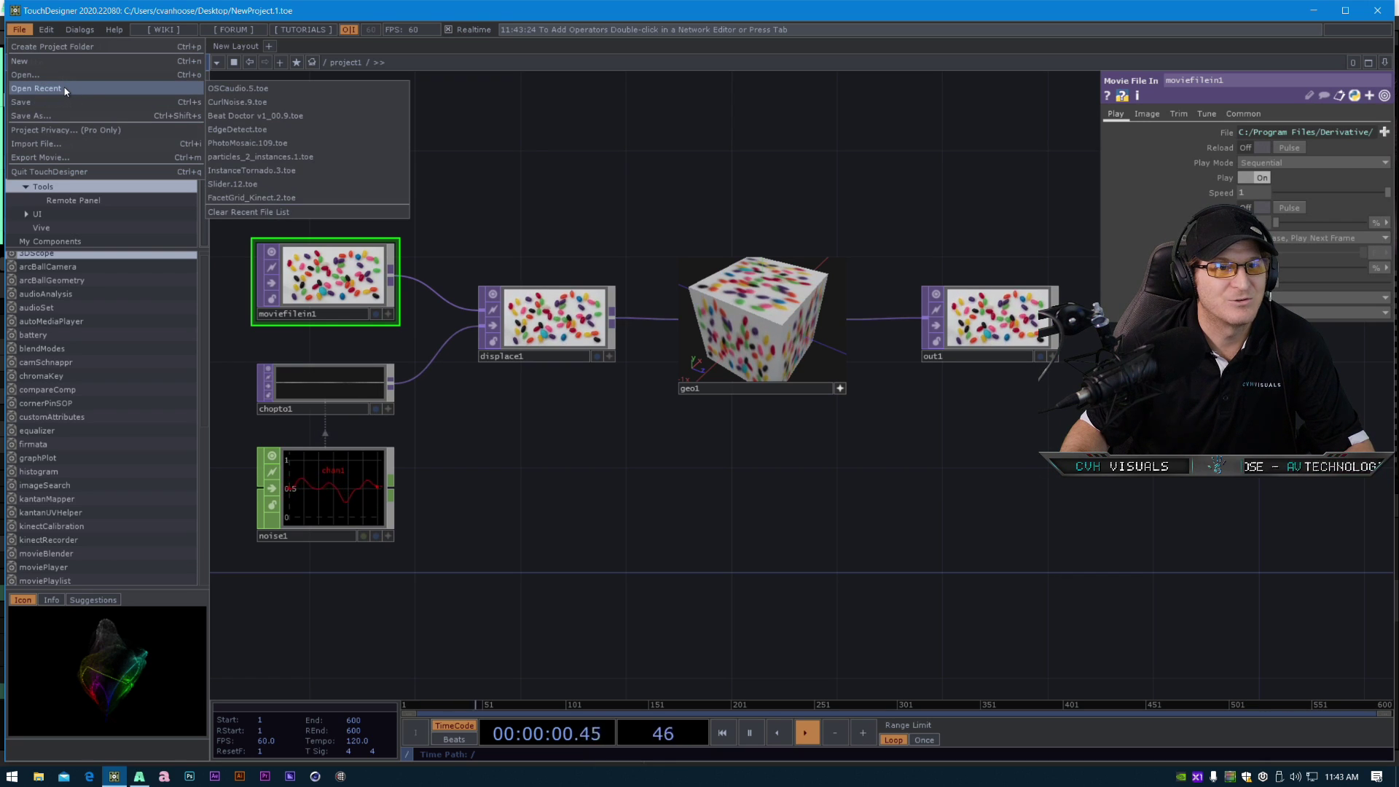
click(250, 119)
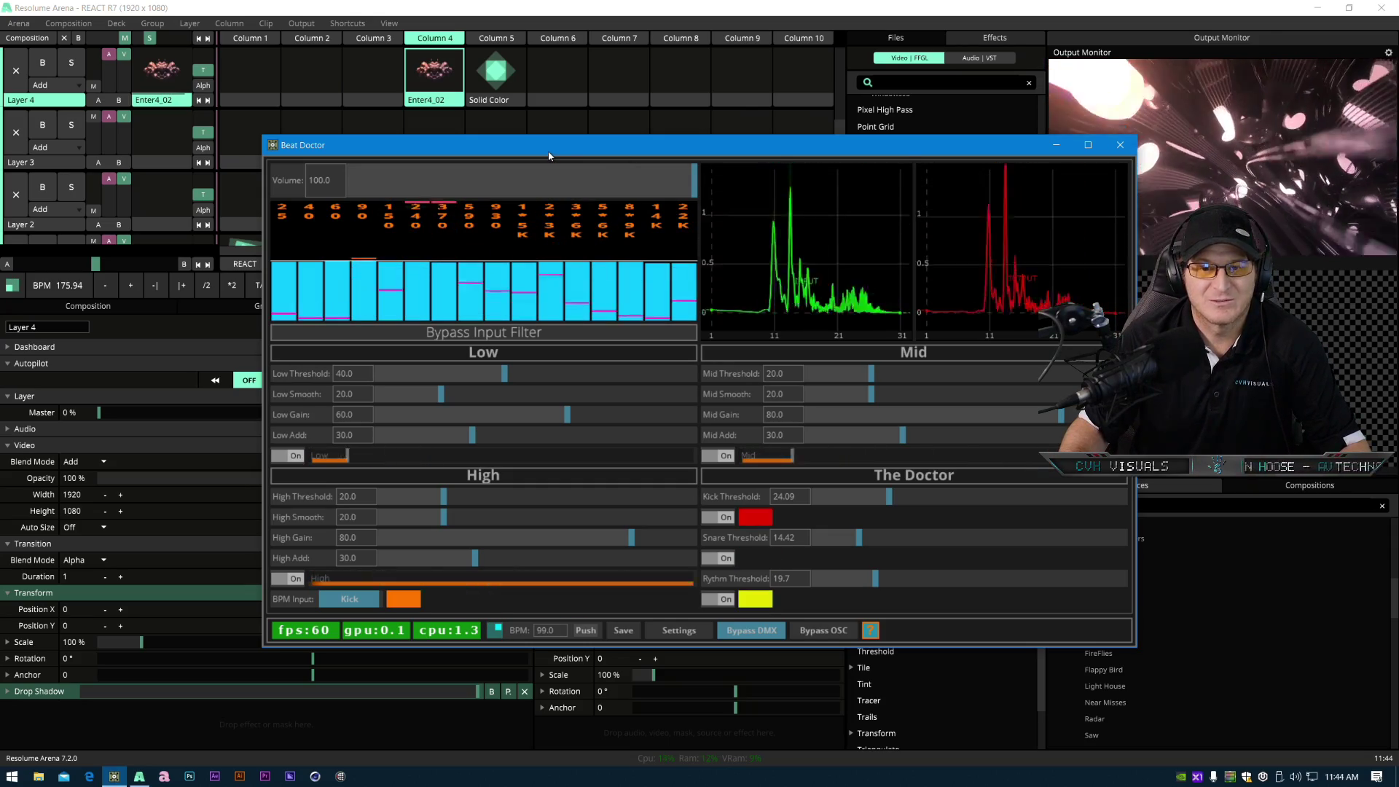
- Reposition the Beat Doctor window and open its Settings panel
drag(569, 146, 551, 117)
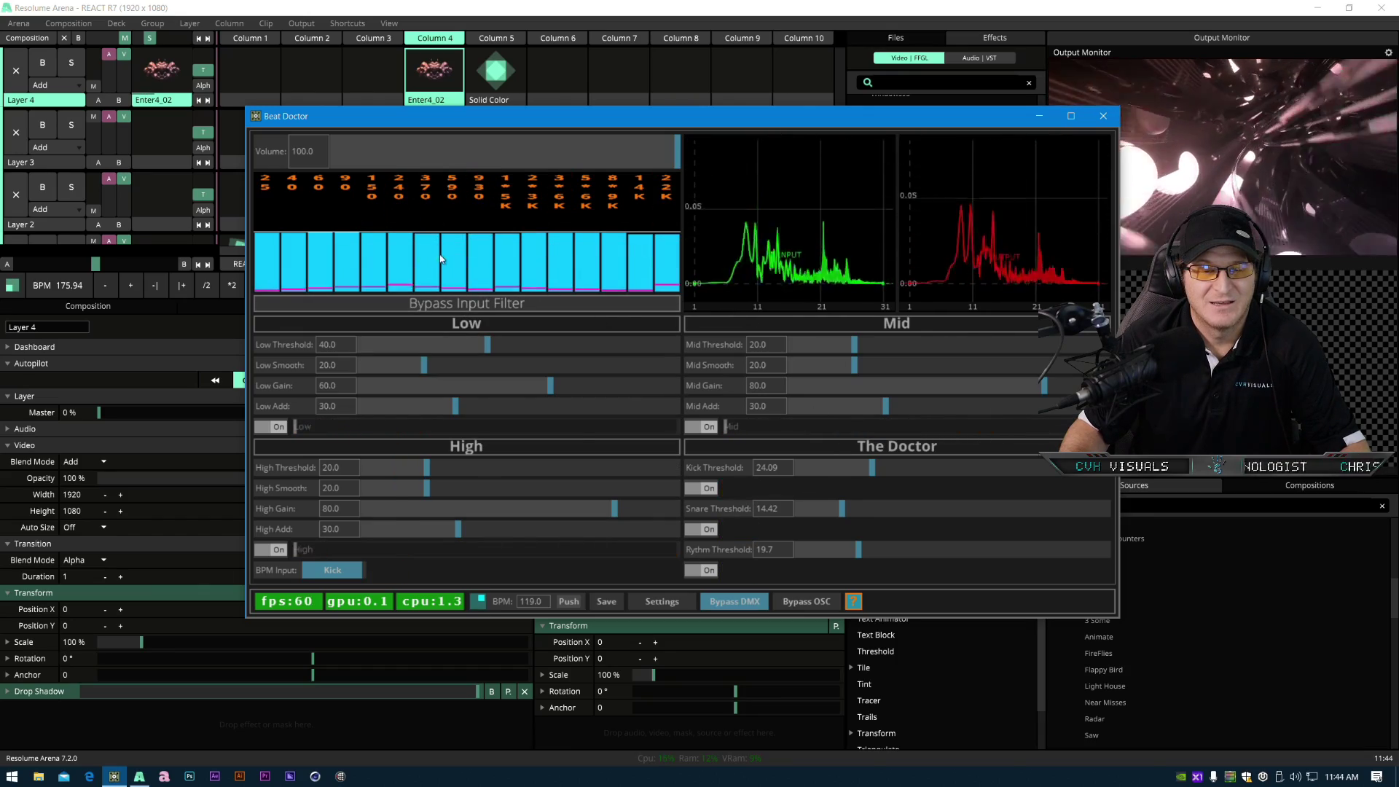
drag(376, 120, 369, 148)
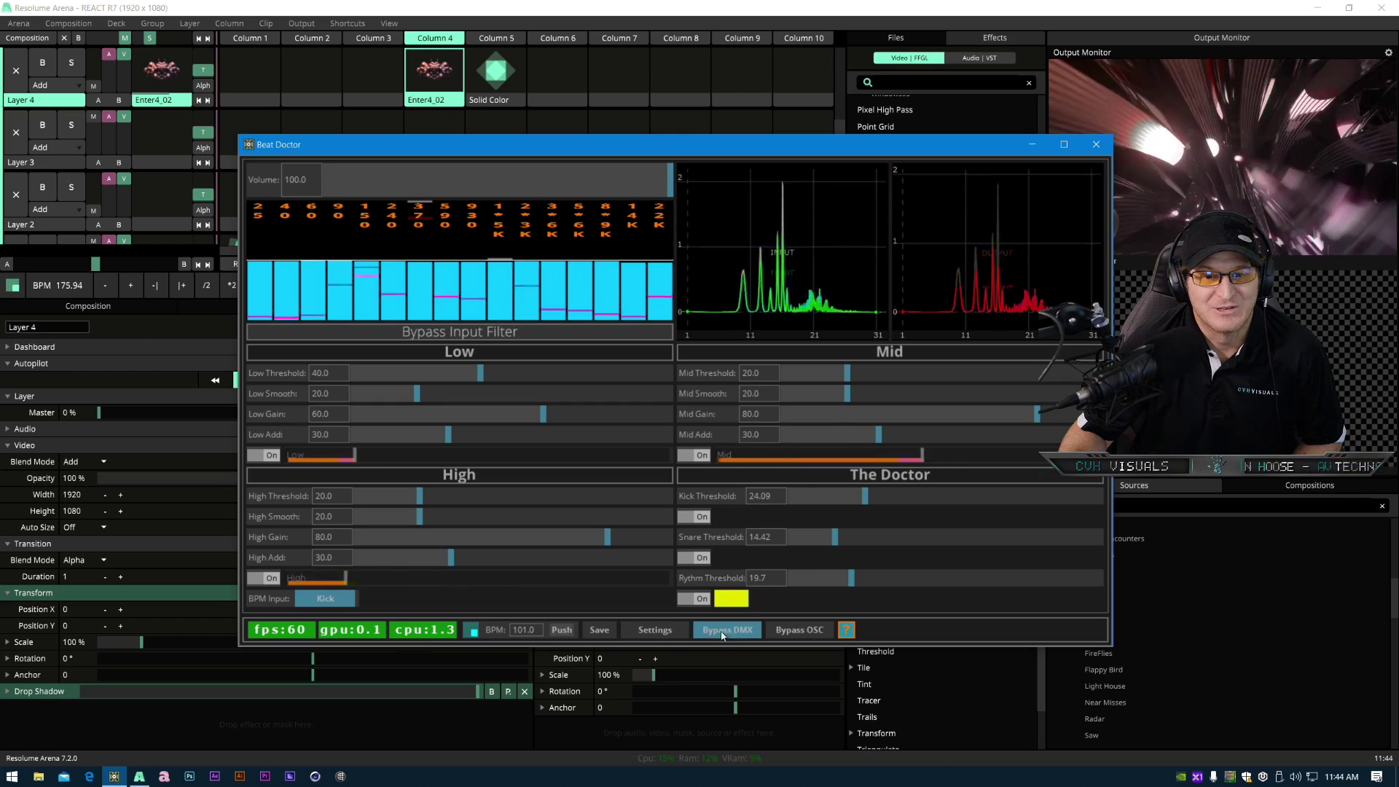
click(666, 631)
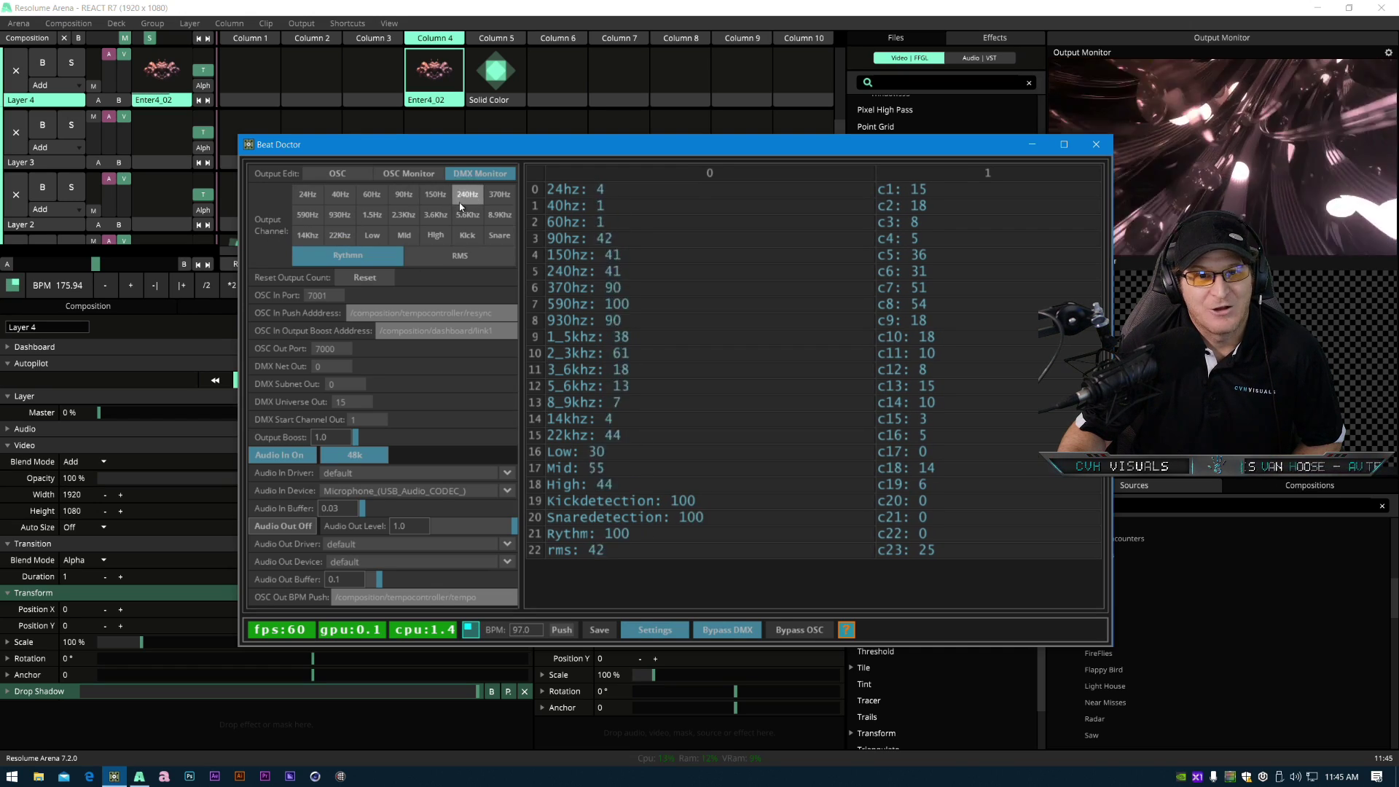
- Switch between the OSC Monitor and DMX Monitor output views
click(409, 175)
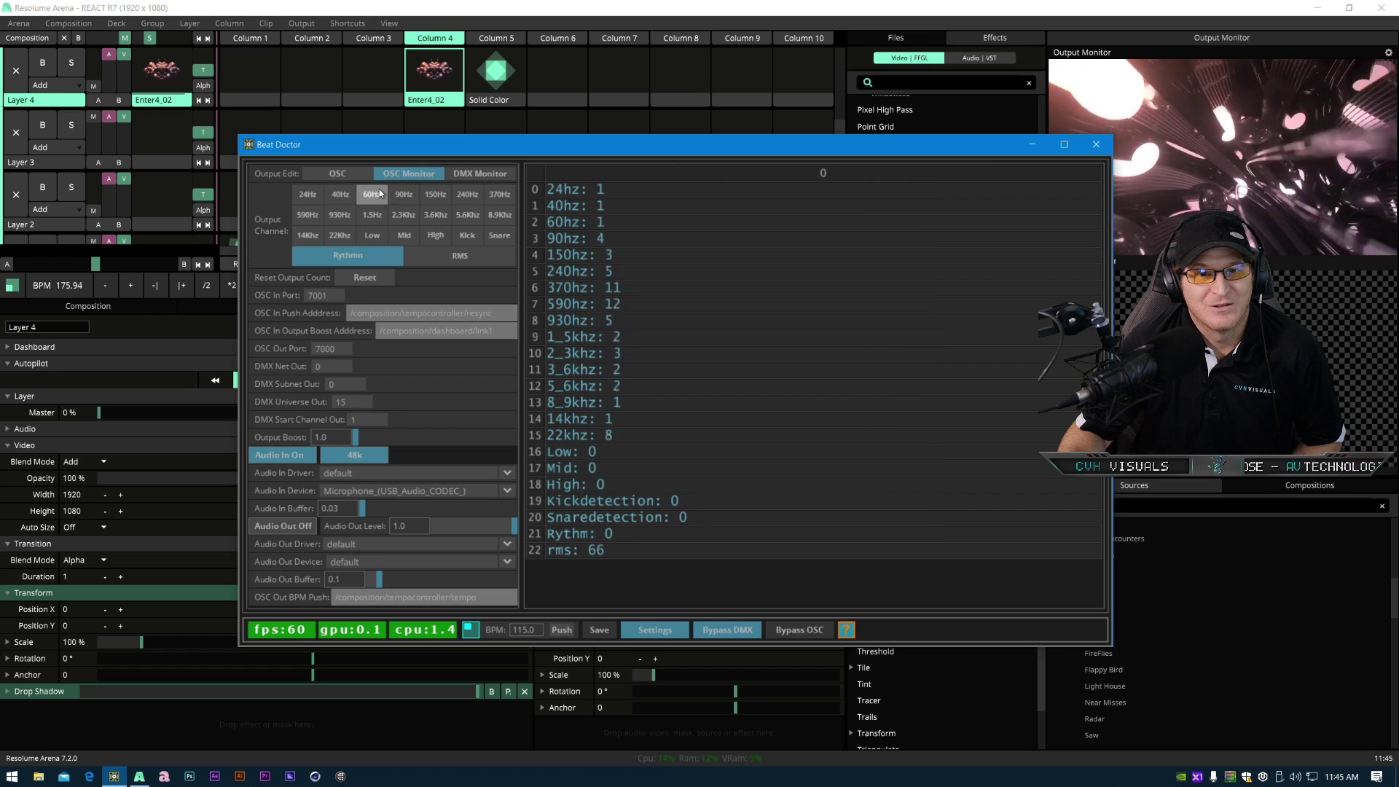
click(464, 175)
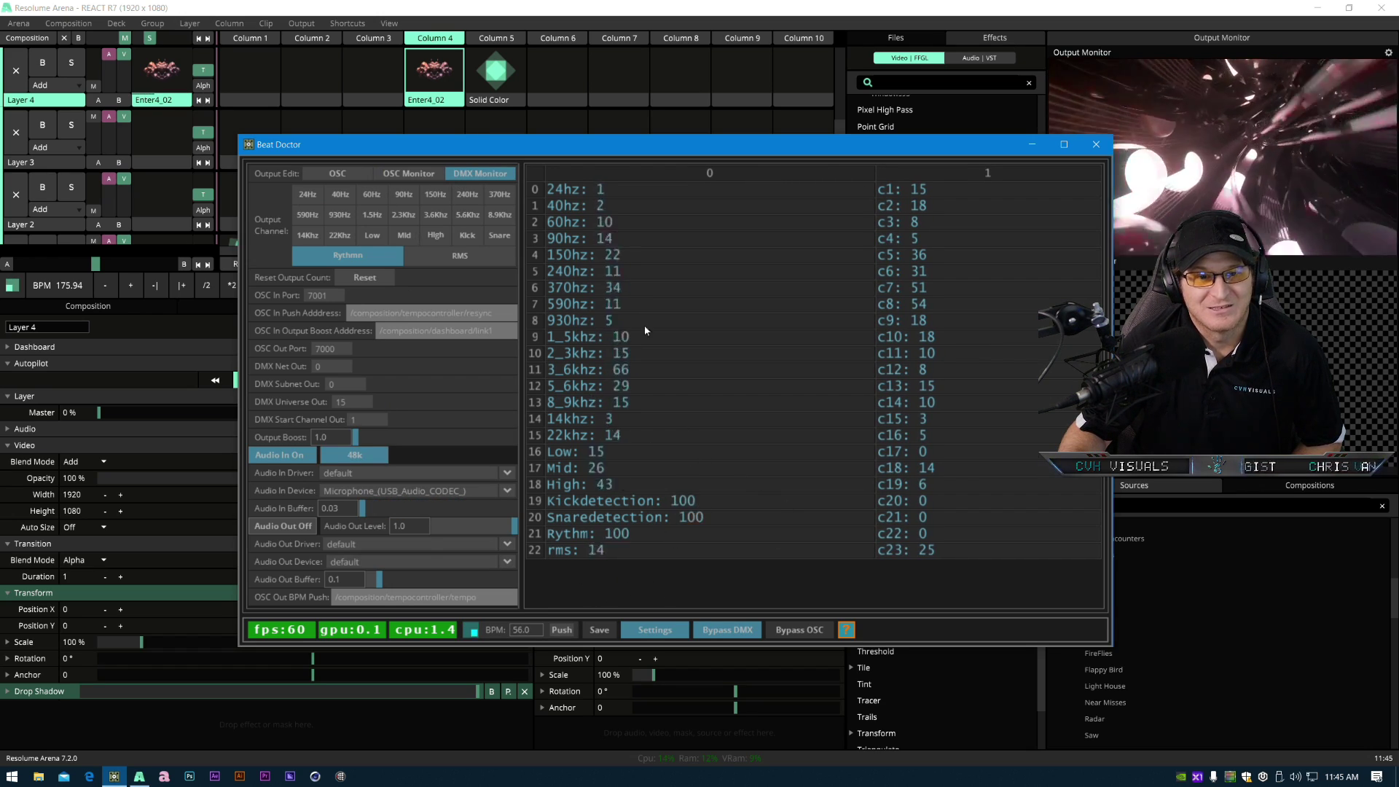
drag(435, 153, 470, 145)
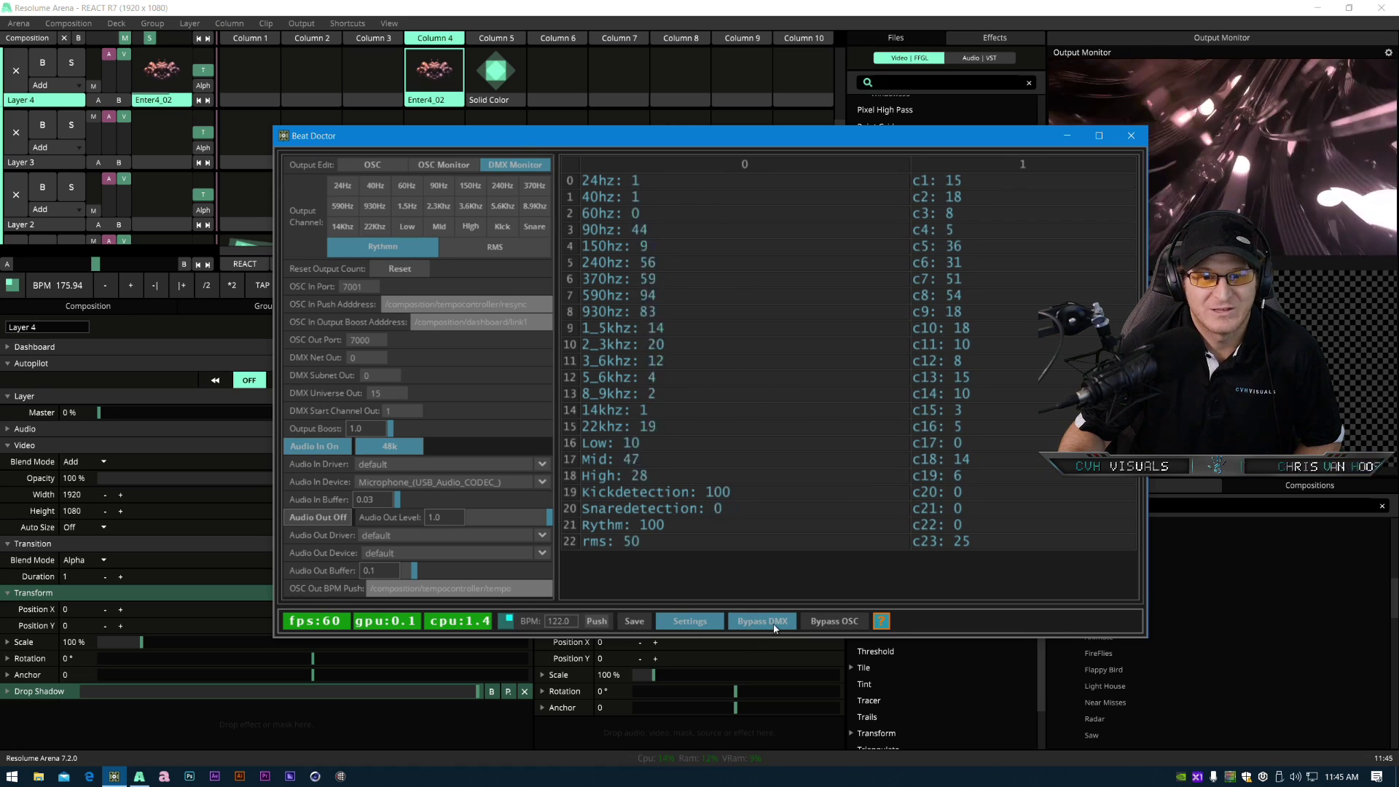
- Return to the main Beat Doctor analysis view and move its window over the left panels
click(694, 624)
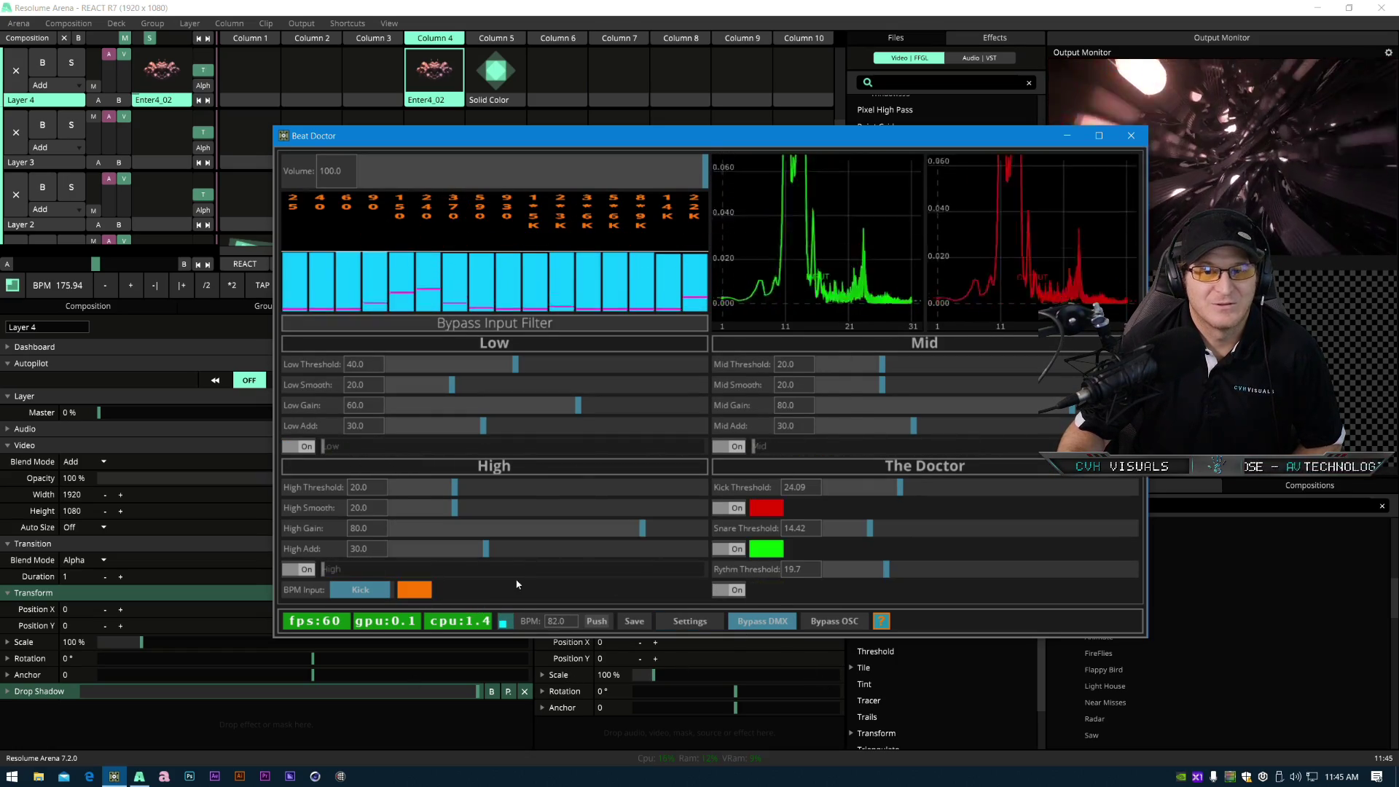
drag(506, 138, 277, 222)
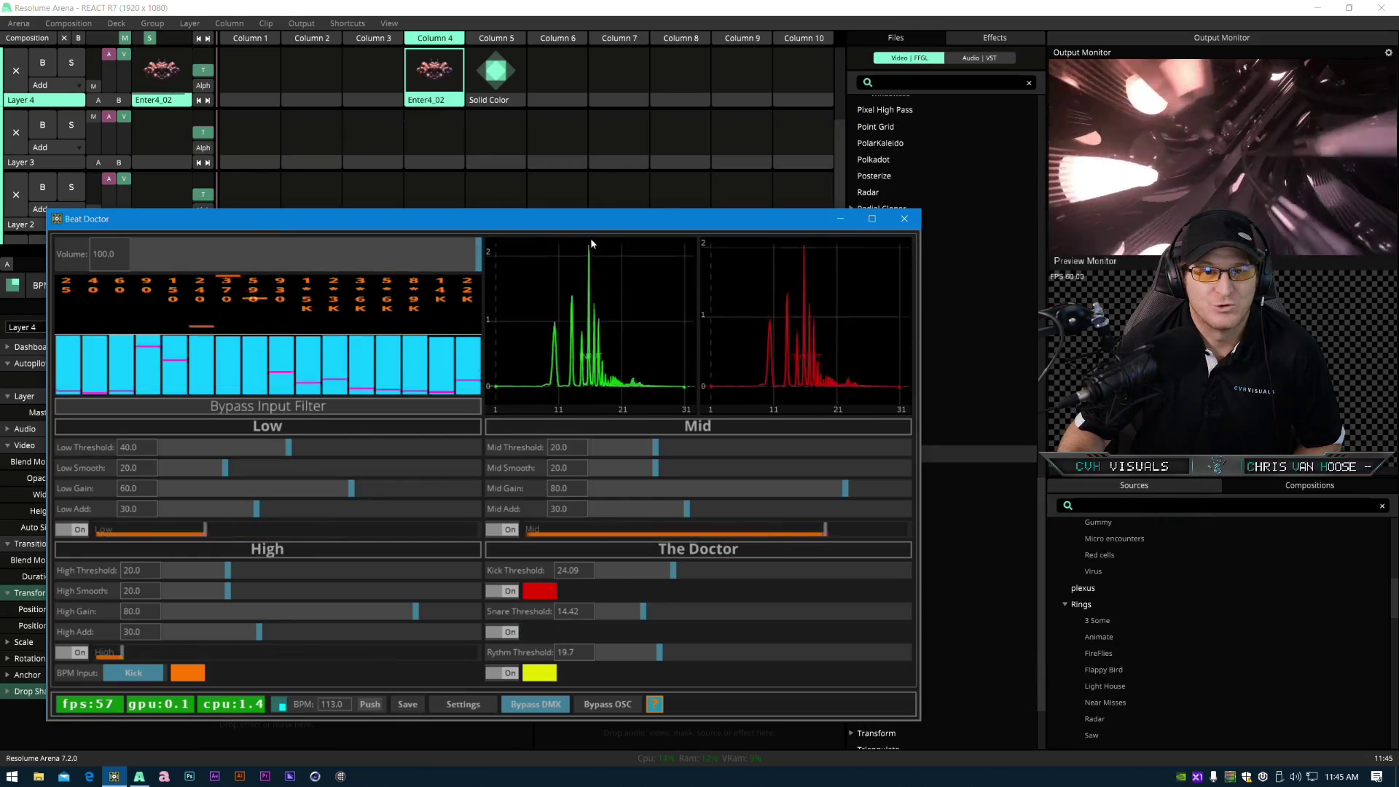
- Reposition the Beat Doctor window once more and close it
drag(594, 224, 589, 167)
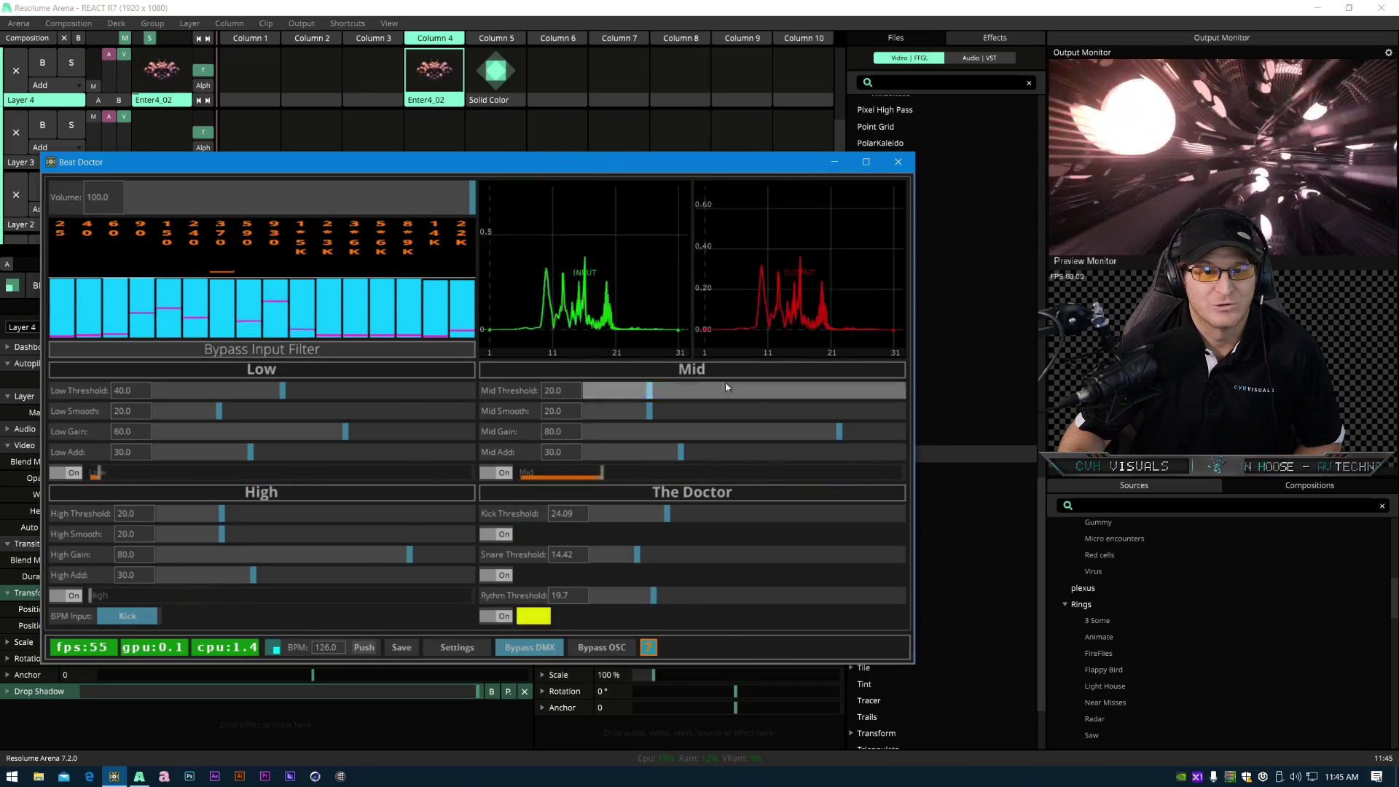
drag(637, 166, 702, 102)
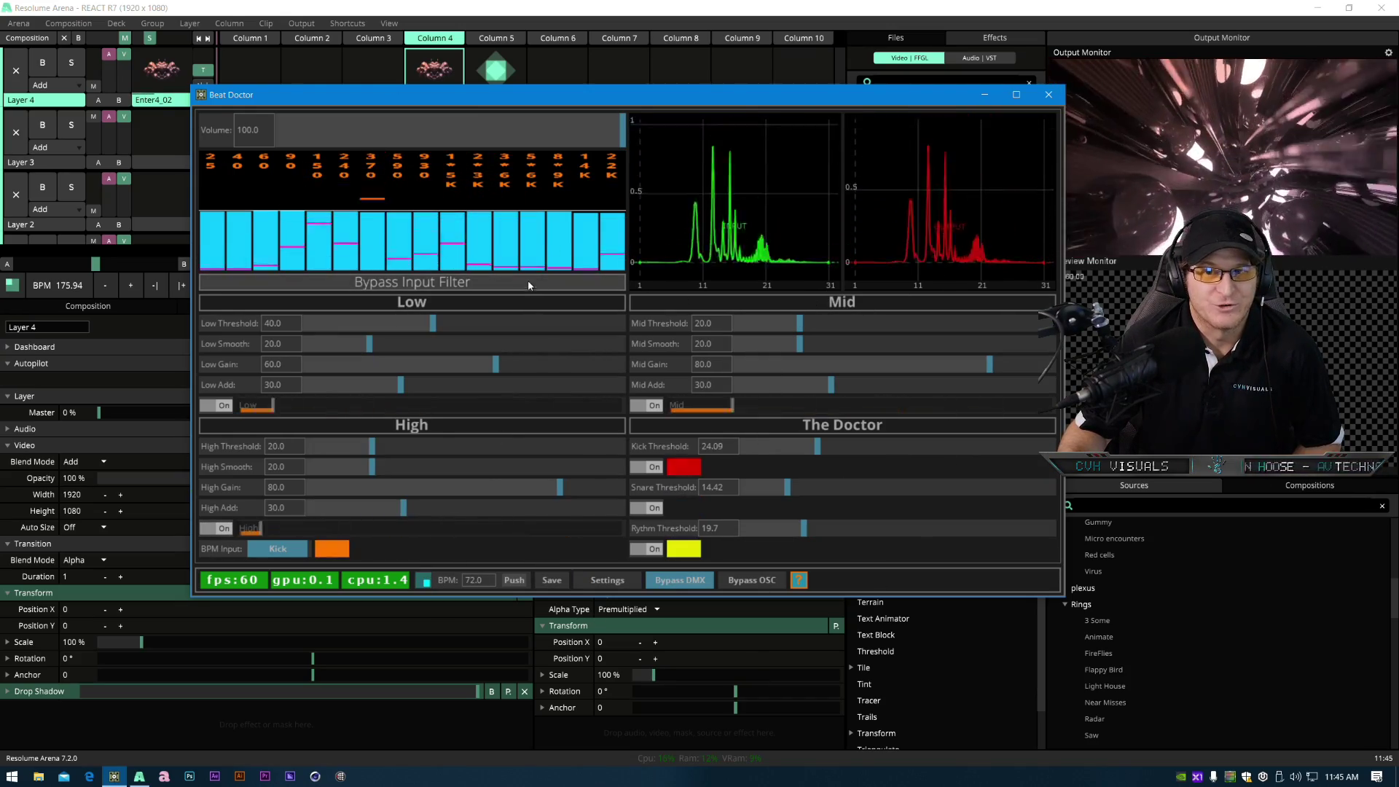
click(1047, 95)
- Open the Tracer v1_00.toe project from the Projects > TouchDesigner > Arvol folder
click(39, 777)
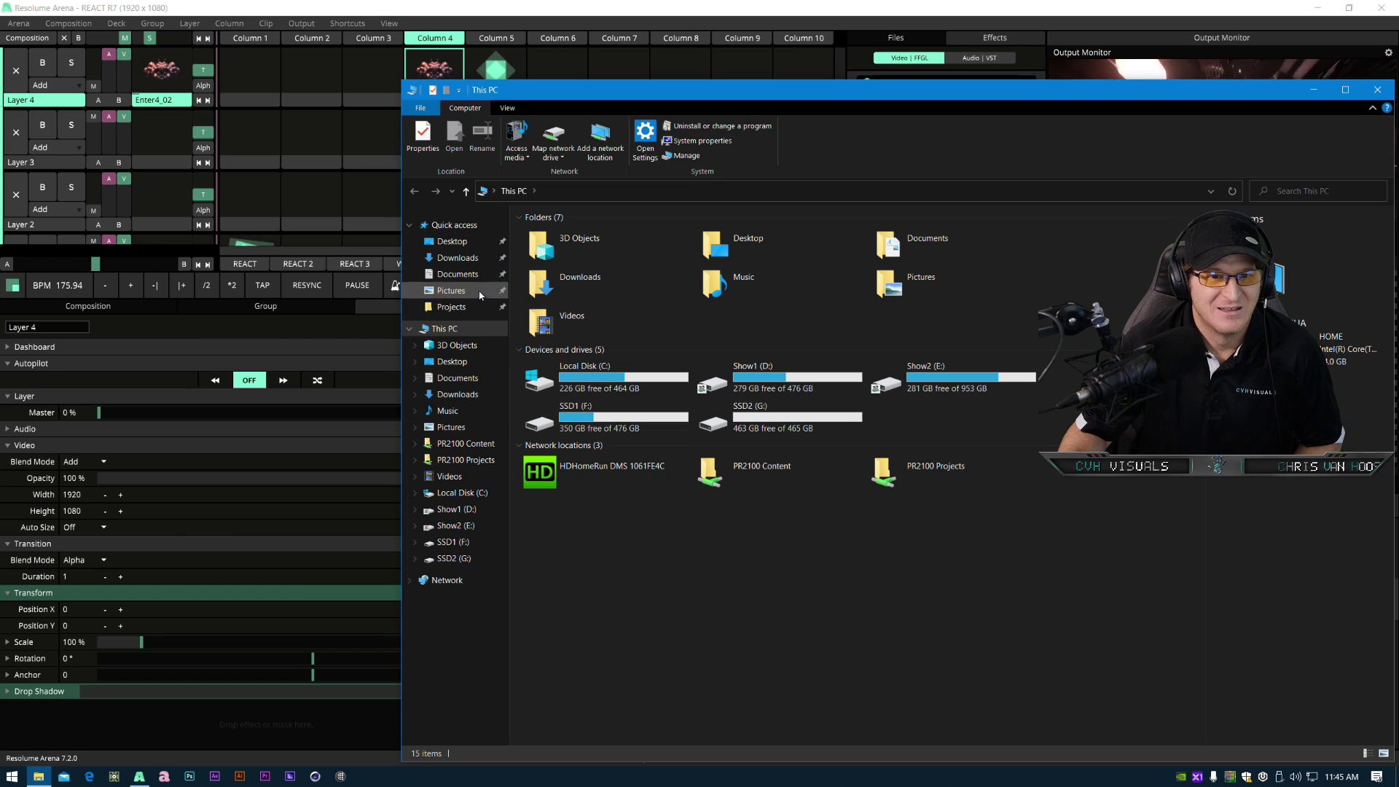
click(464, 310)
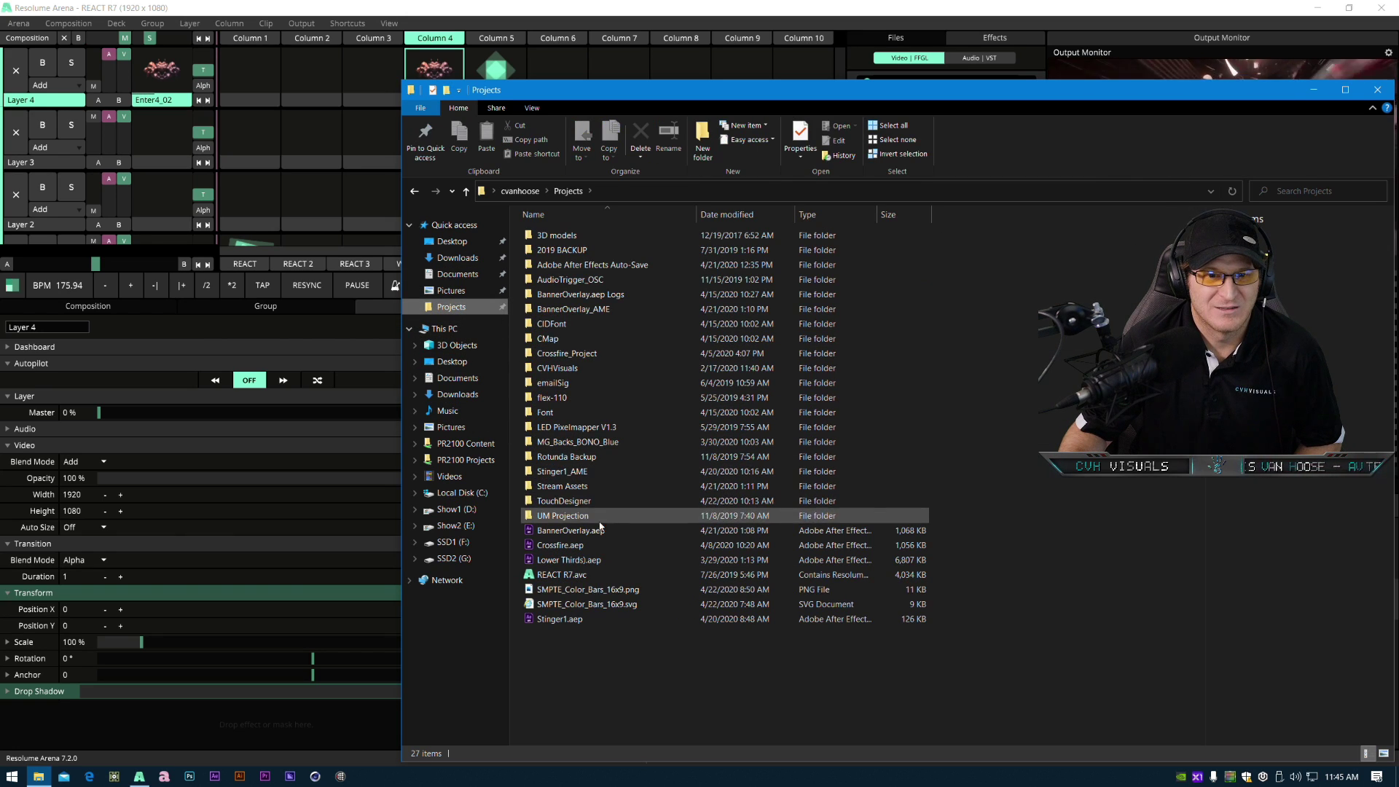
double_click(593, 500)
double_click(548, 236)
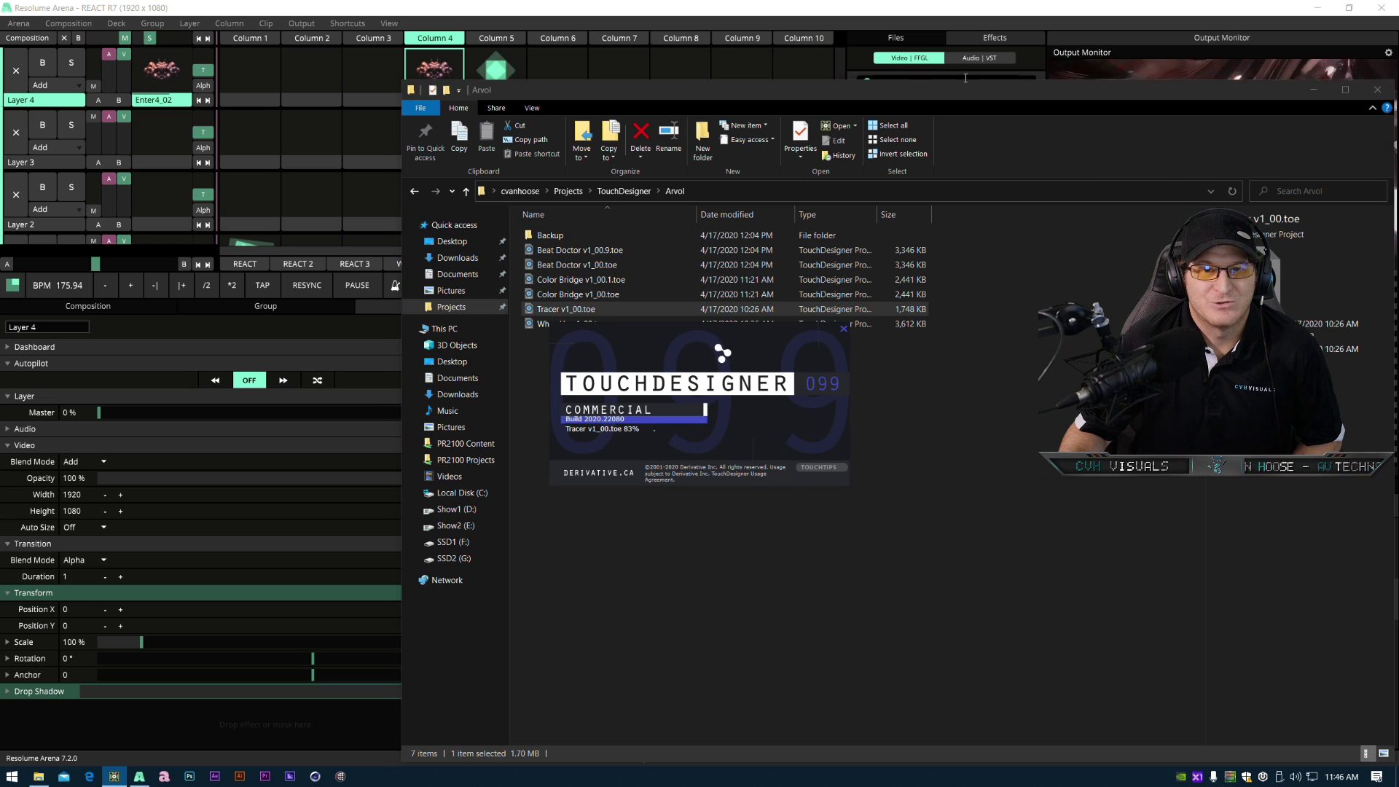
click(1319, 93)
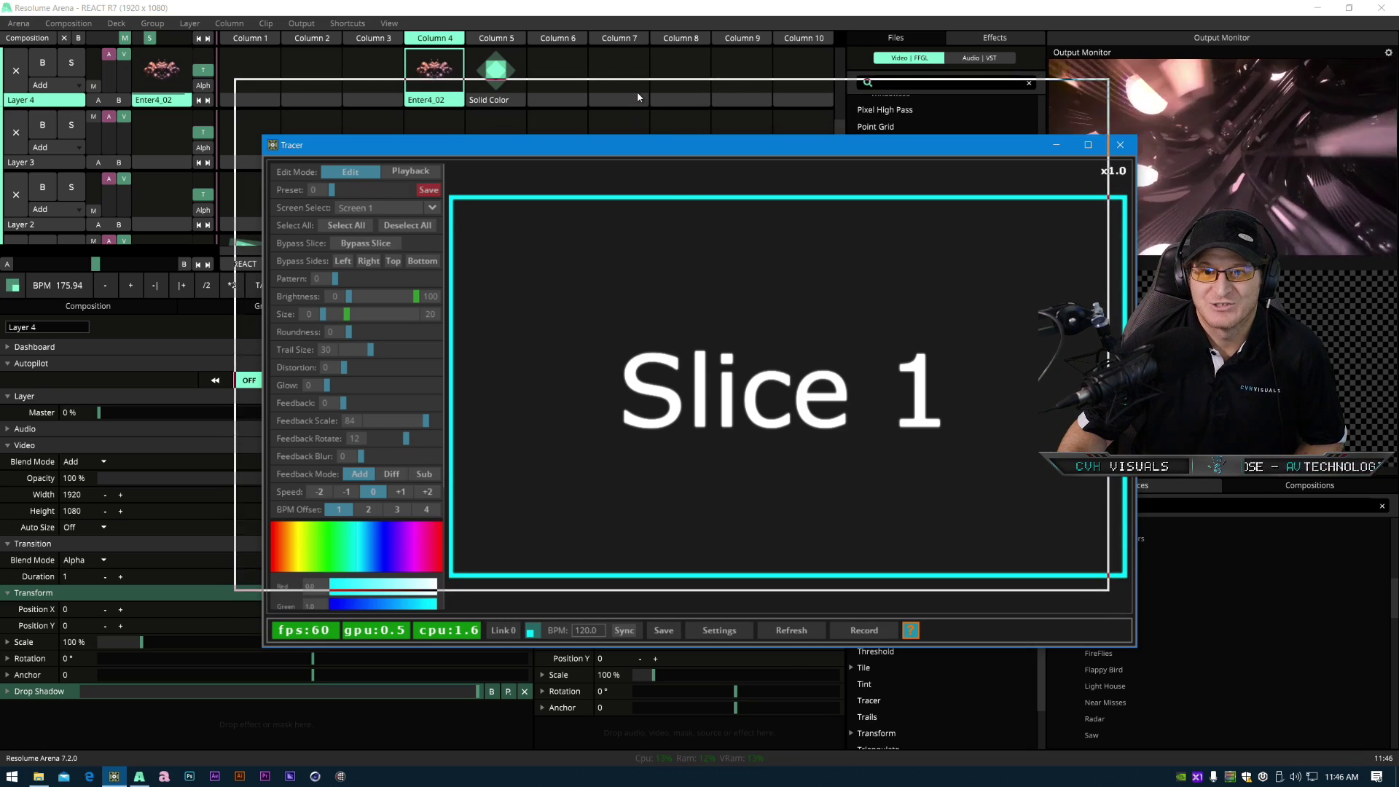
- Move the Tracer window and close it
drag(668, 152, 642, 105)
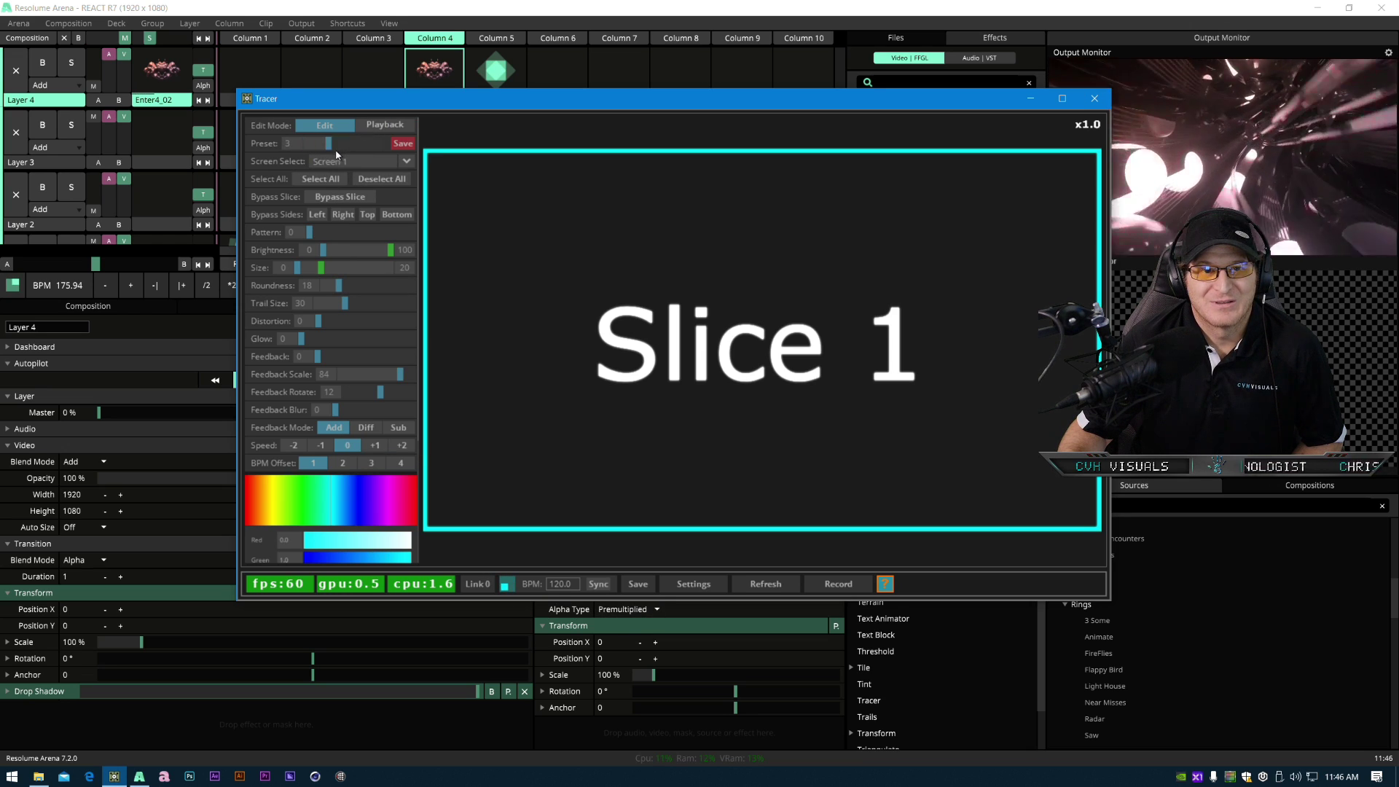
click(1094, 99)
- Open the Whos Up v1_00.toe project from the same Arvol folder and close the file browser
click(38, 777)
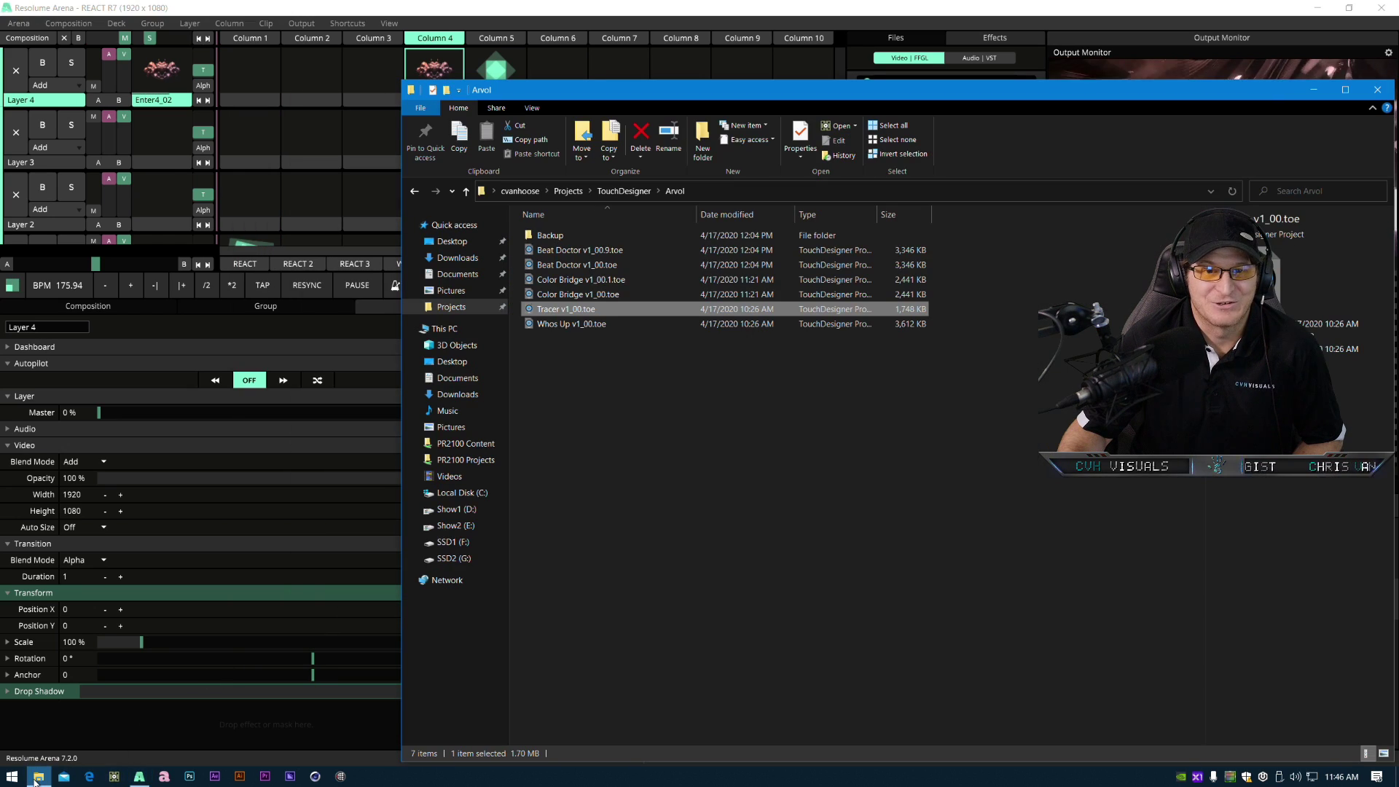
double_click(582, 326)
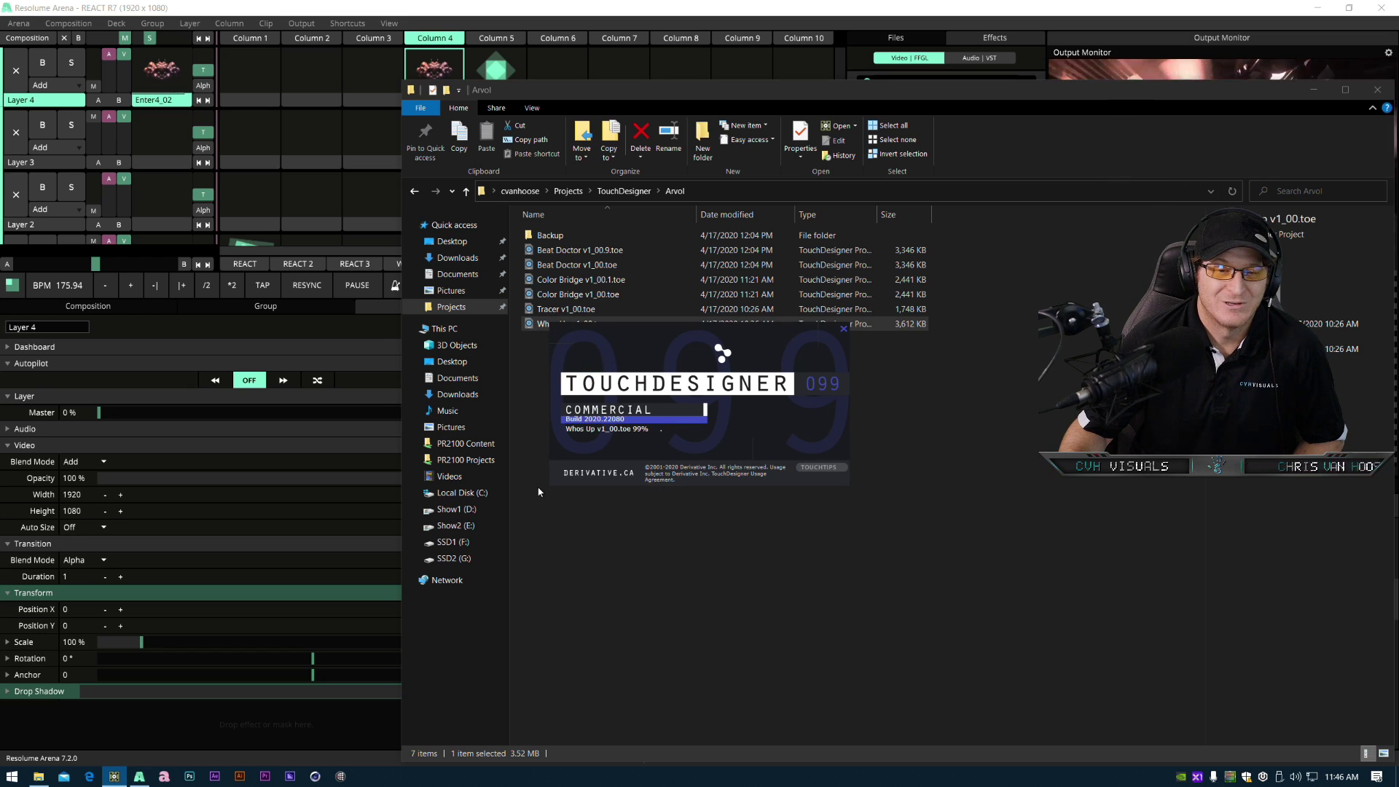
click(1377, 89)
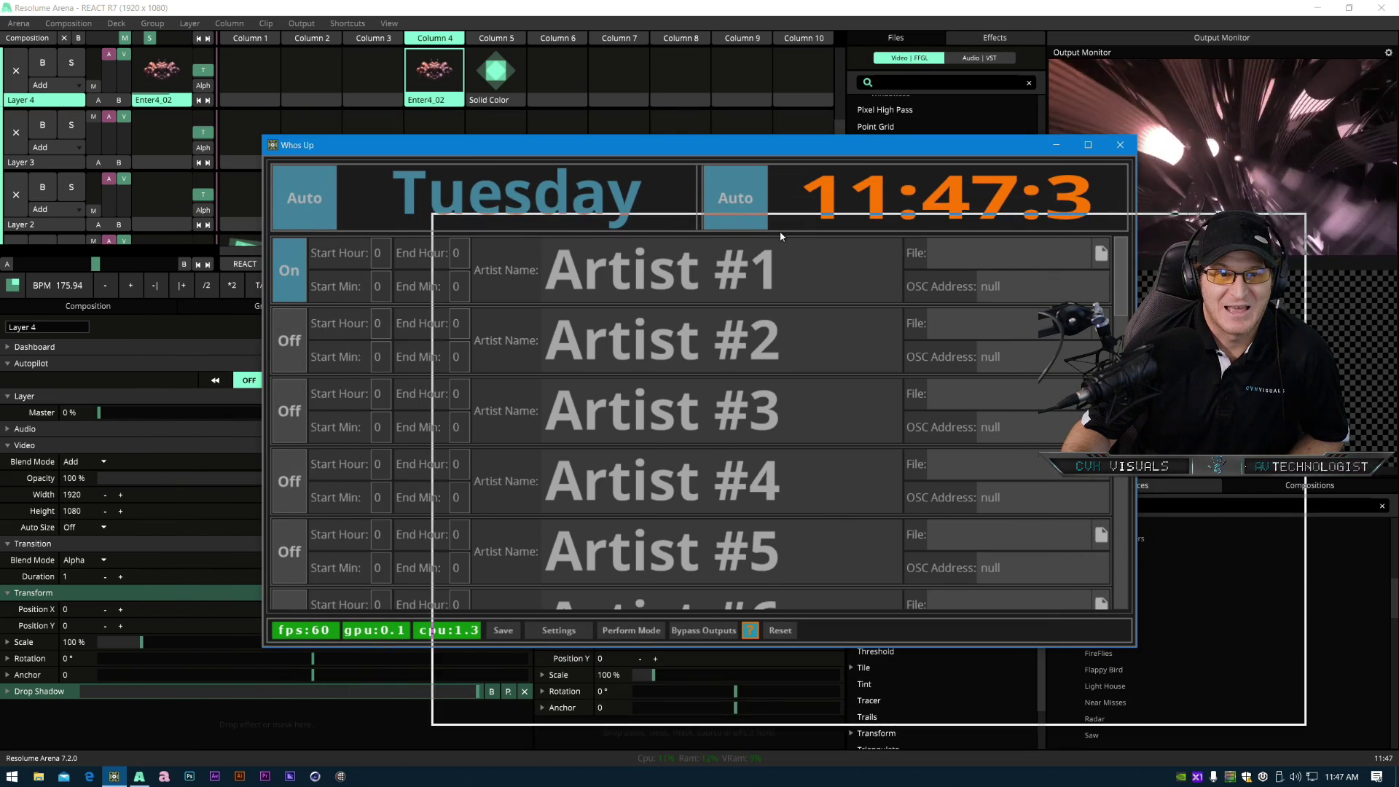
- Switch the Whos Up tool to Perform Mode, view its Settings, and close the window
drag(780, 232, 780, 232)
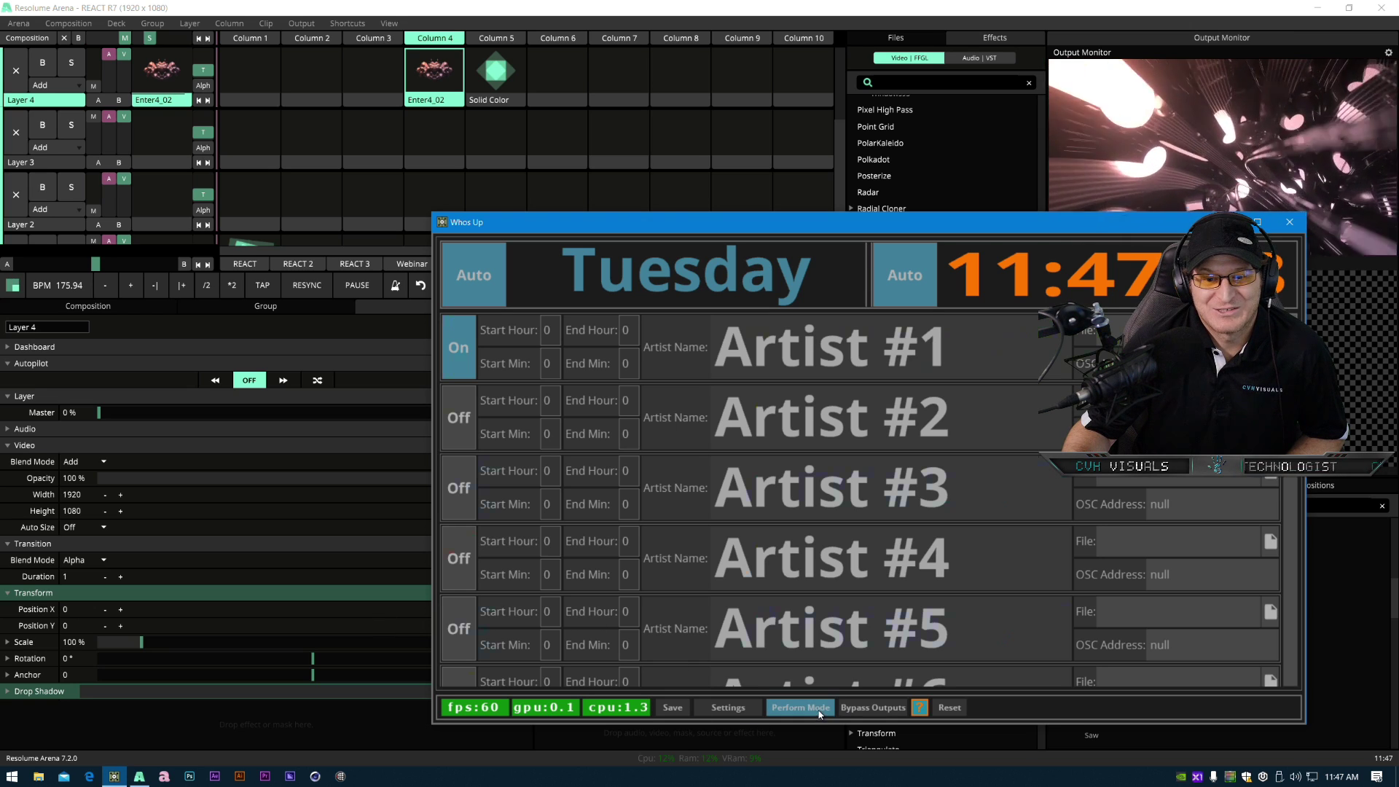
click(819, 713)
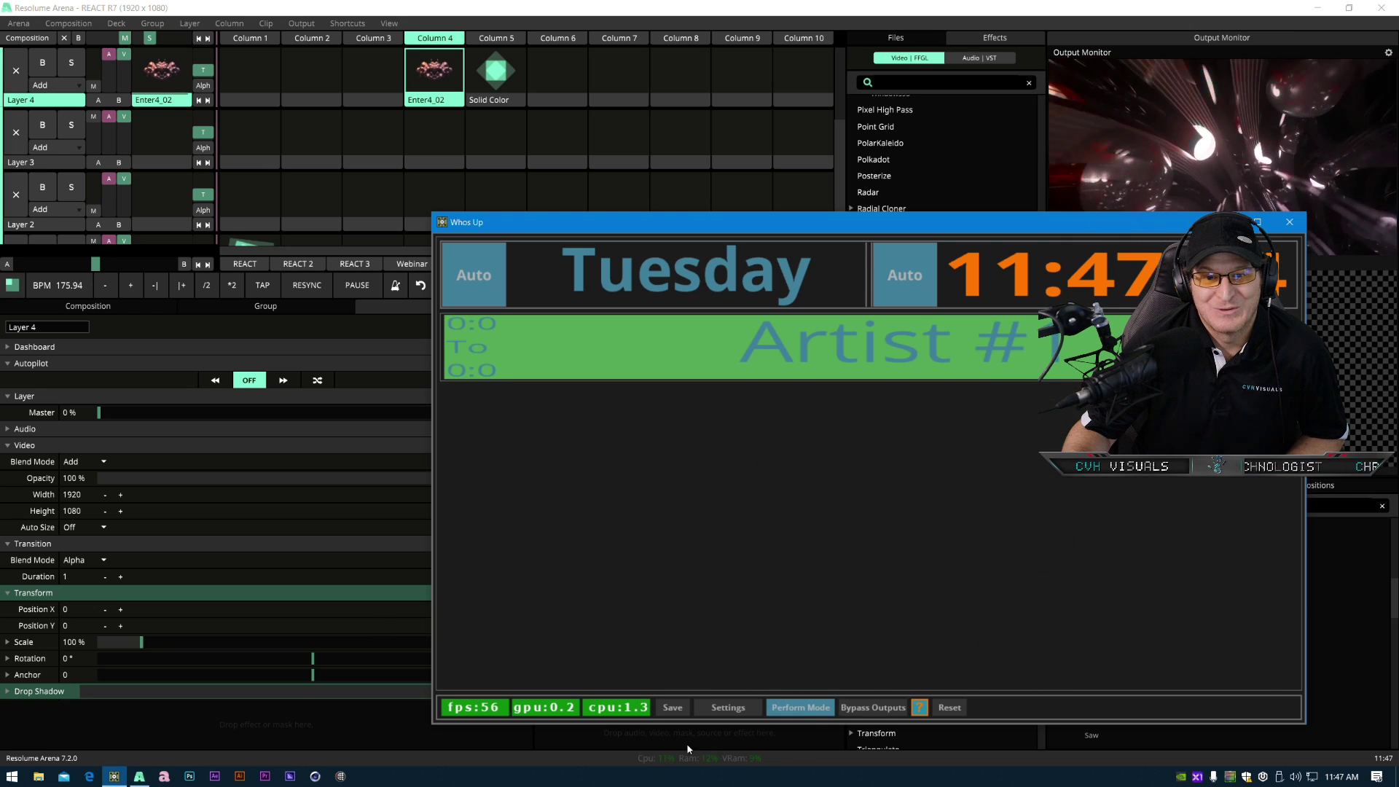
click(738, 708)
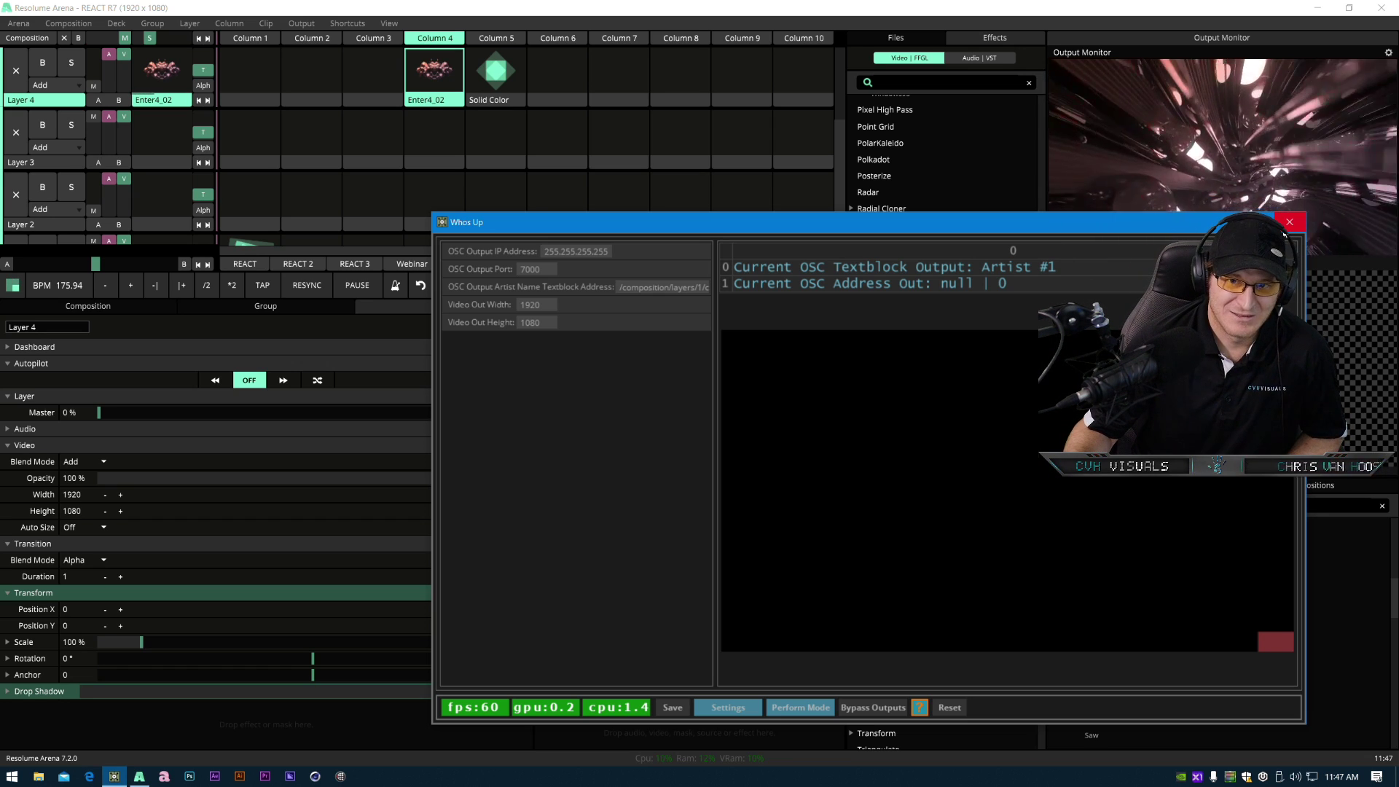
click(1288, 224)
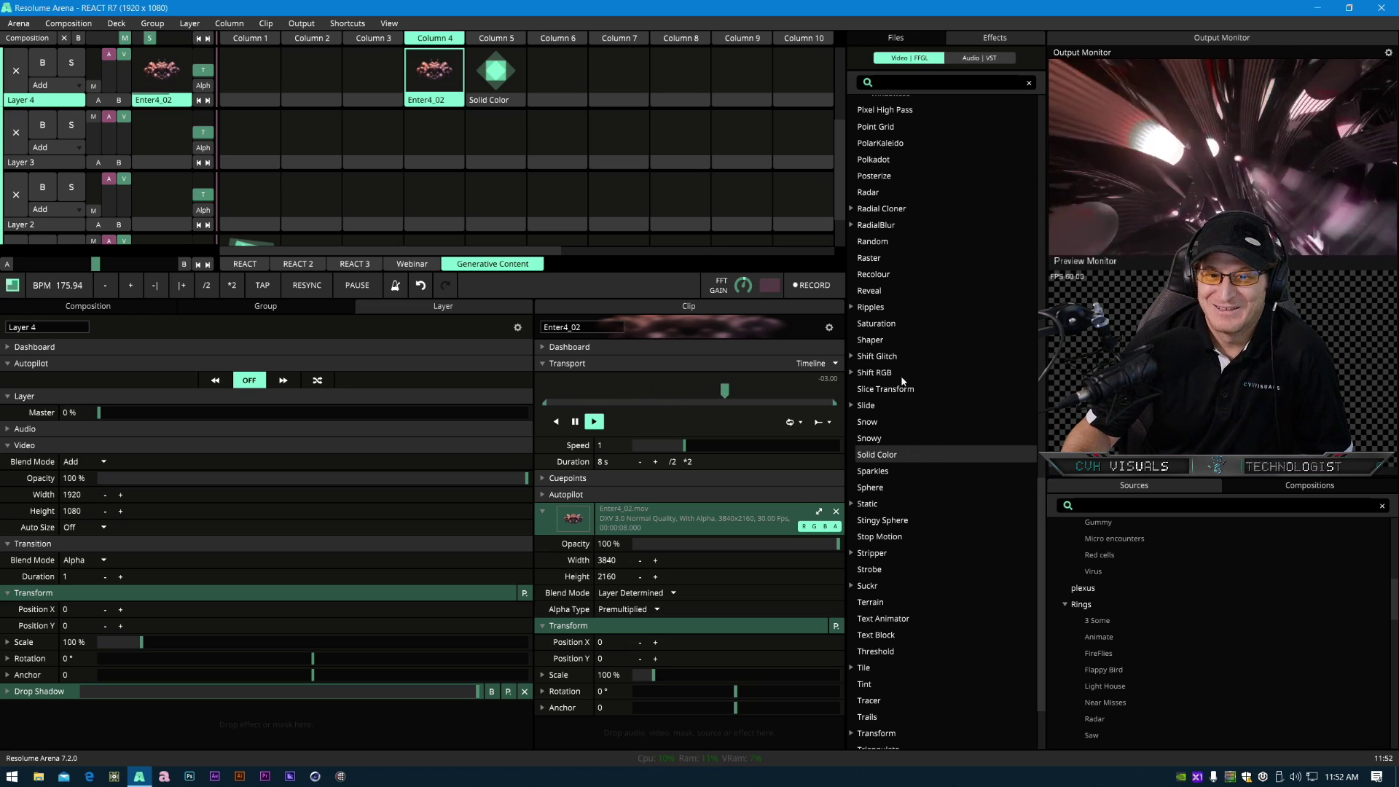
- Scroll the effects list and preview the ChromaKey effect
scroll(903, 342, up, 15)
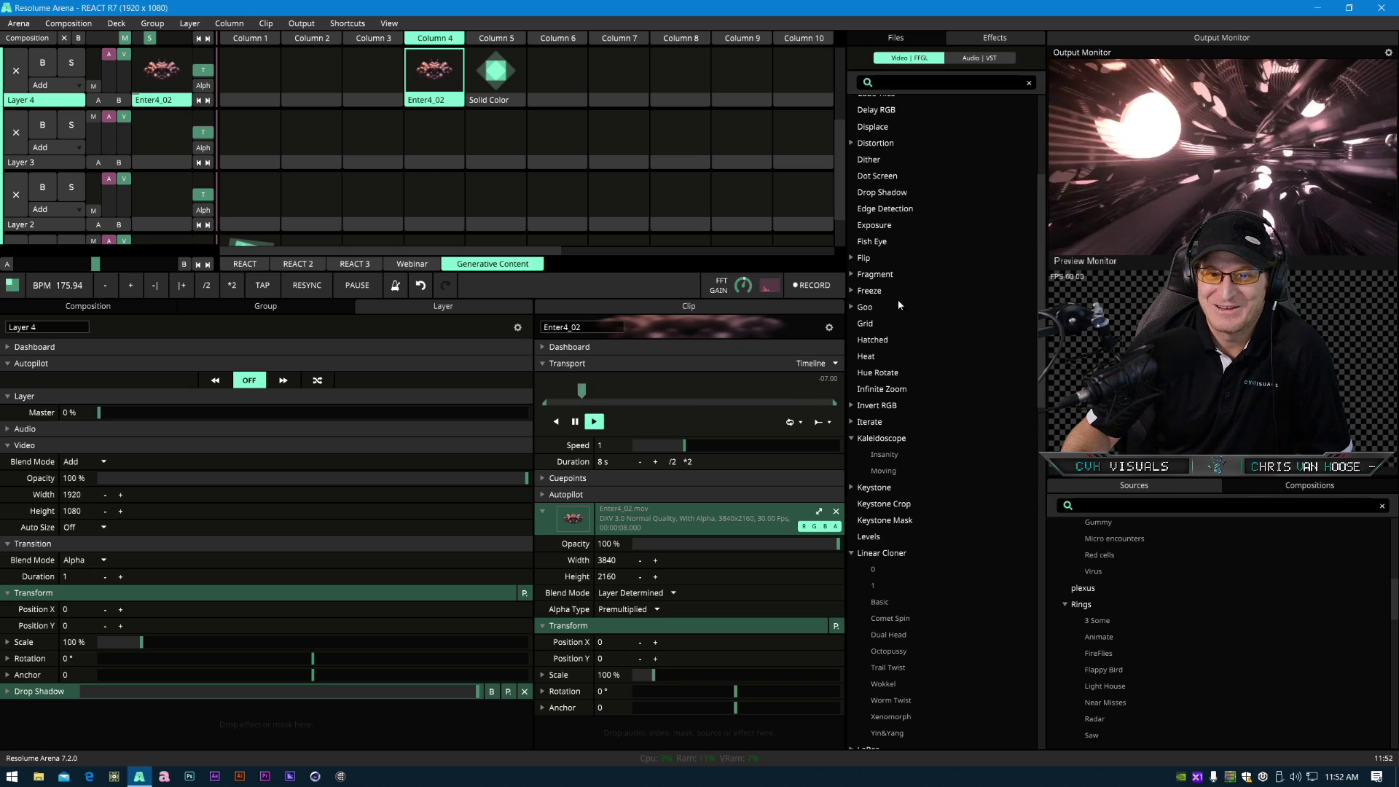
scroll(904, 306, up, 5)
click(888, 191)
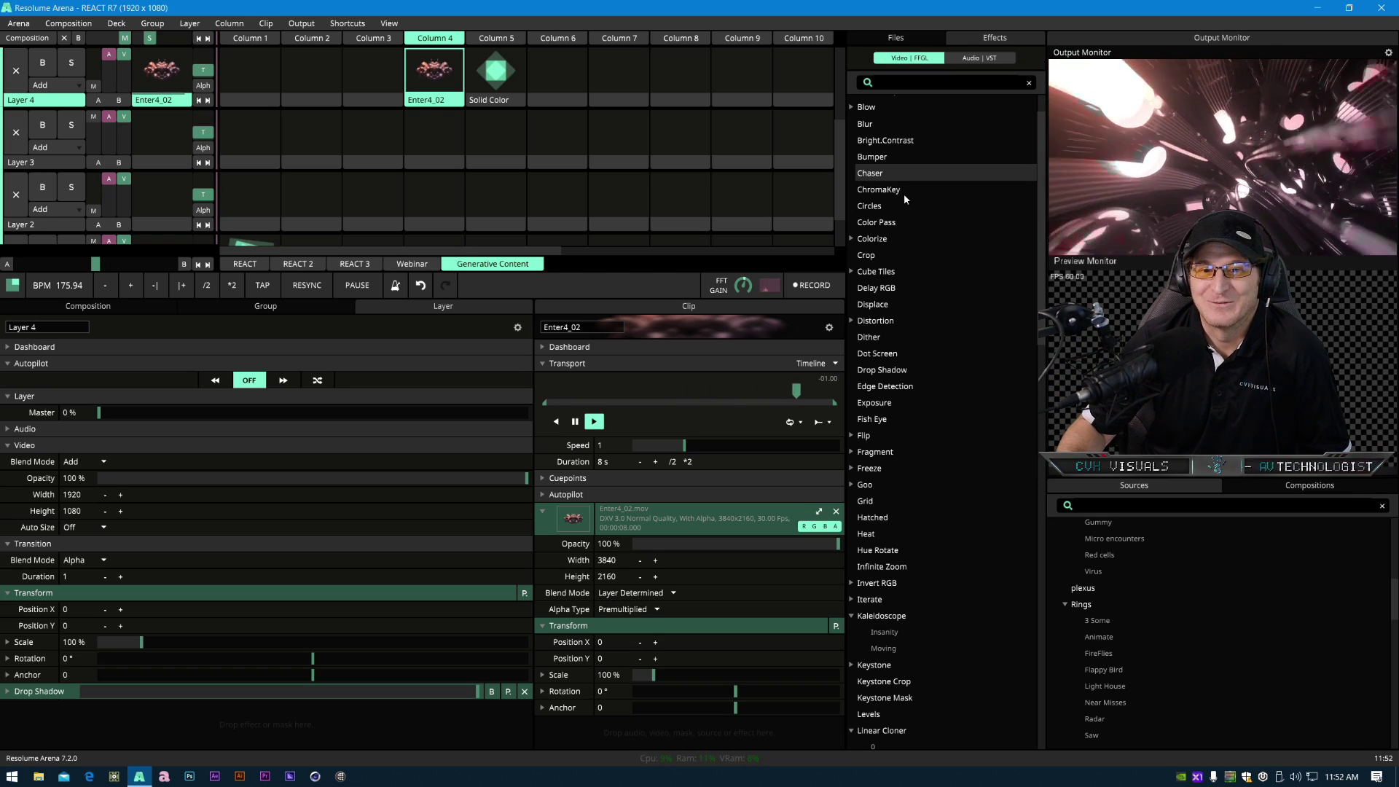
click(882, 190)
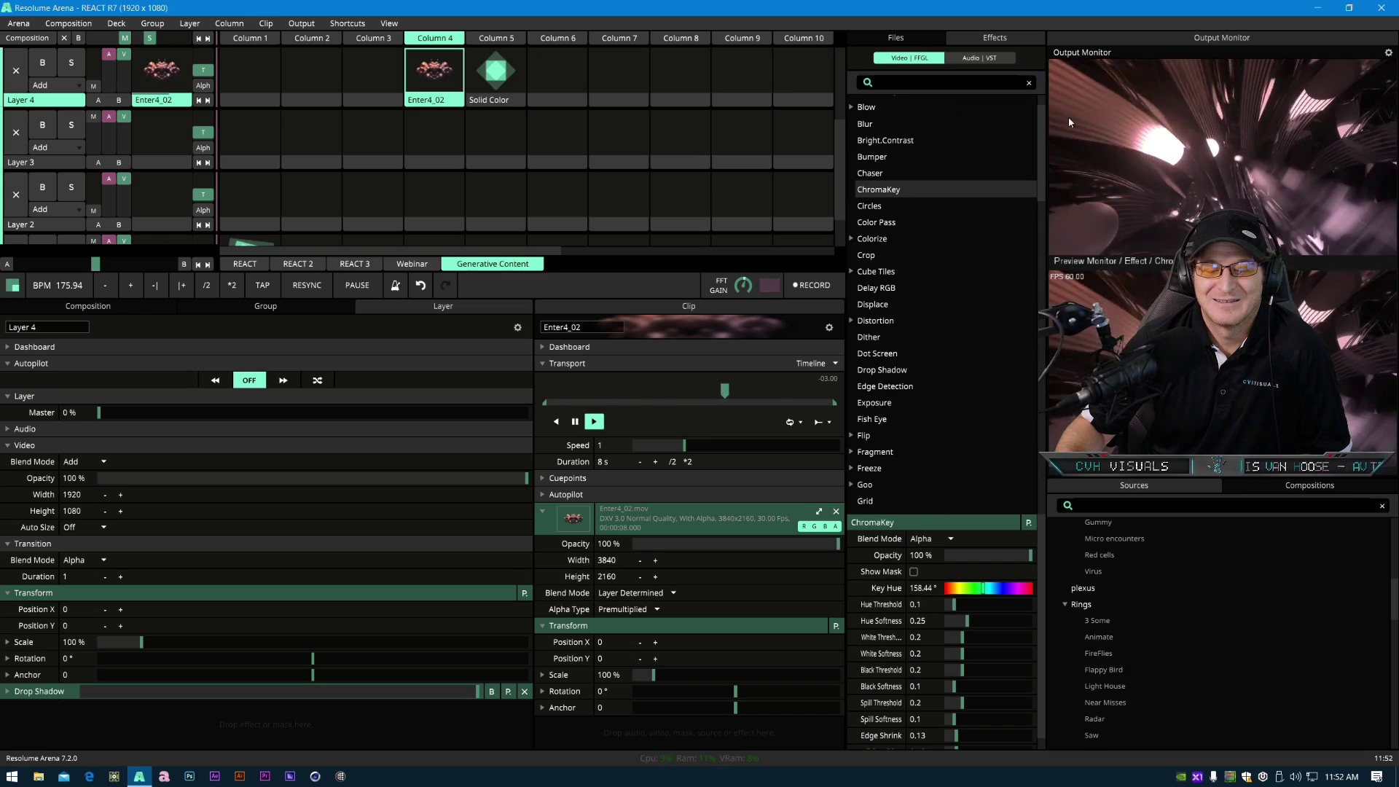
click(979, 178)
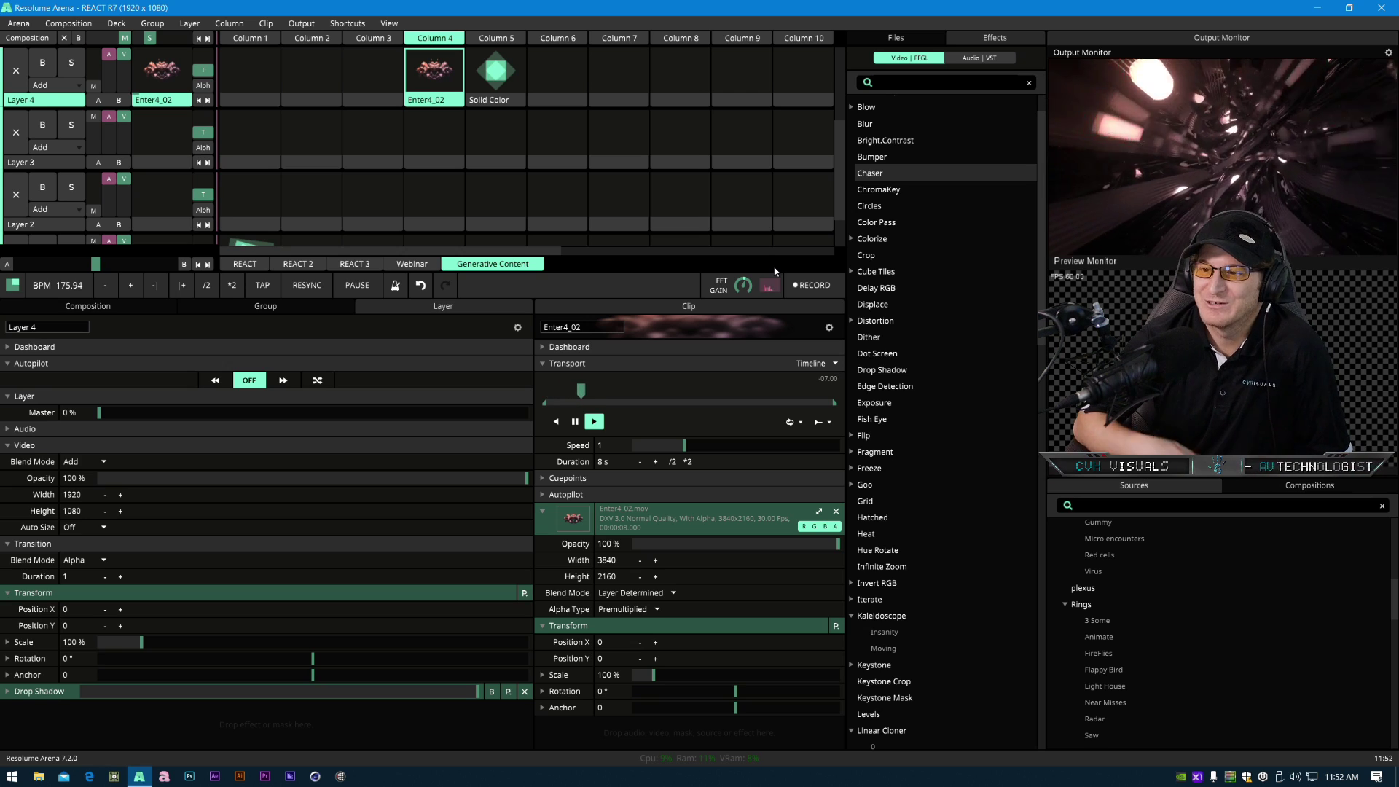
- Open Windows Settings and review the System Display, Sound and About pages
right_click(10, 780)
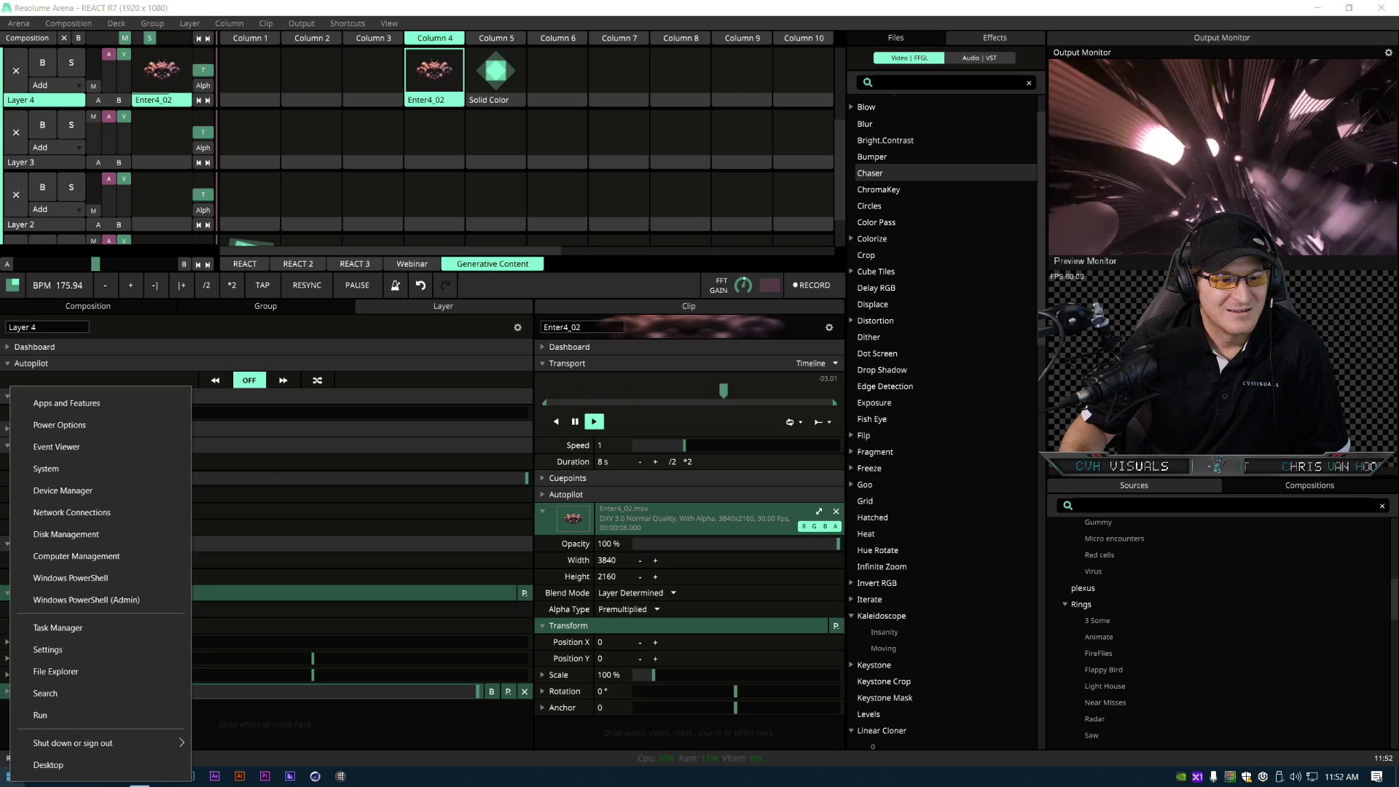
click(9, 781)
click(16, 717)
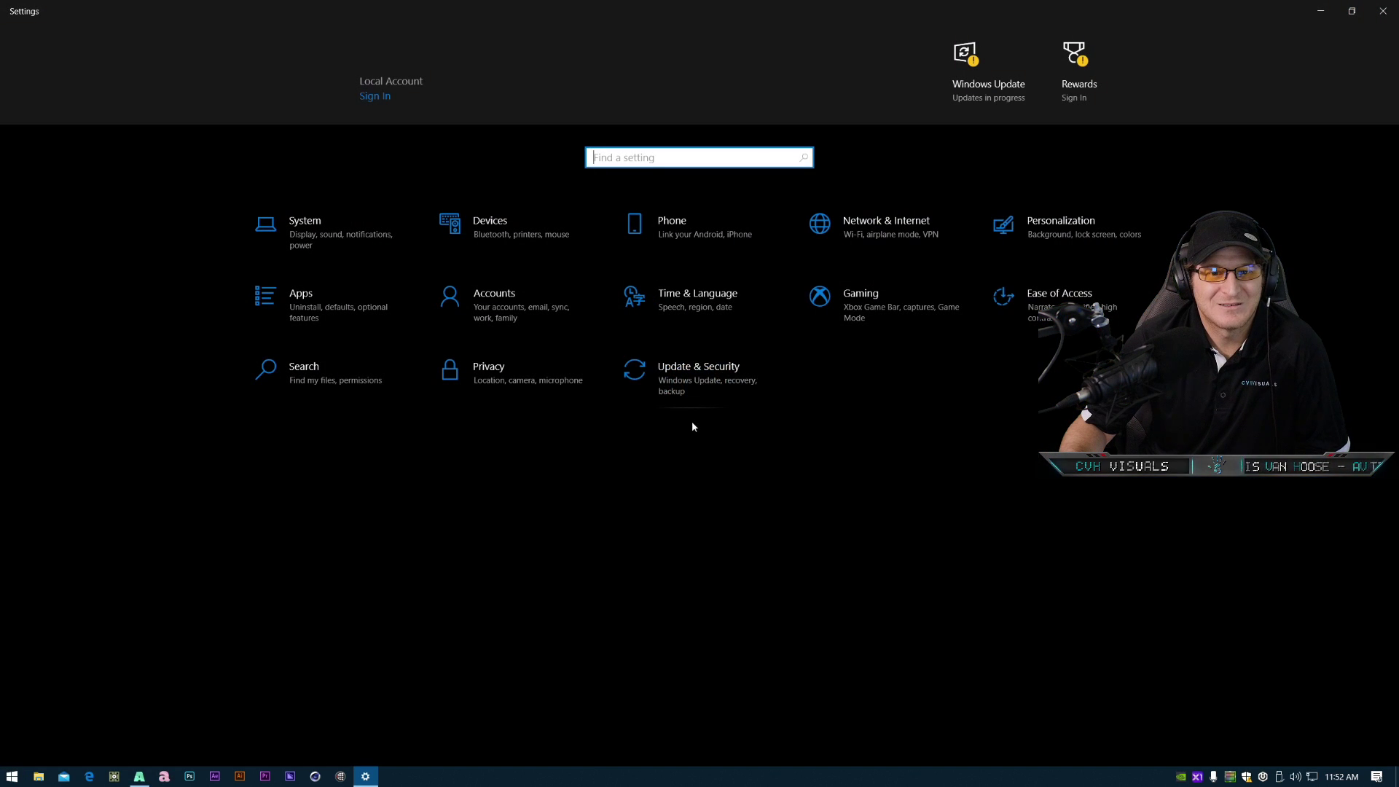
click(341, 231)
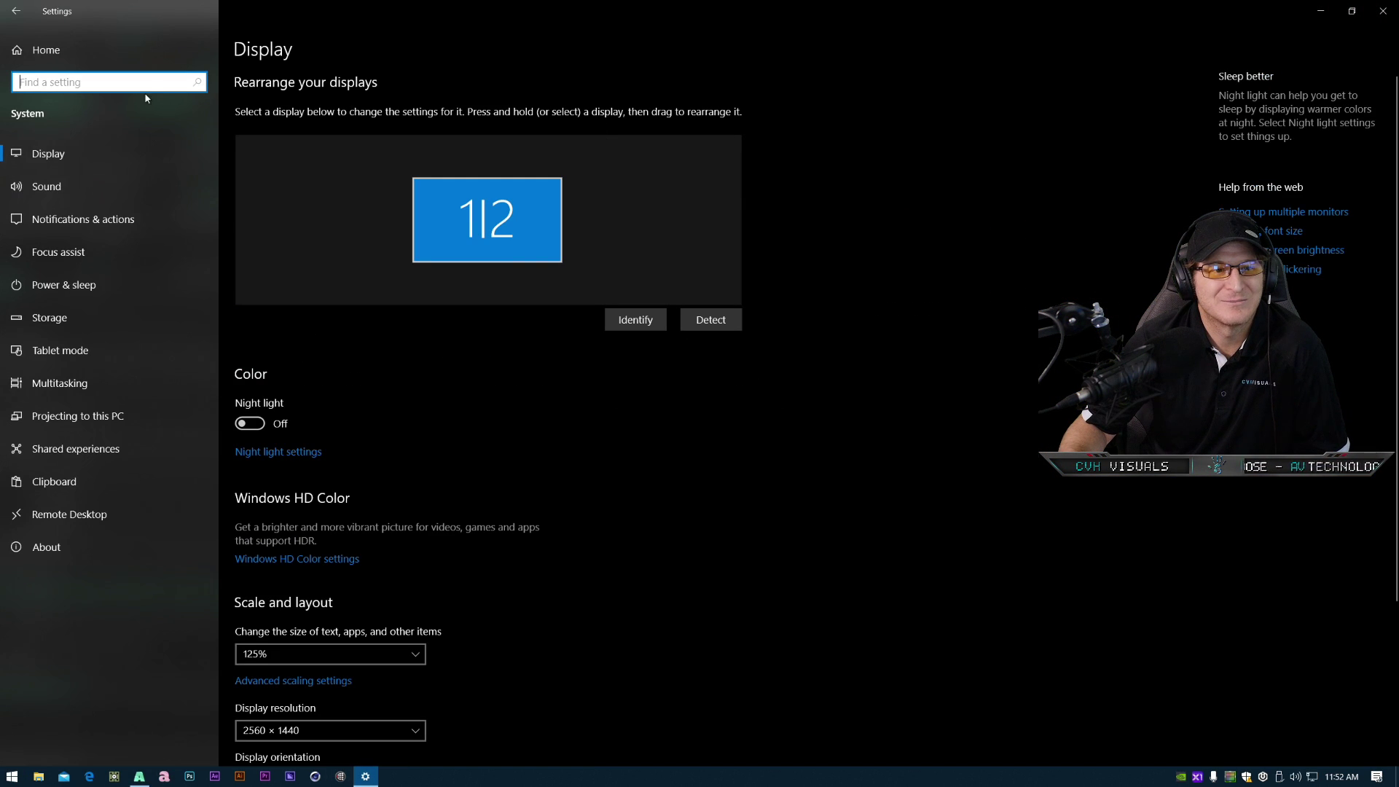
click(86, 182)
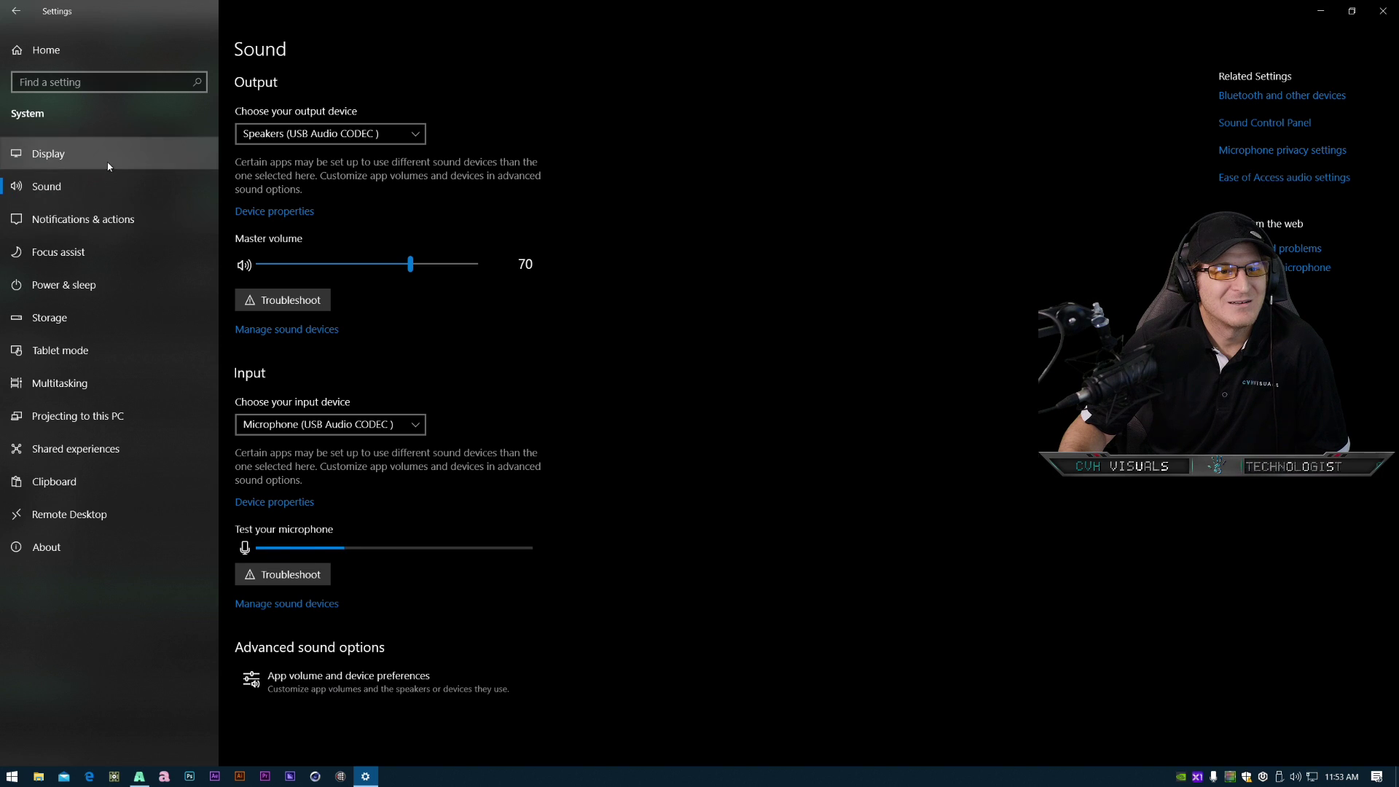
click(44, 546)
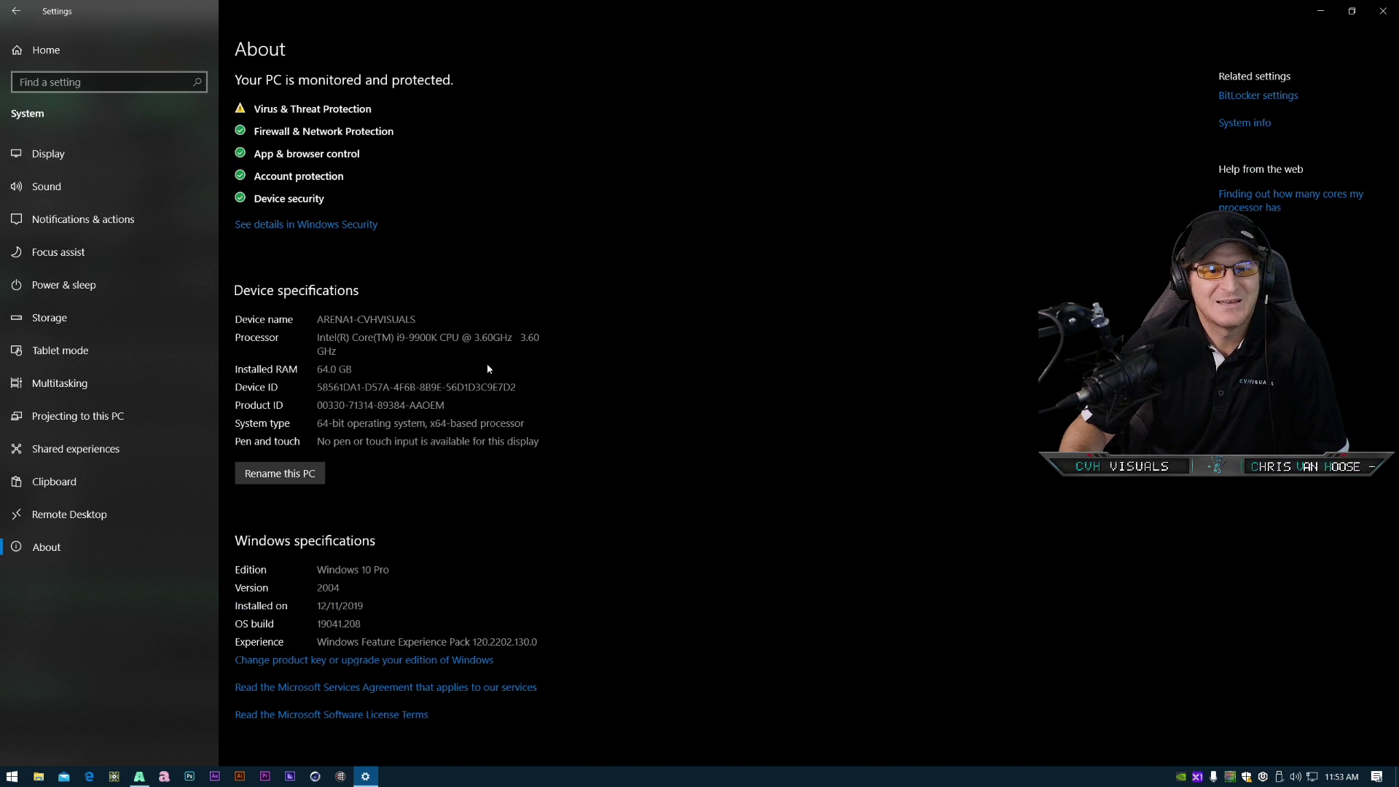
- Open Task Manager, examine its Performance tab for CPU and GPU usage, and close it
right_click(12, 779)
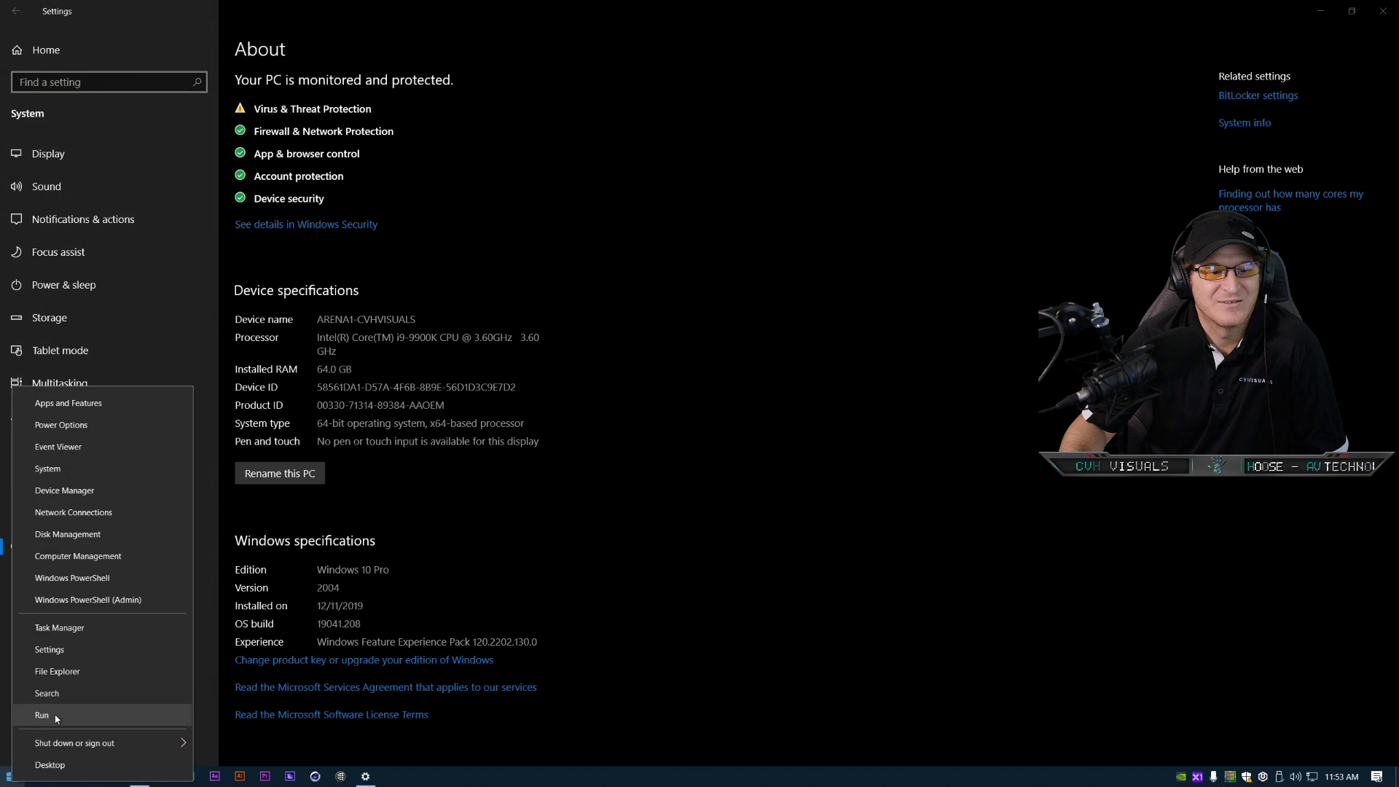
click(89, 634)
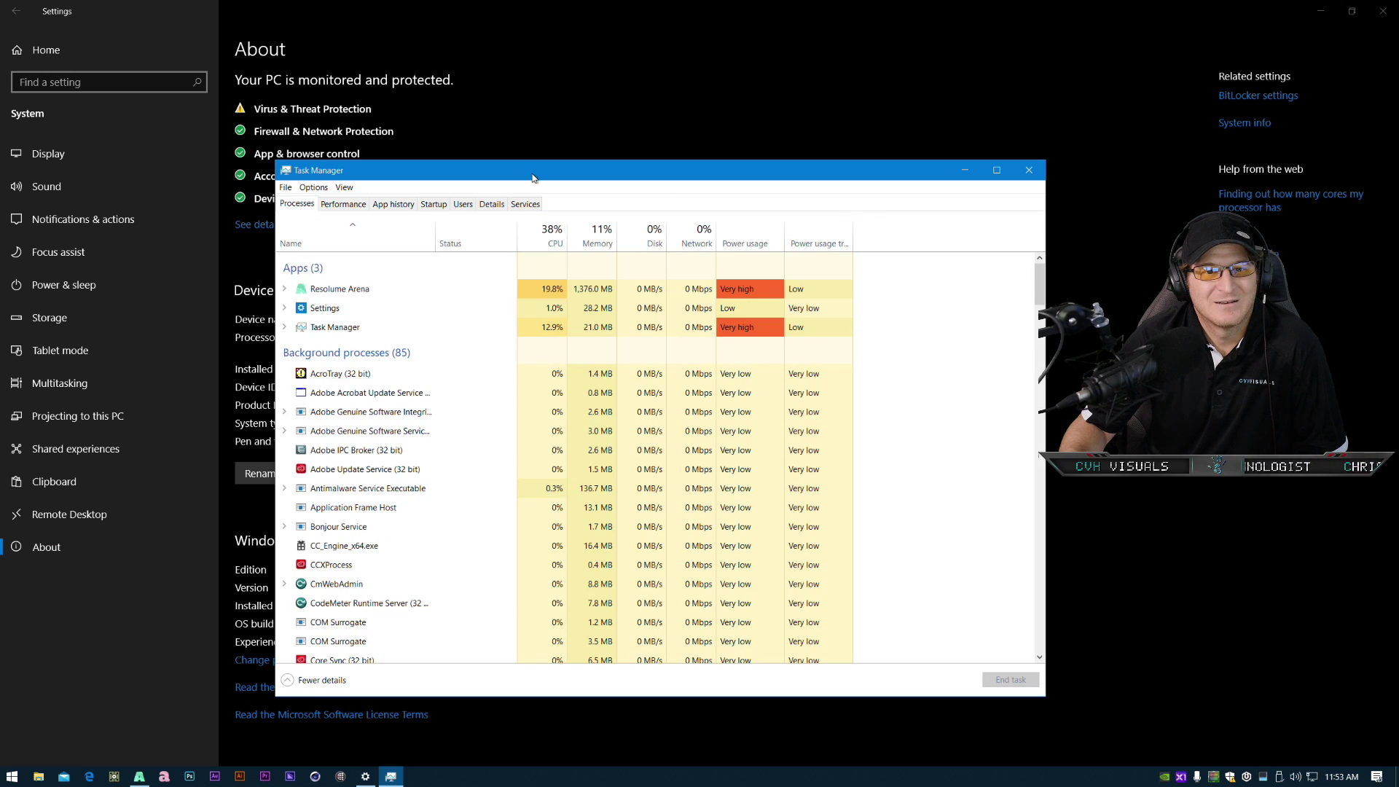
drag(536, 177, 635, 134)
click(439, 161)
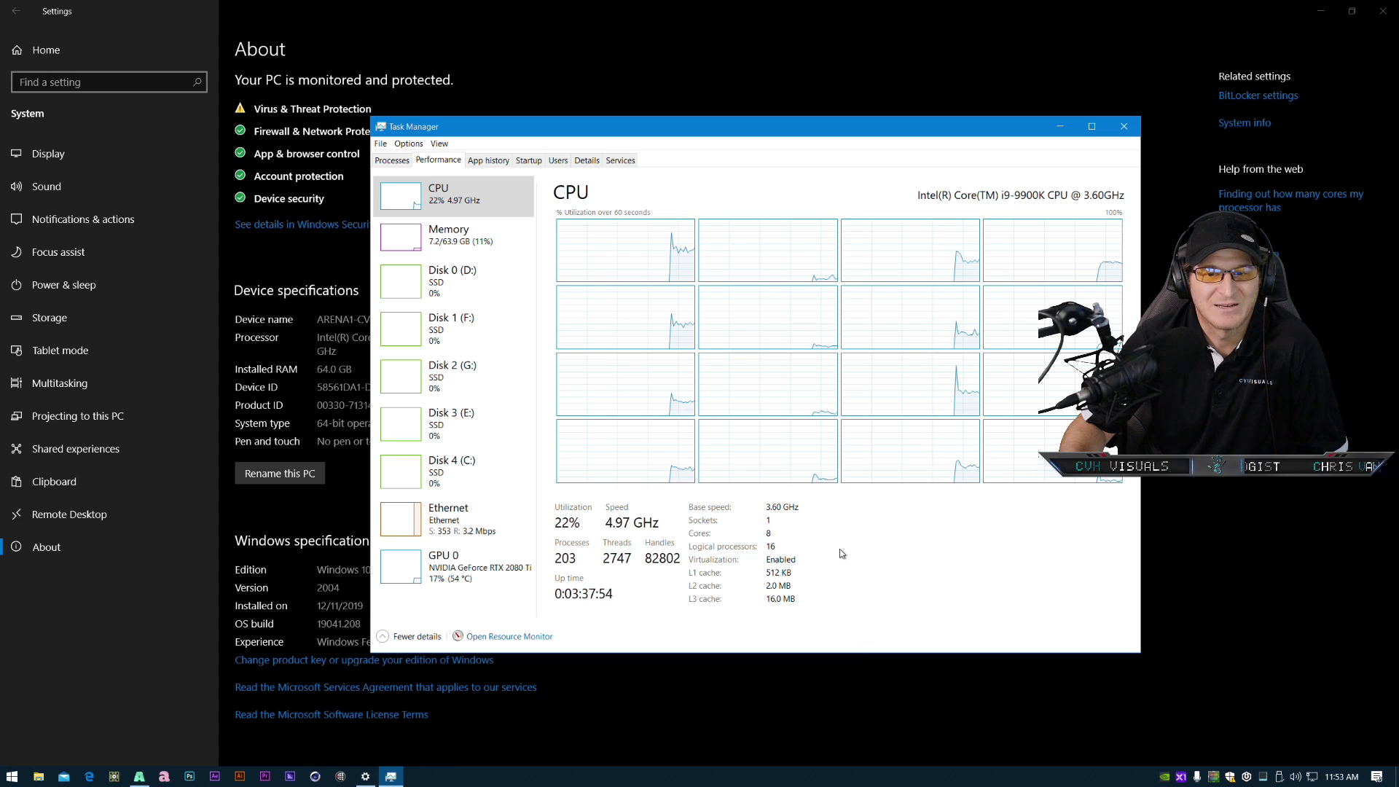
drag(749, 129, 868, 88)
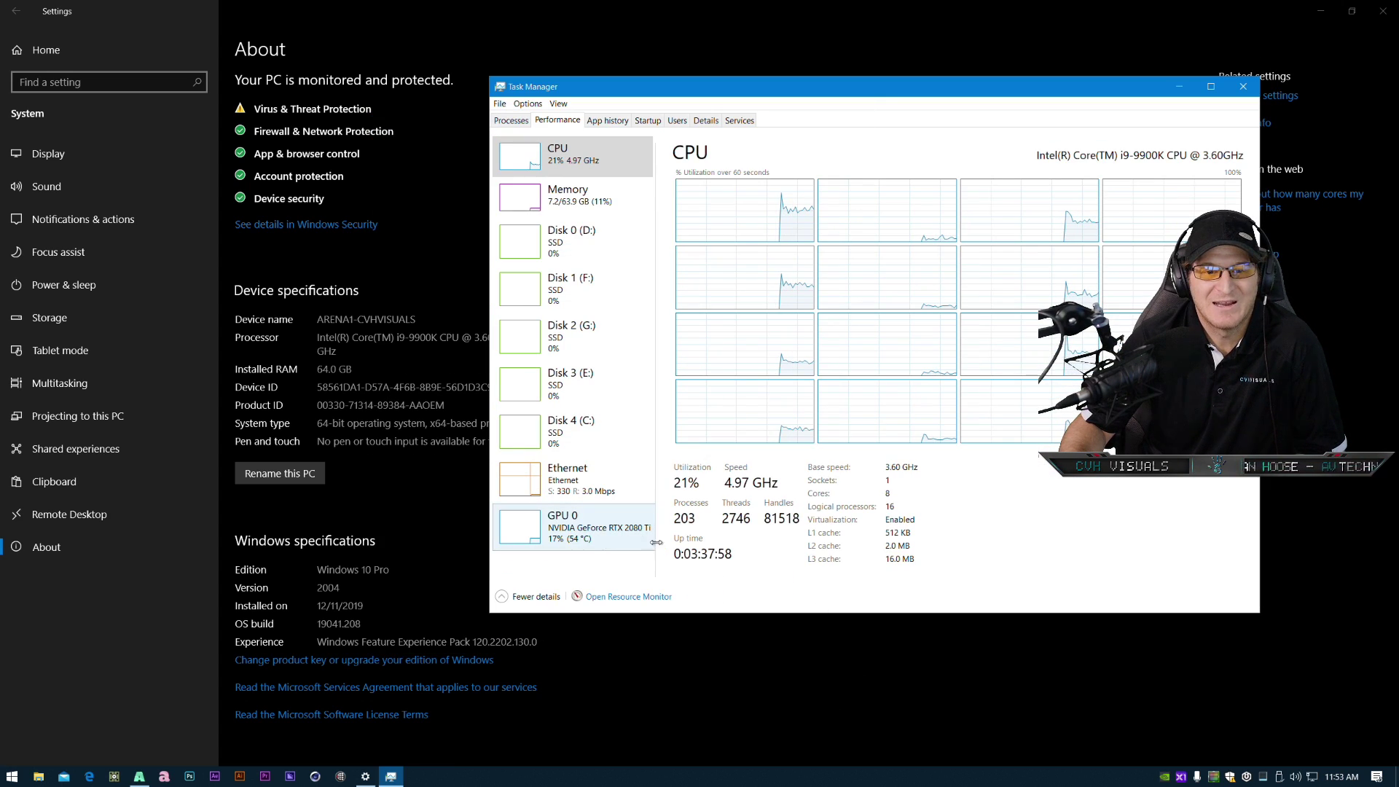
drag(656, 560, 695, 556)
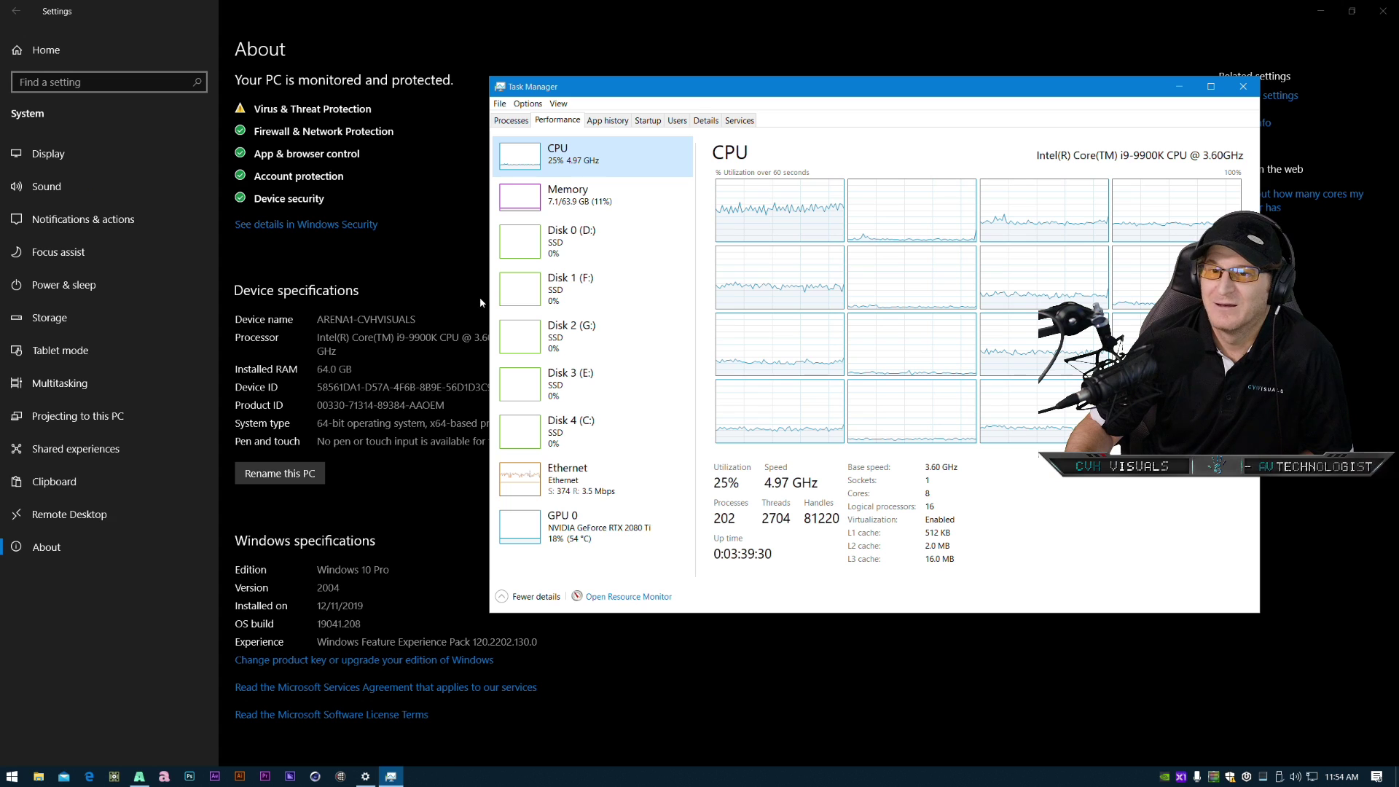
click(1243, 87)
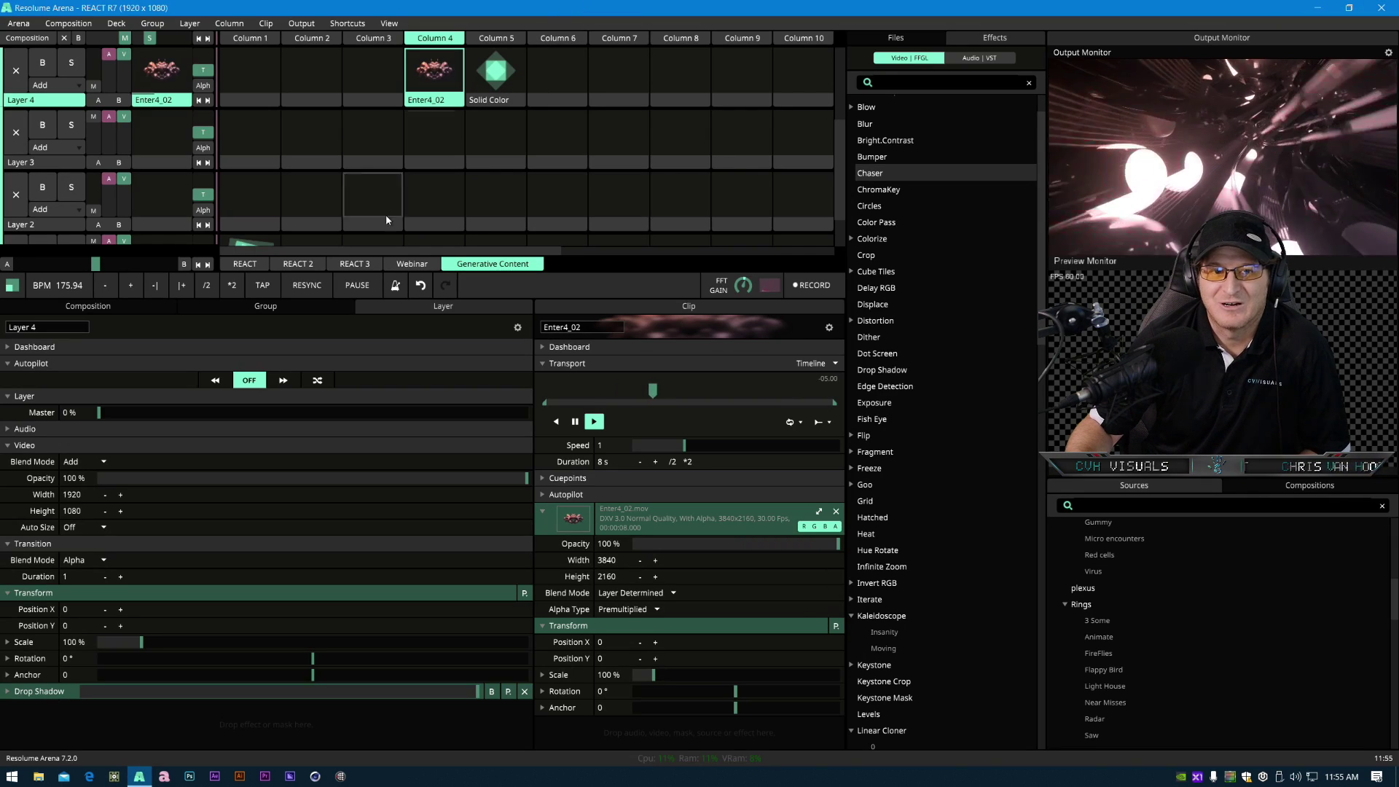
- Switch to the Webinar deck and clear the clips from Layer 5 and Layer 4
scroll(588, 223, up, 2)
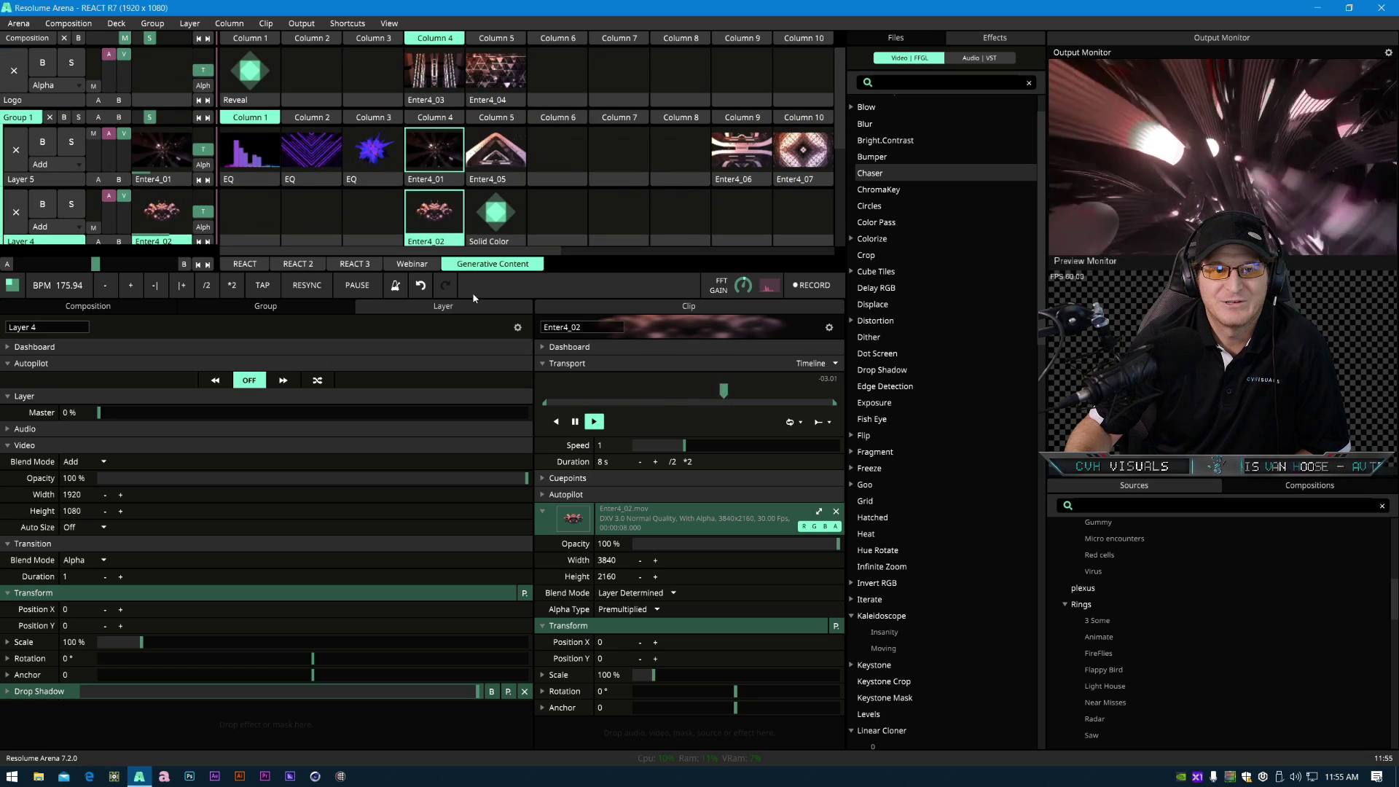
click(411, 263)
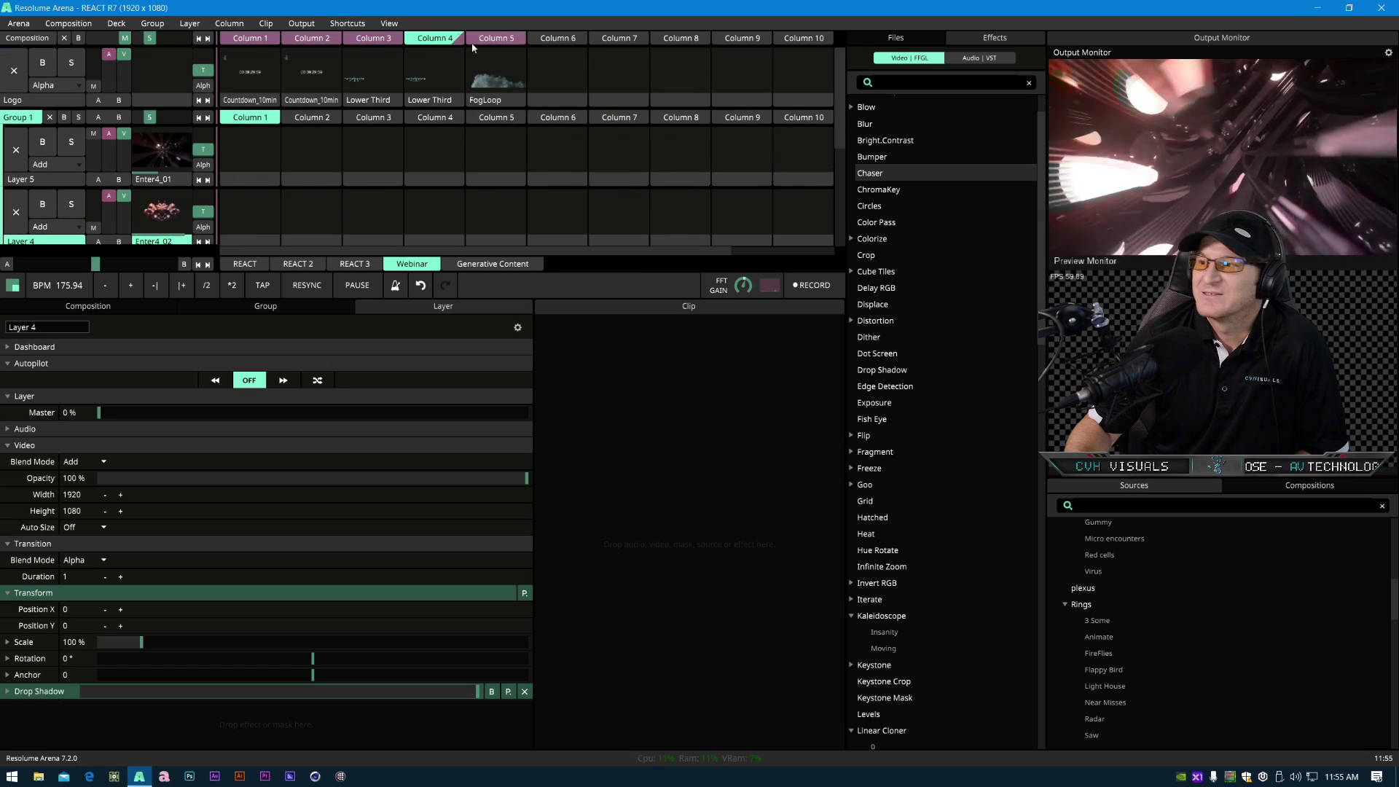
click(16, 149)
click(16, 213)
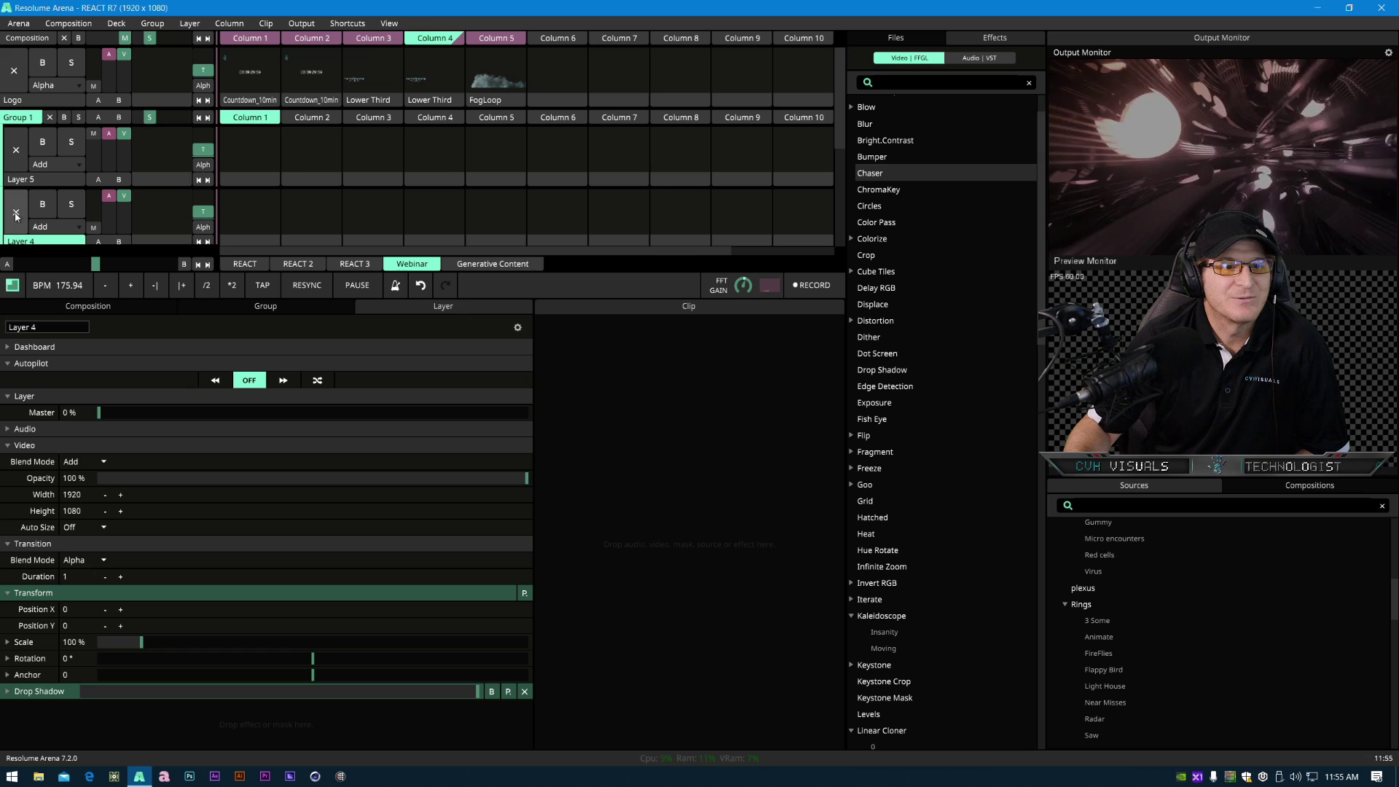
- Play the FogLoop clip and preview the Auto Mask and ChromaKey effects on it
click(373, 73)
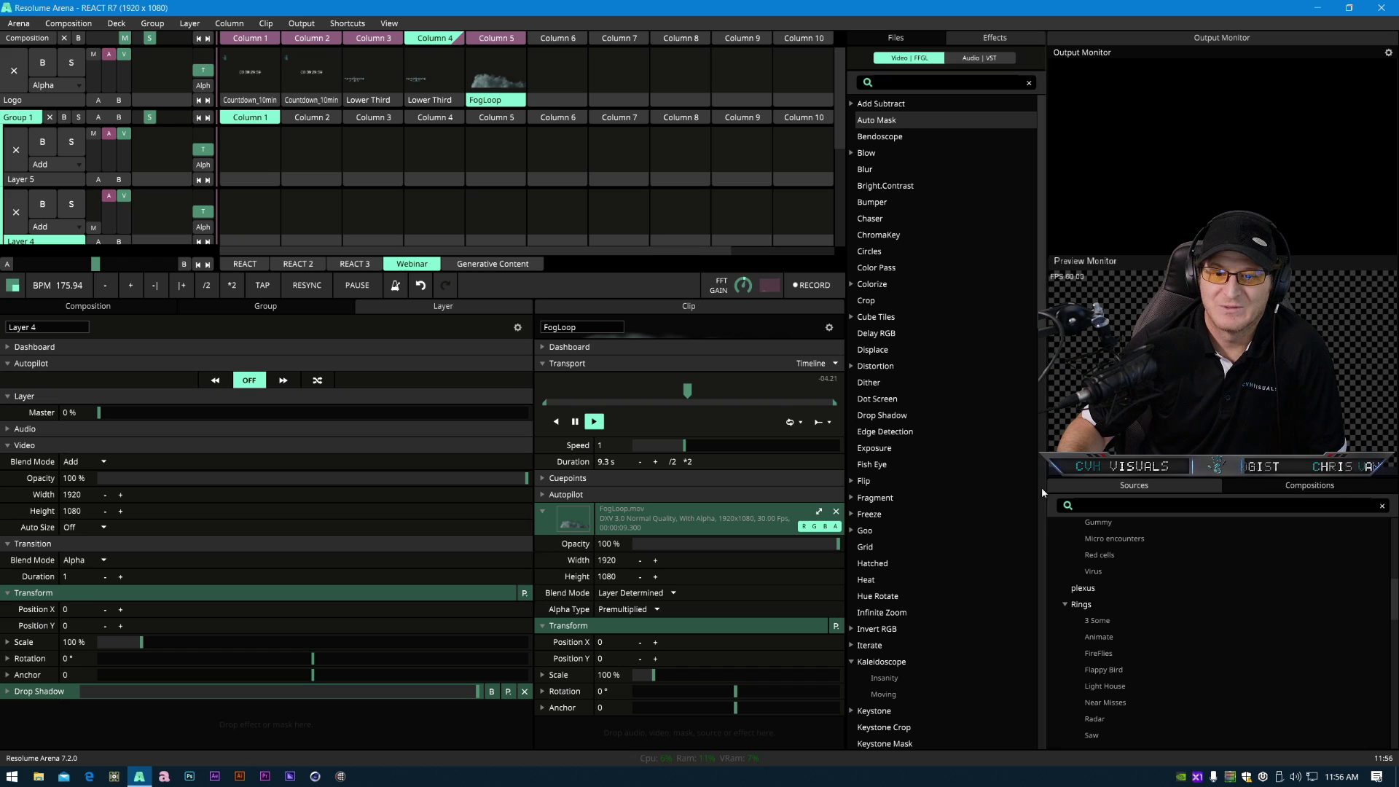
click(893, 123)
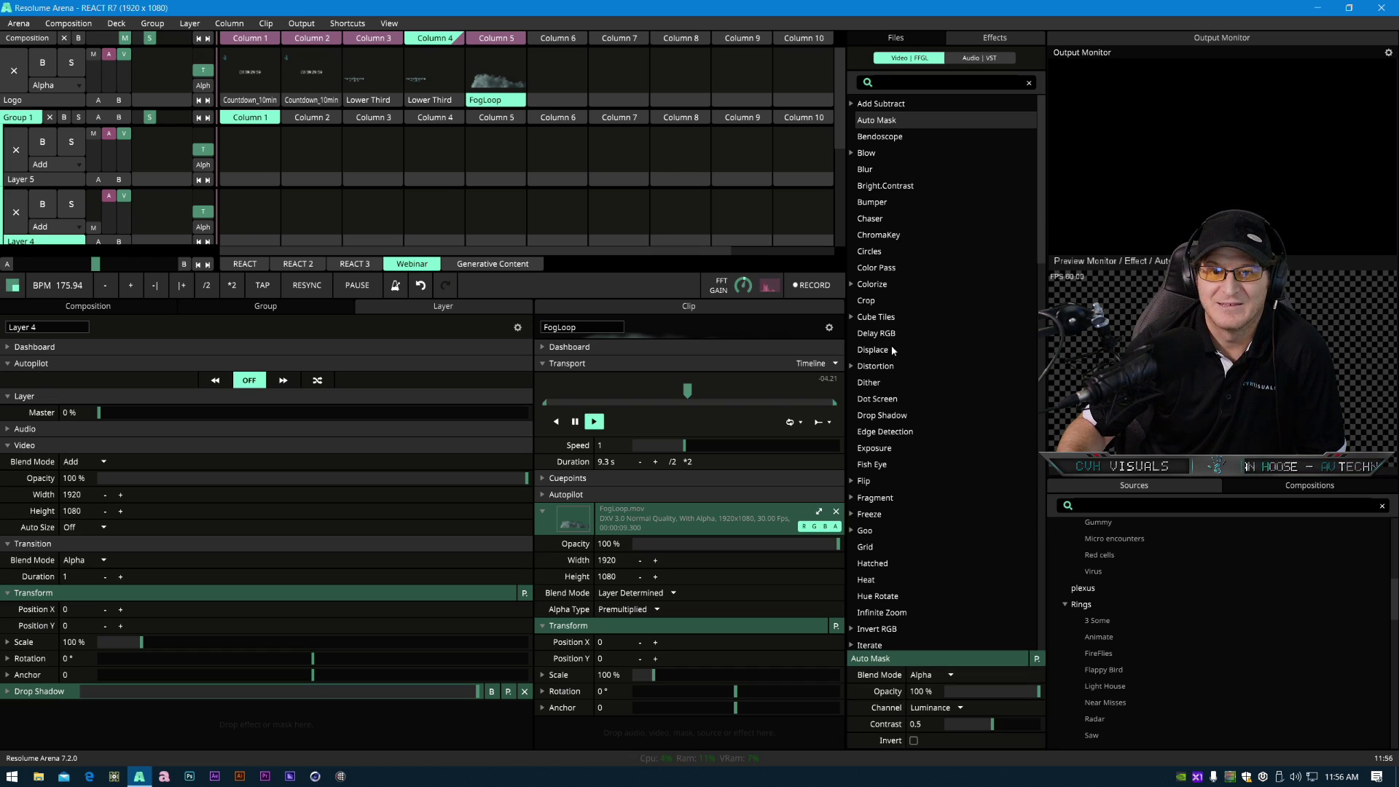
click(881, 235)
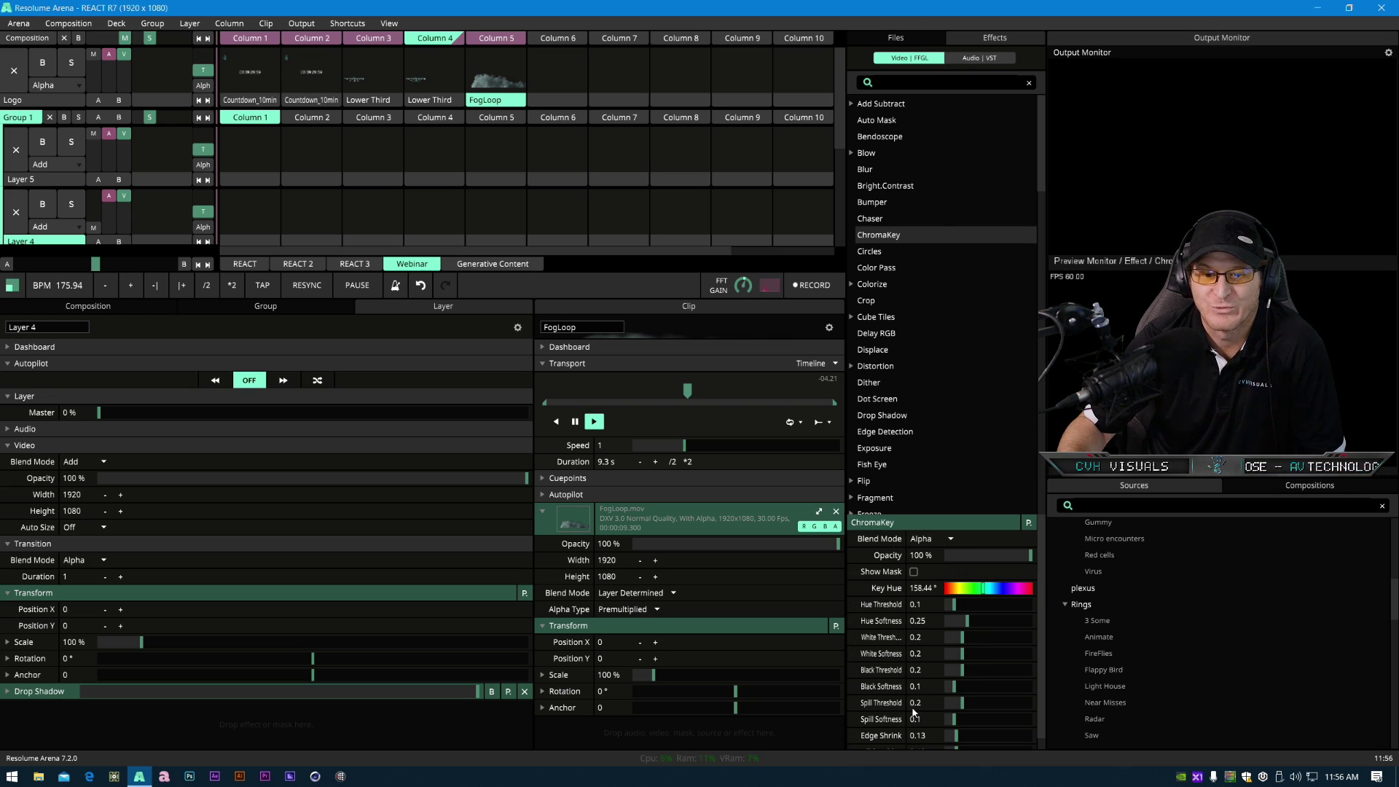
click(1098, 131)
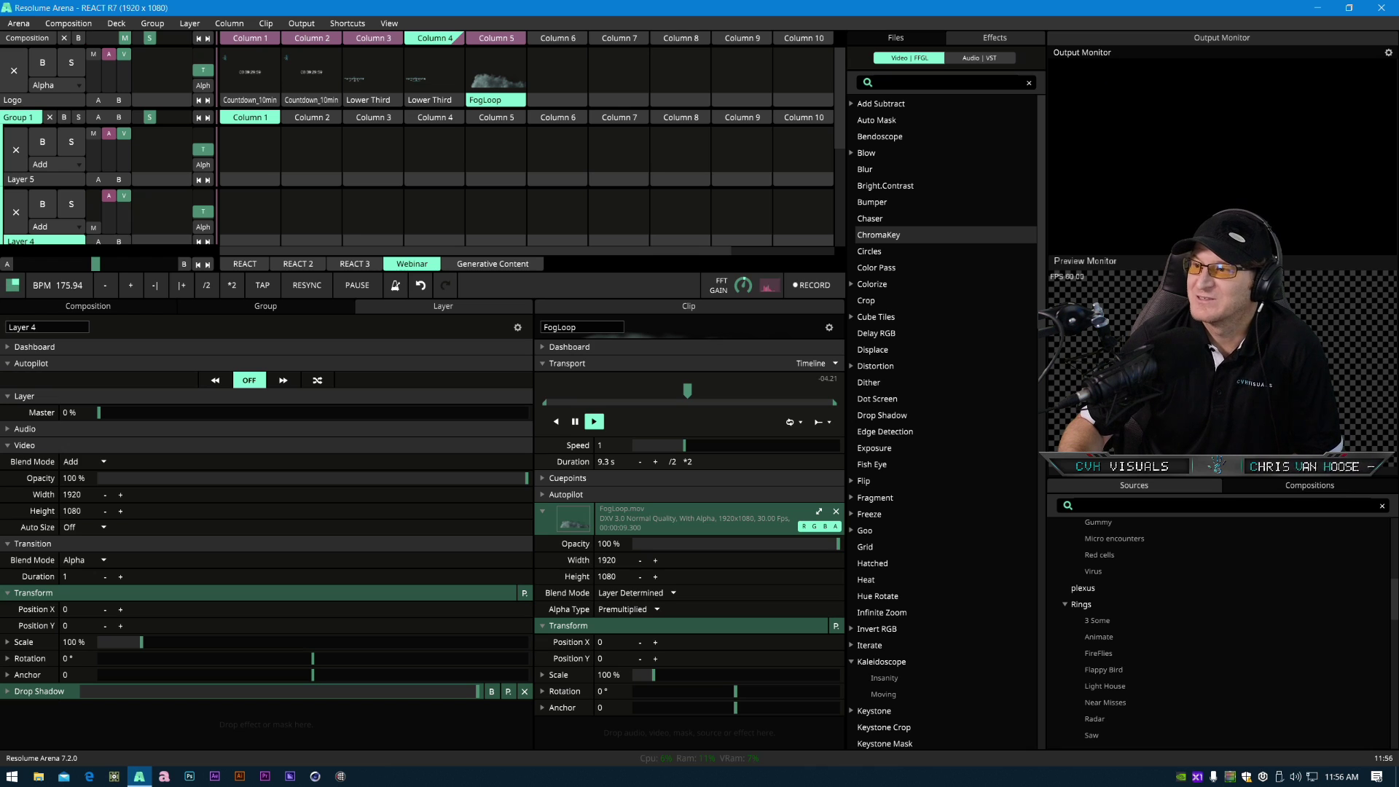